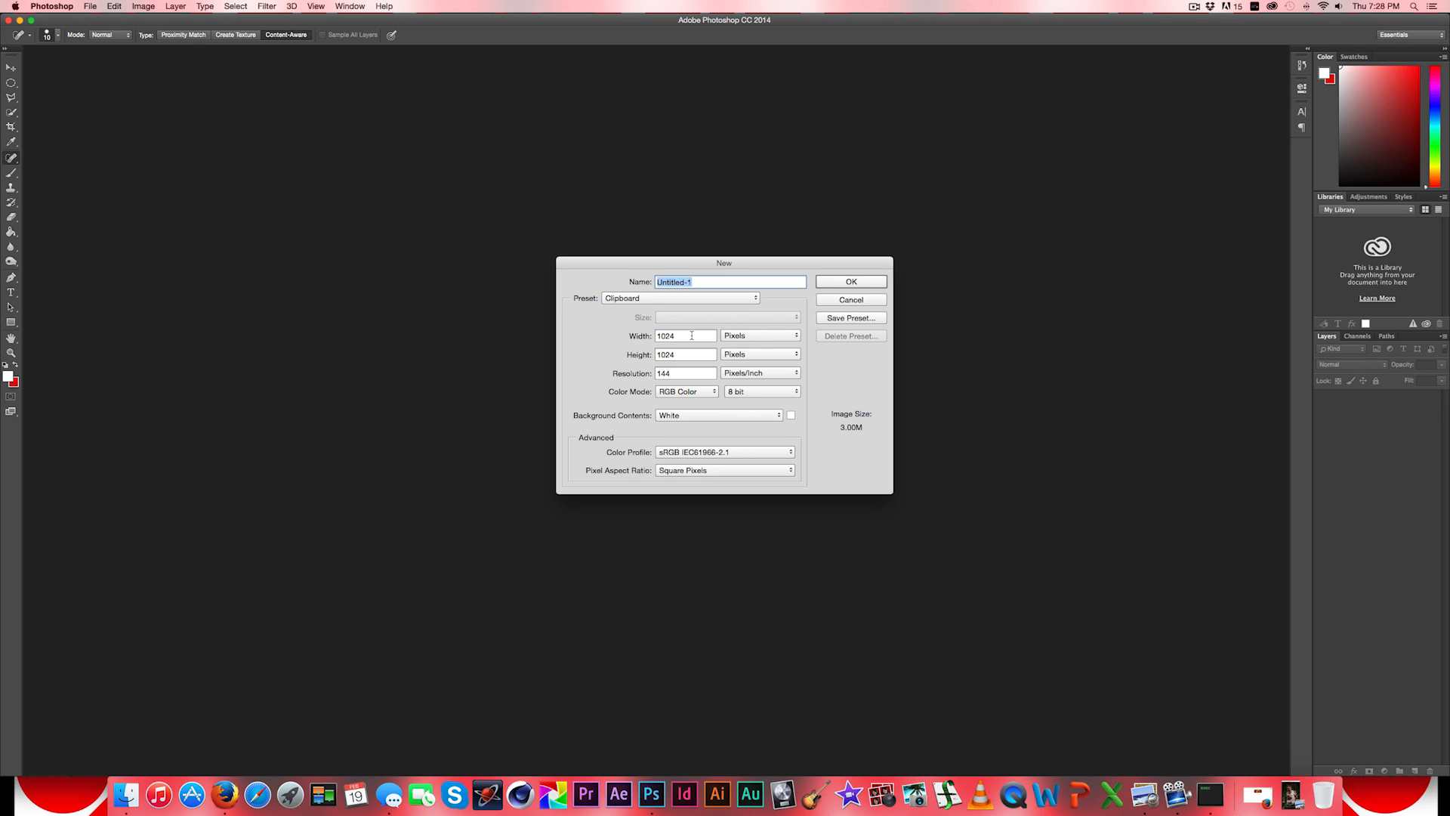
# - Set the new document's size to 24 inches wide by 36 inches high
pyautogui.doubleClick(691, 336)
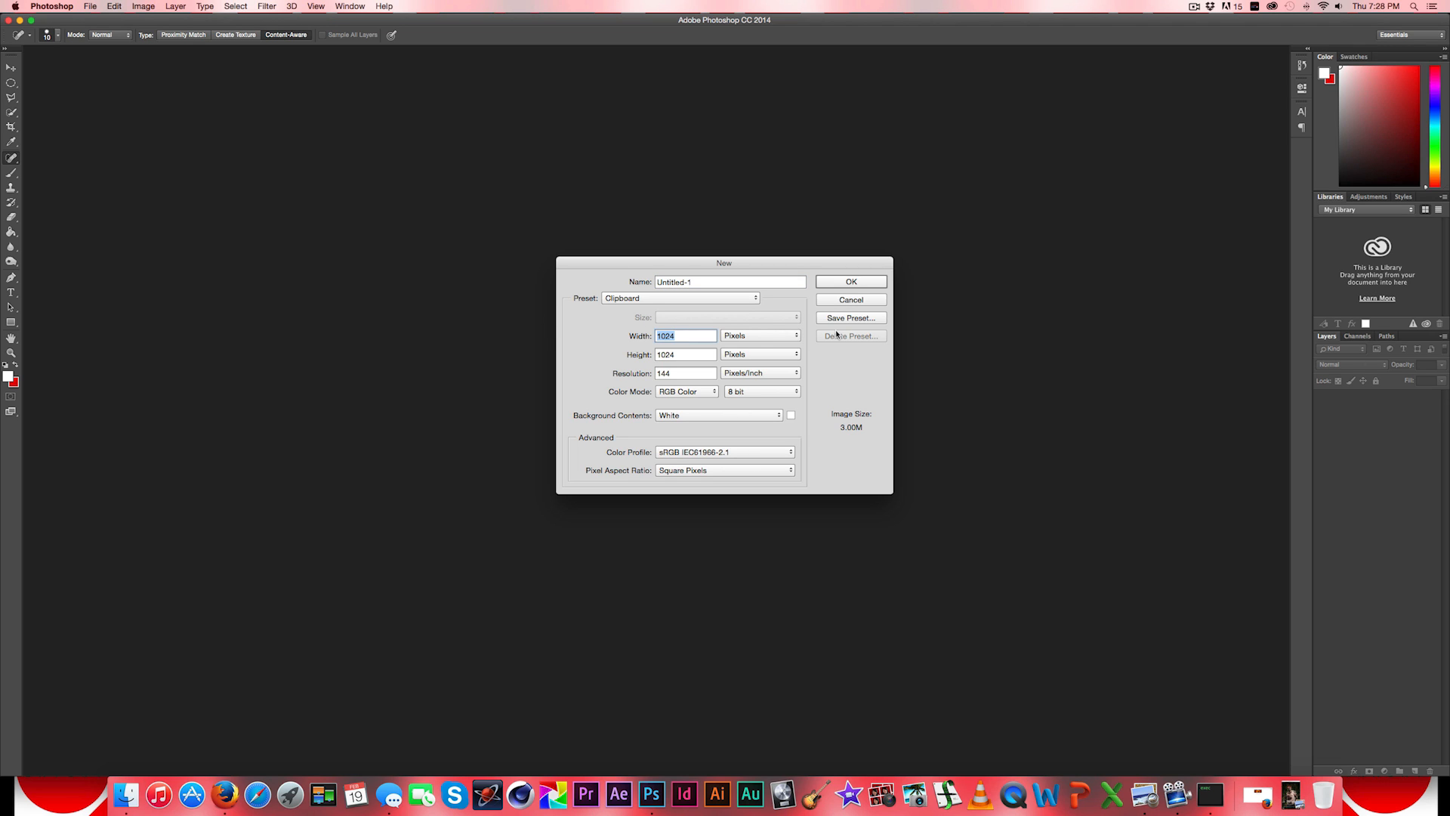
pyautogui.click(759, 335)
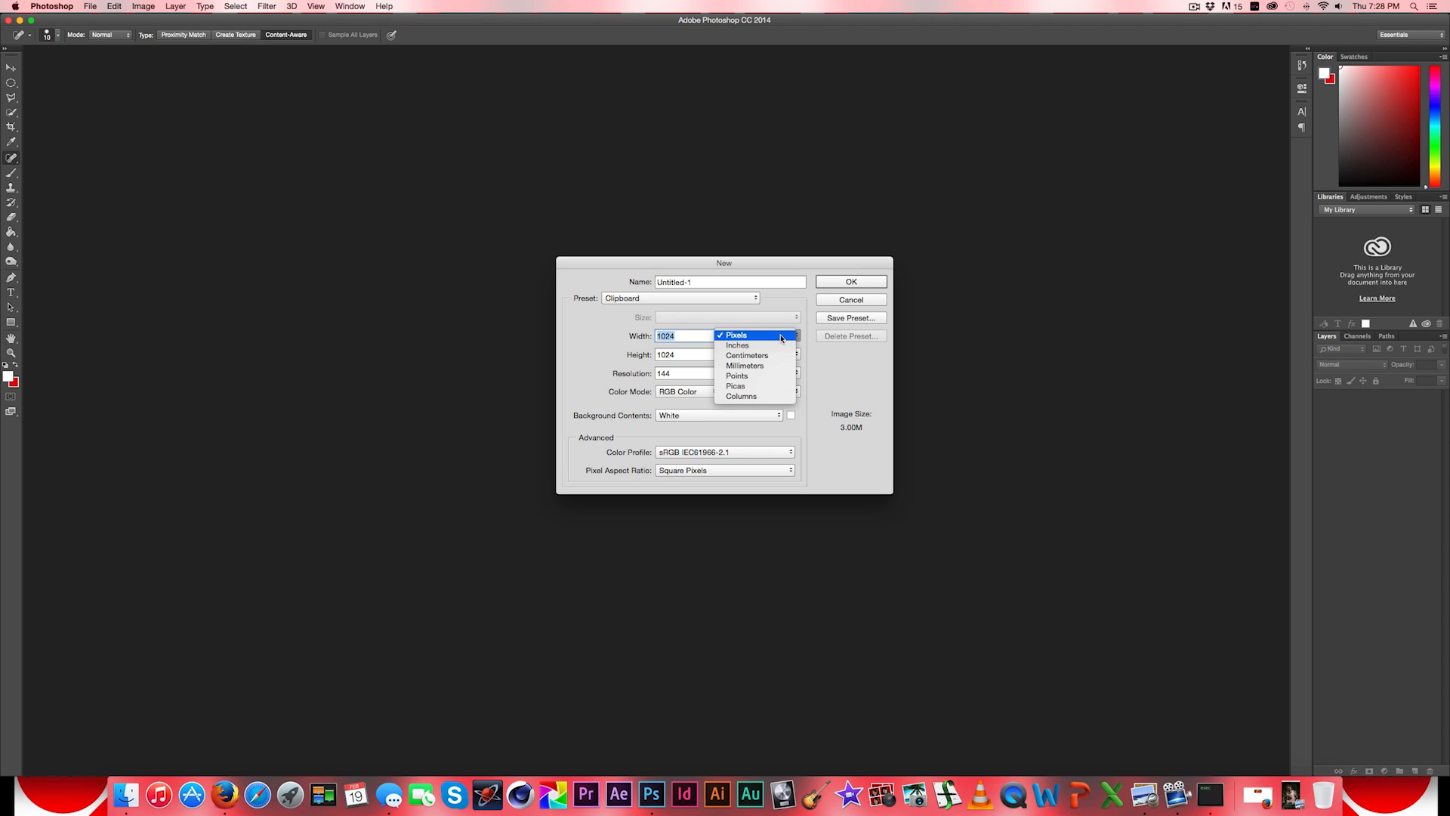
pyautogui.click(736, 346)
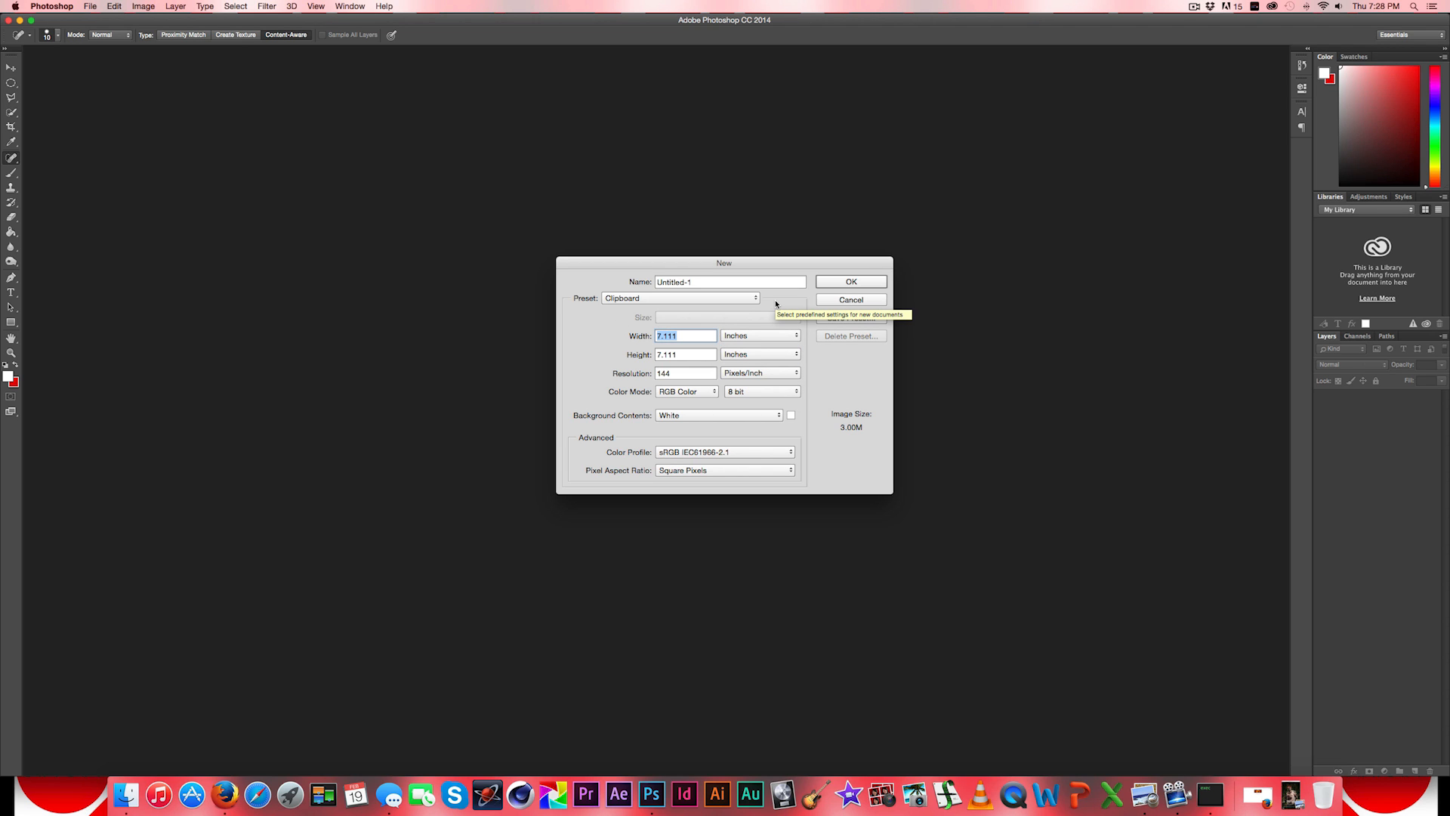
pyautogui.write('24')
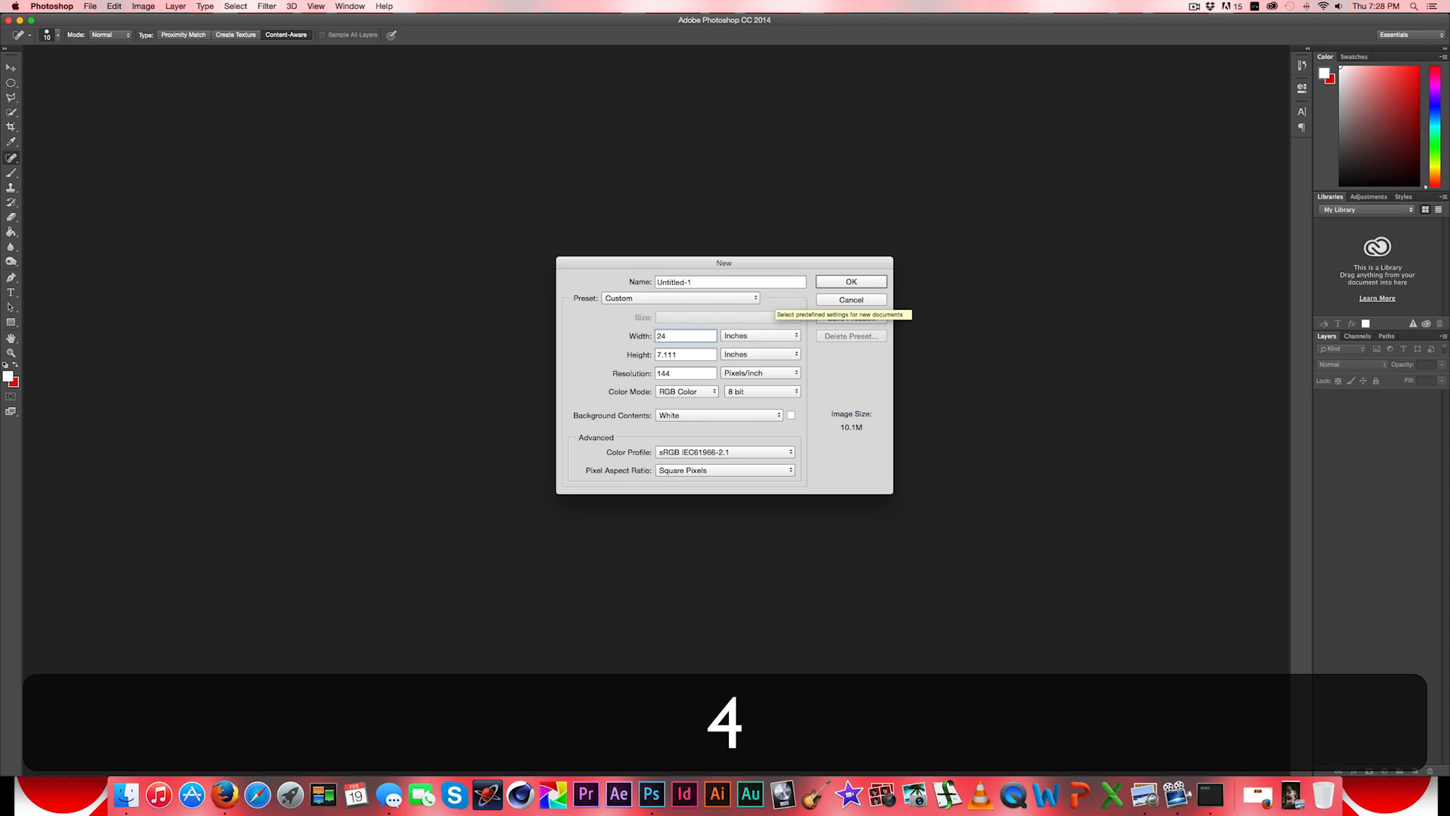
pyautogui.press('Tab')
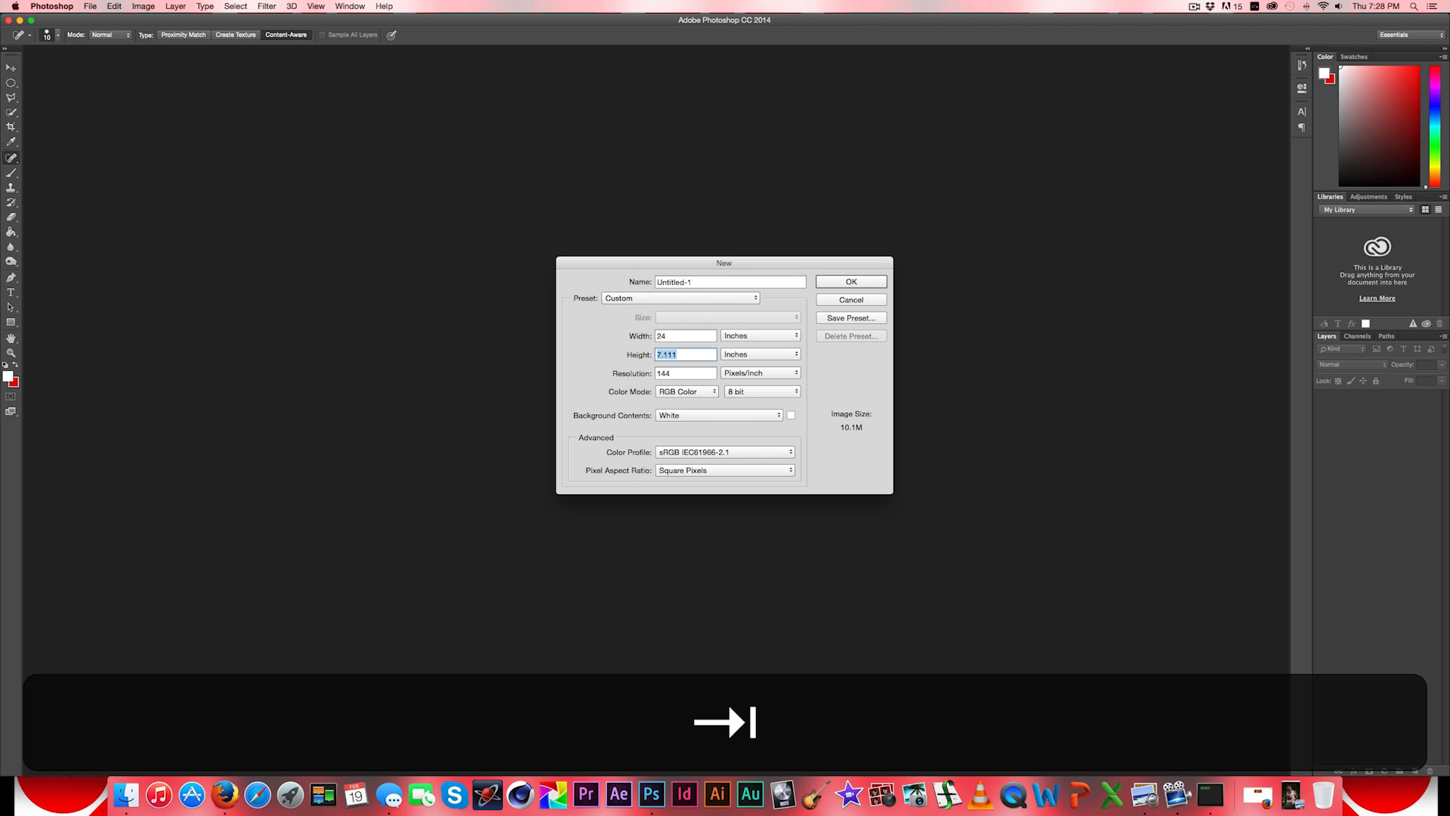
pyautogui.write('36')
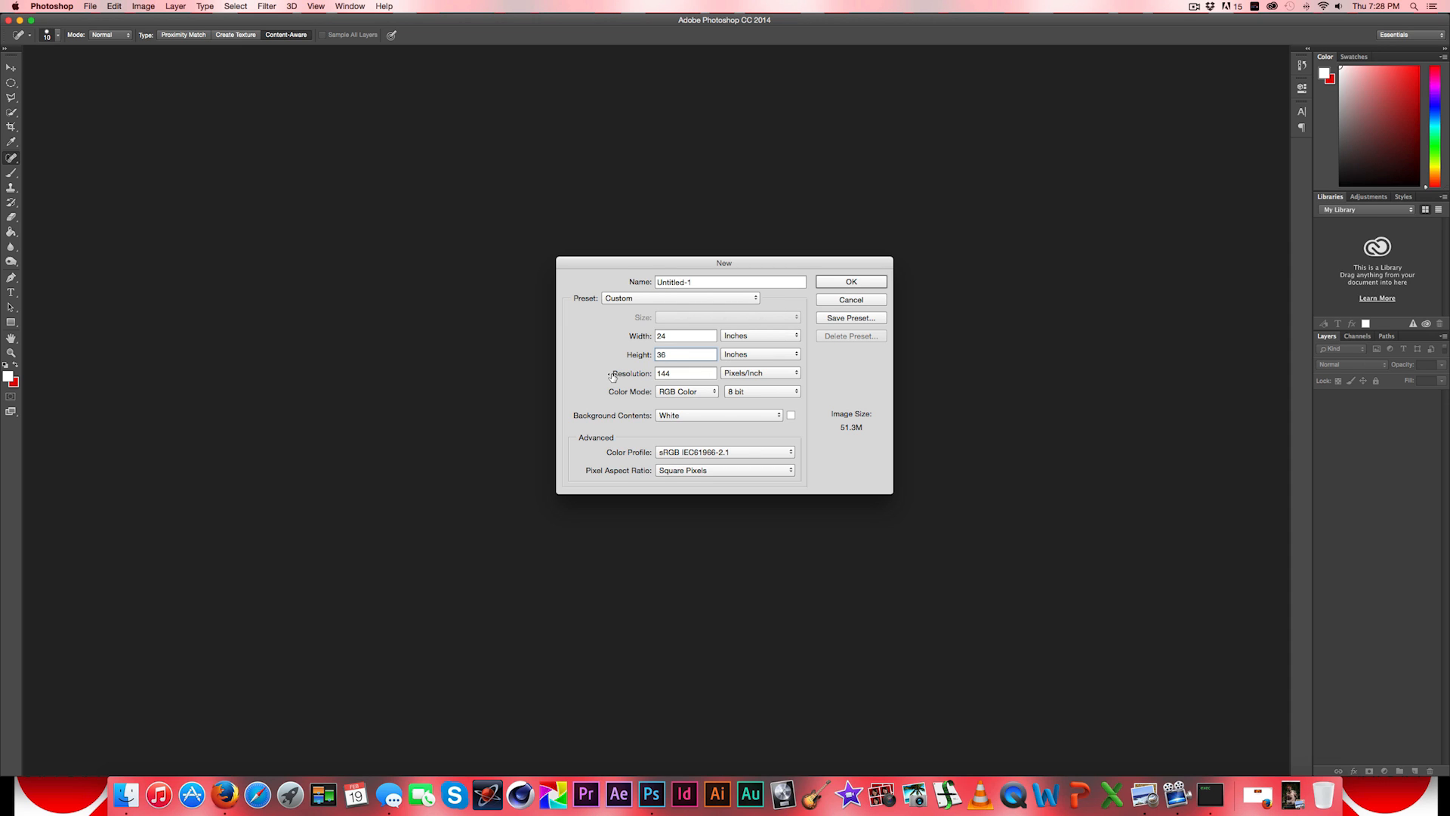
# - Set the resolution to 300 pixels/inch, name the document Poster, and create it
pyautogui.doubleClick(695, 375)
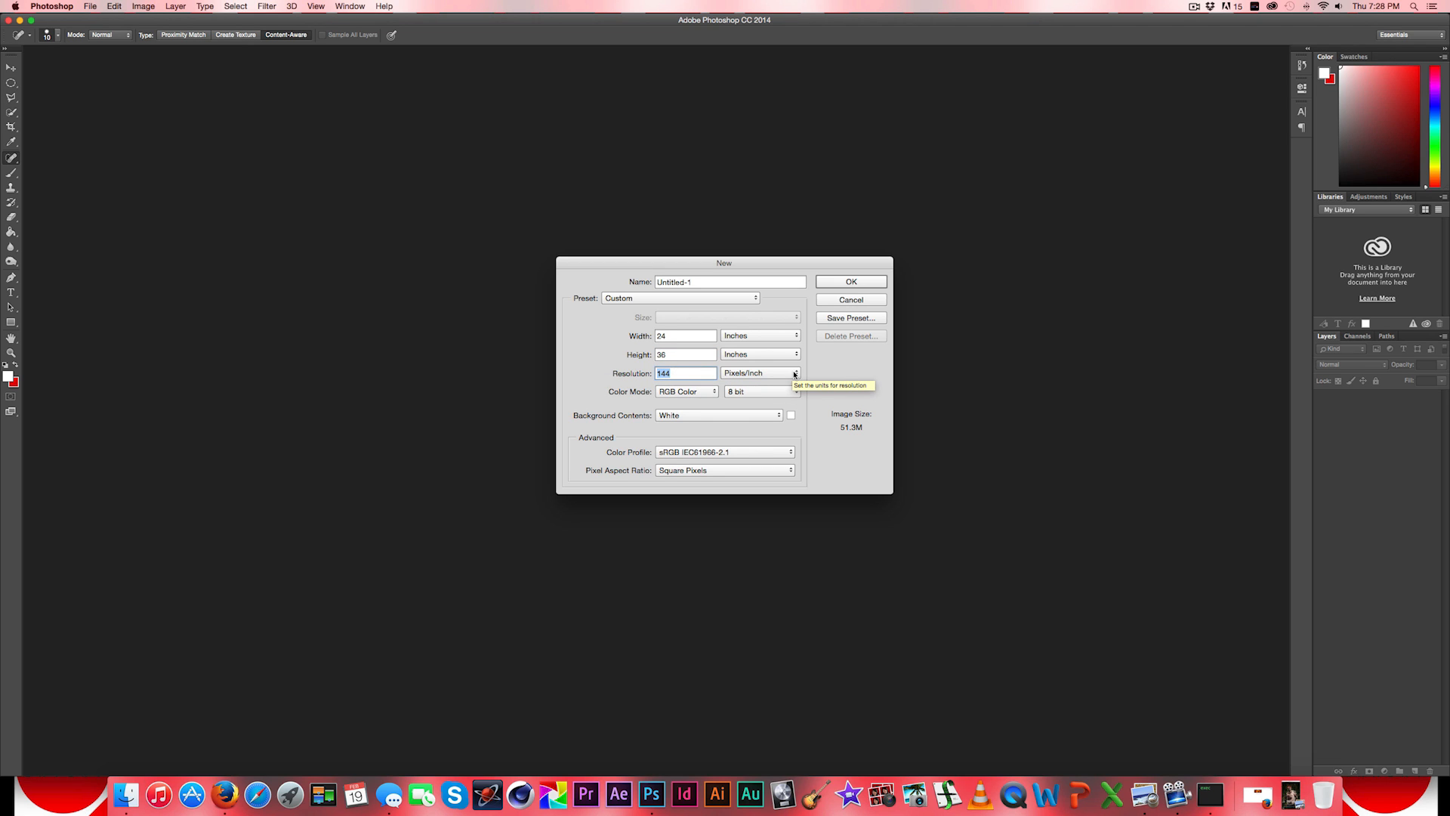
pyautogui.write('300')
pyautogui.click(700, 279)
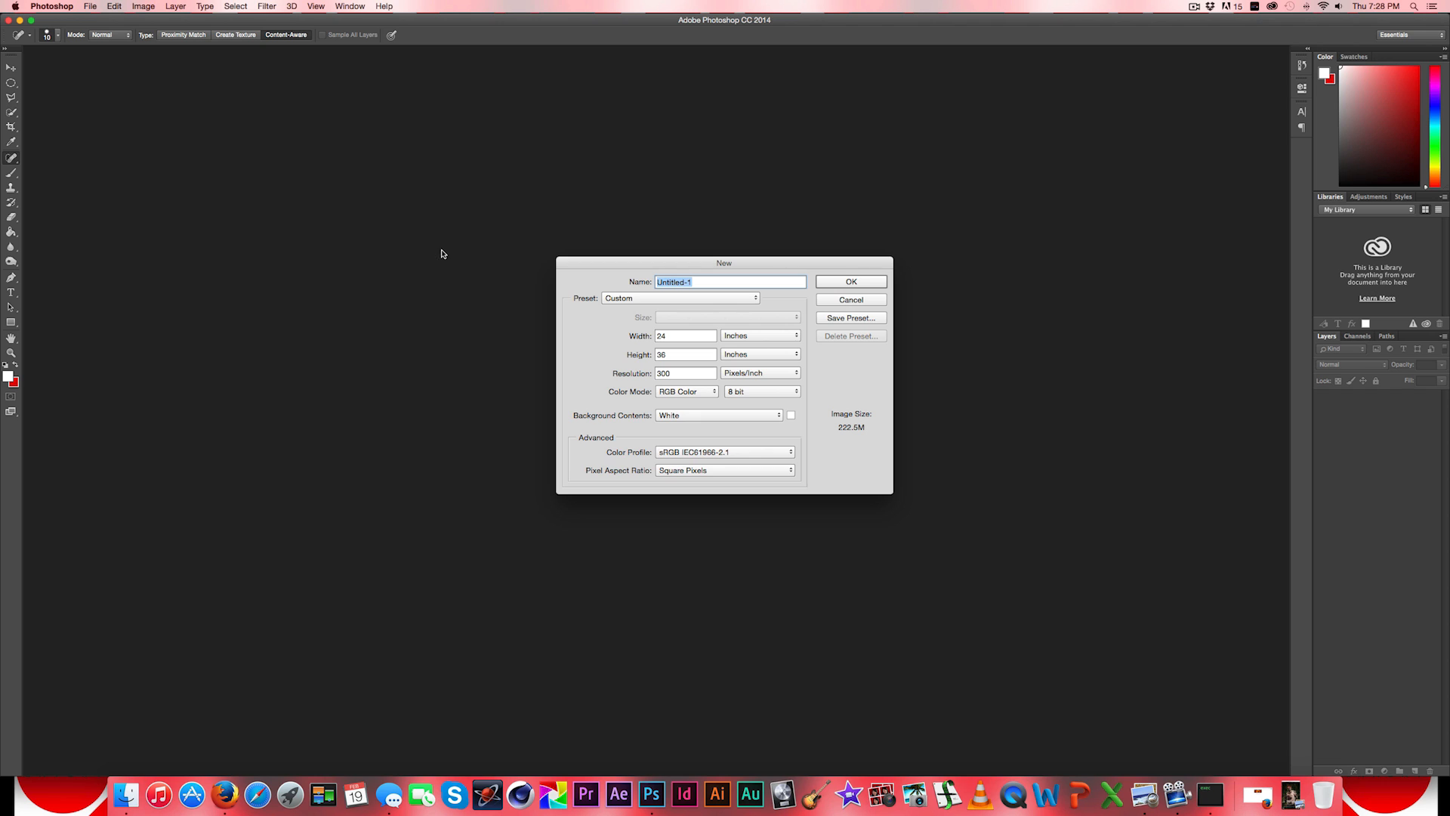
pyautogui.write('Poster')
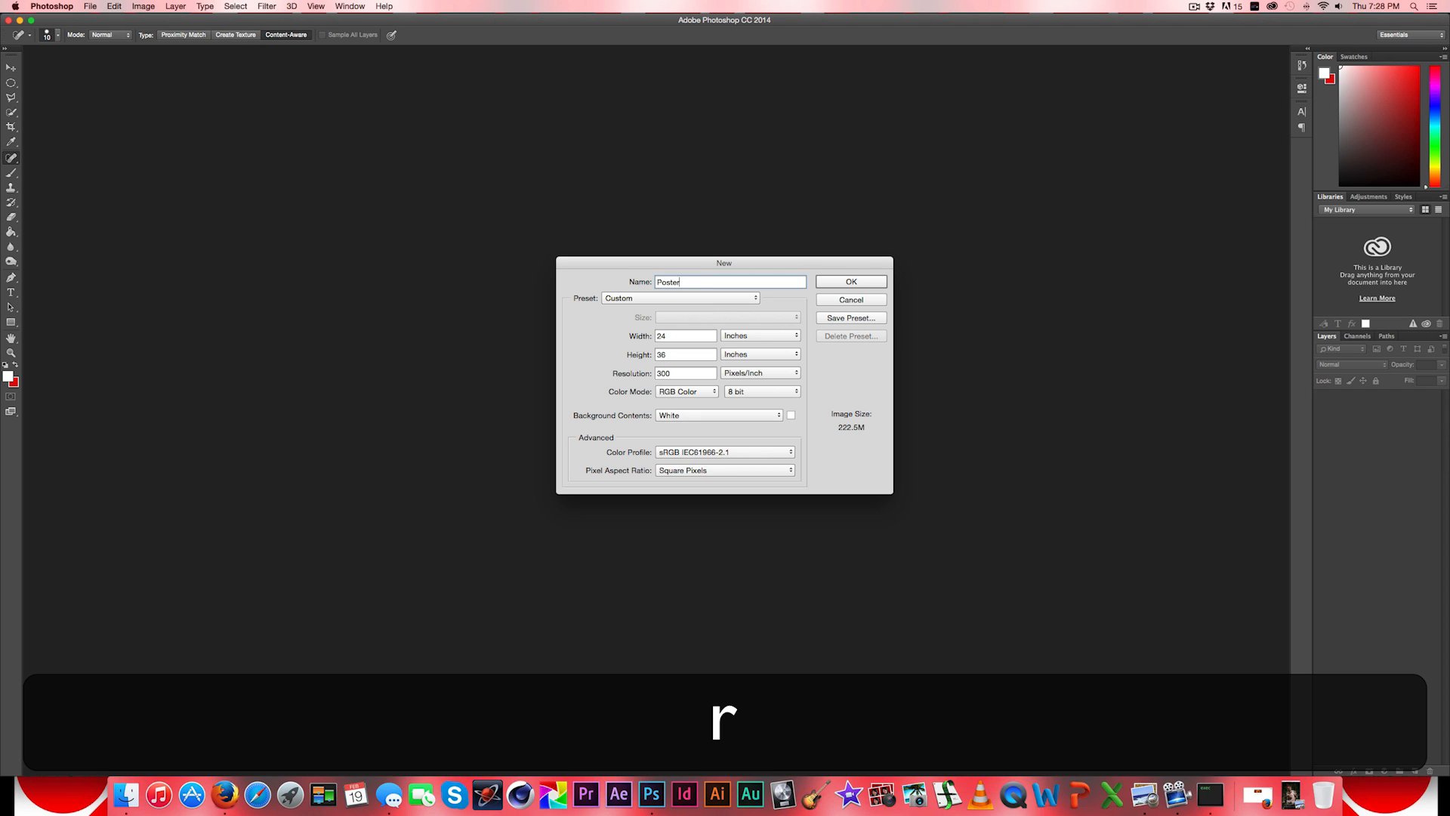
pyautogui.click(845, 281)
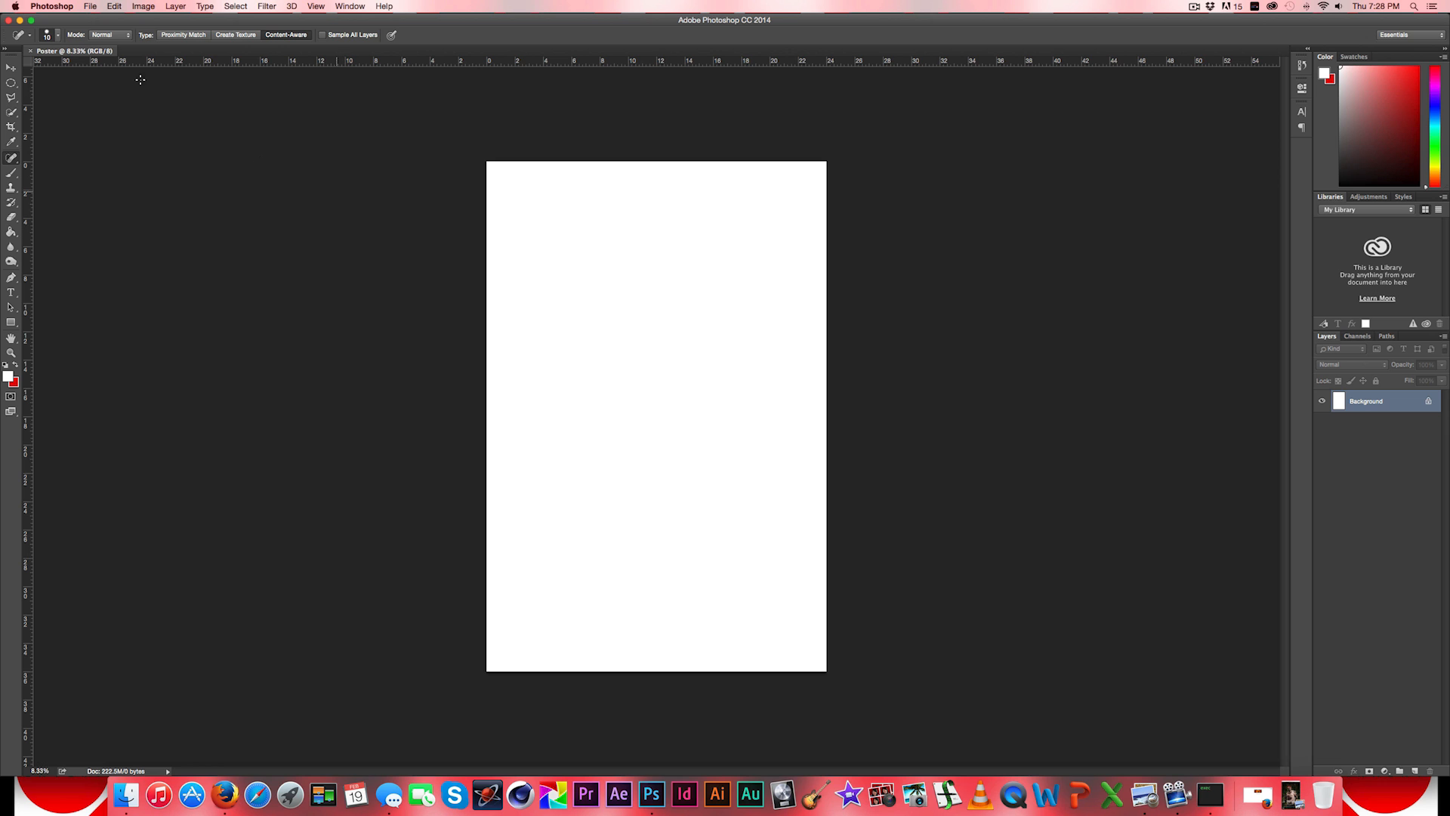
# - Start opening a file and browse from the In The Woods folder through Video to the Photoshoot folder
pyautogui.click(90, 7)
pyautogui.click(103, 31)
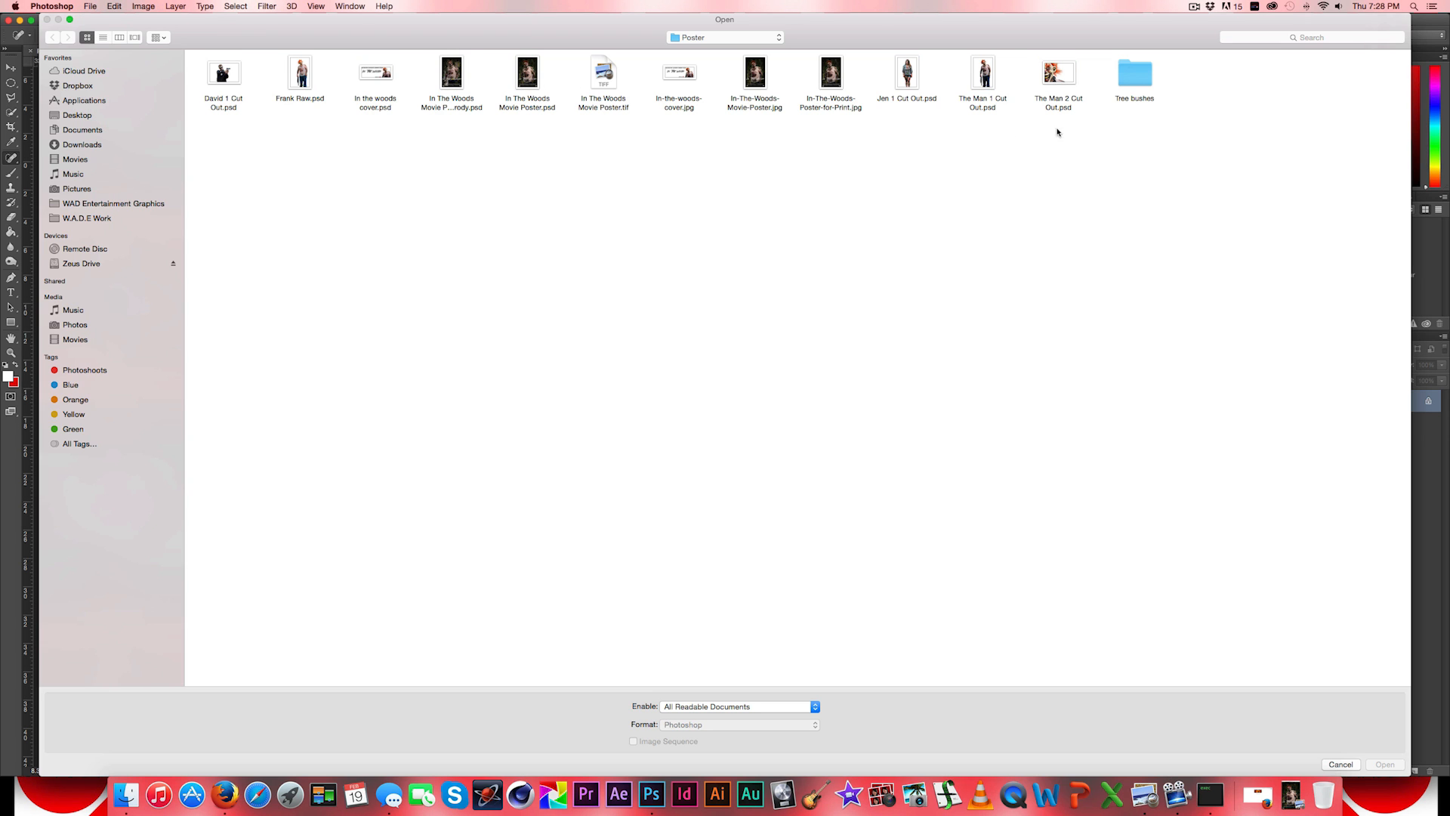
pyautogui.click(710, 37)
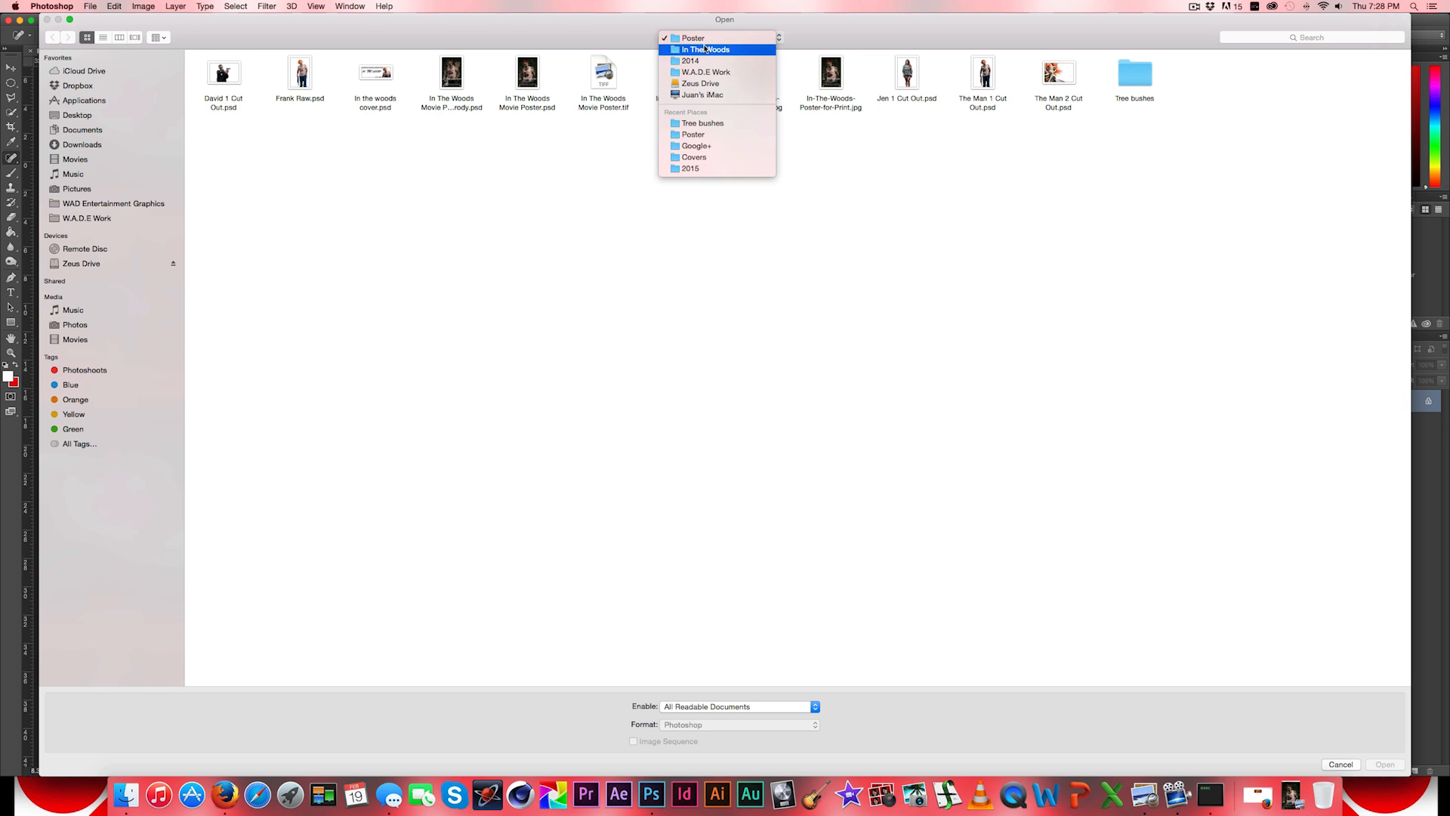
pyautogui.click(705, 50)
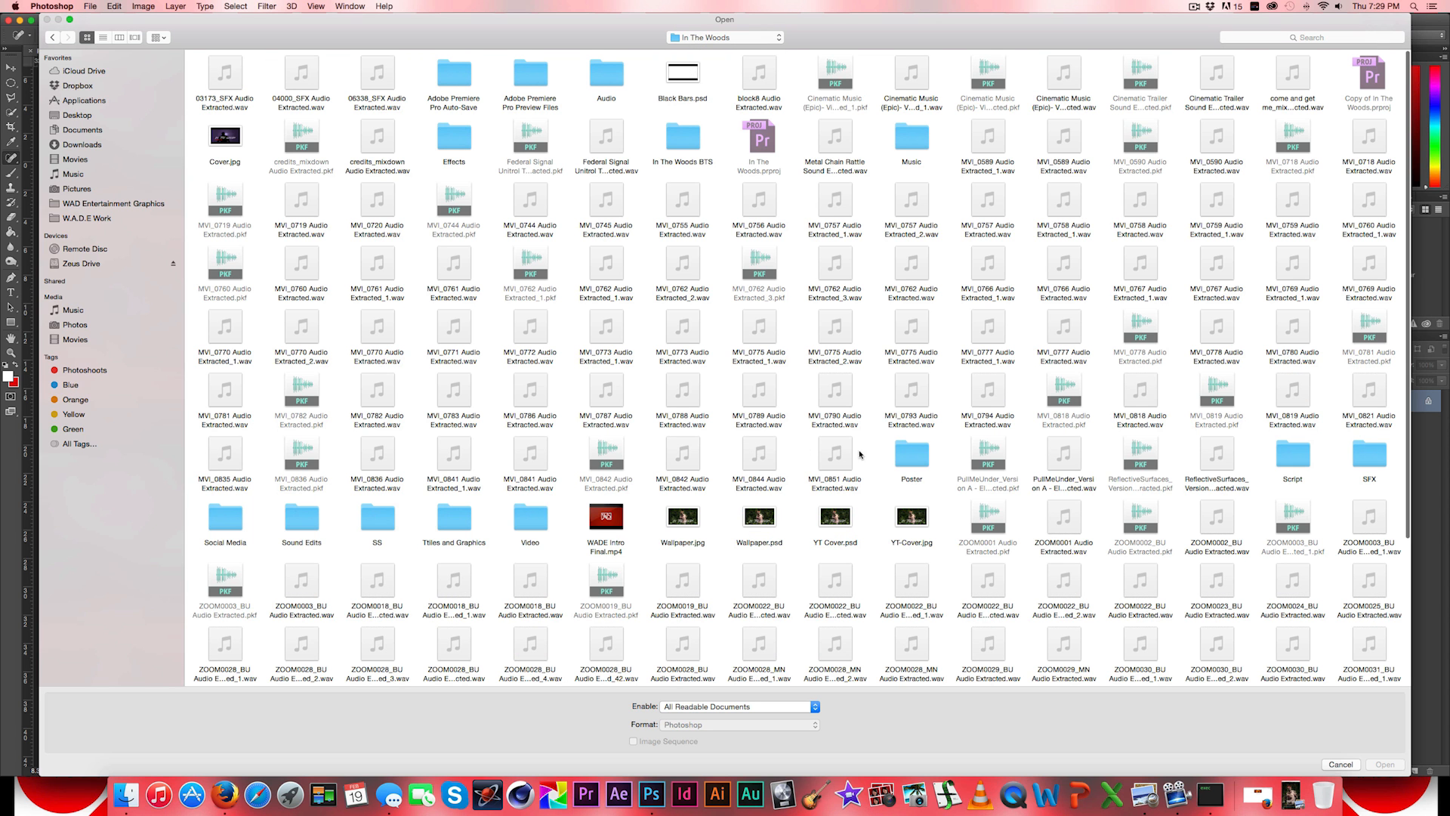
pyautogui.doubleClick(531, 519)
pyautogui.doubleClick(831, 90)
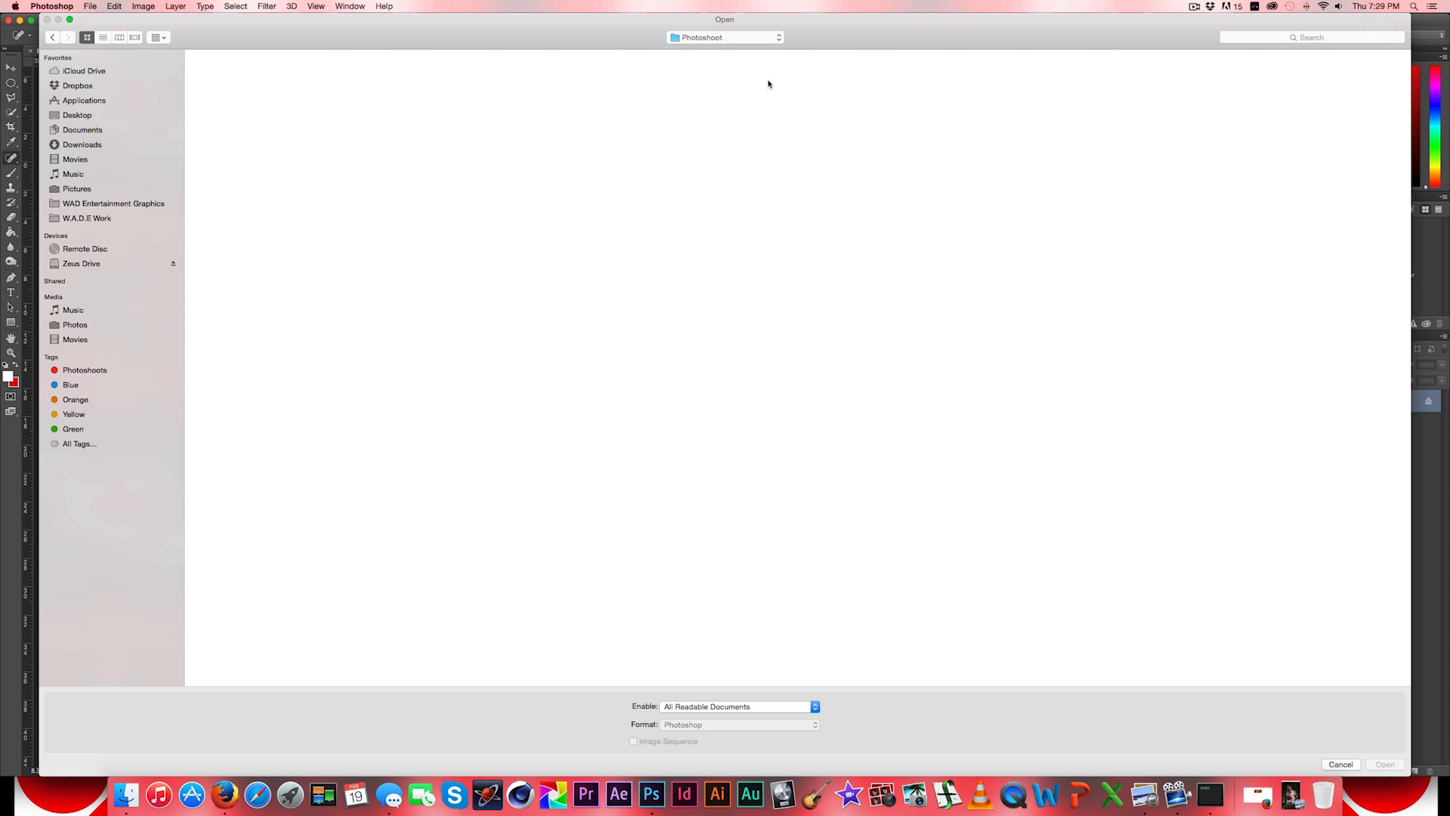
# - Switch the Photoshoot file listing to the Cover Flow view with large image previews
pyautogui.click(155, 41)
pyautogui.click(135, 41)
pyautogui.click(135, 41)
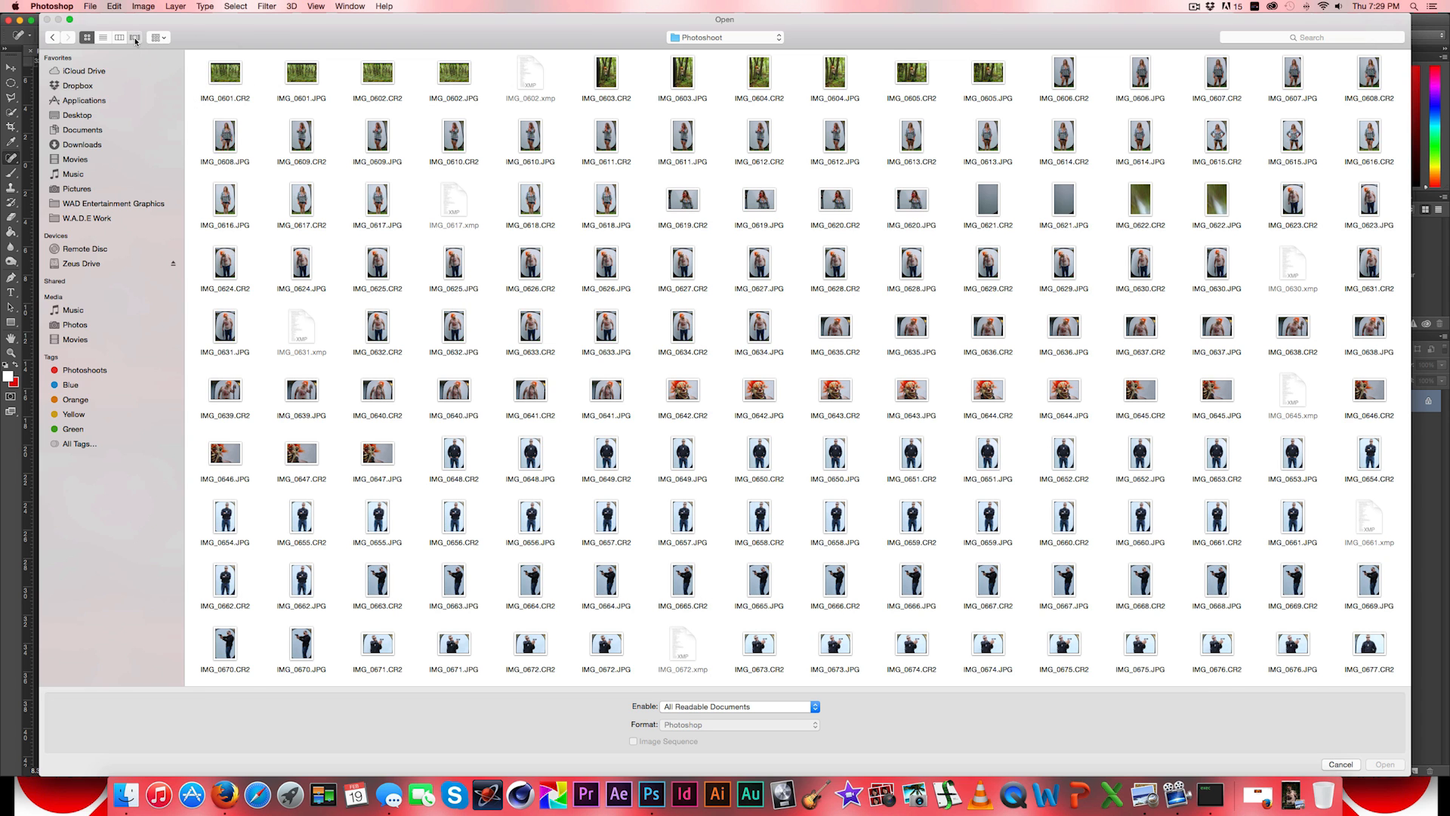
# - Look through the Photoshoot image previews for a full-length shot of the clown-masked man holding the chain
pyautogui.press('Down')
pyautogui.press('Down')
pyautogui.press('Down')
pyautogui.press('Down')
pyautogui.press('Down')
pyautogui.press('Down')
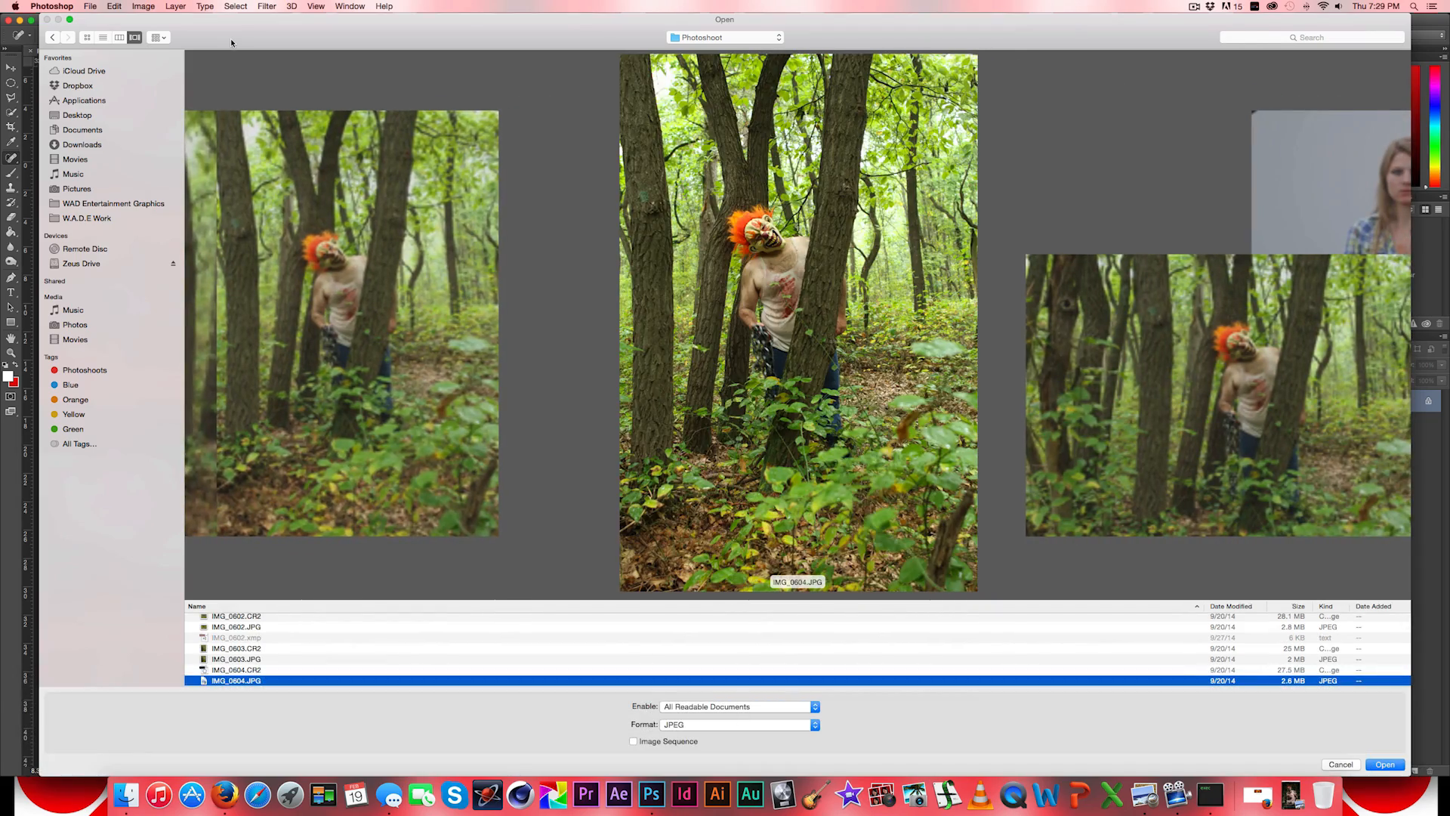
pyautogui.press('Right')
pyautogui.press('Right')
pyautogui.press('Right')
pyautogui.press('Right')
pyautogui.press('Right')
pyautogui.press('Right')
pyautogui.press('Right')
pyautogui.press('Right')
pyautogui.press('Right')
pyautogui.press('Right')
pyautogui.press('Right')
pyautogui.press('Right')
pyautogui.press('Right')
pyautogui.press('Right')
pyautogui.press('Right')
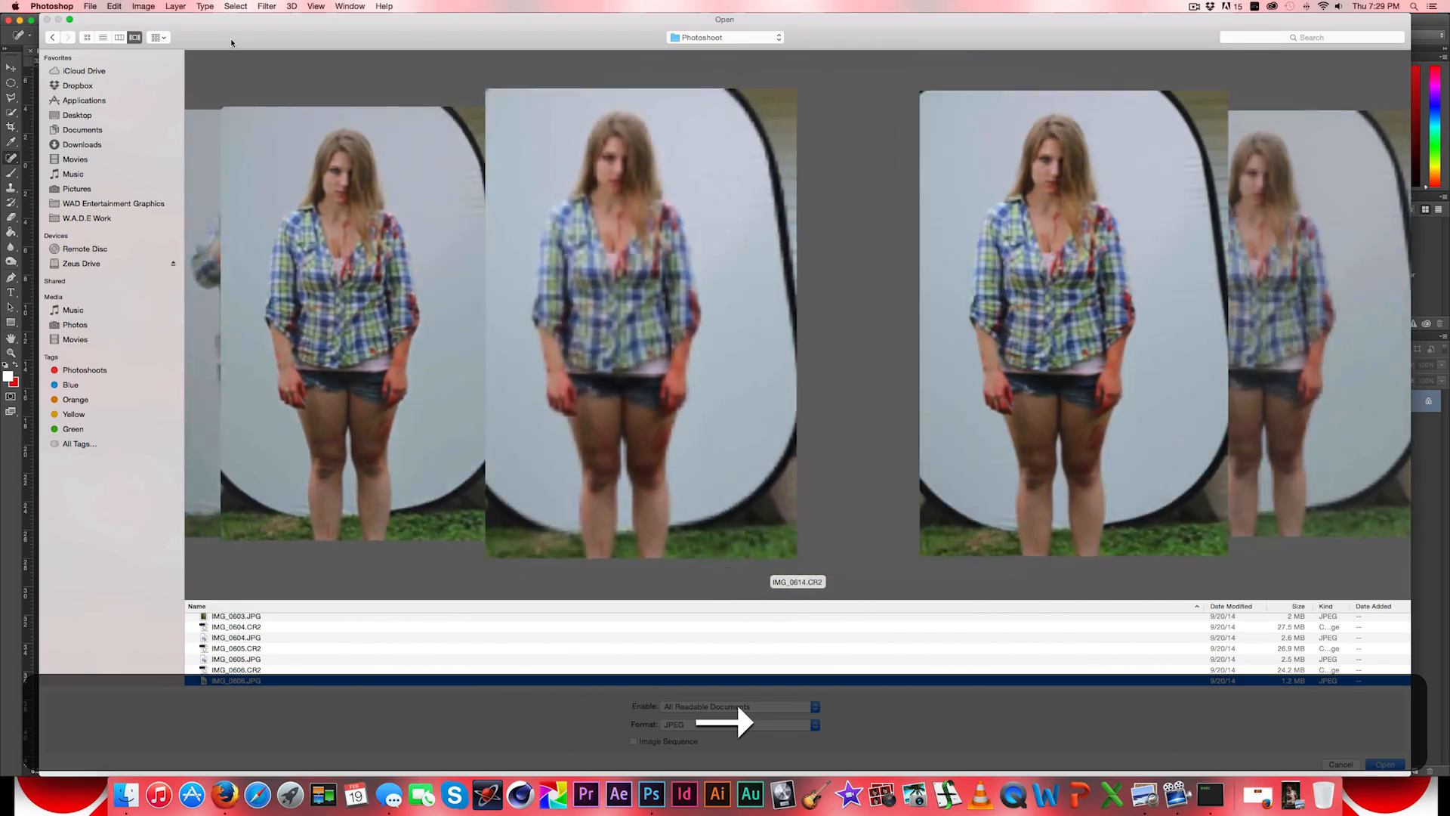
pyautogui.press('Right')
pyautogui.press('Right')
pyautogui.press('Right')
pyautogui.press('Right')
pyautogui.press('Right')
pyautogui.press('Right')
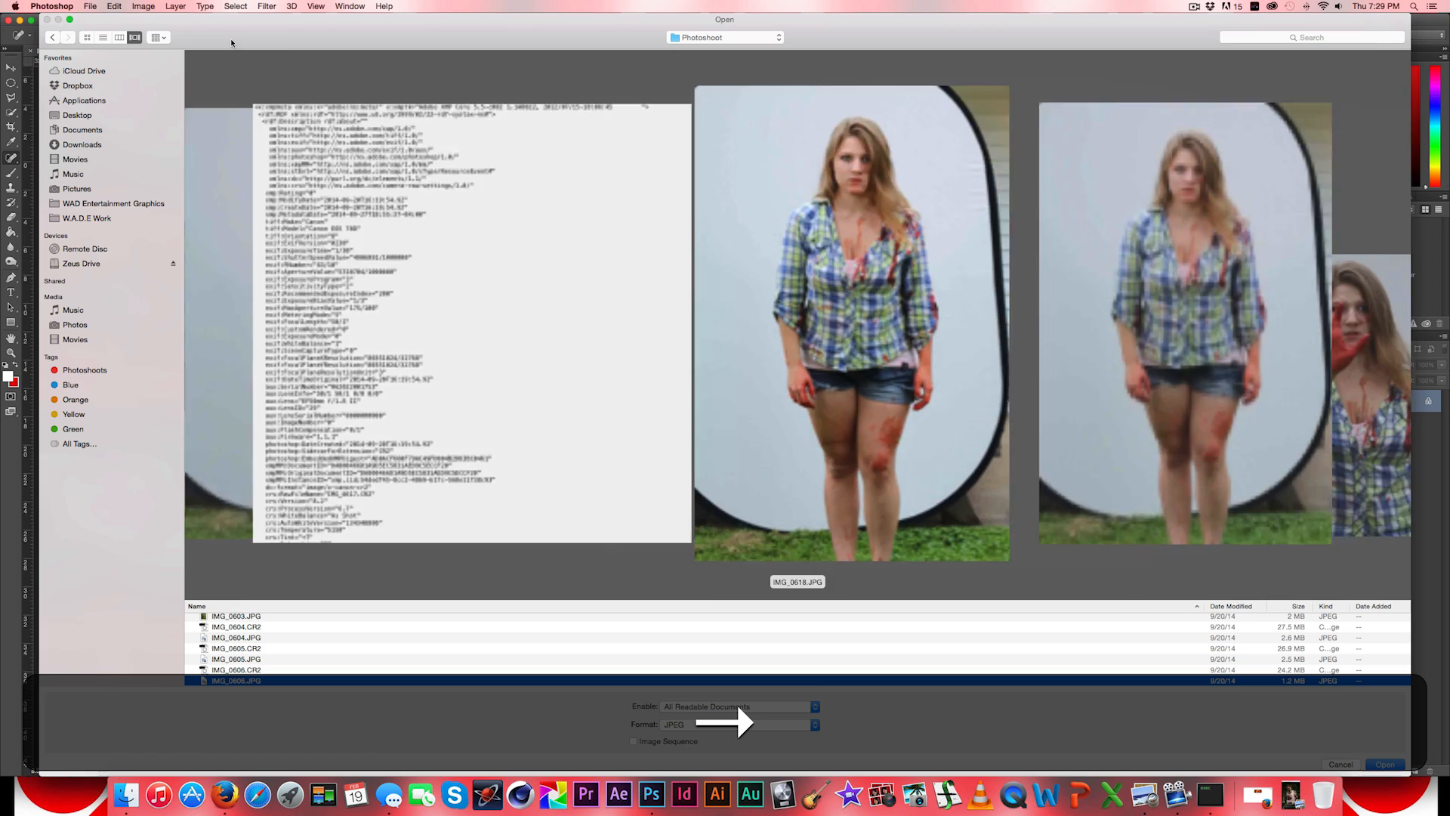
pyautogui.press('Right')
pyautogui.press('Right')
pyautogui.press('Right')
pyautogui.press('Right')
pyautogui.press('Right')
pyautogui.press('Right')
pyautogui.press('Right')
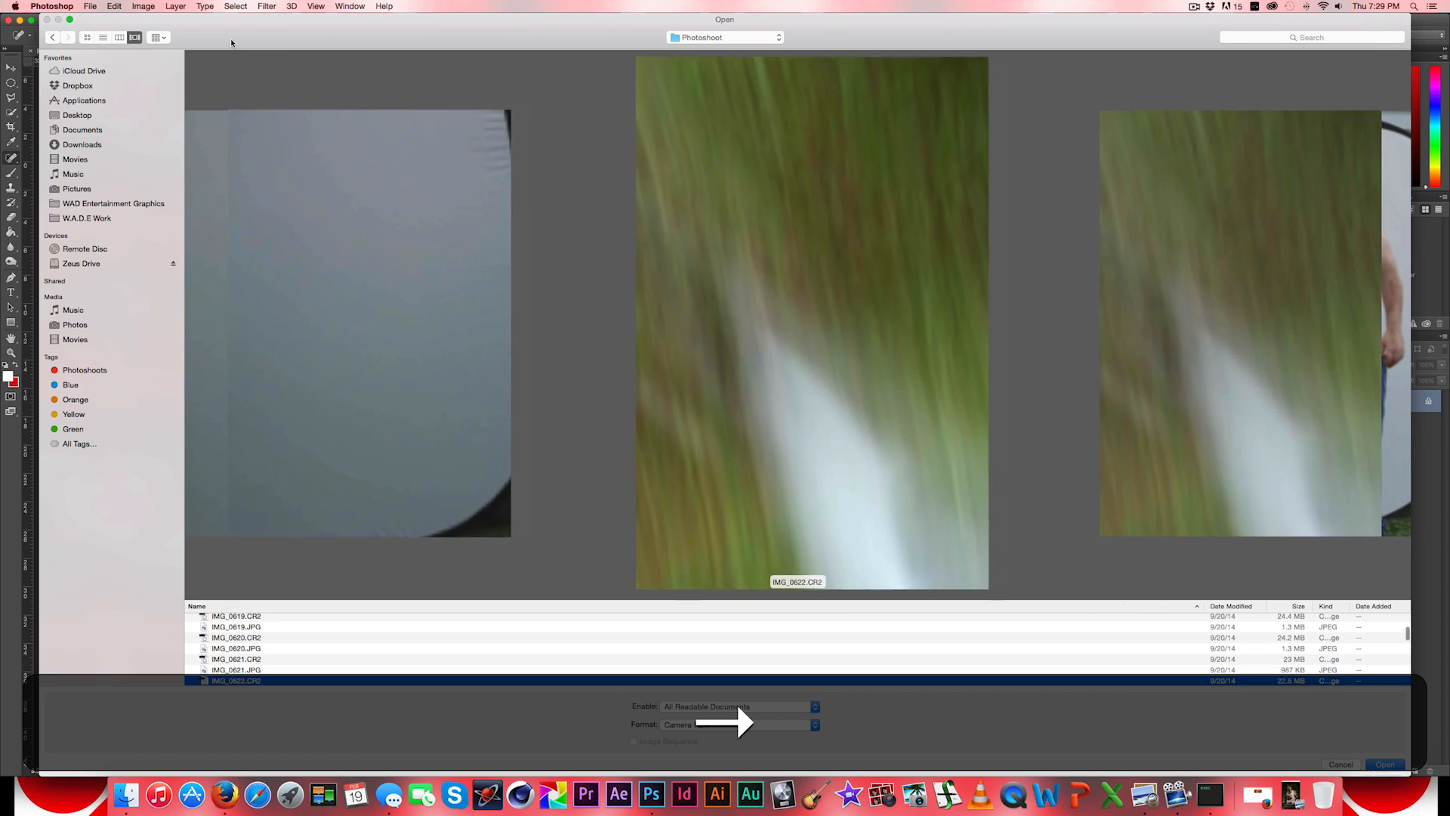
pyautogui.press('Right')
pyautogui.press('Right')
pyautogui.press('Right')
pyautogui.press('Right')
pyautogui.press('Right')
pyautogui.press('Right')
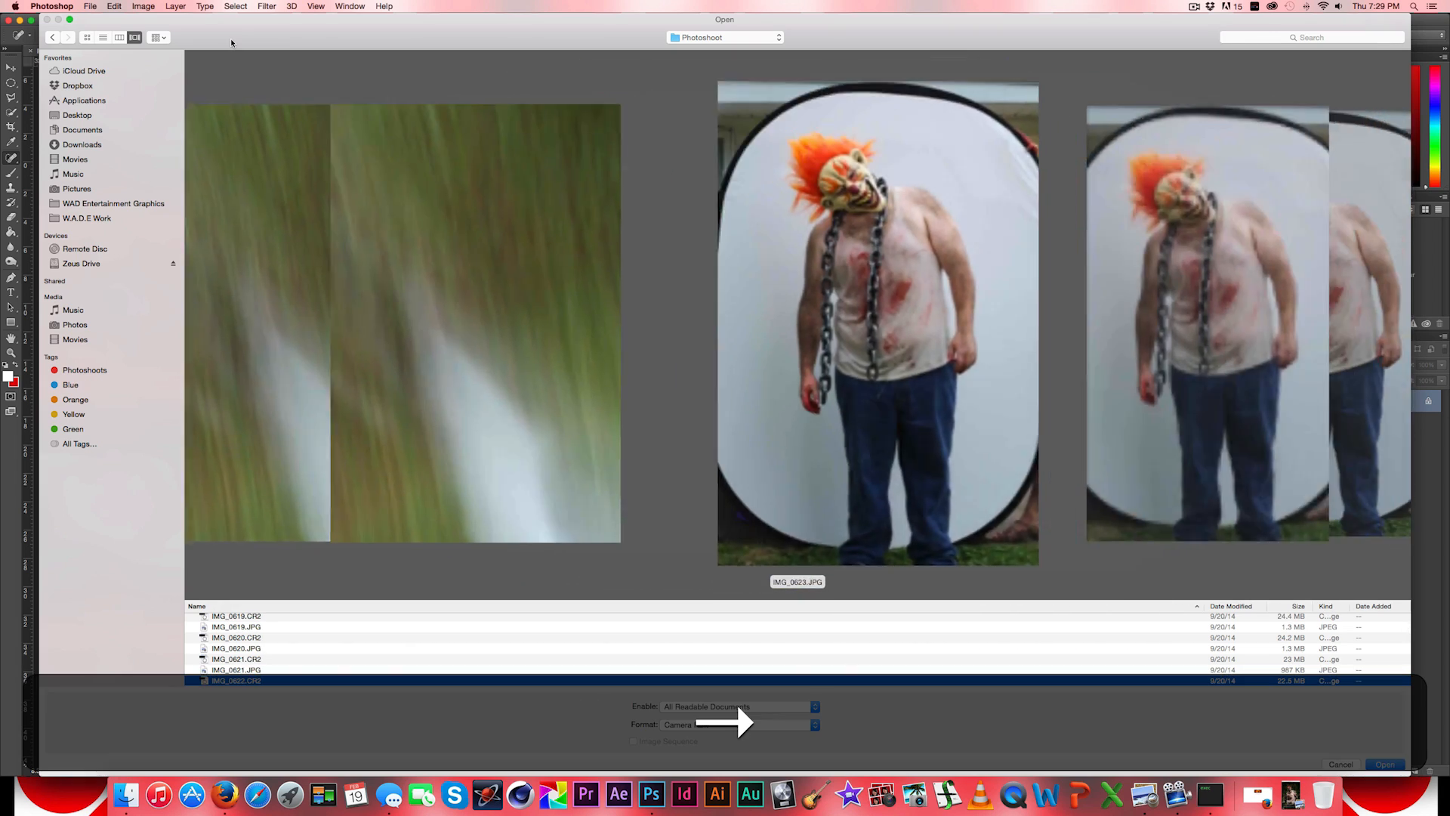
pyautogui.press('Right')
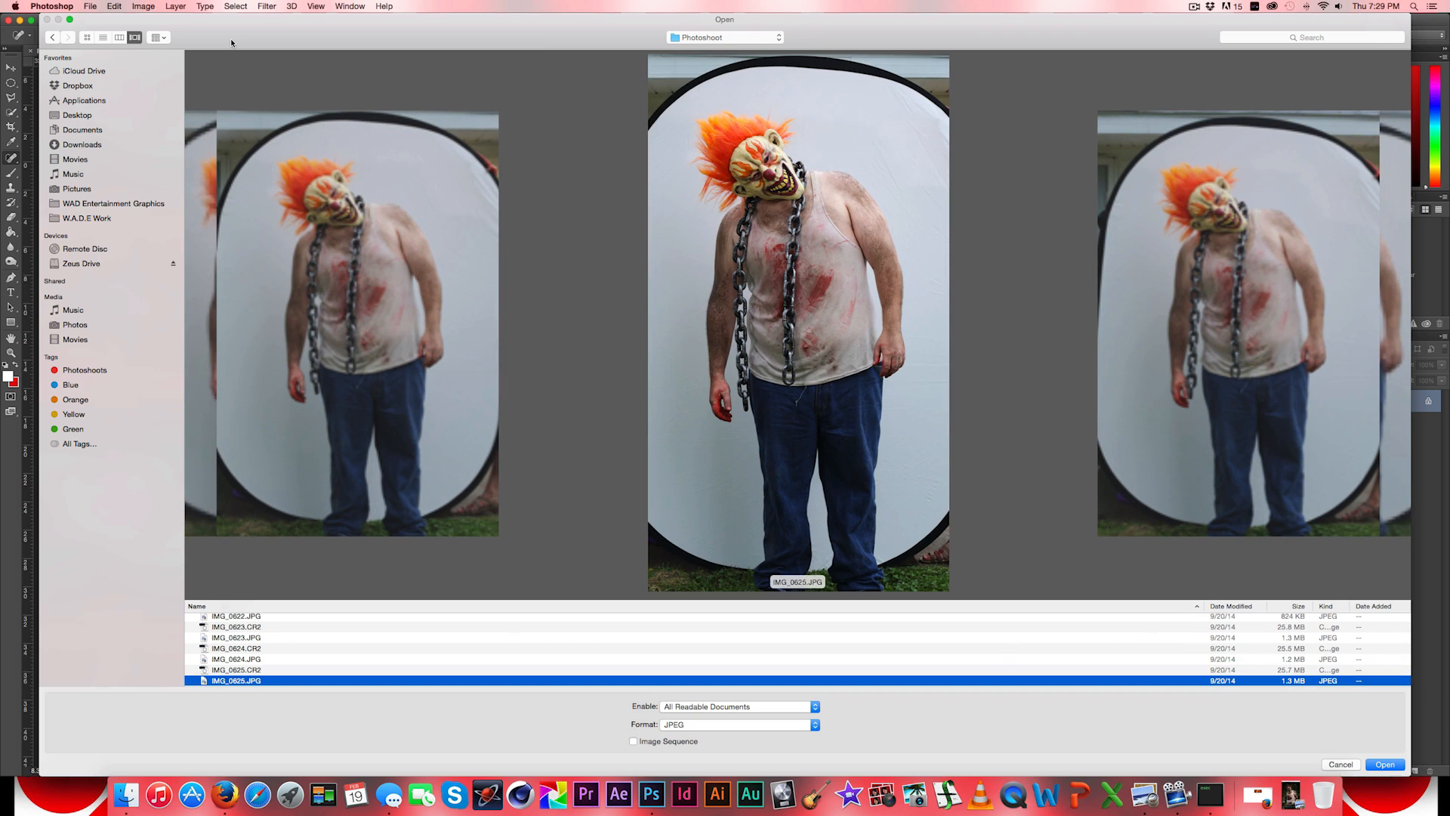
pyautogui.press('Right')
pyautogui.press('Right')
pyautogui.press('Right')
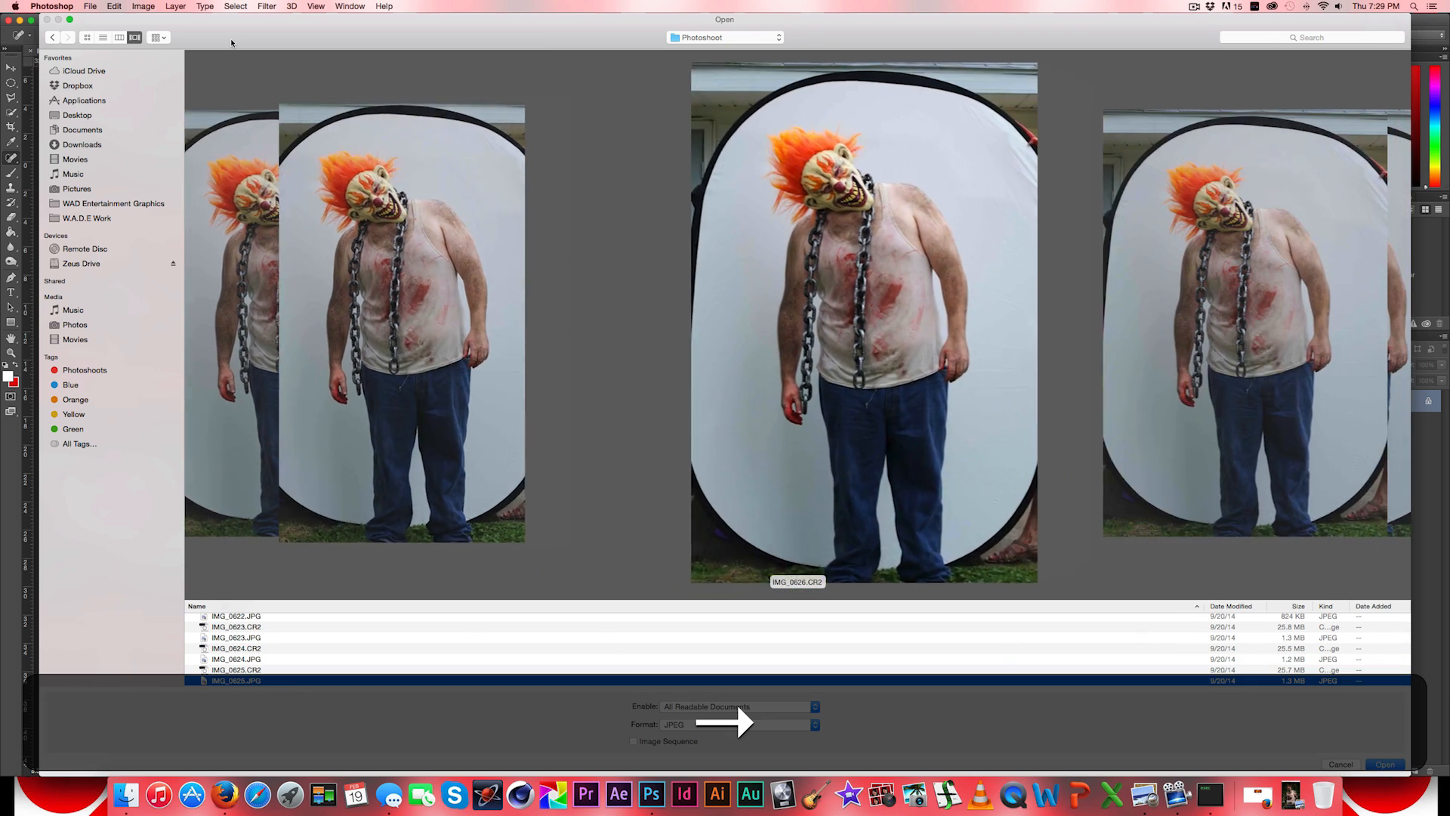
pyautogui.press('Right')
pyautogui.press('Right')
pyautogui.press('Right')
pyautogui.press('Right')
pyautogui.press('Right')
pyautogui.press('Right')
pyautogui.press('Right')
pyautogui.press('Right')
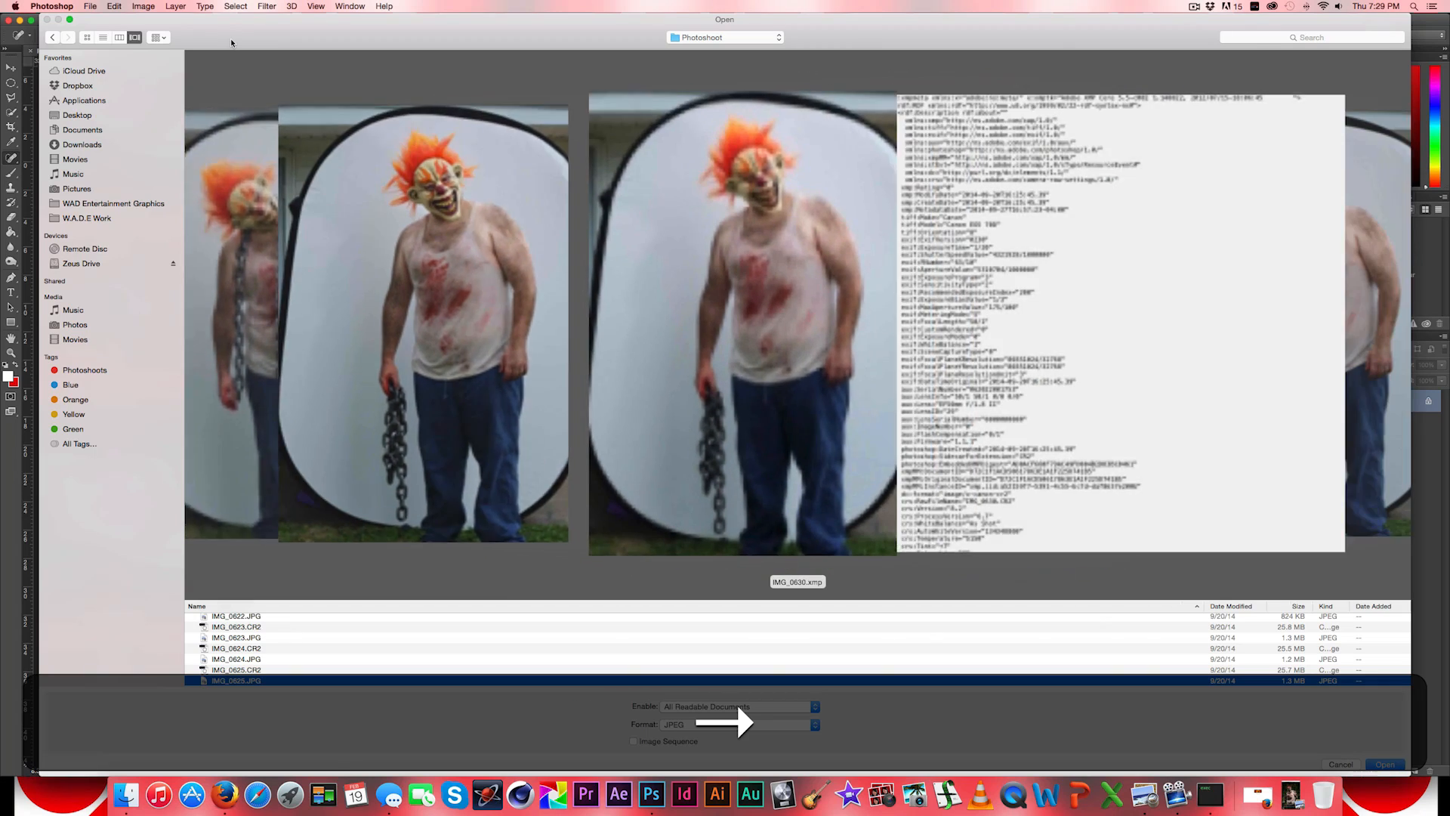
# - Select IMG_0630.JPG, the masked man with the chain in his hand, and open it
pyautogui.press('Left')
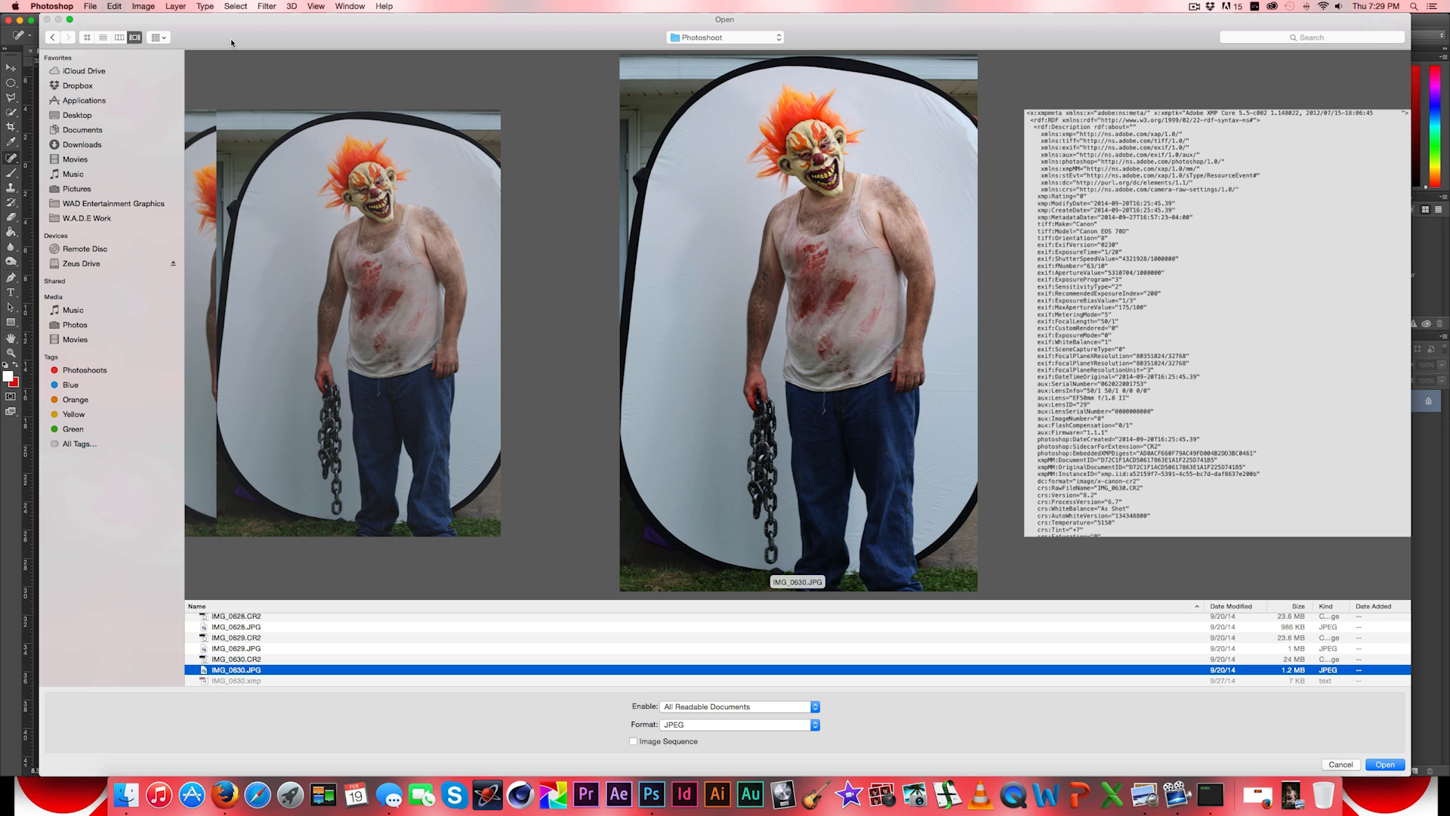
pyautogui.press('Up')
pyautogui.press('Down')
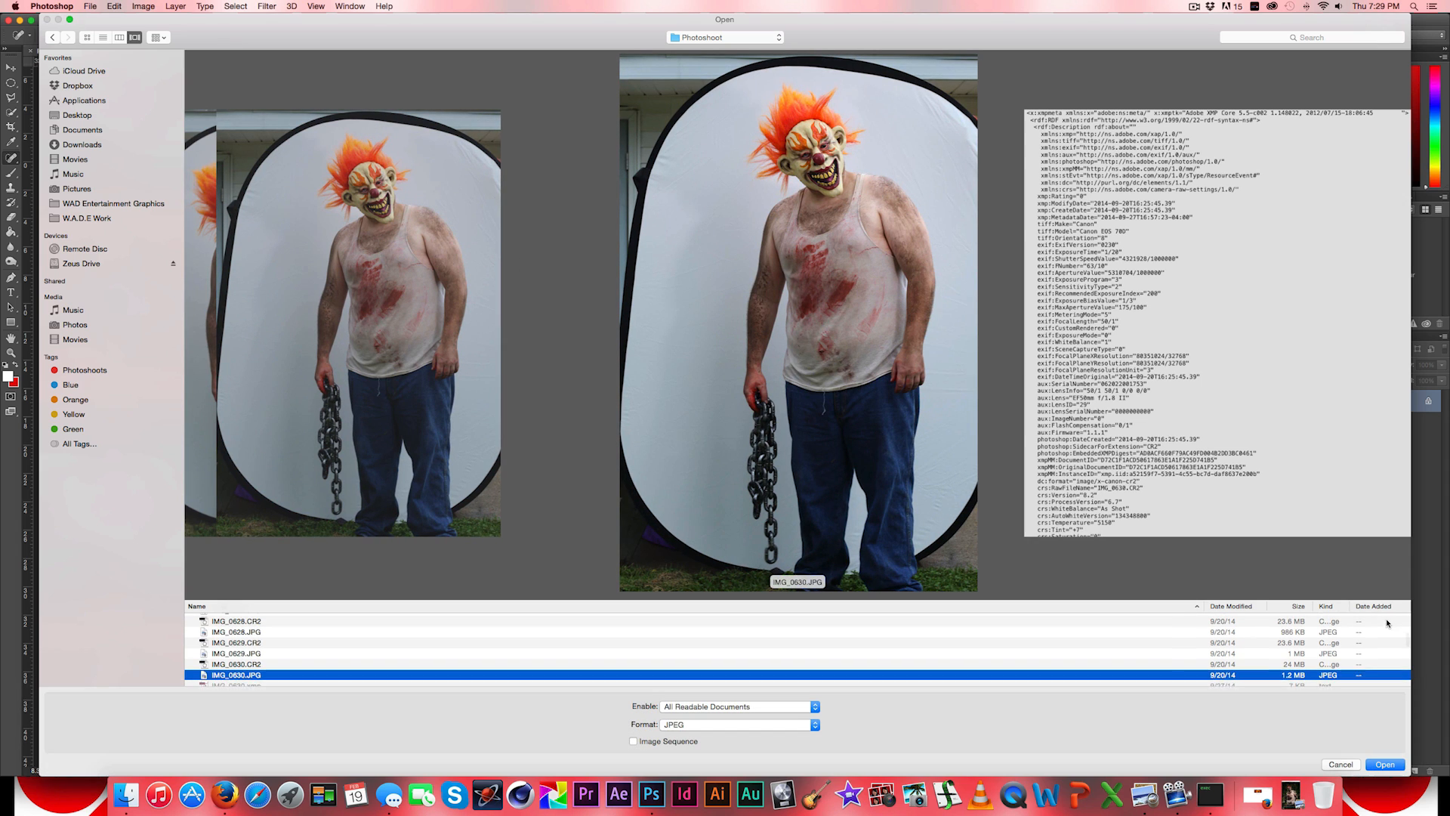
pyautogui.click(1384, 765)
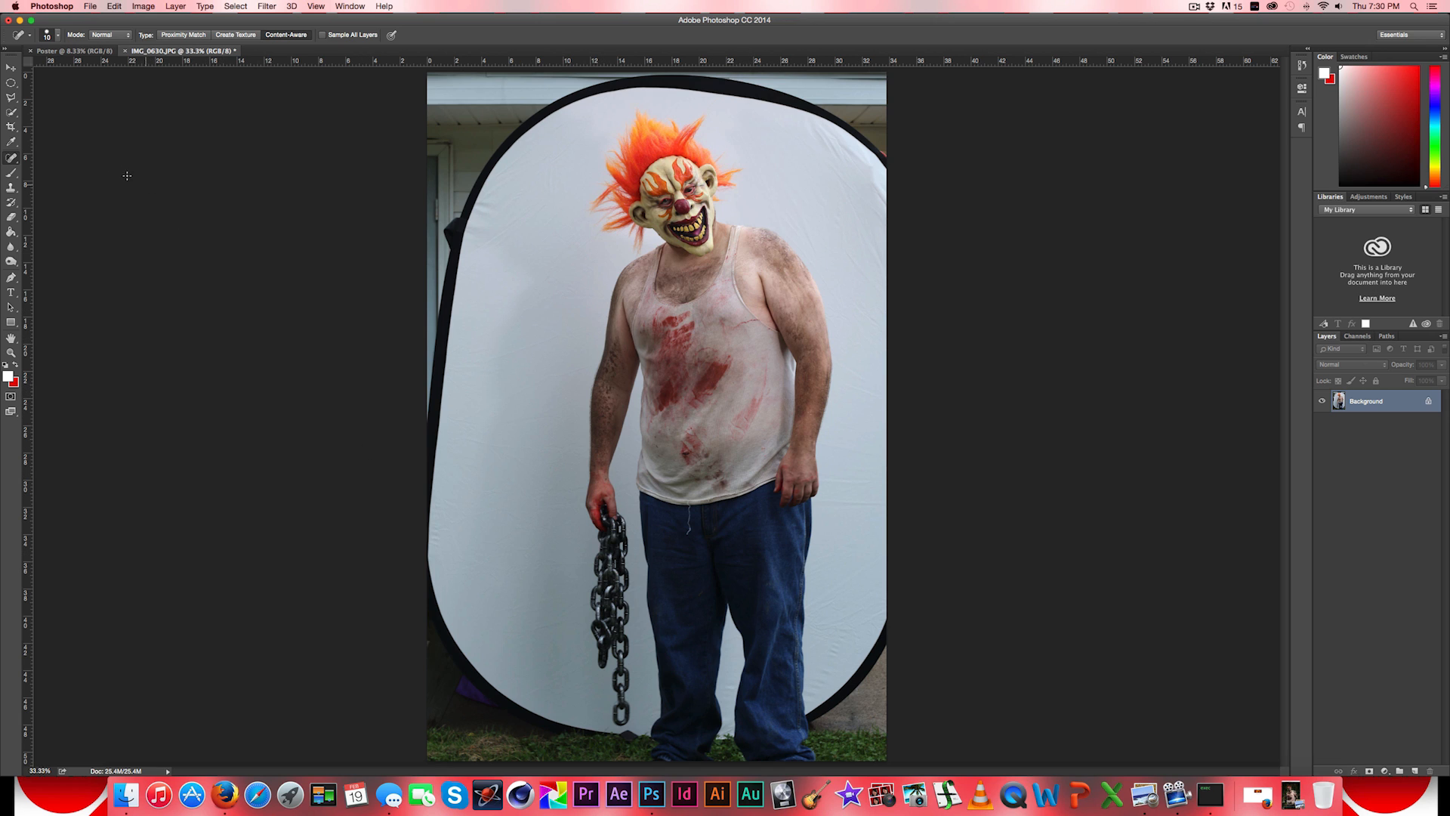
pyautogui.click(11, 159)
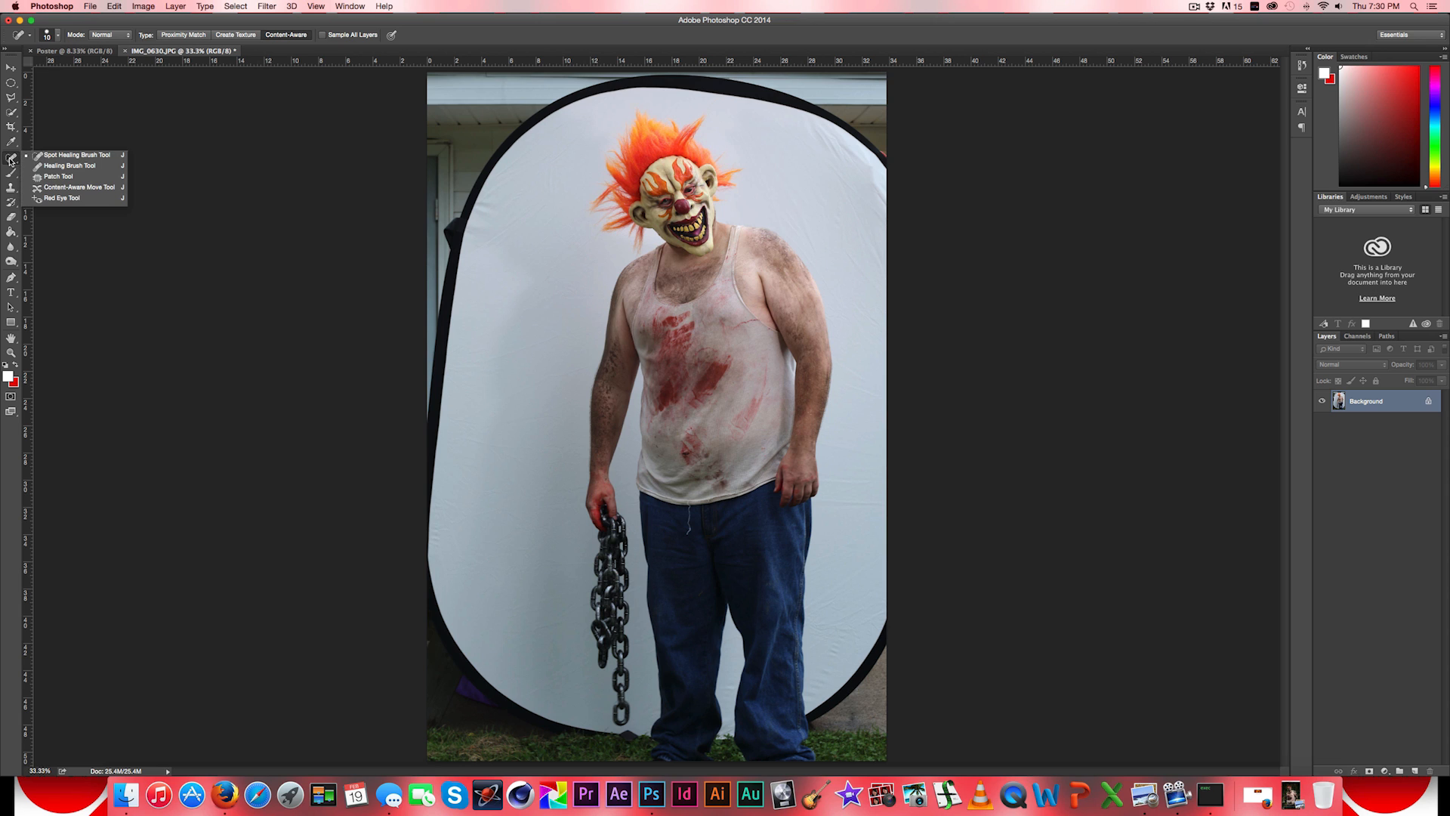
pyautogui.click(10, 96)
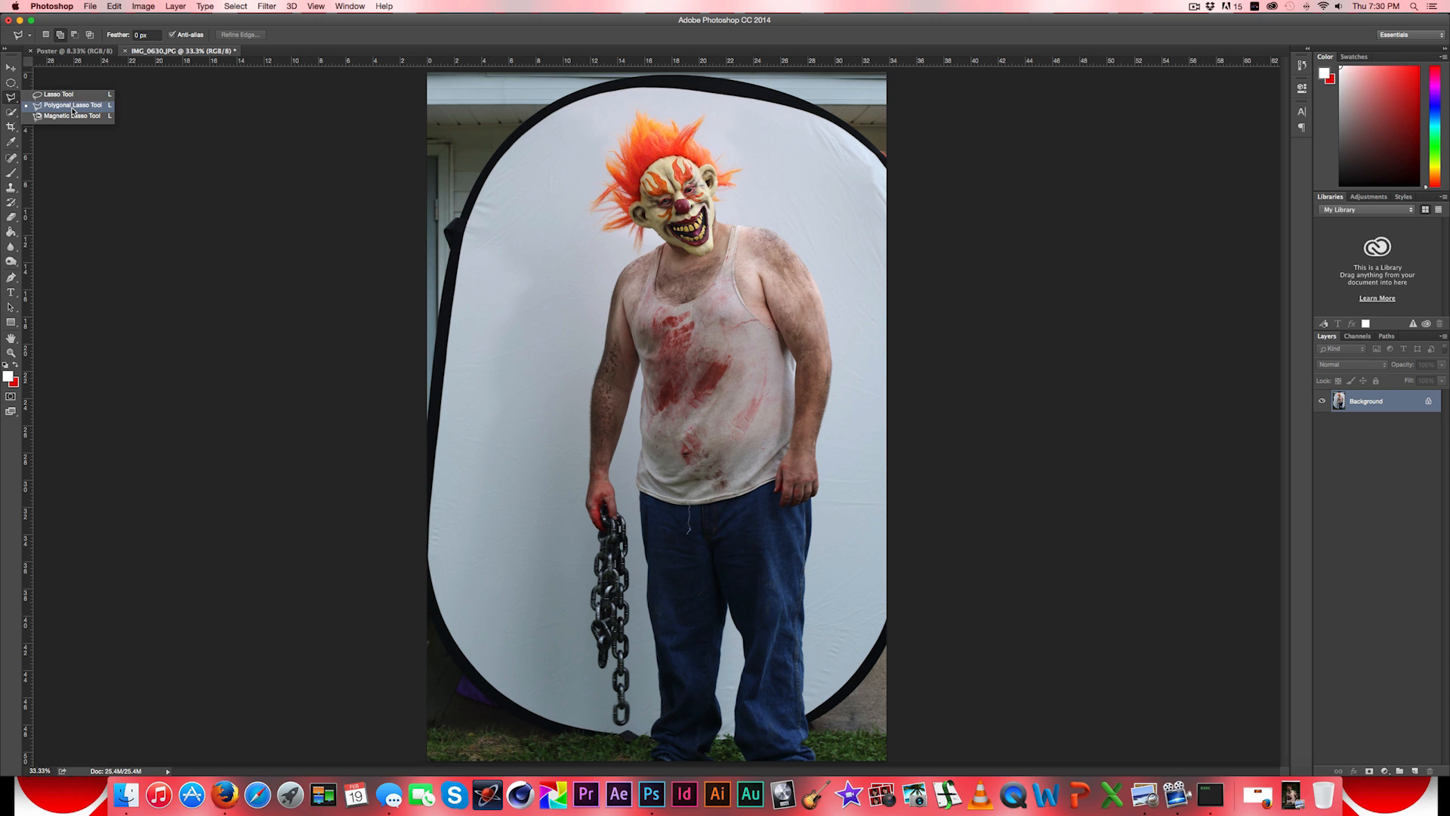
pyautogui.click(72, 108)
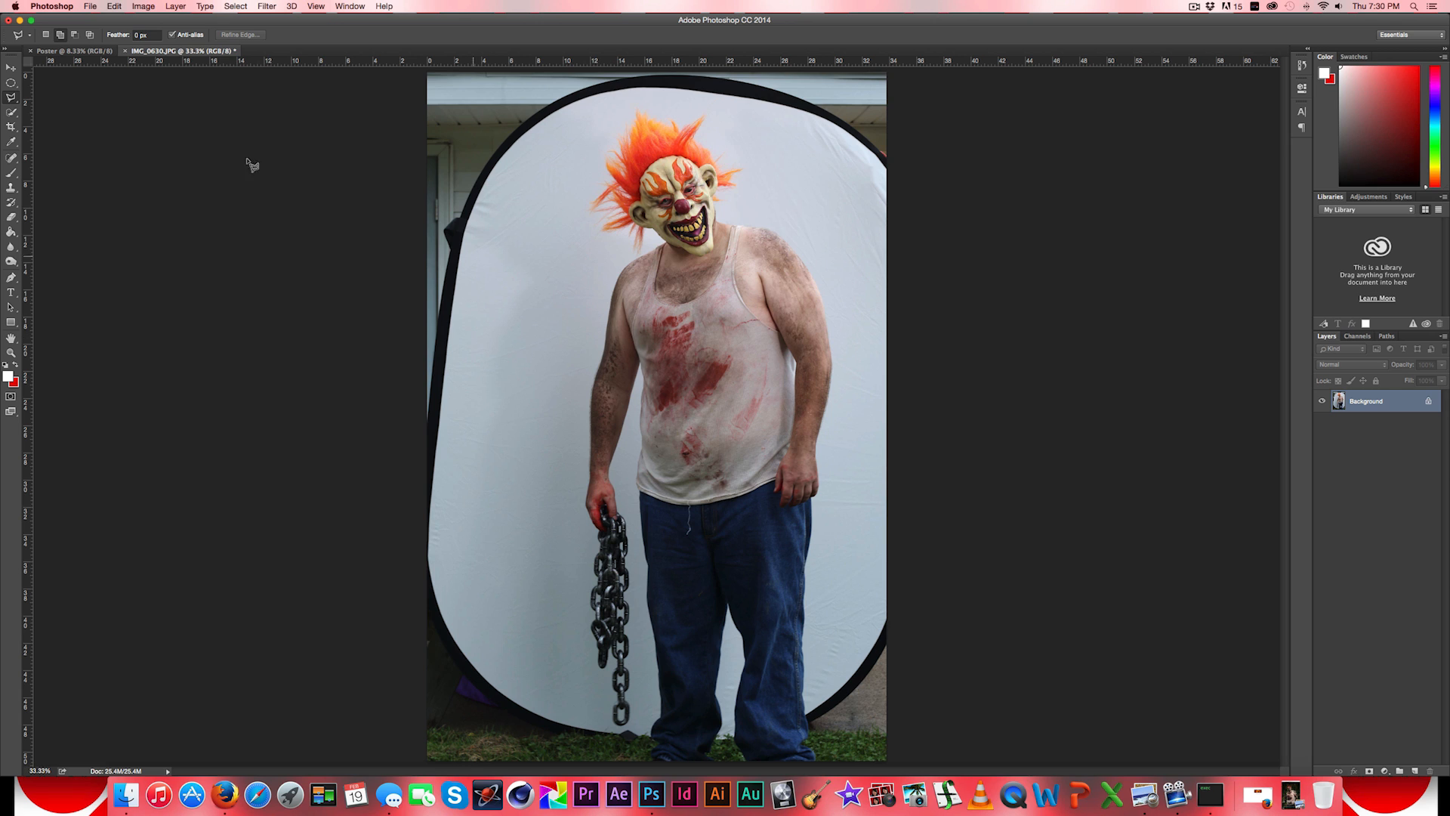
# - Trace a selection around the man's body, arms, jeans and hanging chain with the Magnetic Lasso, starting at the hand holding the chain
pyautogui.click(10, 98)
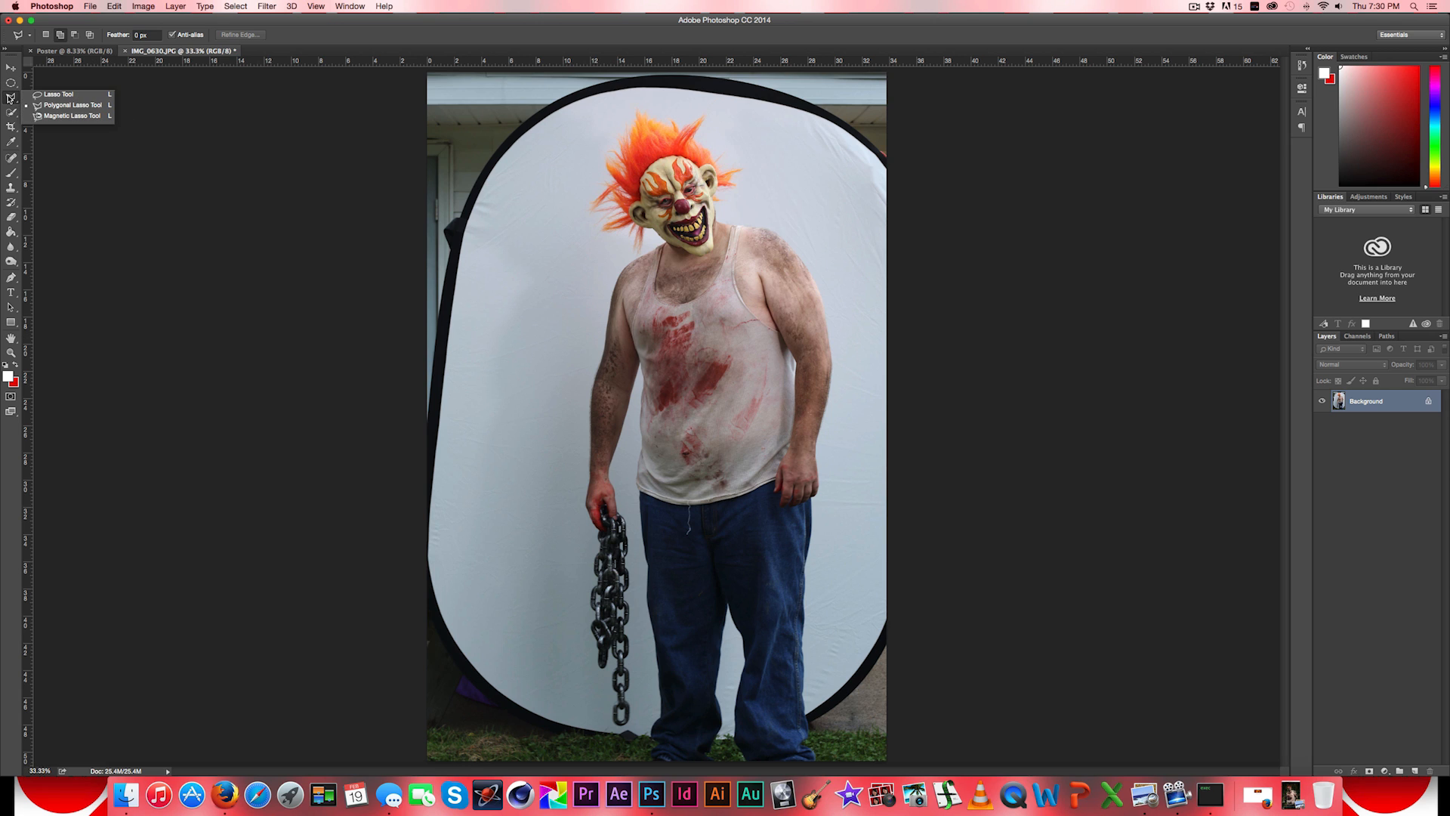
pyautogui.click(68, 117)
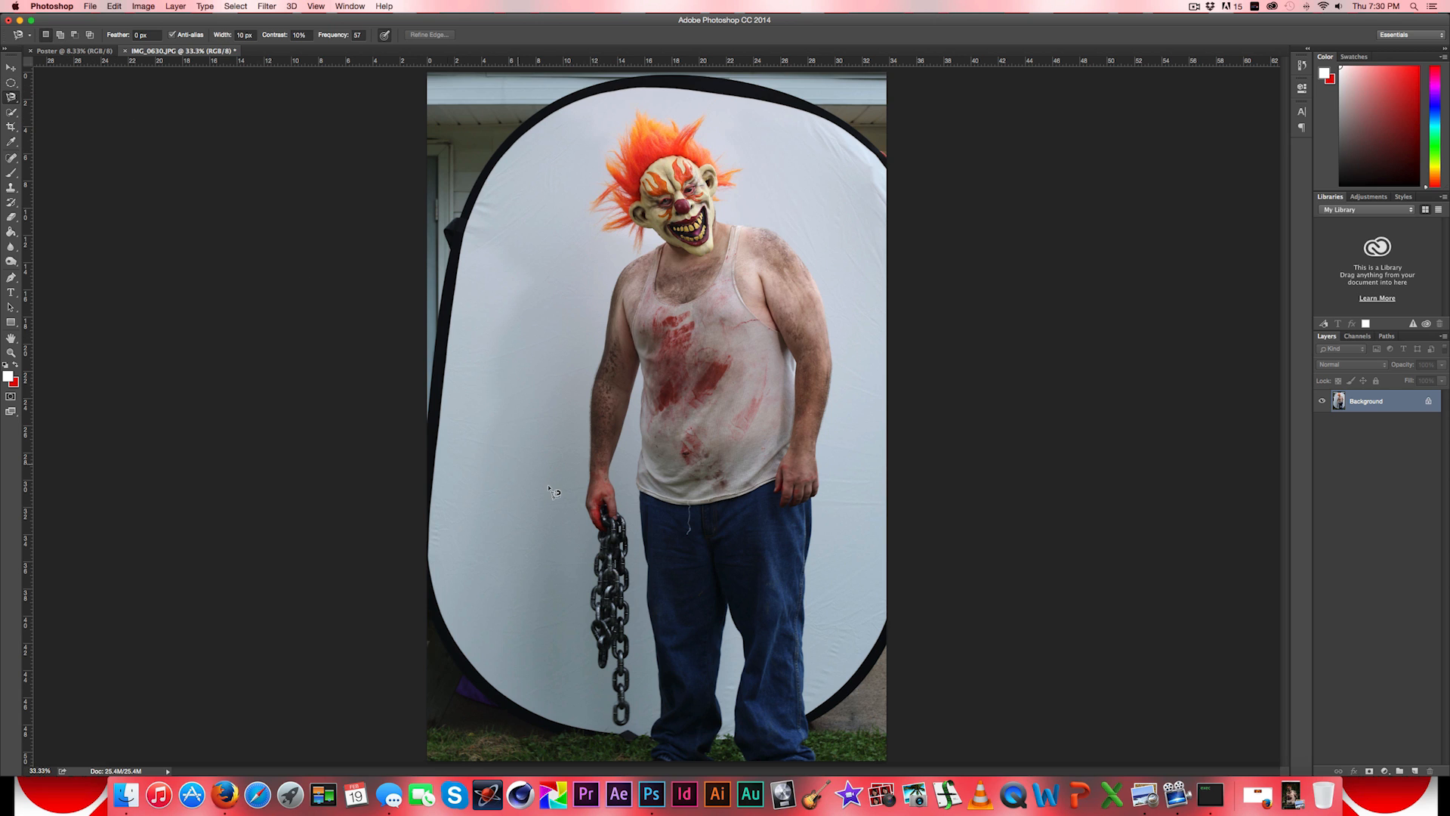
pyautogui.click(592, 529)
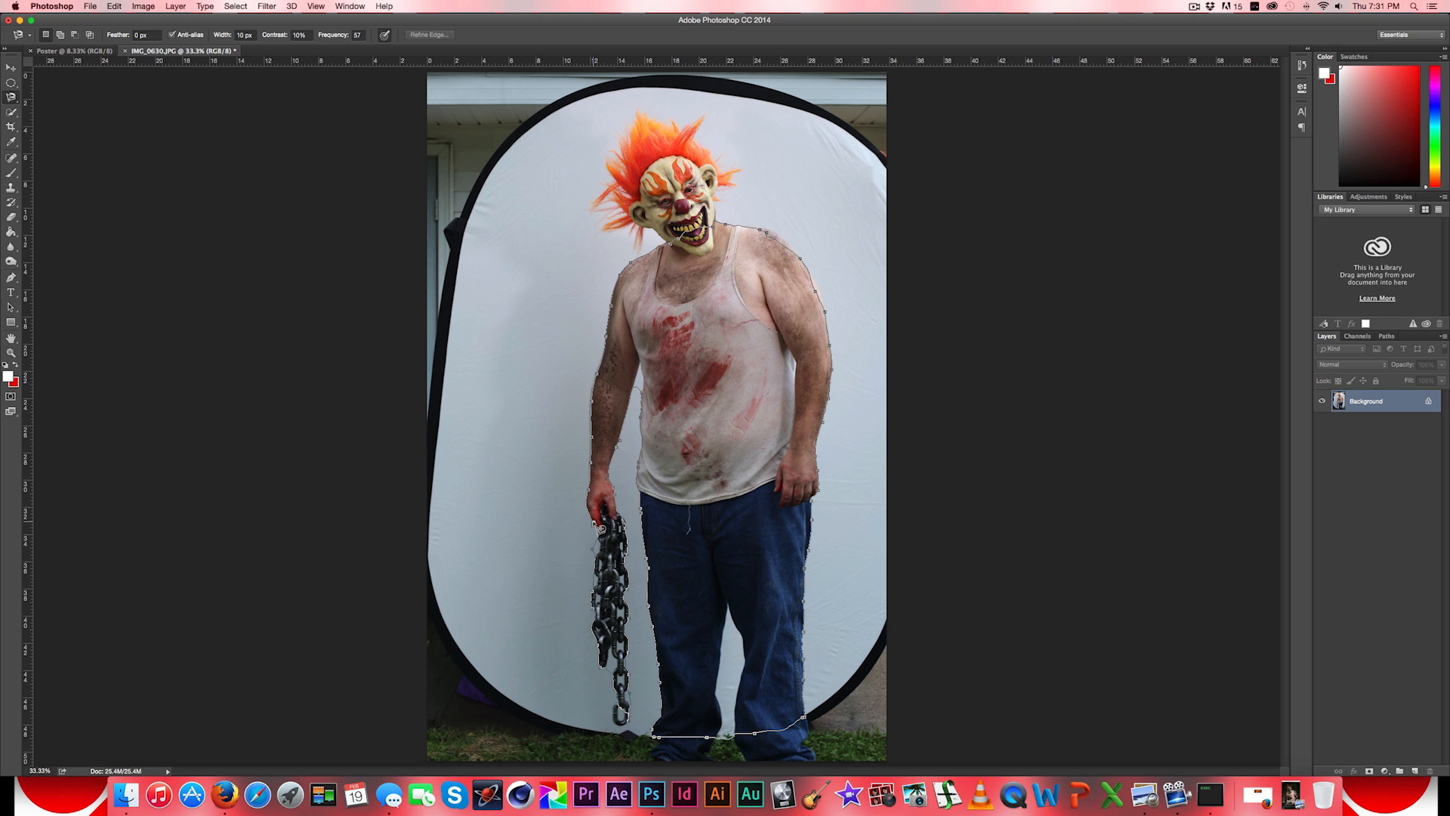
pyautogui.doubleClick(601, 527)
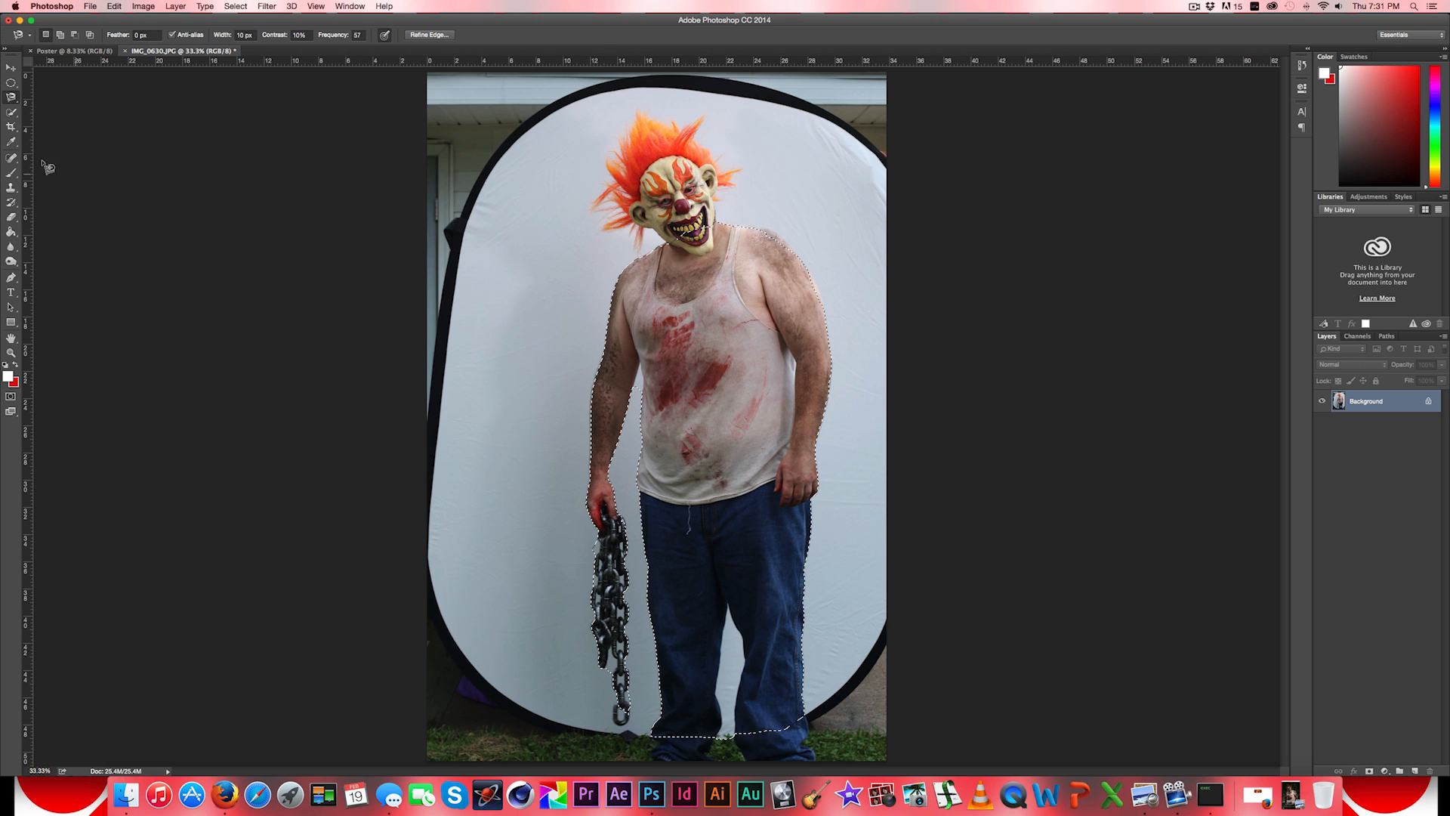
# - Add the clown mask and orange hair to the body selection with a loose Polygonal Lasso outline around the head
pyautogui.click(11, 96)
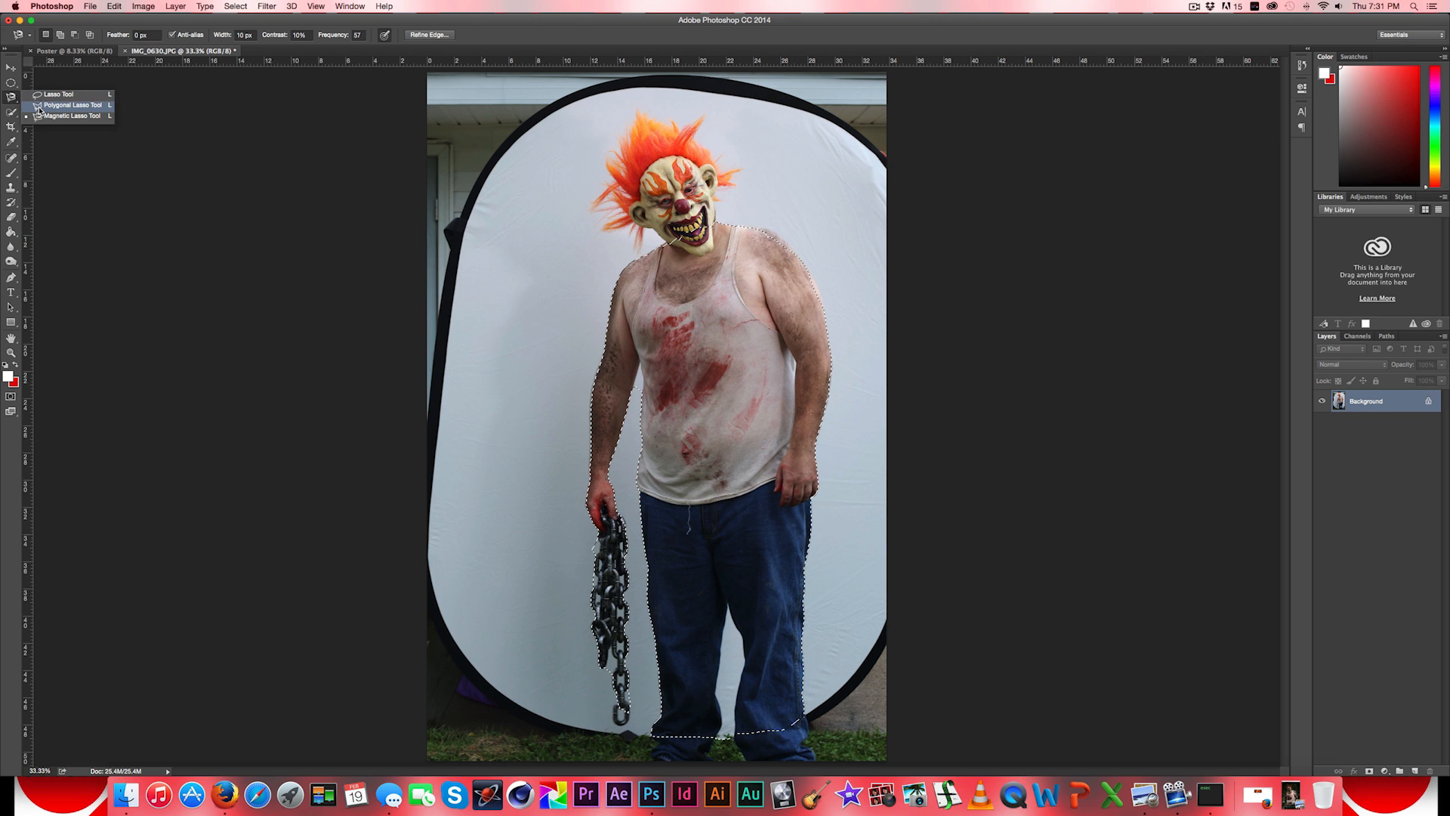
pyautogui.click(39, 106)
pyautogui.click(768, 179)
pyautogui.click(714, 106)
pyautogui.click(631, 98)
pyautogui.click(563, 170)
pyautogui.click(568, 224)
pyautogui.doubleClick(741, 236)
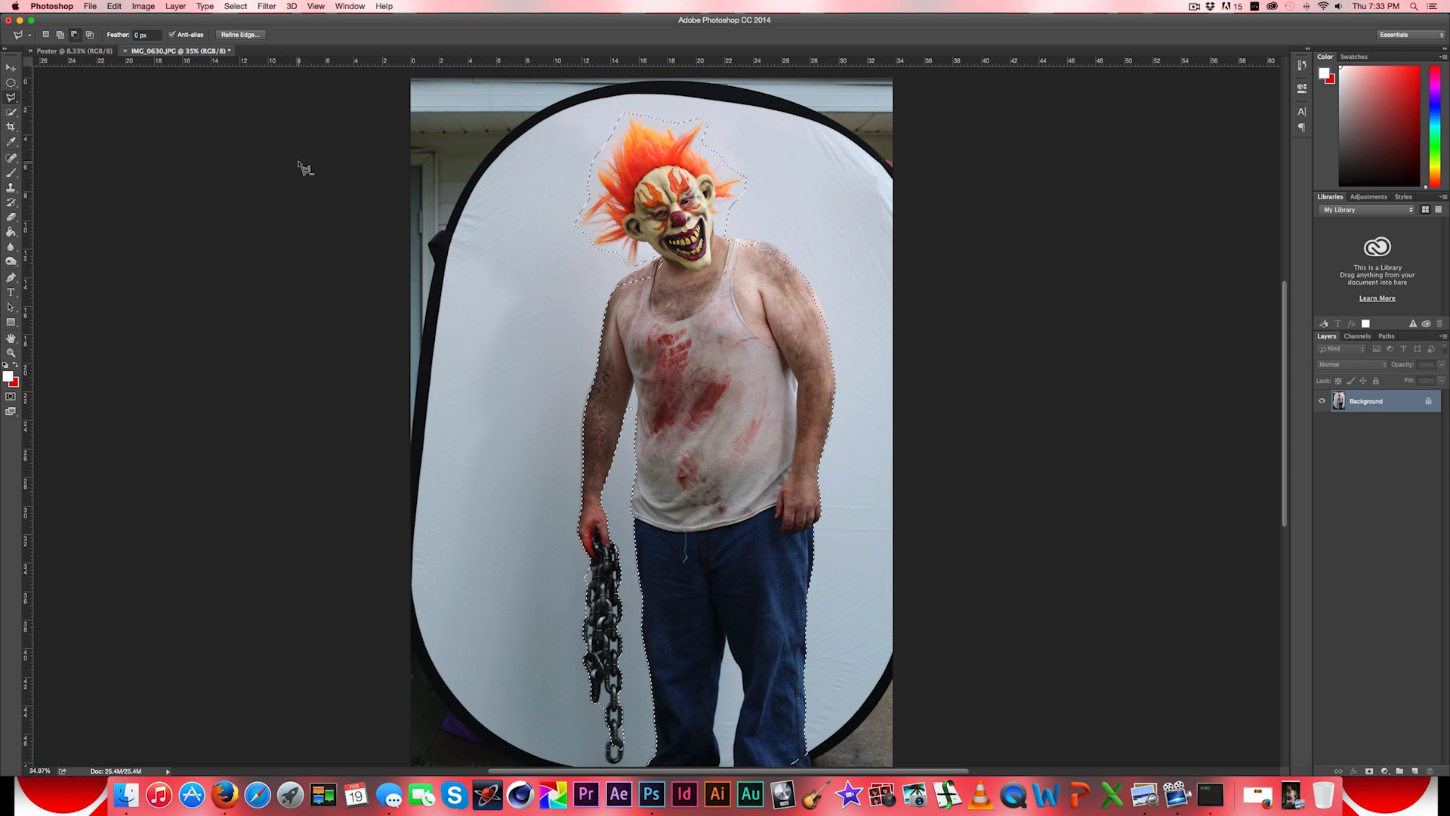
# - Start Refine Edge on the man's selection with Smart Radius enabled and the radius set to 8.5 px
pyautogui.click(238, 34)
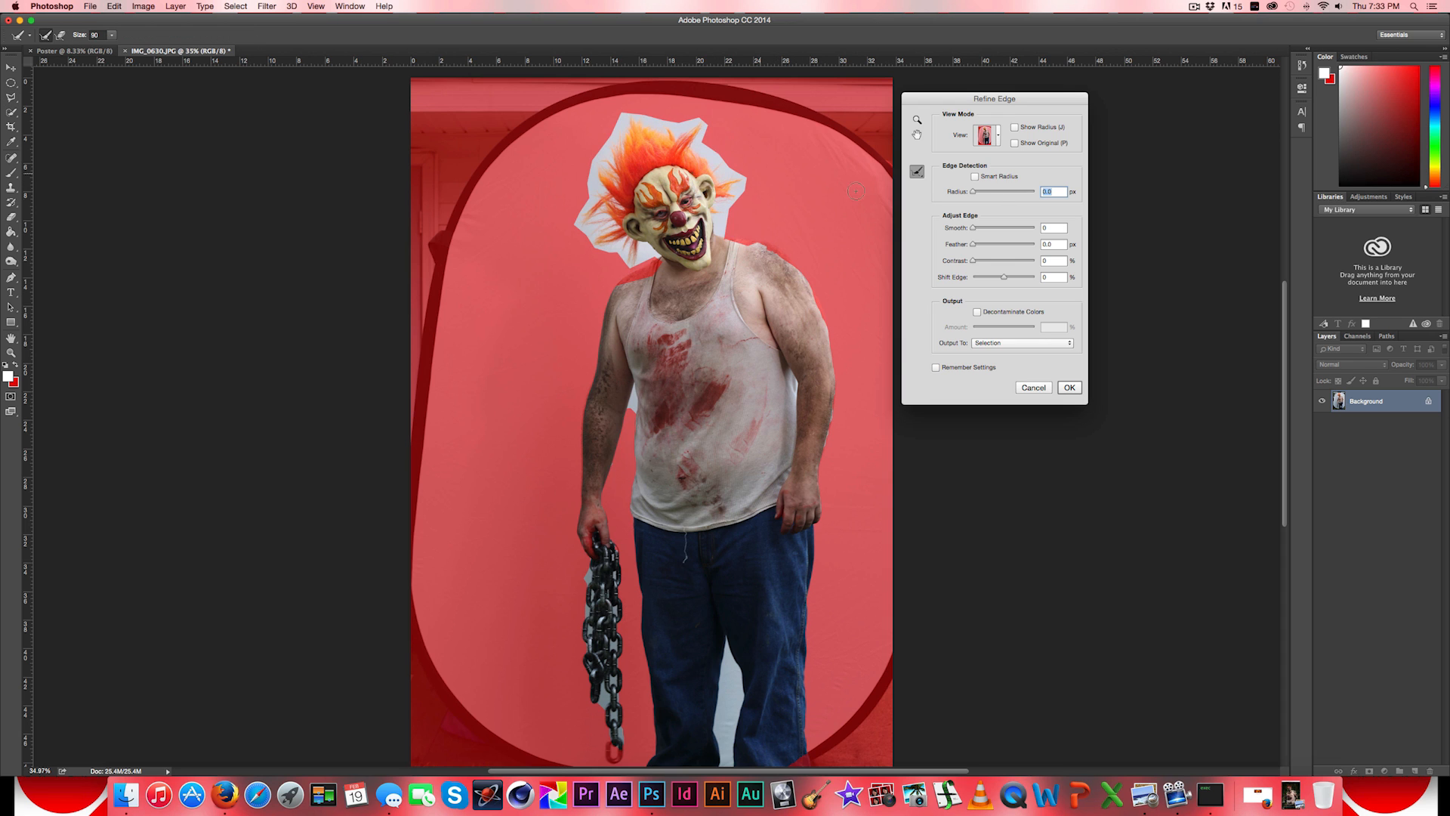
pyautogui.click(975, 176)
pyautogui.moveTo(973, 192); pyautogui.dragTo(997, 193)
# - Paint around the orange hair and mask edges with a 150 px refine radius brush to remove the light backdrop
pyautogui.press(']')
pyautogui.press(']')
pyautogui.press(']')
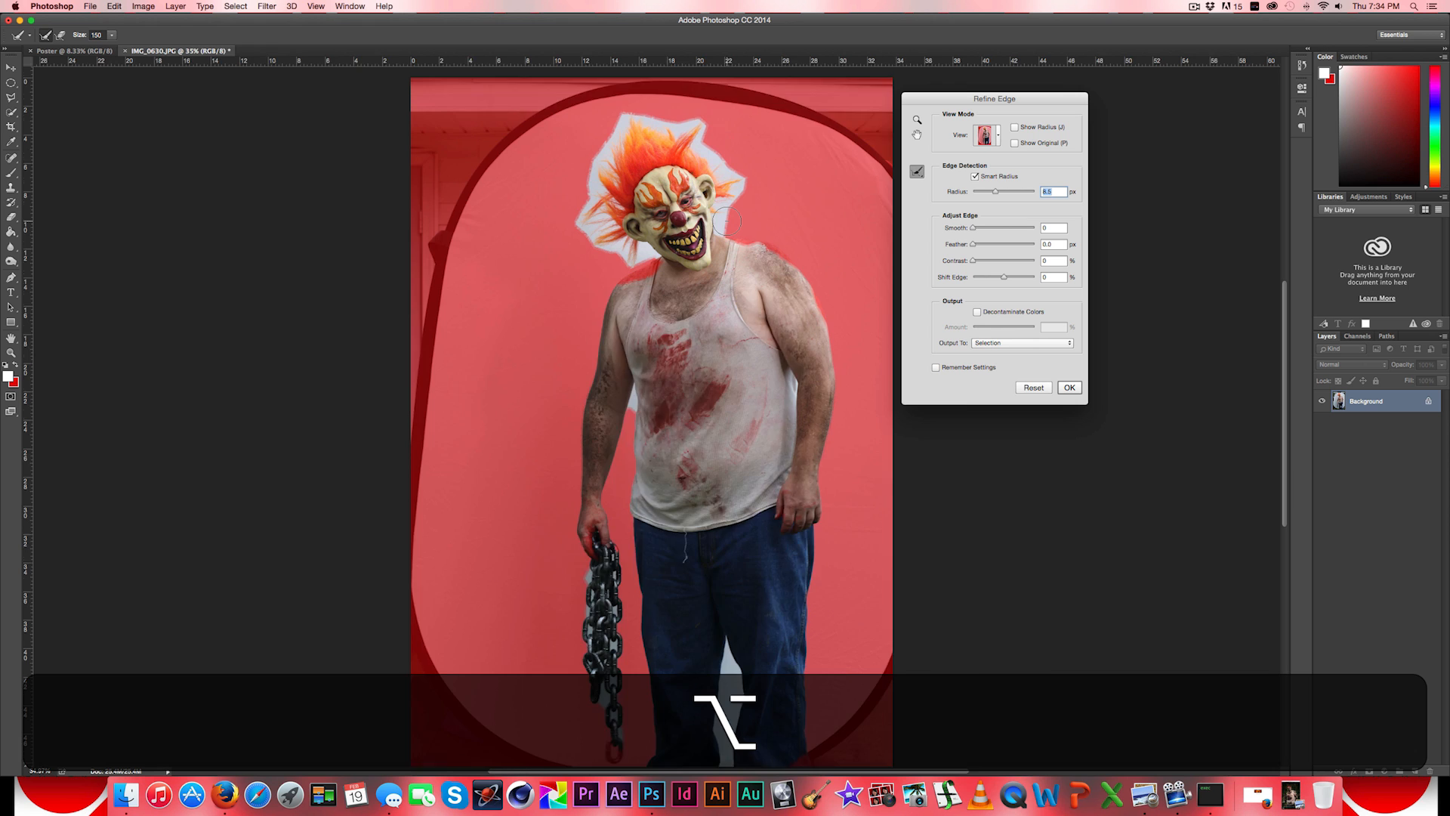
pyautogui.scroll(5, 726, 221)
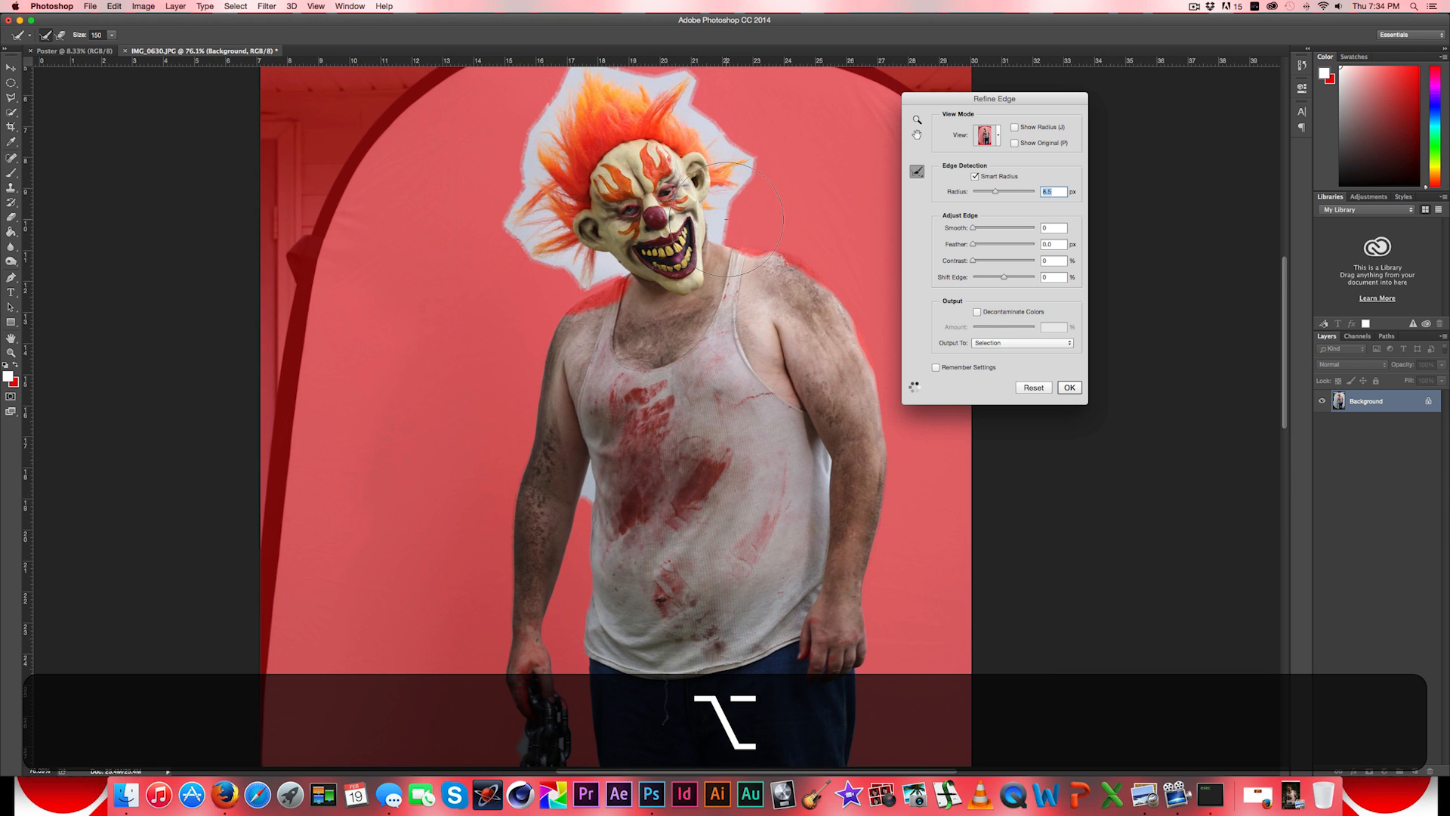
pyautogui.scroll(5, 726, 220)
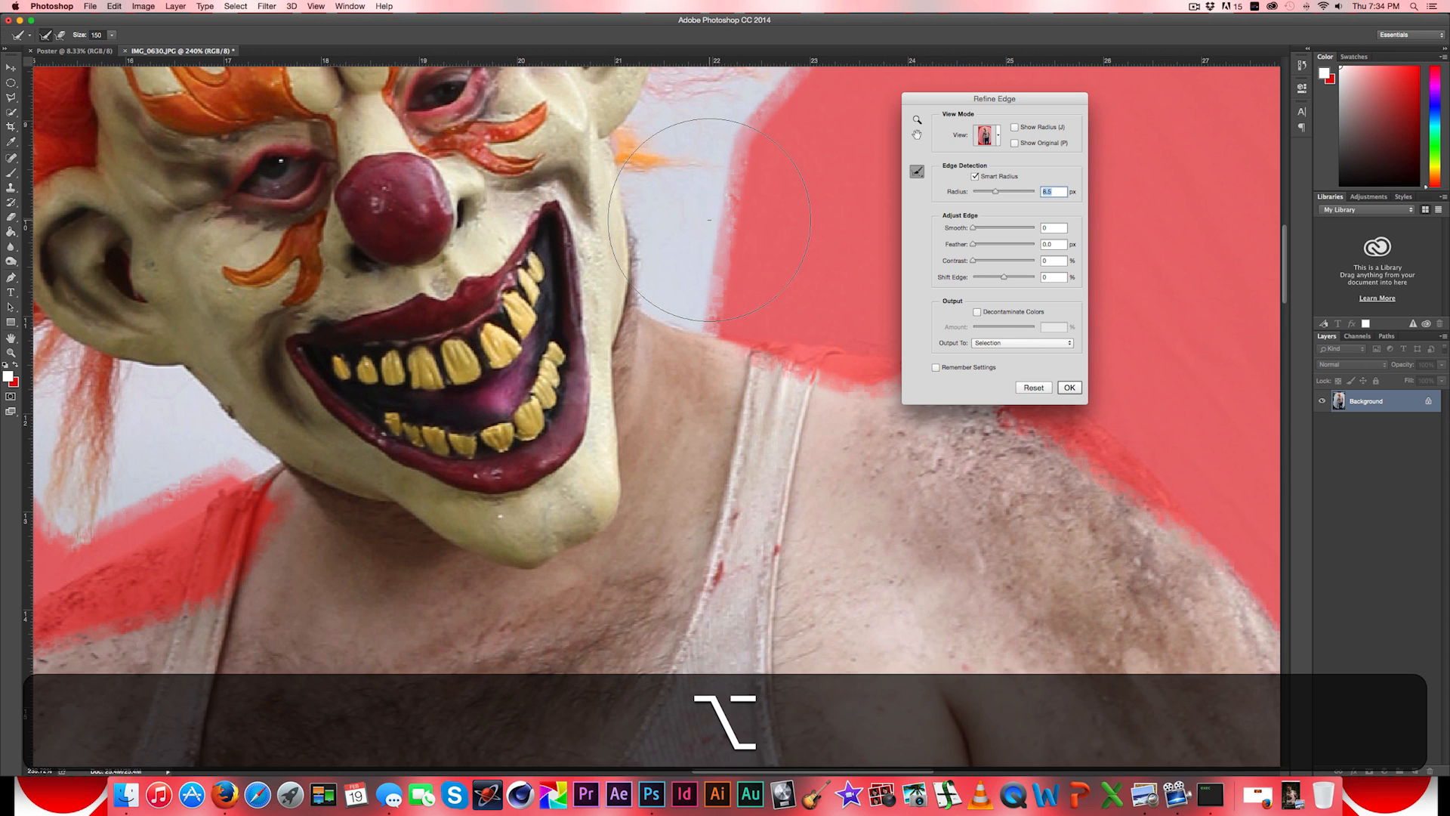
pyautogui.scroll(-3, 709, 220)
pyautogui.scroll(-3, 709, 219)
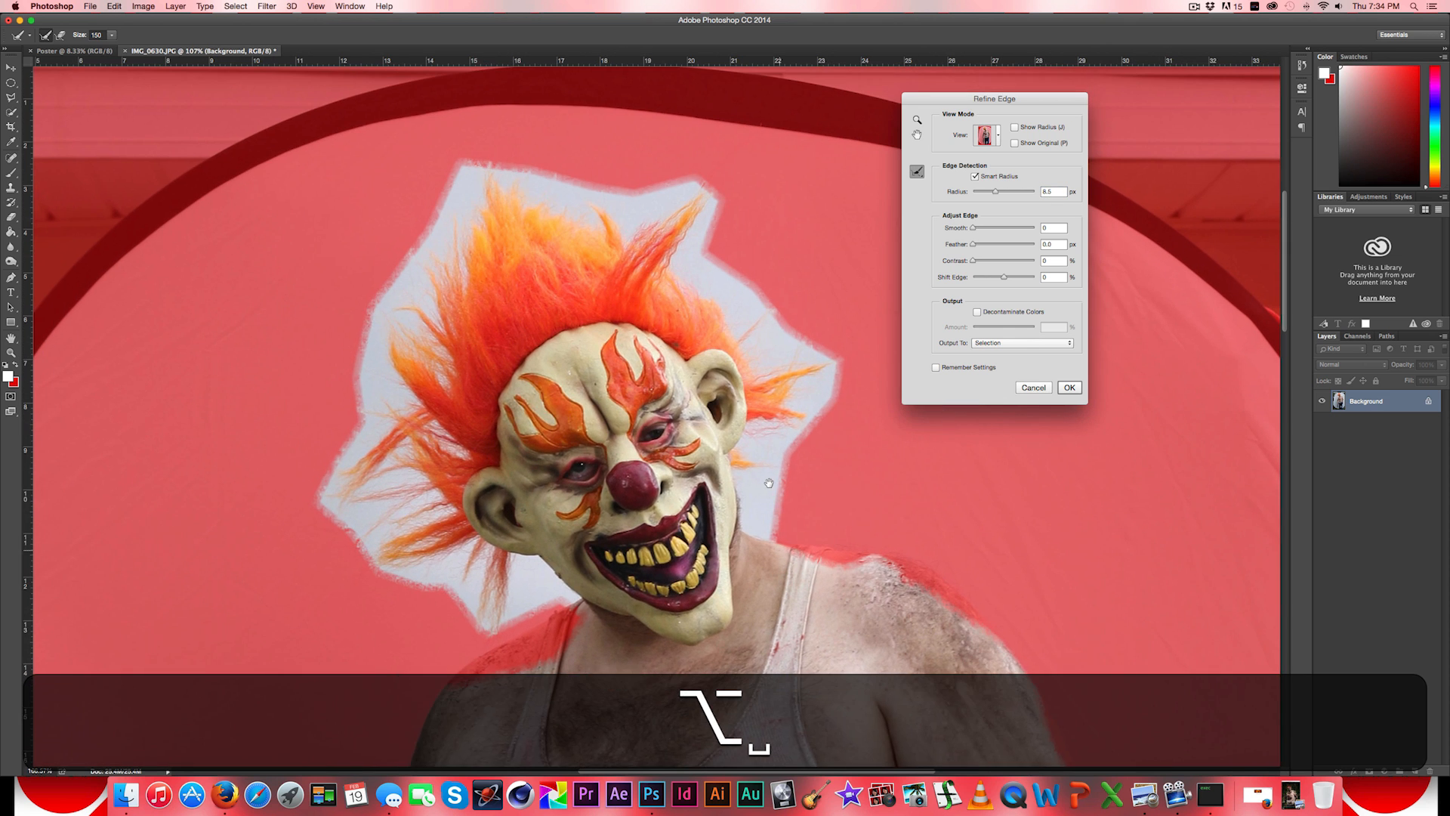
pyautogui.moveTo(771, 499)
pyautogui.mouseDown()
pyautogui.moveTo(782, 499)
pyautogui.moveTo(798, 362)
pyautogui.moveTo(716, 287)
pyautogui.moveTo(700, 226)
pyautogui.moveTo(660, 200)
pyautogui.moveTo(532, 185)
pyautogui.moveTo(470, 200)
pyautogui.moveTo(464, 232)
pyautogui.mouseUp()
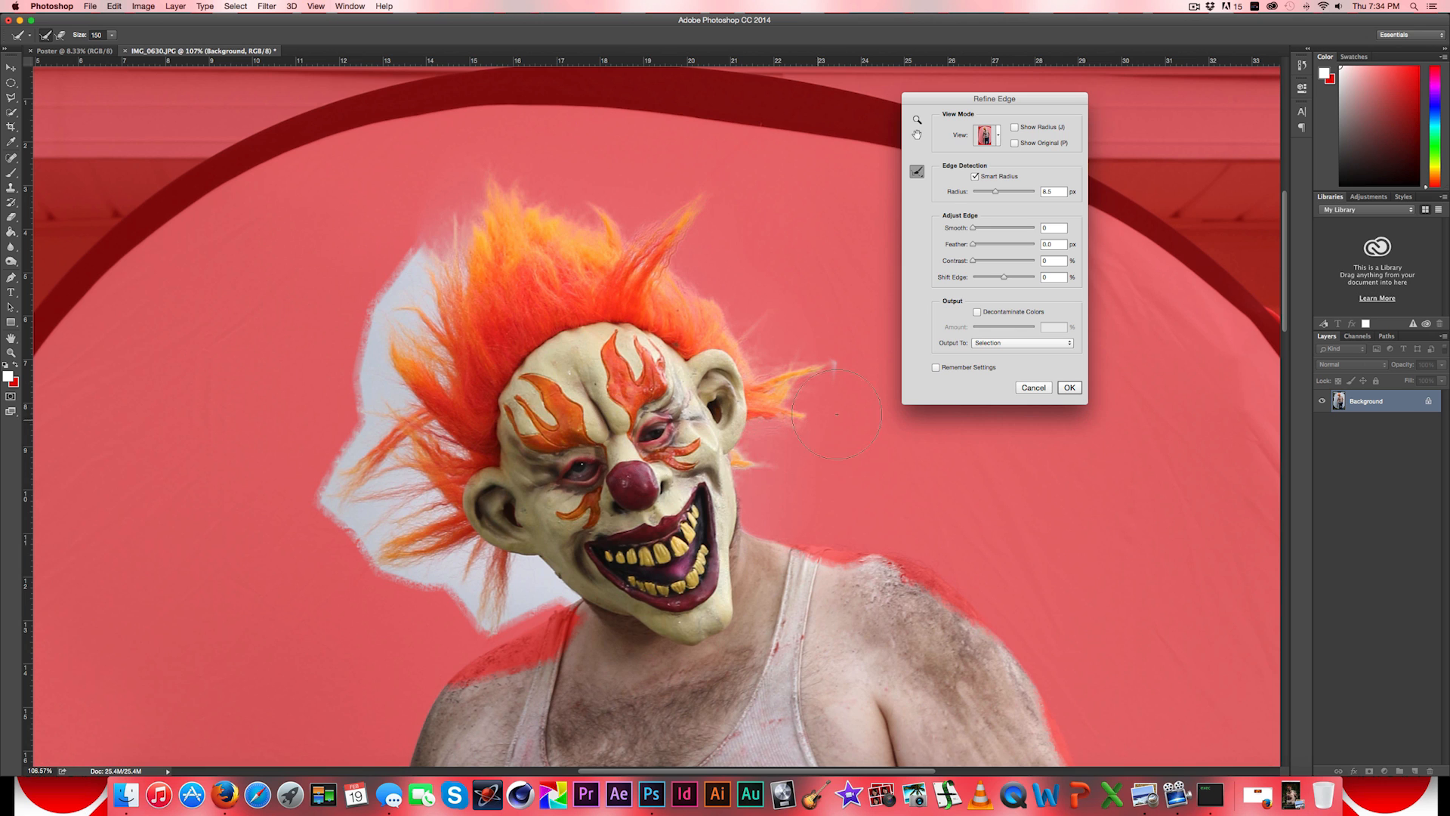
pyautogui.moveTo(848, 358); pyautogui.dragTo(849, 356)
pyautogui.moveTo(433, 244)
pyautogui.mouseDown()
pyautogui.moveTo(356, 442)
pyautogui.moveTo(369, 490)
pyautogui.moveTo(385, 479)
pyautogui.moveTo(392, 521)
pyautogui.moveTo(438, 574)
pyautogui.moveTo(506, 596)
pyautogui.moveTo(474, 608)
pyautogui.moveTo(442, 555)
pyautogui.mouseUp()
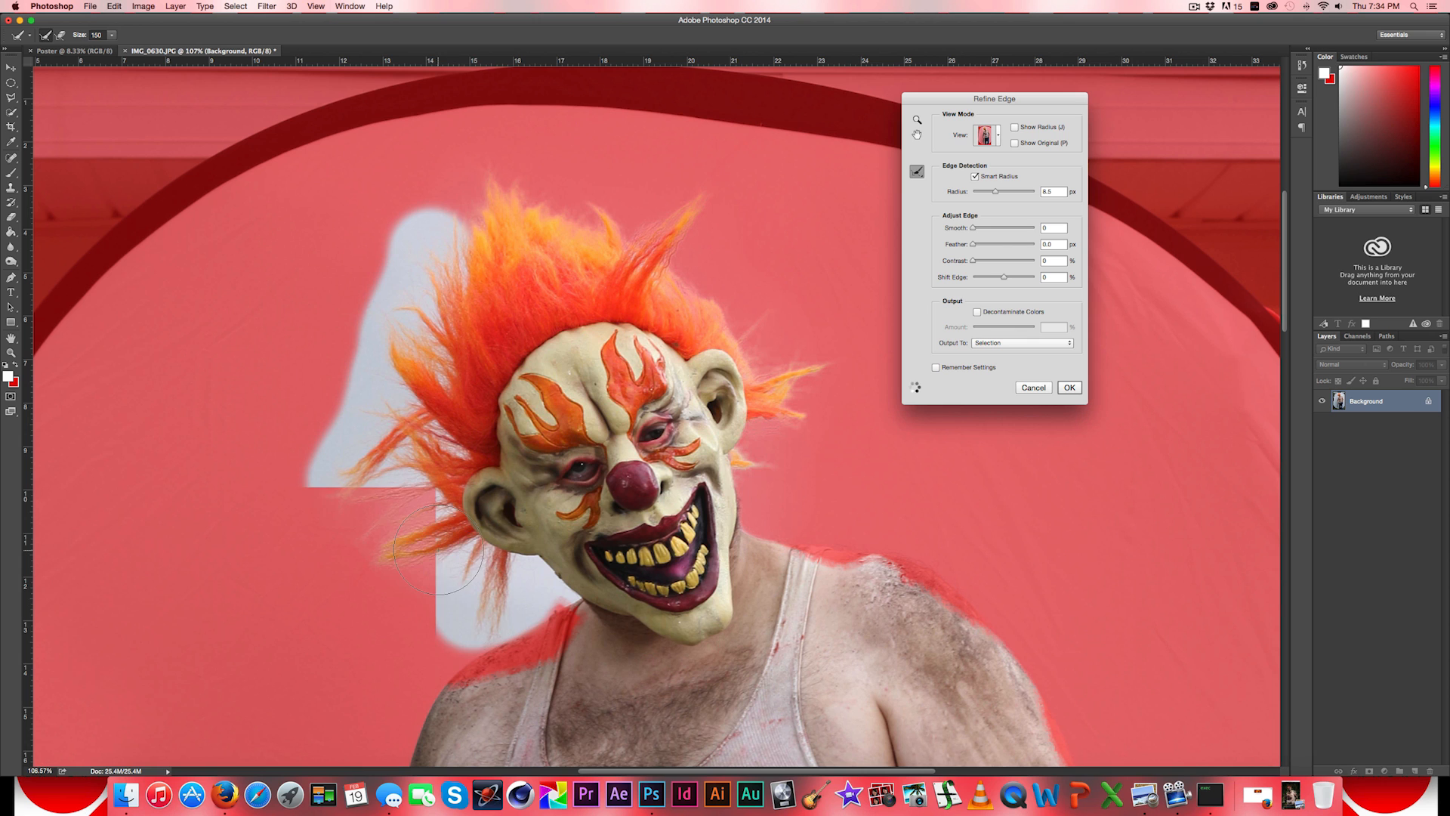
pyautogui.click(419, 507)
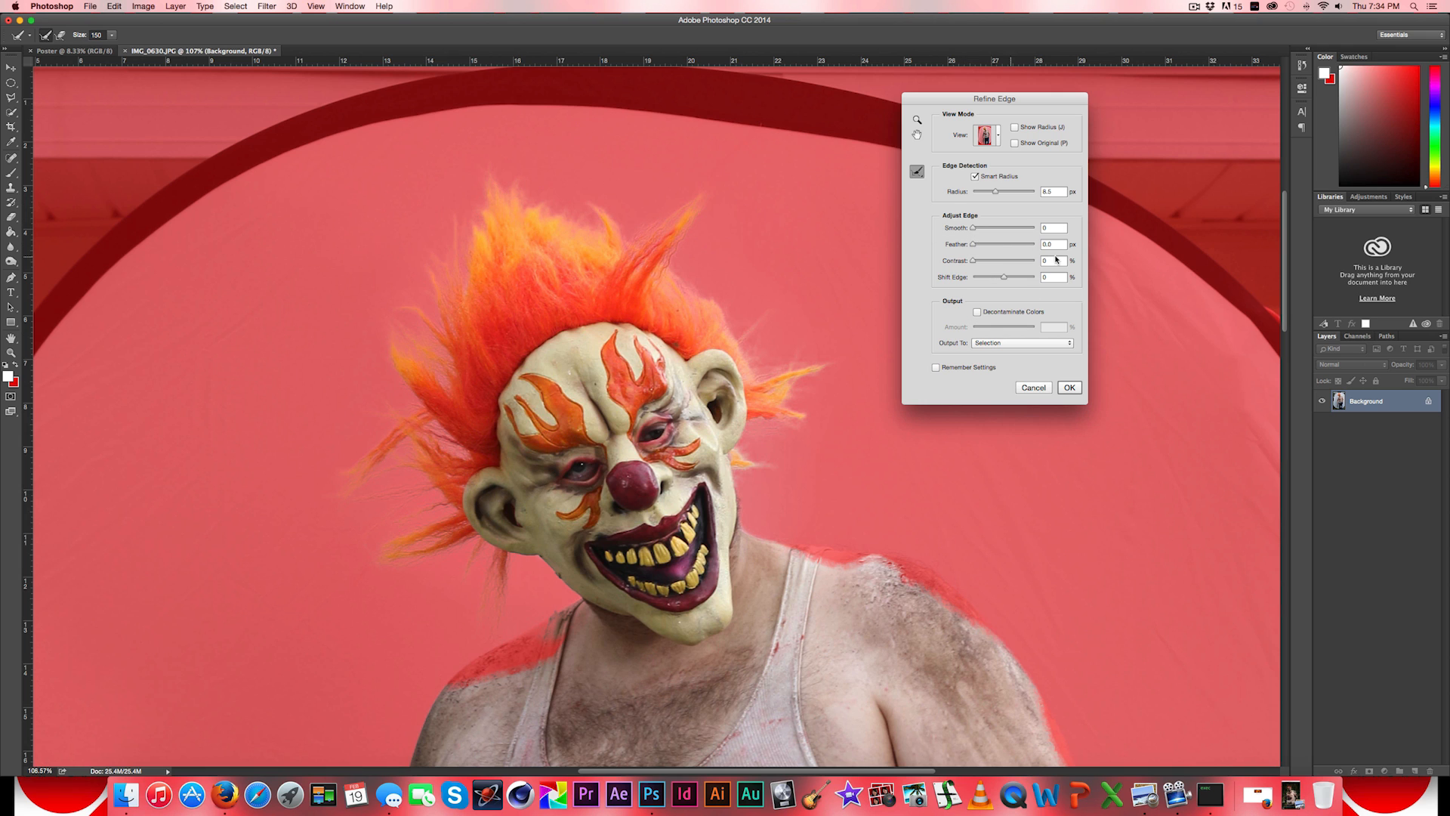
# - Adjust the selection edge to Smooth 10, Feather 2.0 px and Contrast 11%
pyautogui.moveTo(973, 231); pyautogui.dragTo(979, 231)
pyautogui.moveTo(973, 246); pyautogui.dragTo(980, 245)
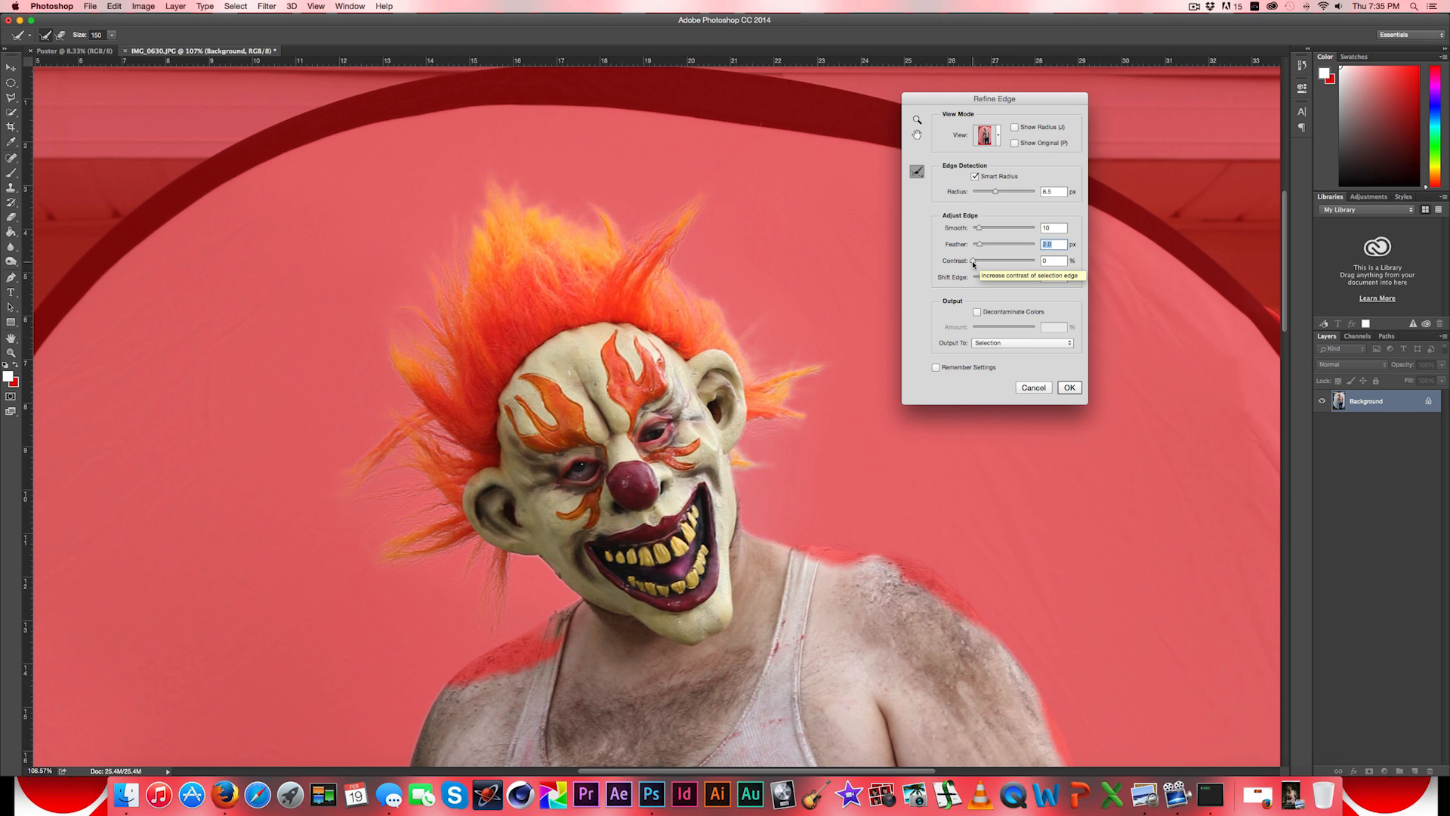
pyautogui.moveTo(973, 264); pyautogui.dragTo(979, 262)
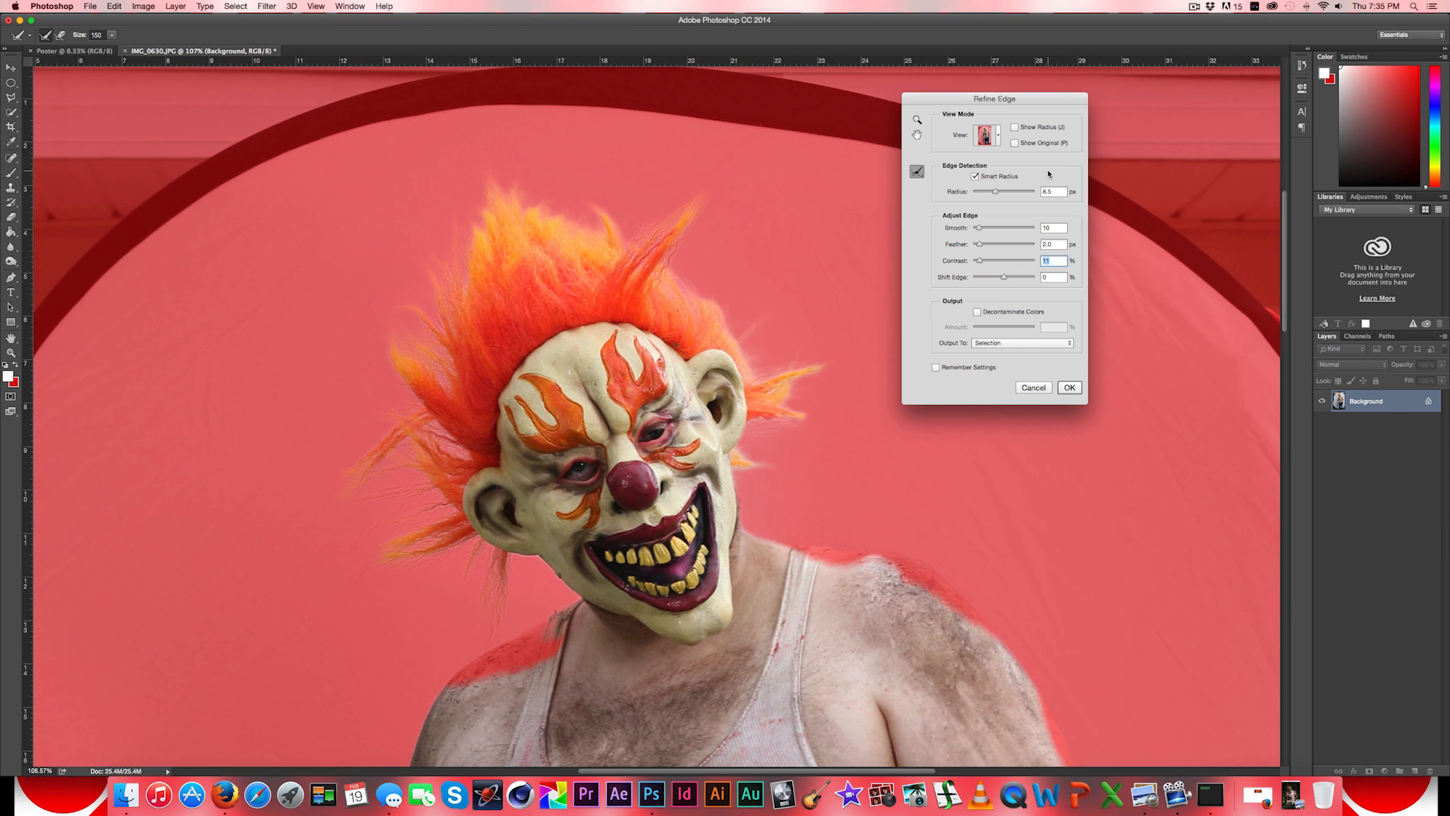
# - Output the refined selection to a new layer and apply the refinement
pyautogui.click(1035, 345)
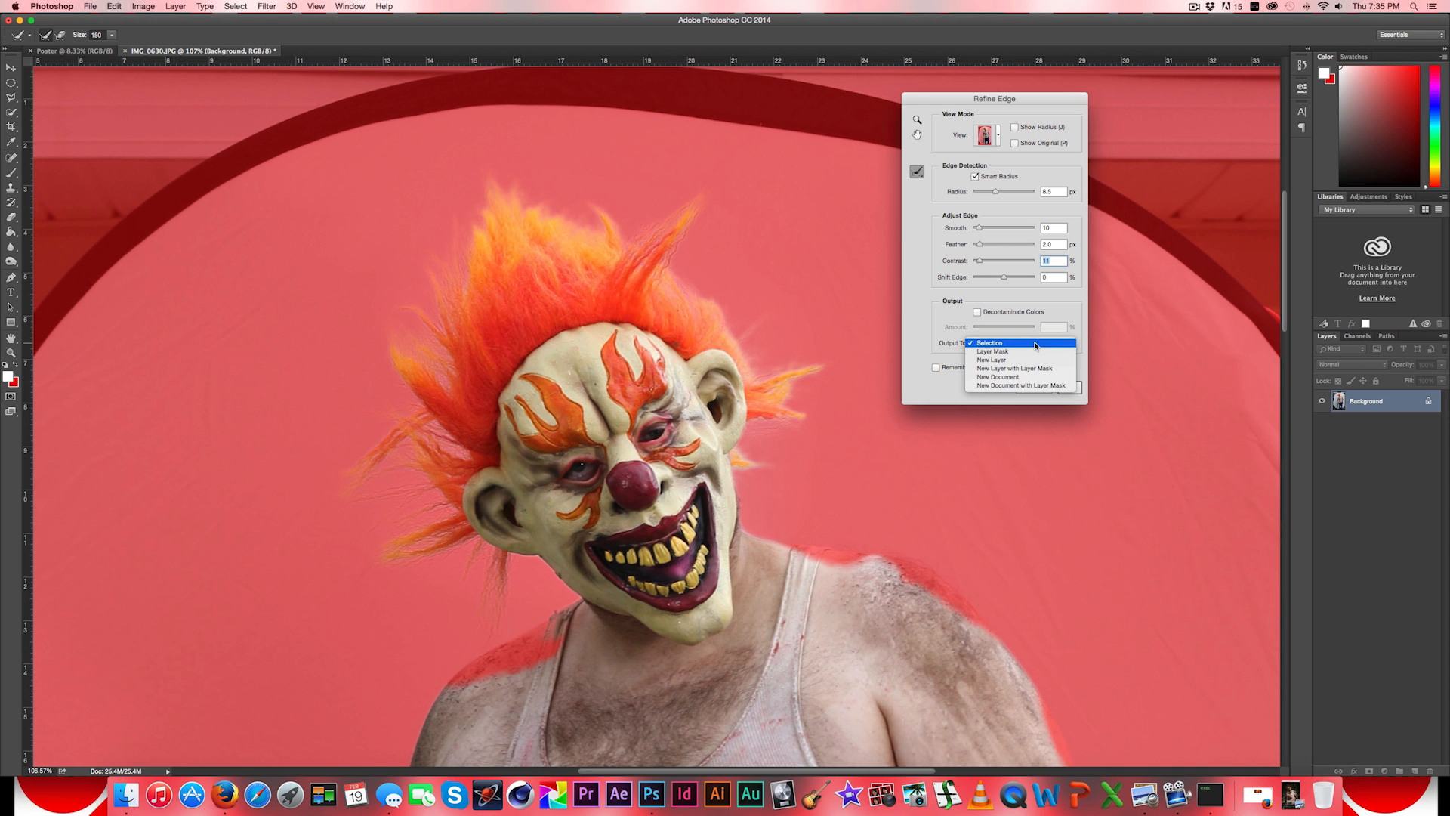
pyautogui.click(1017, 360)
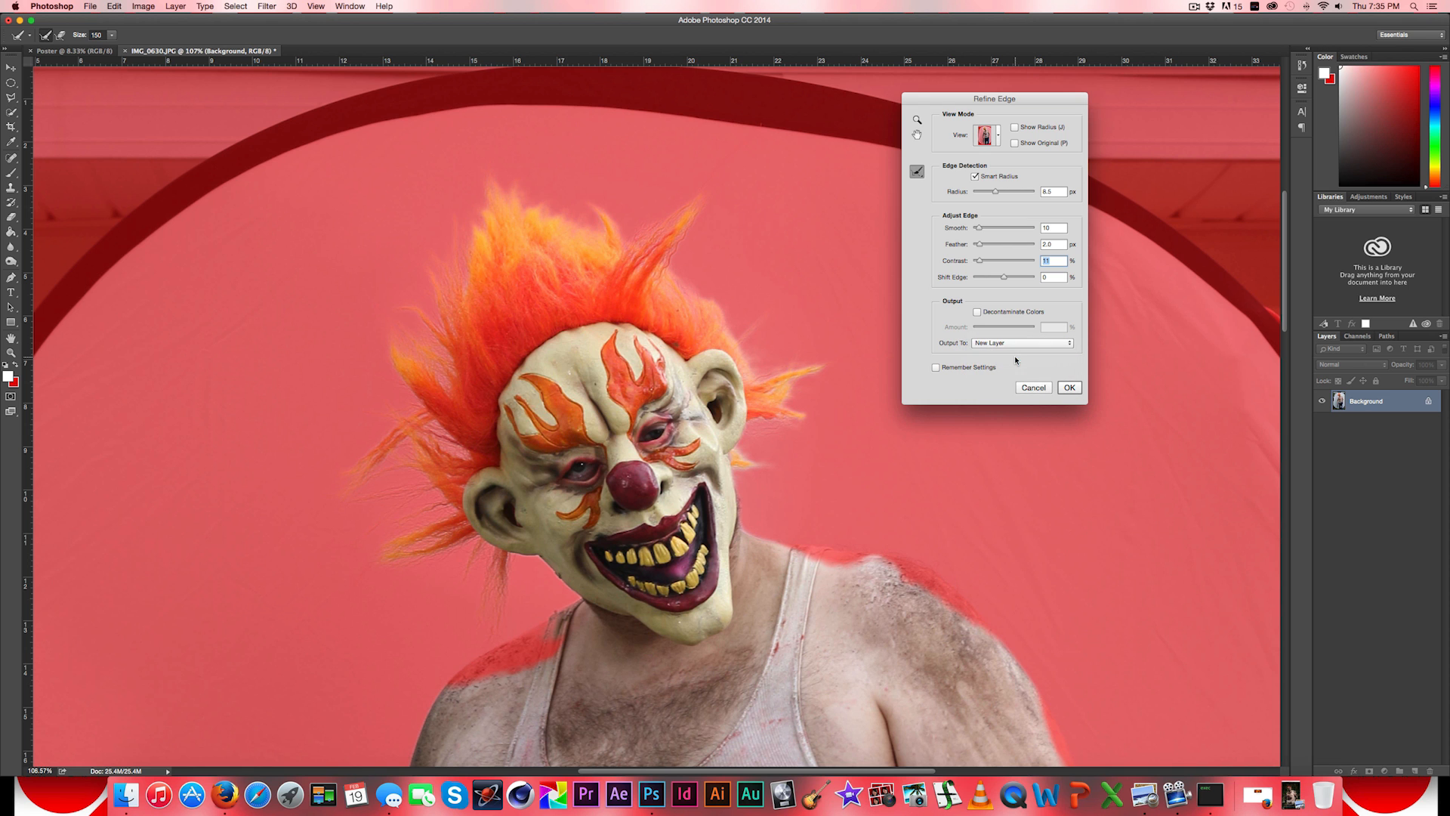
pyautogui.click(1065, 388)
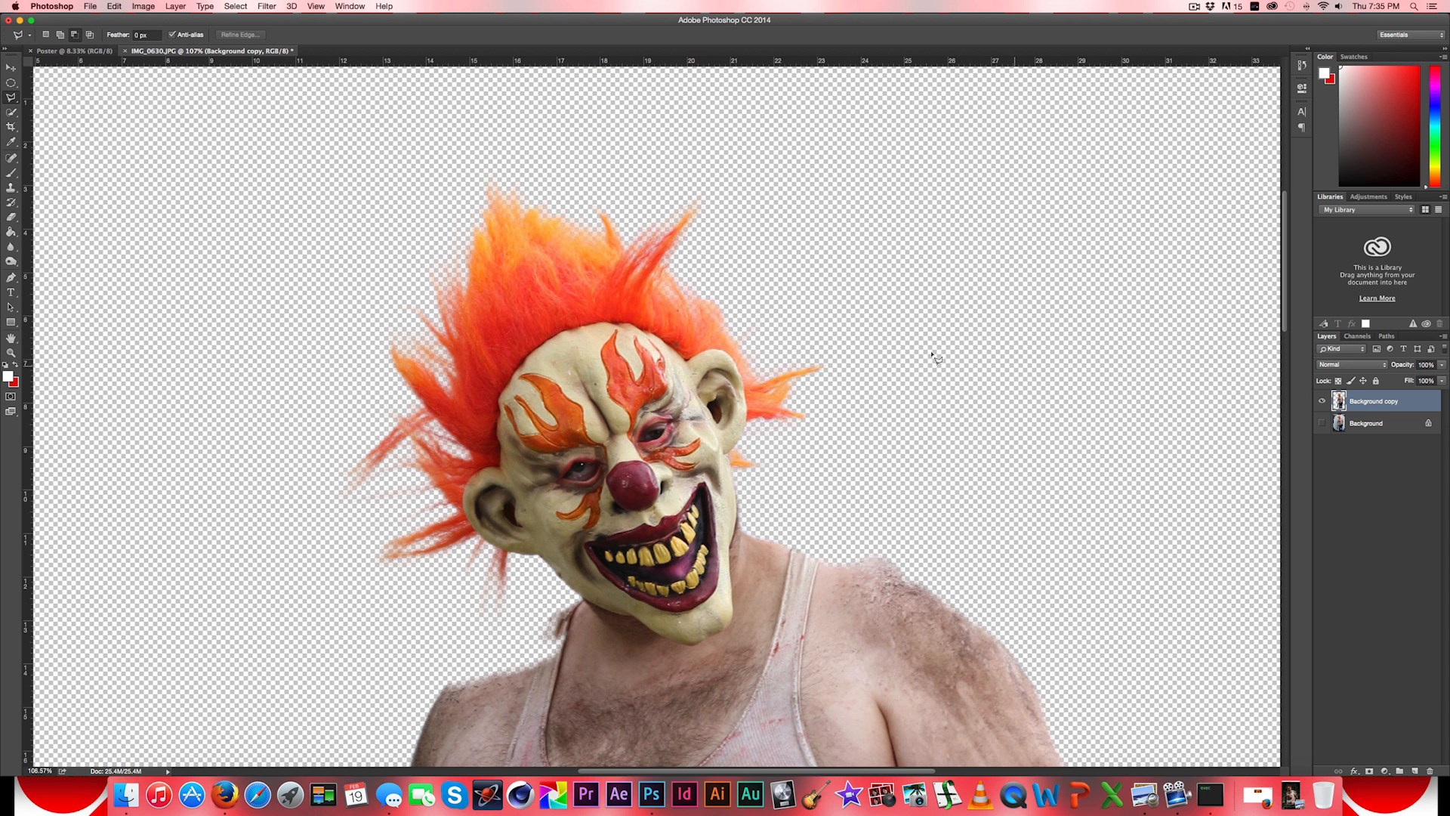
# - Examine the cutout around the chain, between the jeans legs and around the head for leftover backdrop
pyautogui.press('alt')
pyautogui.scroll(-6, 928, 356)
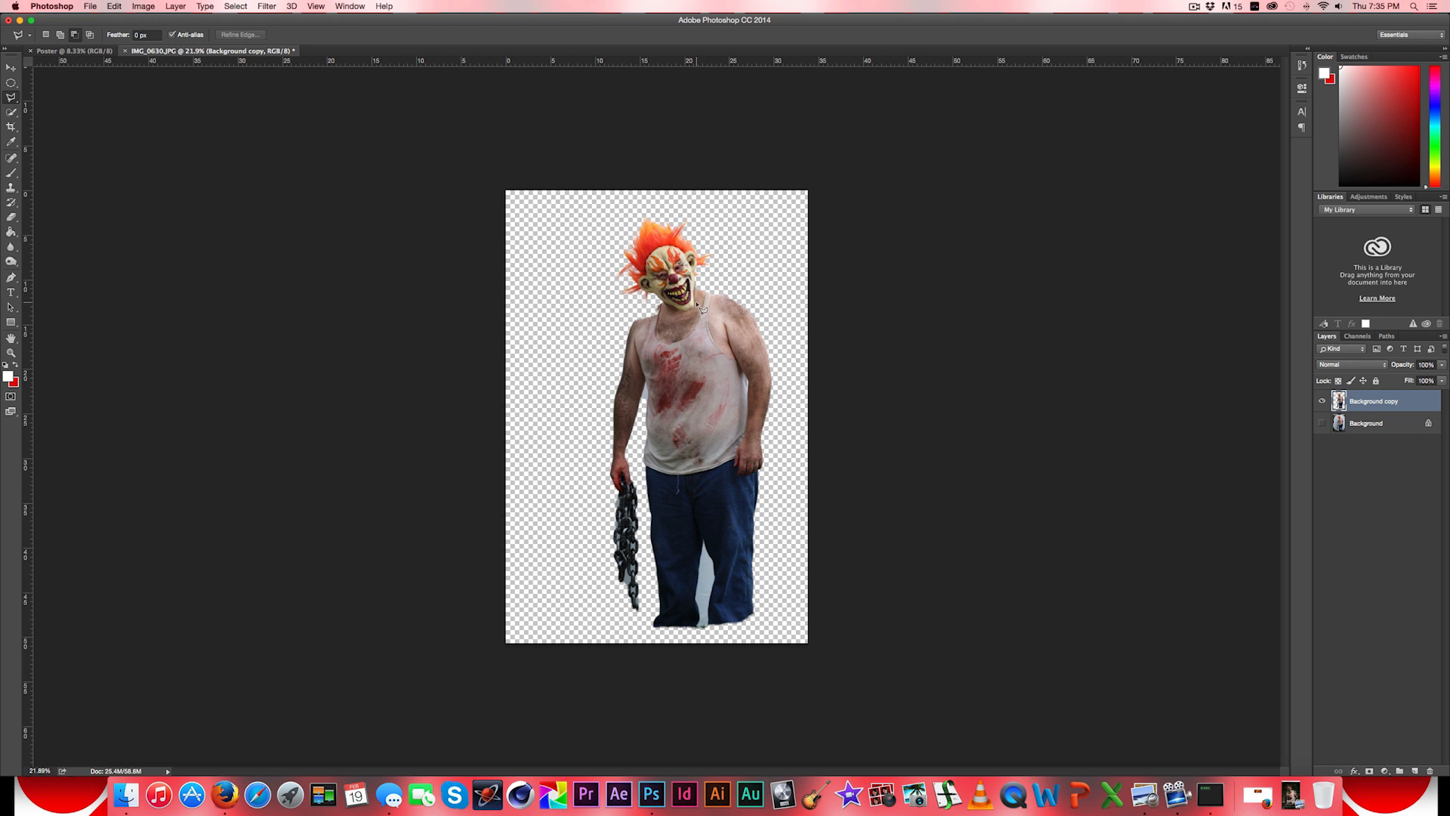
pyautogui.scroll(4, 635, 549)
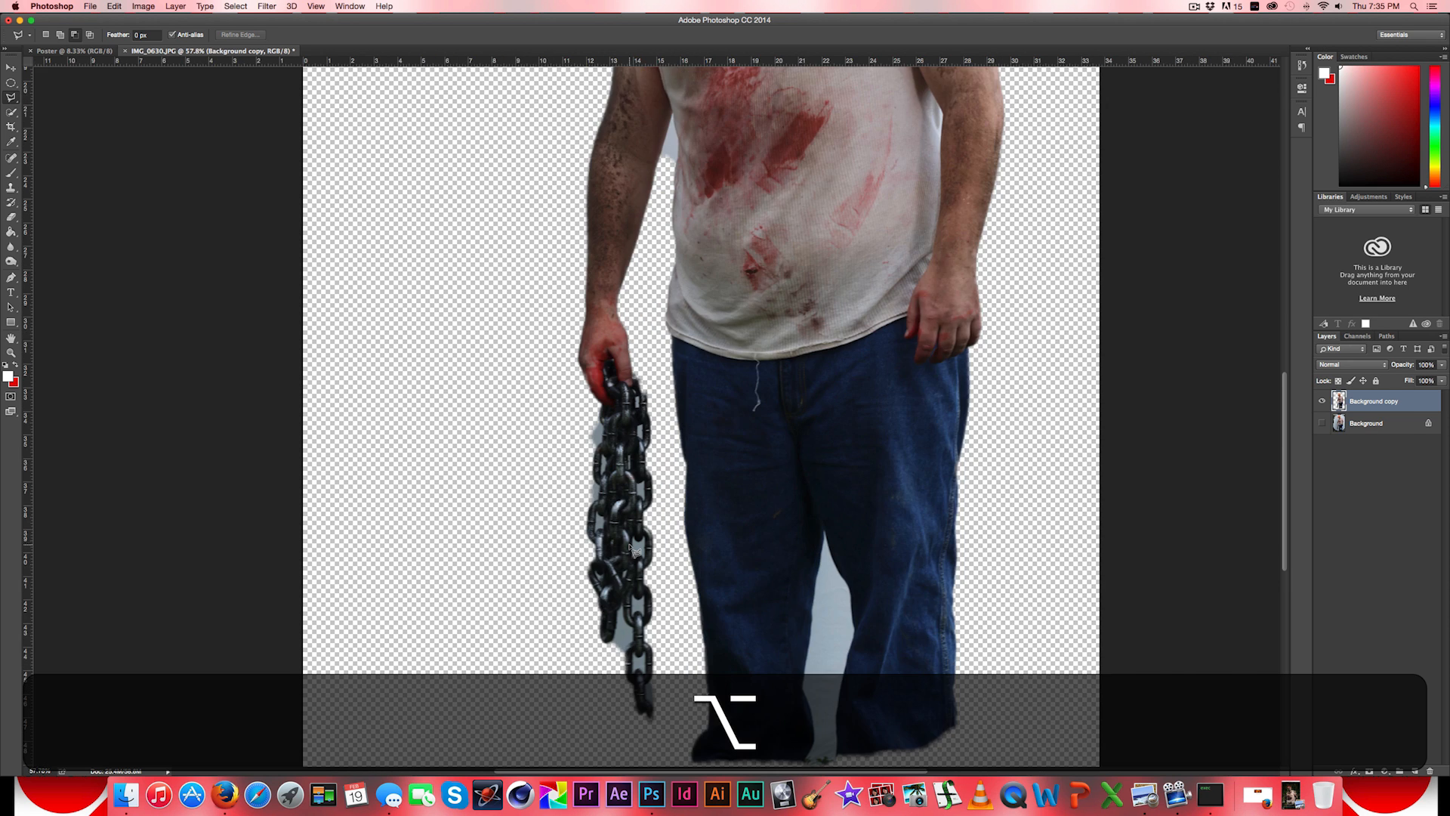
pyautogui.scroll(3, 635, 548)
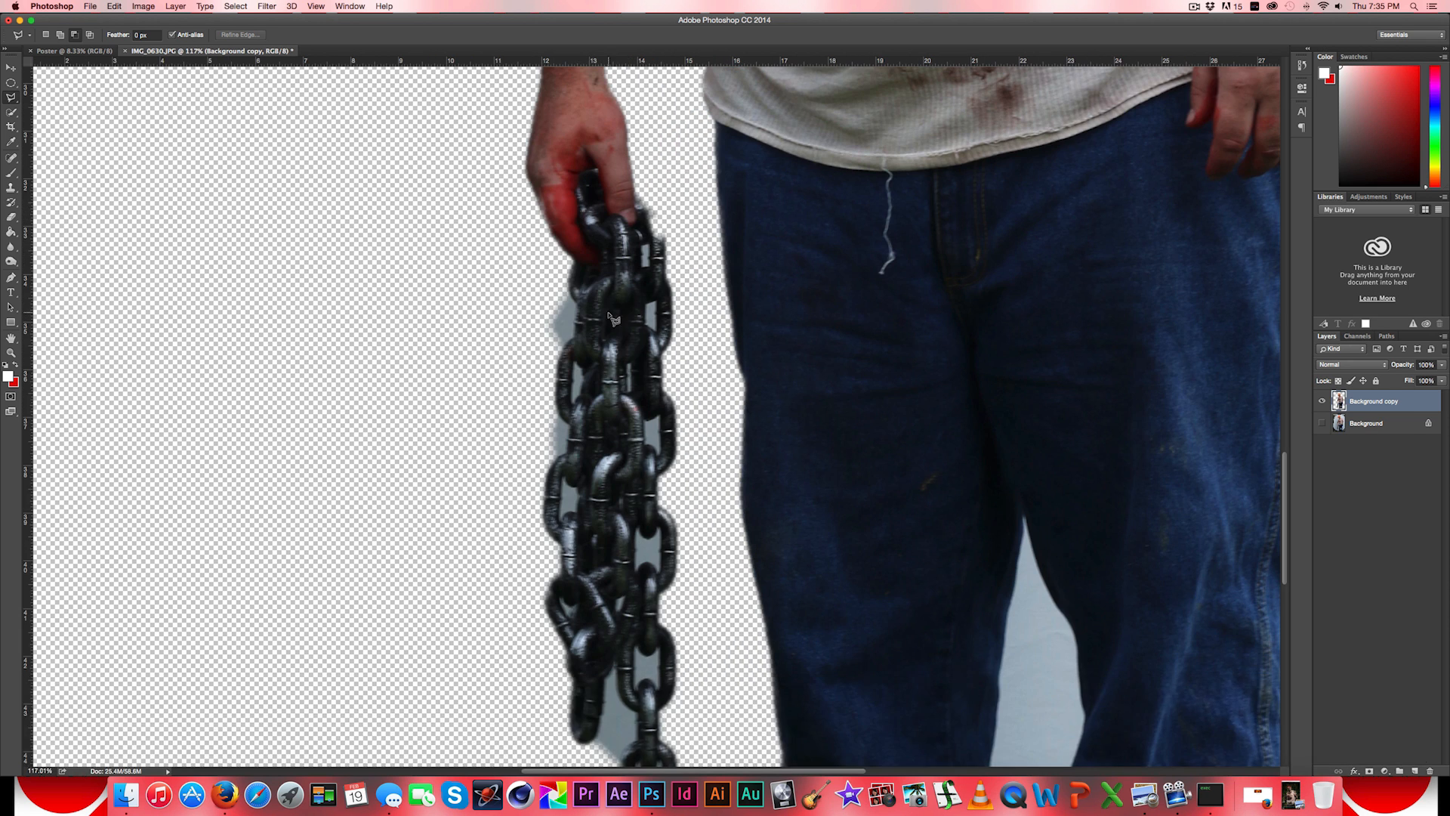
pyautogui.moveTo(972, 581); pyautogui.dragTo(736, 353)
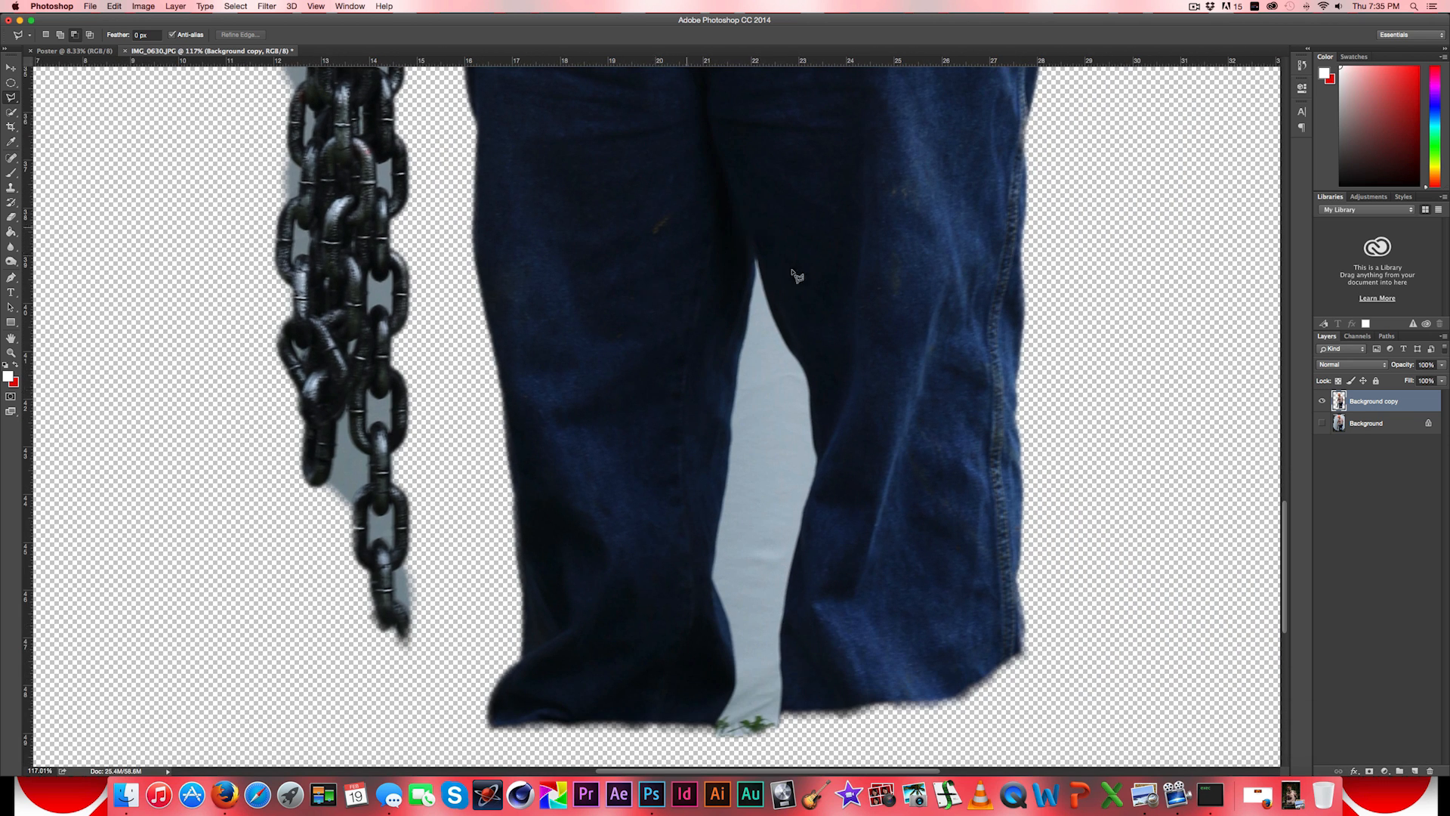
pyautogui.moveTo(753, 196); pyautogui.dragTo(737, 582)
pyautogui.moveTo(784, 378); pyautogui.dragTo(763, 725)
pyautogui.moveTo(736, 313); pyautogui.dragTo(789, 505)
pyautogui.moveTo(630, 358); pyautogui.dragTo(674, 305)
pyautogui.hscroll(2, 744, 384)
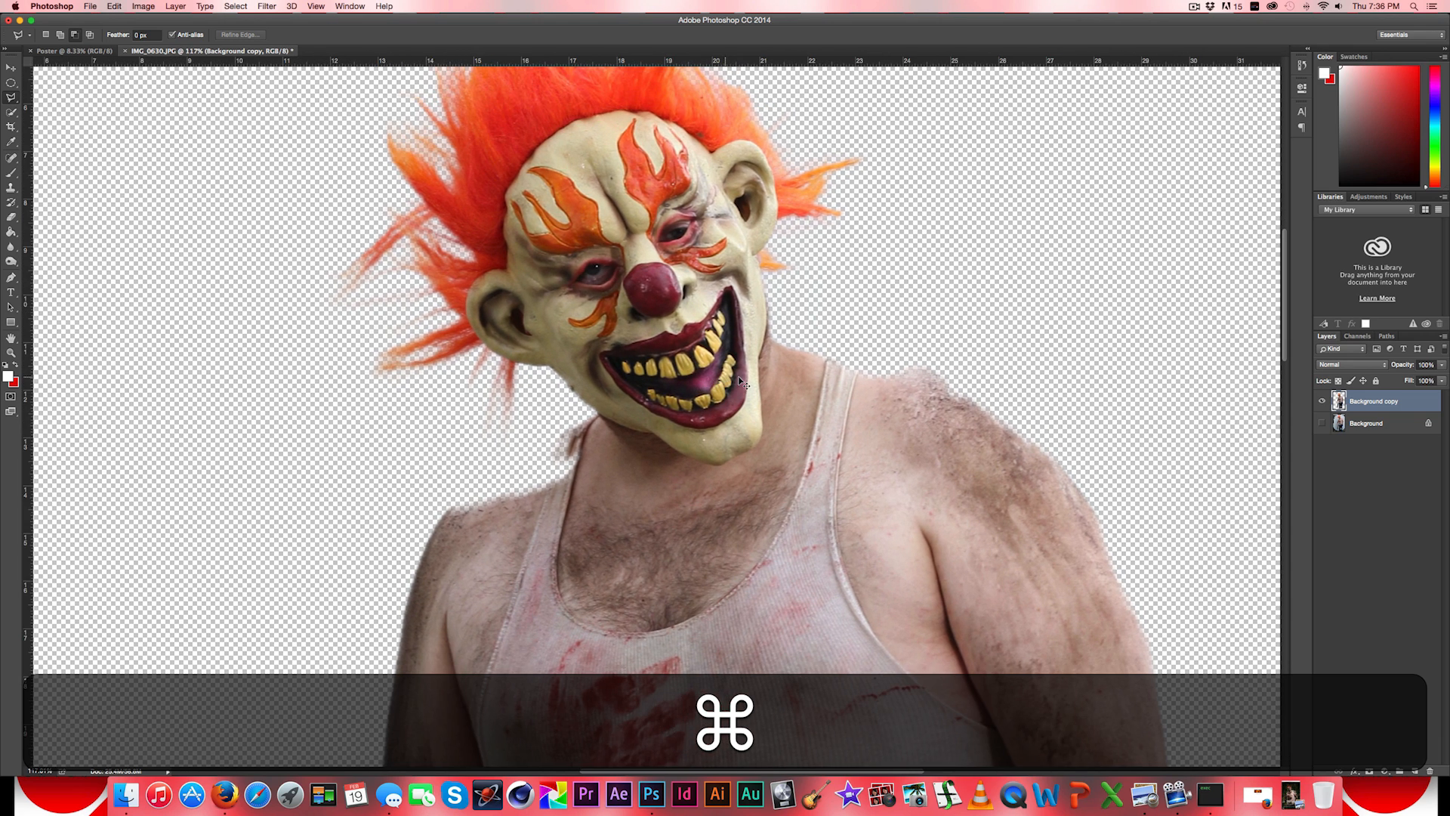
pyautogui.scroll(-10, 744, 384)
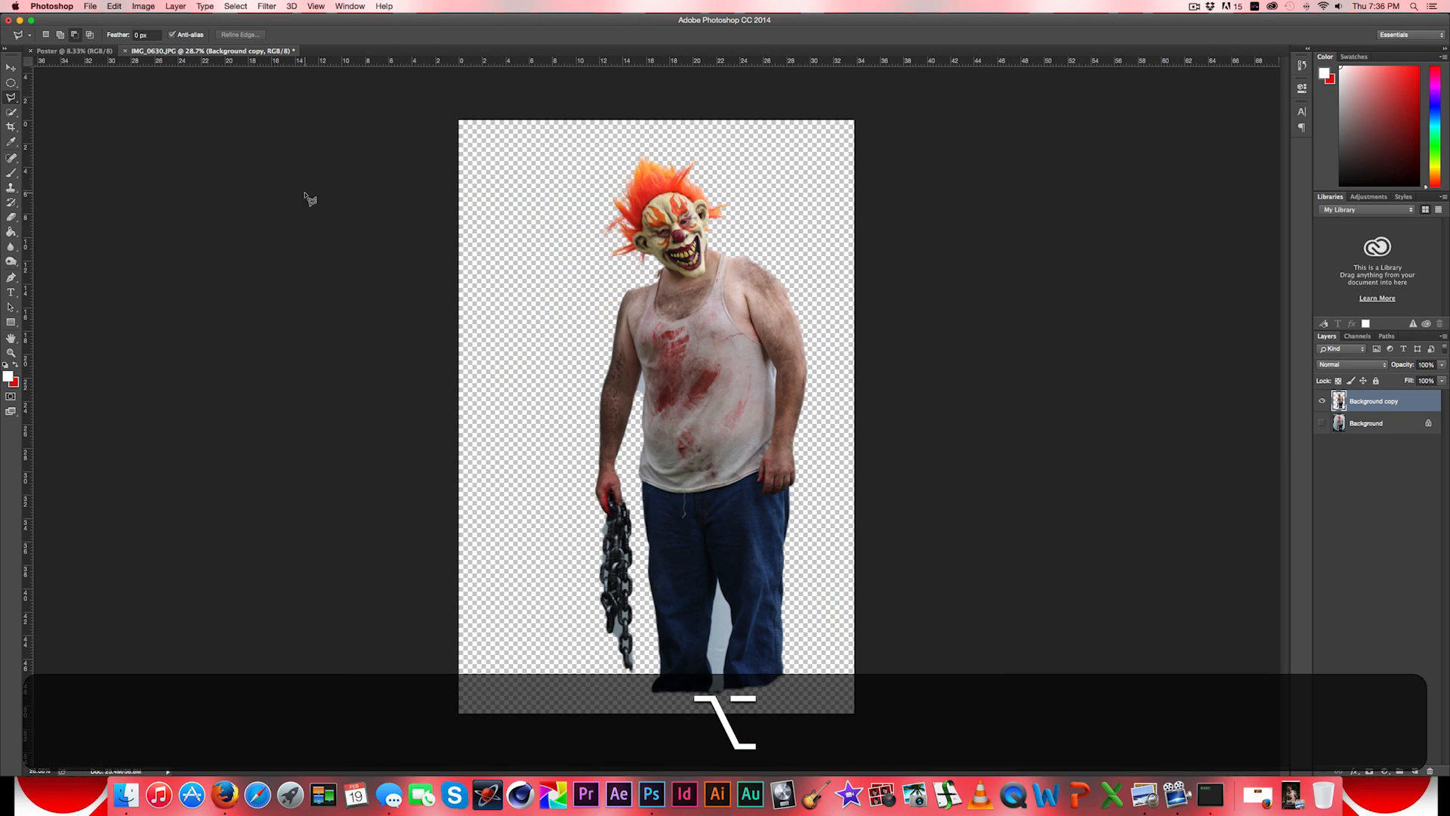
# - Open Frank Raw.psd from the Poster folder inside In The Woods
pyautogui.click(90, 6)
pyautogui.click(99, 30)
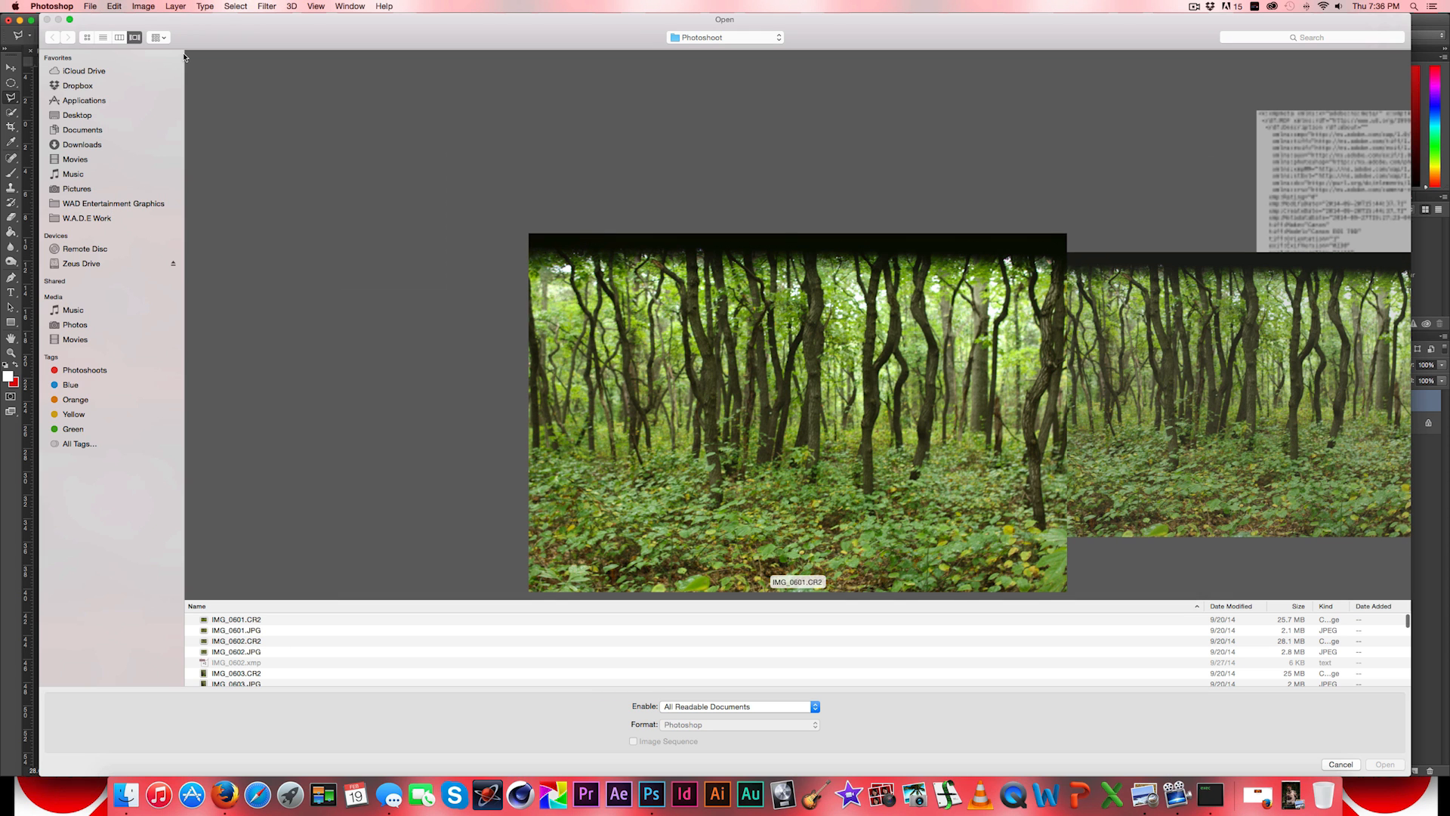
pyautogui.press('super+1')
pyautogui.click(698, 38)
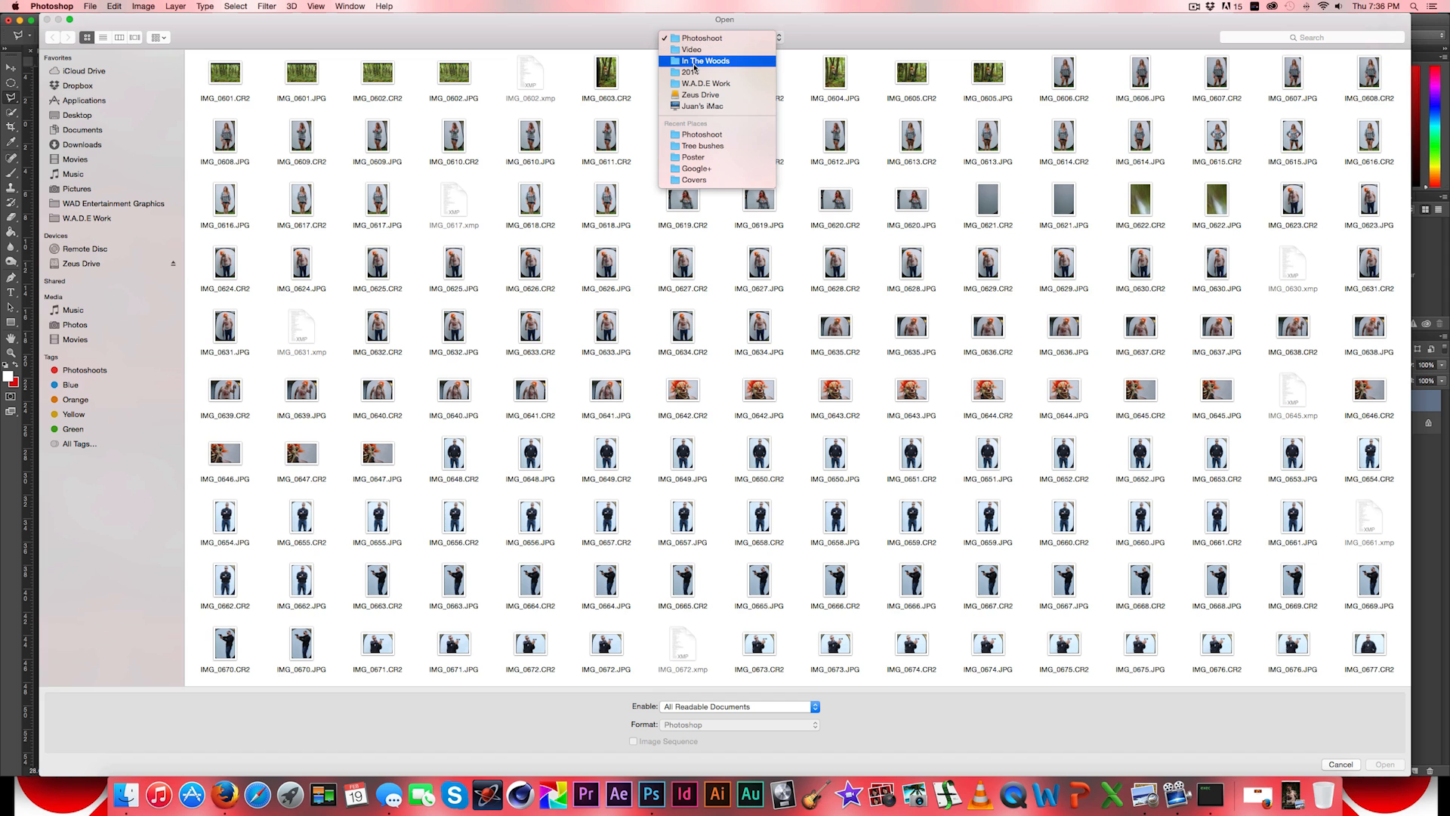
pyautogui.click(695, 61)
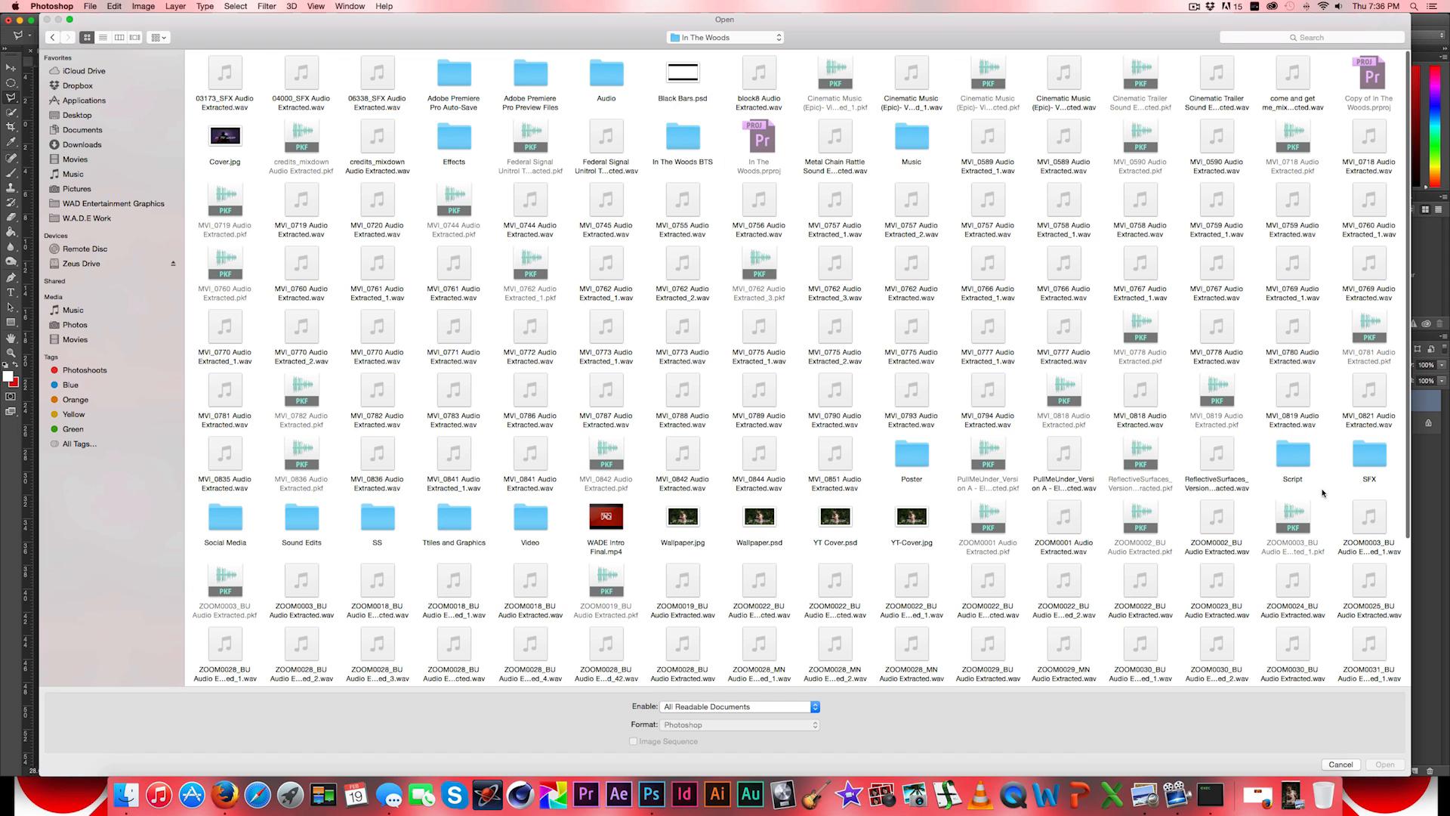
pyautogui.click(907, 459)
pyautogui.doubleClick(907, 459)
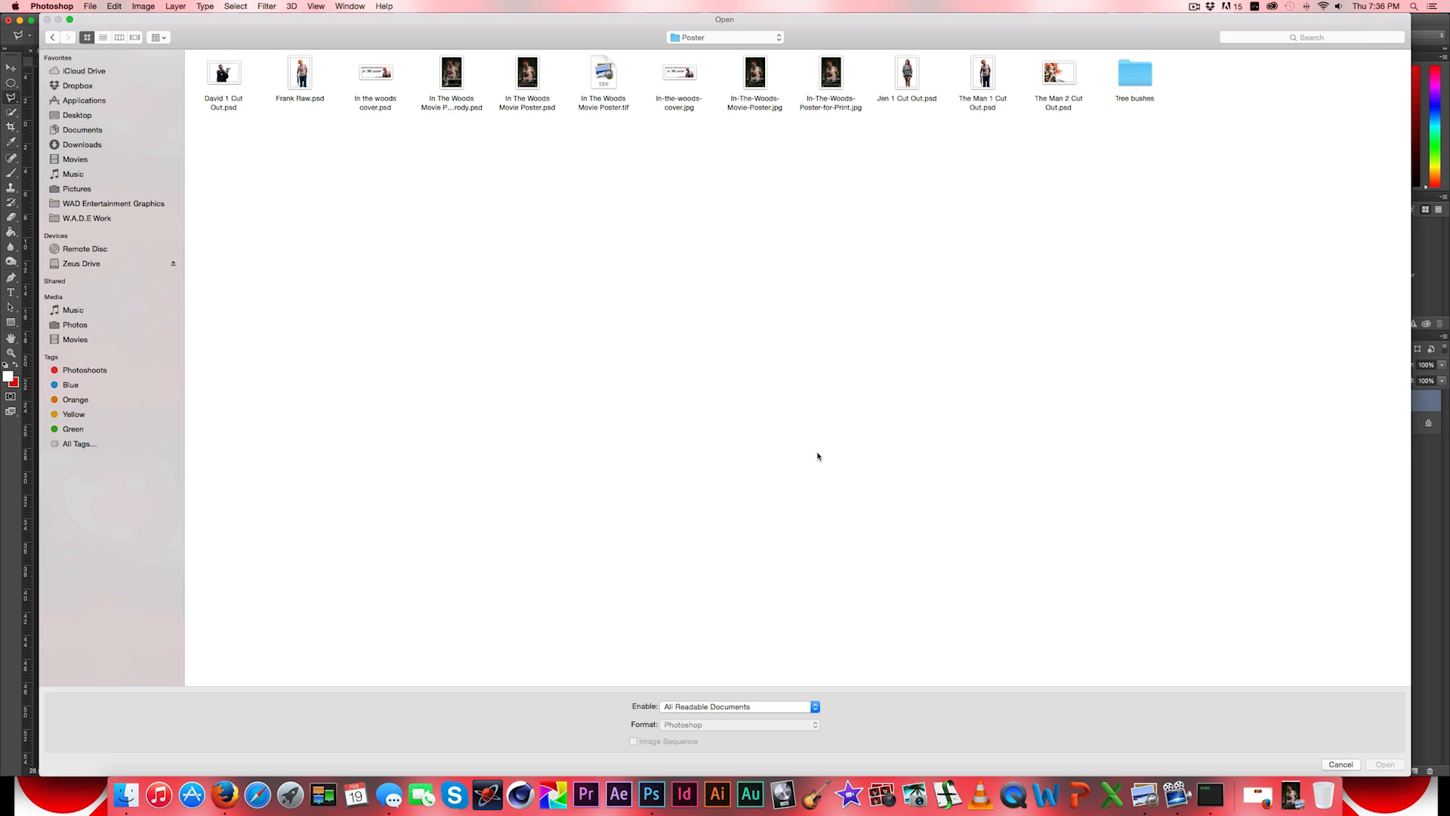
pyautogui.click(304, 82)
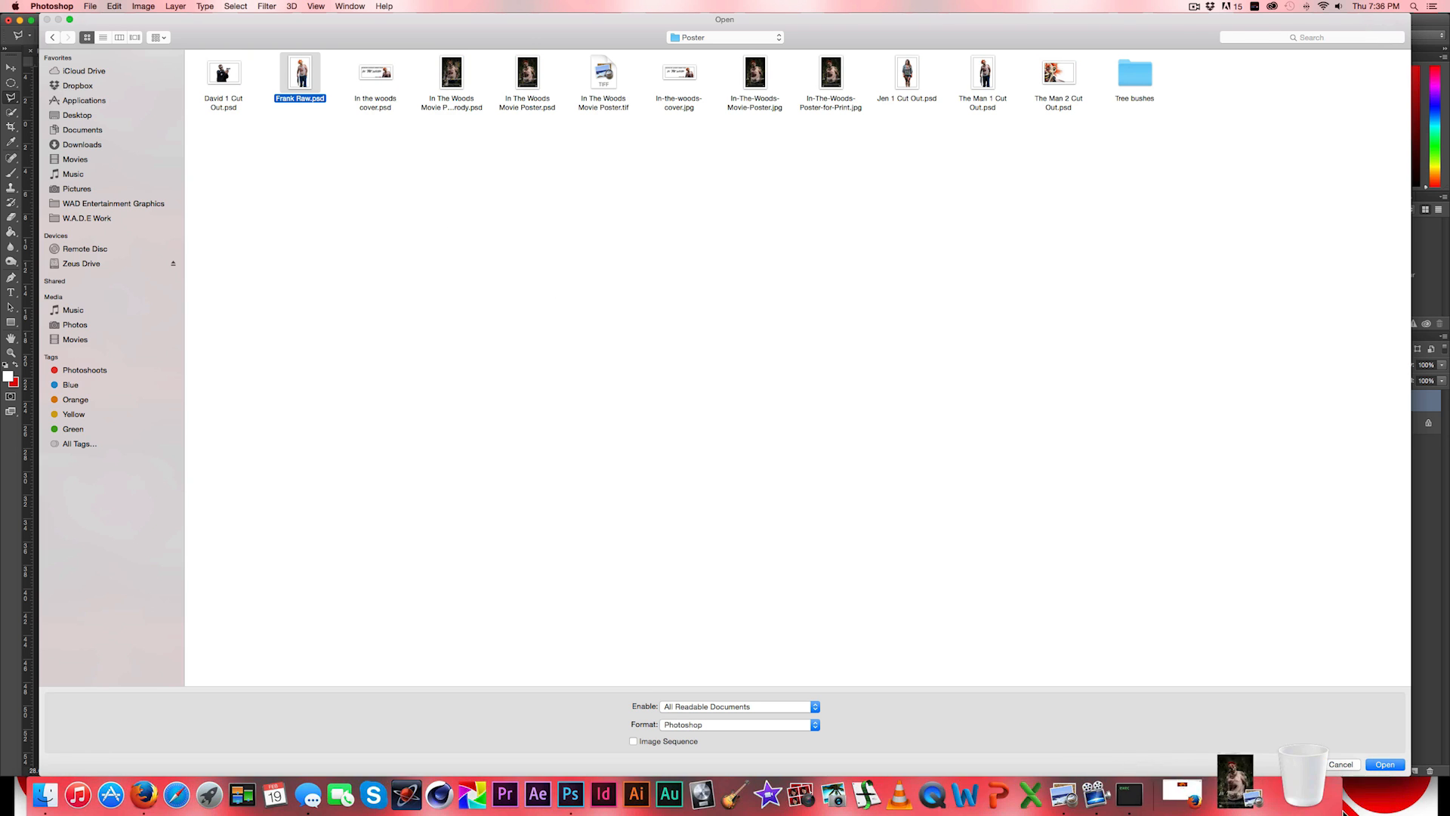
pyautogui.click(1384, 764)
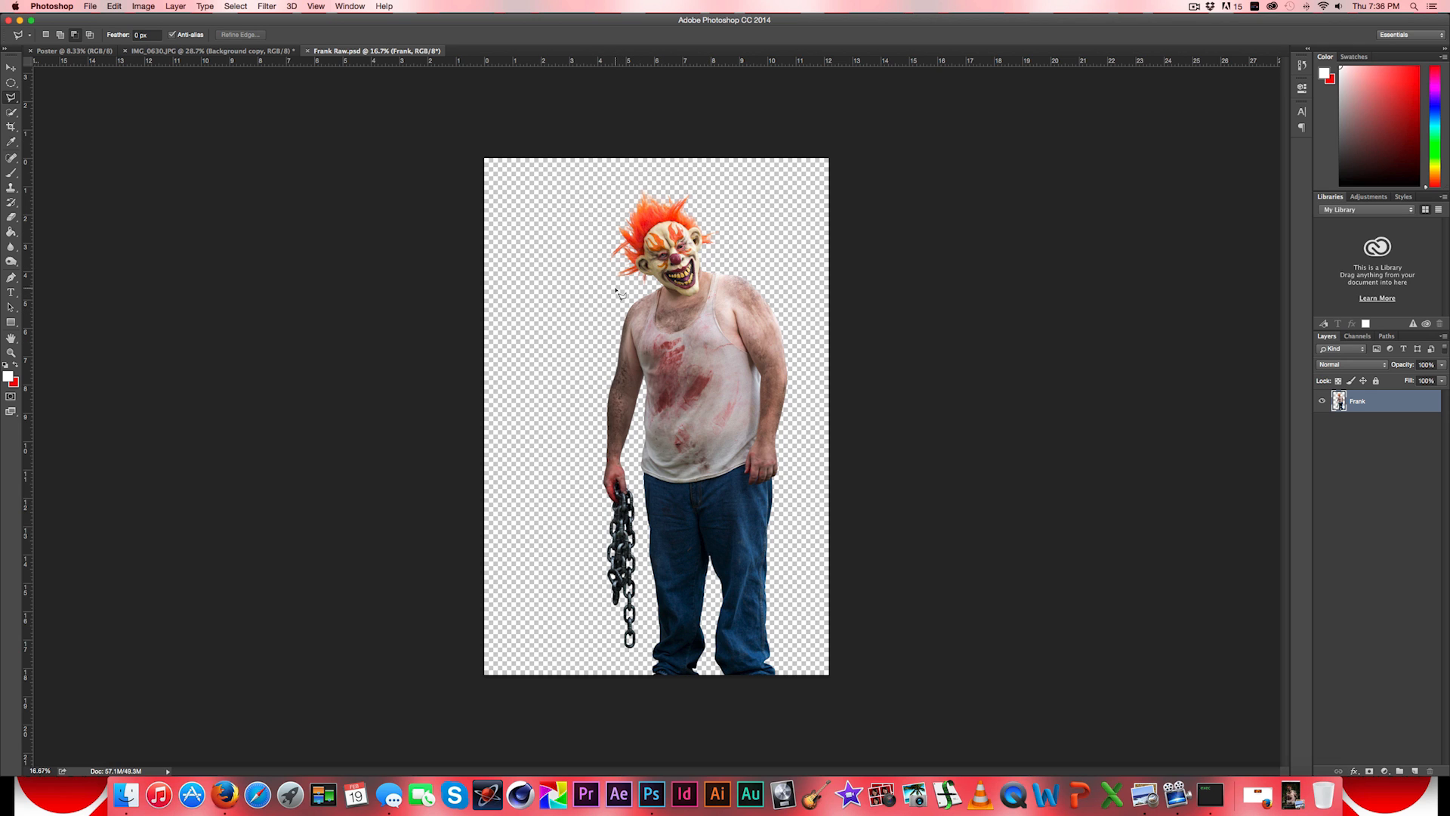
# - Examine the prepared cutout of the masked man up close, checking the arms, chain, tank top and shoulders
pyautogui.scroll(5, 654, 481)
pyautogui.scroll(5, 654, 481)
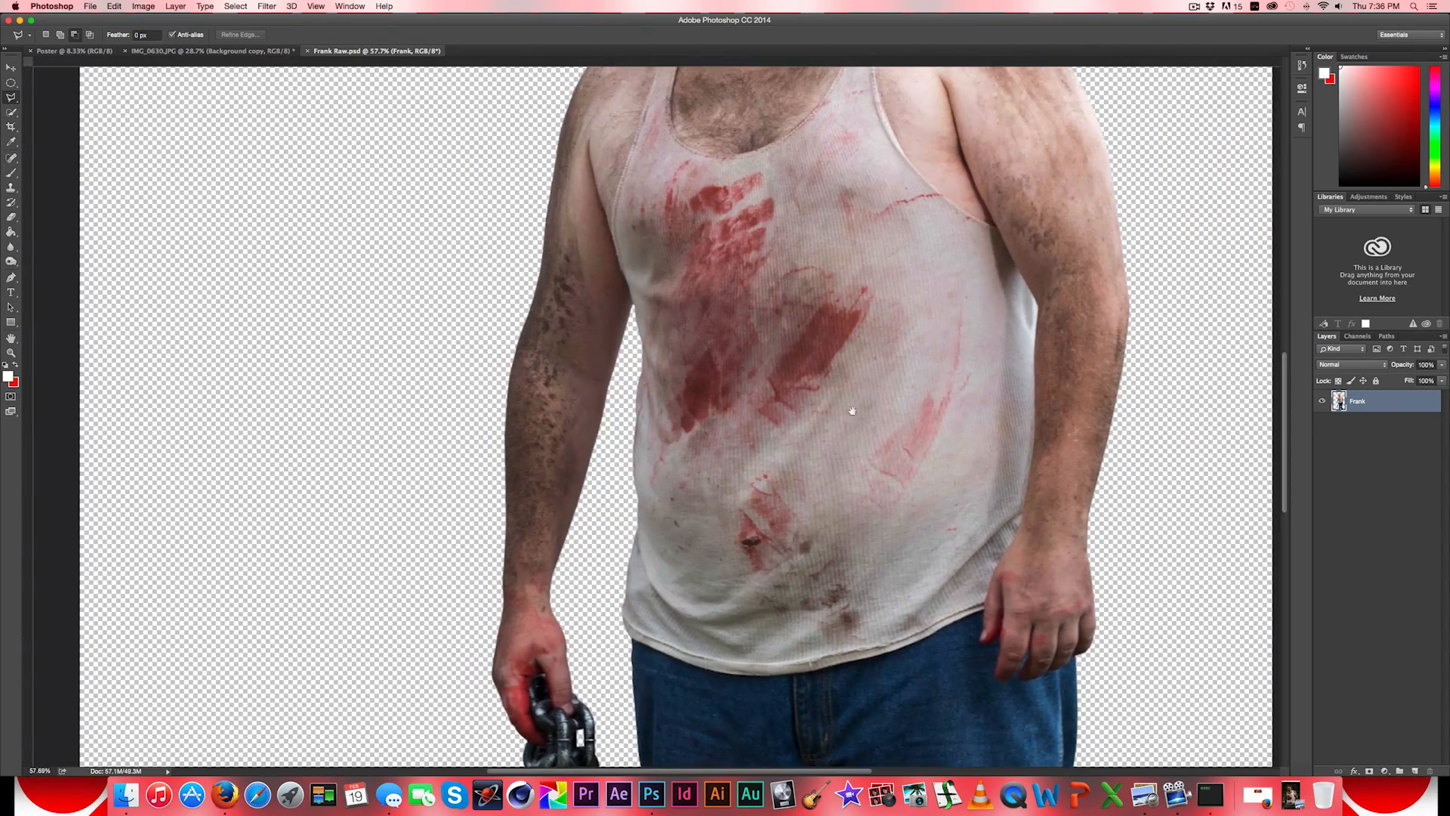
pyautogui.moveTo(864, 377); pyautogui.dragTo(825, 560)
pyautogui.moveTo(841, 313); pyautogui.dragTo(902, 294)
pyautogui.press('space')
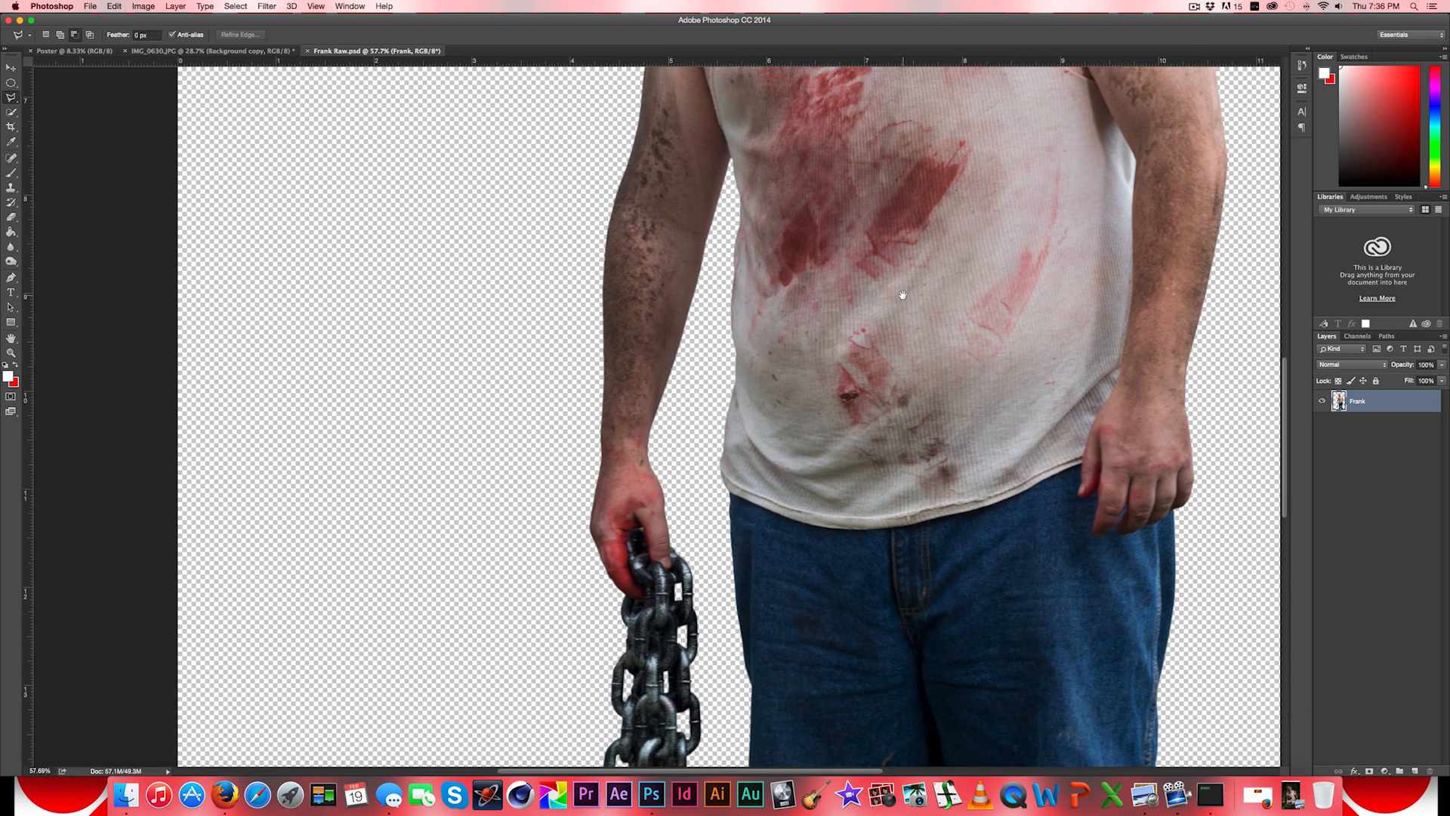
pyautogui.press('space')
pyautogui.moveTo(861, 386); pyautogui.dragTo(726, 601)
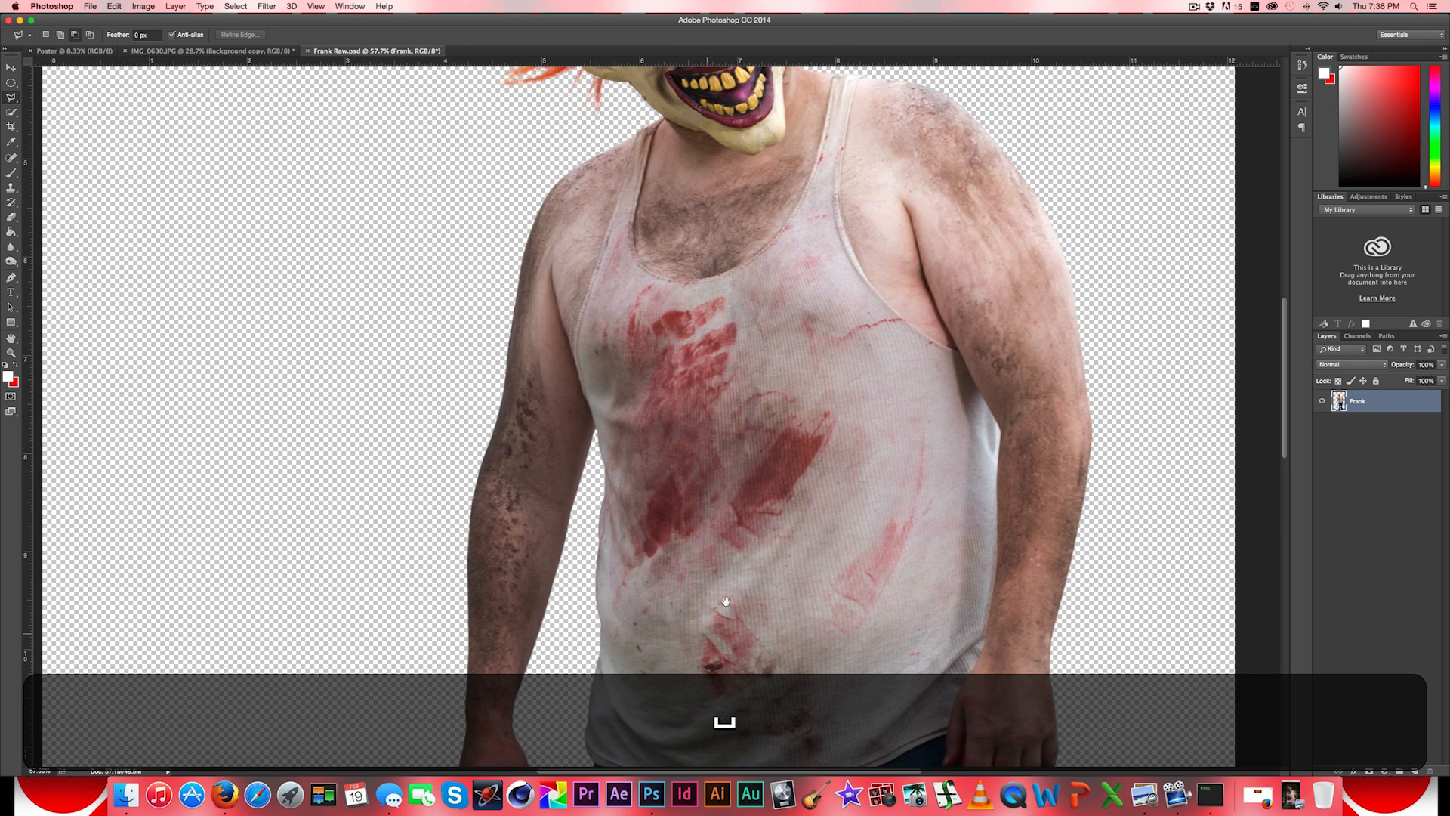
pyautogui.scroll(-4, 725, 602)
pyautogui.scroll(-2, 867, 430)
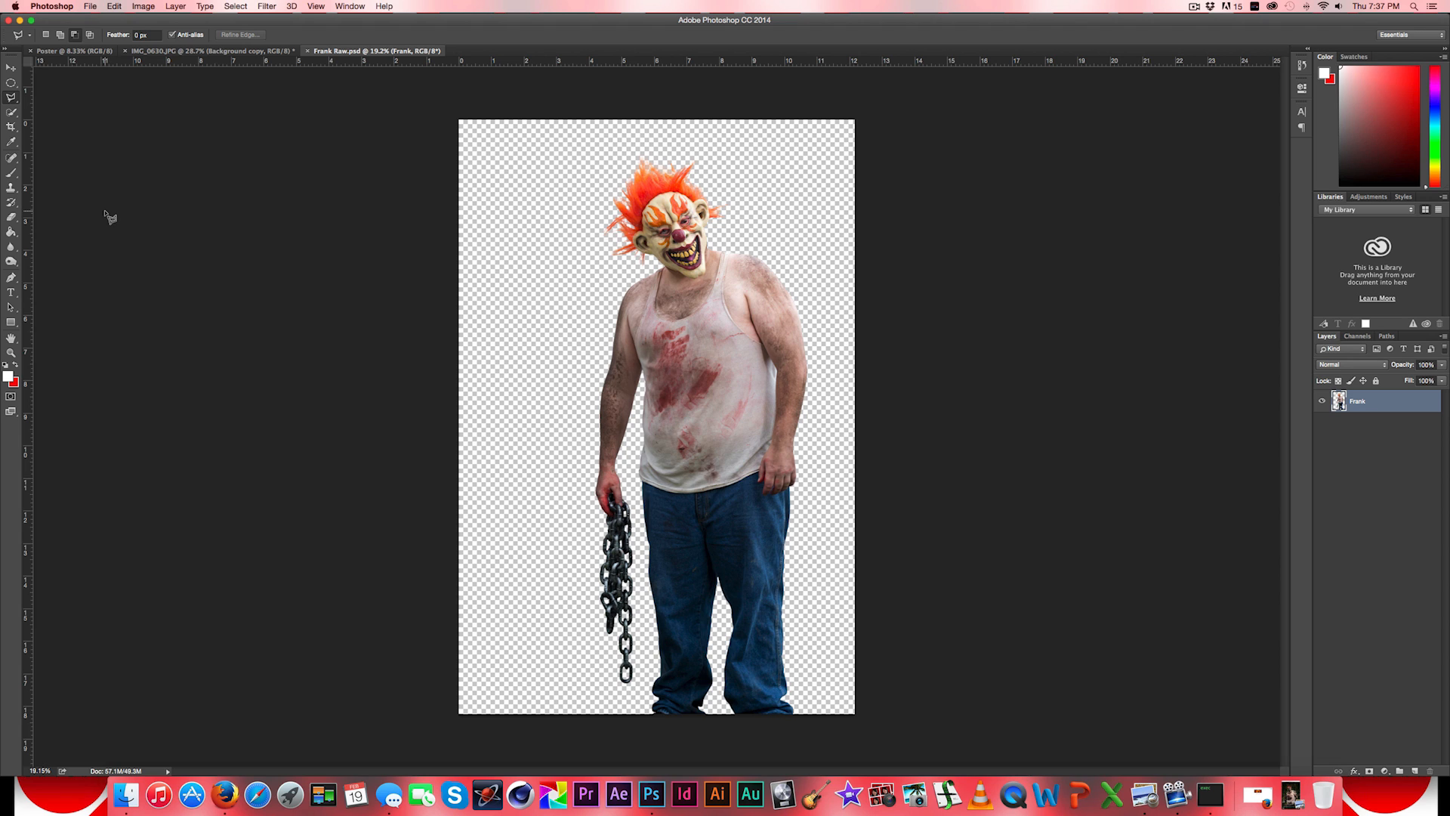
# - Choose the Spot Healing Brush and set its size to 100 px for the man's torso
pyautogui.click(12, 160)
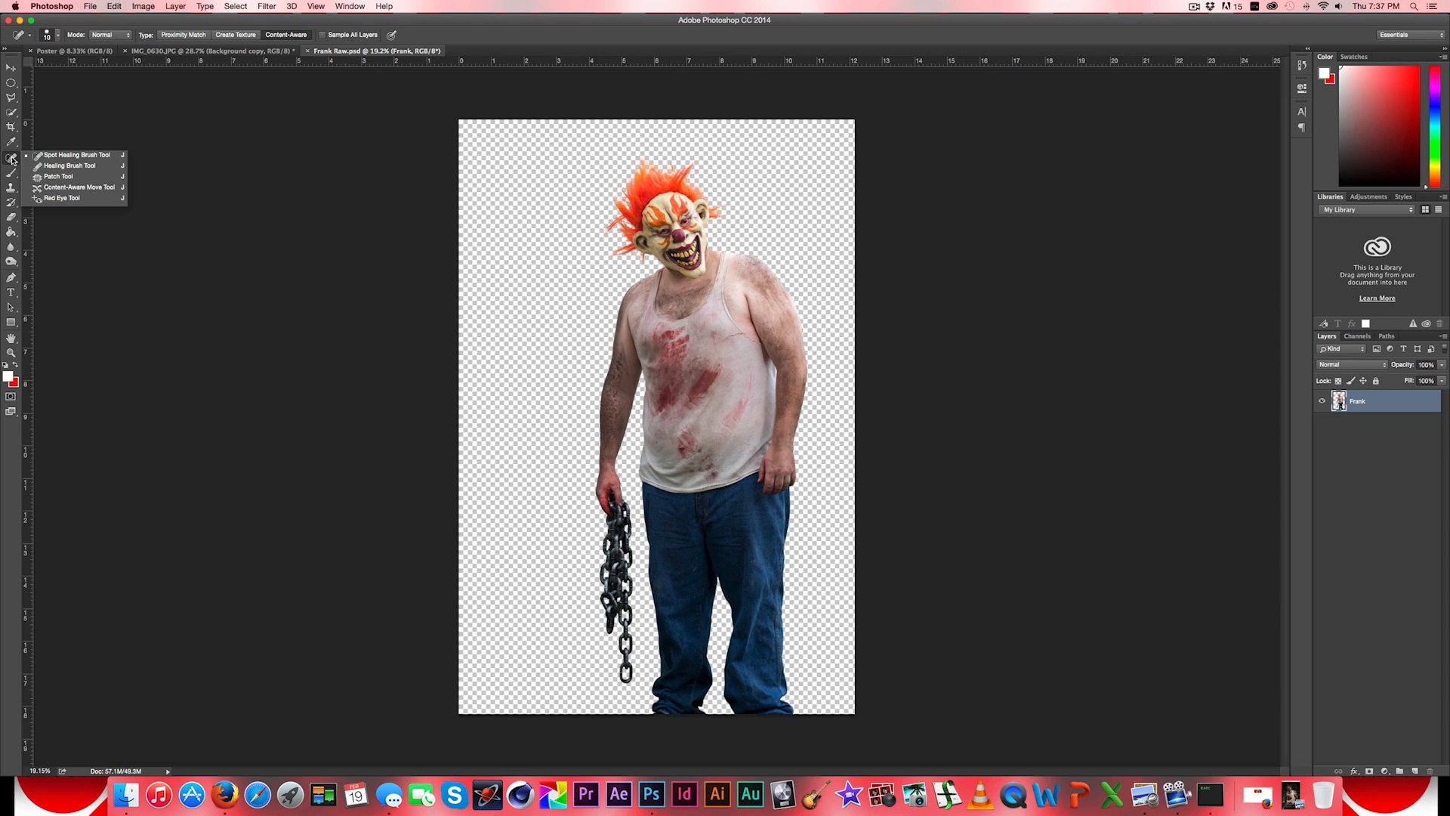
pyautogui.click(50, 156)
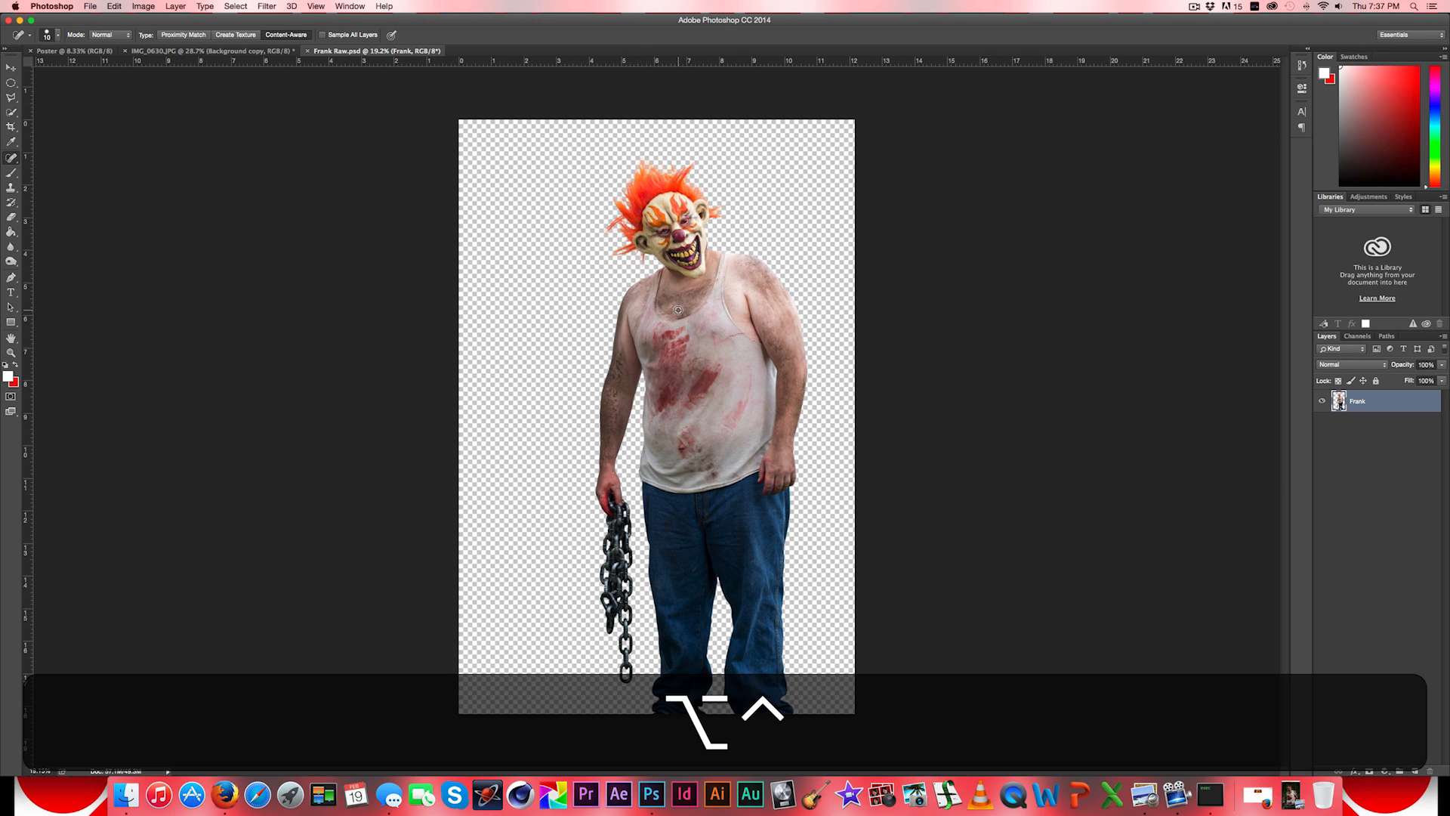
pyautogui.scroll(5, 677, 310)
pyautogui.press(']')
pyautogui.press(']')
pyautogui.press(']')
pyautogui.press(']')
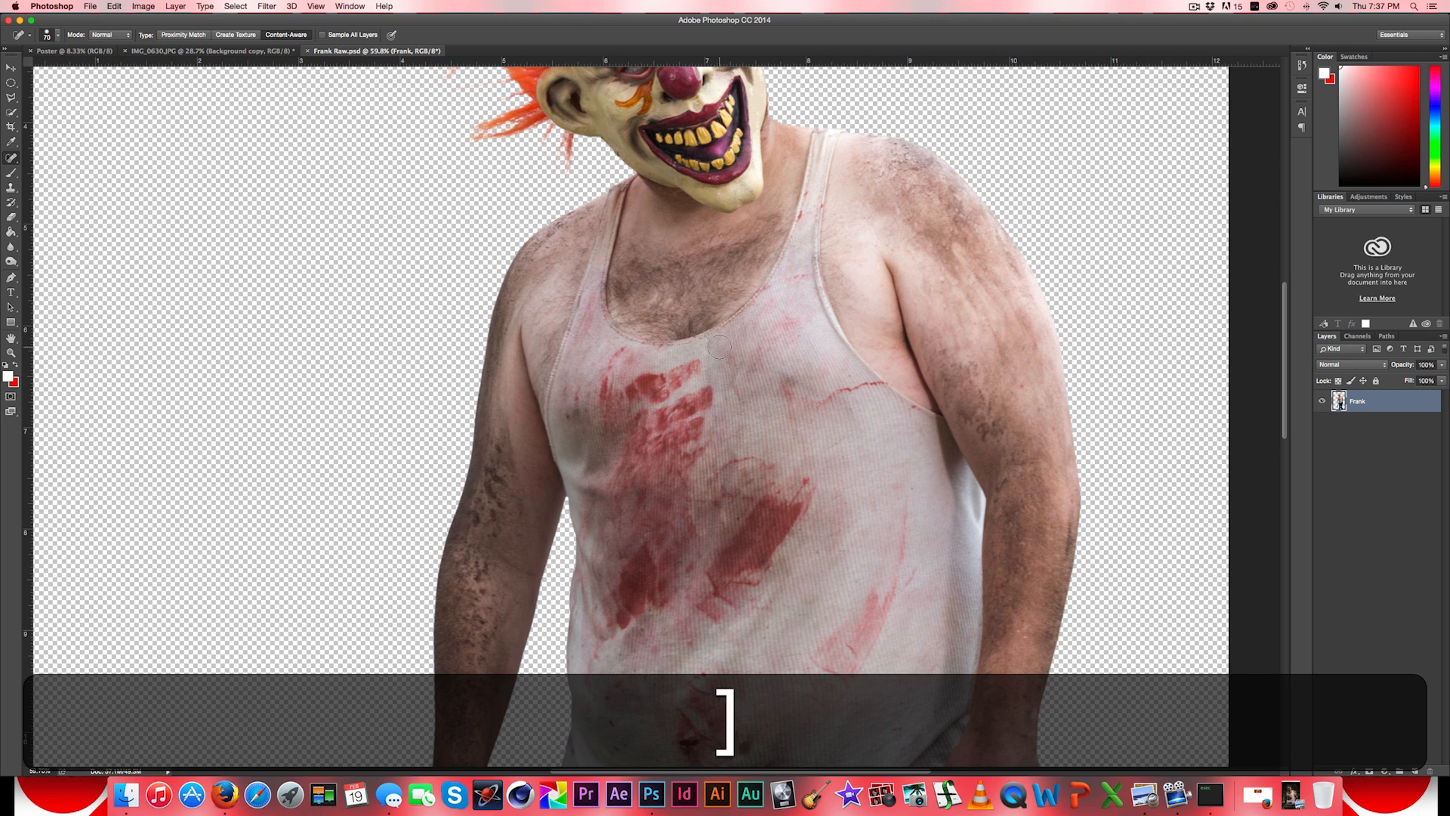
pyautogui.press(']')
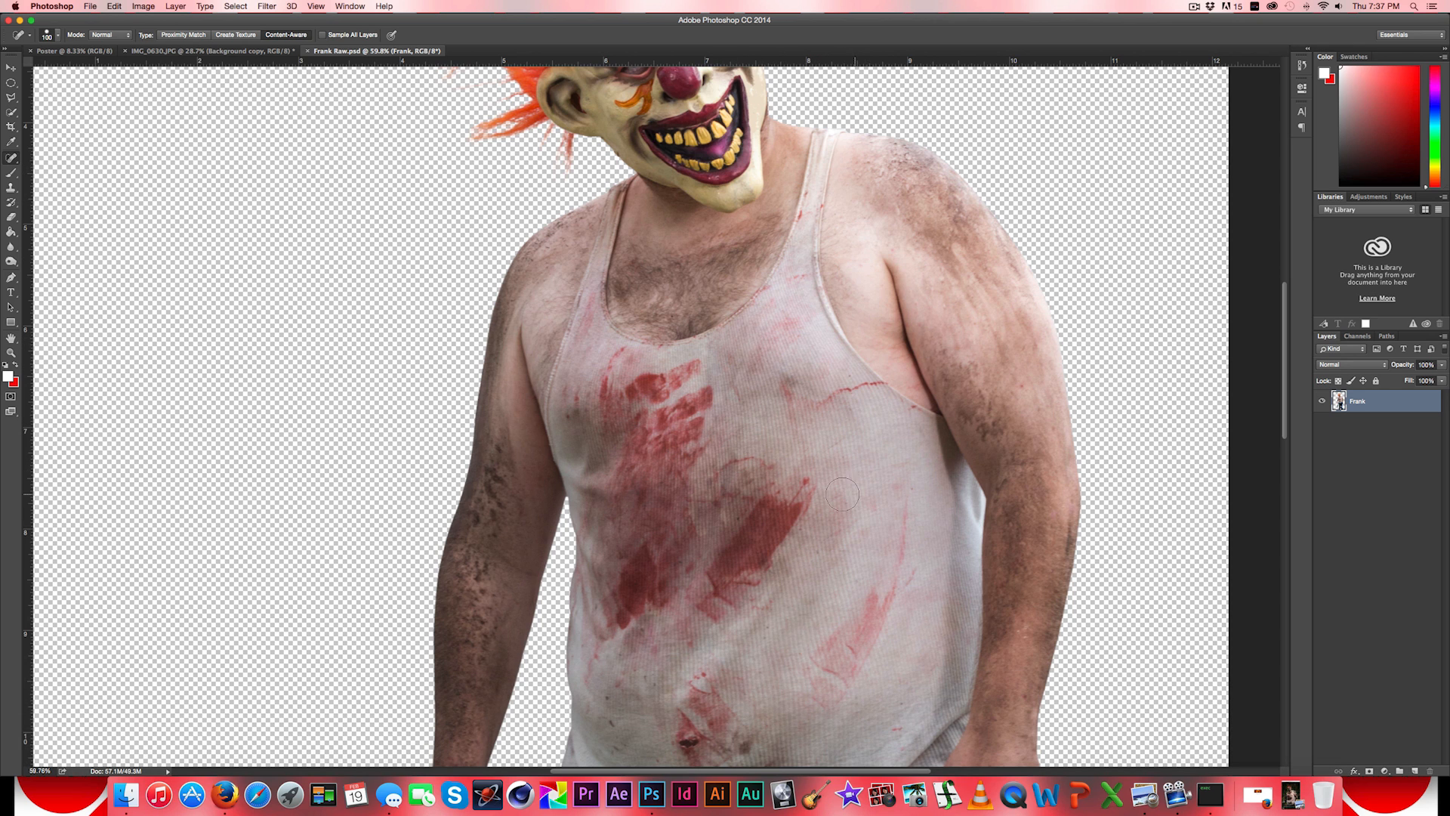
pyautogui.scroll(-5, 838, 478)
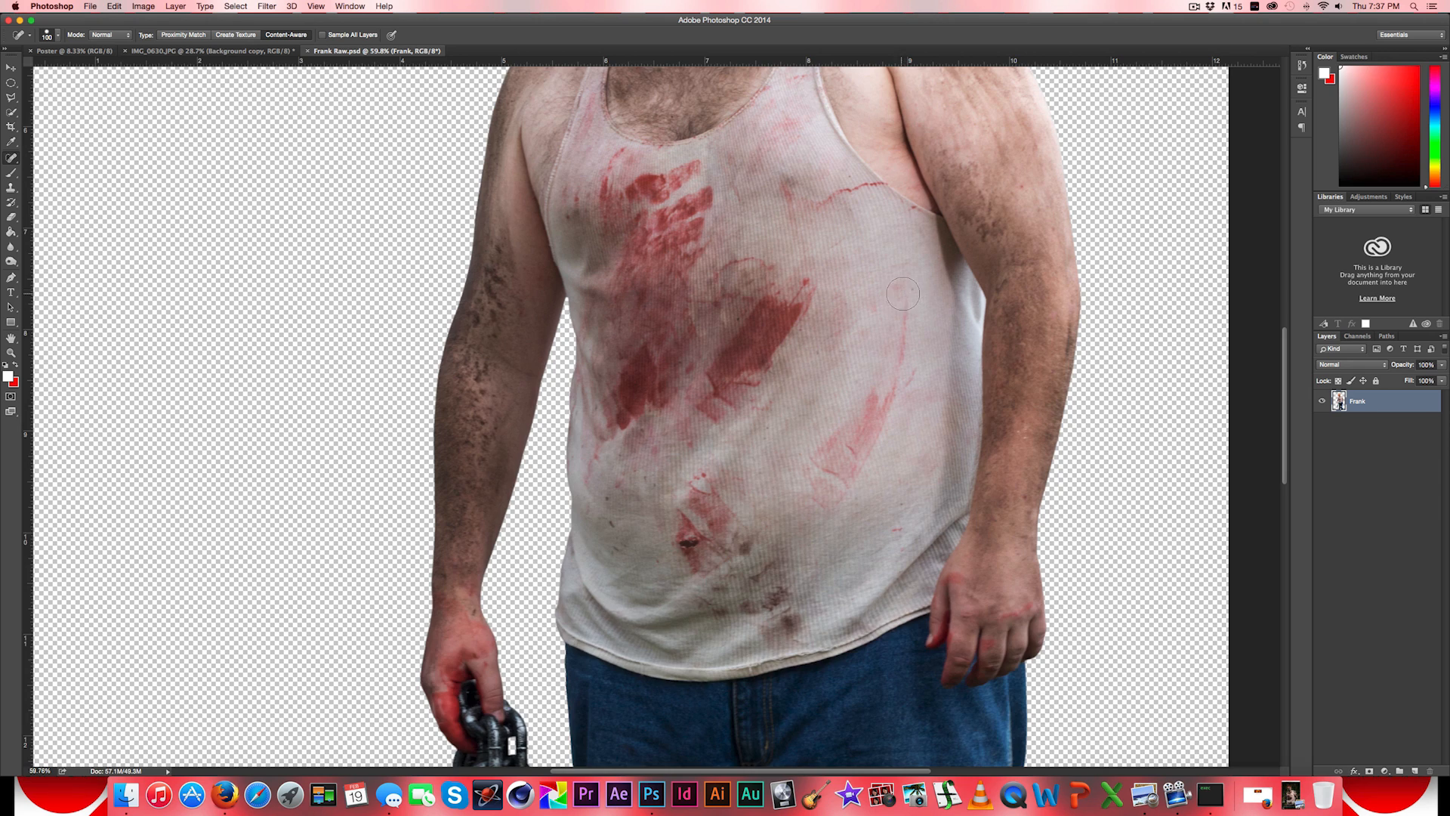
pyautogui.scroll(7, 905, 291)
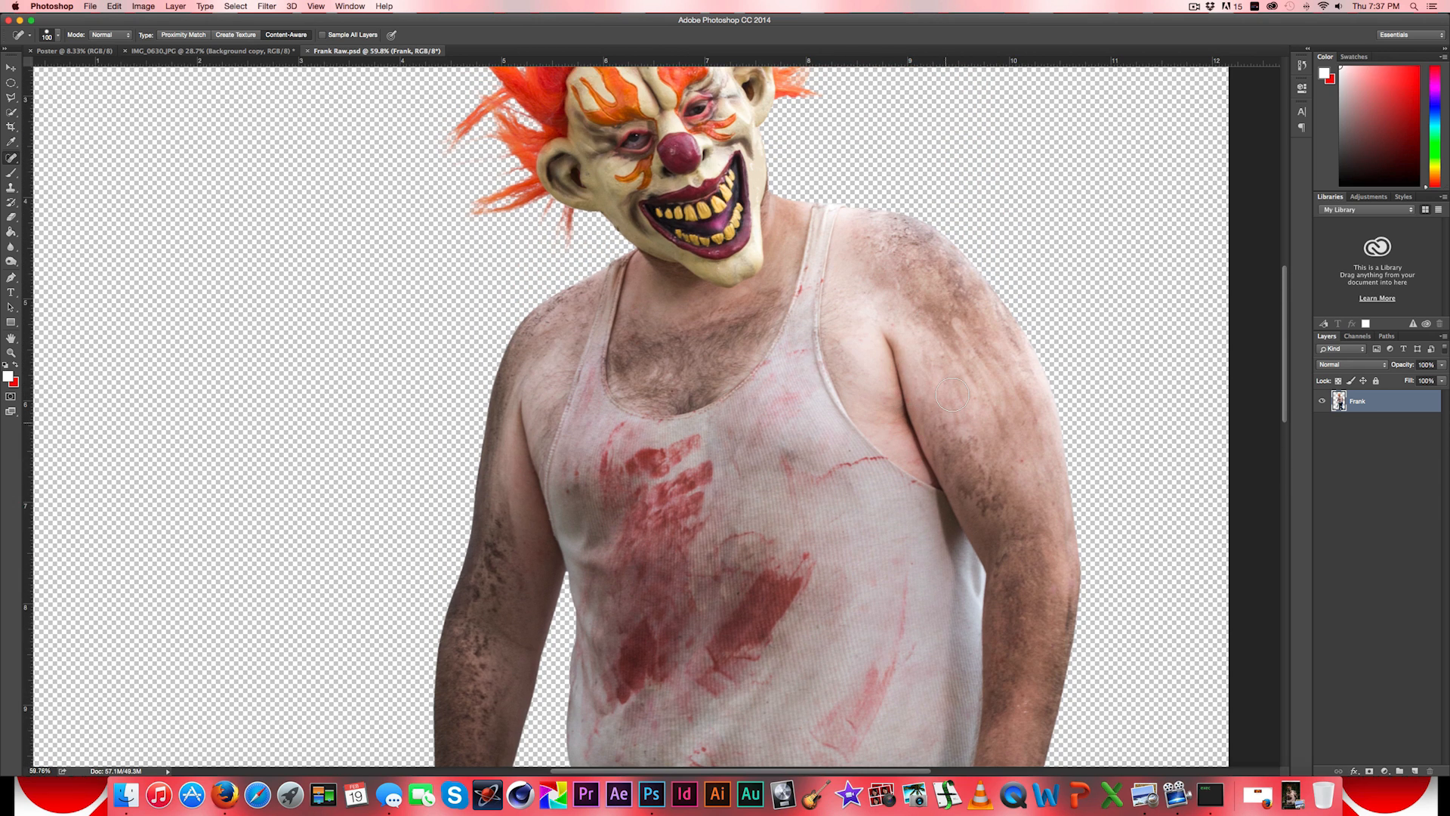
# - Heal the dark spot inside the lower red stain on the front of the tank top
pyautogui.scroll(-4, 891, 346)
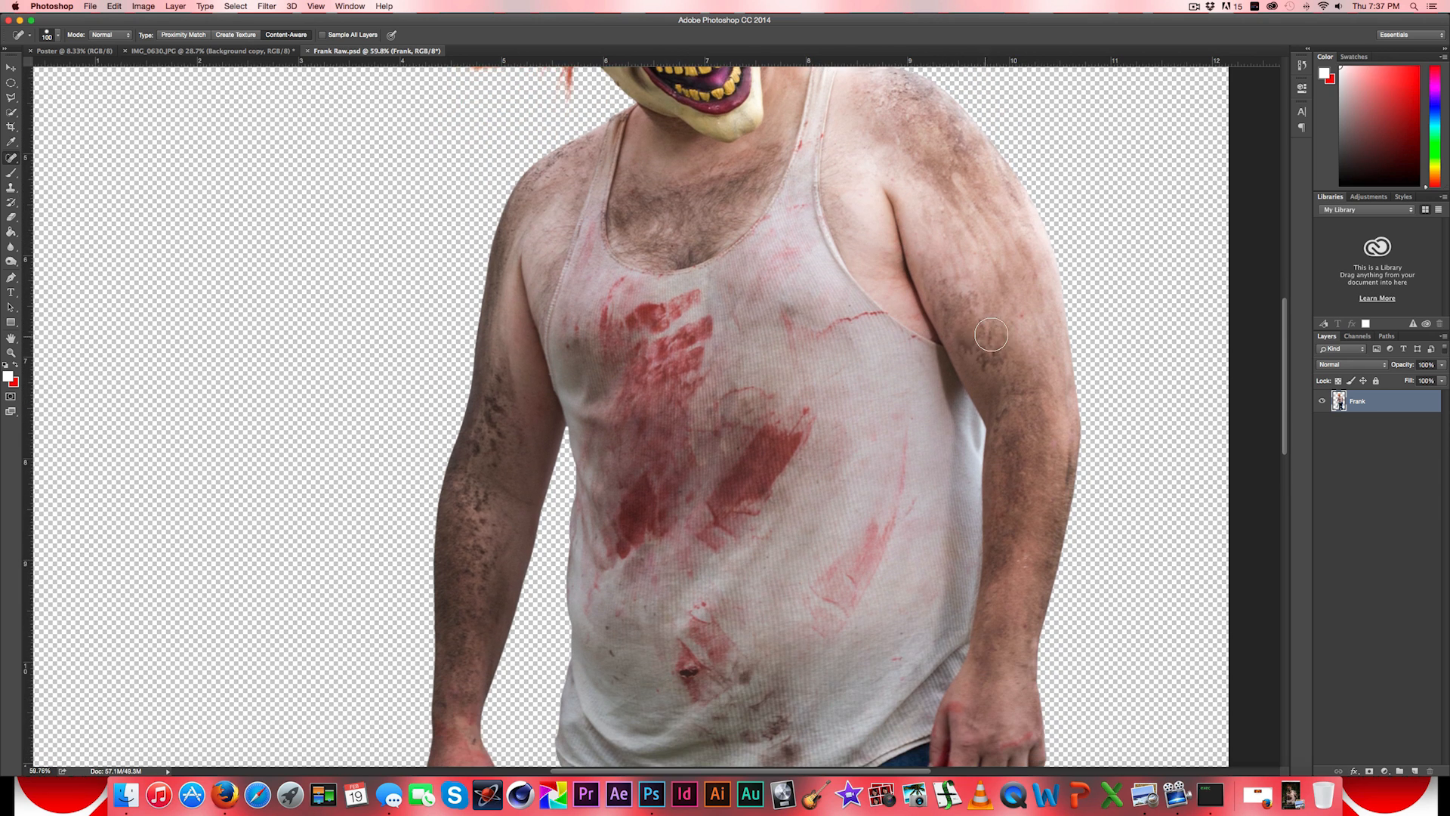
pyautogui.scroll(-9, 965, 327)
pyautogui.scroll(-10, 965, 326)
pyautogui.hscroll(-2, 965, 326)
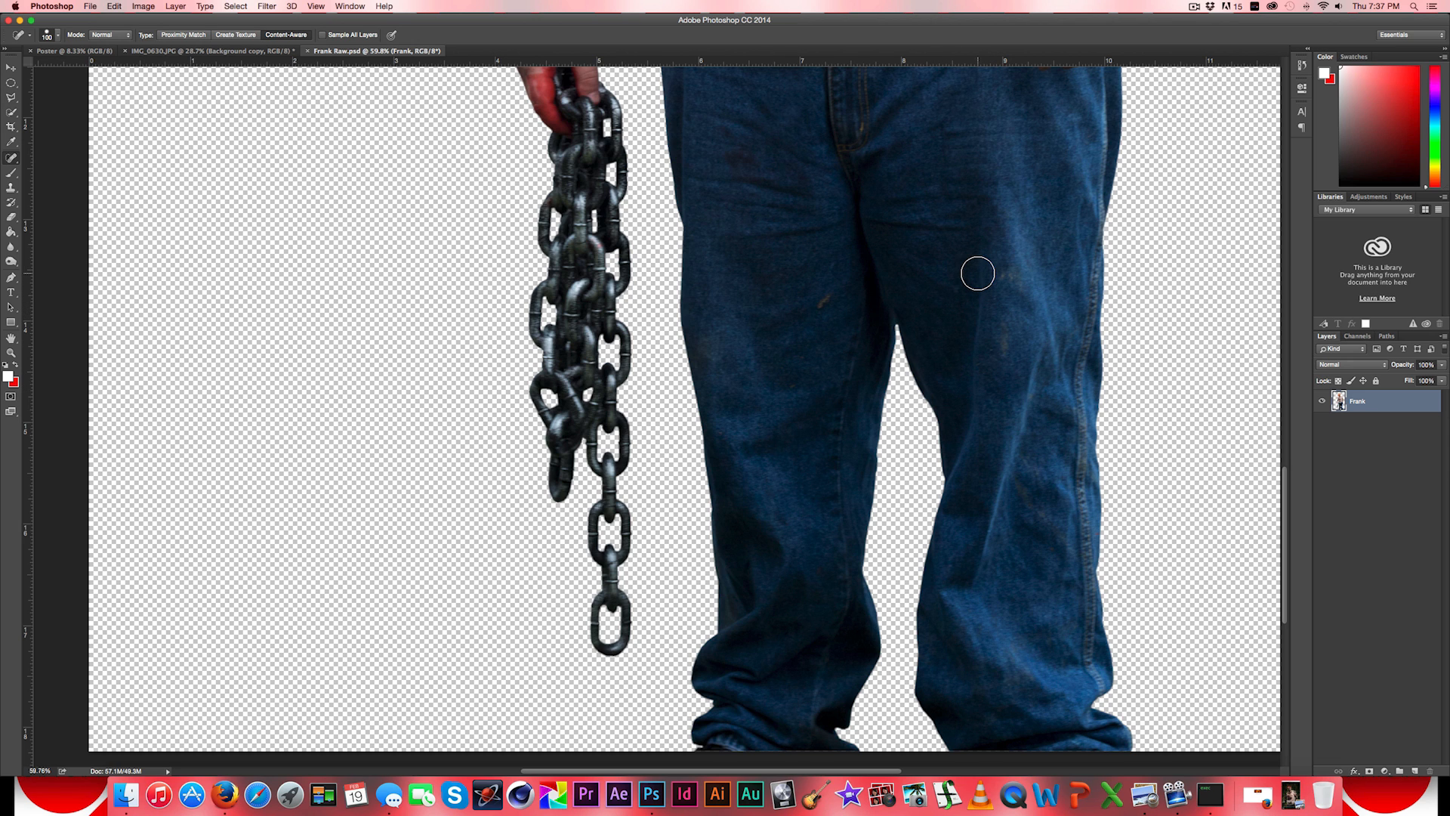
pyautogui.press('space')
pyautogui.moveTo(948, 246); pyautogui.dragTo(770, 473)
pyautogui.moveTo(787, 266); pyautogui.dragTo(774, 472)
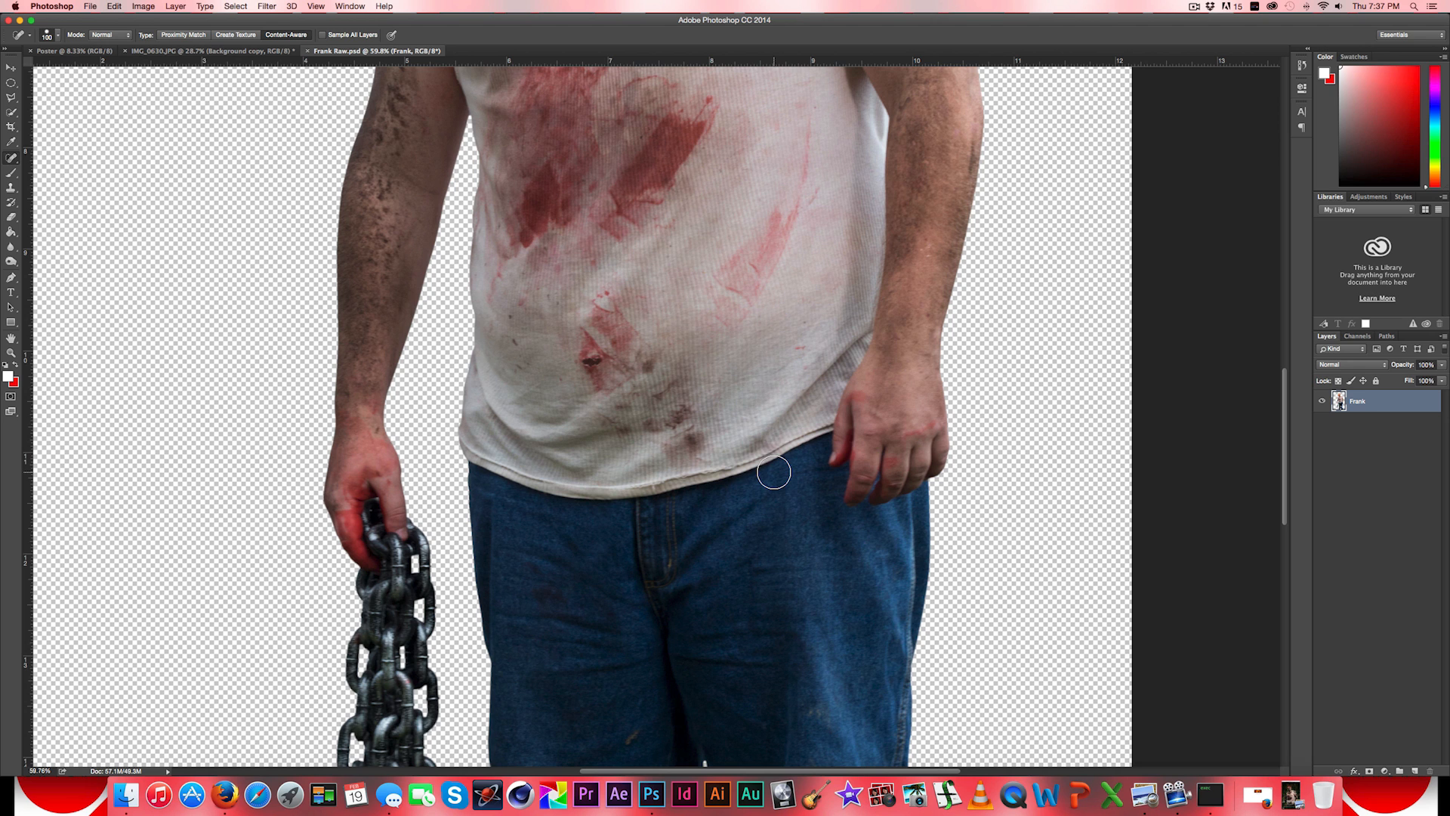
pyautogui.press('space')
pyautogui.moveTo(593, 377)
pyautogui.mouseDown()
pyautogui.moveTo(557, 604)
pyautogui.moveTo(576, 602)
pyautogui.mouseUp()
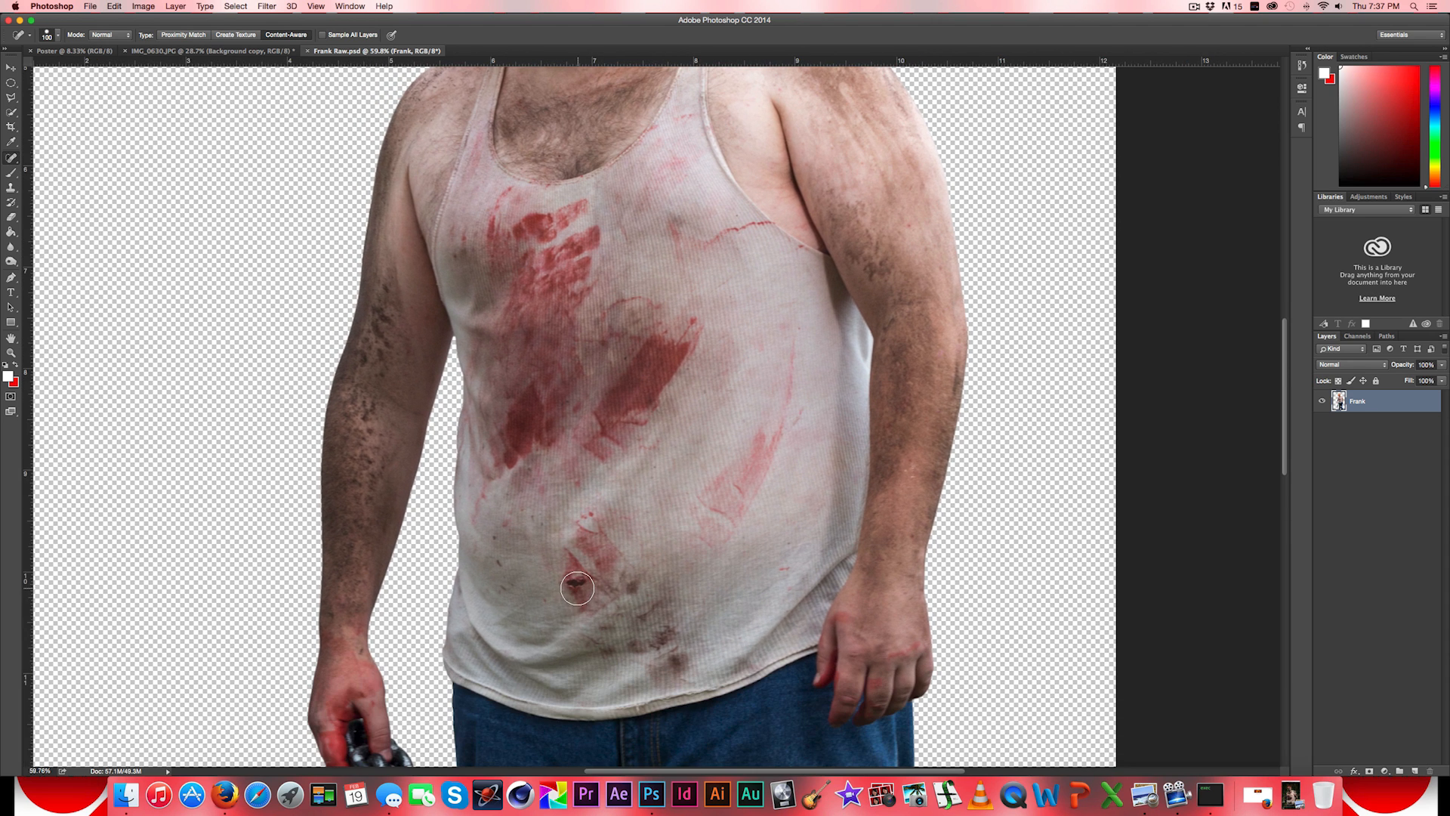
pyautogui.click(576, 585)
# - Reduce the Spot Healing Brush size to 70 px for the man's upper body
pyautogui.press('space')
pyautogui.moveTo(880, 278); pyautogui.dragTo(805, 602)
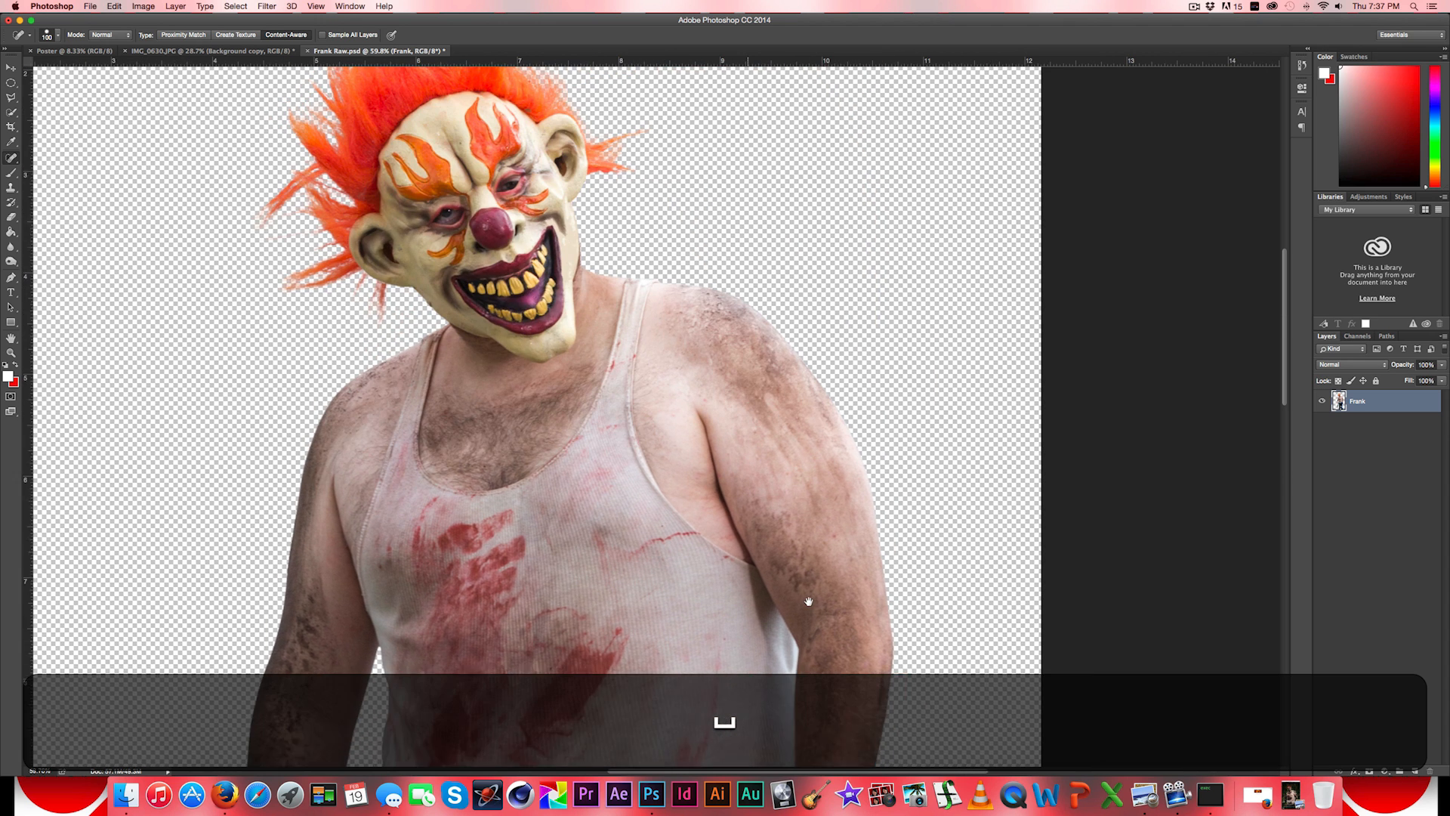
pyautogui.press('space')
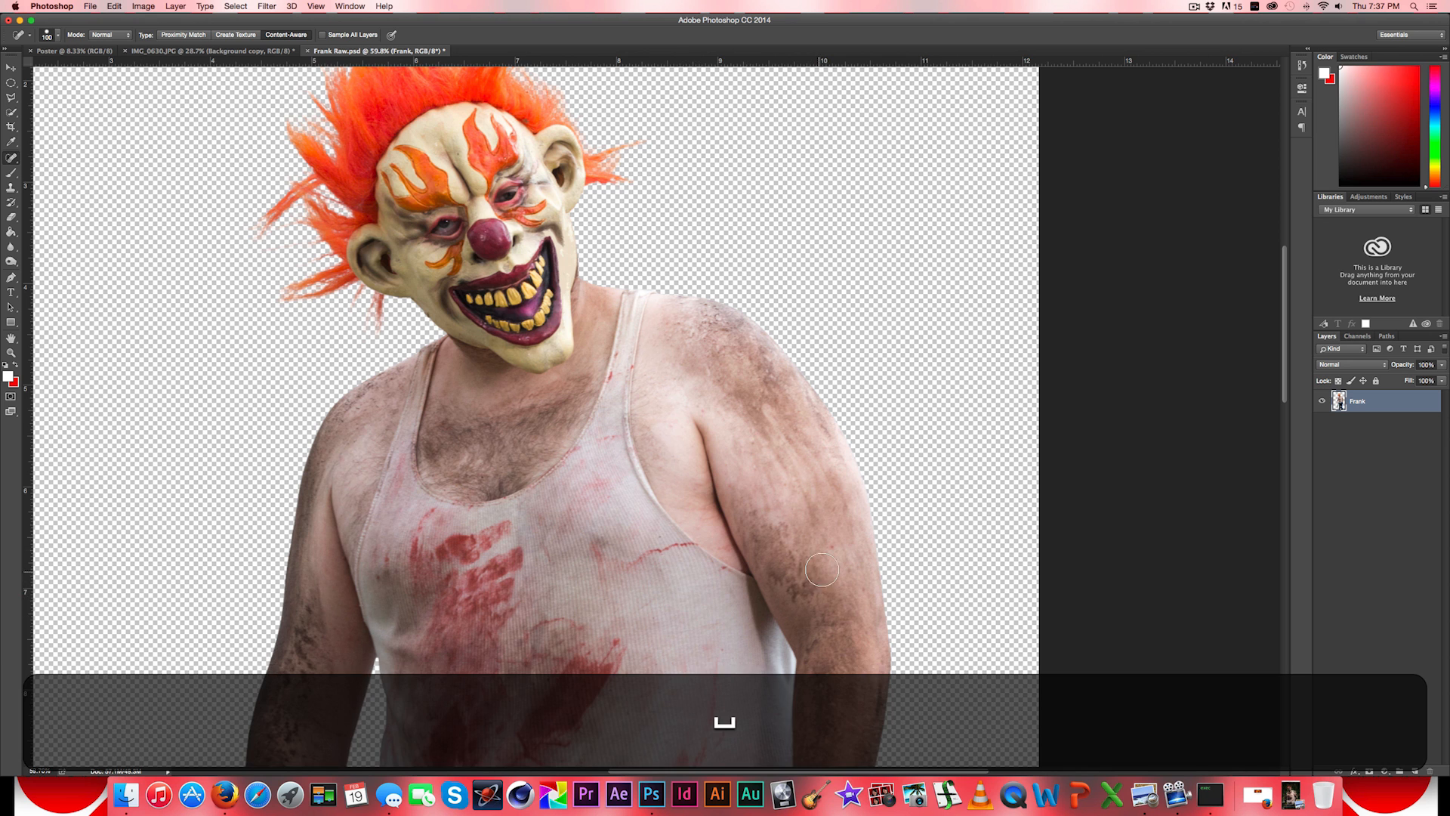
pyautogui.press('[')
pyautogui.press('[')
pyautogui.press('[')
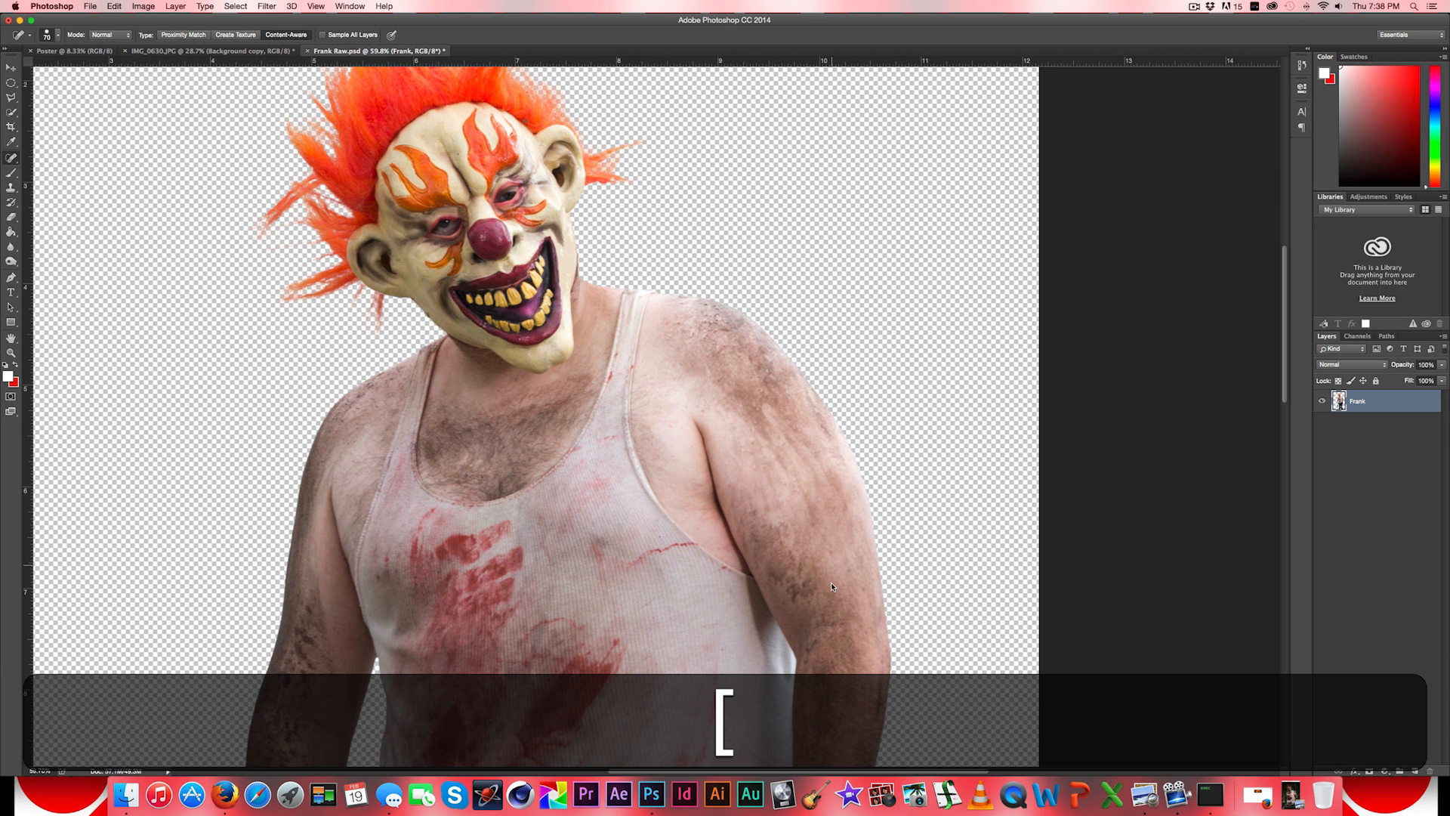
# - Reduce the Spot Healing Brush size further for the area around the hem and the chain hand
pyautogui.press('space')
pyautogui.moveTo(830, 628)
pyautogui.mouseDown()
pyautogui.moveTo(812, 429)
pyautogui.moveTo(833, 379)
pyautogui.mouseUp()
pyautogui.moveTo(651, 580); pyautogui.dragTo(714, 302)
pyautogui.moveTo(653, 457); pyautogui.dragTo(638, 408)
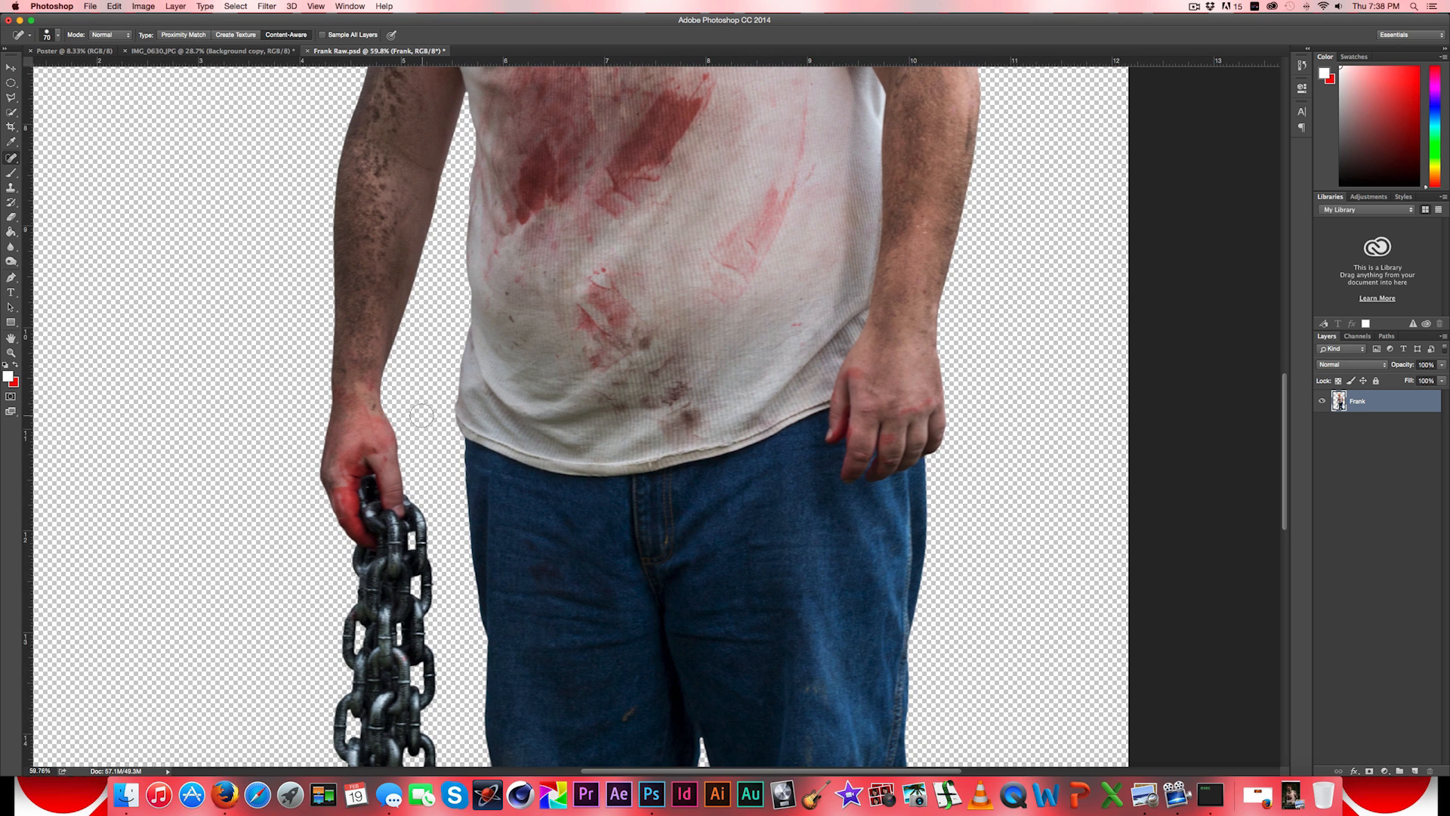
pyautogui.press('[')
pyautogui.press('[')
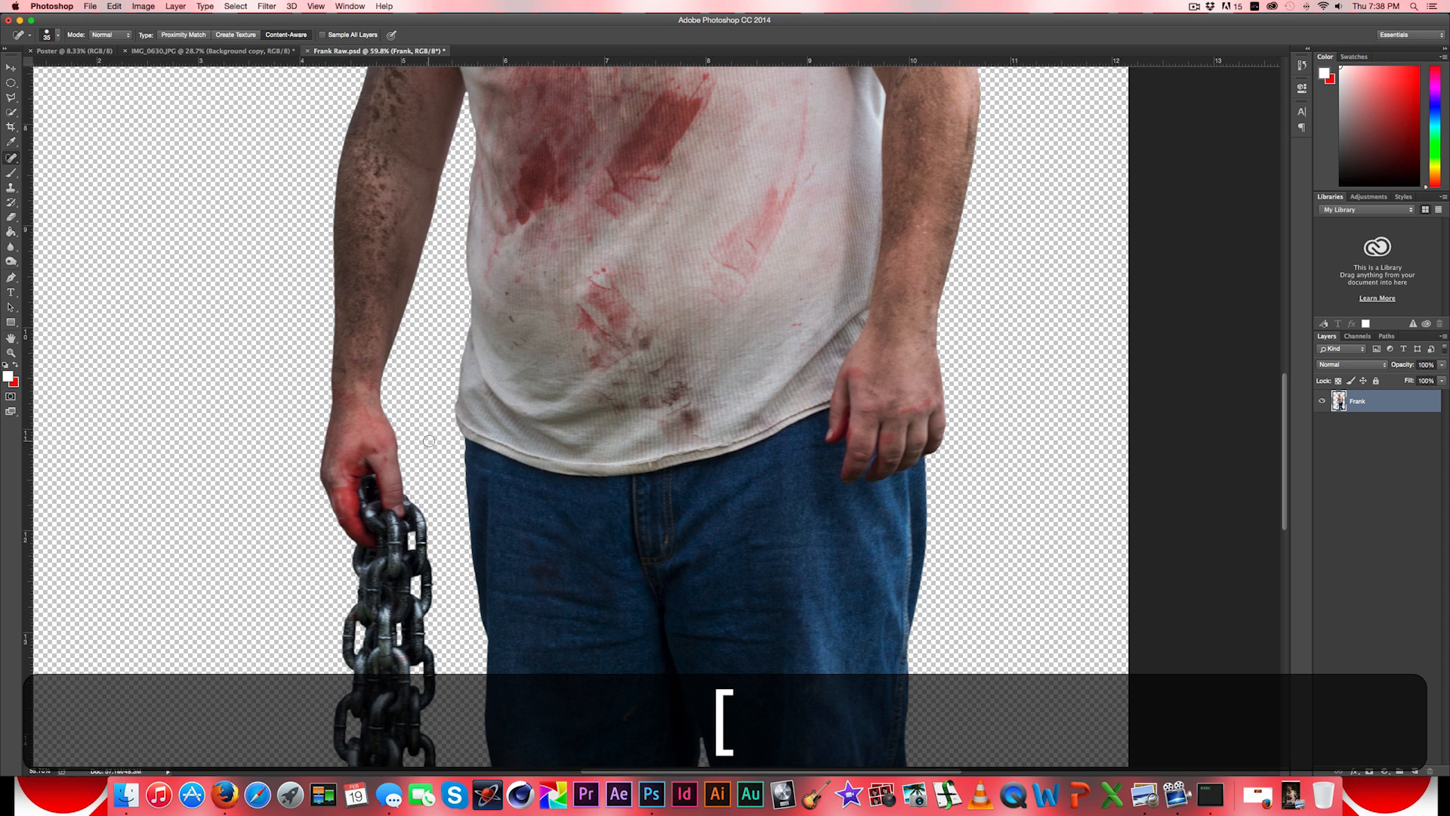
pyautogui.press('space')
pyautogui.moveTo(688, 383); pyautogui.dragTo(653, 433)
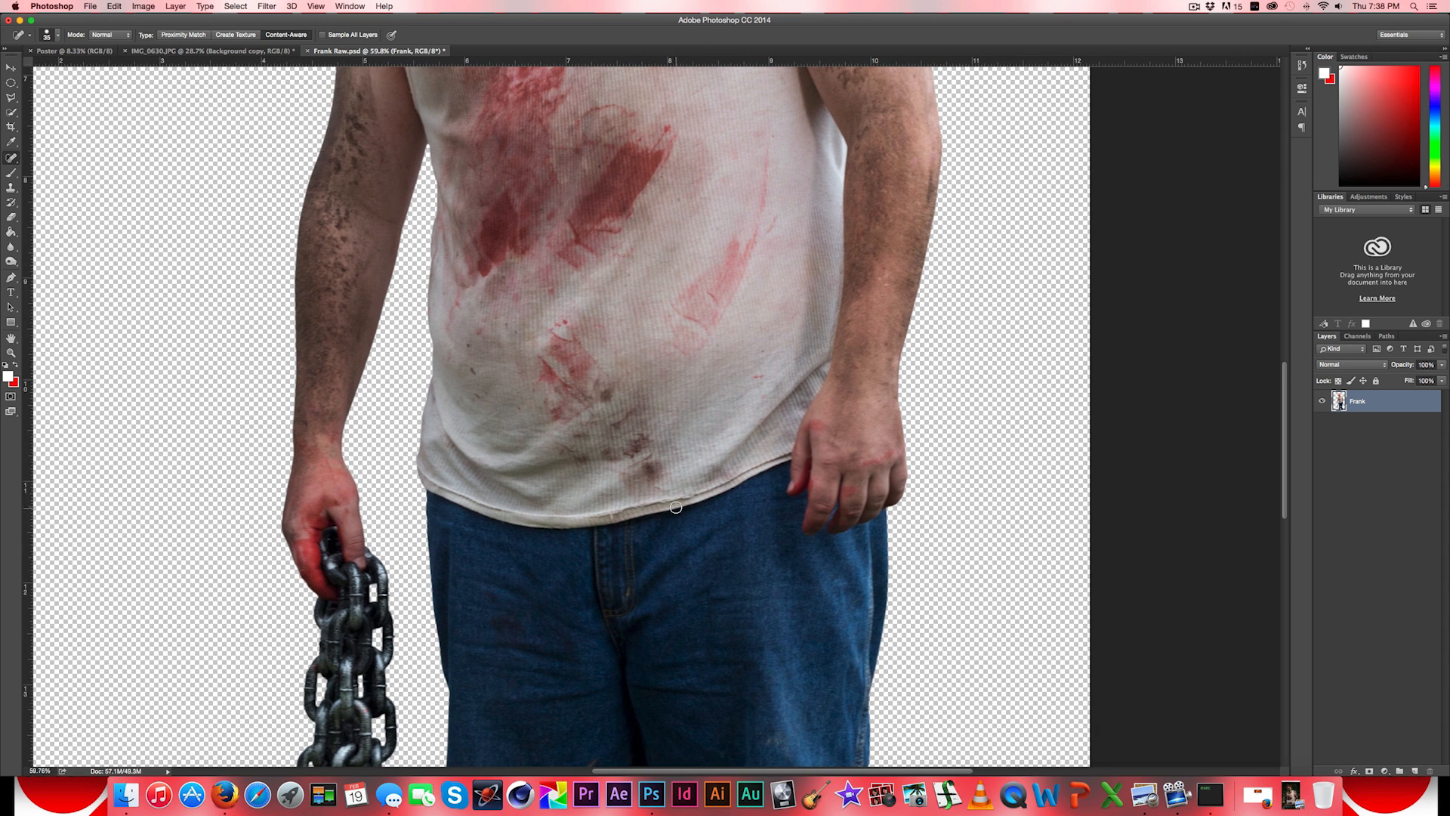
# - Enlarge the Spot Healing Brush to 125 px and dab it along the tank top's lower hem
pyautogui.press(']')
pyautogui.press(']')
pyautogui.press(']')
pyautogui.press(']')
pyautogui.press(']')
pyautogui.press(']')
pyautogui.press(']')
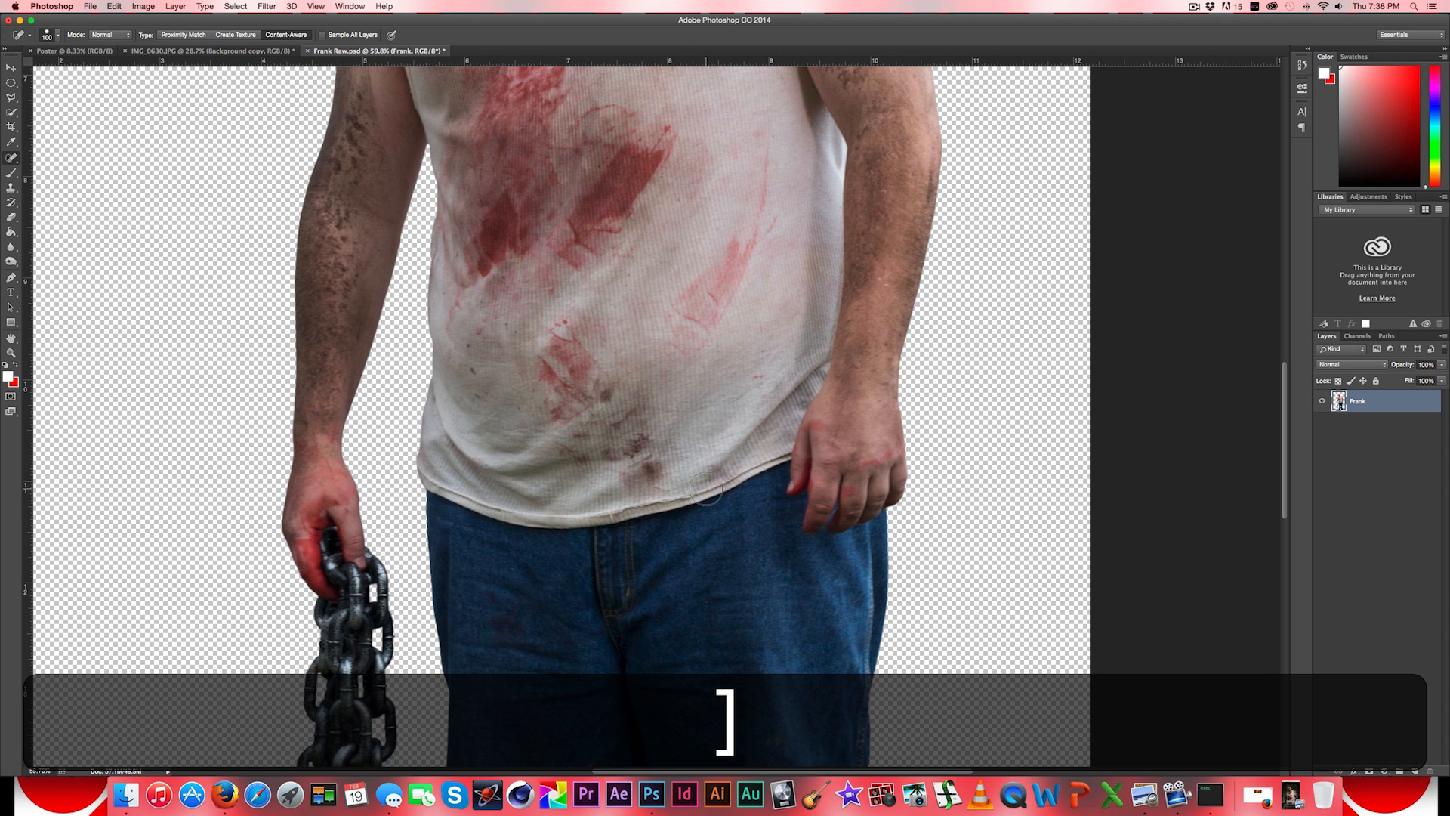
pyautogui.click(715, 491)
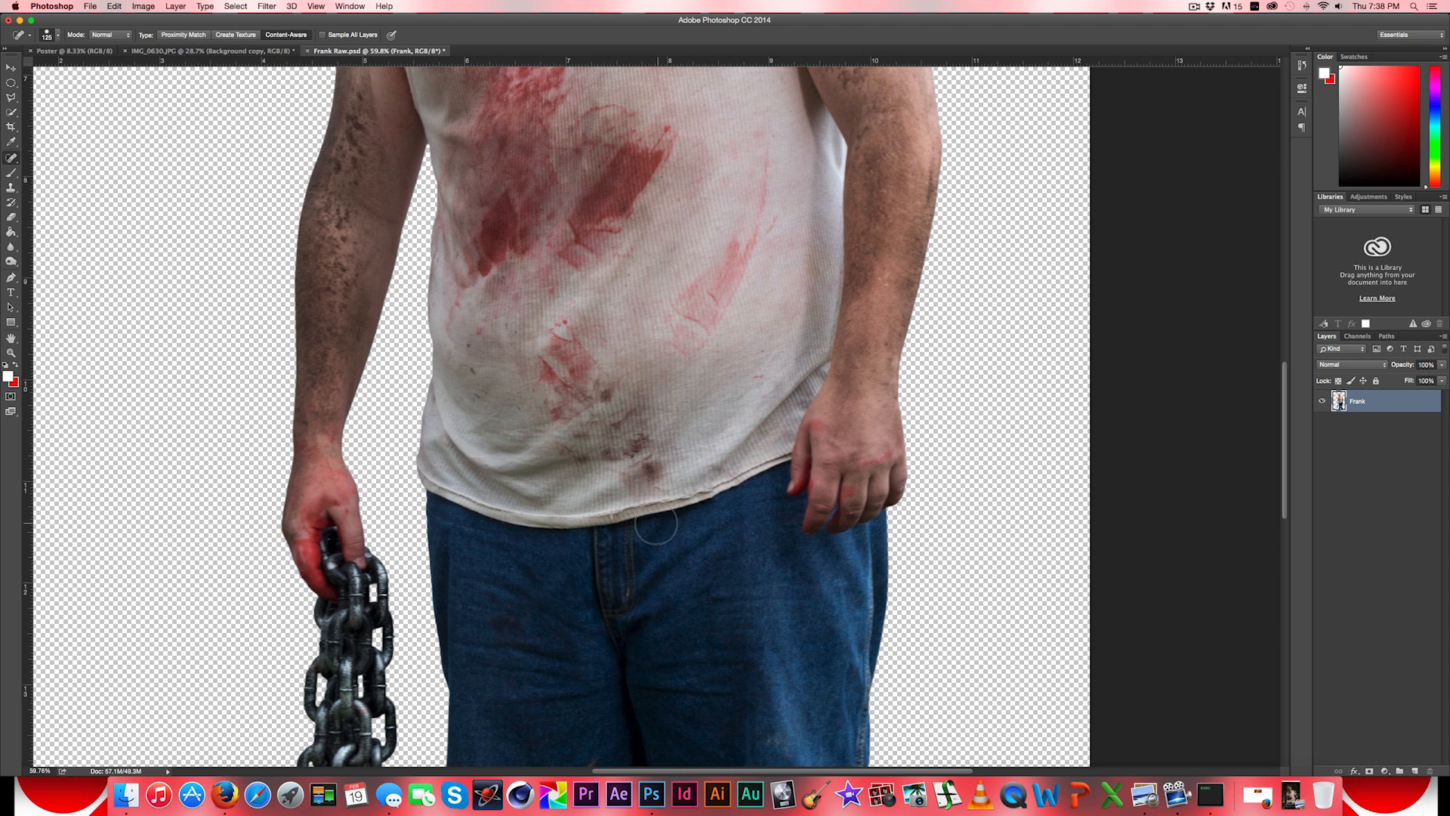
pyautogui.click(752, 468)
# - Try healing dabs on the tank top's shoulder strap and on the clown mask, undoing each one
pyautogui.press('space')
pyautogui.moveTo(725, 316); pyautogui.dragTo(698, 686)
pyautogui.click(659, 238)
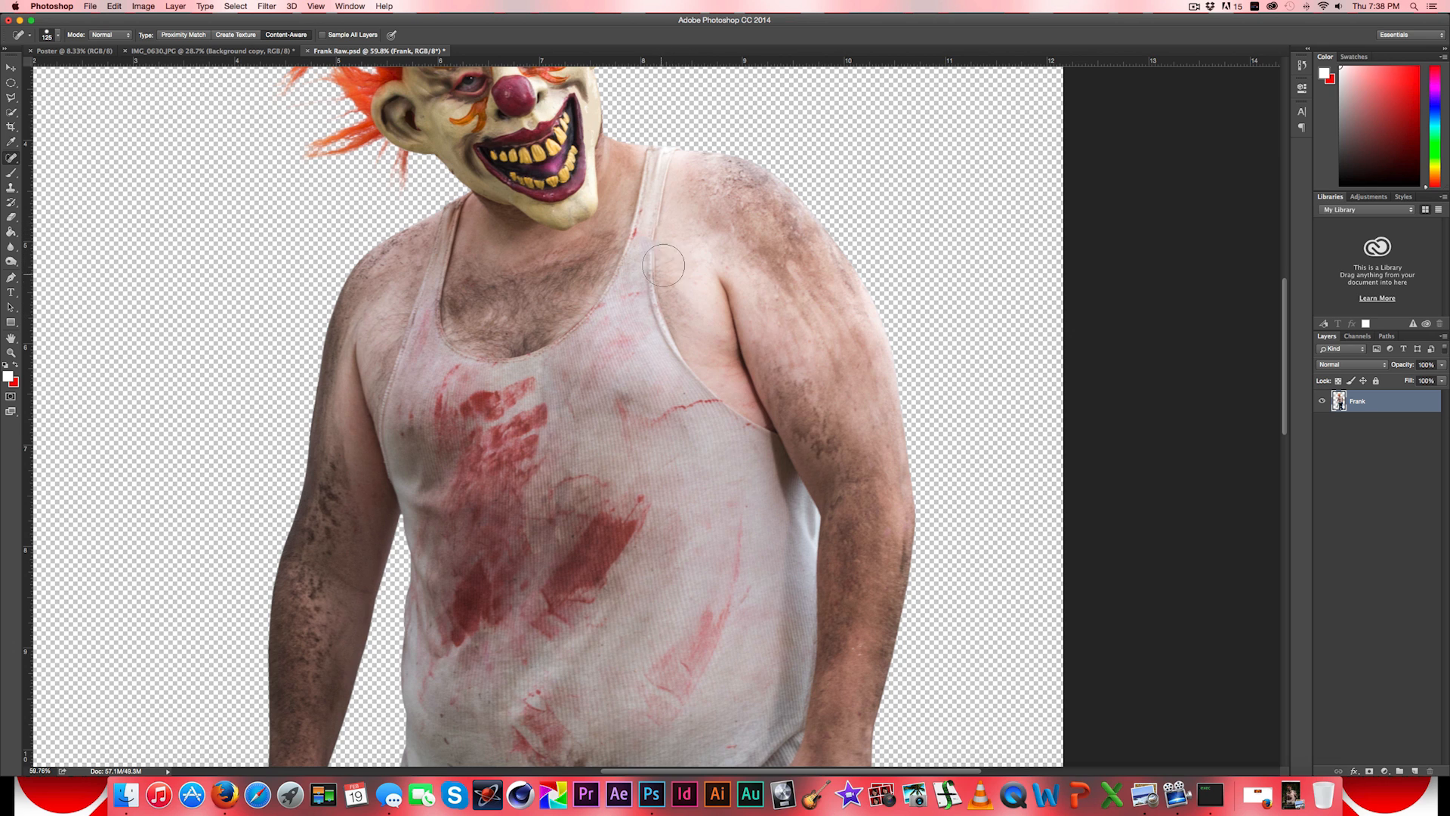
pyautogui.press('super+z')
pyautogui.press('super+space')
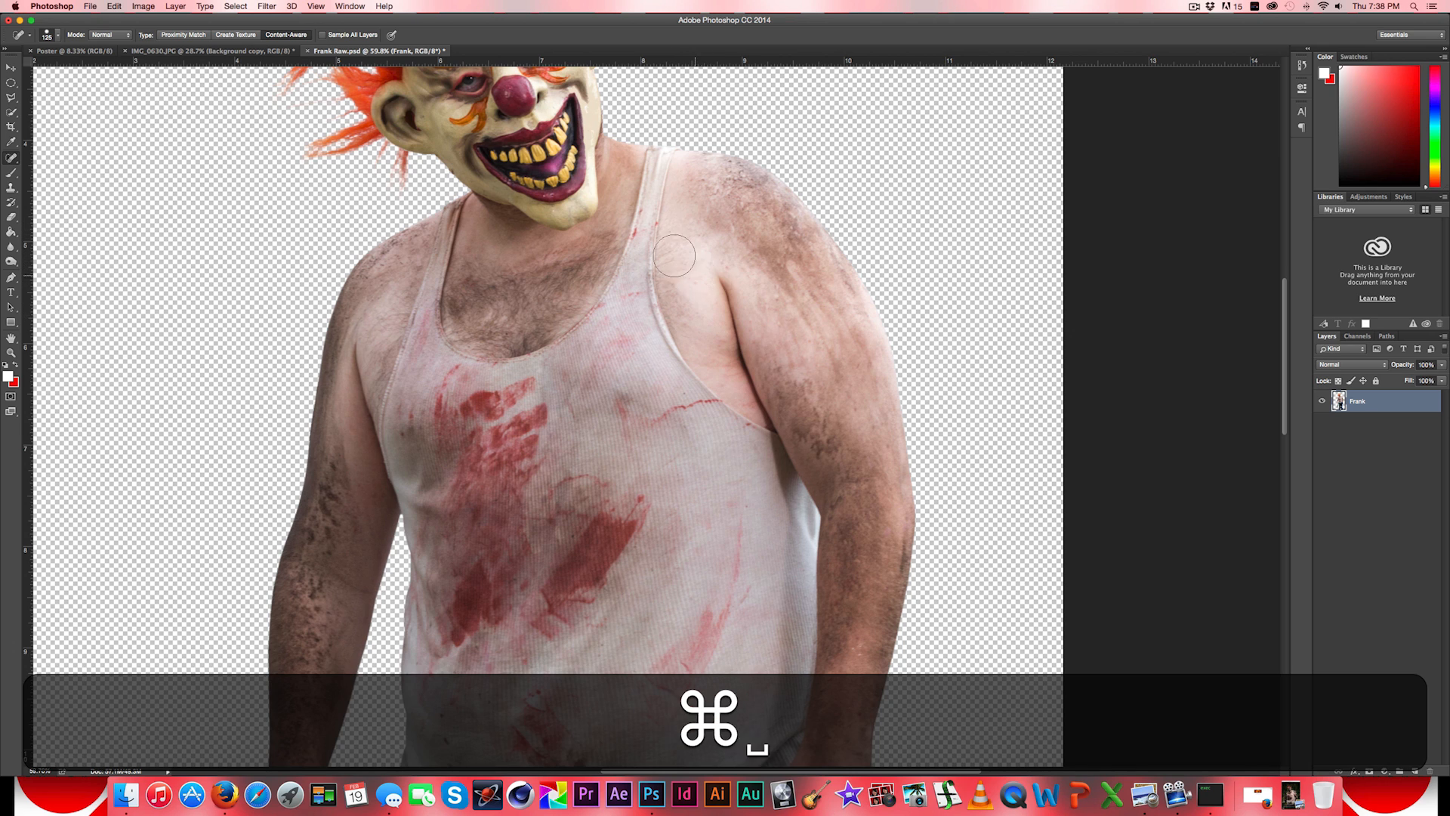
pyautogui.moveTo(675, 256); pyautogui.dragTo(777, 469)
pyautogui.click(572, 300)
pyautogui.press('super+z')
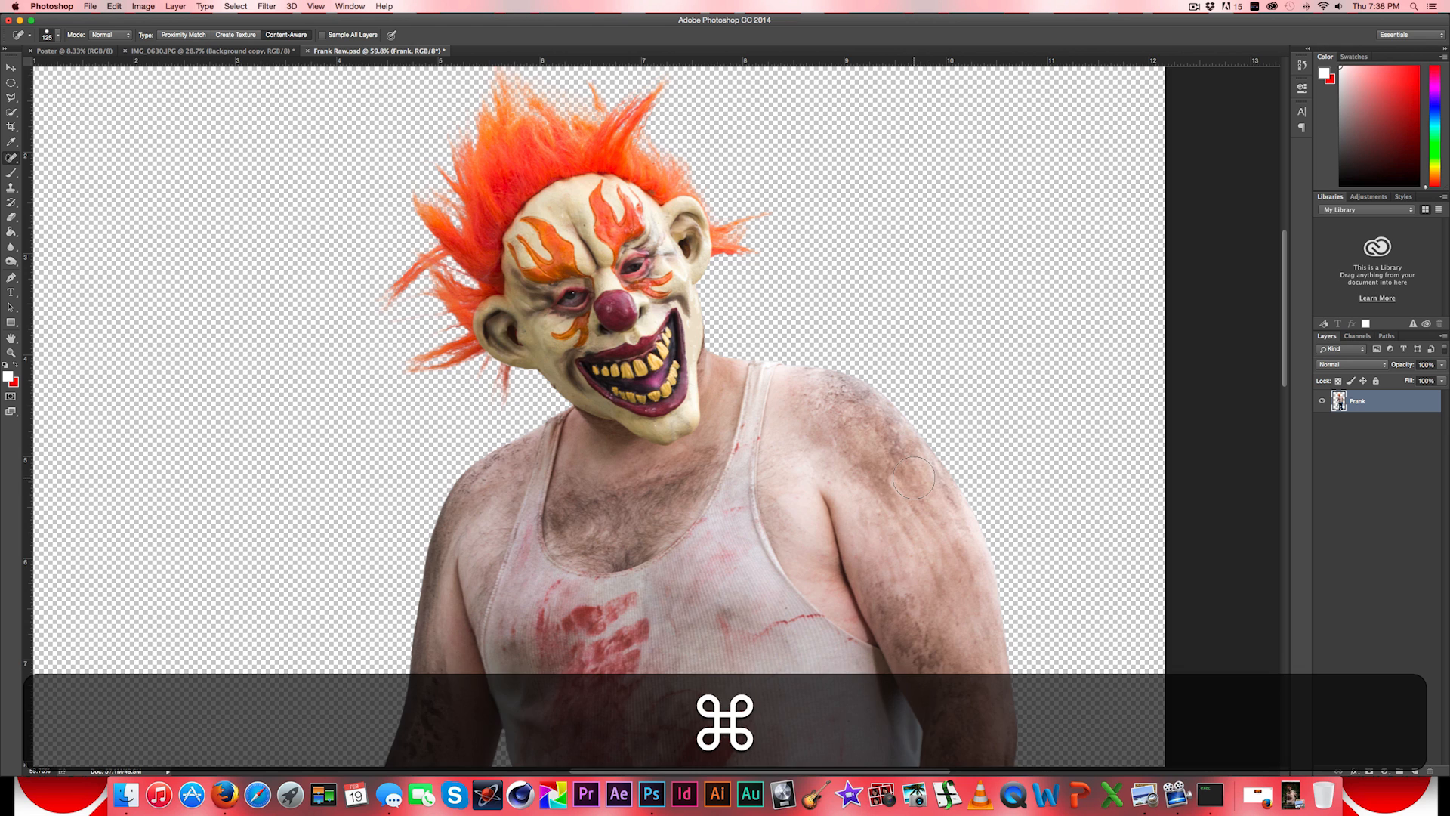
# - Heal the light marks on the thigh of the jeans on the leg farther from the chain
pyautogui.moveTo(908, 494); pyautogui.dragTo(846, 316)
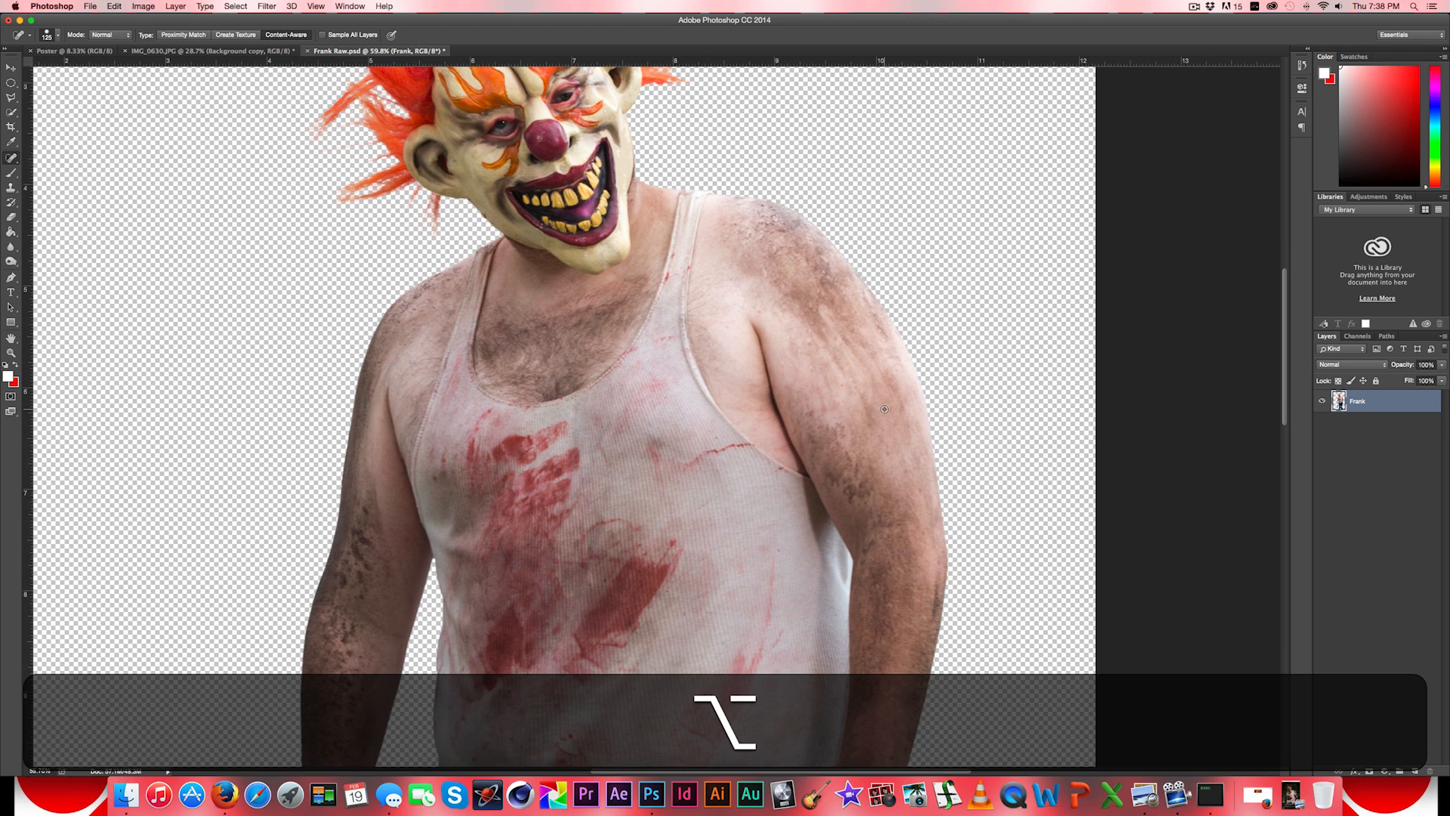
pyautogui.scroll(-5, 885, 409)
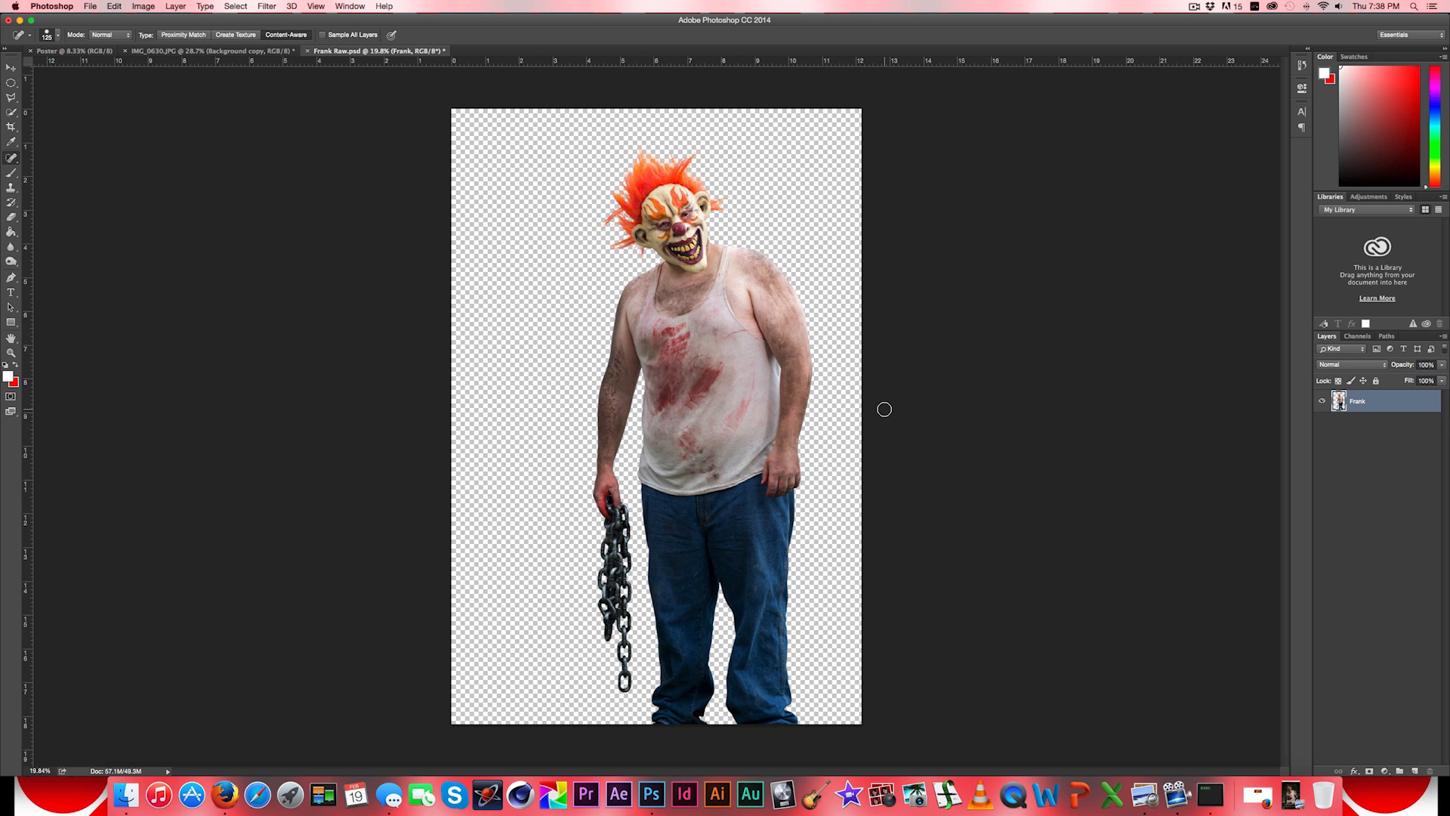
pyautogui.scroll(4, 748, 562)
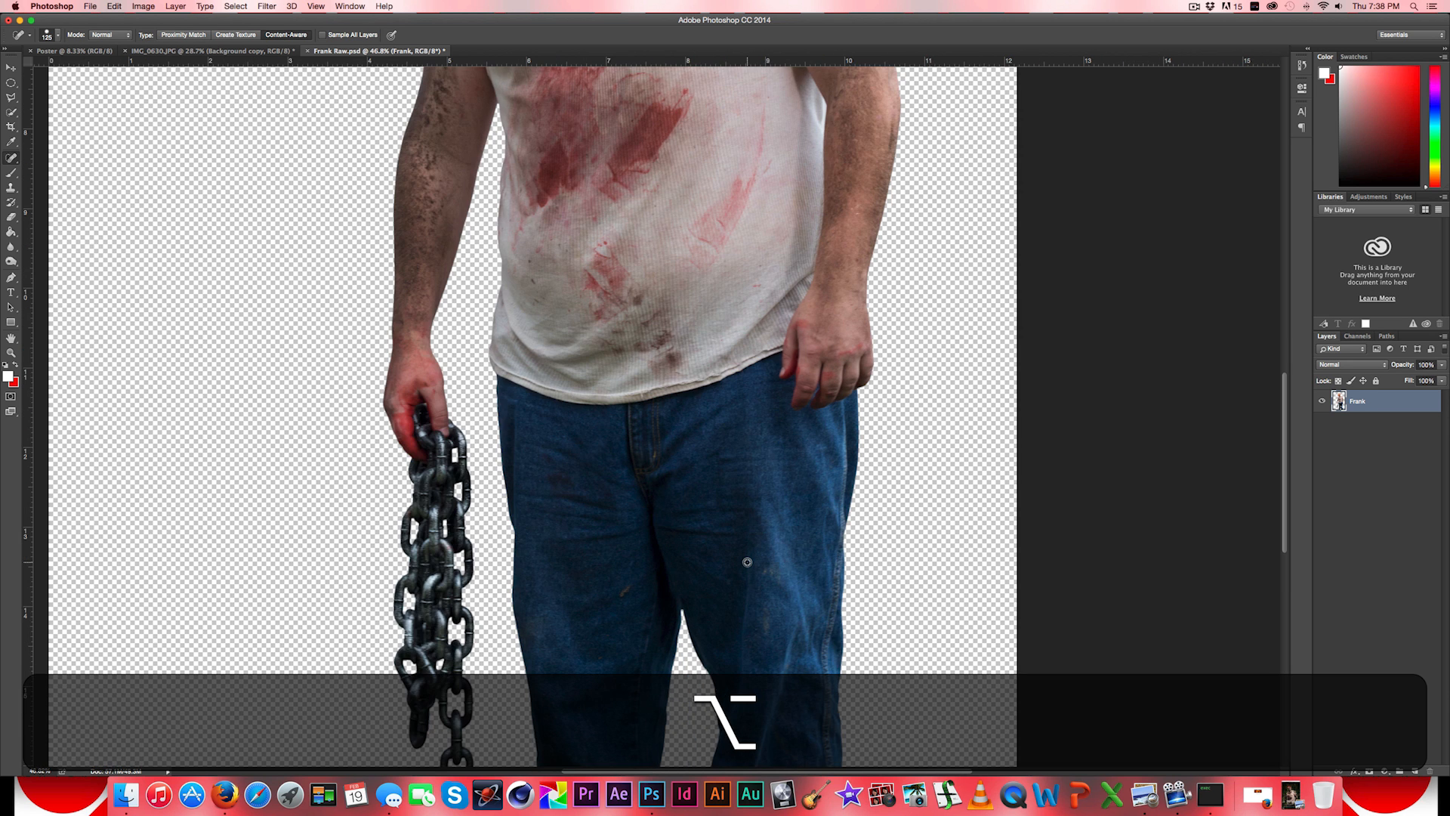
pyautogui.moveTo(725, 568); pyautogui.dragTo(781, 431)
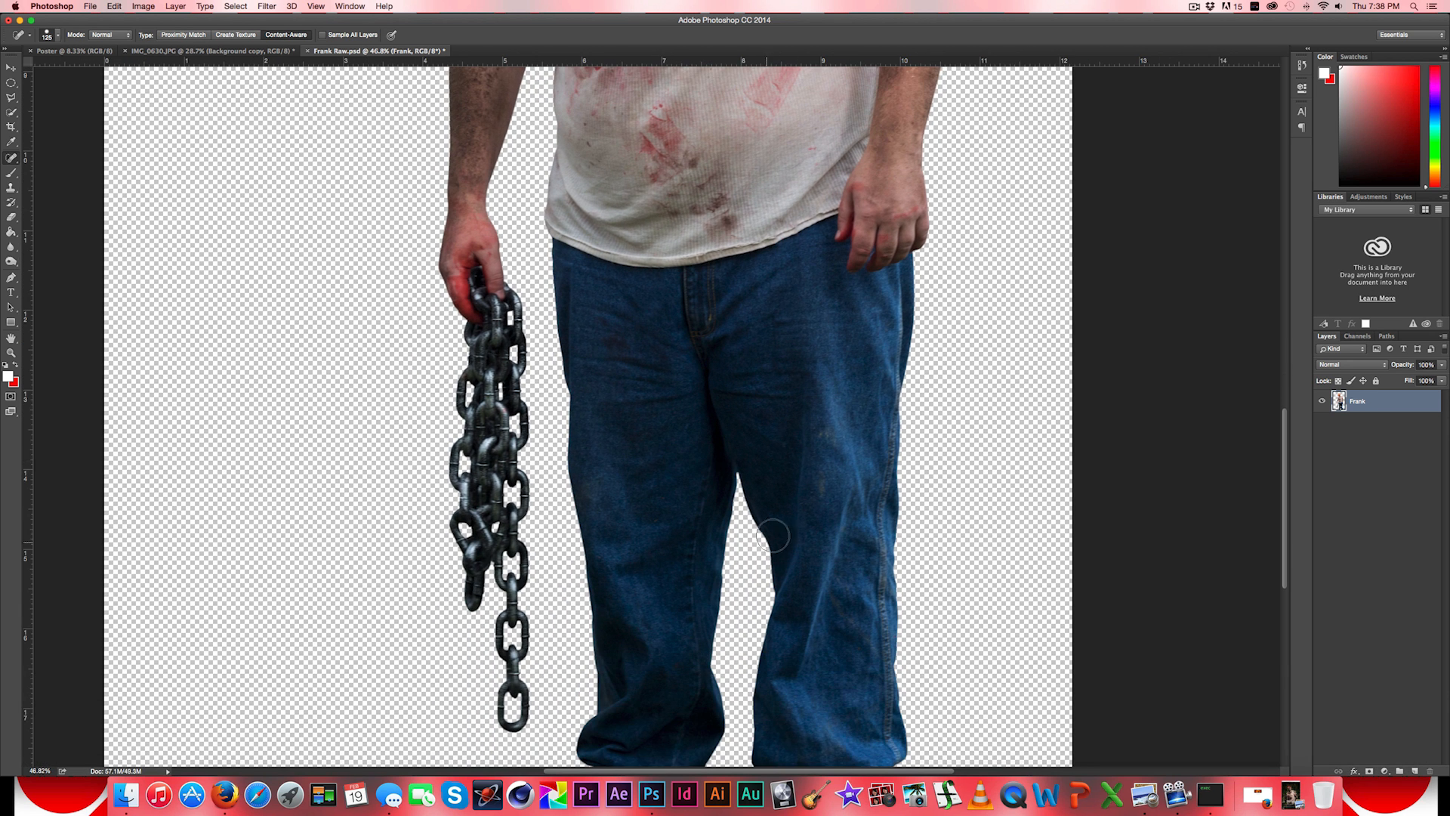
pyautogui.click(819, 481)
pyautogui.click(822, 432)
pyautogui.moveTo(848, 405); pyautogui.dragTo(802, 598)
pyautogui.scroll(-4, 797, 576)
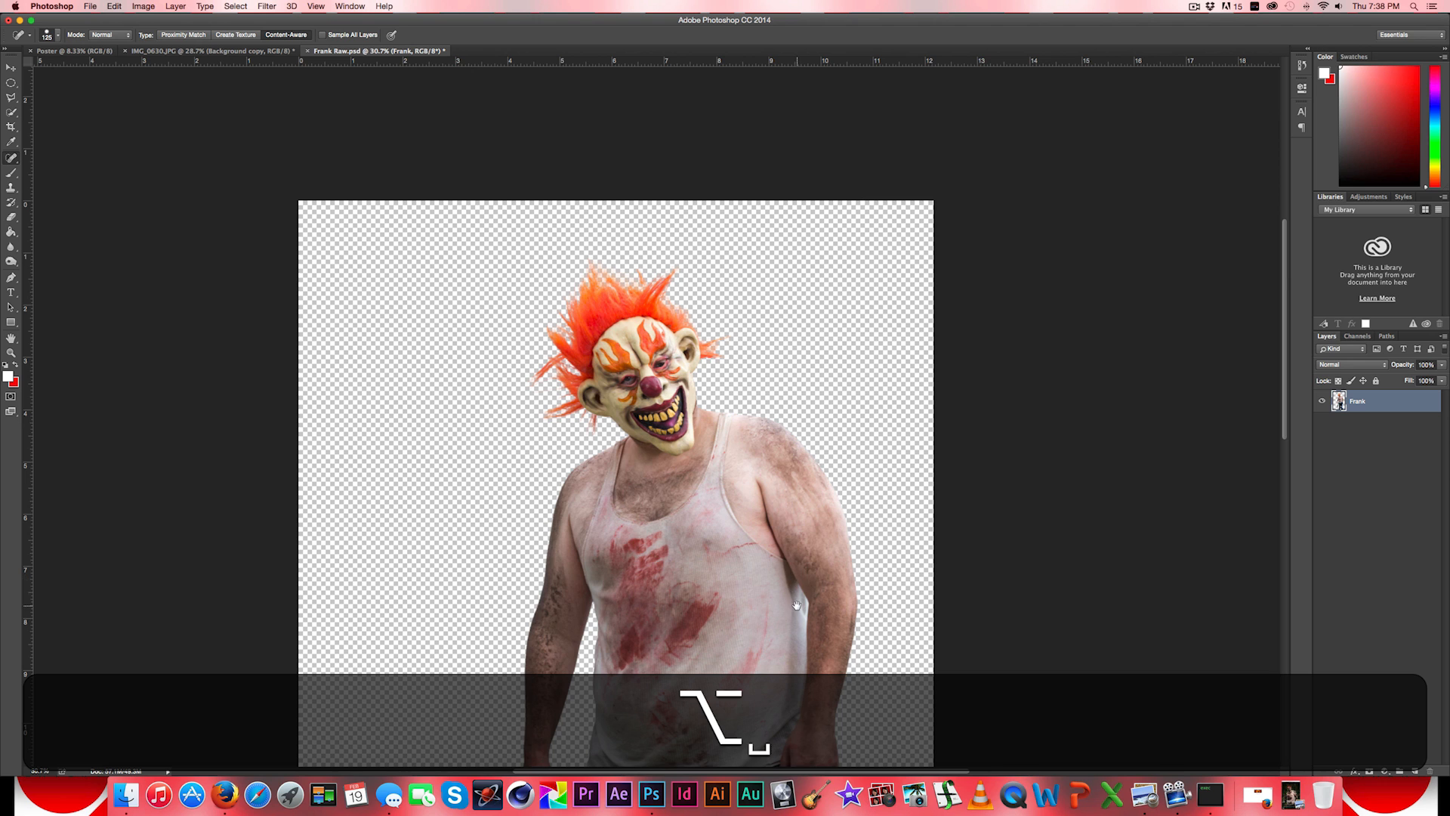
pyautogui.scroll(-3, 796, 576)
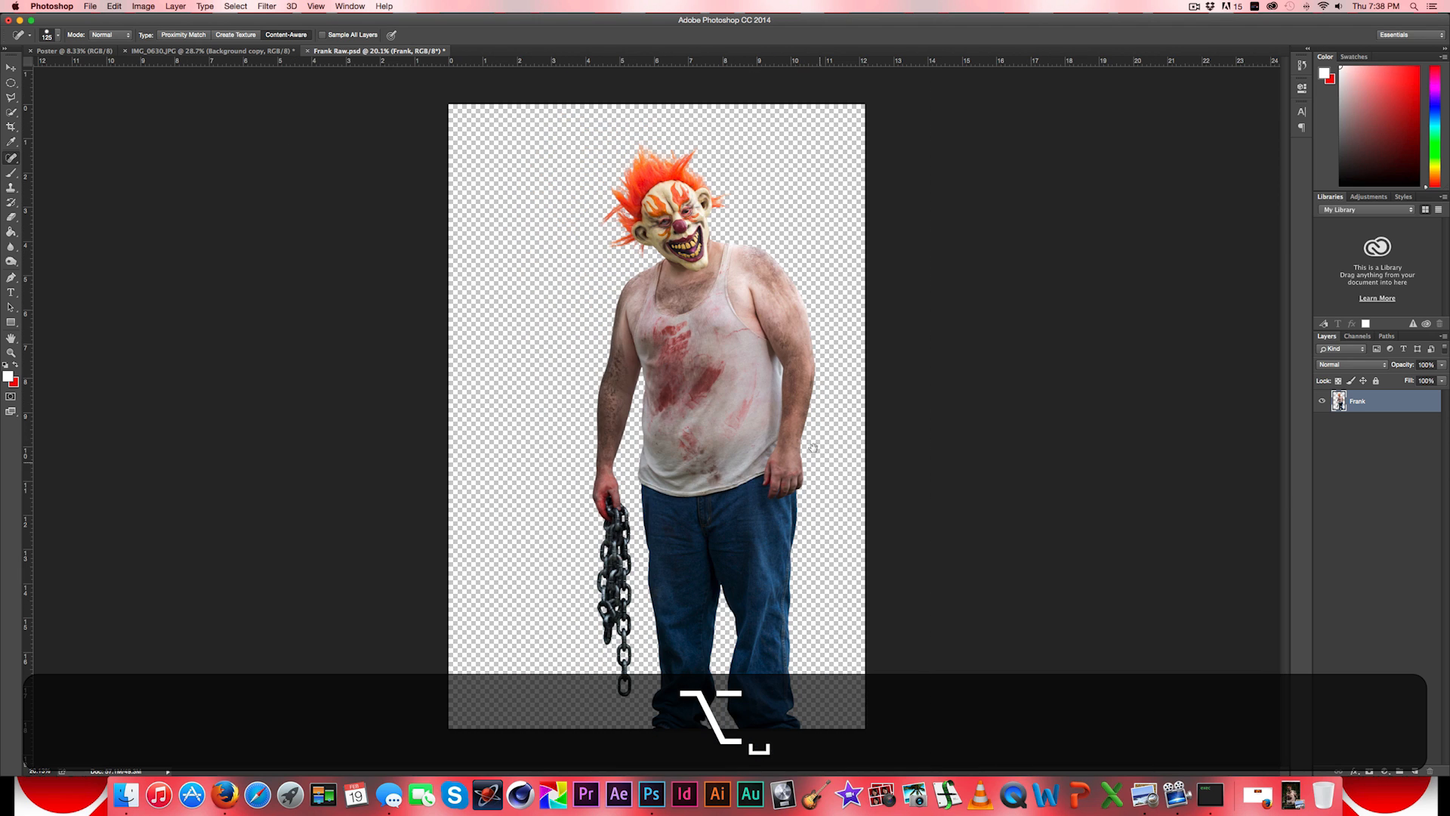
# - Duplicate the Frank layer under the default name and hide the original layer
pyautogui.click(9, 67)
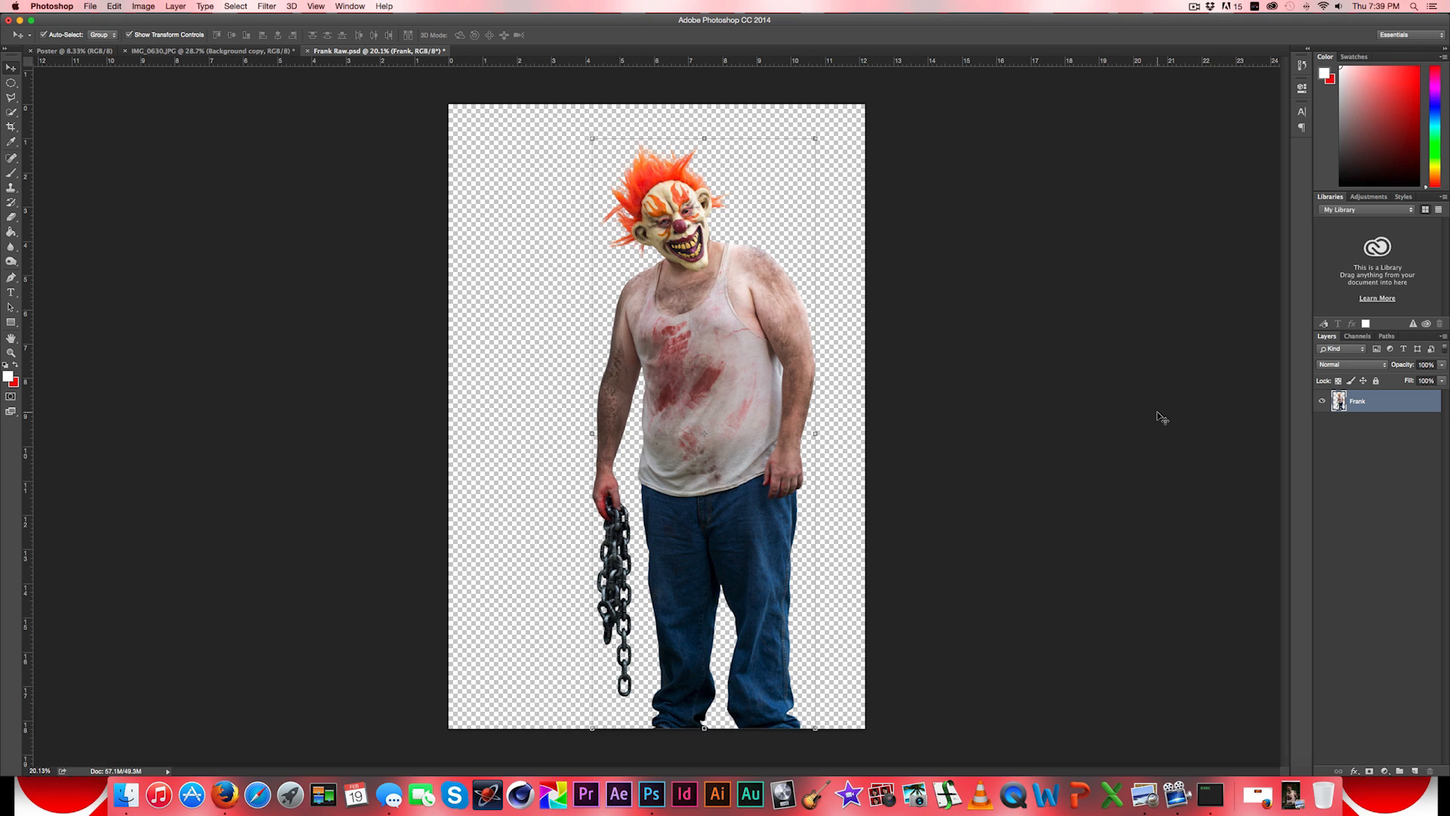
pyautogui.rightClick(1367, 406)
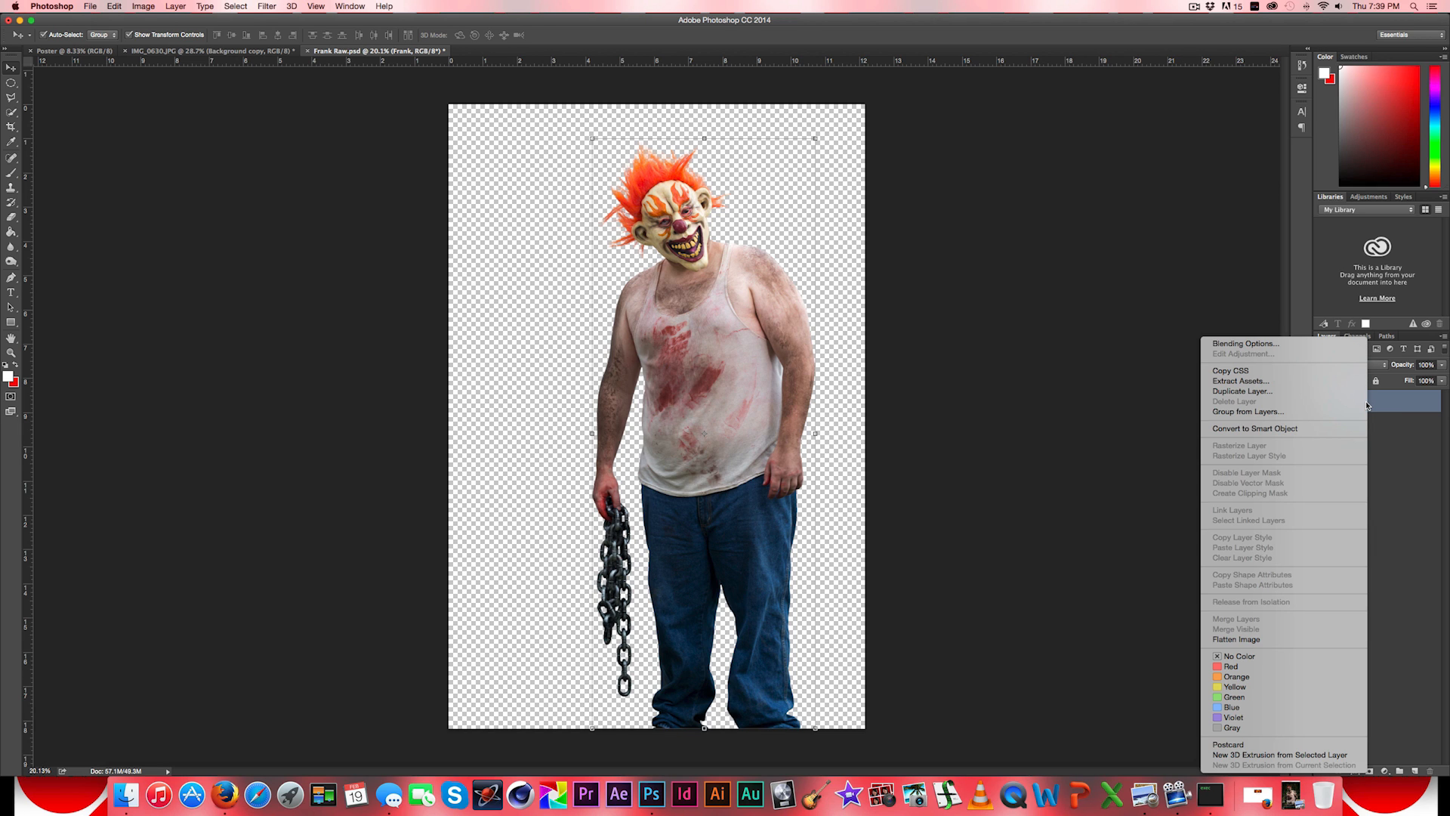
pyautogui.click(1296, 392)
pyautogui.click(843, 348)
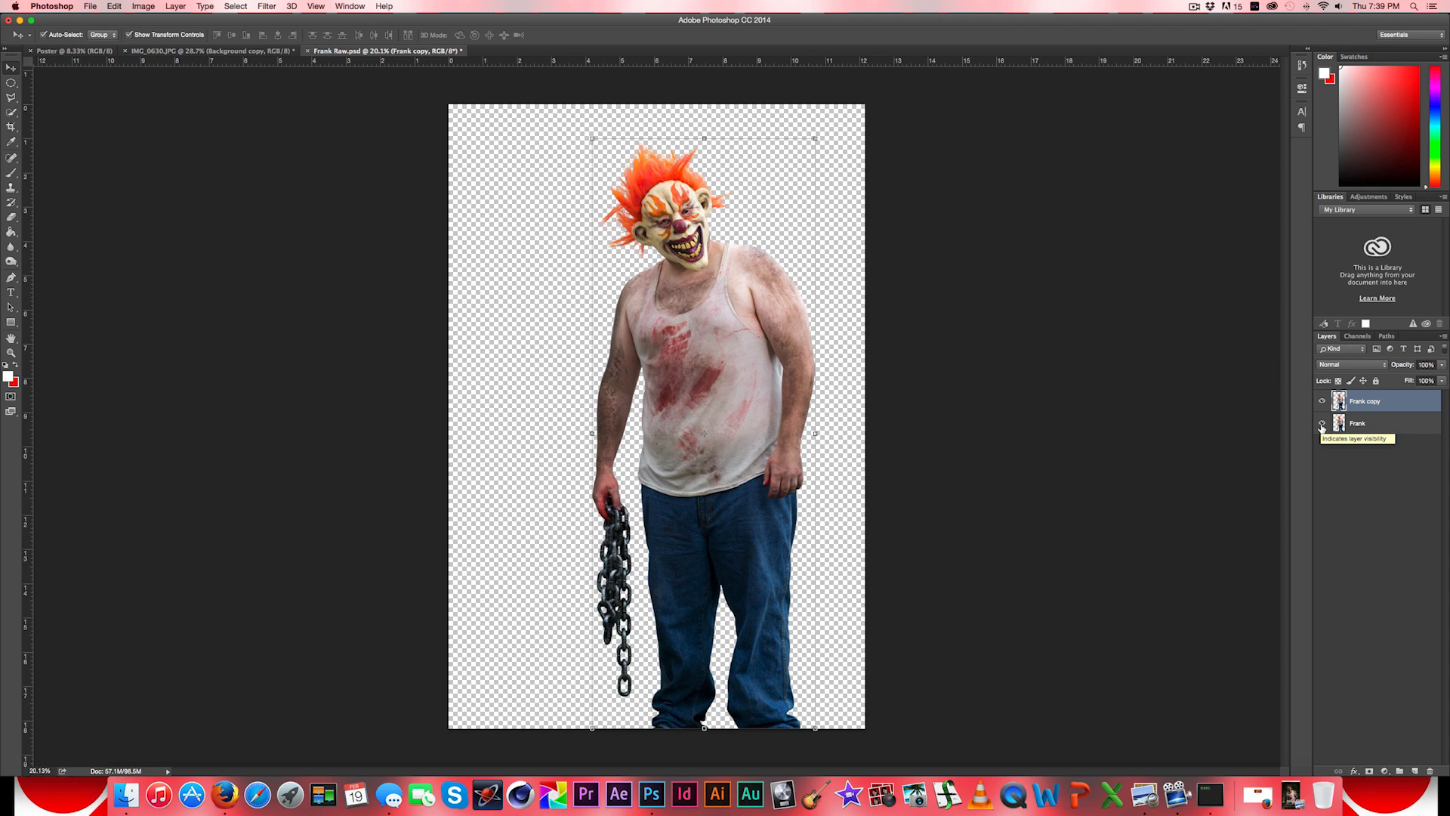
pyautogui.click(1322, 424)
pyautogui.click(142, 6)
pyautogui.moveTo(152, 37)
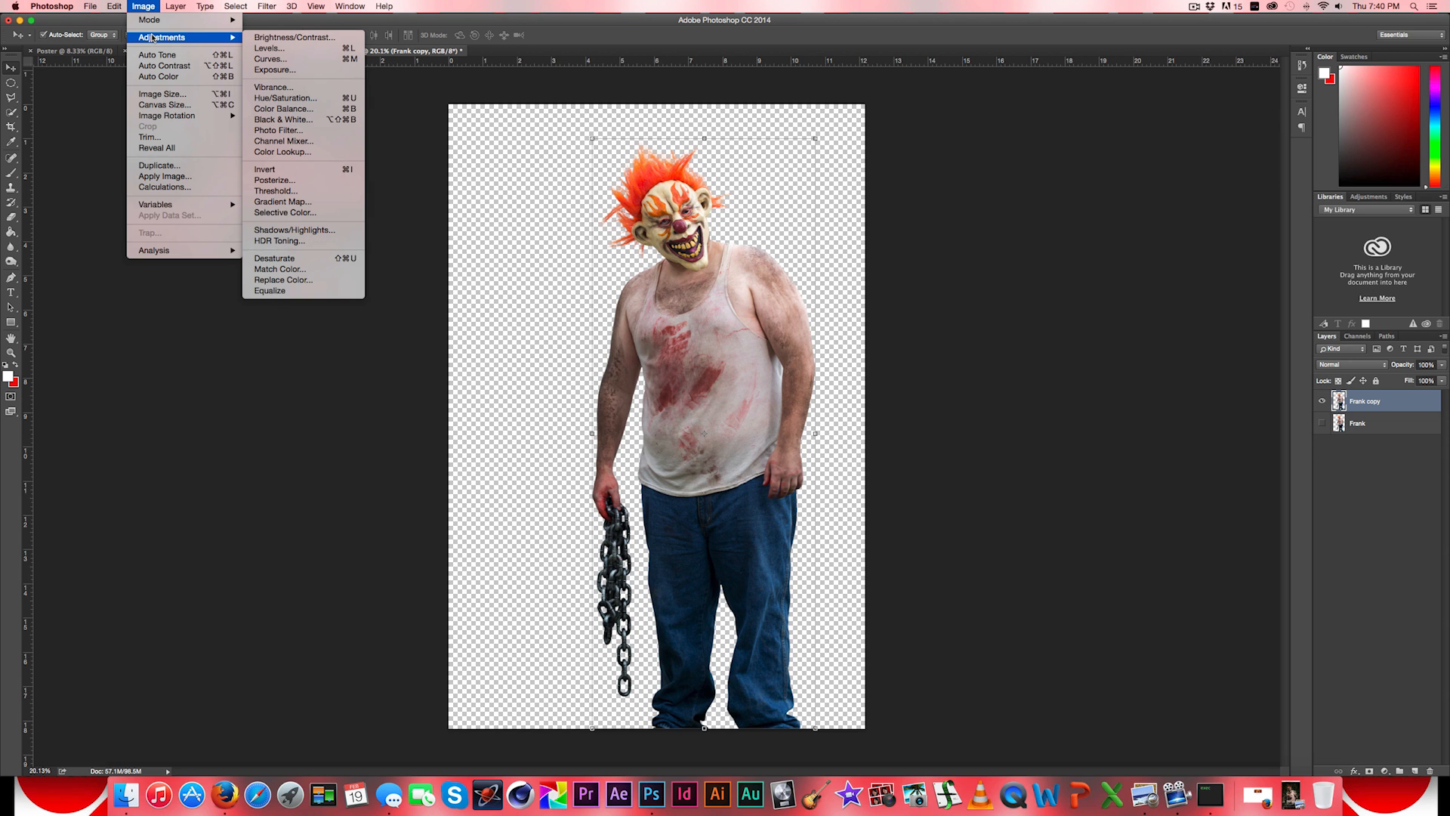
pyautogui.click(1042, 340)
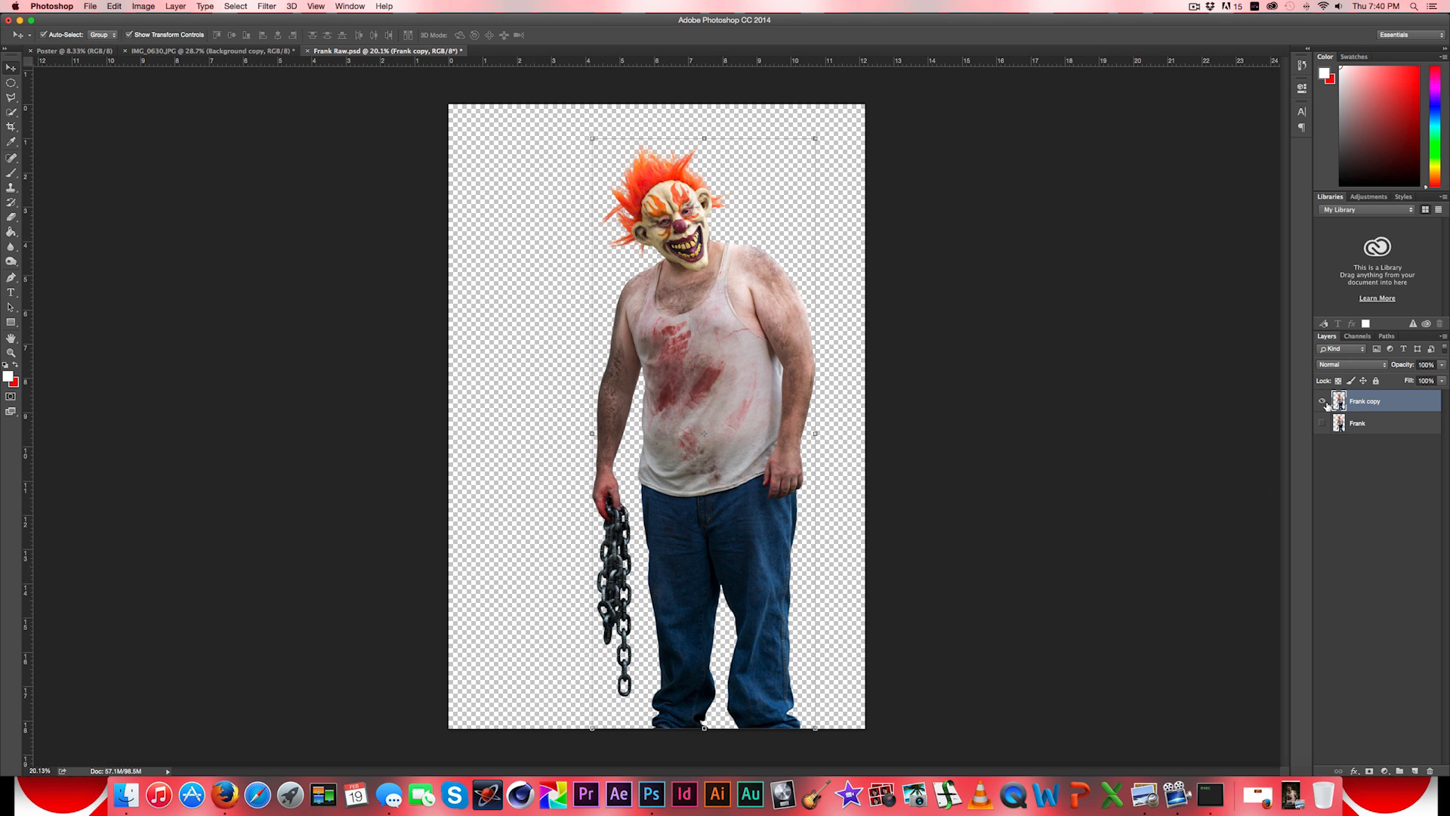
# - Convert the duplicated layer to grayscale with a Black & White adjustment using the Default preset
pyautogui.click(135, 10)
pyautogui.moveTo(162, 38)
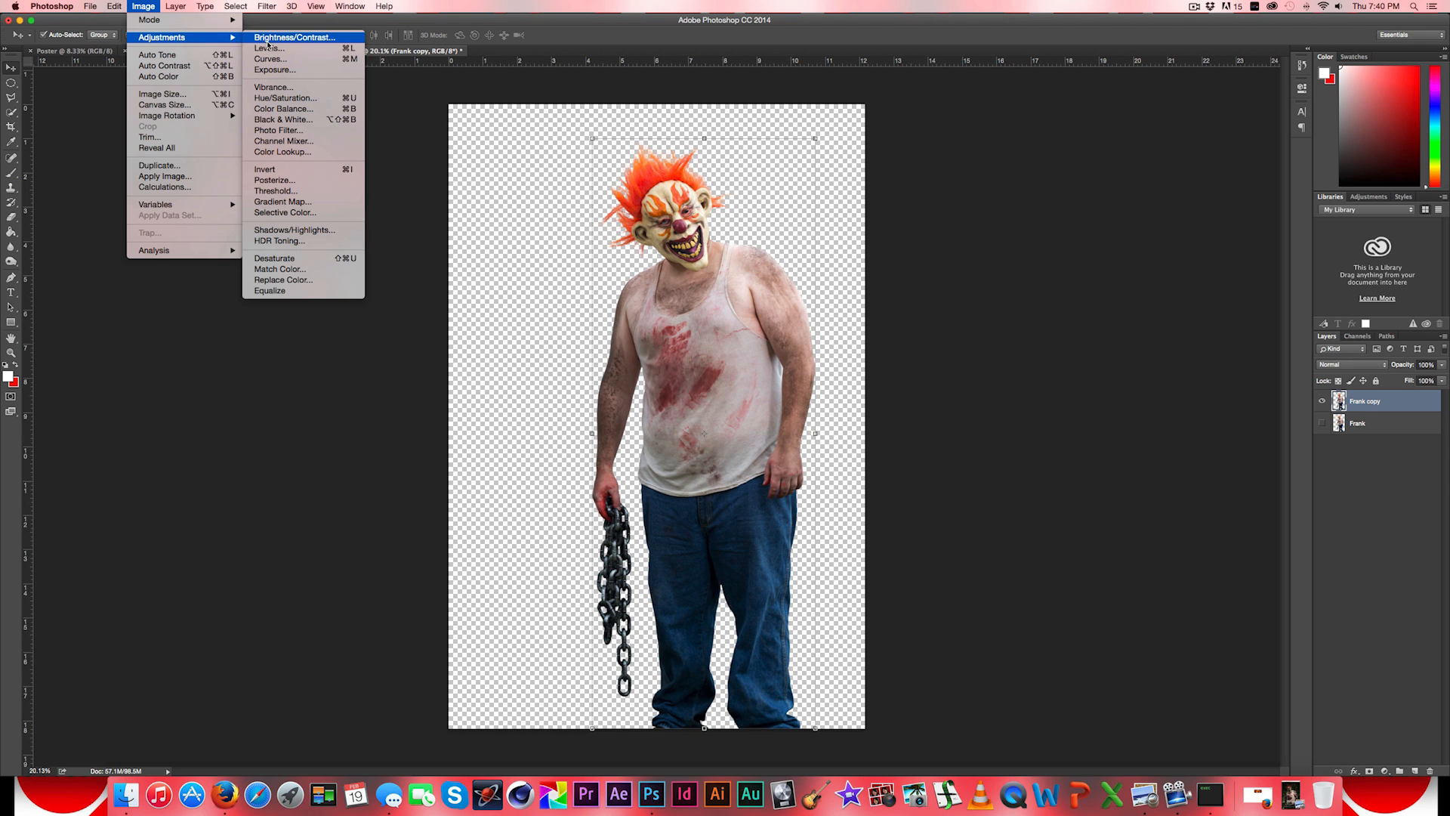
pyautogui.click(295, 120)
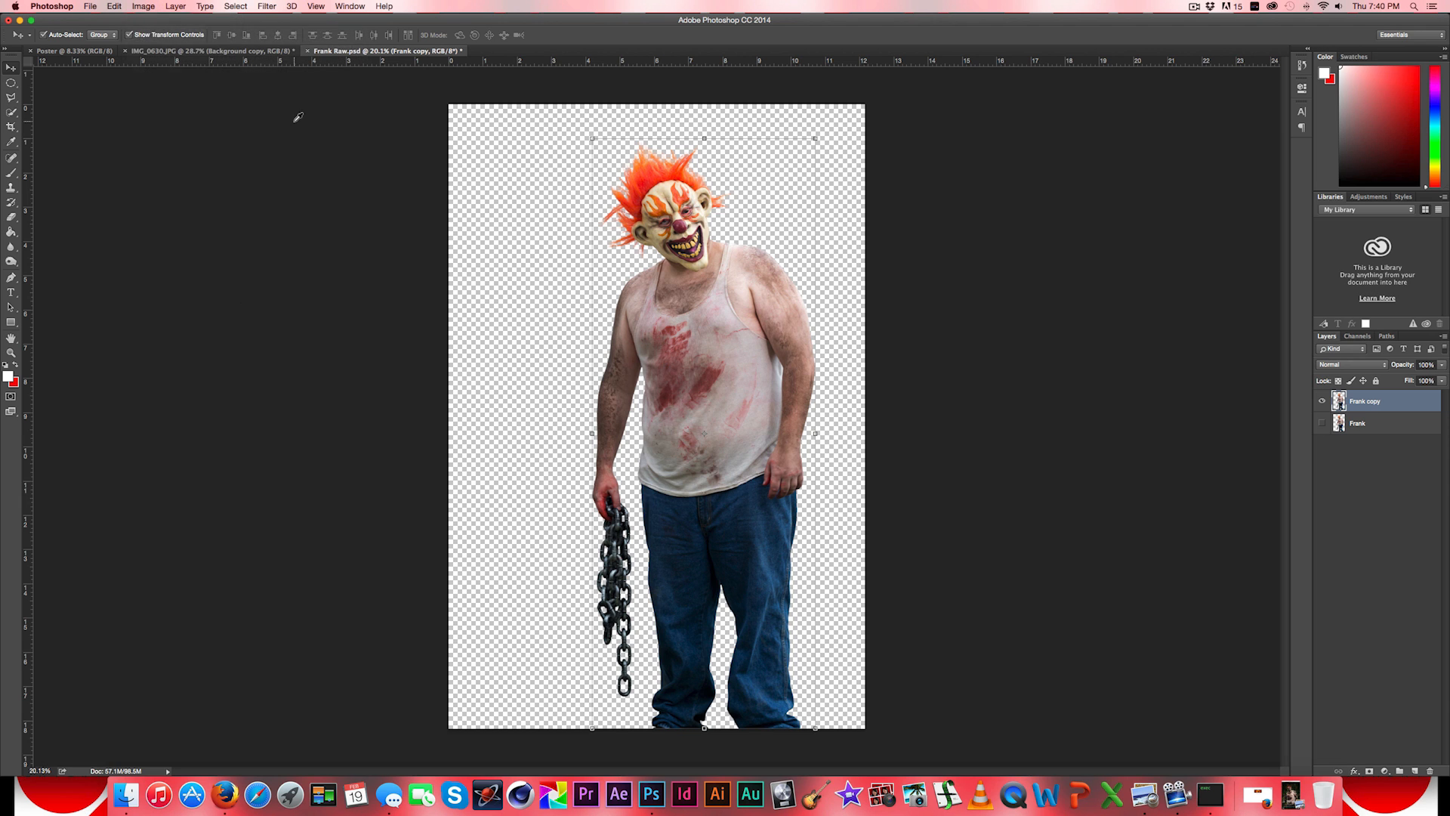
pyautogui.moveTo(752, 234); pyautogui.dragTo(1081, 198)
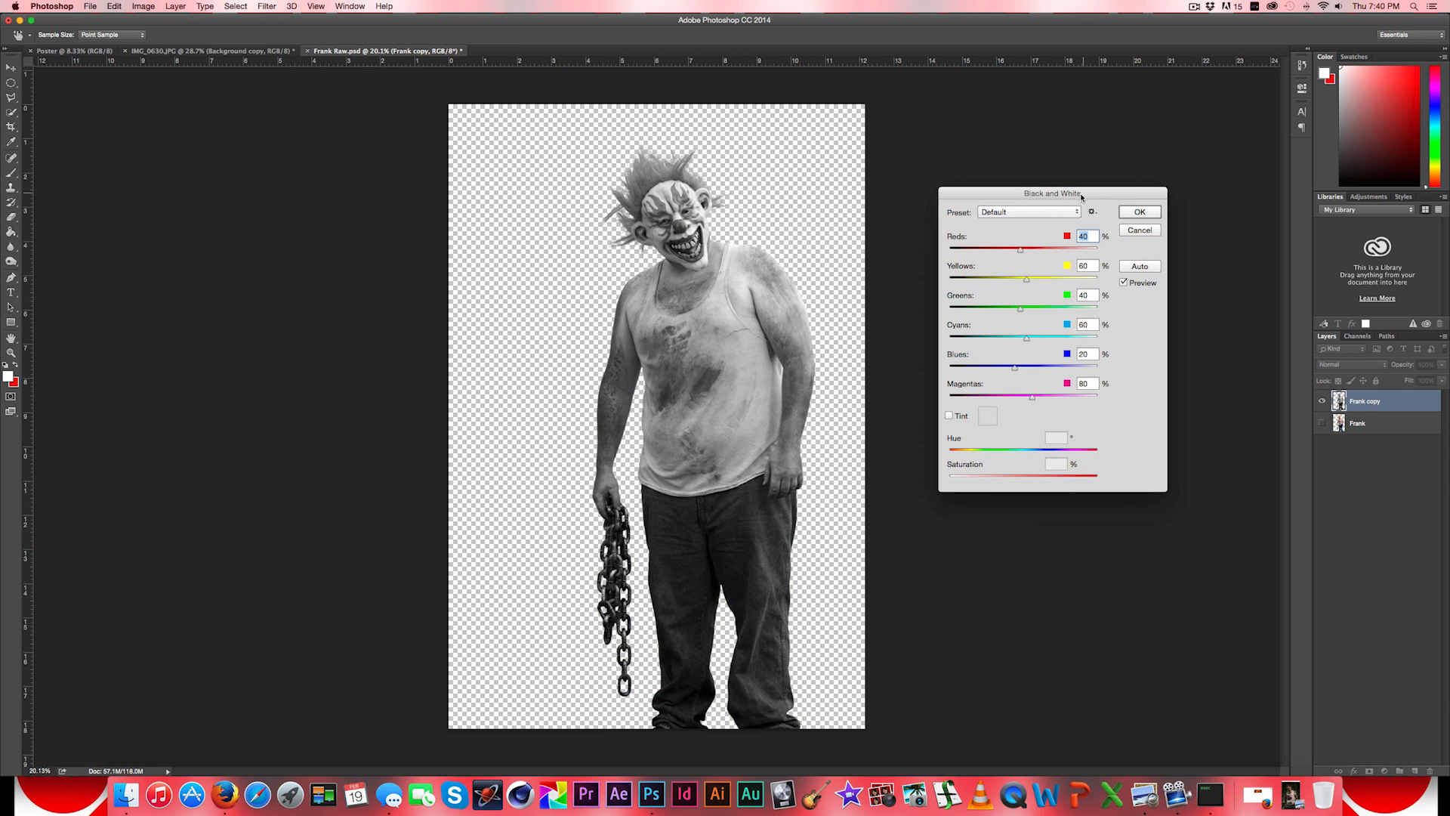
pyautogui.click(1138, 213)
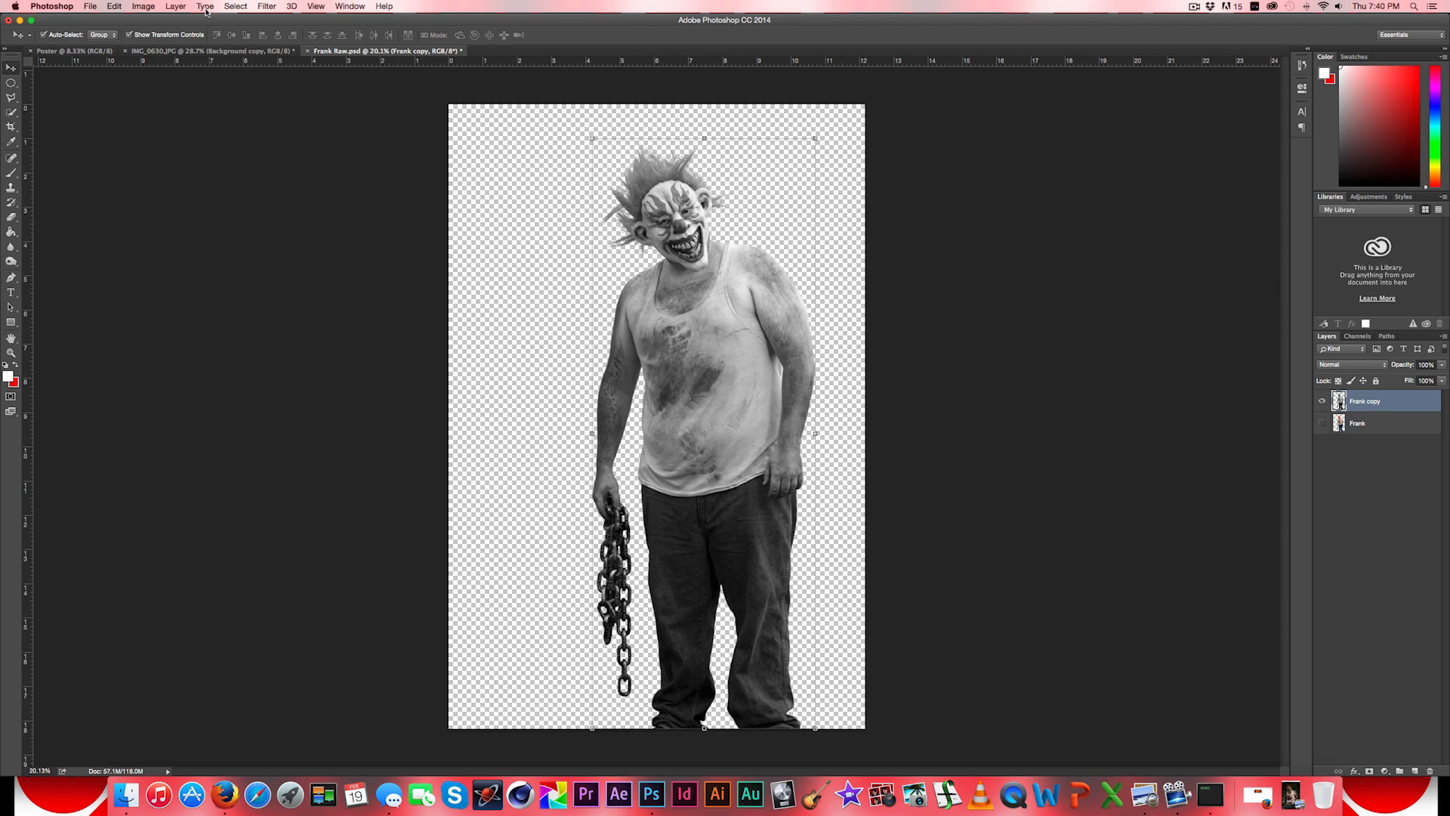
# - Invert the tones of the black-and-white Frank copy layer
pyautogui.click(142, 6)
pyautogui.moveTo(169, 42)
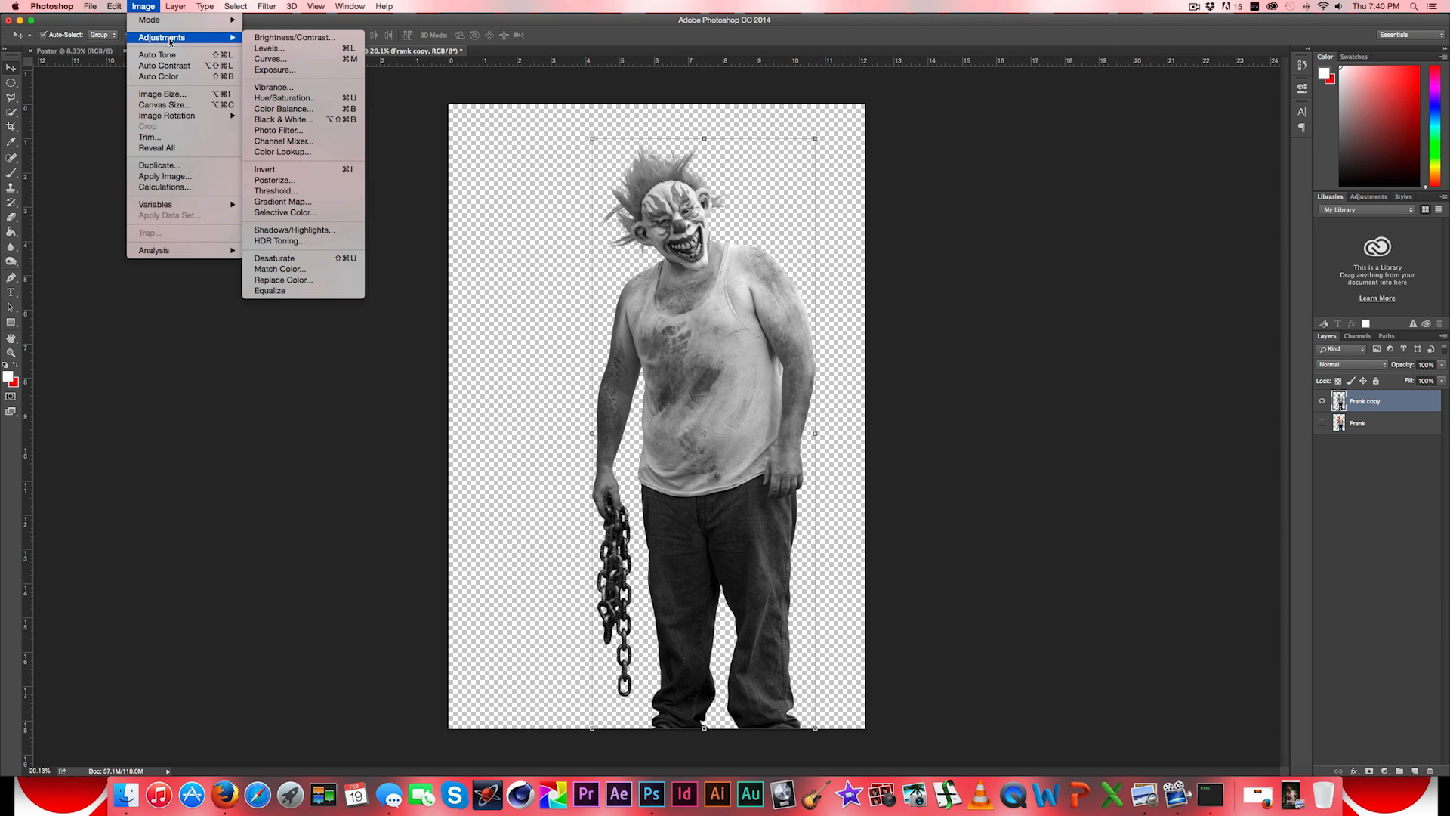
pyautogui.click(271, 171)
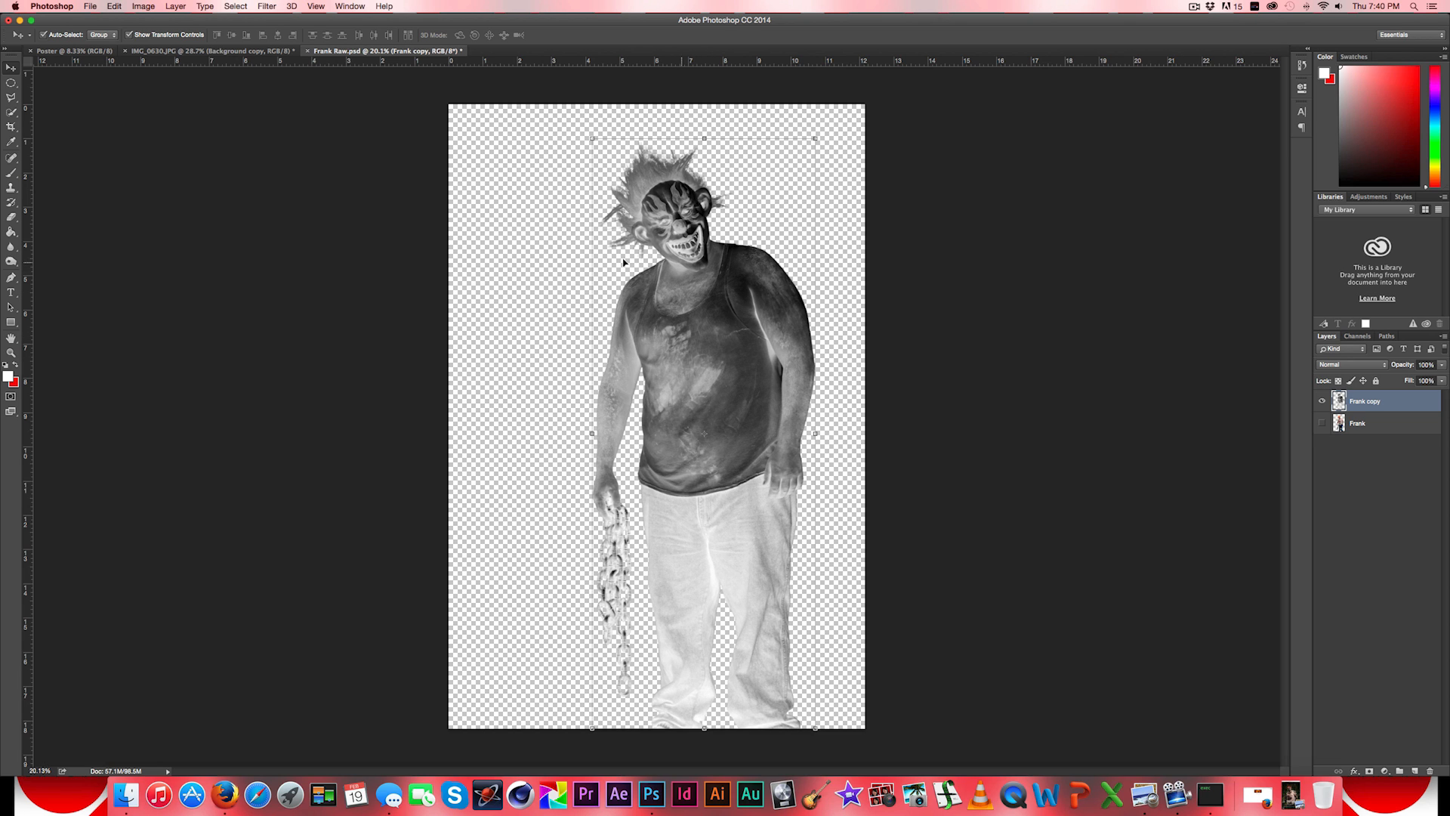
# - Darken the inverted Frank copy layer with Levels, setting the black input to 75 and the midtones to 0.93
pyautogui.click(151, 6)
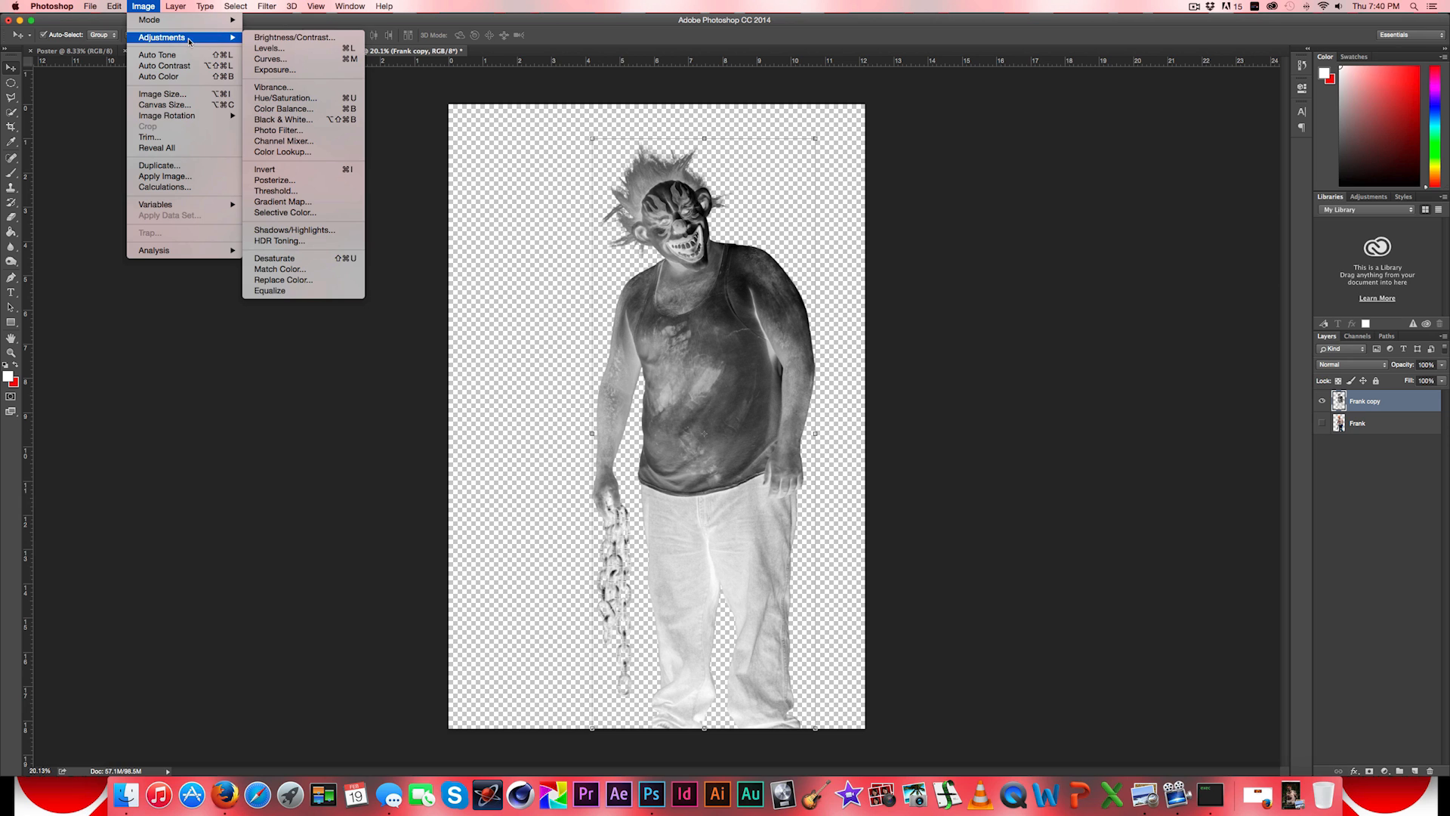
pyautogui.click(269, 48)
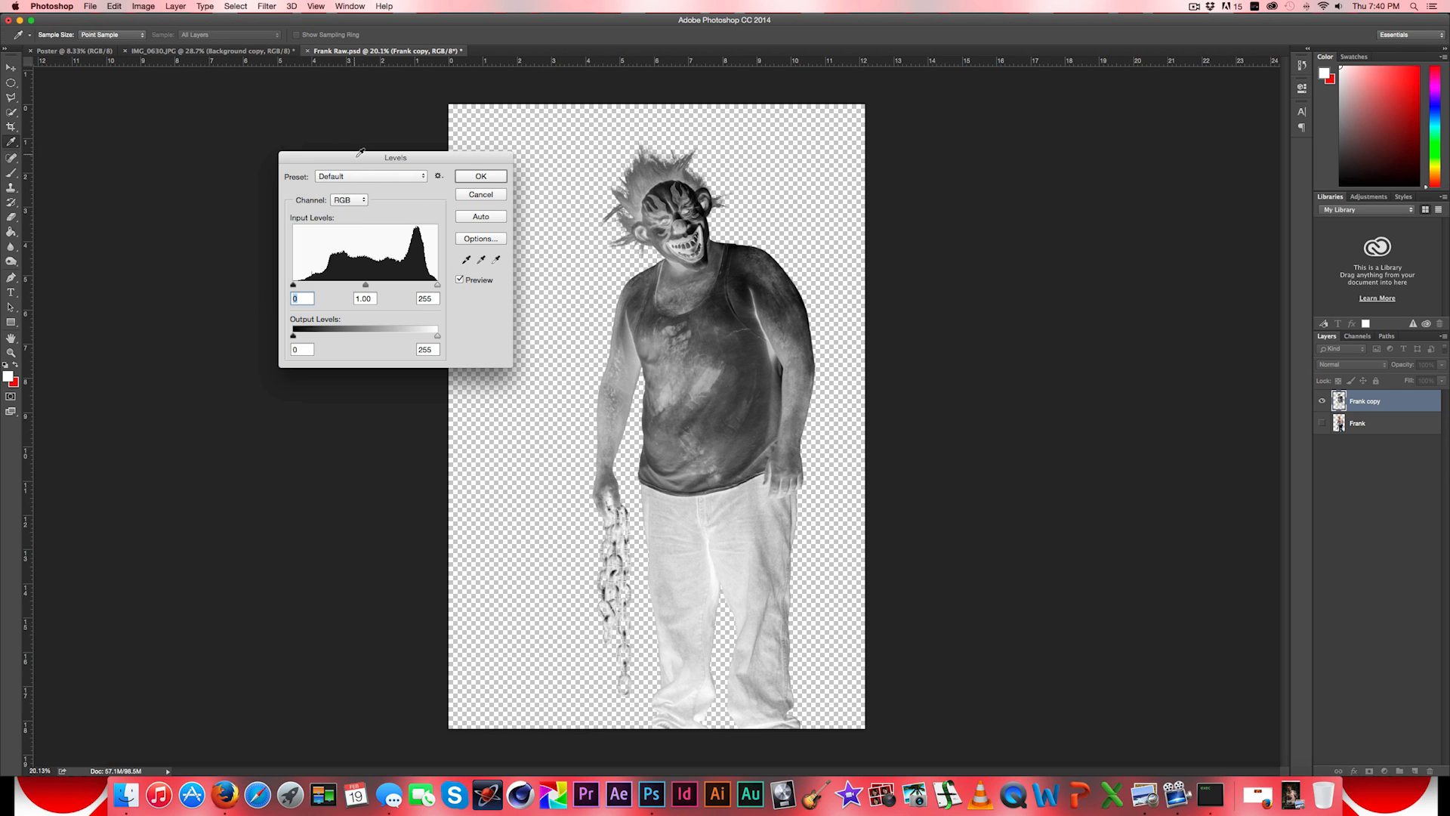
pyautogui.moveTo(355, 152); pyautogui.dragTo(993, 129)
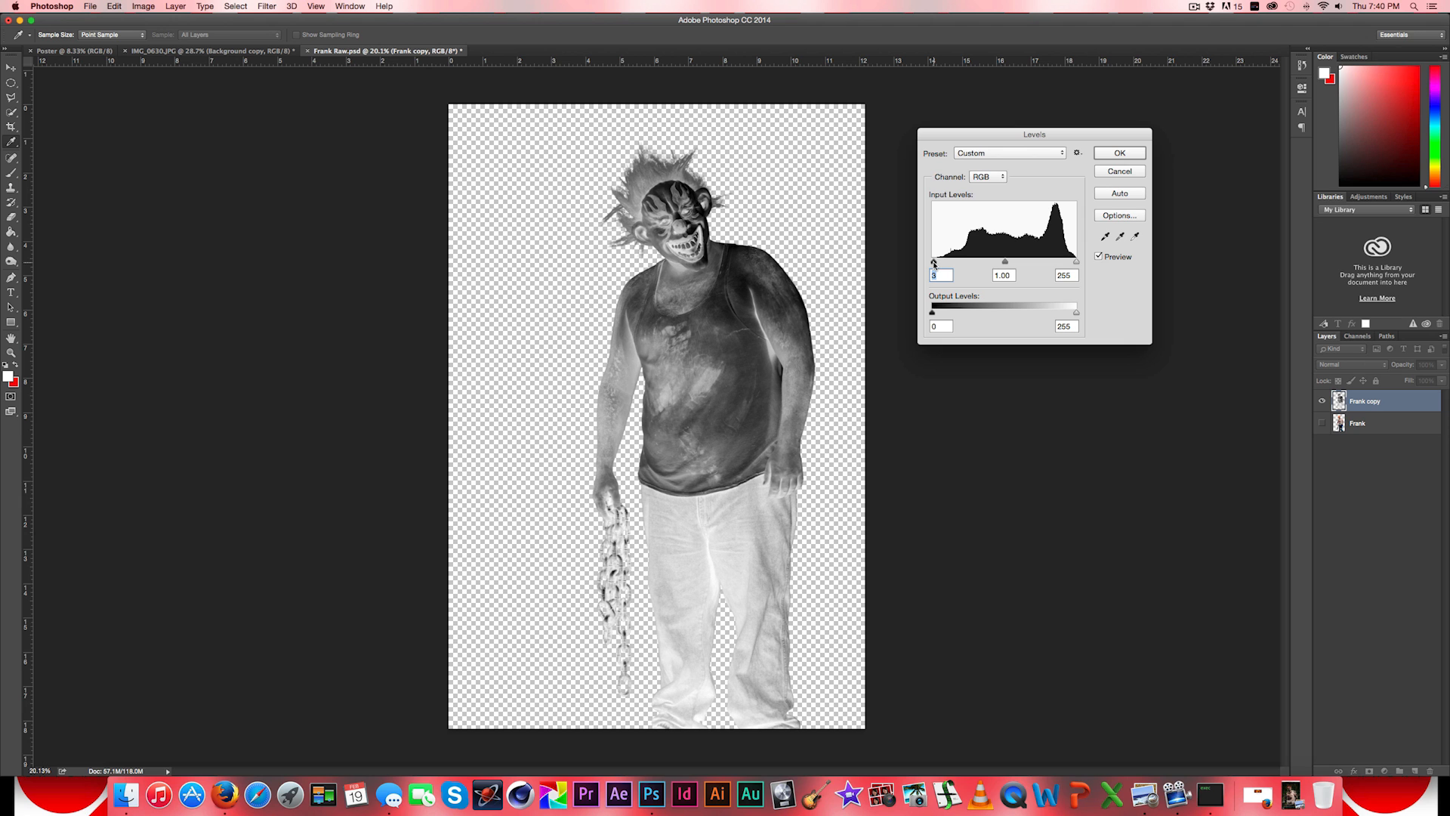
pyautogui.moveTo(933, 262); pyautogui.dragTo(992, 263)
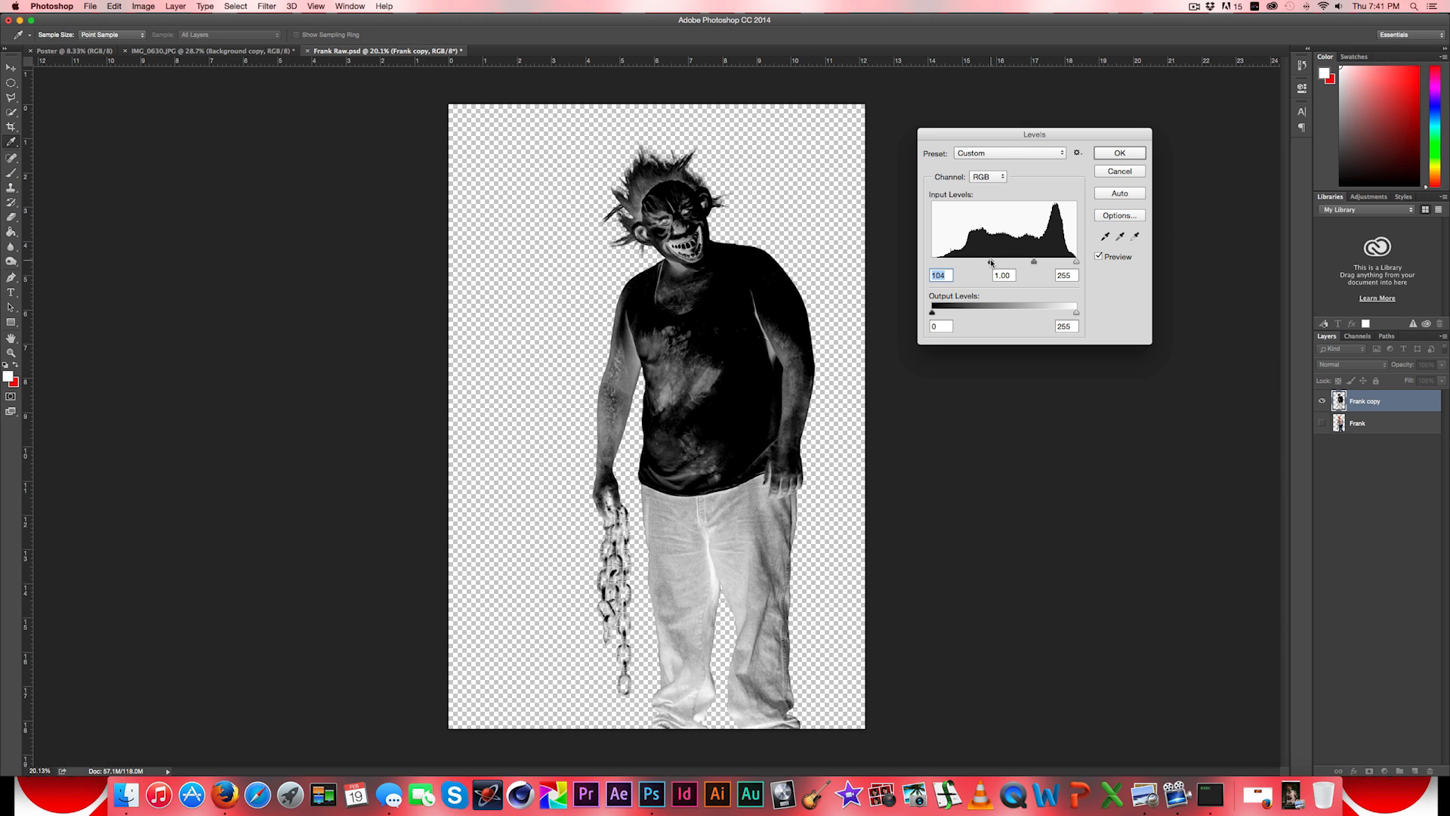
pyautogui.moveTo(991, 263)
pyautogui.mouseDown()
pyautogui.moveTo(1055, 262)
pyautogui.moveTo(964, 263)
pyautogui.moveTo(980, 263)
pyautogui.mouseUp()
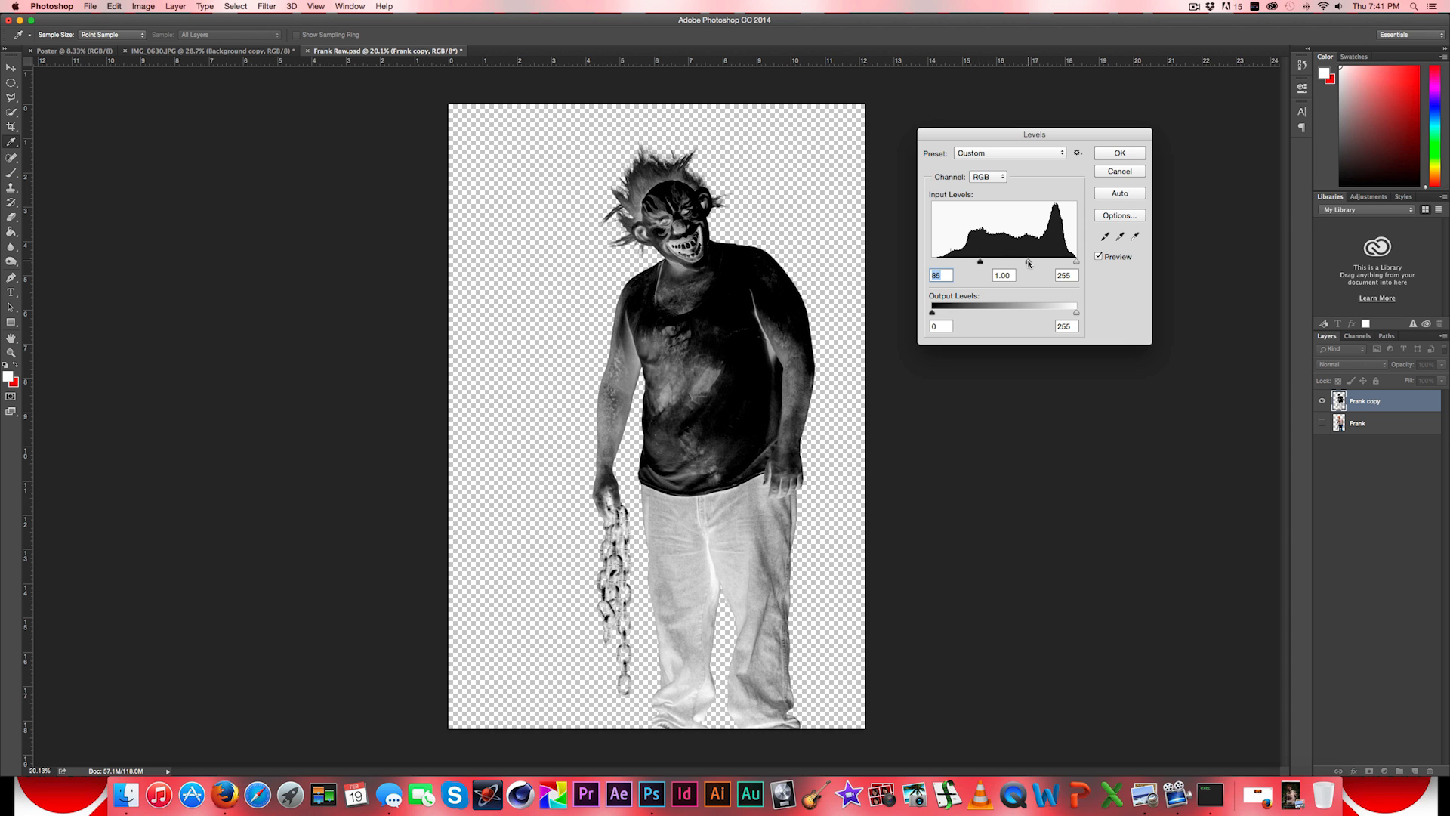
pyautogui.moveTo(1025, 263); pyautogui.dragTo(1017, 263)
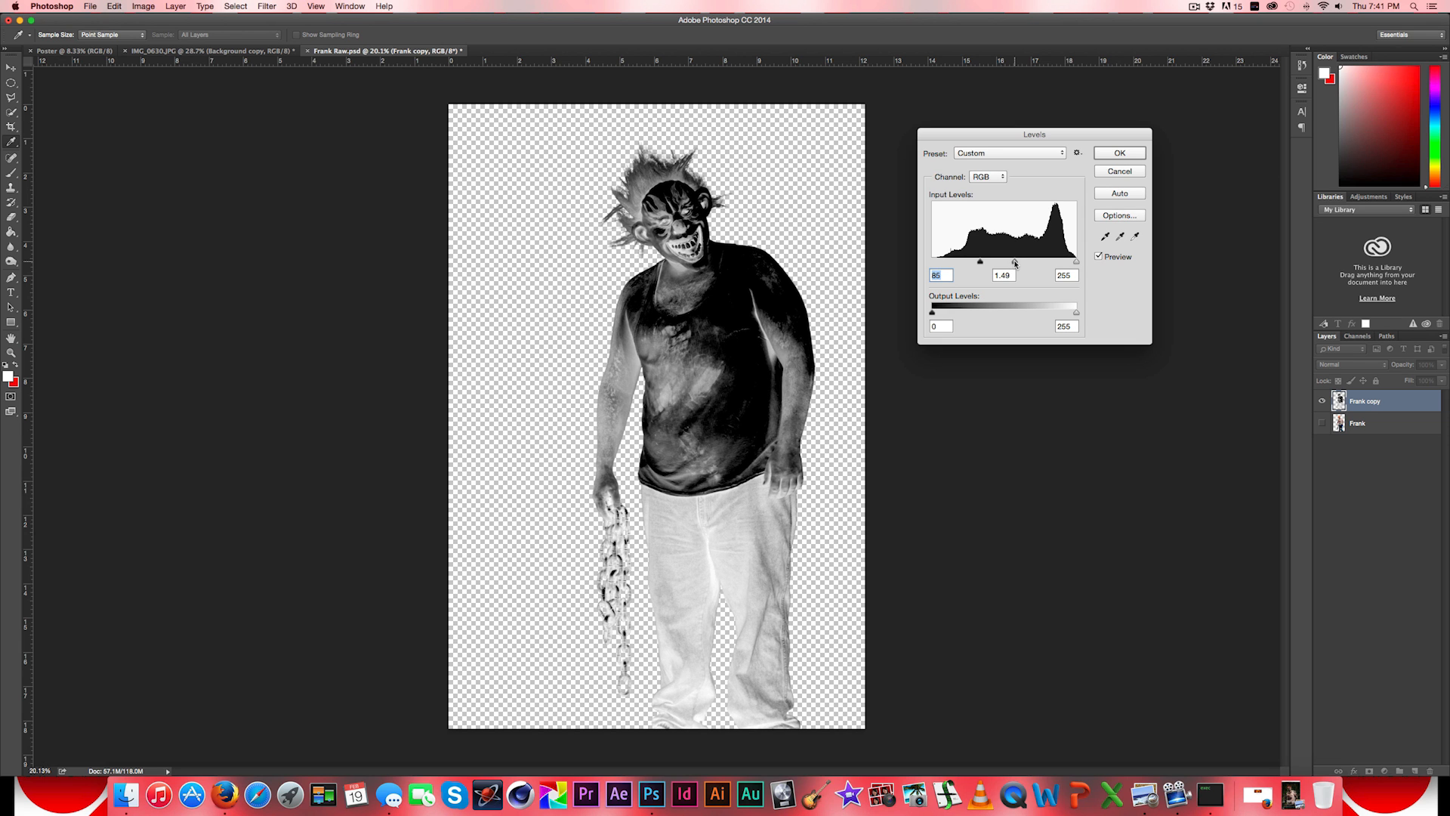
pyautogui.moveTo(1015, 263)
pyautogui.mouseDown()
pyautogui.moveTo(1048, 262)
pyautogui.moveTo(1030, 263)
pyautogui.mouseUp()
pyautogui.press('Tab')
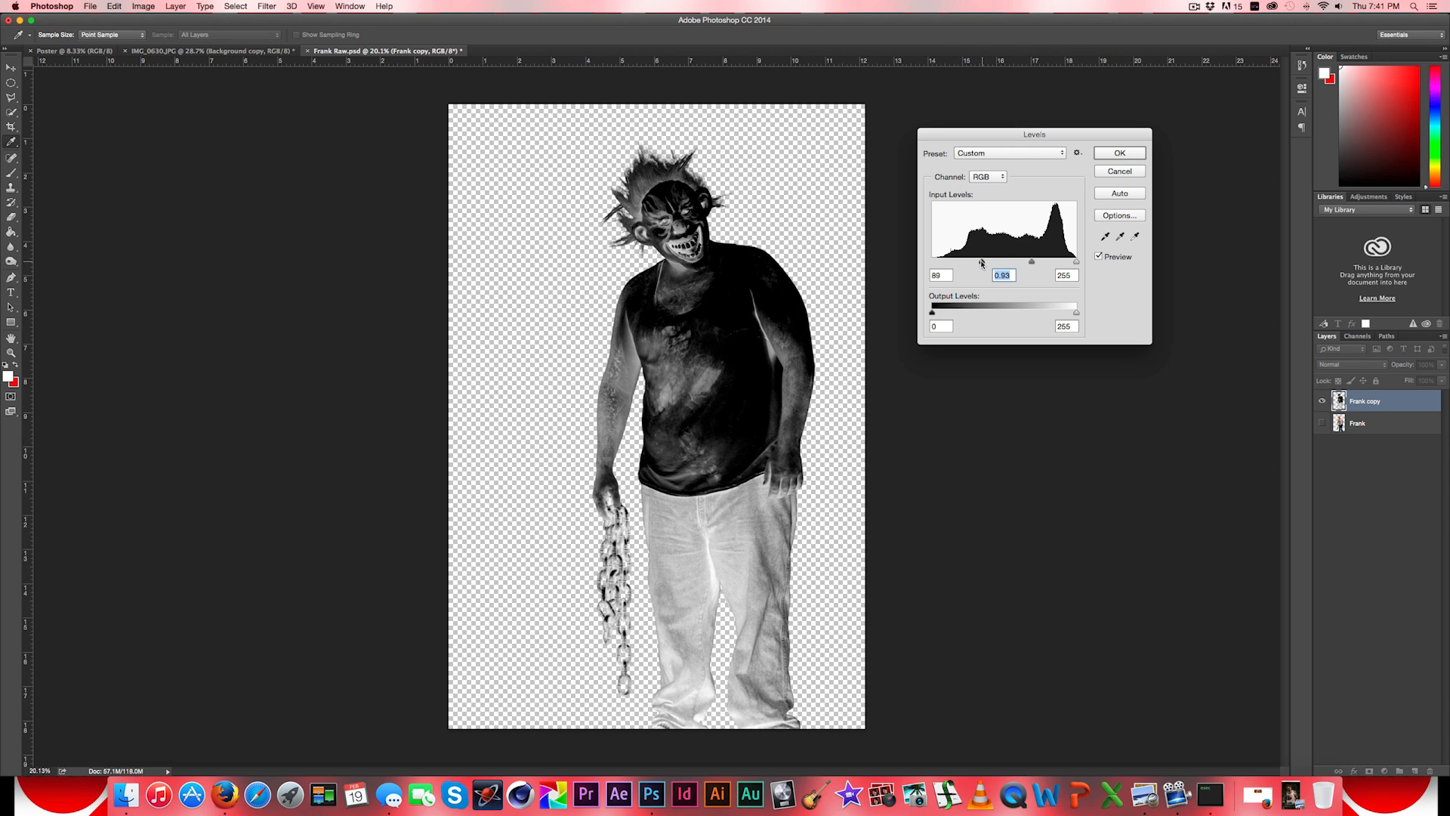
pyautogui.moveTo(980, 262); pyautogui.dragTo(974, 263)
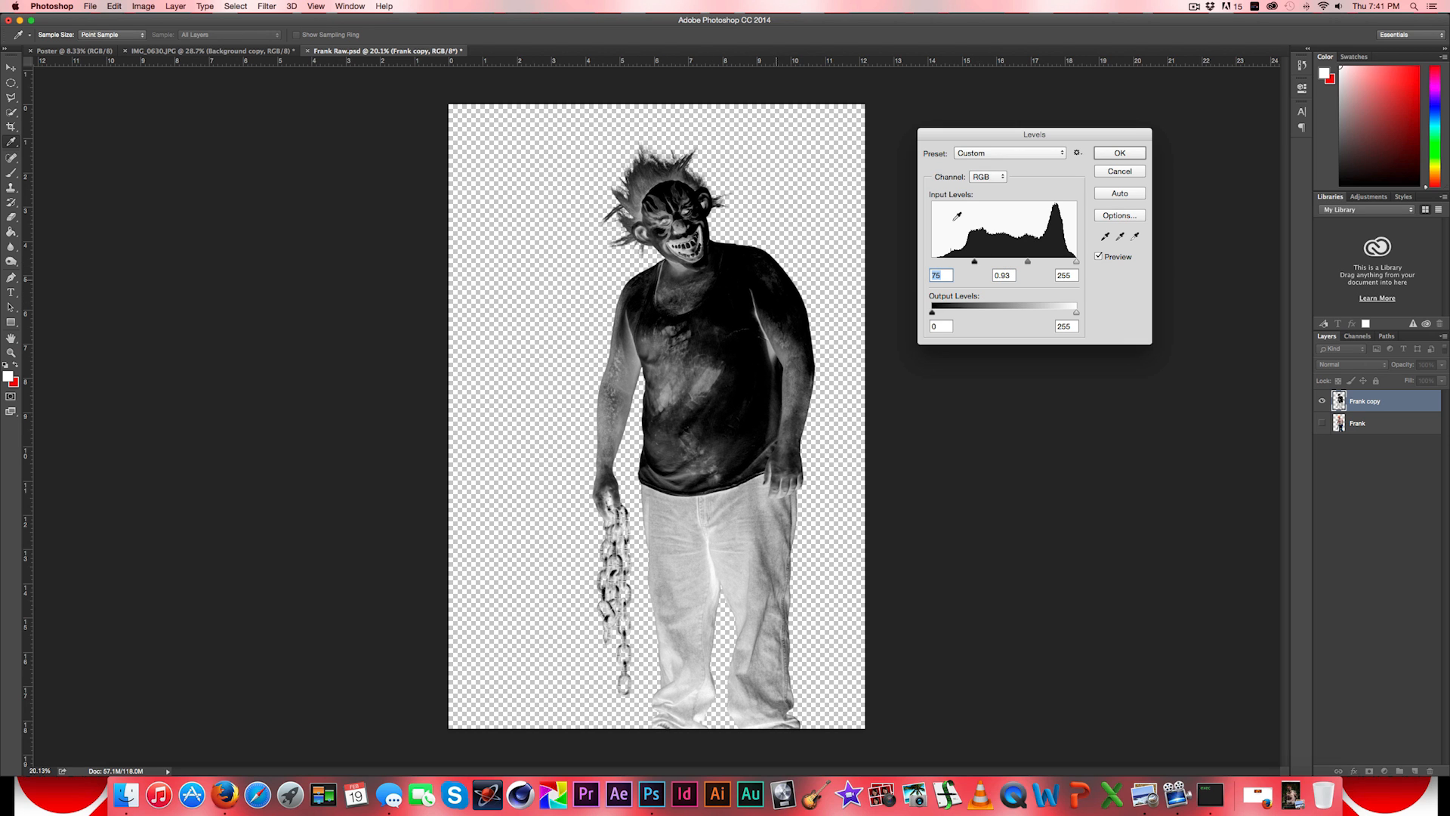
pyautogui.click(1121, 154)
pyautogui.press('v')
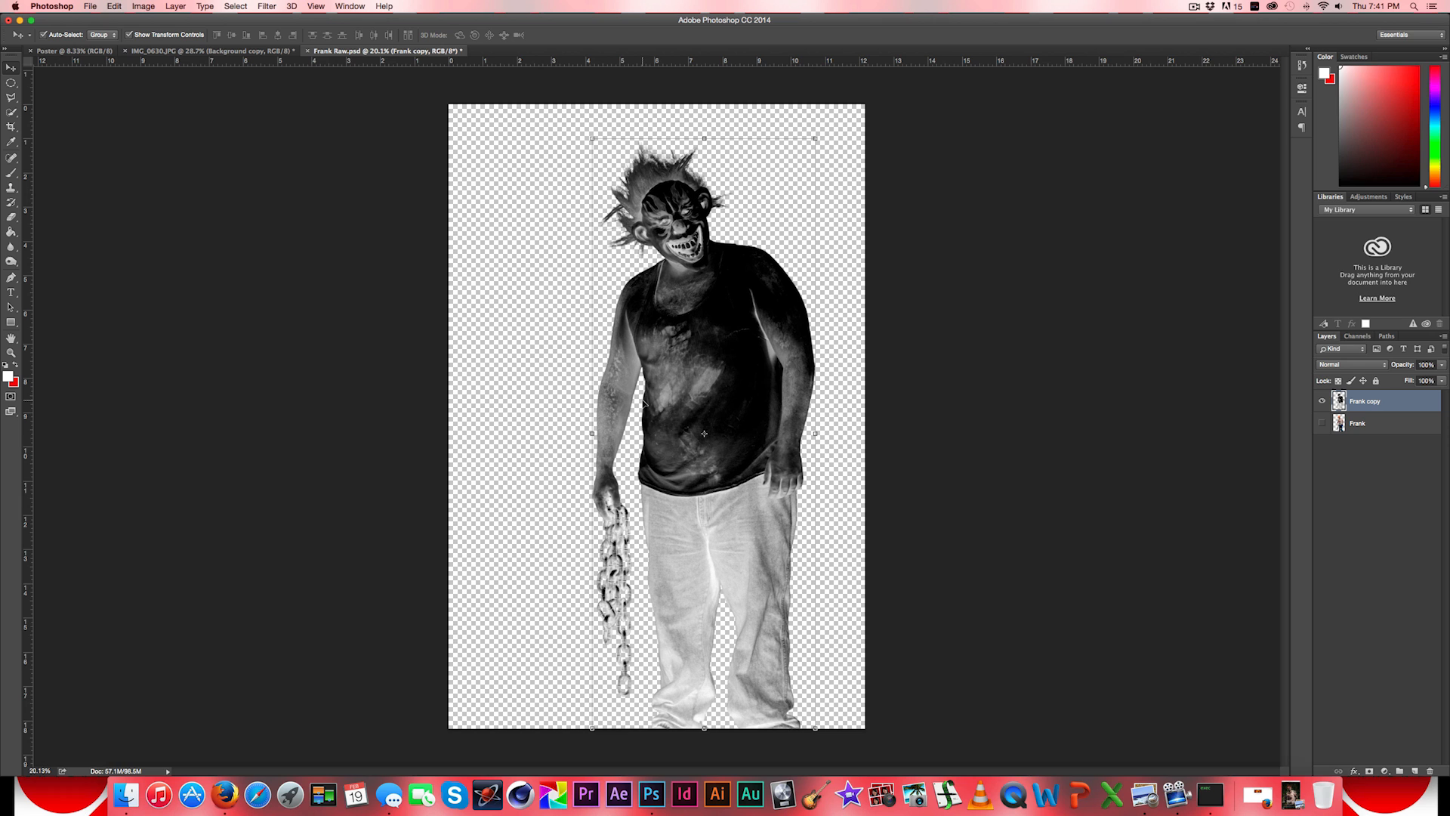
# - Invert the Frank copy layer back to positive black-and-white tones
pyautogui.click(148, 7)
pyautogui.moveTo(185, 38)
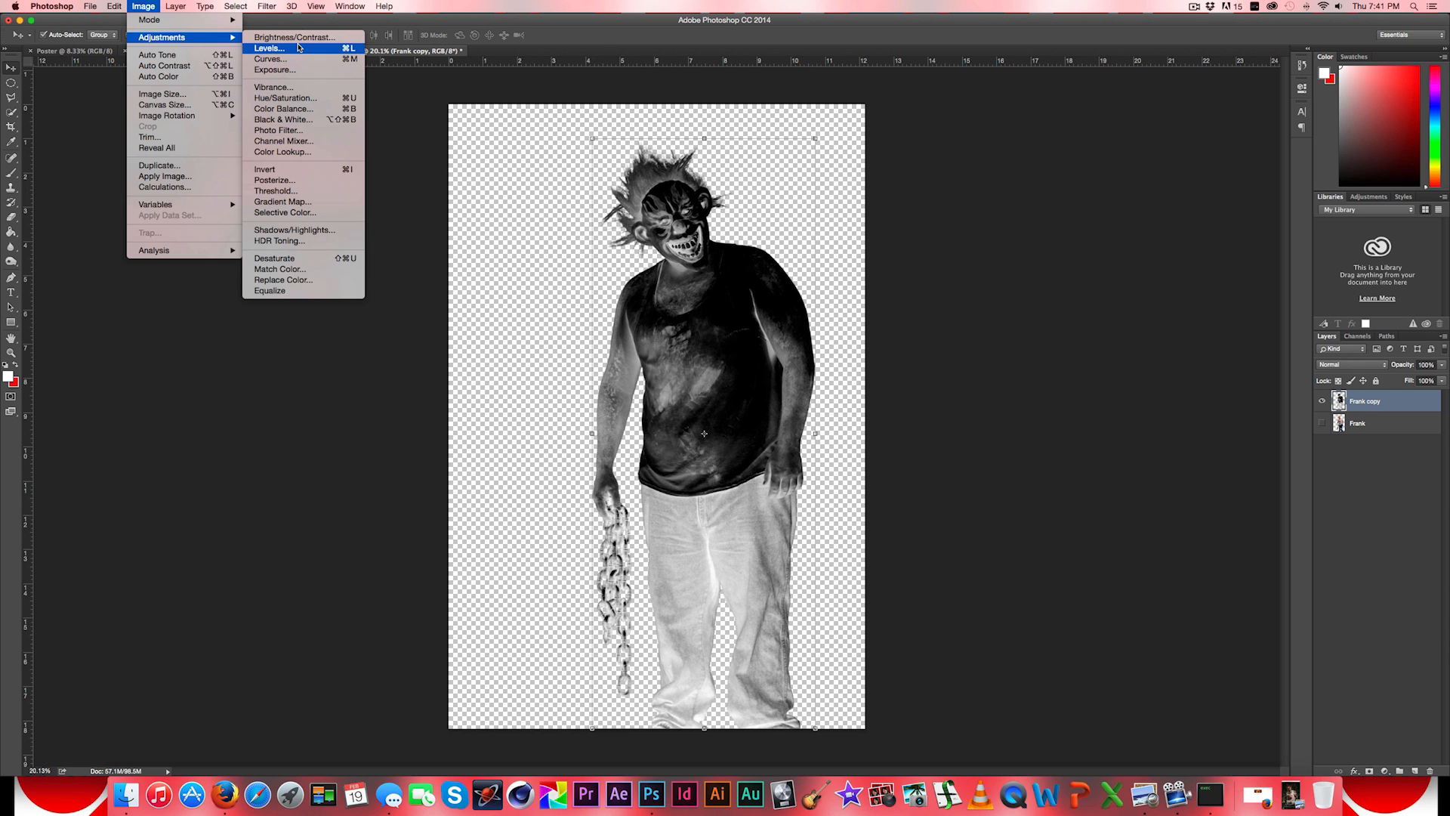
pyautogui.click(308, 169)
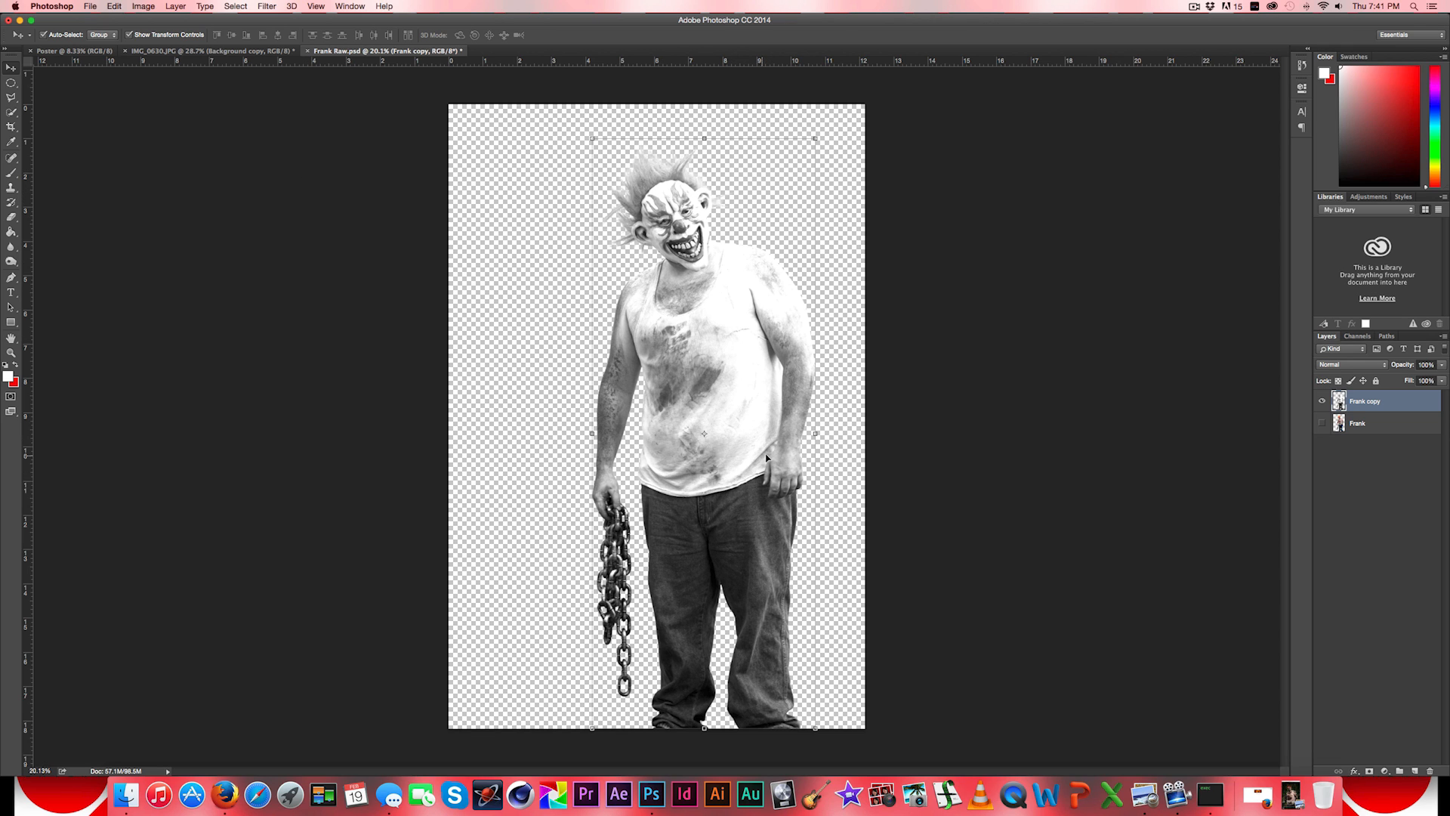
# - Show the original Frank layer and set the Frank copy layer's blend mode to Multiply
pyautogui.click(1322, 424)
pyautogui.click(1343, 366)
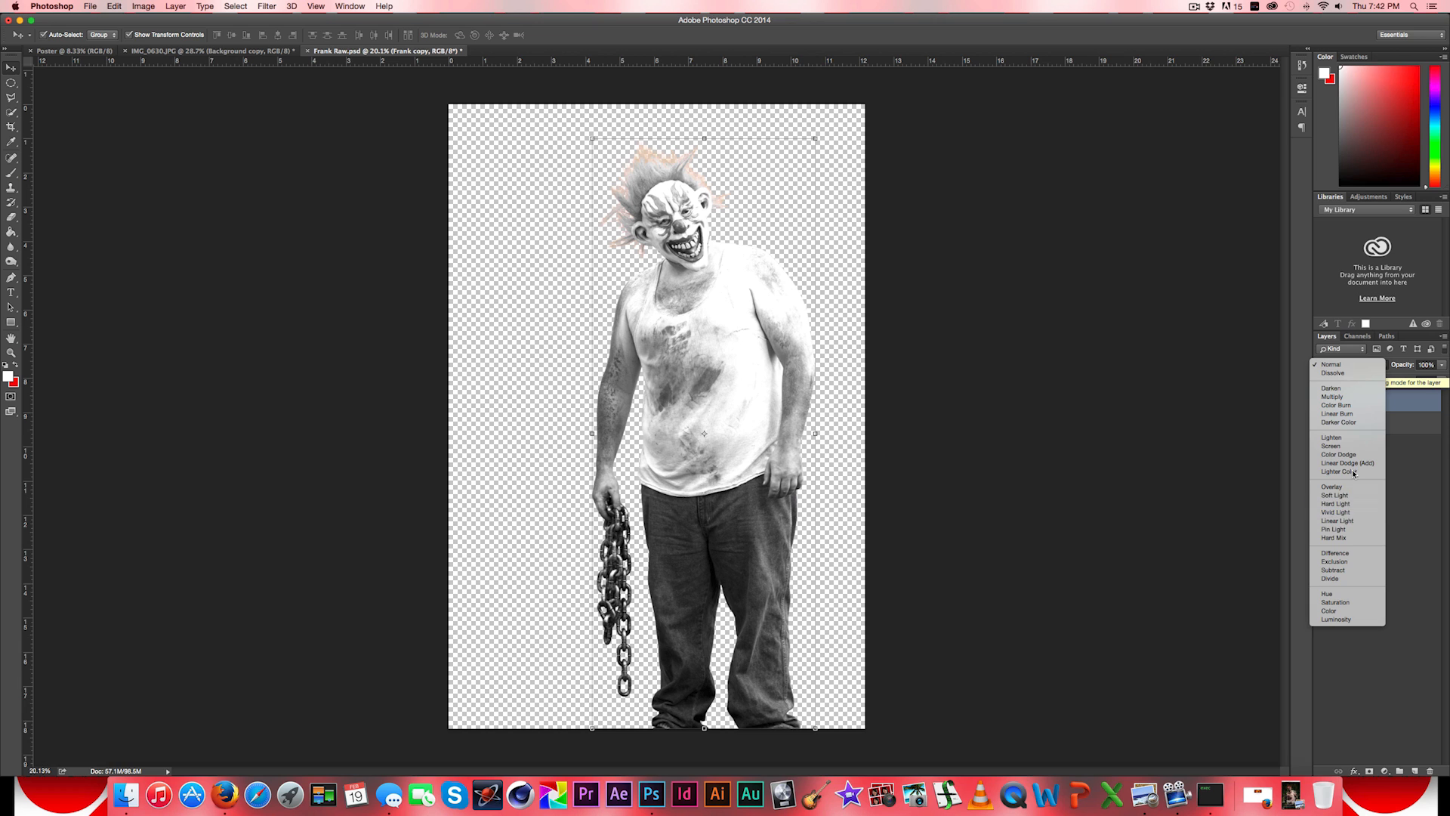
pyautogui.click(1334, 397)
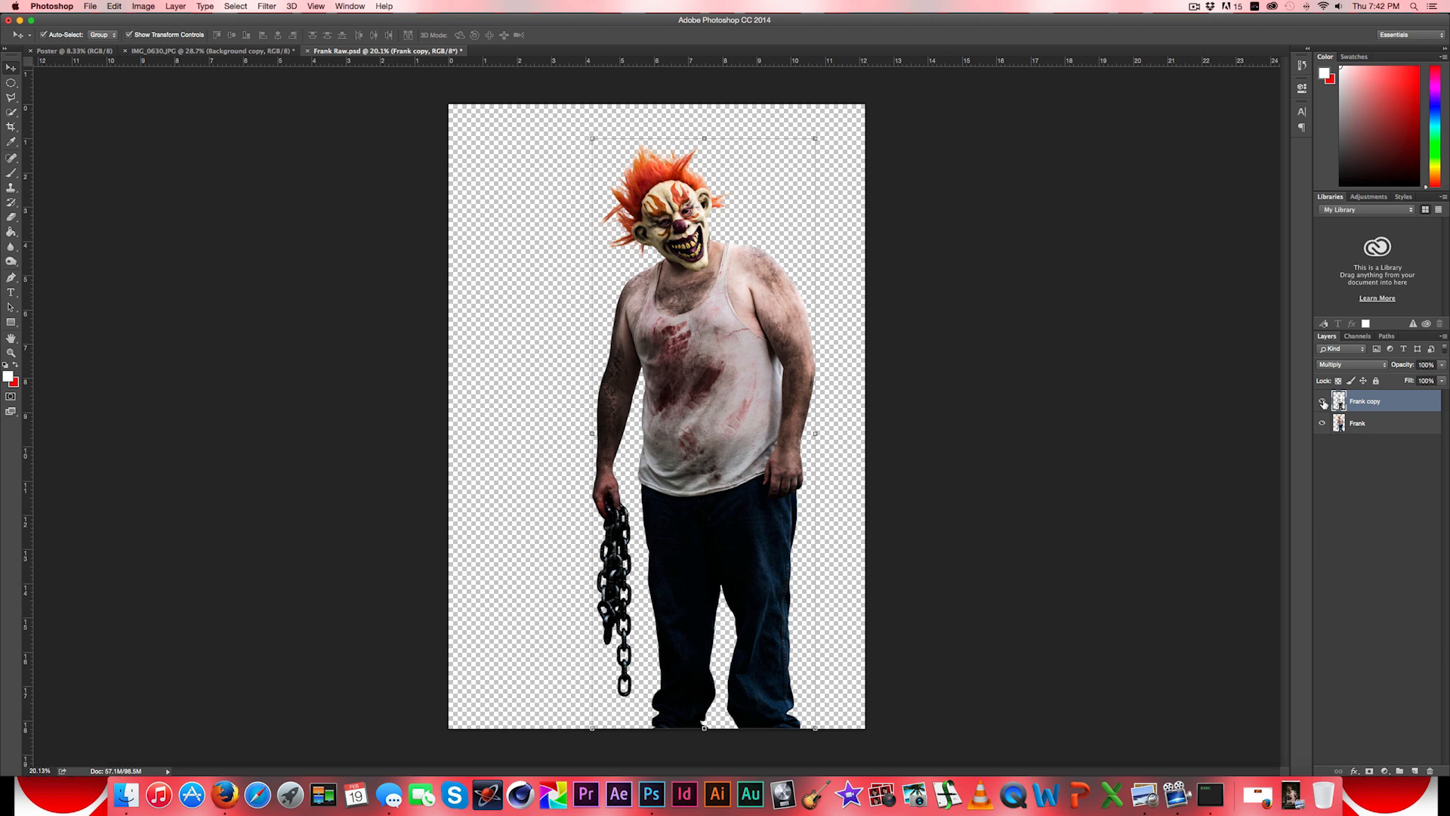
# - Compare the figure with and without the multiplied Frank copy layer
pyautogui.click(1322, 401)
pyautogui.click(1322, 402)
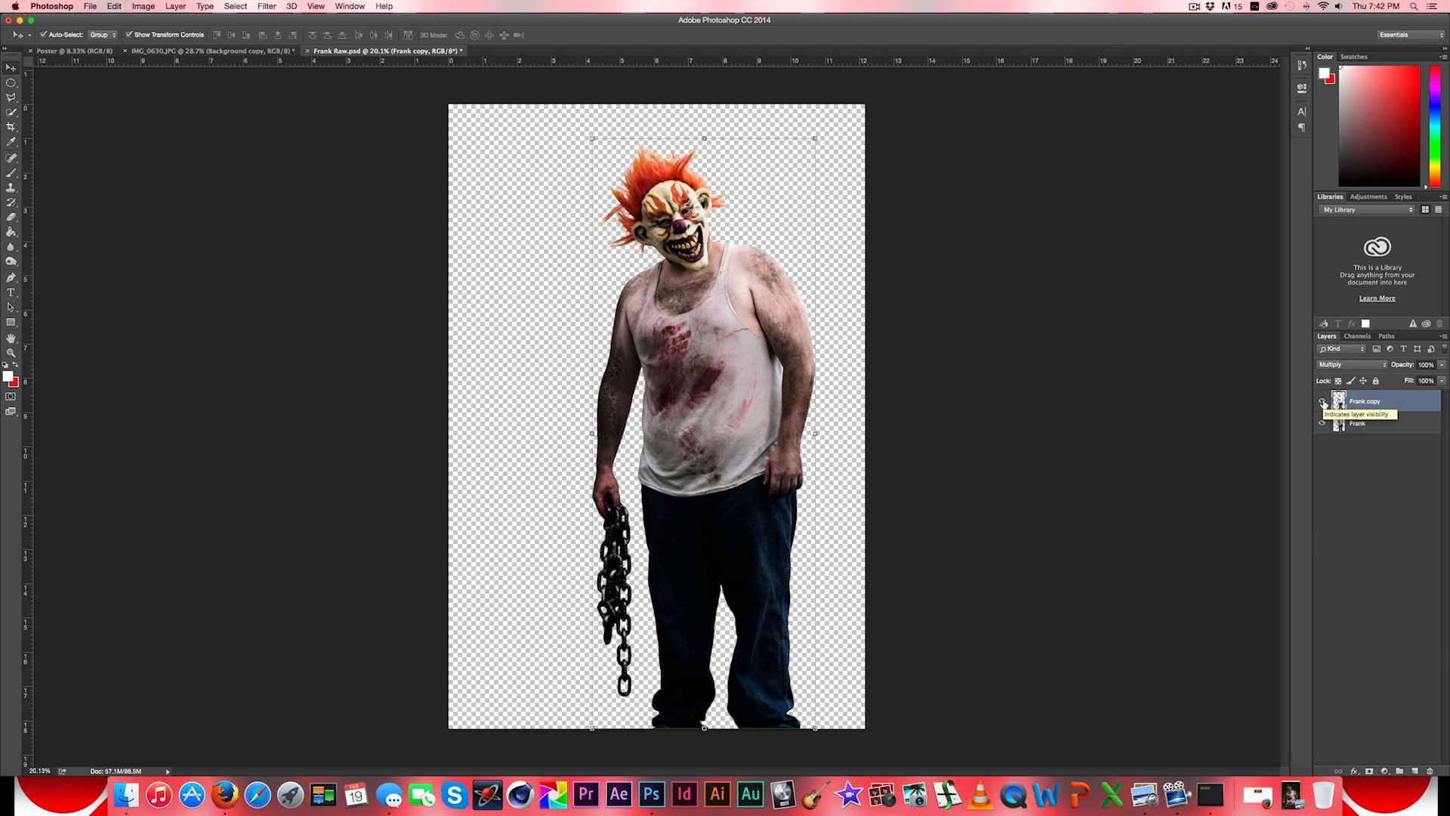
pyautogui.click(1323, 402)
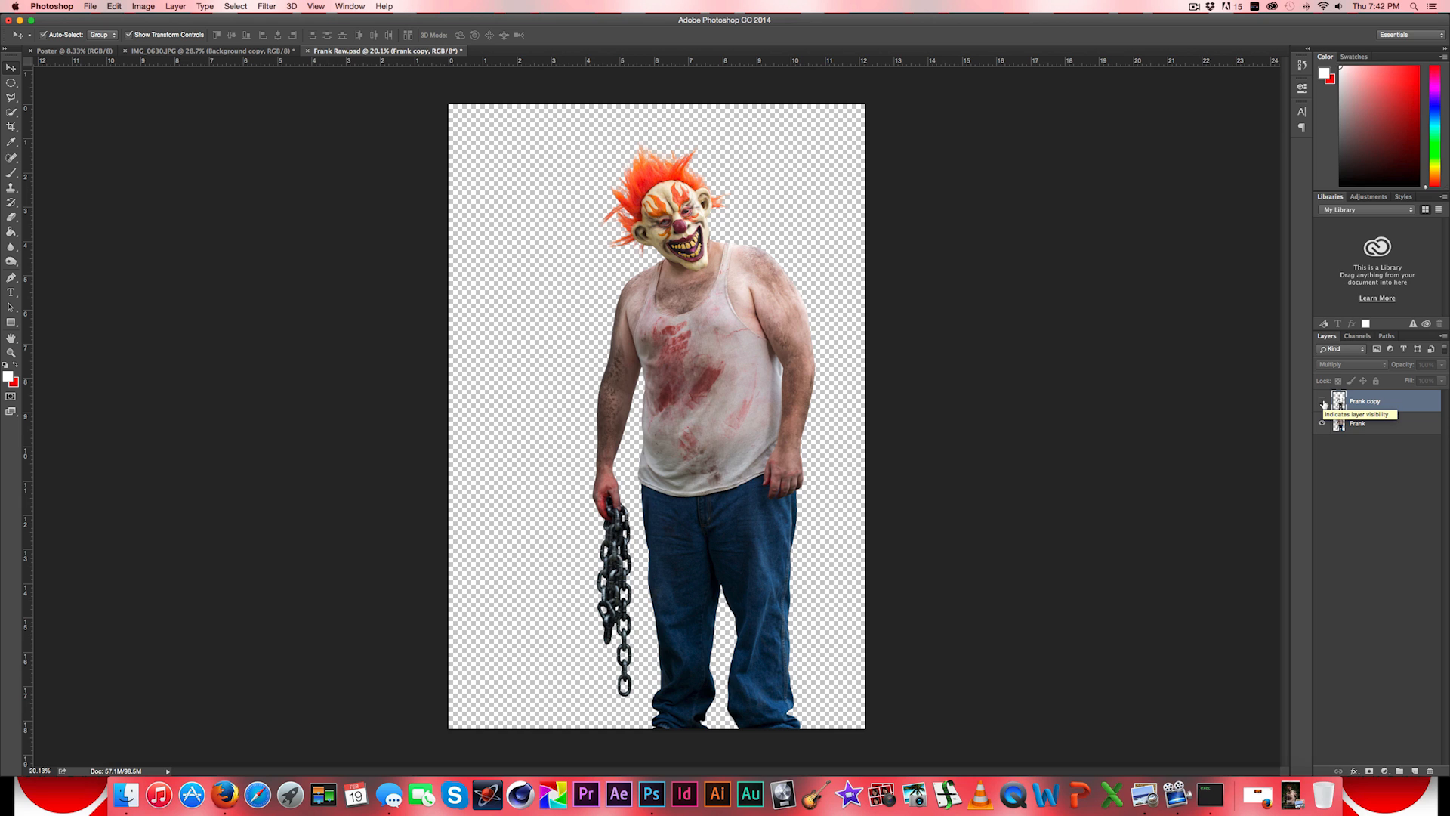
pyautogui.click(1322, 401)
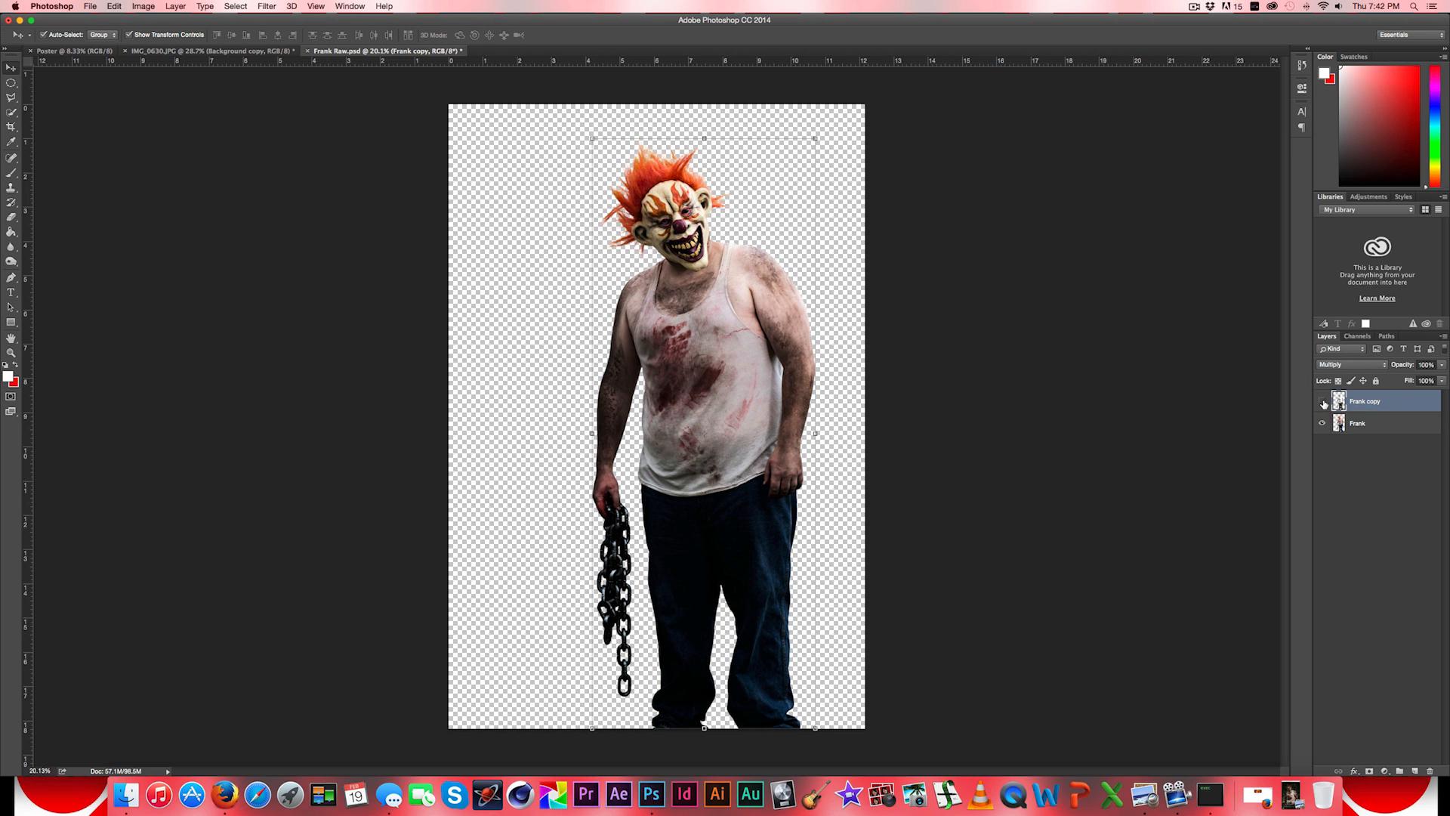
pyautogui.click(1322, 402)
pyautogui.click(1322, 402)
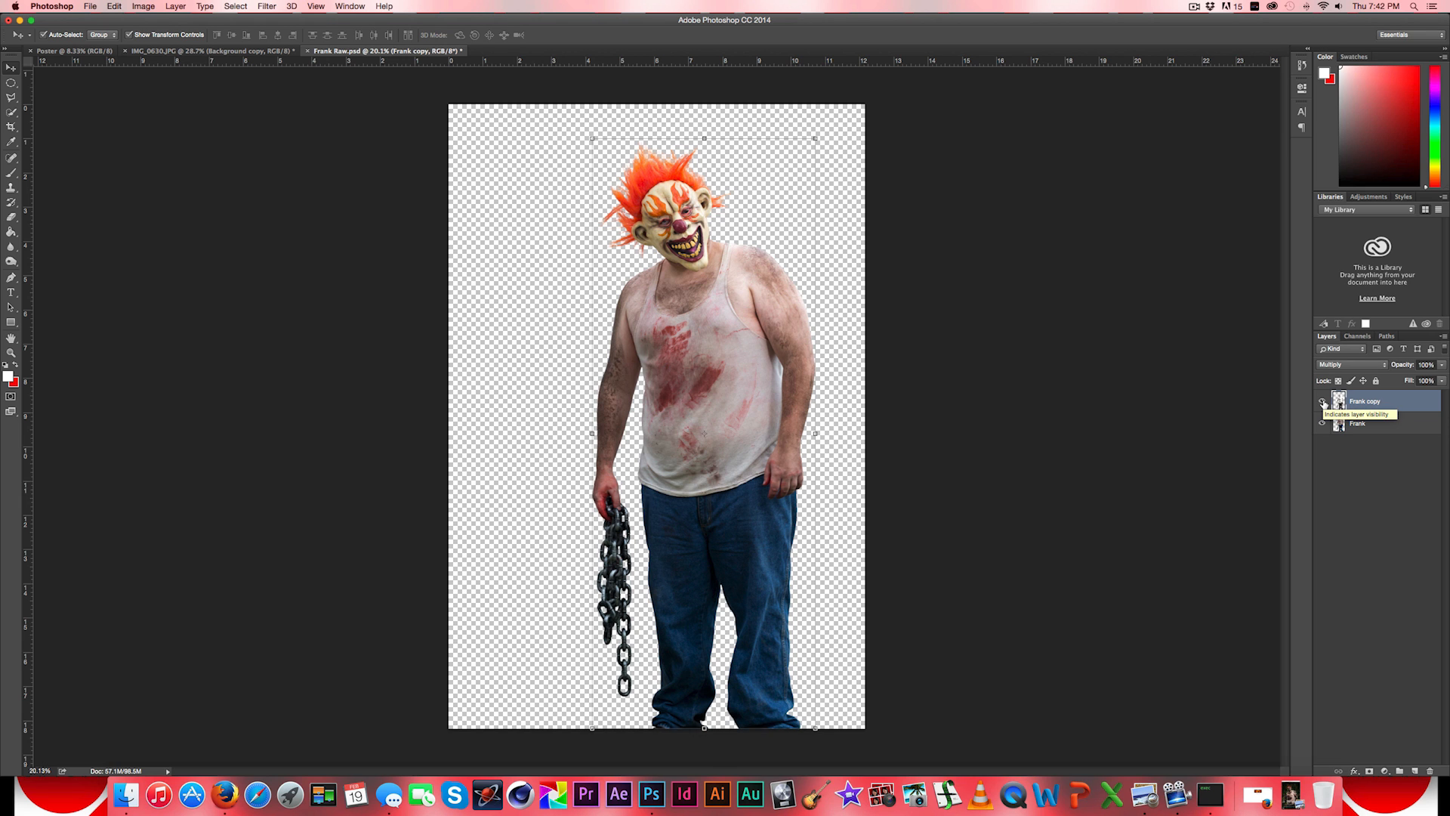
pyautogui.click(1322, 402)
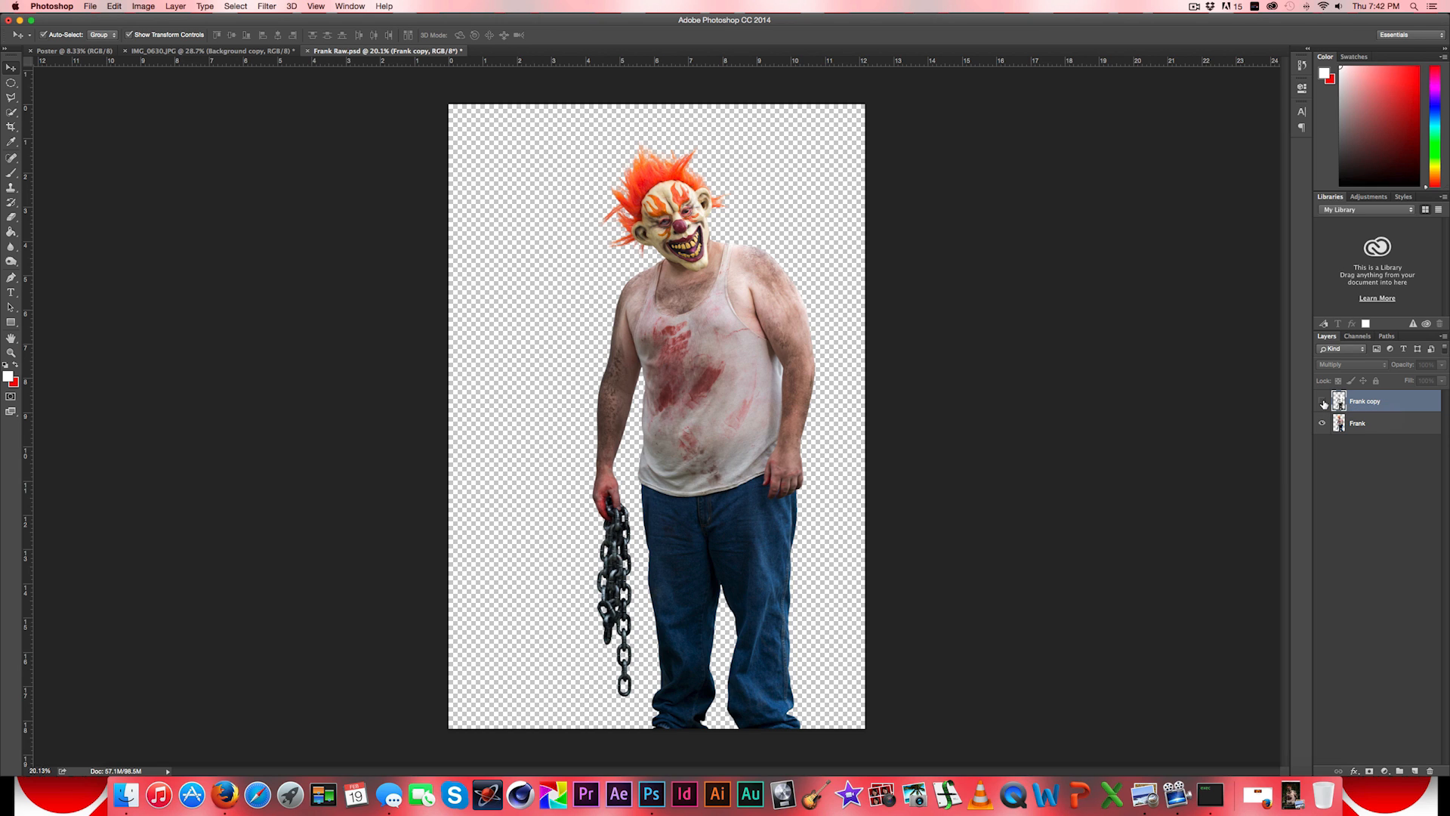
pyautogui.click(1322, 402)
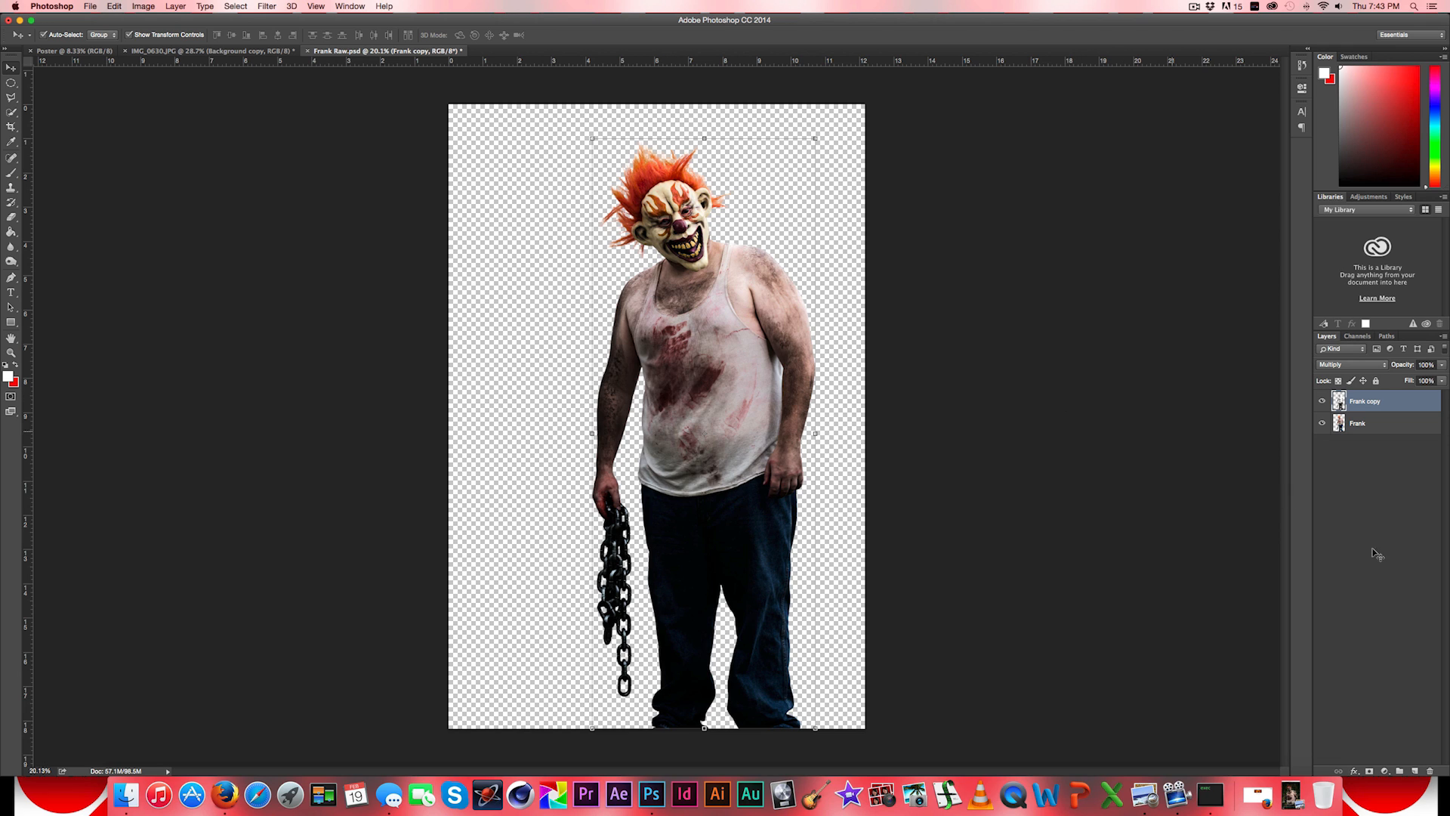
pyautogui.click(1371, 771)
pyautogui.click(1371, 771)
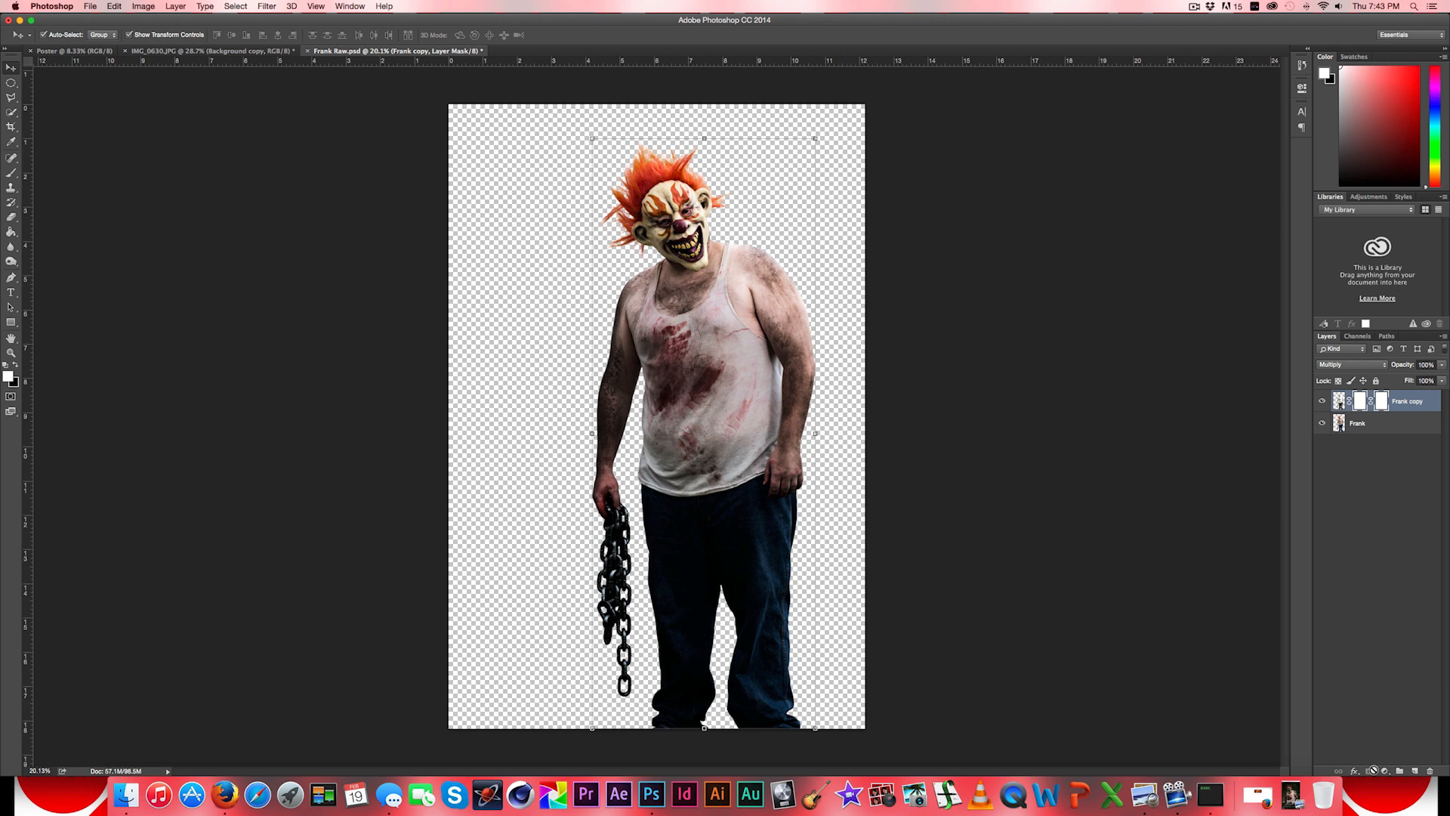
pyautogui.press('super+z')
pyautogui.press('super+z')
pyautogui.press('super+z')
pyautogui.click(114, 6)
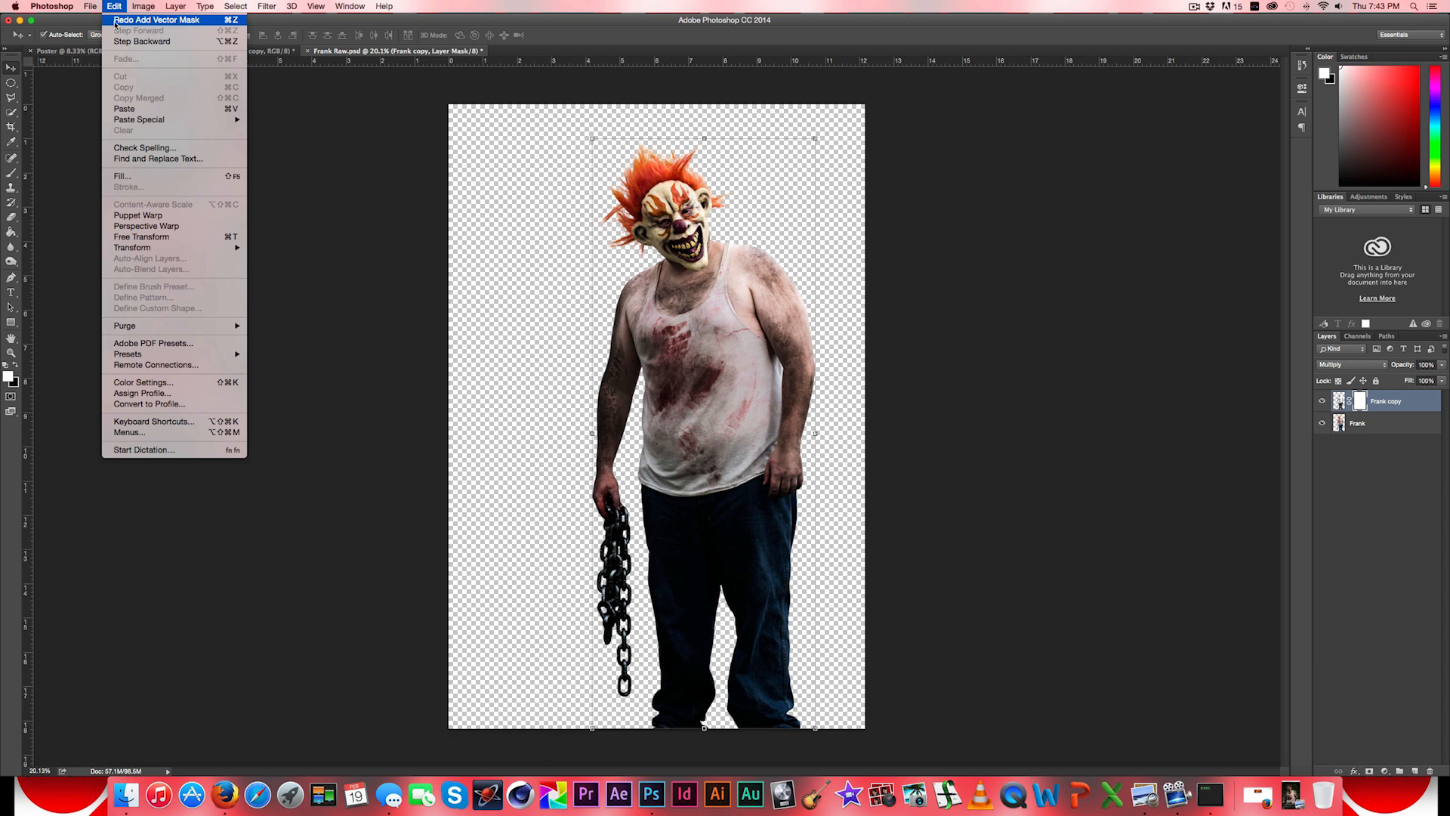
pyautogui.click(124, 41)
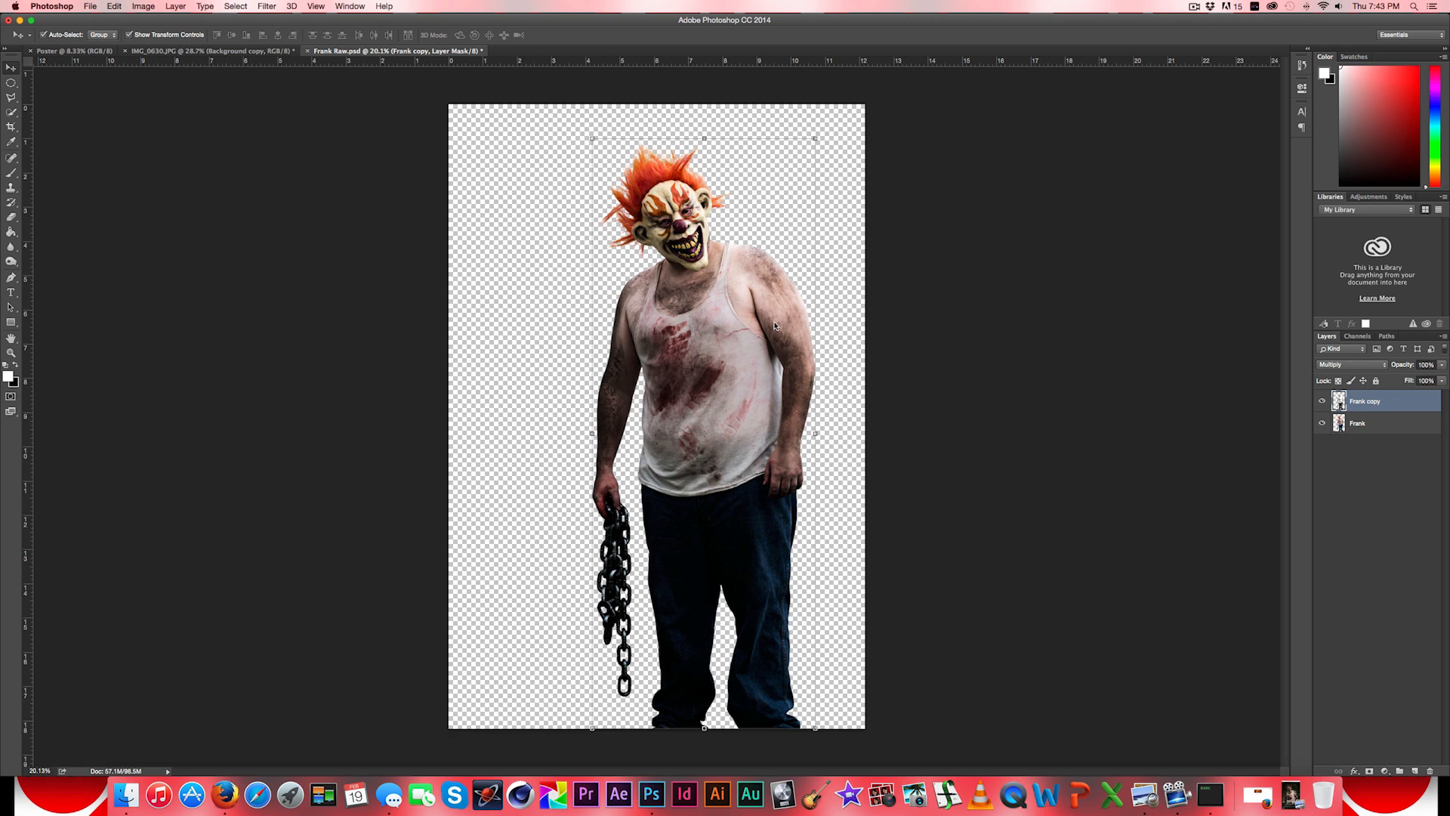
# - Add two empty layers above Frank copy, naming the upper one White and the lower one Black
pyautogui.click(1416, 771)
pyautogui.click(1416, 771)
pyautogui.doubleClick(1361, 401)
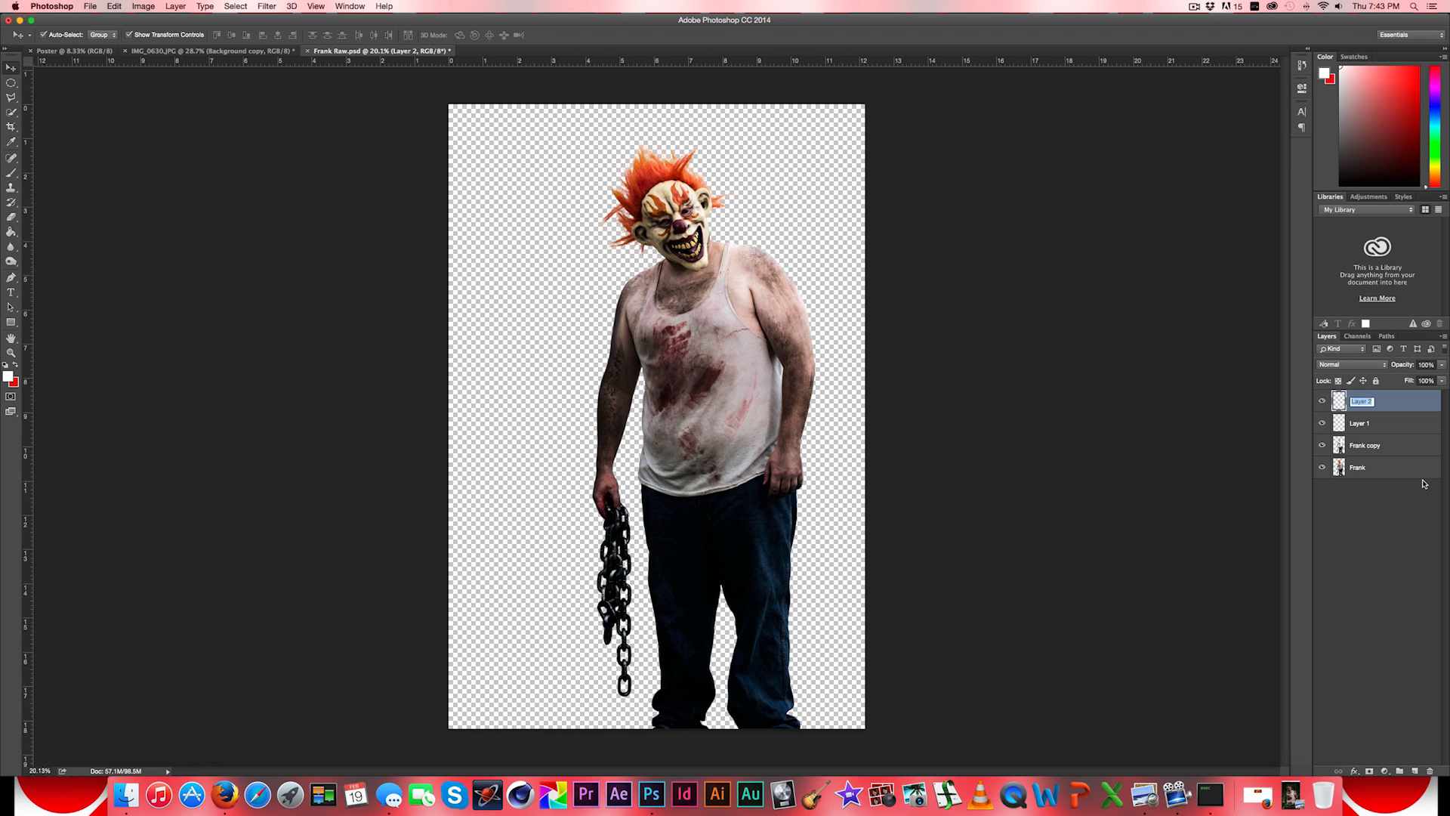
pyautogui.press('shift')
pyautogui.write('White')
pyautogui.press('Return')
pyautogui.doubleClick(1359, 423)
pyautogui.press('shift')
pyautogui.write('Black')
pyautogui.press('Return')
# - Select the White layer and set up a soft white Brush at 15% opacity and 20% flow
pyautogui.click(1384, 401)
pyautogui.click(13, 173)
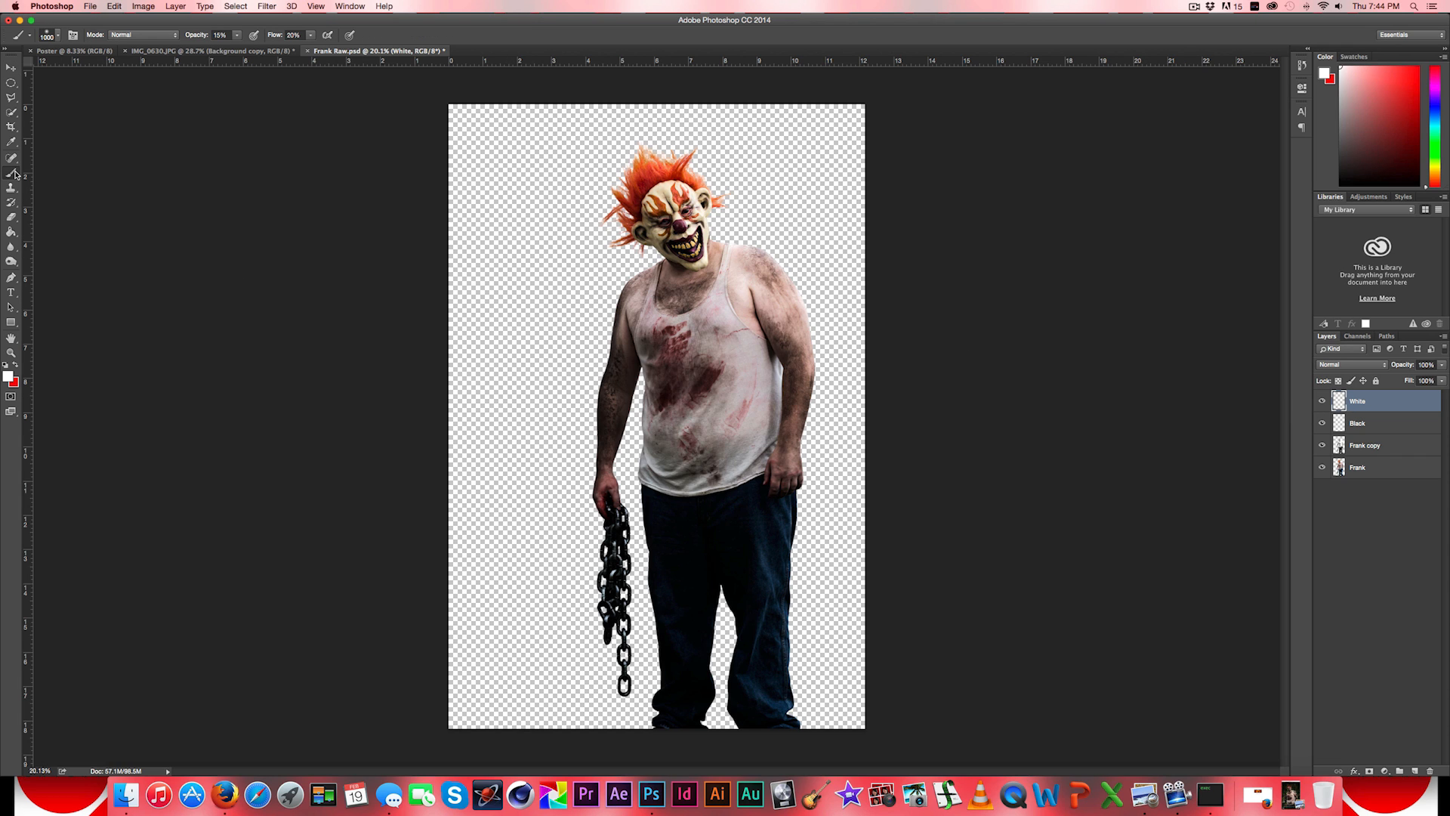
pyautogui.click(59, 37)
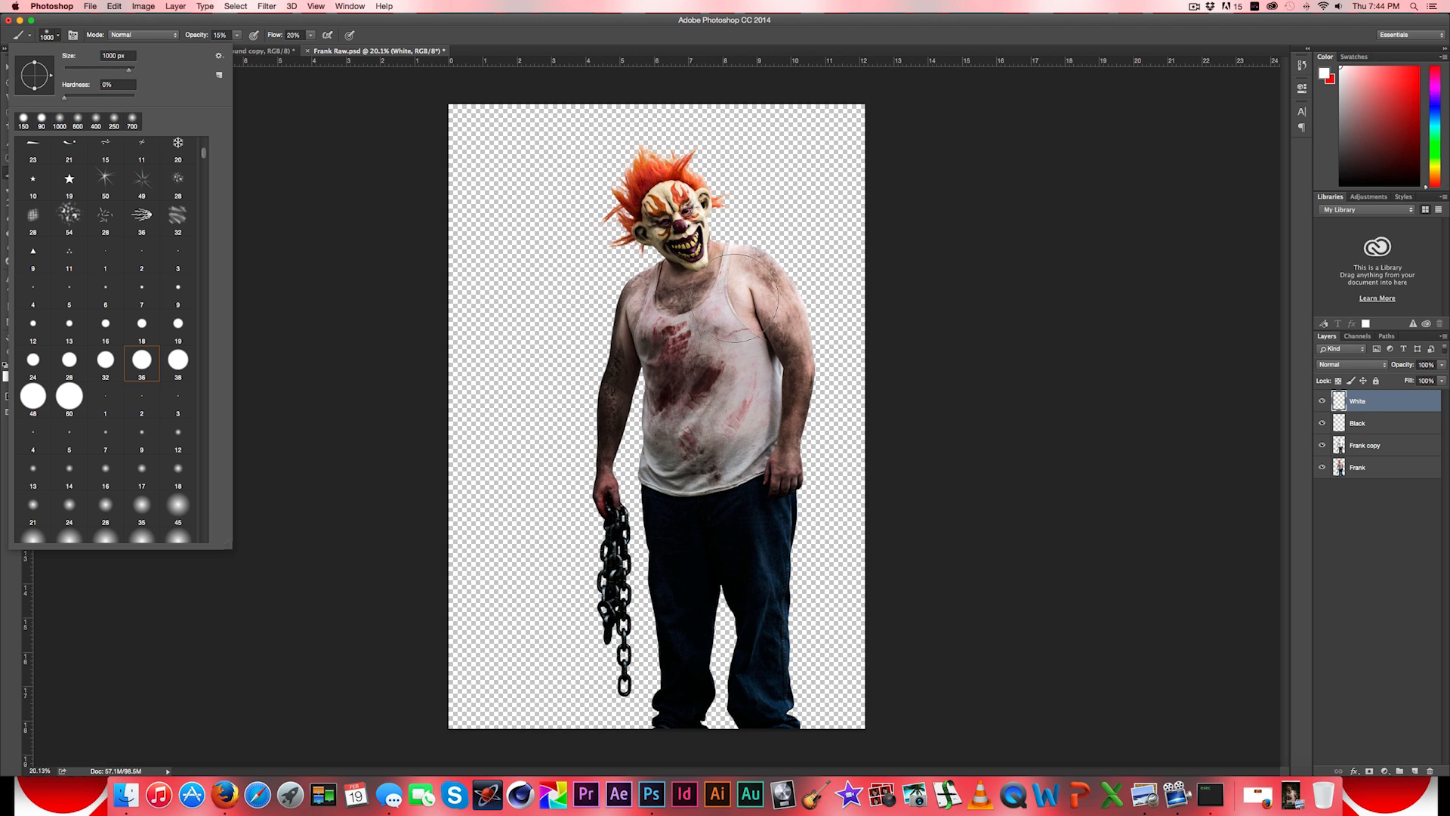
pyautogui.click(59, 38)
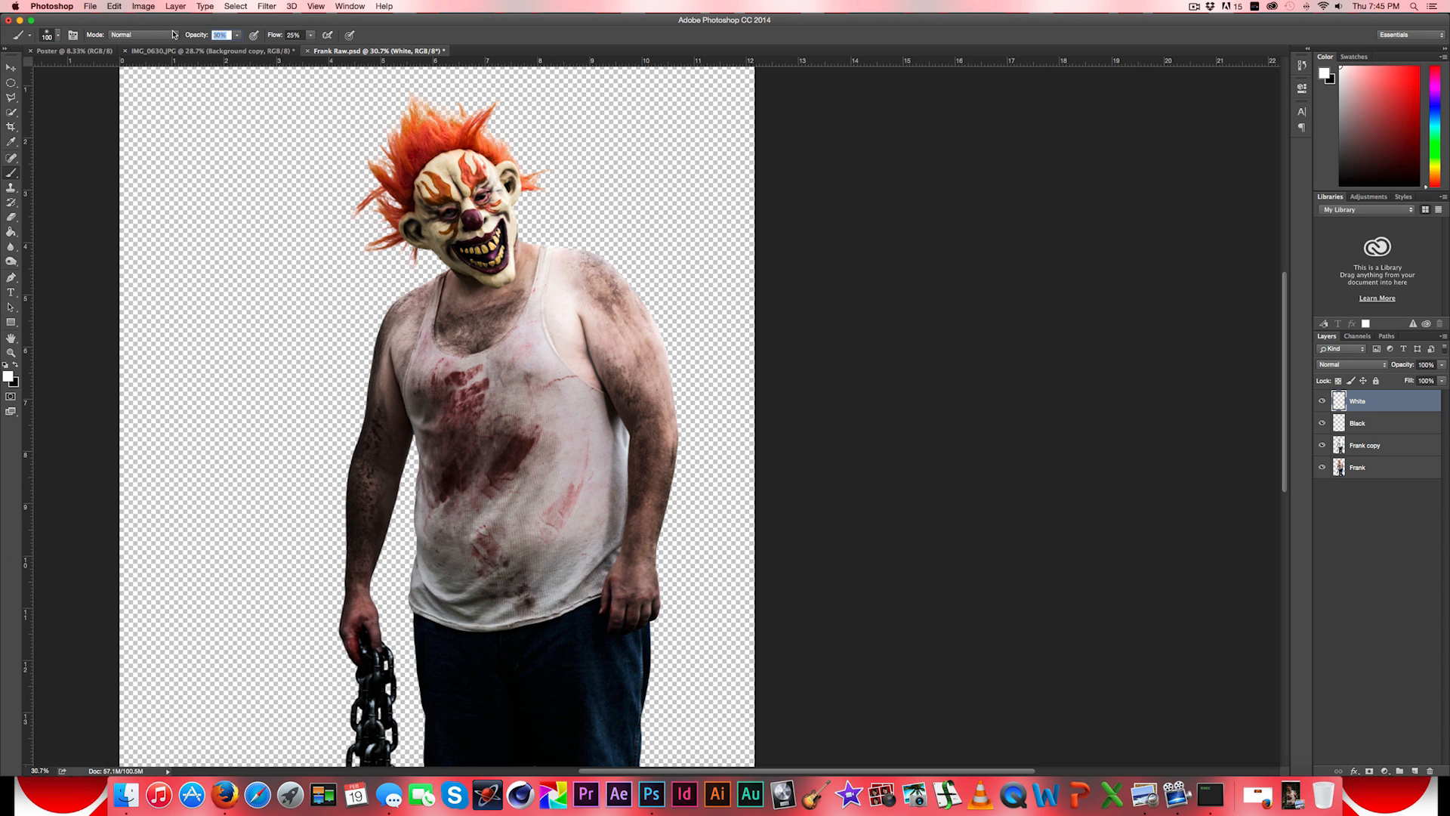
pyautogui.write('15')
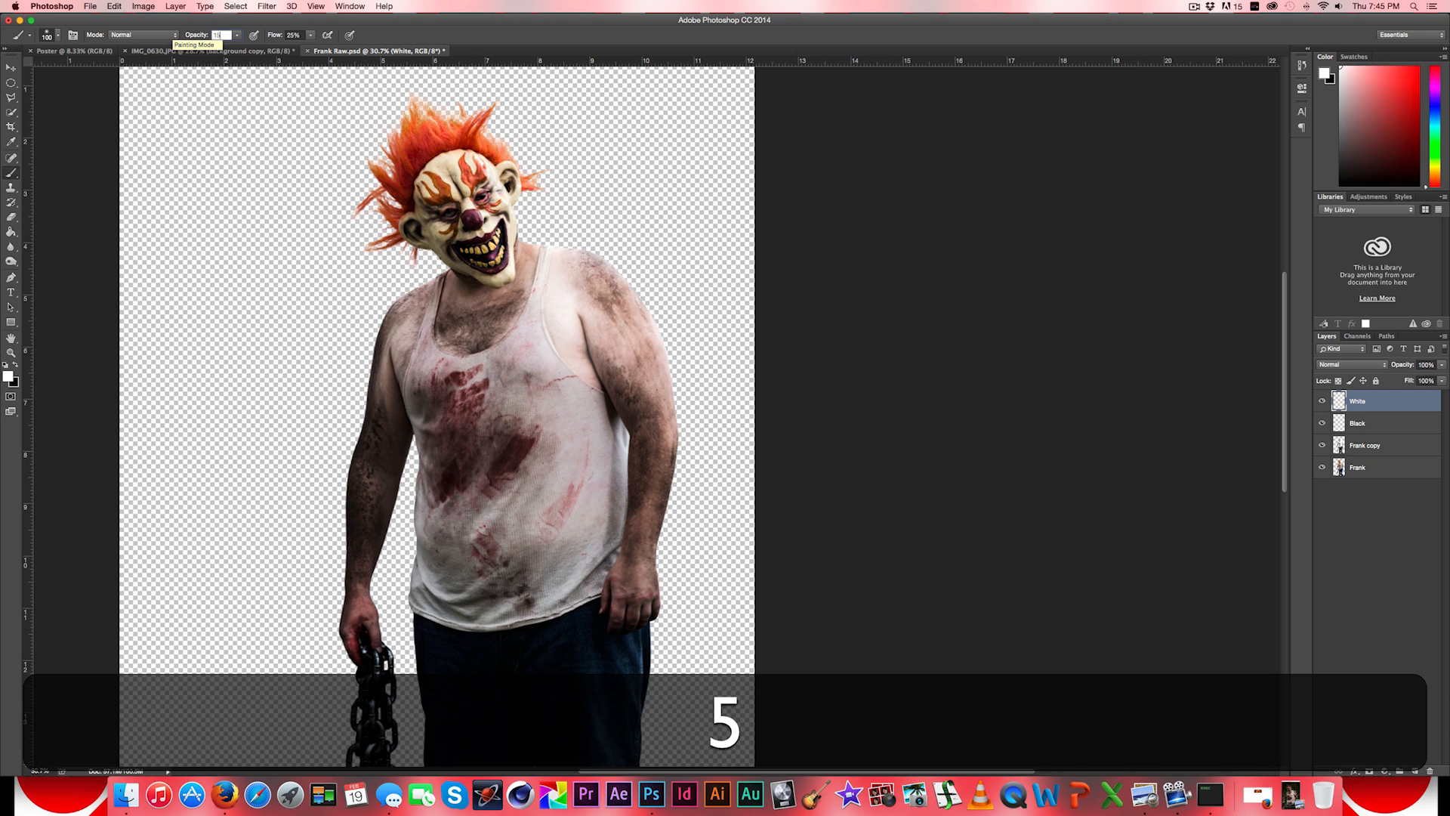
pyautogui.press('Return')
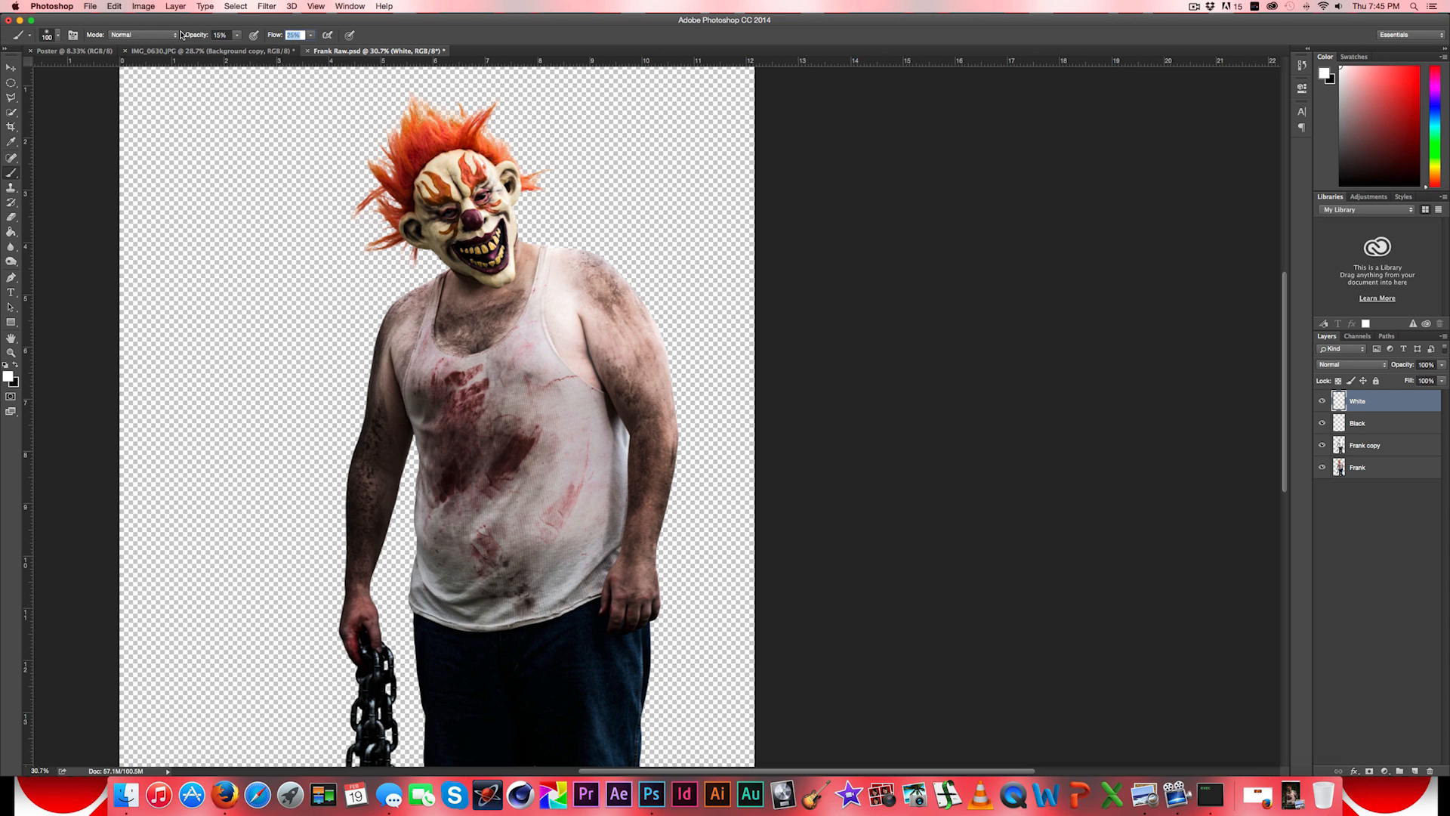
pyautogui.write('20')
pyautogui.press('Return')
# - Paint soft white highlights over the figure, including the chain-holding arm, on the White layer, varying the brush between about 80 and 200 px
pyautogui.press(']')
pyautogui.press('[')
pyautogui.press('[')
pyautogui.press('[')
pyautogui.press('[')
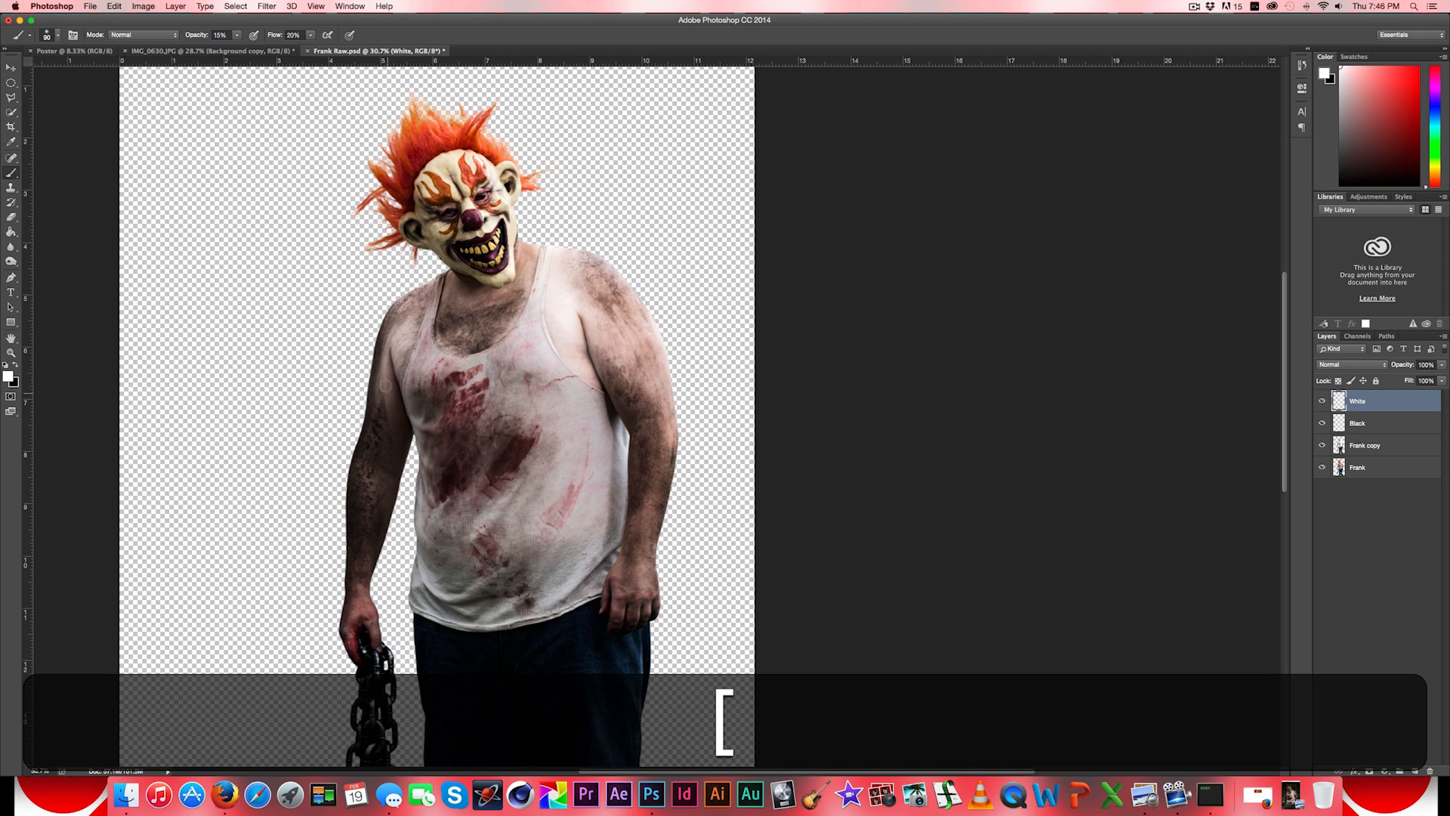
pyautogui.press(']')
pyautogui.press(']')
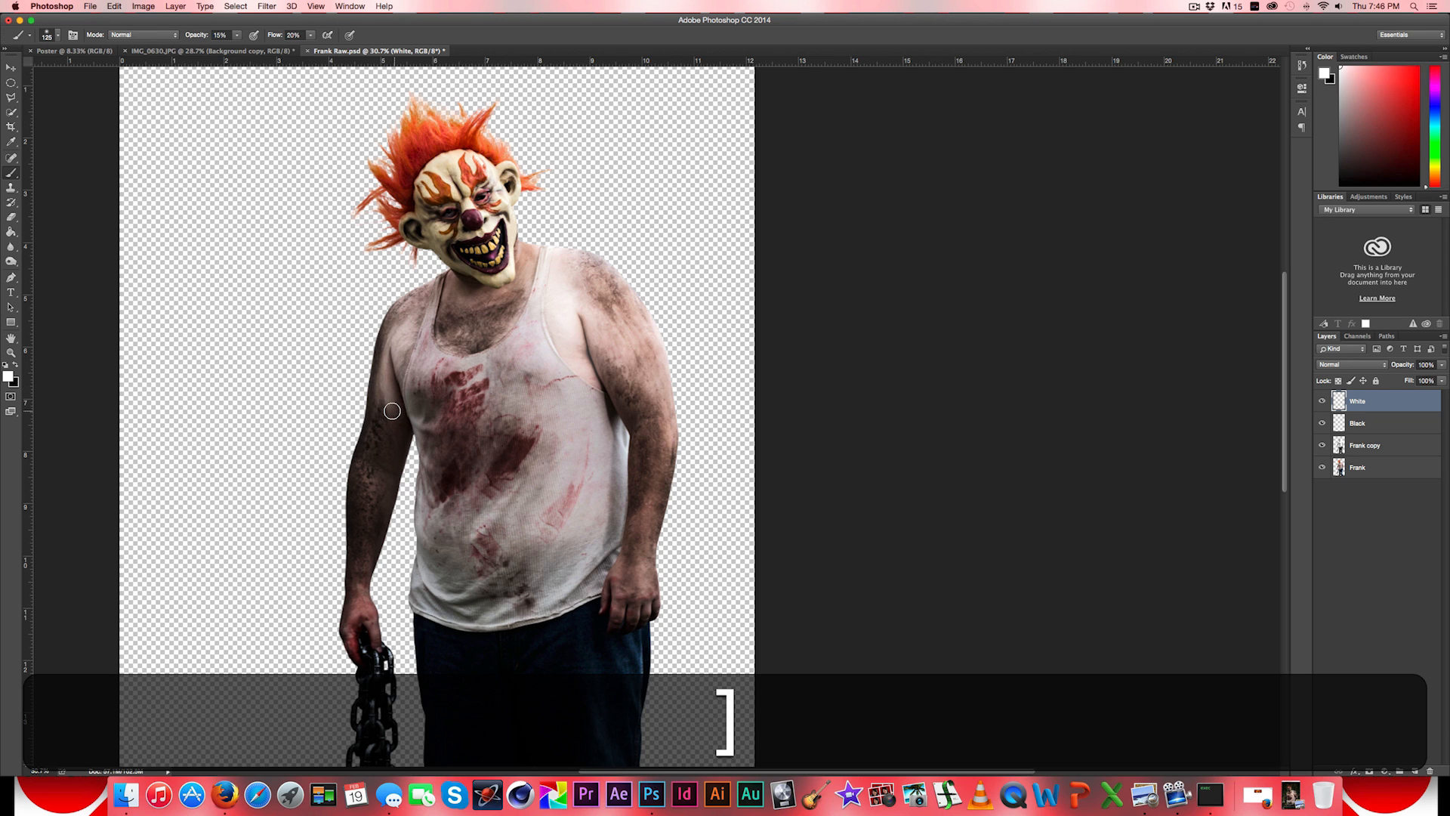
pyautogui.press('[')
pyautogui.press('[')
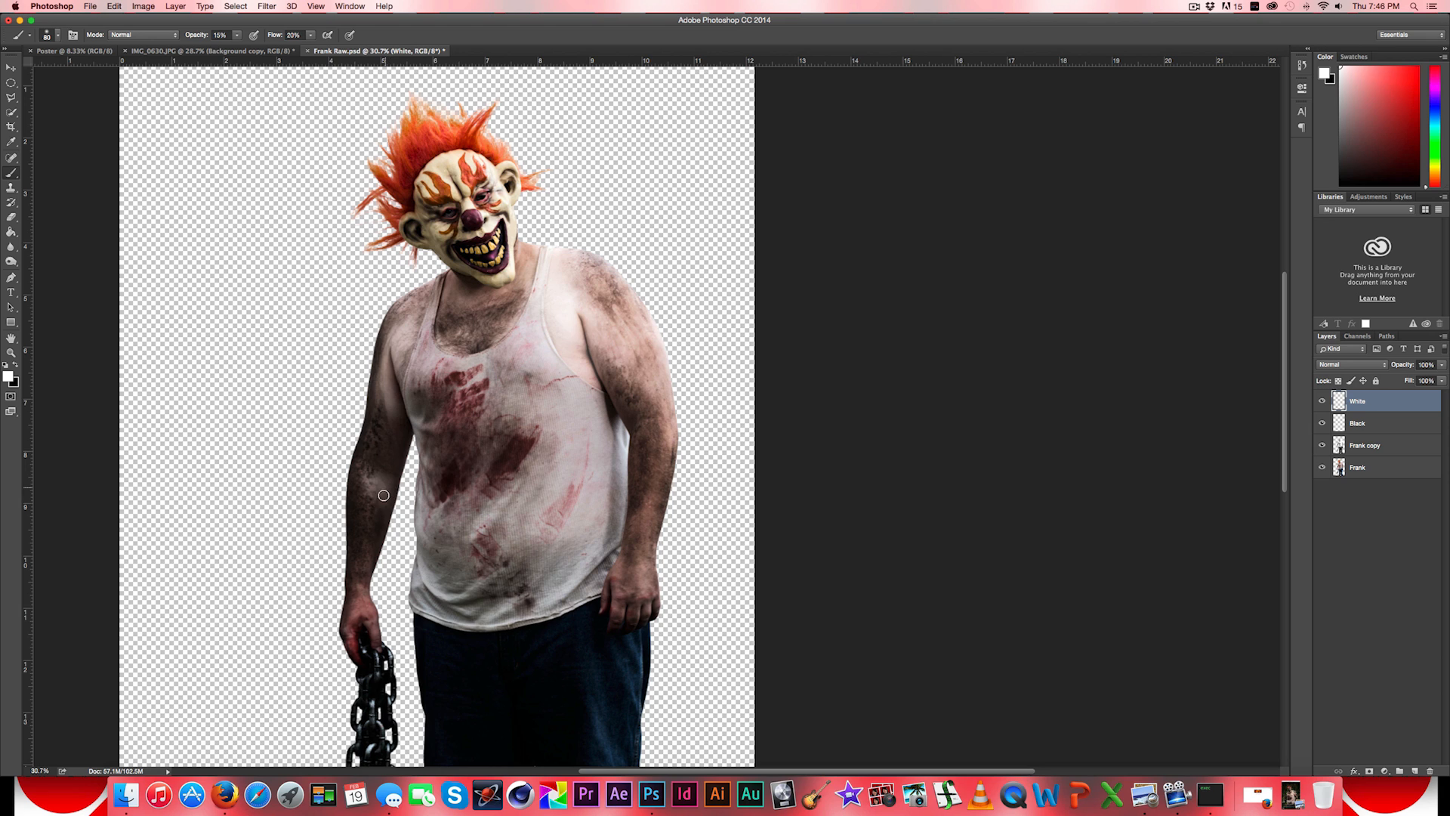
pyautogui.press(']')
pyautogui.press('[')
pyautogui.press(']')
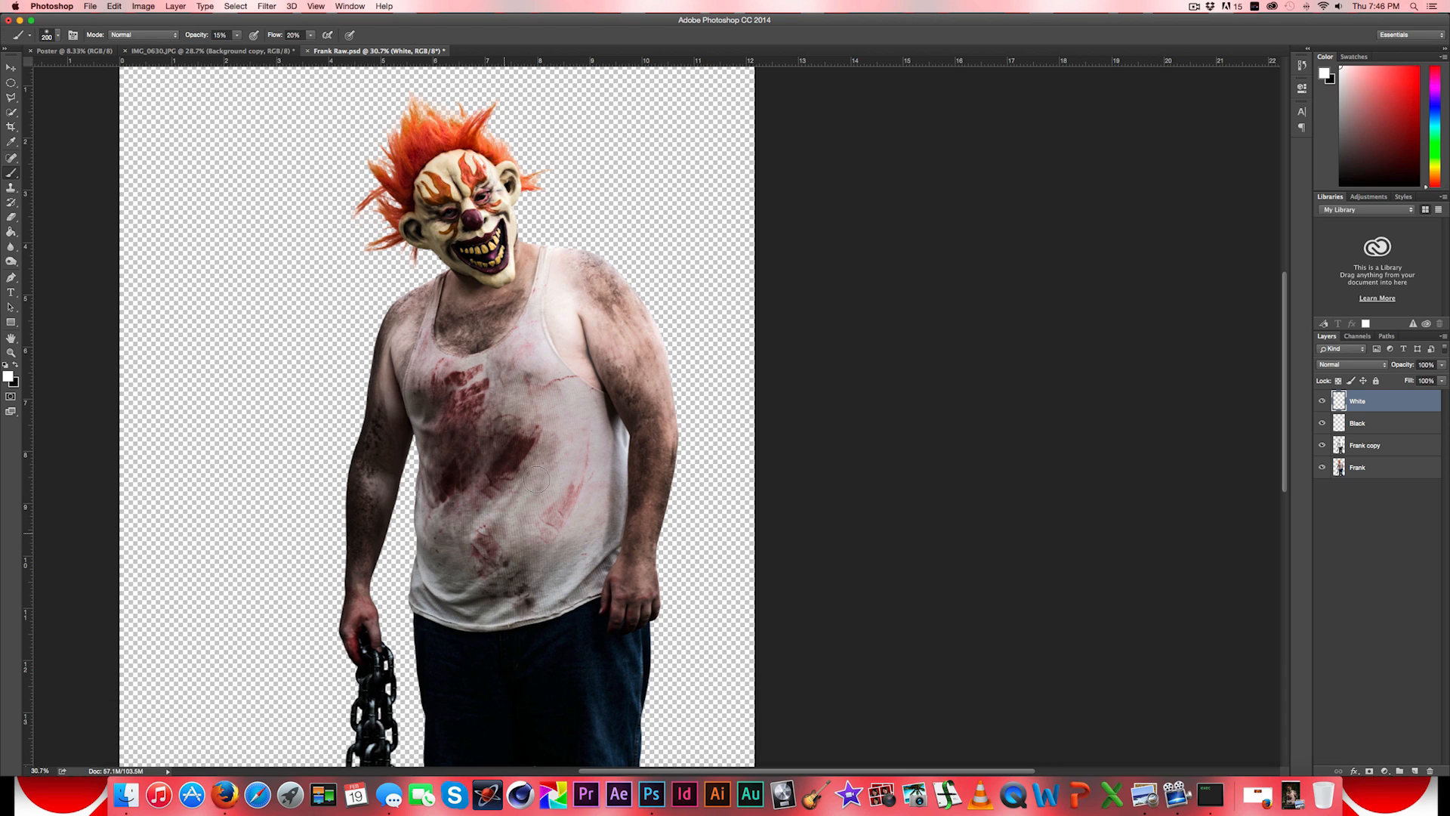
pyautogui.press('[')
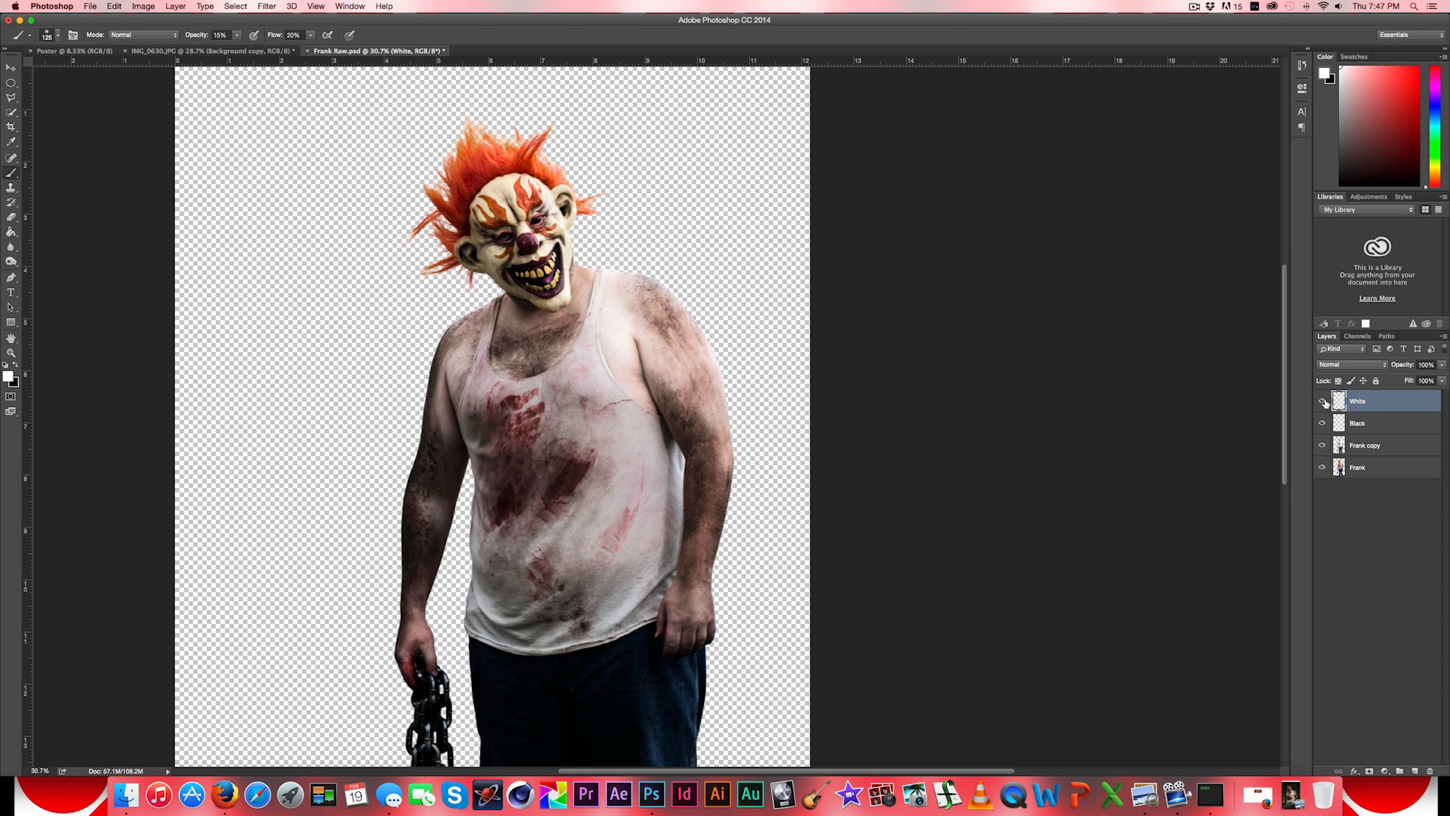
# - Compare the figure with and without the White layer's painted highlights
pyautogui.click(1323, 401)
pyautogui.click(1323, 401)
pyautogui.click(1324, 402)
pyautogui.click(1324, 402)
pyautogui.click(1324, 401)
pyautogui.click(1323, 402)
pyautogui.click(1324, 402)
pyautogui.click(1323, 402)
pyautogui.click(1324, 401)
pyautogui.click(1324, 401)
pyautogui.click(1324, 402)
pyautogui.click(1323, 402)
# - Select the Black layer and set the Brush to black with 15% flow
pyautogui.click(1343, 418)
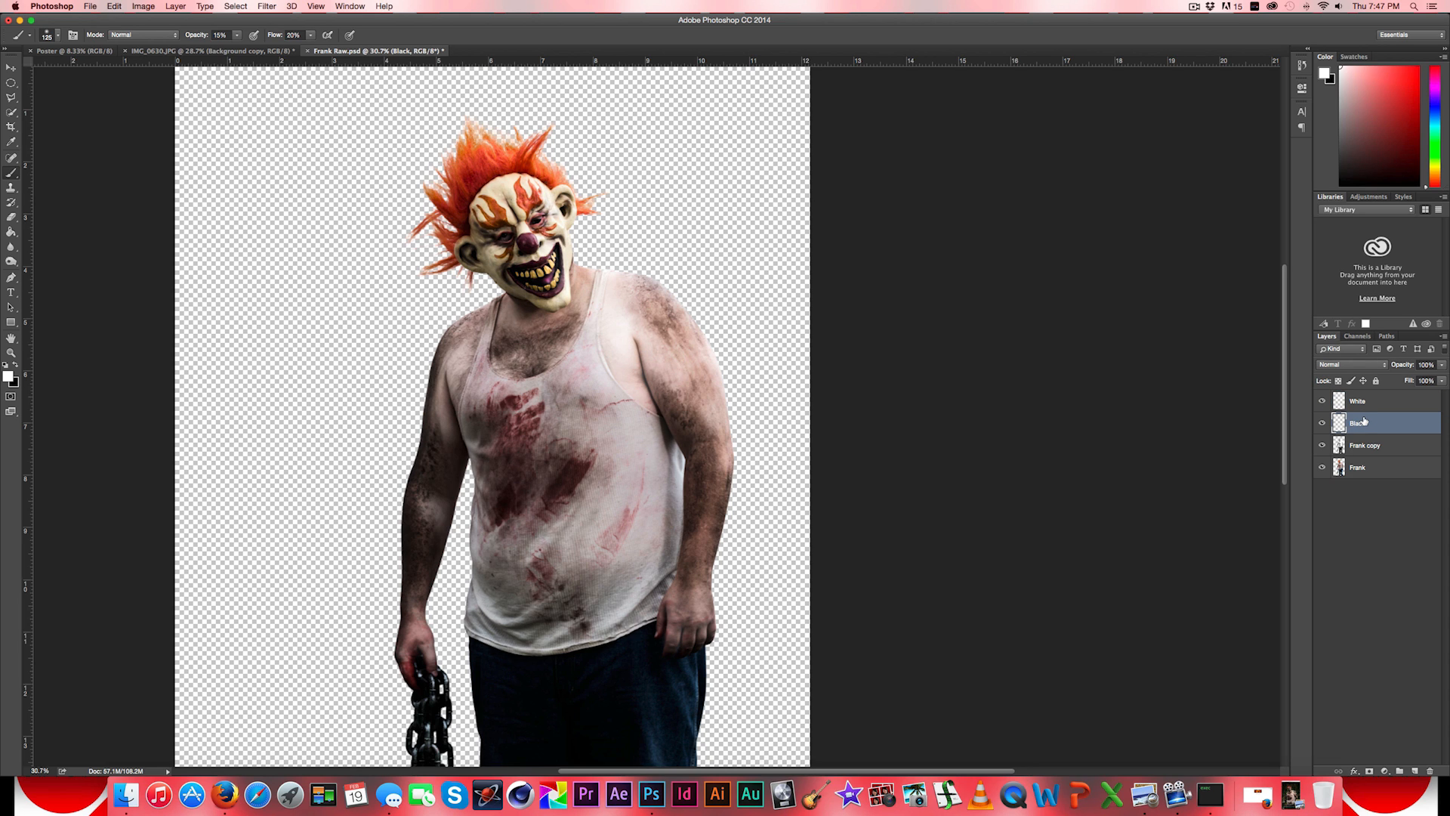
pyautogui.click(15, 367)
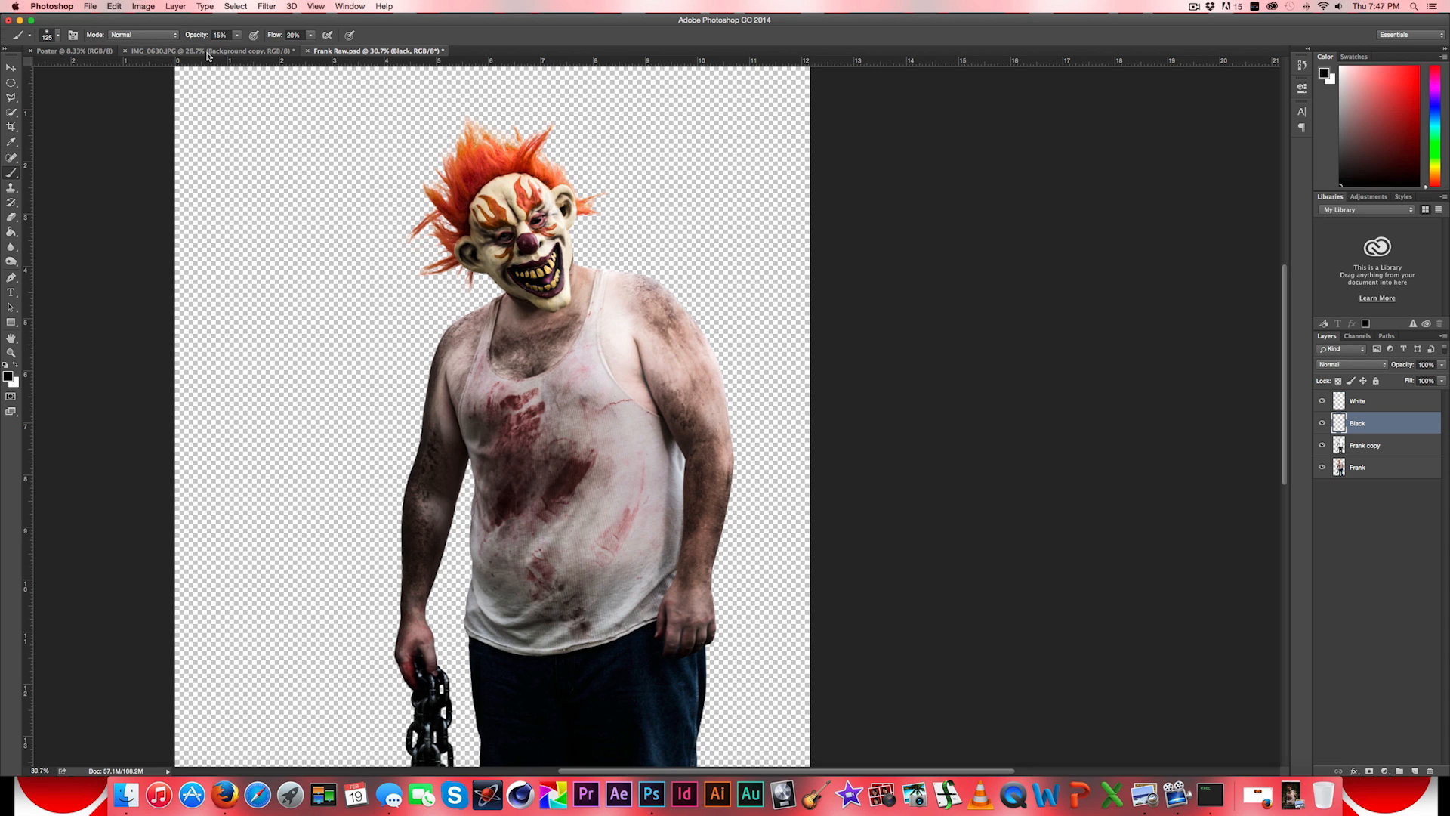
pyautogui.click(303, 34)
pyautogui.write('1')
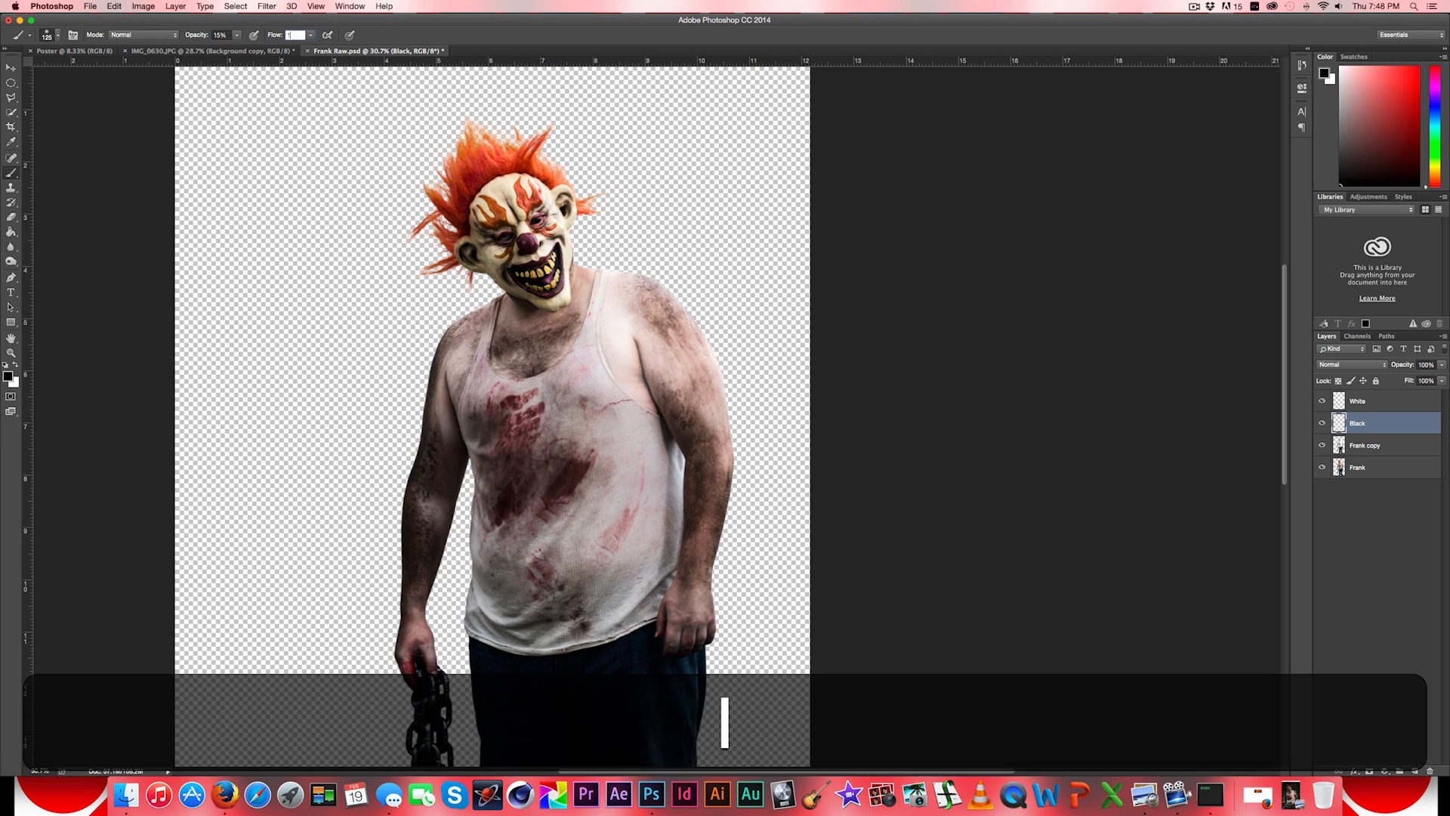
pyautogui.write('5')
pyautogui.press('Return')
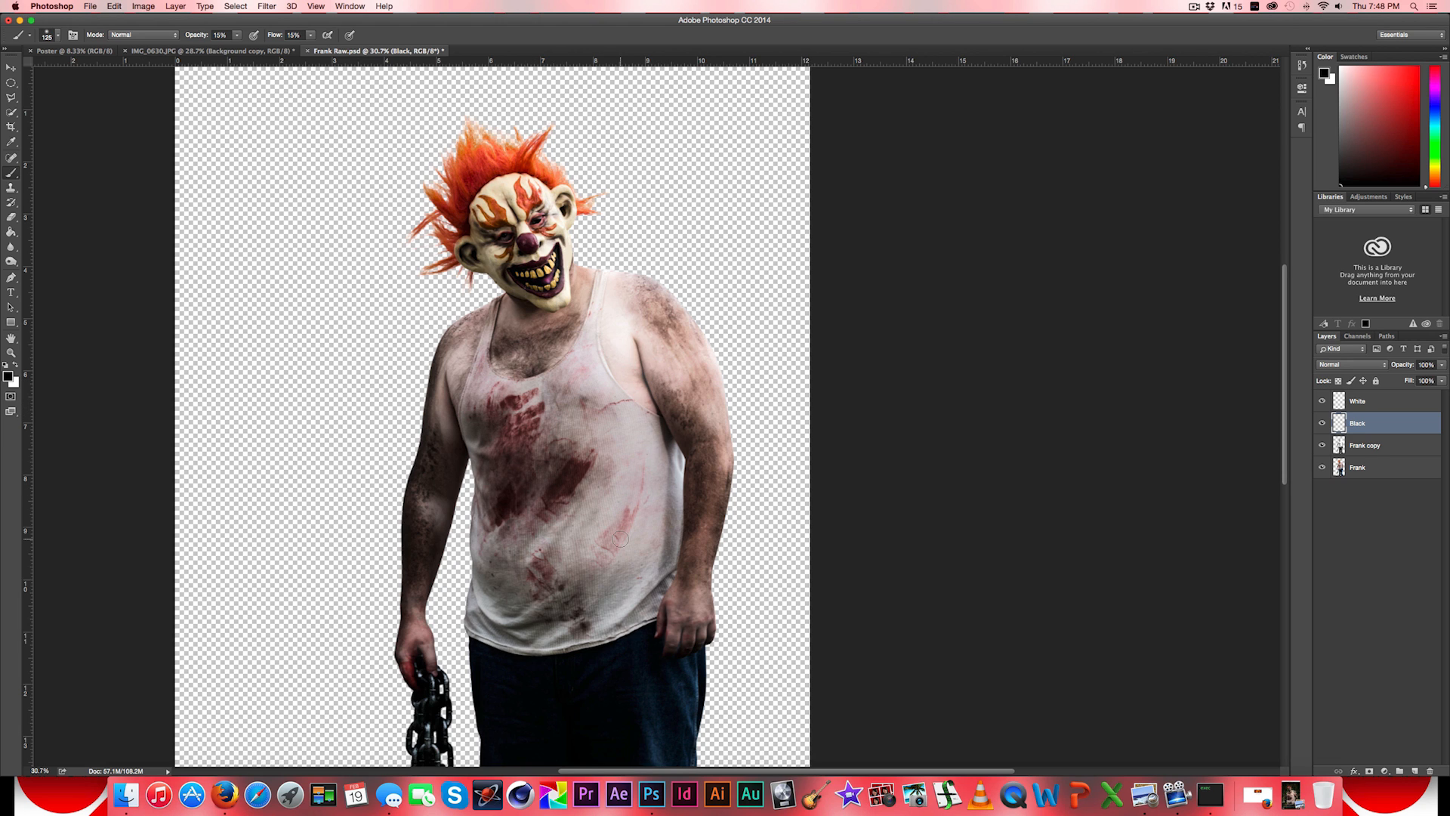
# - Paint soft black shadows over the arms, shoulder and shirt on the Black layer with a brush of roughly 200 px
pyautogui.press(']')
pyautogui.press(']')
pyautogui.press(']')
pyautogui.moveTo(690, 517); pyautogui.dragTo(688, 434)
pyautogui.moveTo(675, 401)
pyautogui.mouseDown()
pyautogui.moveTo(685, 441)
pyautogui.moveTo(698, 389)
pyautogui.mouseUp()
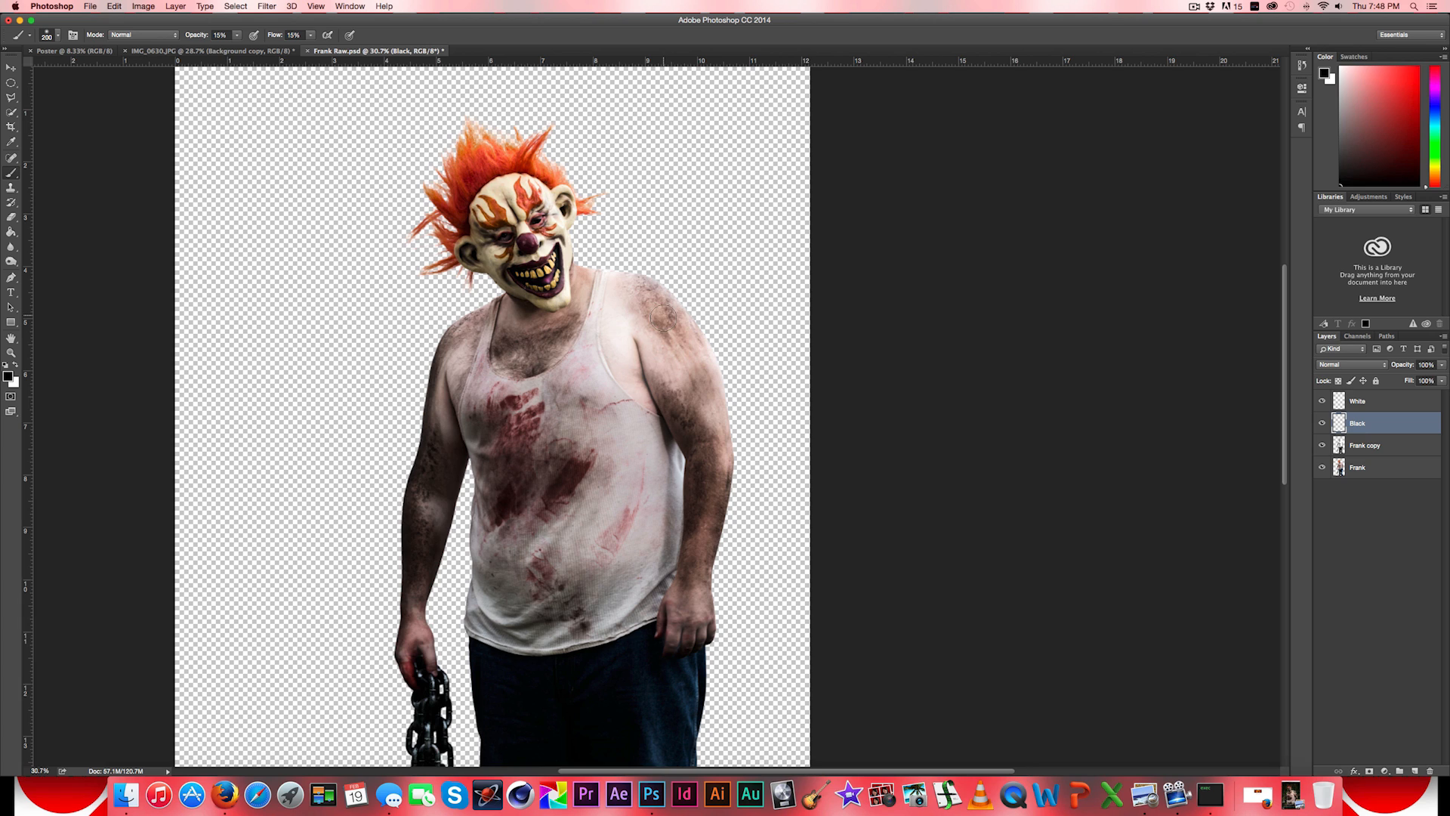
pyautogui.moveTo(652, 289)
pyautogui.mouseDown()
pyautogui.moveTo(640, 285)
pyautogui.moveTo(678, 321)
pyautogui.mouseUp()
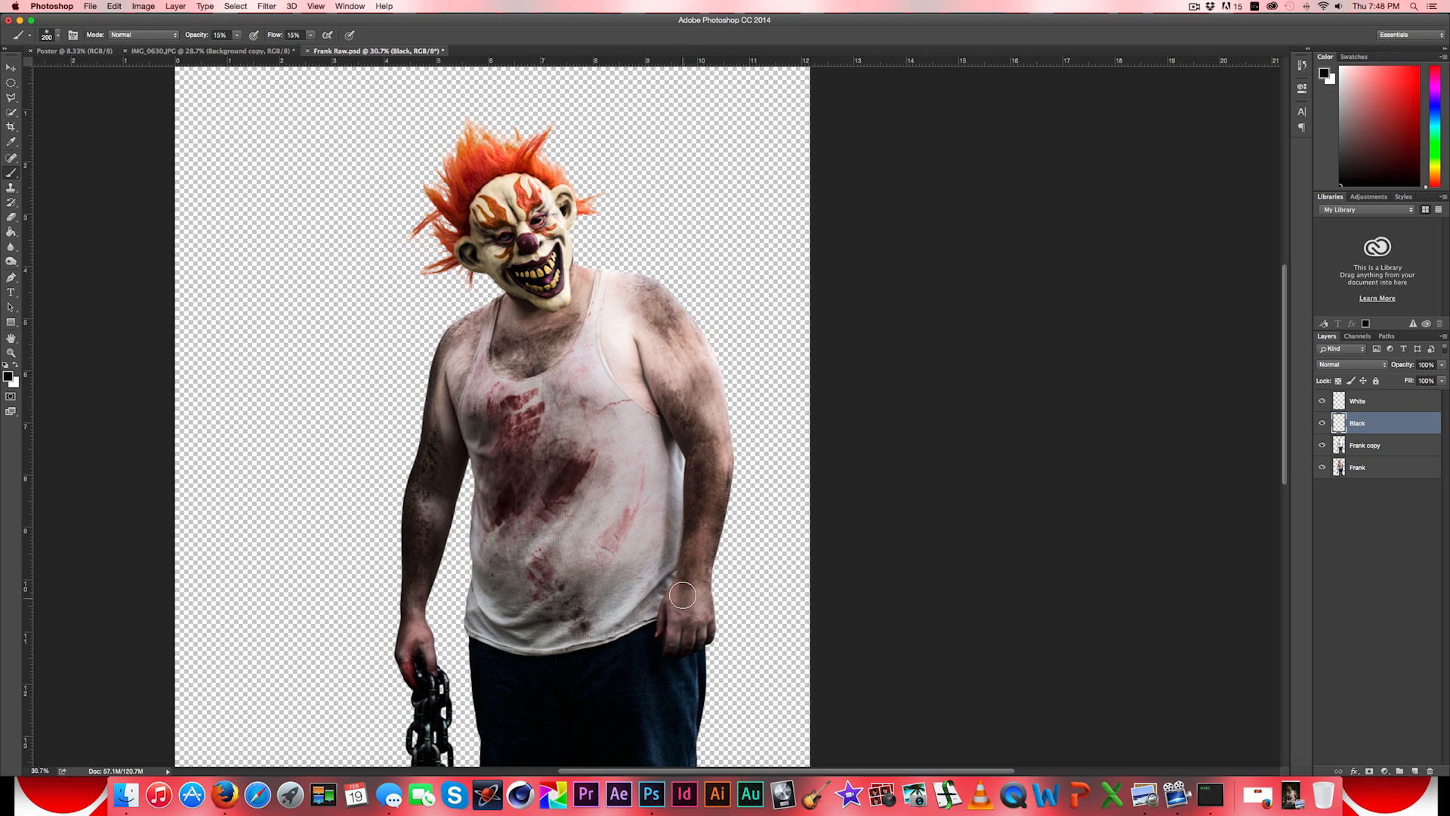
pyautogui.press('[')
pyautogui.press('[')
pyautogui.press('[')
pyautogui.press(']')
pyautogui.press(']')
pyautogui.press(']')
pyautogui.press(']')
pyautogui.press(']')
pyautogui.press('[')
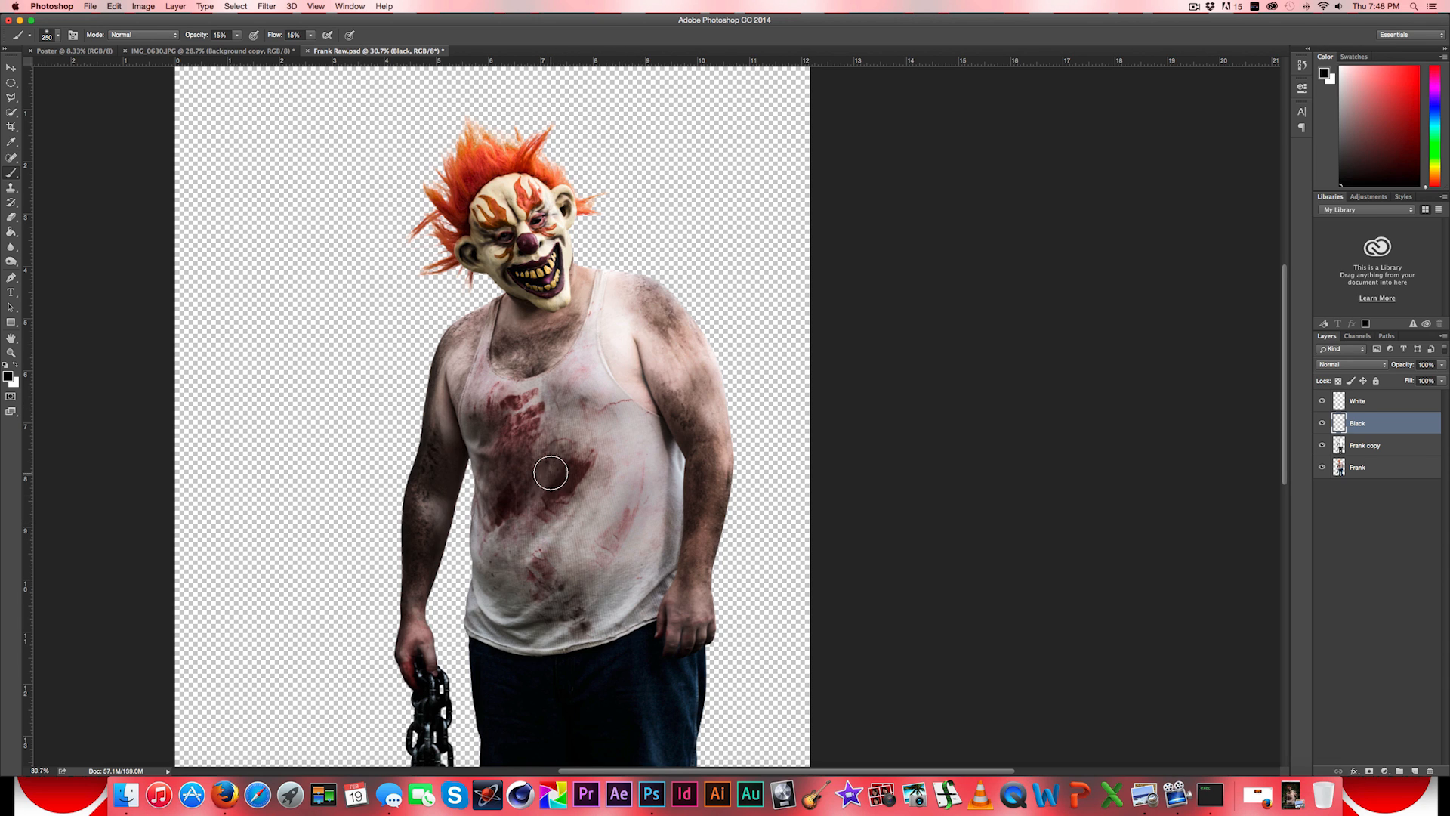
pyautogui.press(']')
pyautogui.press(']')
pyautogui.press(']')
pyautogui.press(']')
pyautogui.press('[')
pyautogui.press('[')
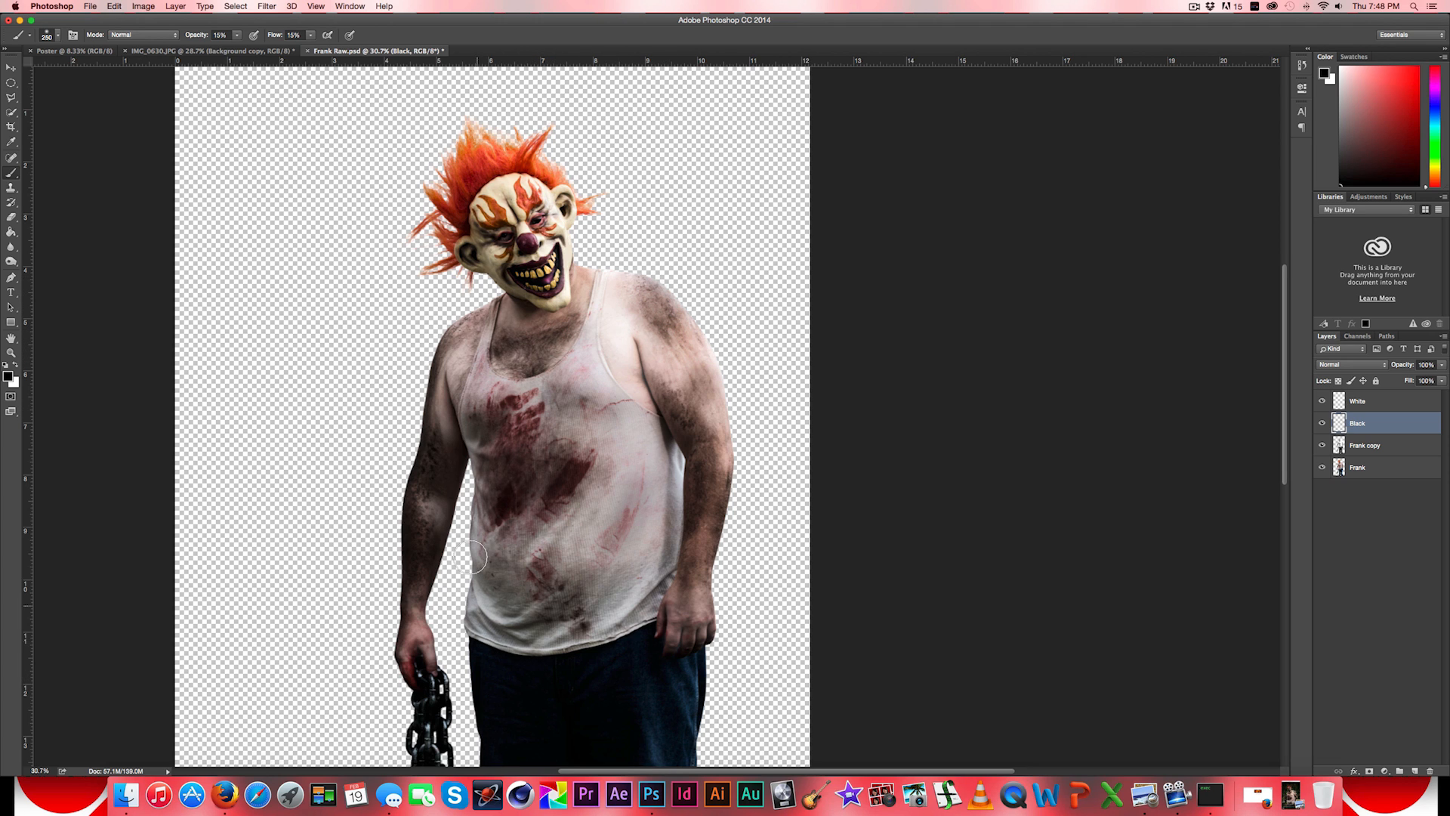
pyautogui.moveTo(659, 312); pyautogui.dragTo(684, 345)
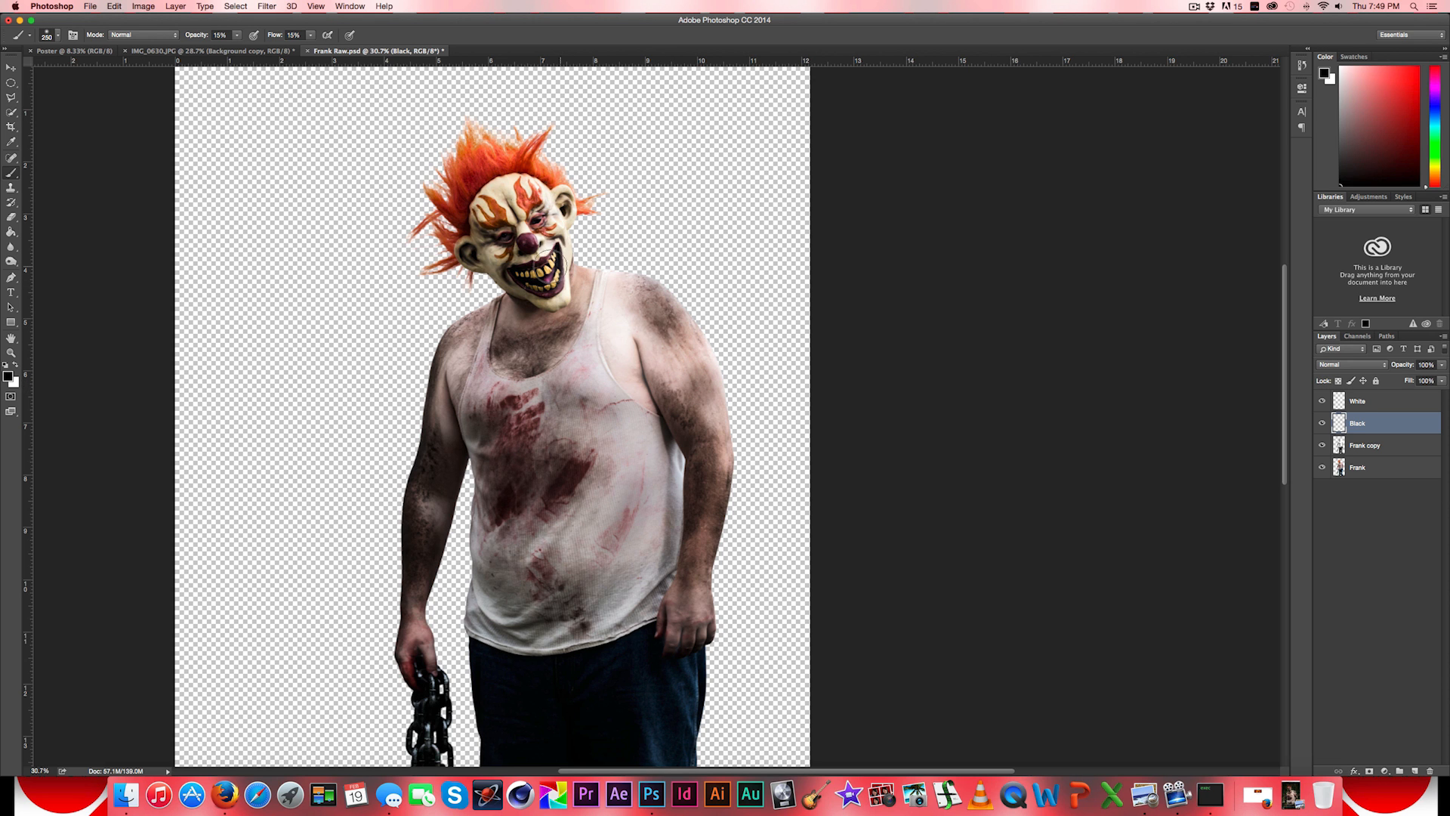
# - Paint soft black shadows into the clown mask's ears, eyes, cheeks and mouth edges on the Black layer with a smaller brush
pyautogui.press('alt')
pyautogui.scroll(3, 523, 222)
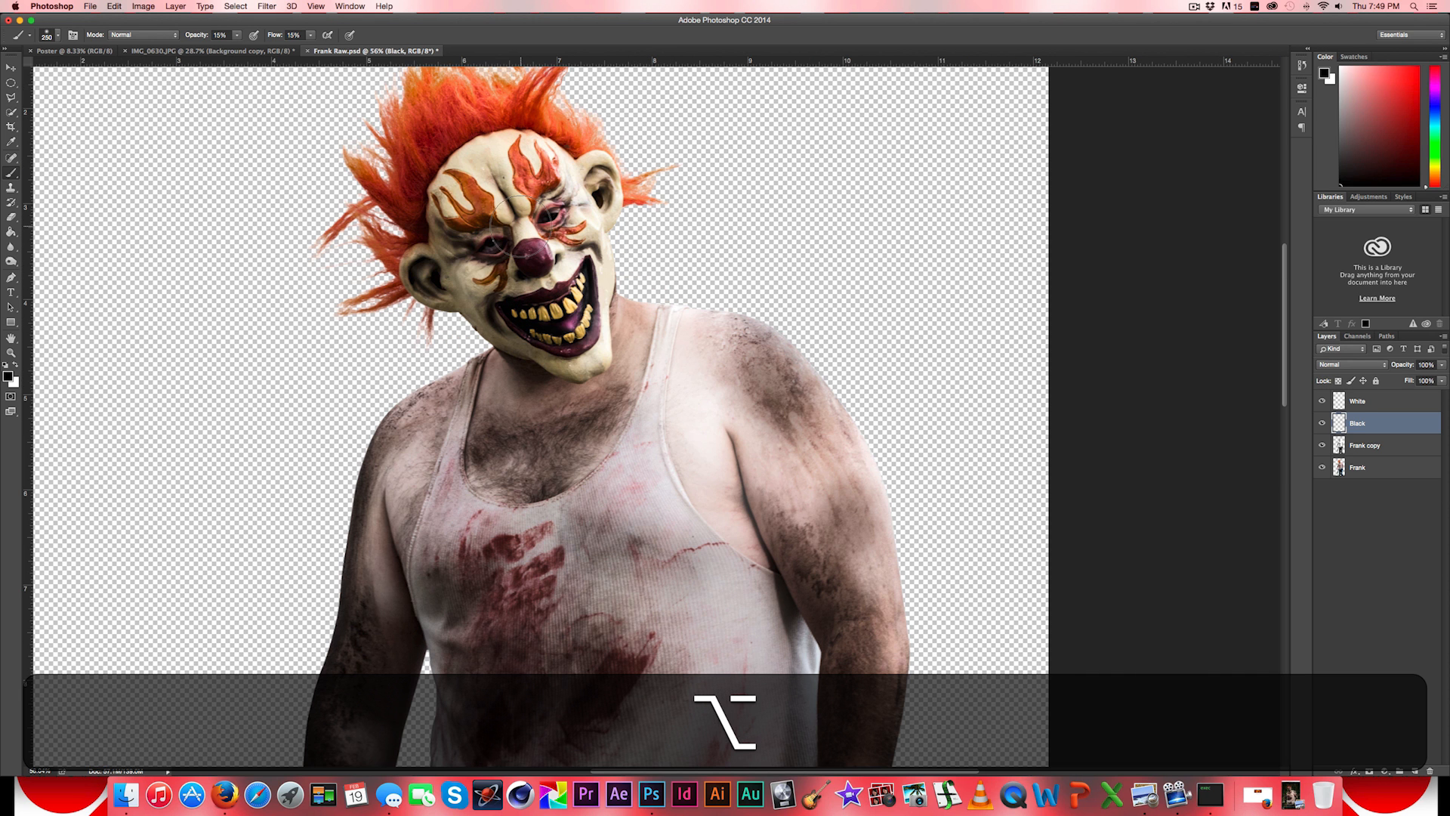
pyautogui.moveTo(521, 225); pyautogui.dragTo(541, 265)
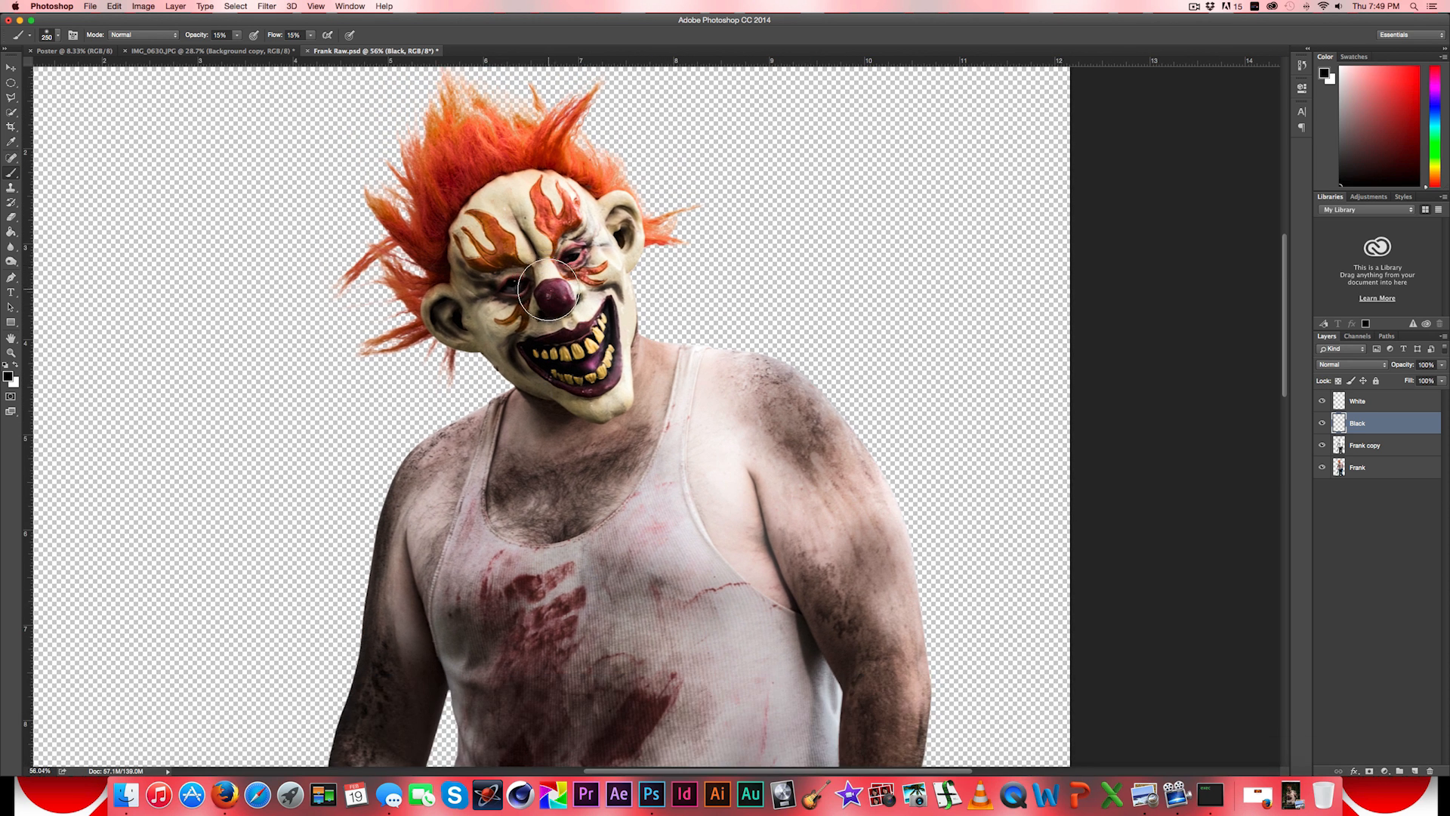
pyautogui.press('[')
pyautogui.press('[')
pyautogui.press('[')
pyautogui.press('[')
pyautogui.press('[')
pyautogui.press('[')
pyautogui.press('[')
pyautogui.press('[')
pyautogui.press('[')
pyautogui.moveTo(443, 309)
pyautogui.mouseDown()
pyautogui.moveTo(447, 336)
pyautogui.moveTo(462, 327)
pyautogui.mouseUp()
pyautogui.moveTo(531, 366)
pyautogui.mouseDown()
pyautogui.moveTo(514, 358)
pyautogui.moveTo(521, 372)
pyautogui.mouseUp()
pyautogui.moveTo(605, 290); pyautogui.dragTo(612, 285)
pyautogui.moveTo(623, 235); pyautogui.dragTo(629, 235)
pyautogui.moveTo(444, 277)
pyautogui.mouseDown()
pyautogui.moveTo(485, 188)
pyautogui.moveTo(587, 187)
pyautogui.moveTo(565, 273)
pyautogui.moveTo(508, 288)
pyautogui.moveTo(573, 256)
pyautogui.moveTo(500, 290)
pyautogui.moveTo(526, 281)
pyautogui.moveTo(513, 293)
pyautogui.mouseUp()
pyautogui.moveTo(522, 353)
pyautogui.mouseDown()
pyautogui.moveTo(527, 378)
pyautogui.moveTo(519, 362)
pyautogui.mouseUp()
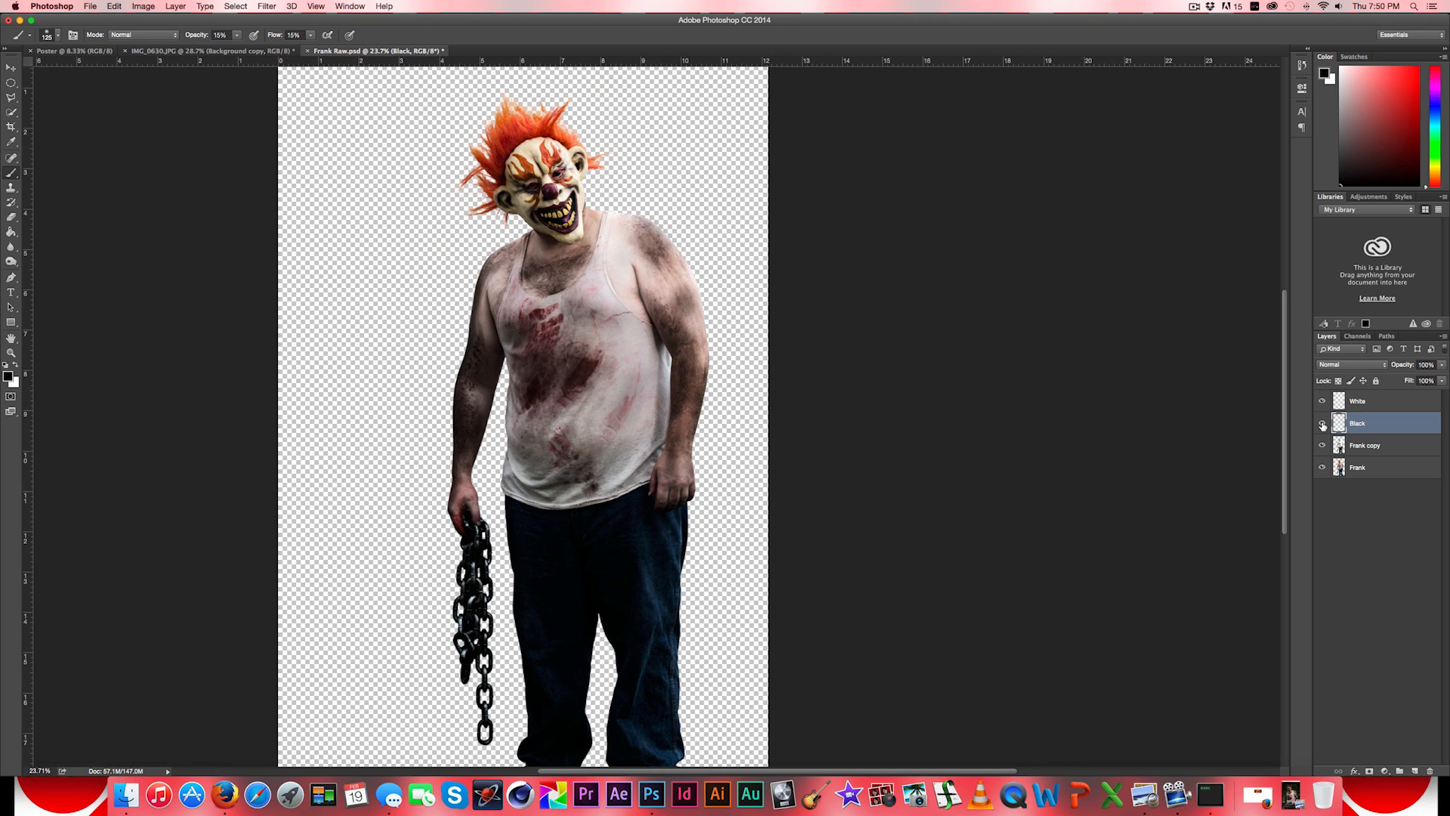
# - Compare the figure with and without the Black layer's painted shadows
pyautogui.click(1322, 425)
pyautogui.click(1322, 426)
pyautogui.click(1321, 426)
pyautogui.click(1321, 427)
pyautogui.click(1321, 426)
pyautogui.click(1322, 427)
pyautogui.click(1321, 426)
pyautogui.click(1322, 426)
# - Compare the original Frank layer with the full result of the Frank copy, Black and White layers
pyautogui.click(1323, 446)
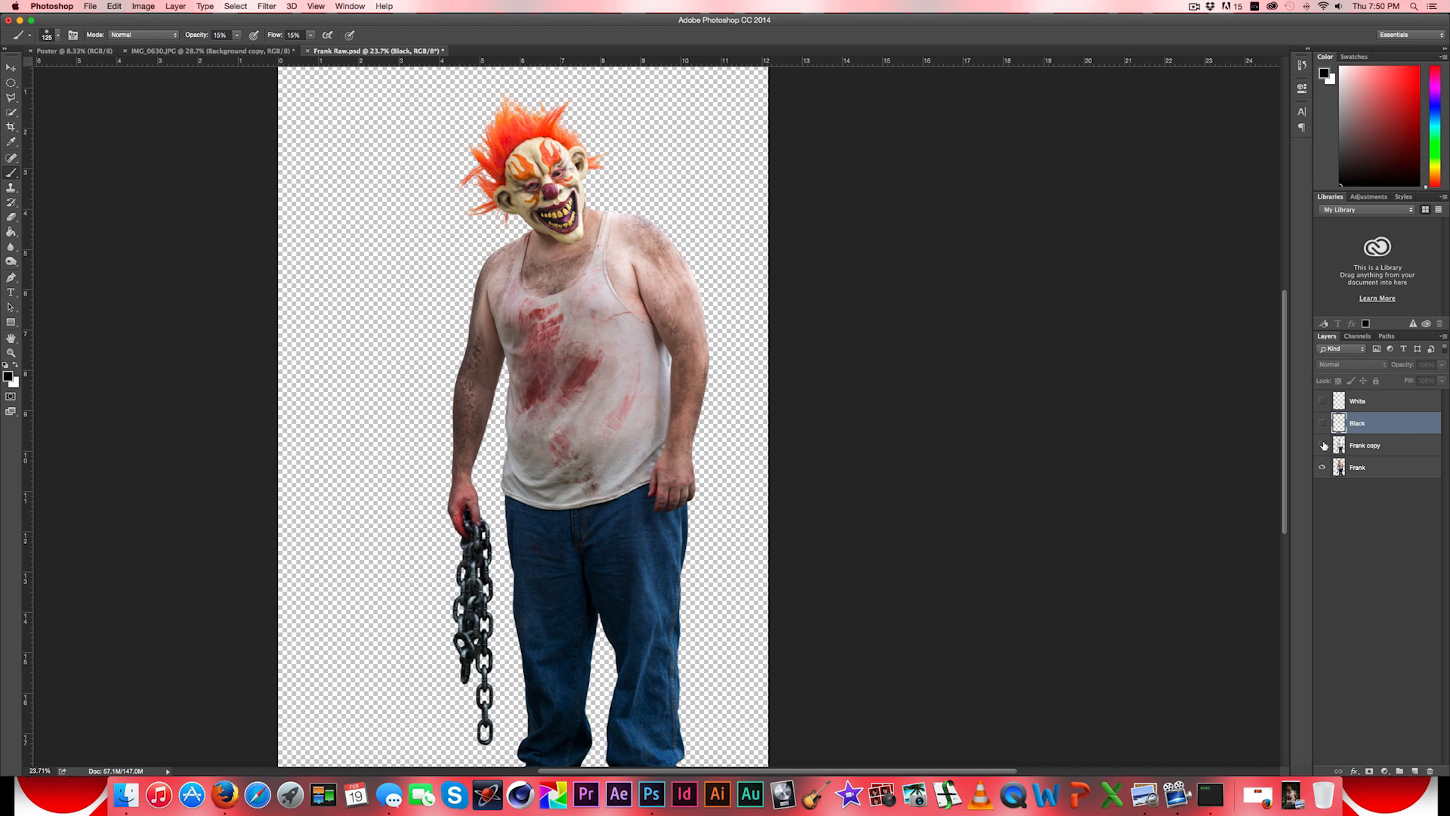
pyautogui.moveTo(1323, 448); pyautogui.dragTo(1323, 399)
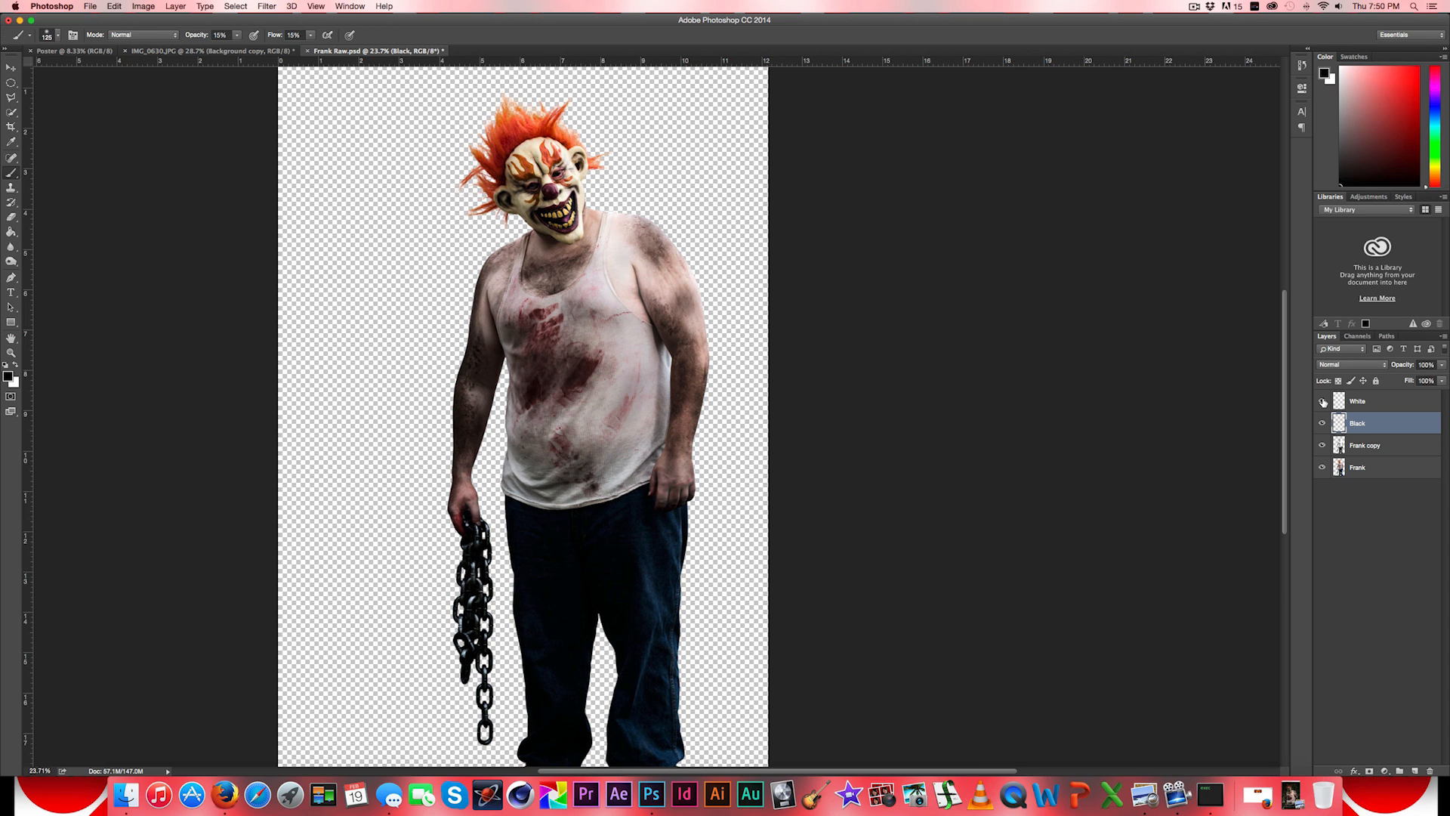
pyautogui.click(1323, 403)
pyautogui.click(1322, 445)
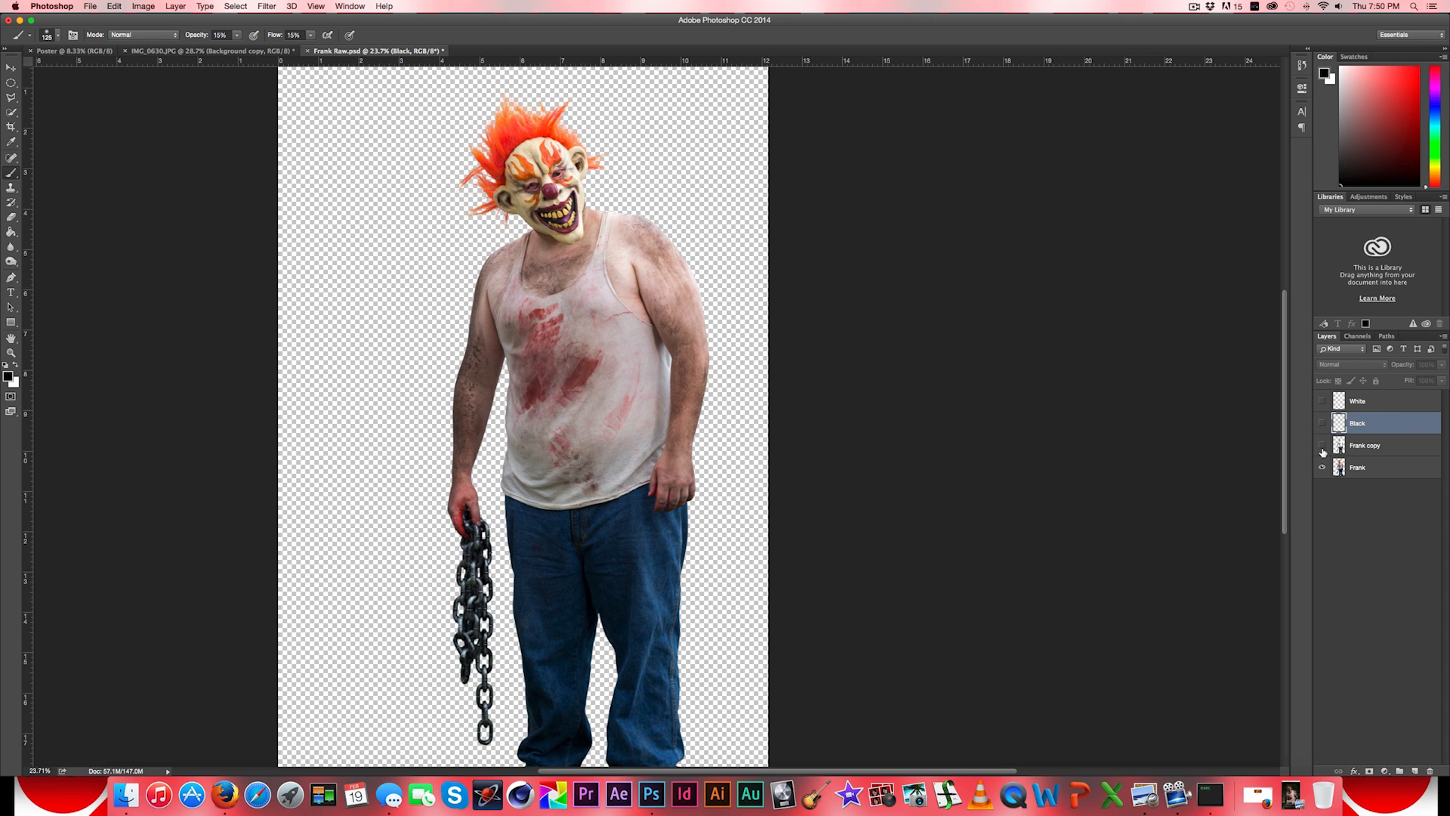
pyautogui.moveTo(1322, 452); pyautogui.dragTo(1322, 428)
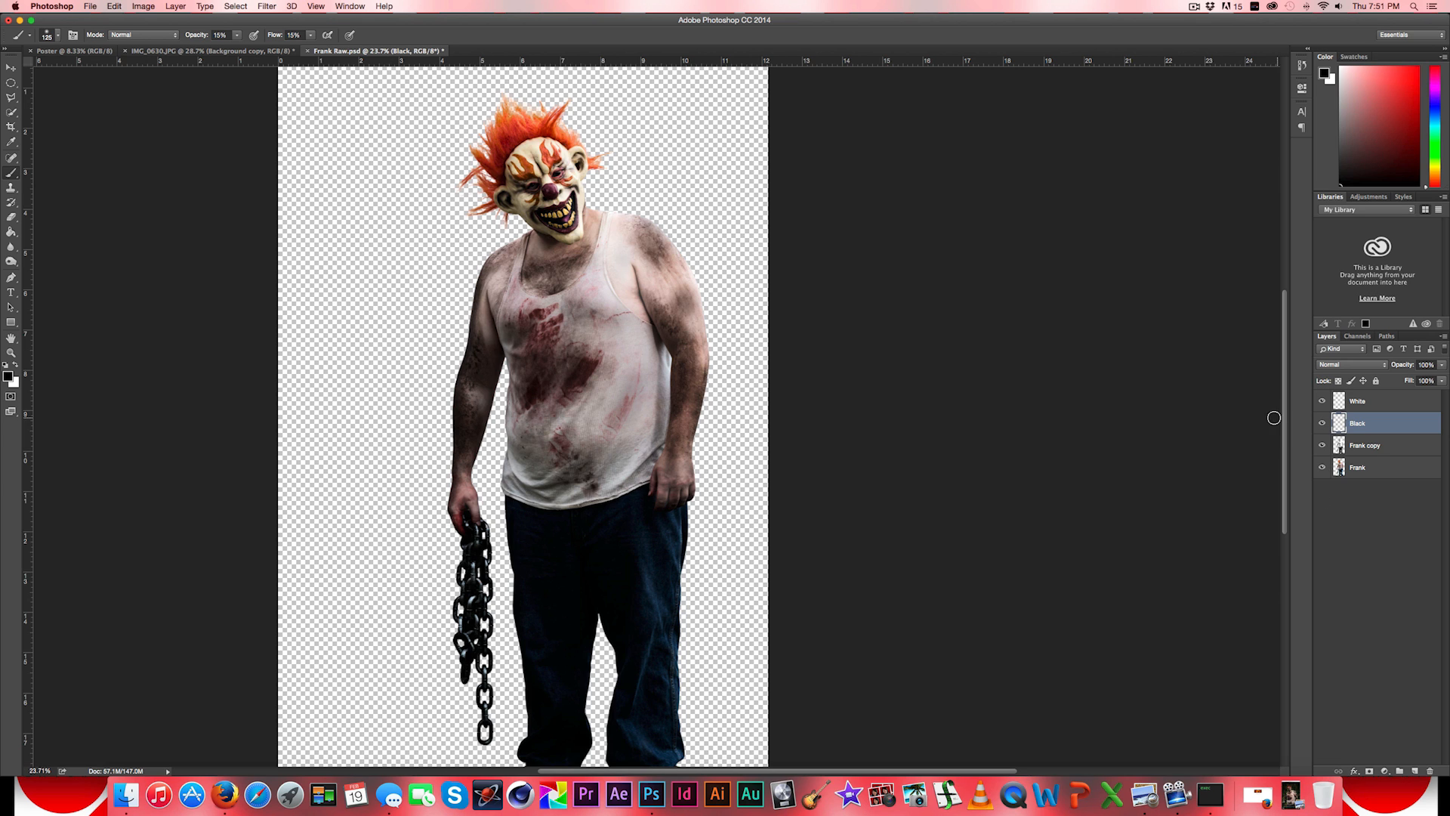
pyautogui.press('alt')
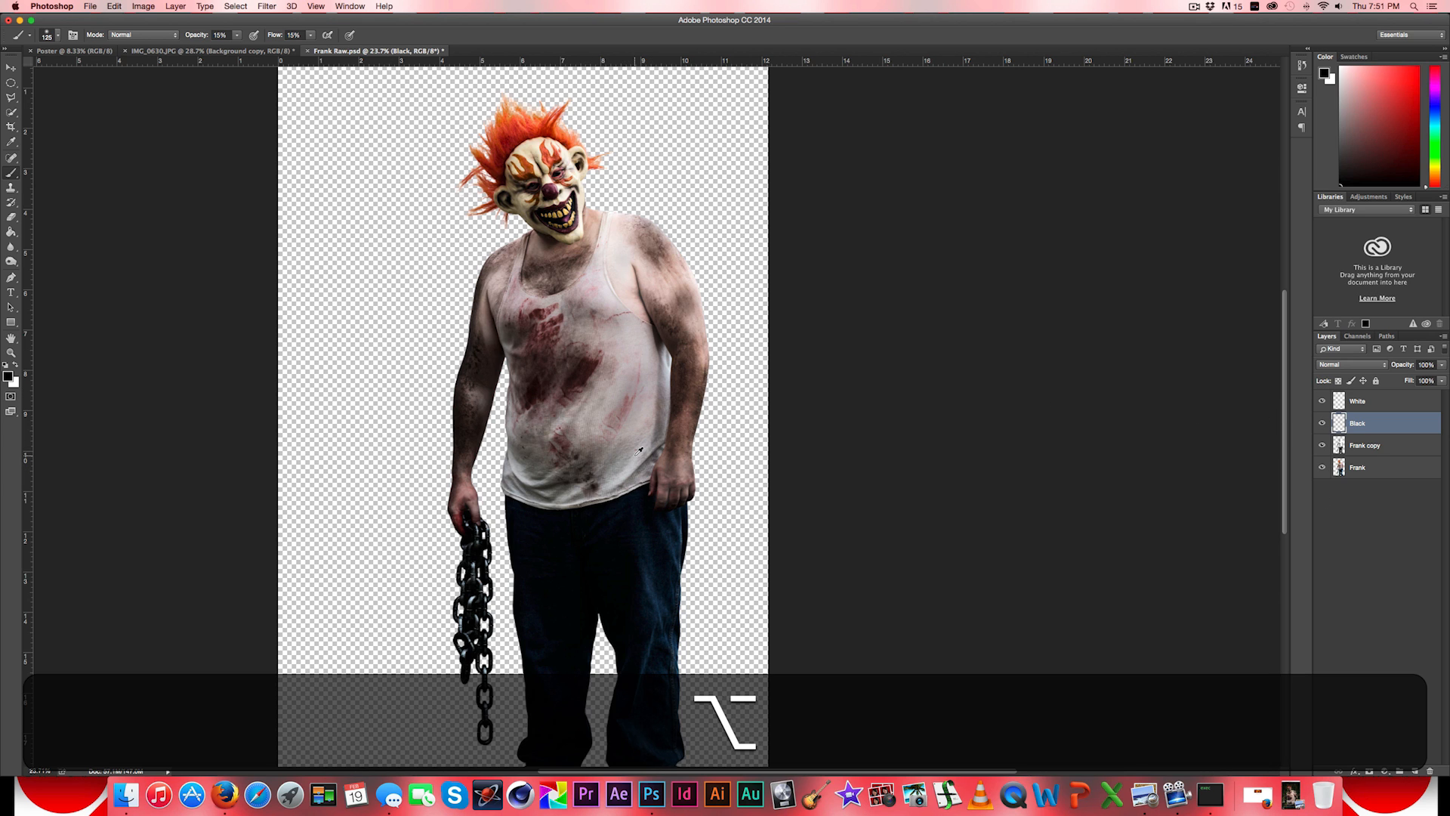
pyautogui.scroll(-4, 638, 451)
pyautogui.scroll(2, 638, 451)
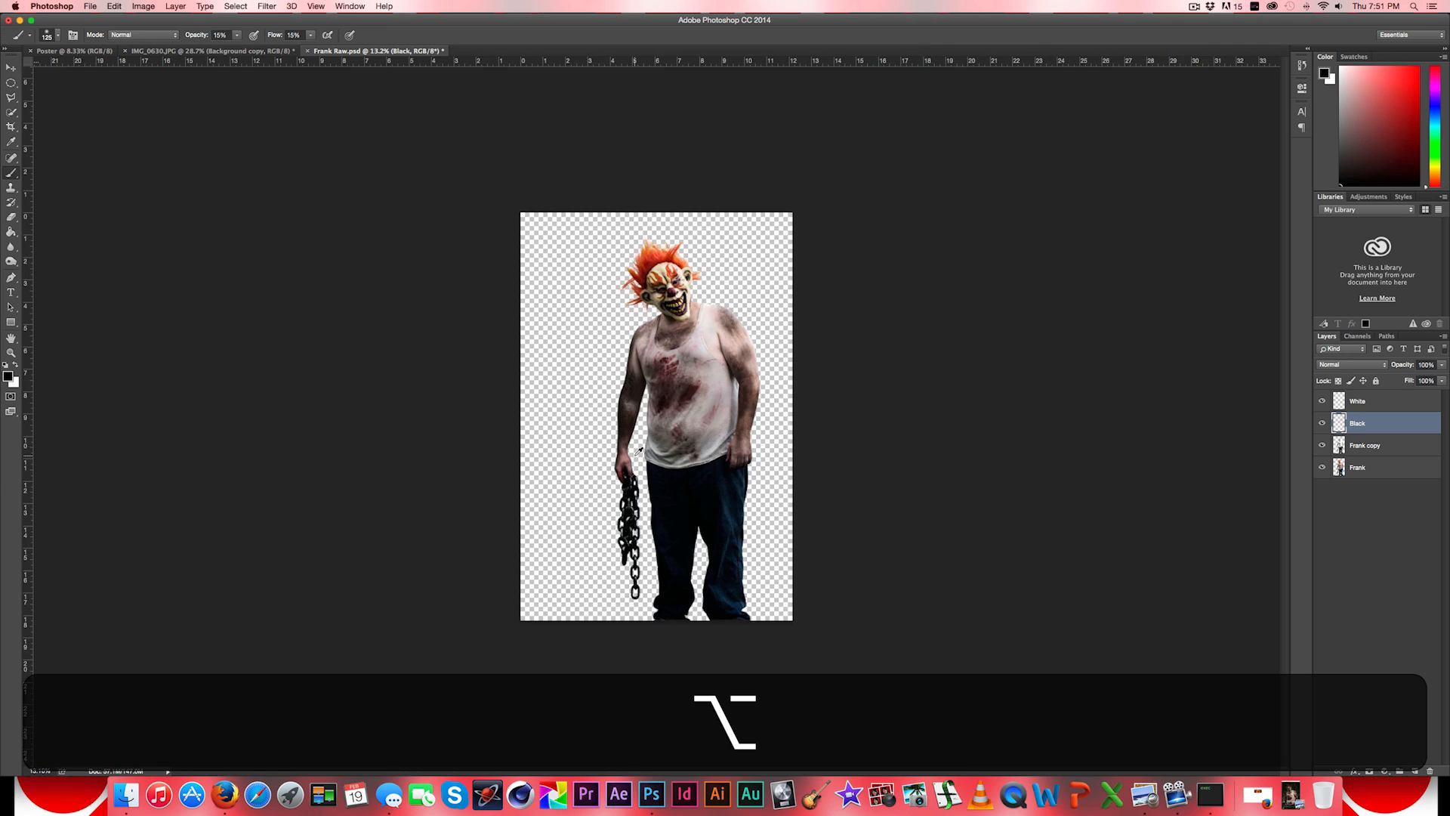
pyautogui.scroll(3, 638, 451)
pyautogui.scroll(-3, 638, 451)
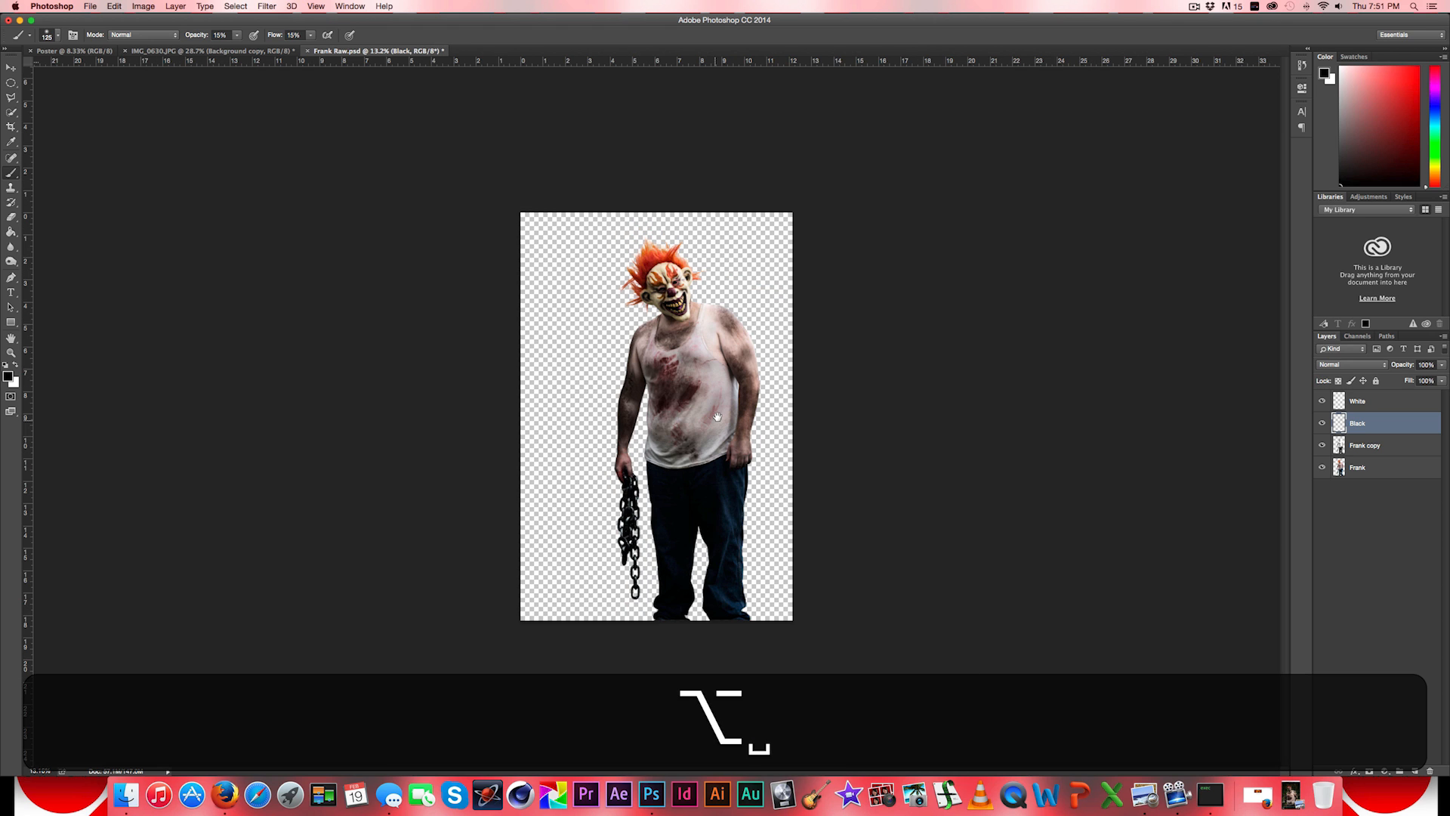
pyautogui.press('alt')
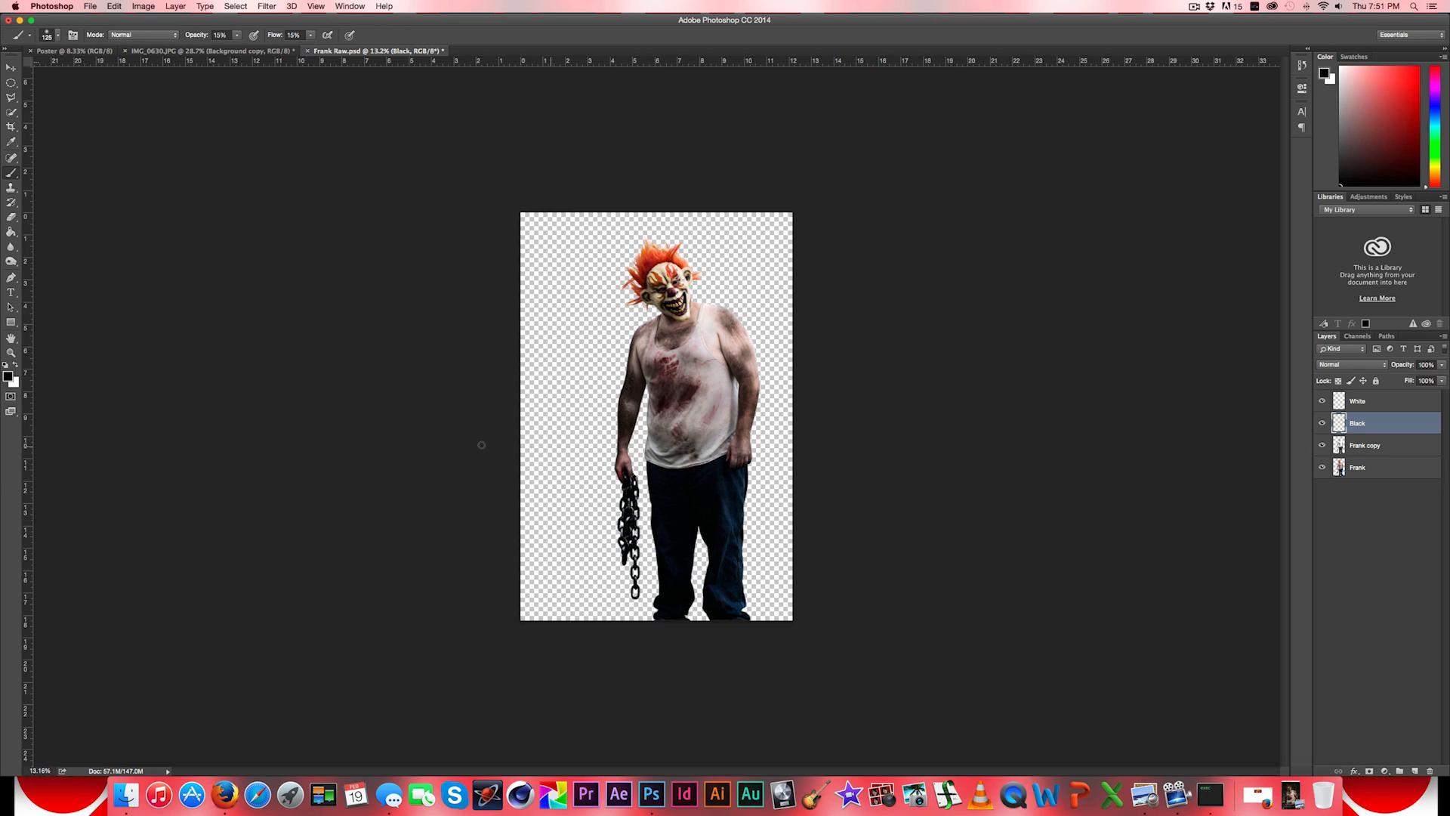
pyautogui.scroll(3, 750, 411)
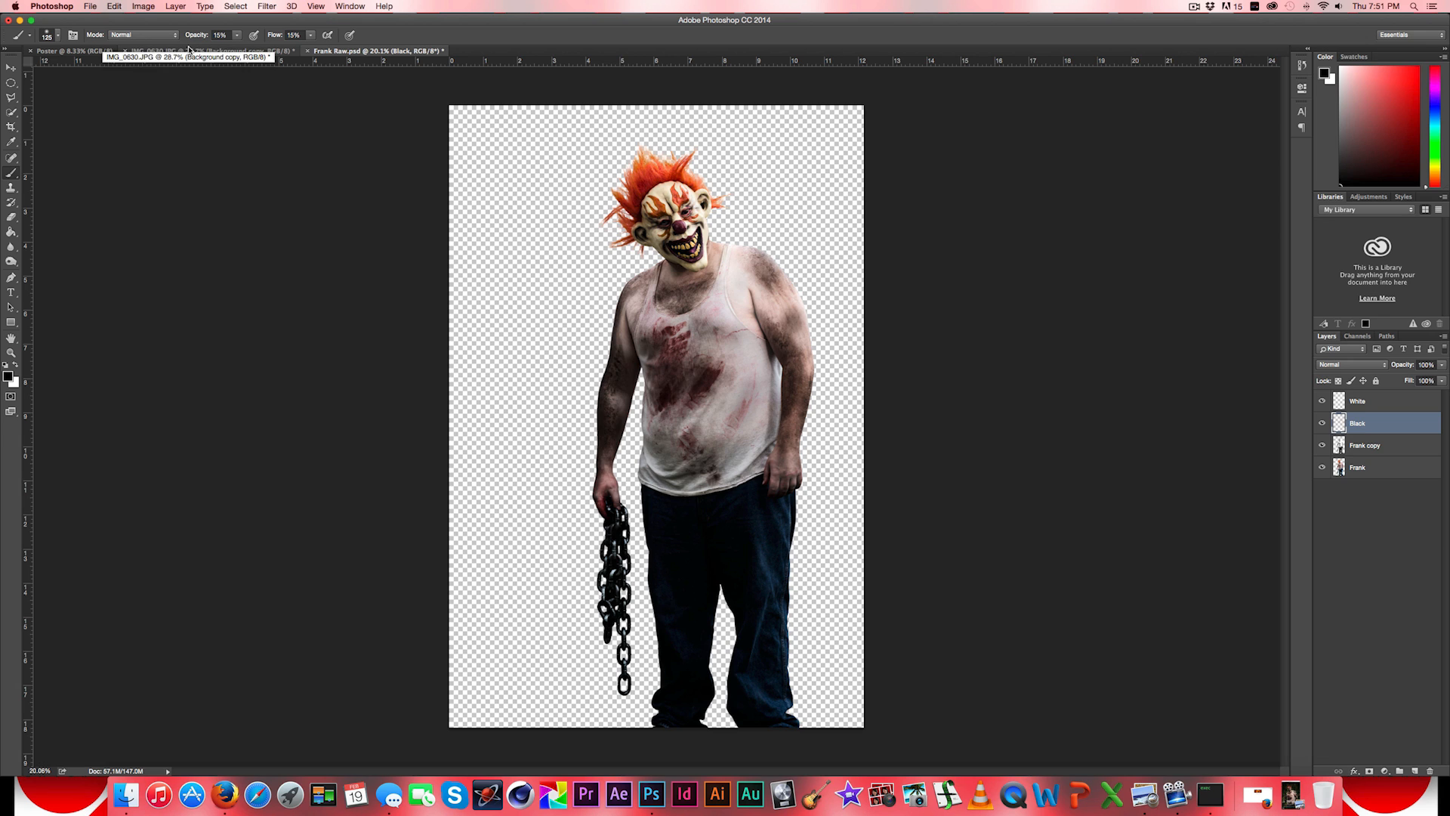
# - Copy the entire Frank Raw.psd canvas as merged content and paste it into the Poster document
pyautogui.click(241, 6)
pyautogui.click(240, 21)
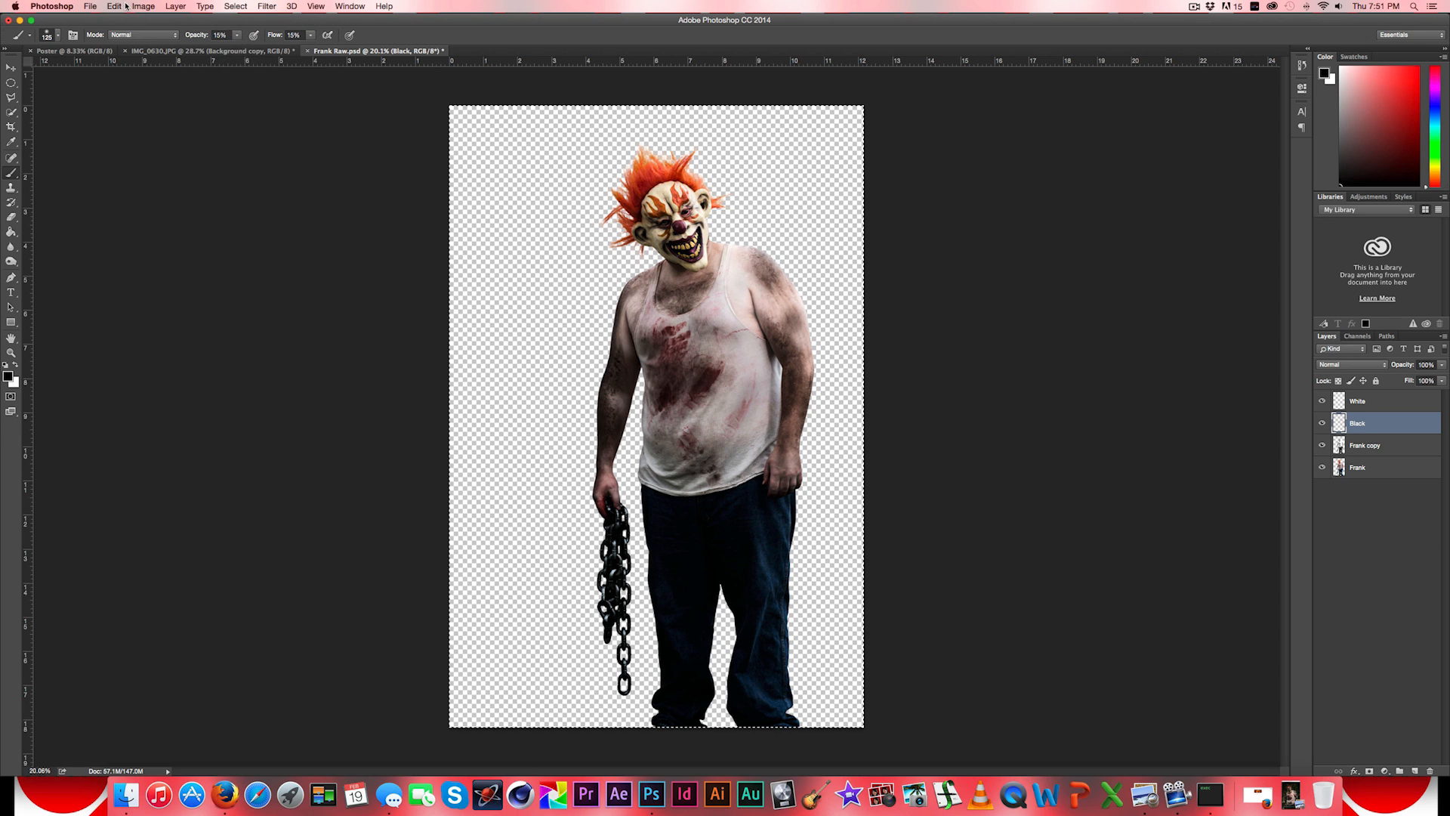
pyautogui.click(114, 6)
pyautogui.click(153, 97)
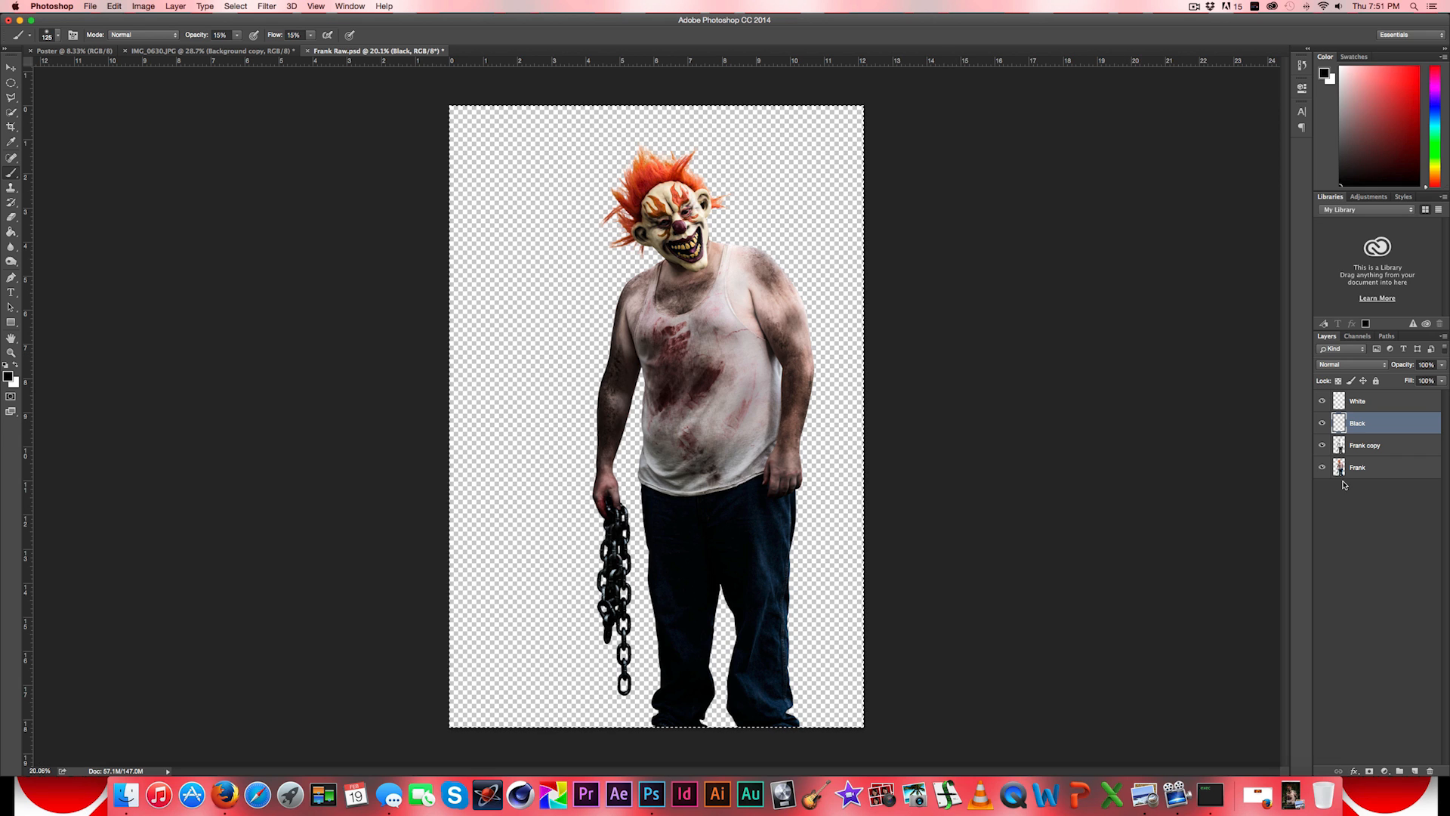
pyautogui.click(75, 50)
pyautogui.click(113, 6)
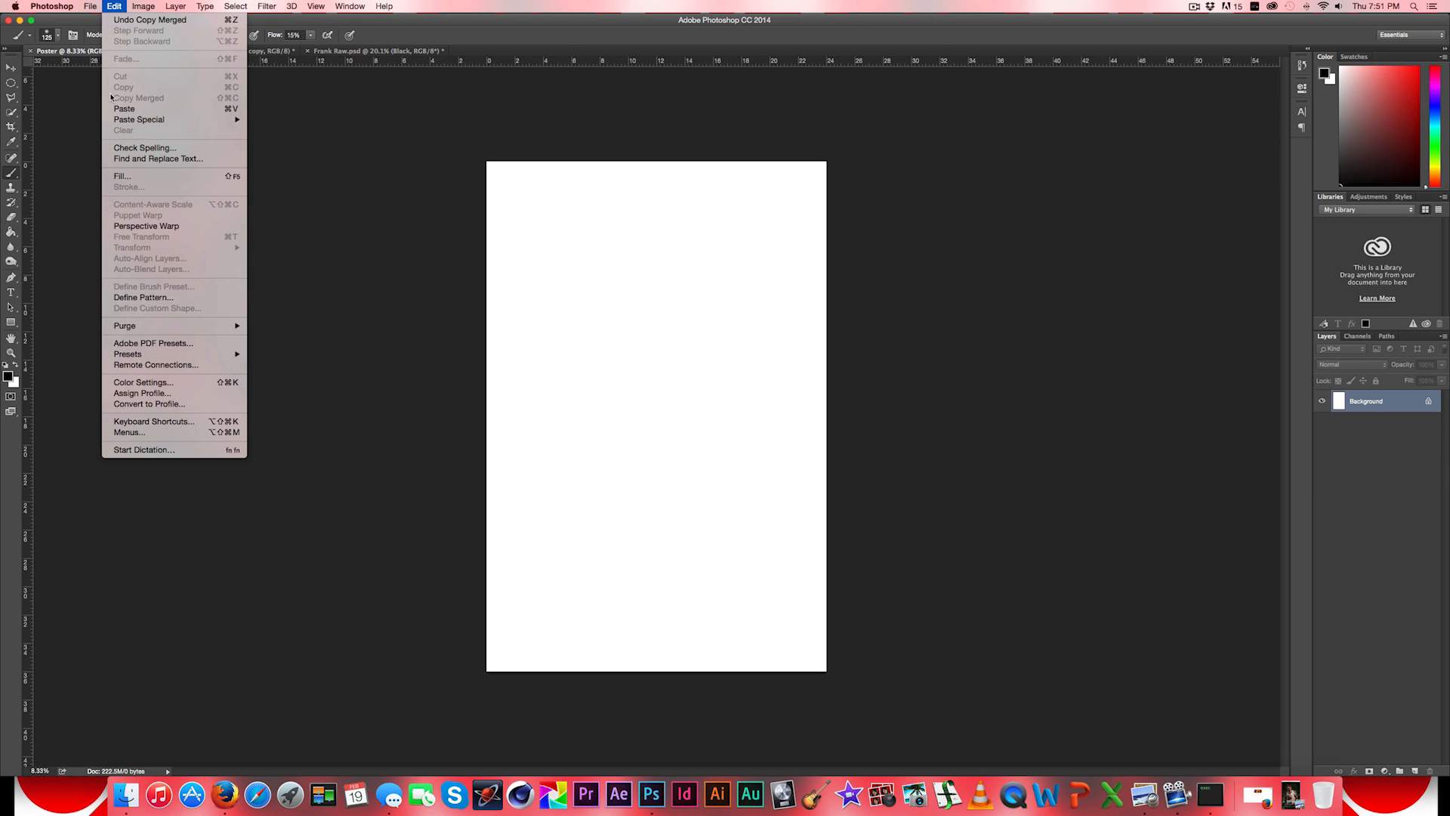
pyautogui.click(110, 107)
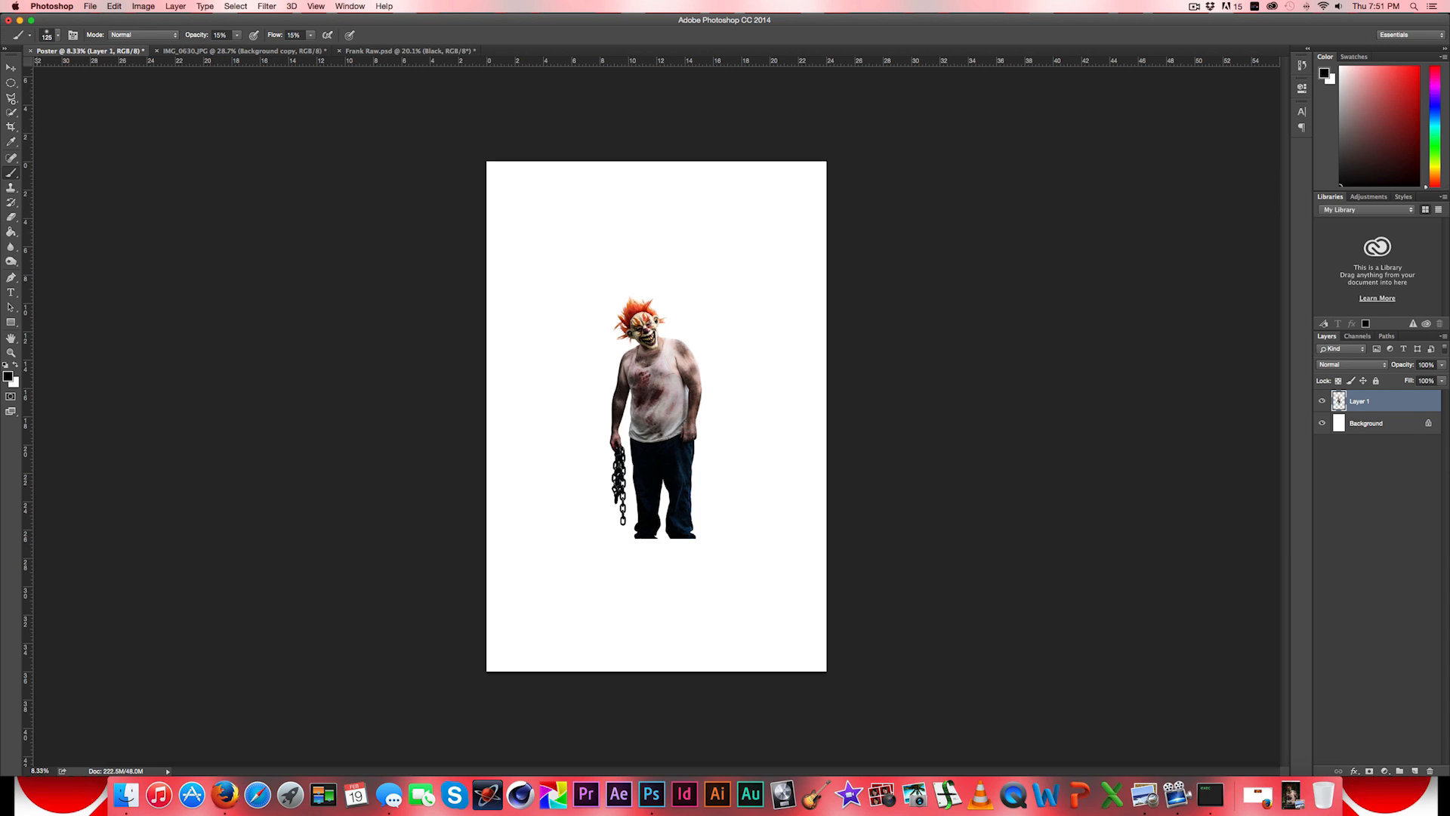
# - Proportionally enlarge the pasted figure and position it to fill most of the poster, with the legs cropped by the poster's lower edge
pyautogui.click(10, 68)
pyautogui.moveTo(707, 296); pyautogui.dragTo(707, 457)
pyautogui.moveTo(735, 343); pyautogui.dragTo(893, 188)
pyautogui.moveTo(715, 286); pyautogui.dragTo(671, 389)
pyautogui.press('shift')
pyautogui.moveTo(765, 255); pyautogui.dragTo(783, 208)
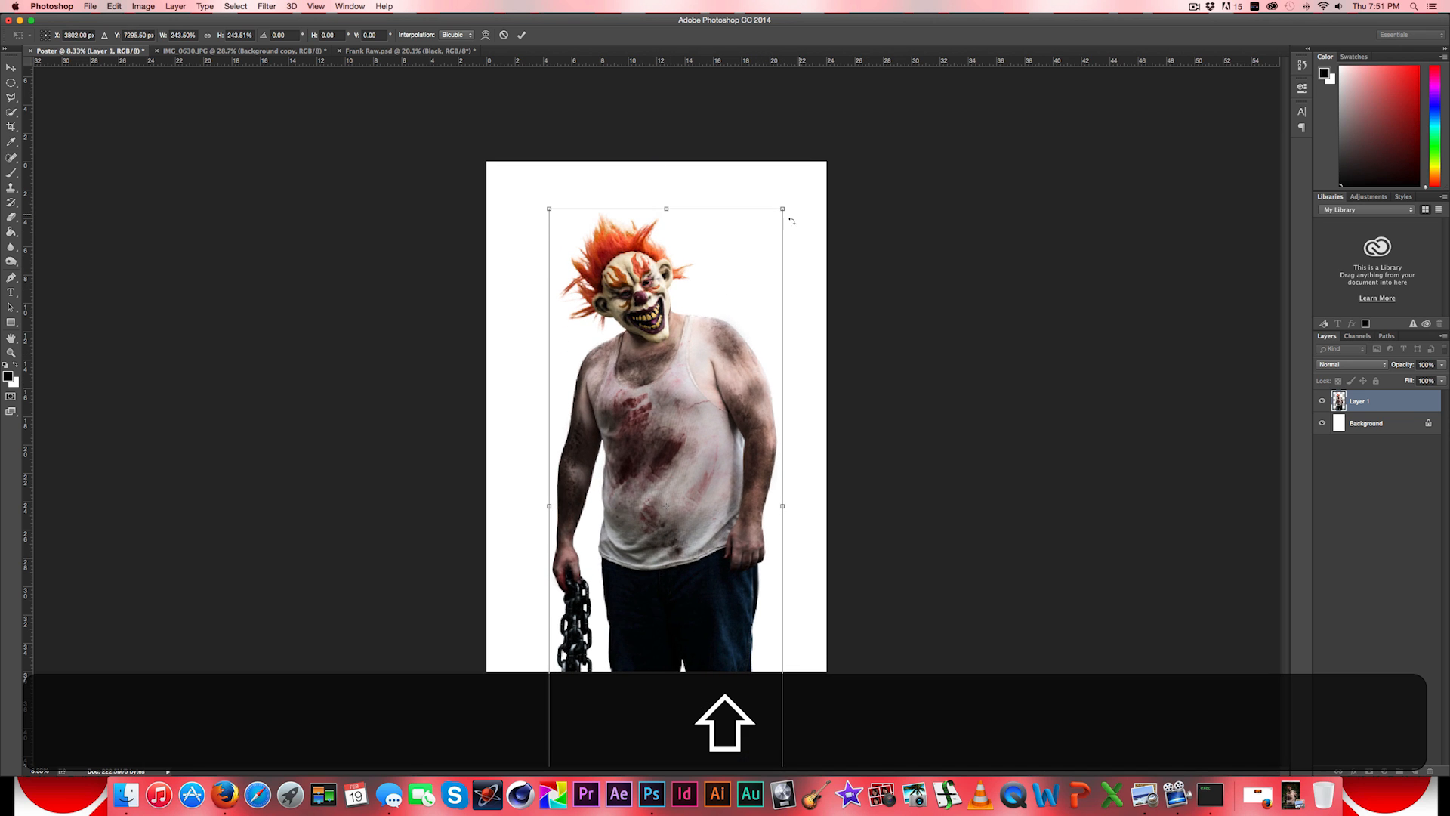
pyautogui.moveTo(689, 399); pyautogui.dragTo(669, 418)
pyautogui.press('Return')
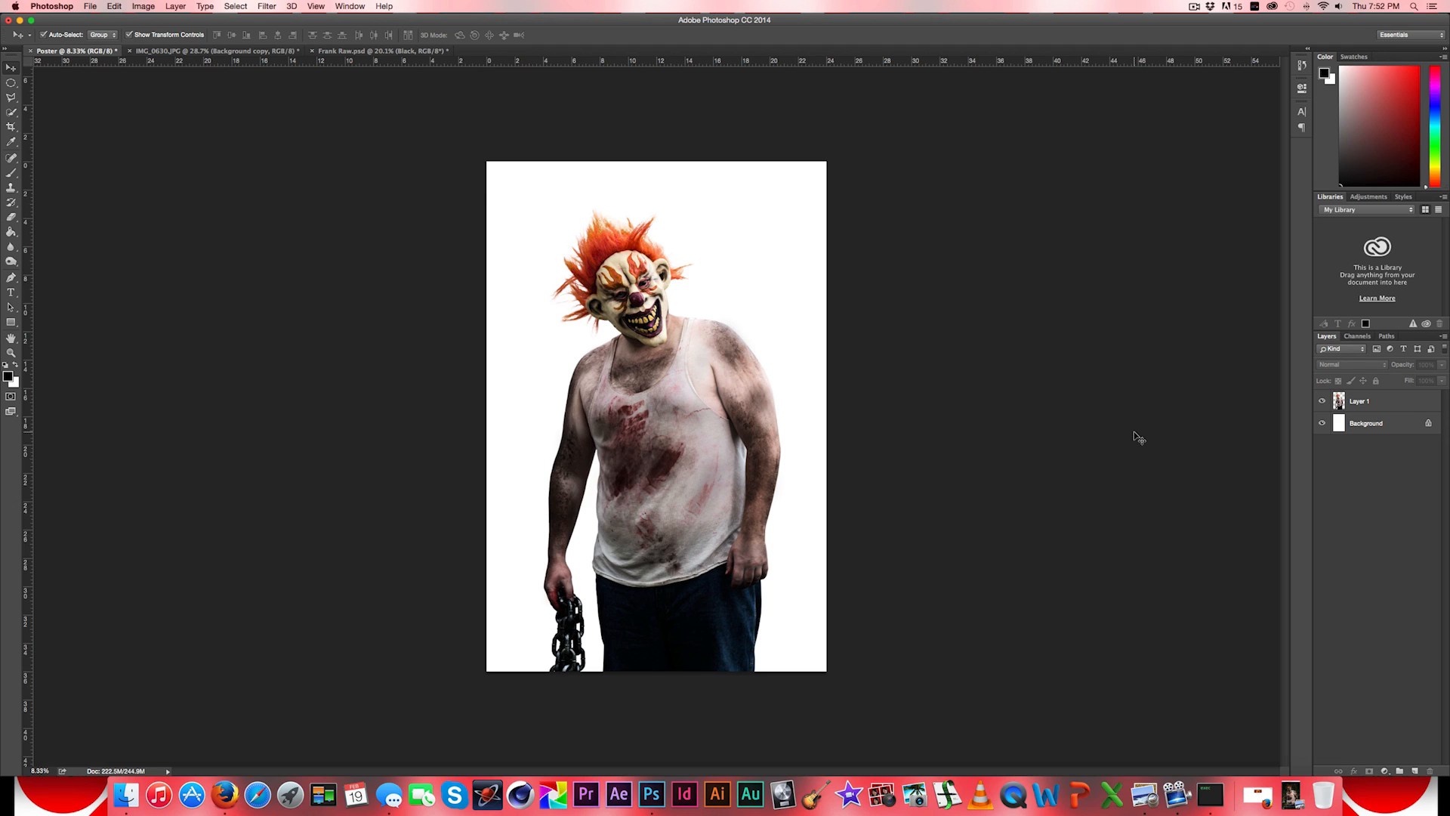
# - Hide the figure's Layer 1 in the poster and open the forest photo IMG_0602.JPG from the Photoshoot folder within In The Woods' Video folder
pyautogui.click(1321, 401)
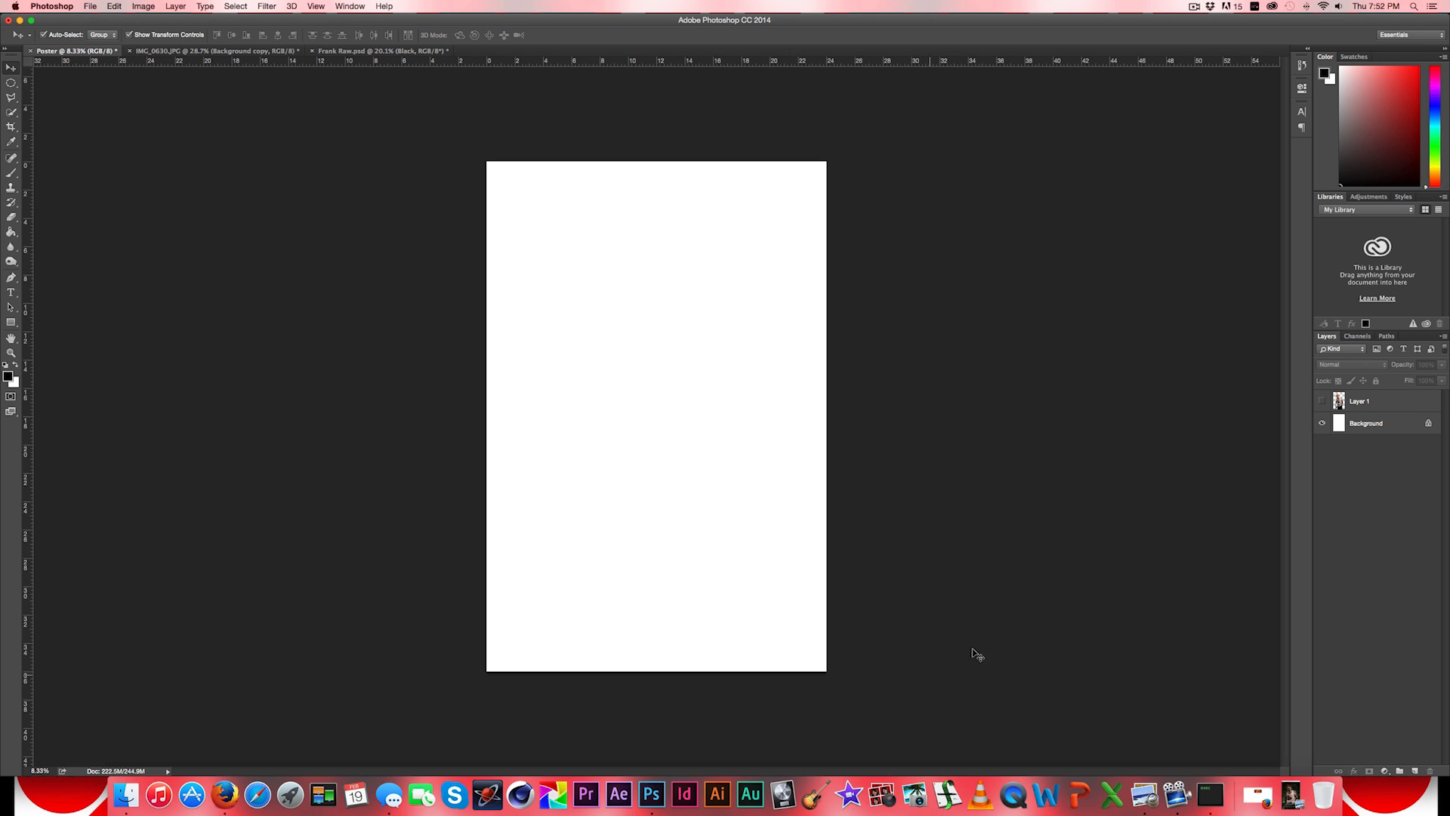
pyautogui.click(89, 5)
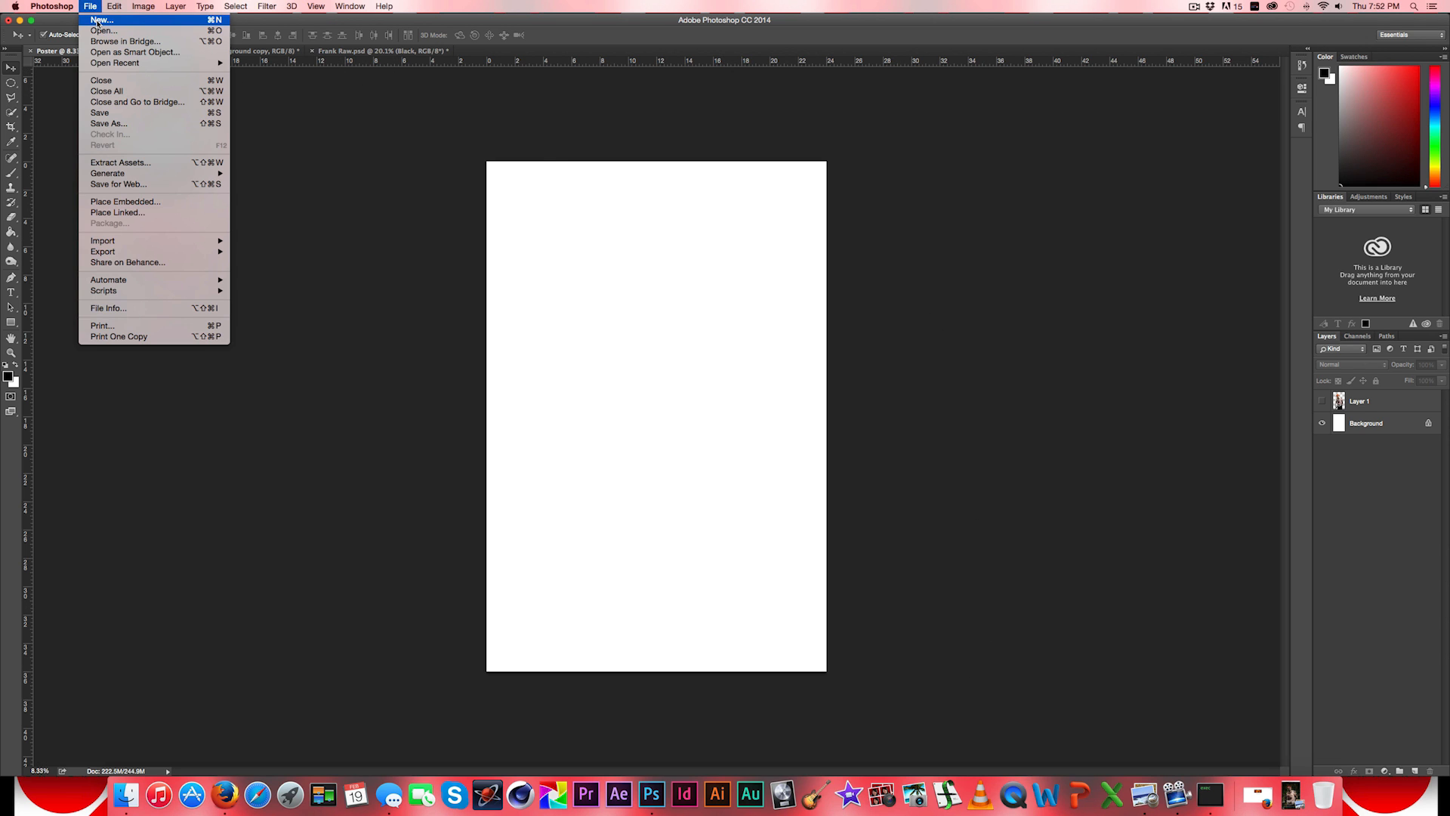
pyautogui.click(104, 31)
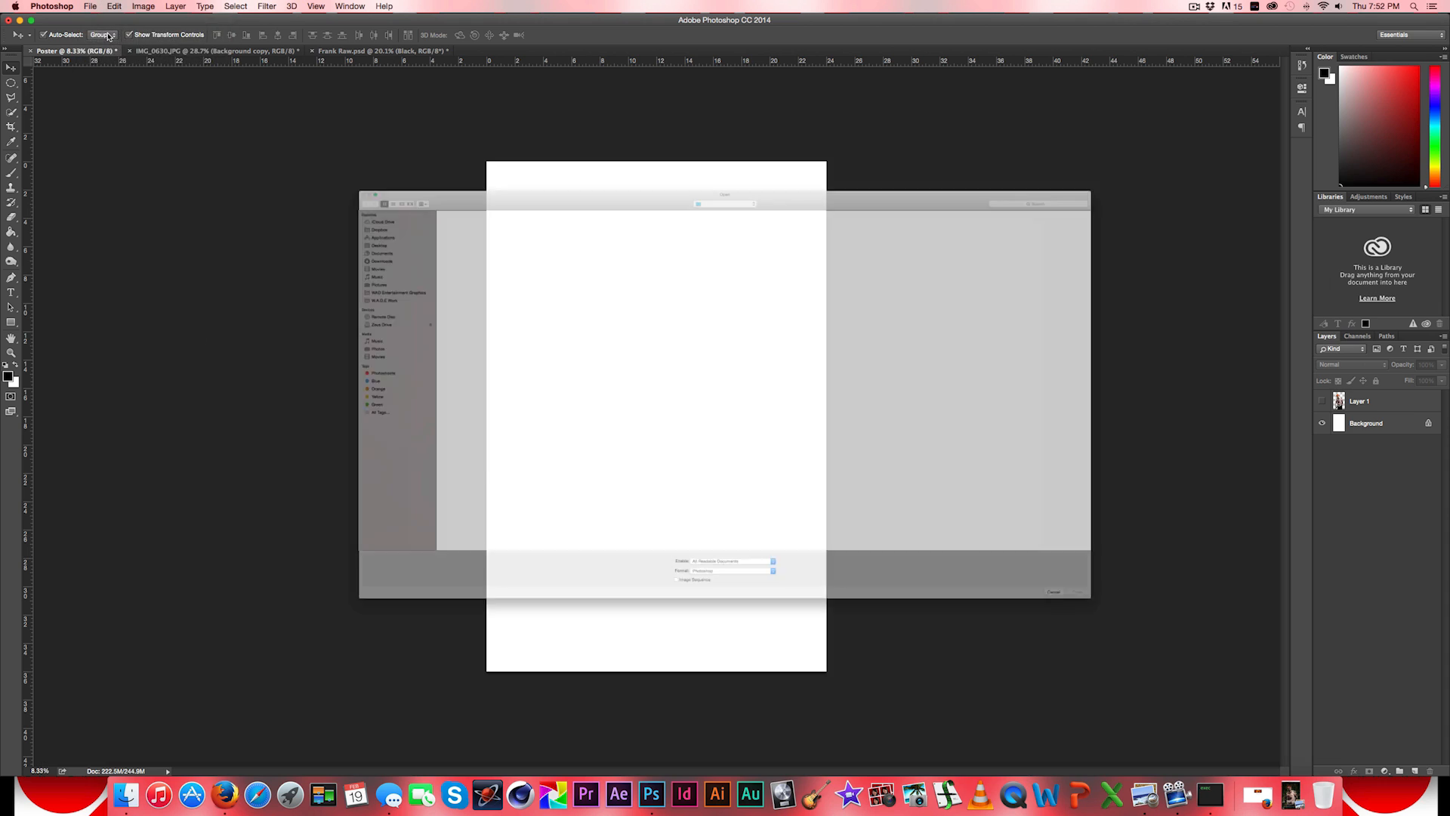
pyautogui.click(729, 44)
pyautogui.click(721, 50)
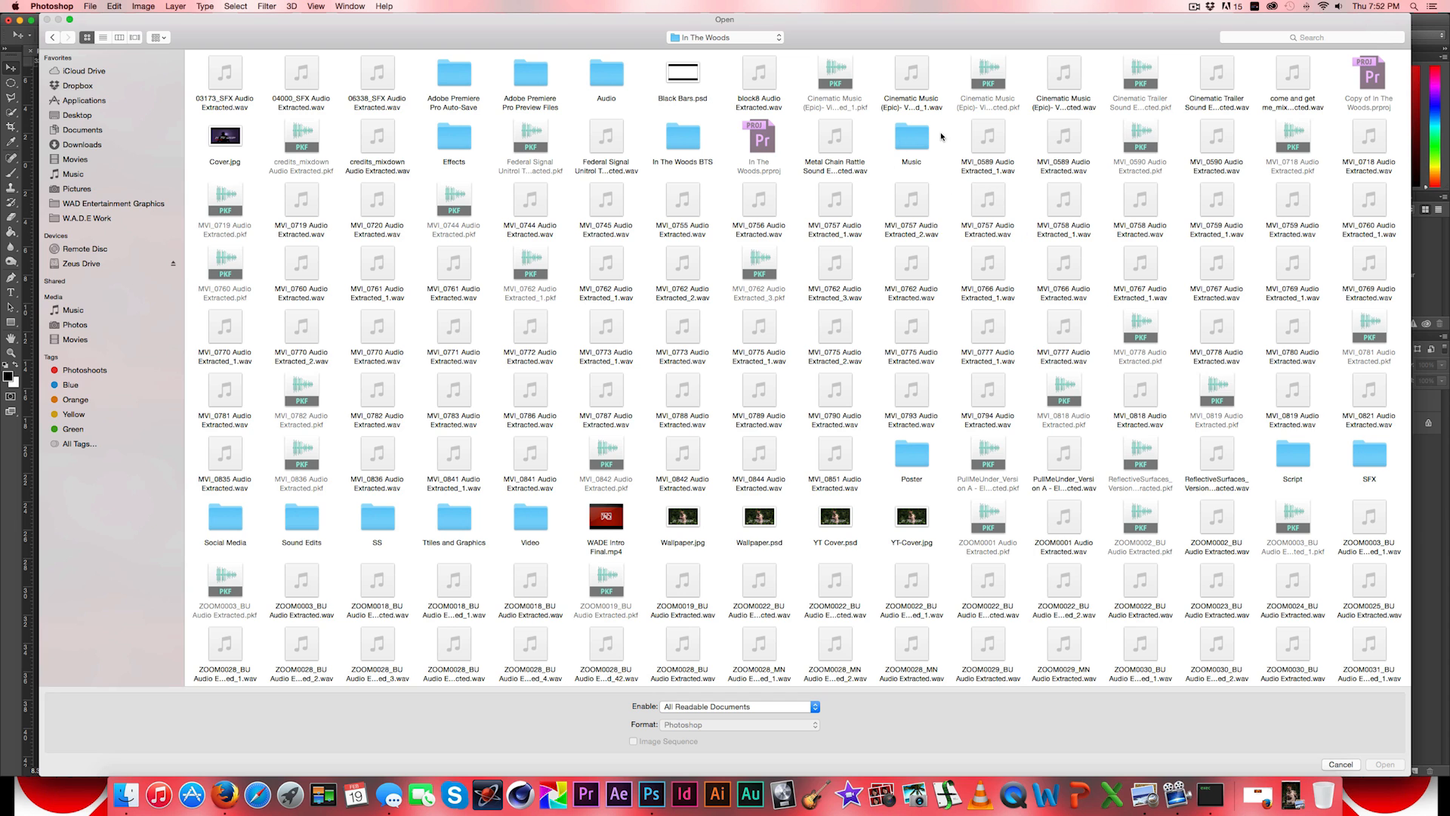
pyautogui.doubleClick(531, 520)
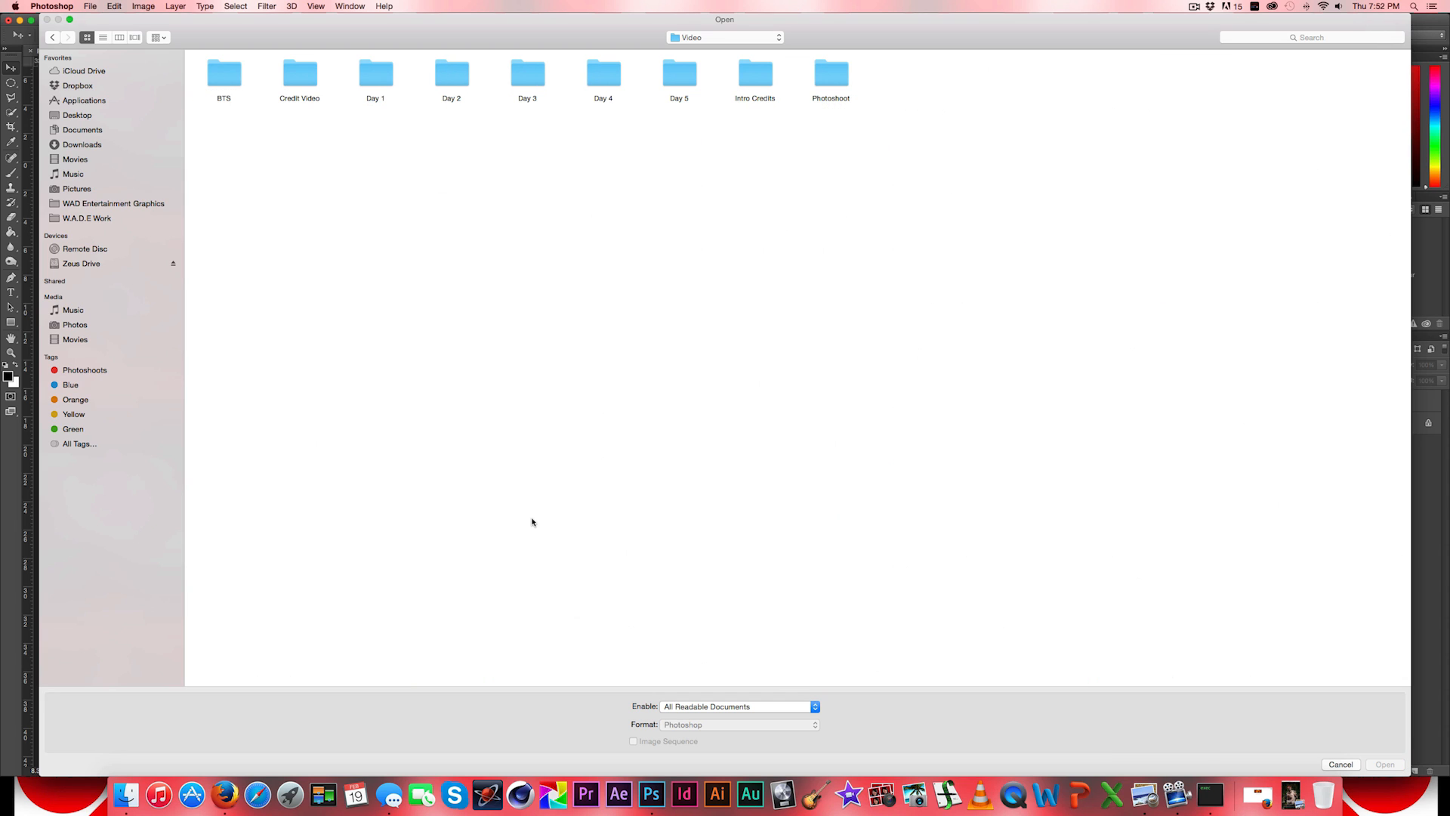
pyautogui.doubleClick(828, 71)
pyautogui.click(136, 39)
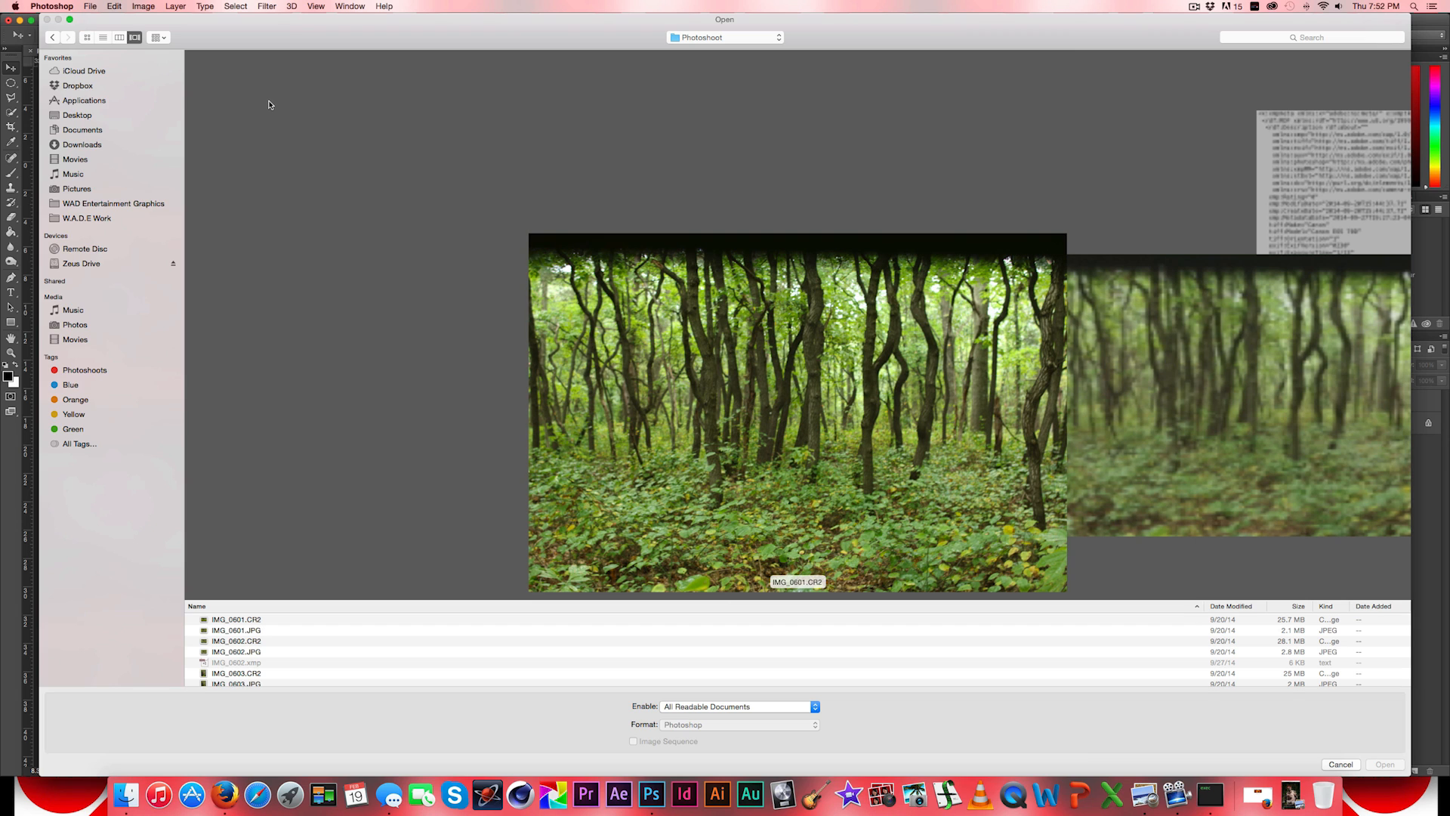
pyautogui.press('Down')
pyautogui.press('Down')
pyautogui.press('Down')
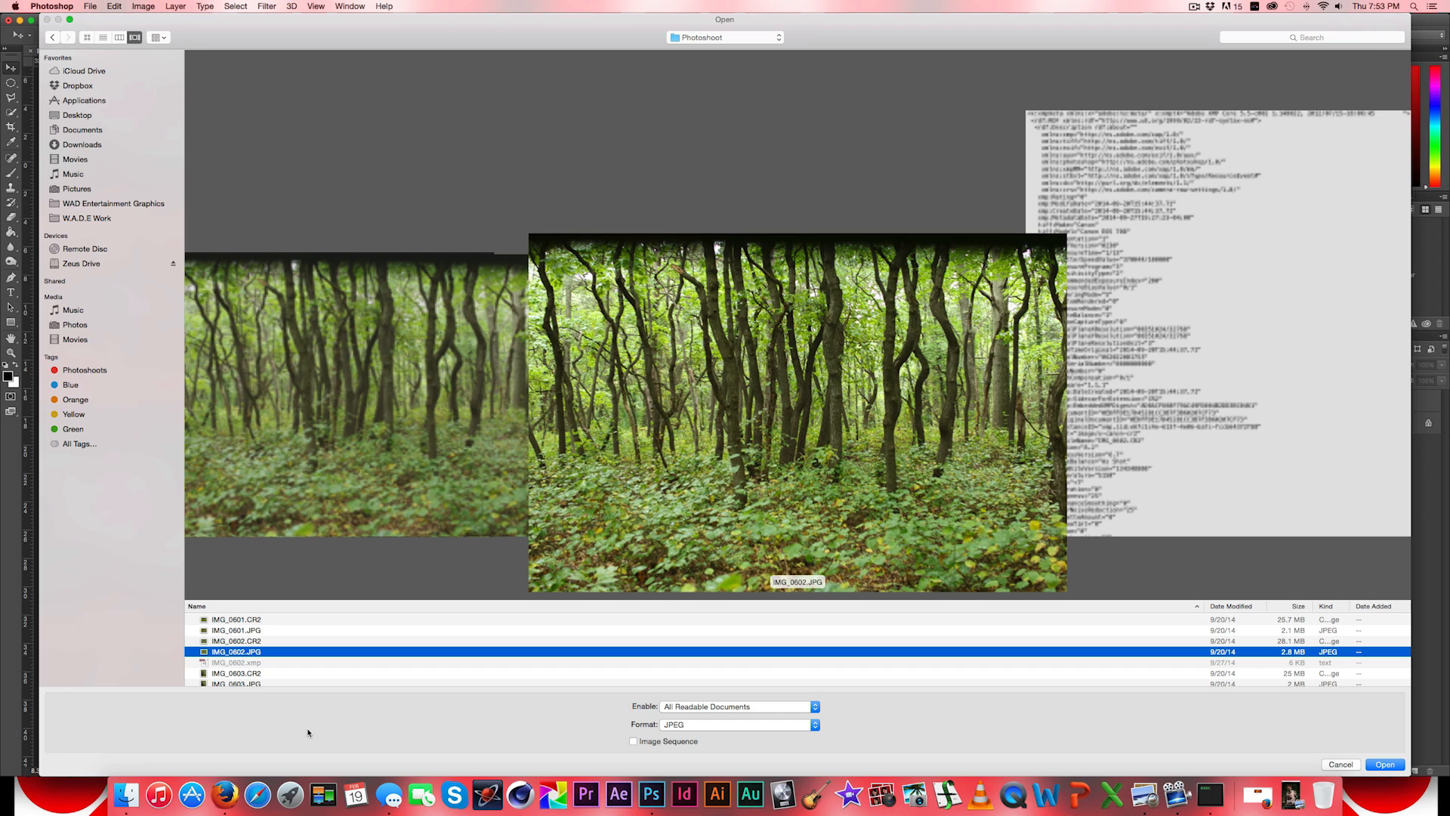
pyautogui.click(1381, 763)
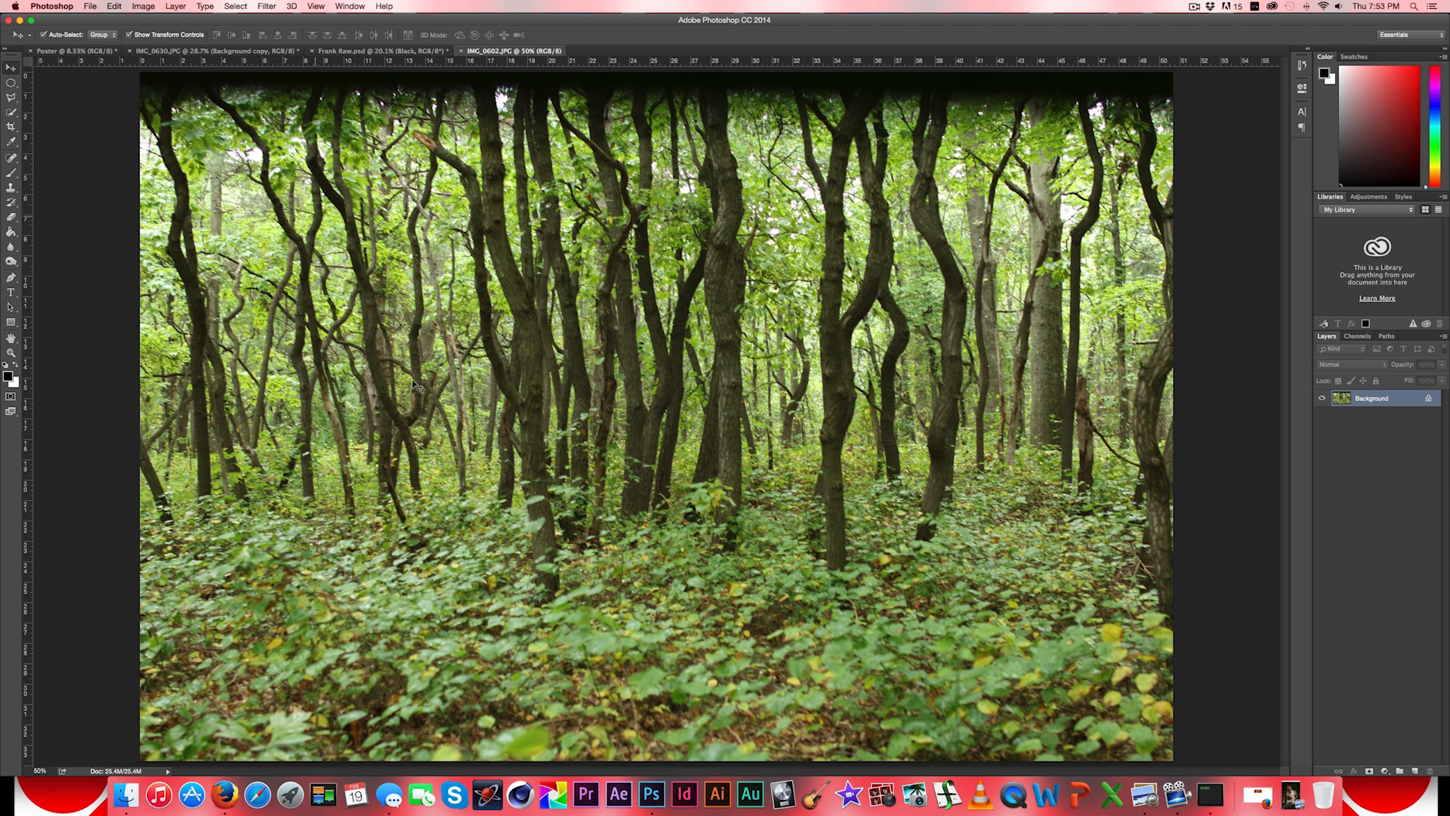
# - Copy the entire IMG_0602.JPG forest photo and paste it into the Poster document
pyautogui.click(236, 6)
pyautogui.click(242, 20)
pyautogui.click(111, 6)
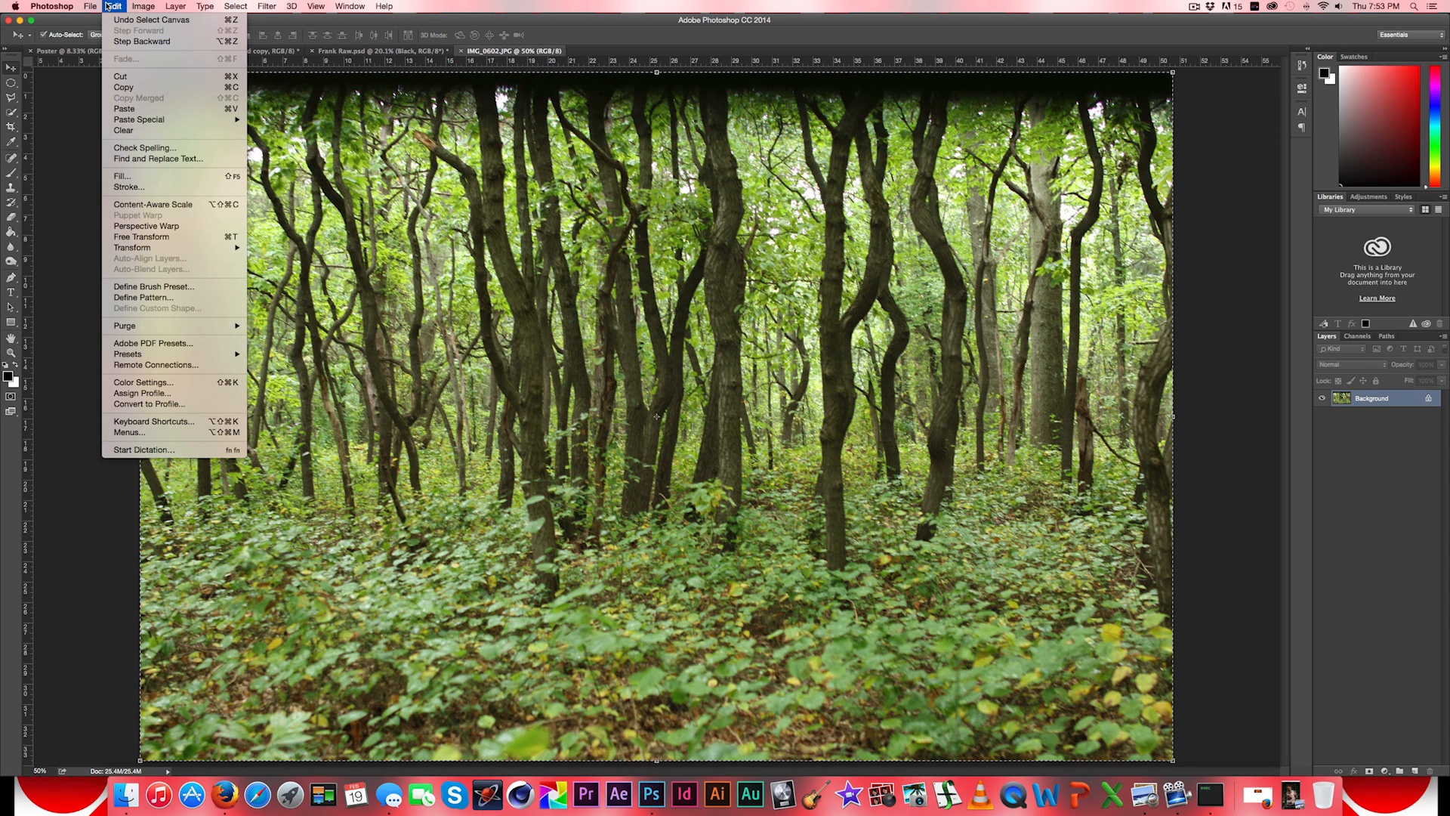
pyautogui.click(123, 87)
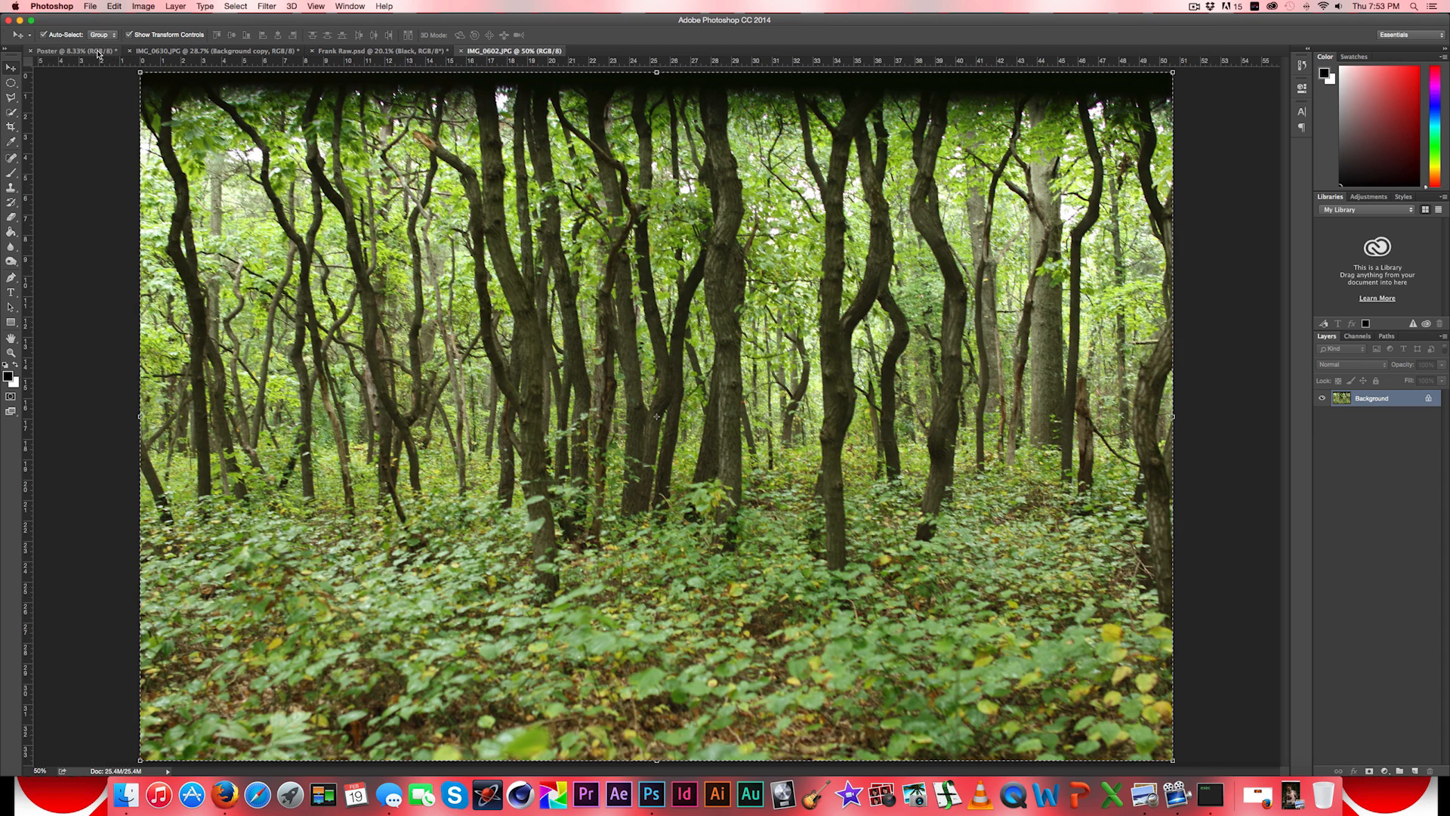
pyautogui.click(98, 54)
pyautogui.click(114, 6)
pyautogui.click(121, 108)
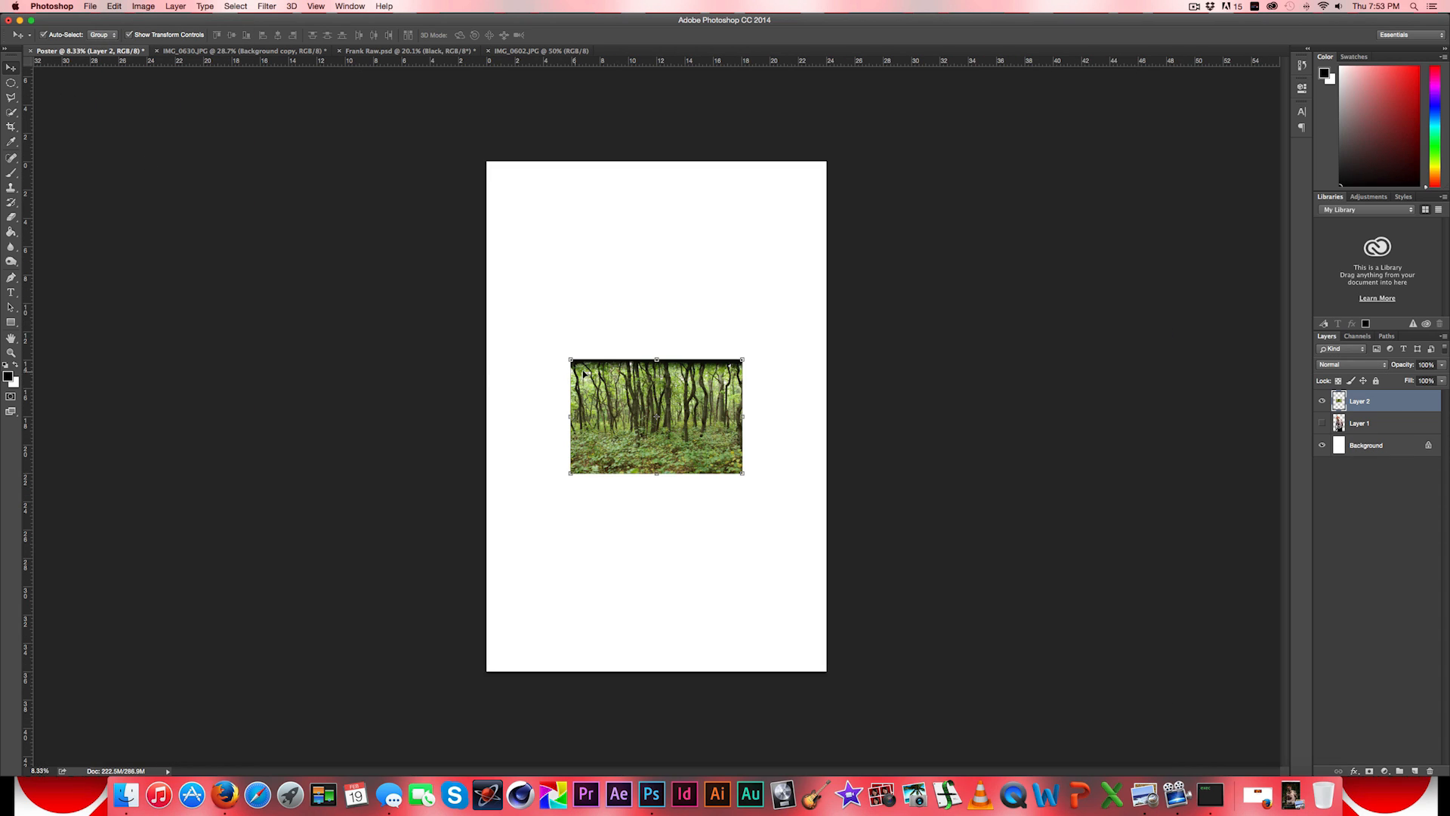
# - Proportionally enlarge the pasted forest photo to about 494% and centre it so it covers the whole poster
pyautogui.press('shift')
pyautogui.moveTo(577, 362); pyautogui.dragTo(269, 119)
pyautogui.moveTo(744, 475); pyautogui.dragTo(1003, 762)
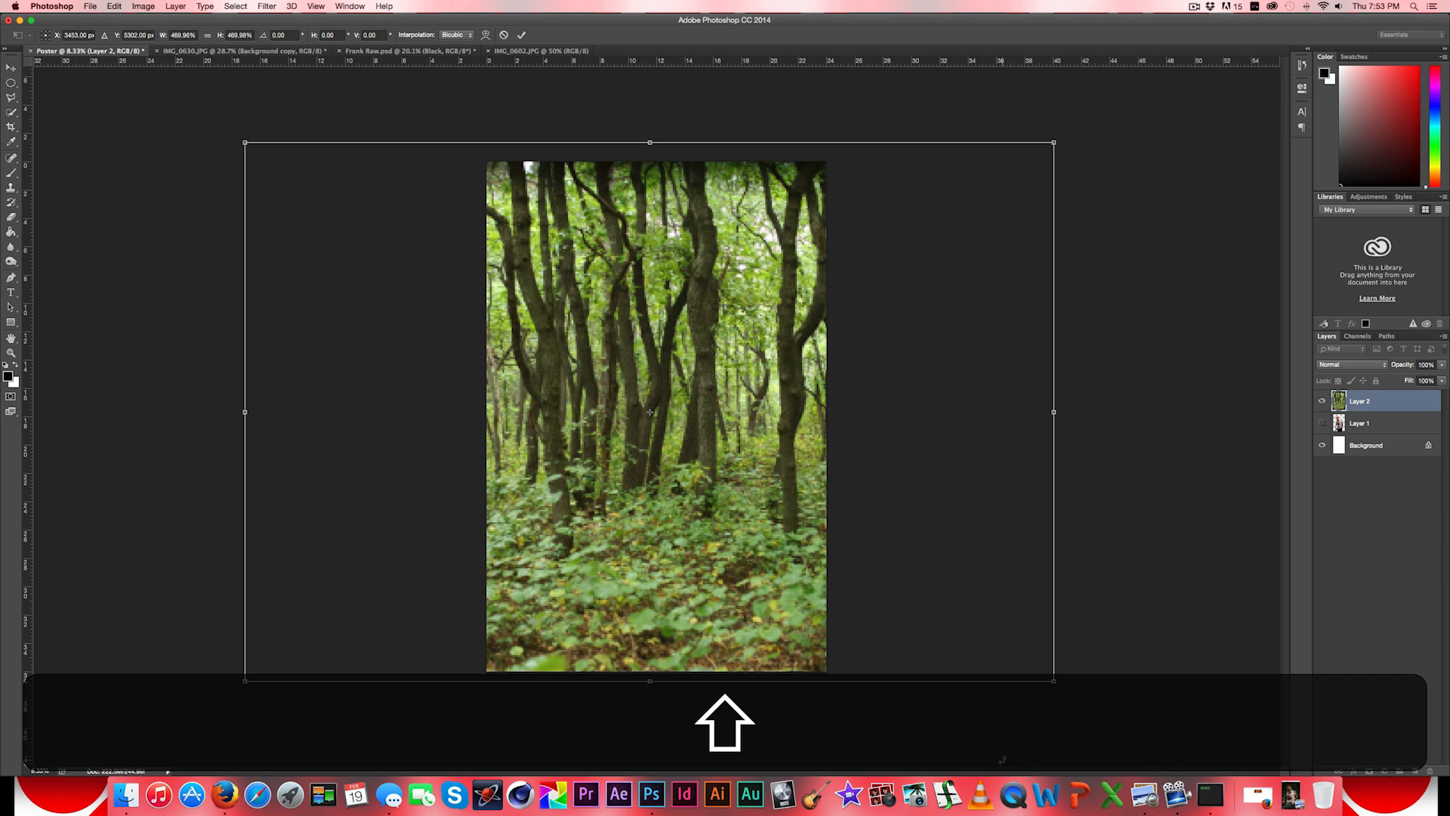
pyautogui.moveTo(1054, 142); pyautogui.dragTo(1095, 115)
pyautogui.moveTo(696, 413)
pyautogui.mouseDown()
pyautogui.moveTo(496, 423)
pyautogui.moveTo(857, 403)
pyautogui.moveTo(759, 430)
pyautogui.moveTo(682, 428)
pyautogui.mouseUp()
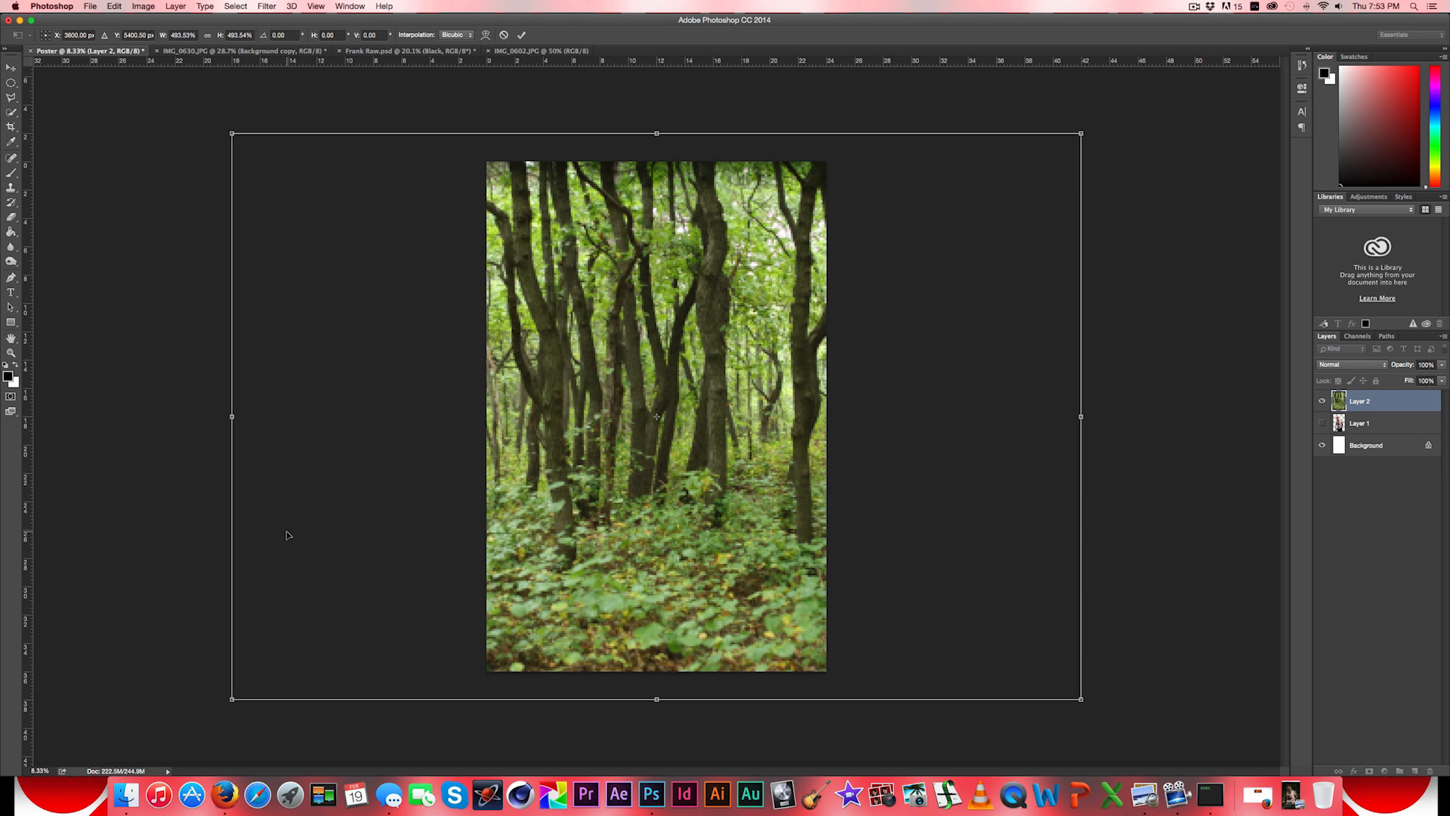
pyautogui.click(11, 67)
pyautogui.click(823, 251)
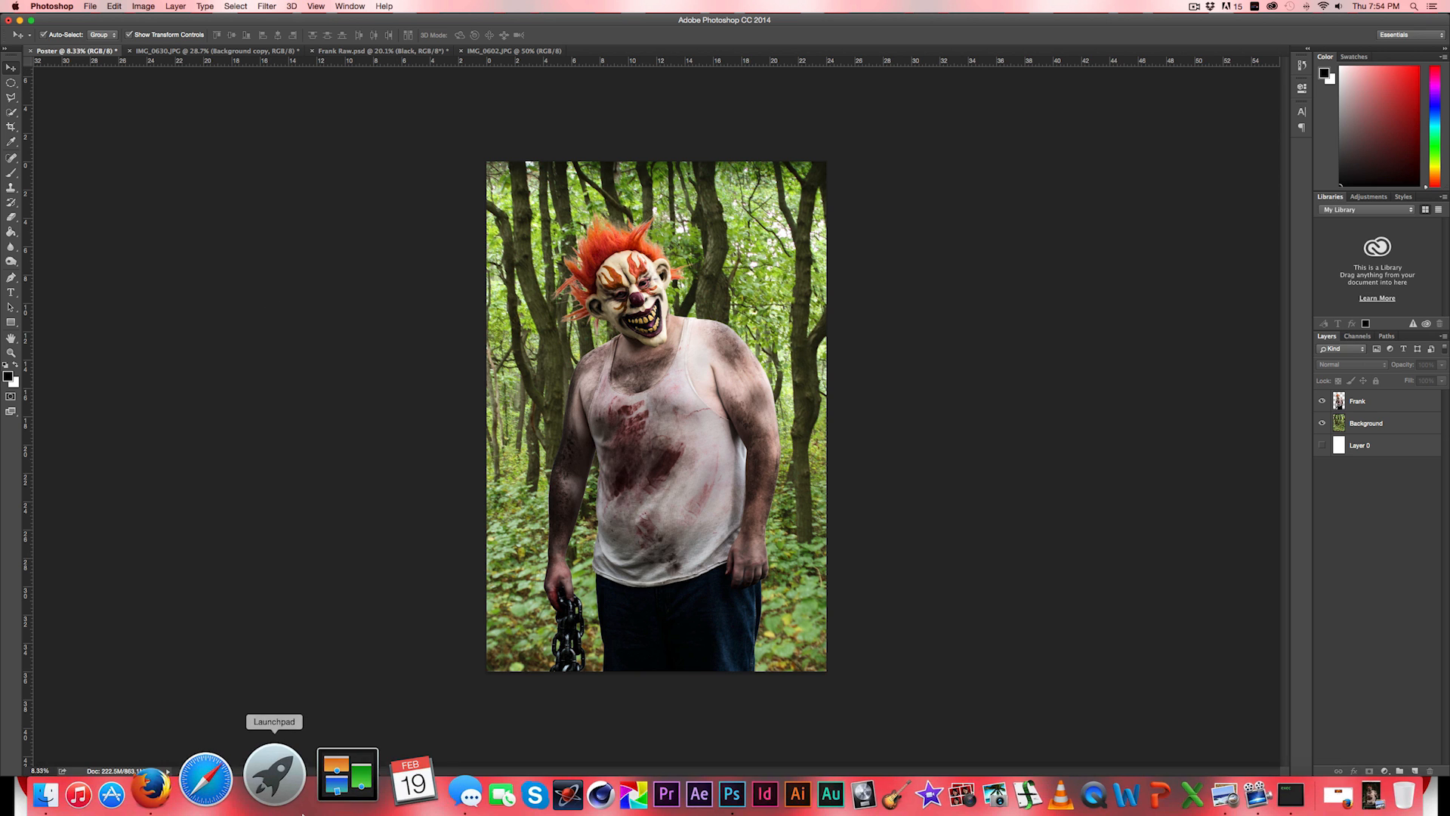
# - Switch to Firefox and search Google for "png trees", including the image results
pyautogui.click(220, 791)
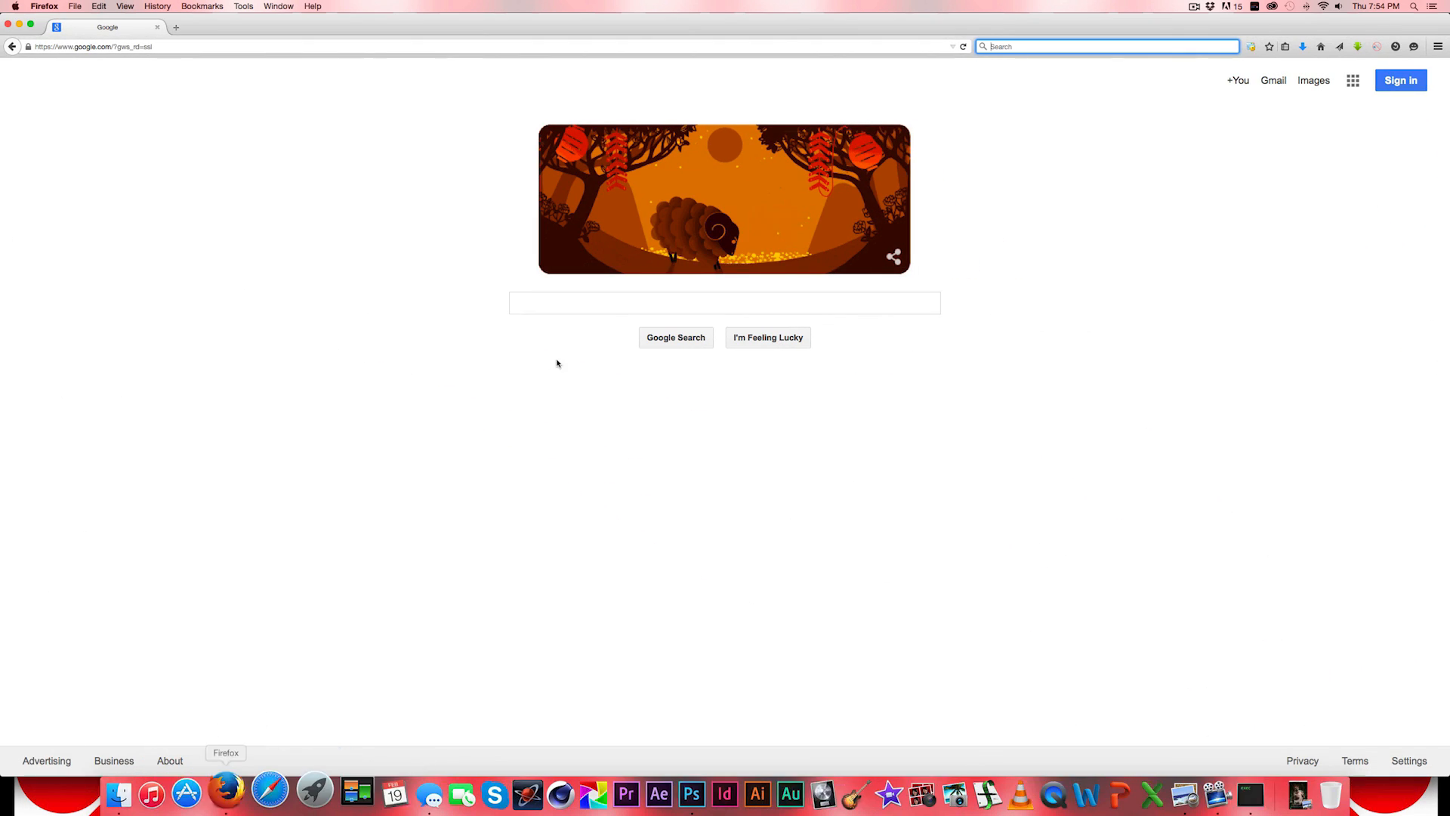
pyautogui.click(573, 308)
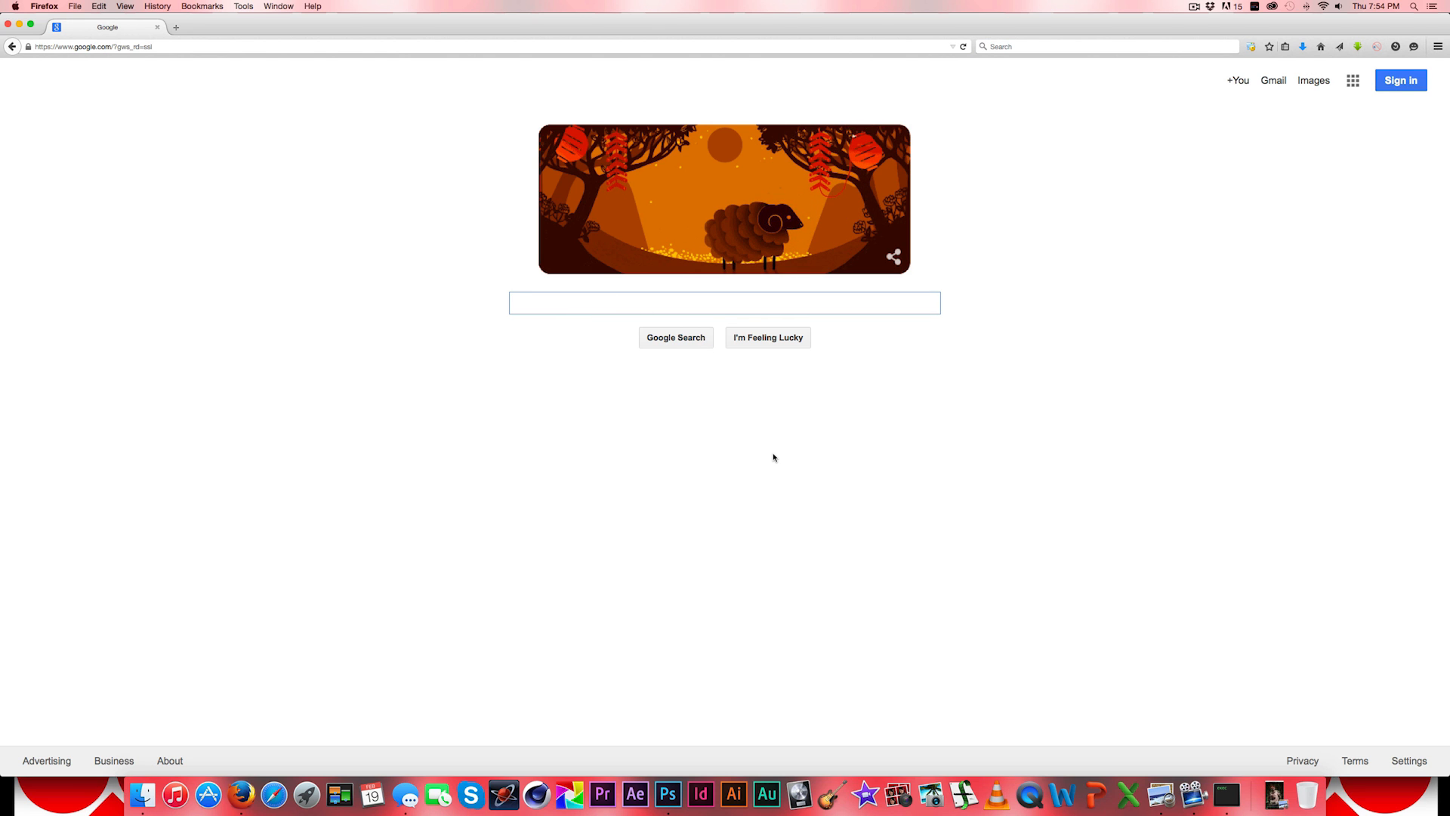
pyautogui.write('png t')
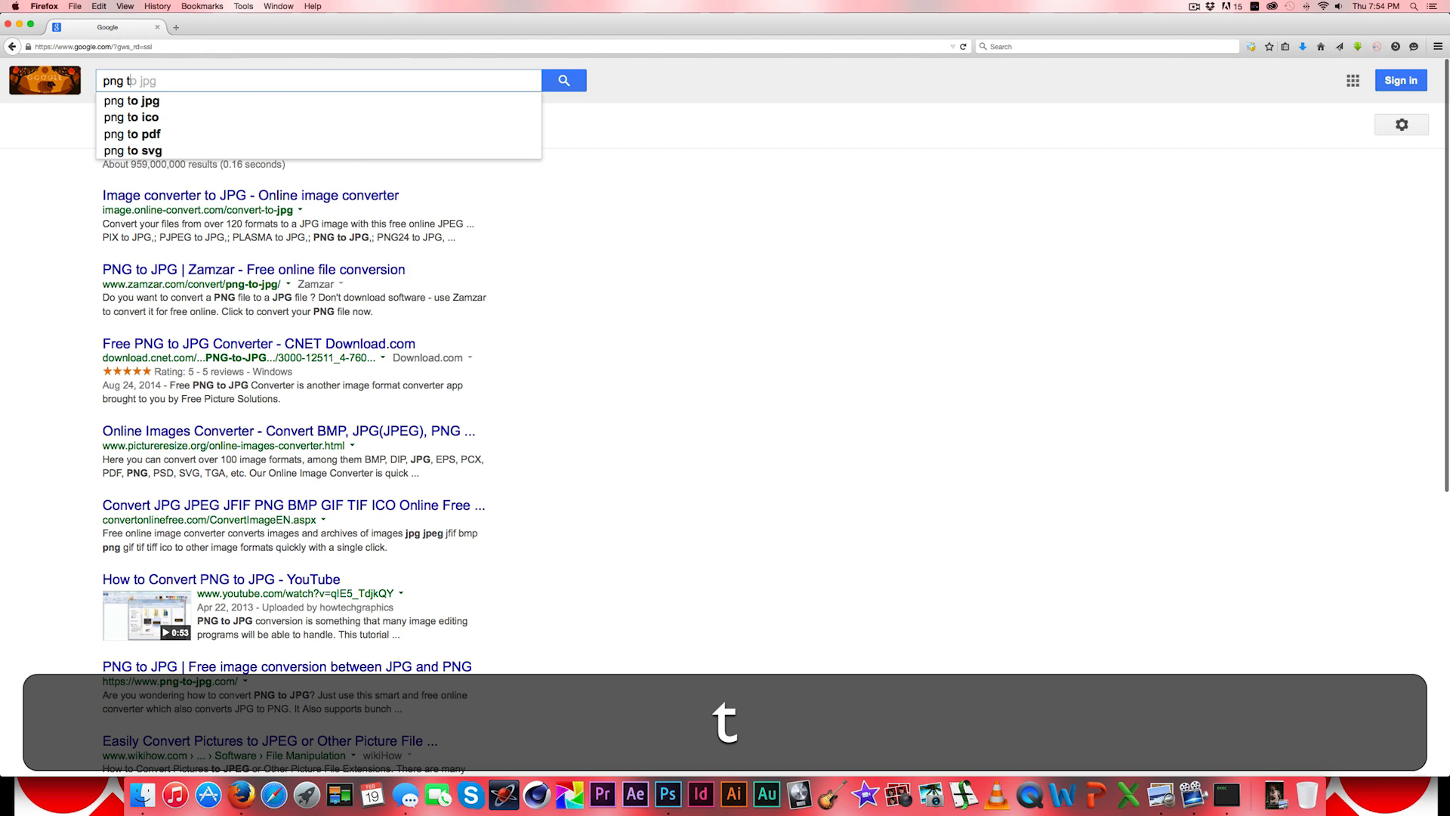
pyautogui.write('rees')
pyautogui.press('Return')
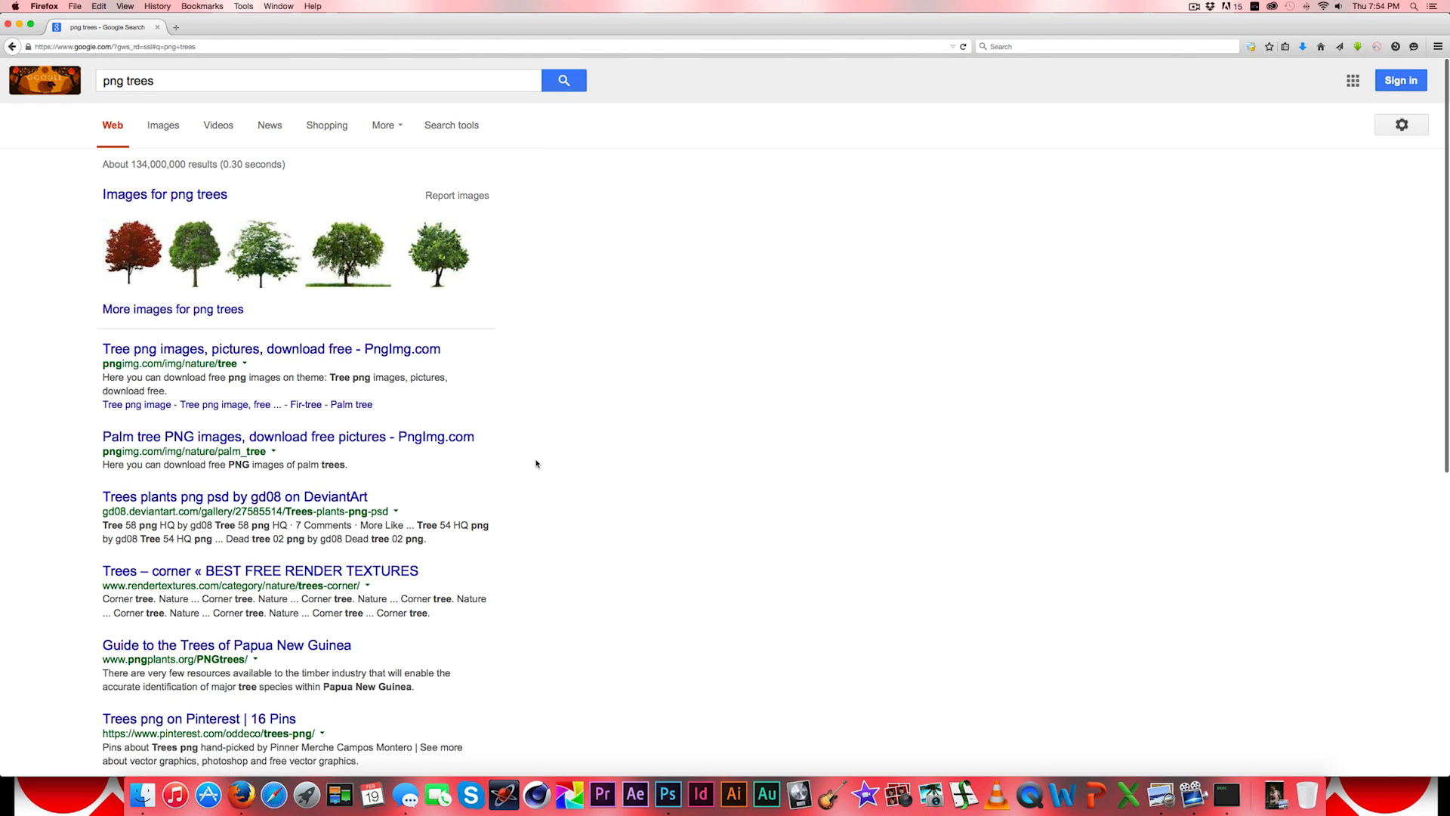
pyautogui.click(164, 124)
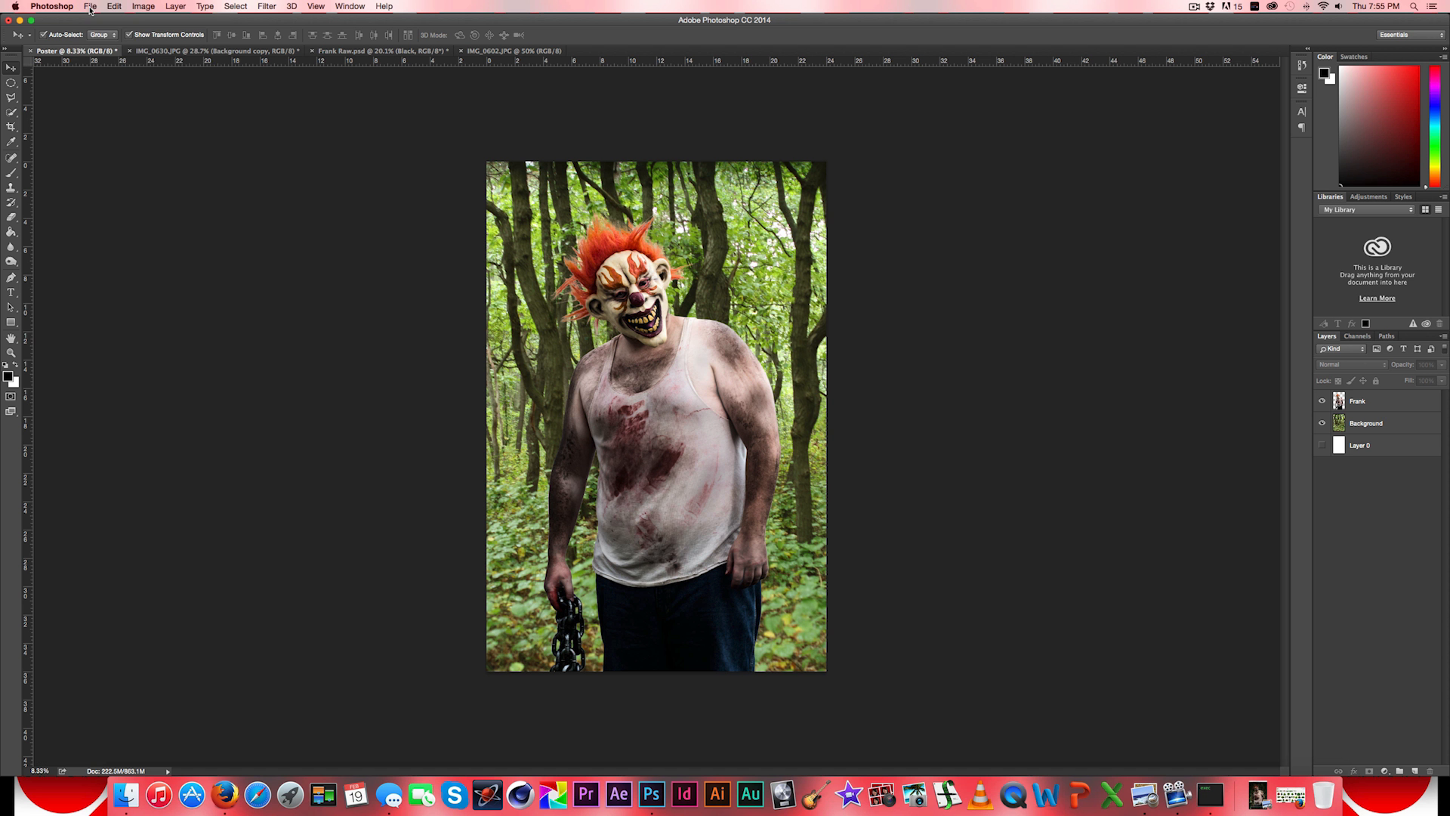
# - Open all three tree and bush PNG files in Photoshop from In The Woods' Poster > Tree bushes folder
pyautogui.click(90, 6)
pyautogui.click(103, 32)
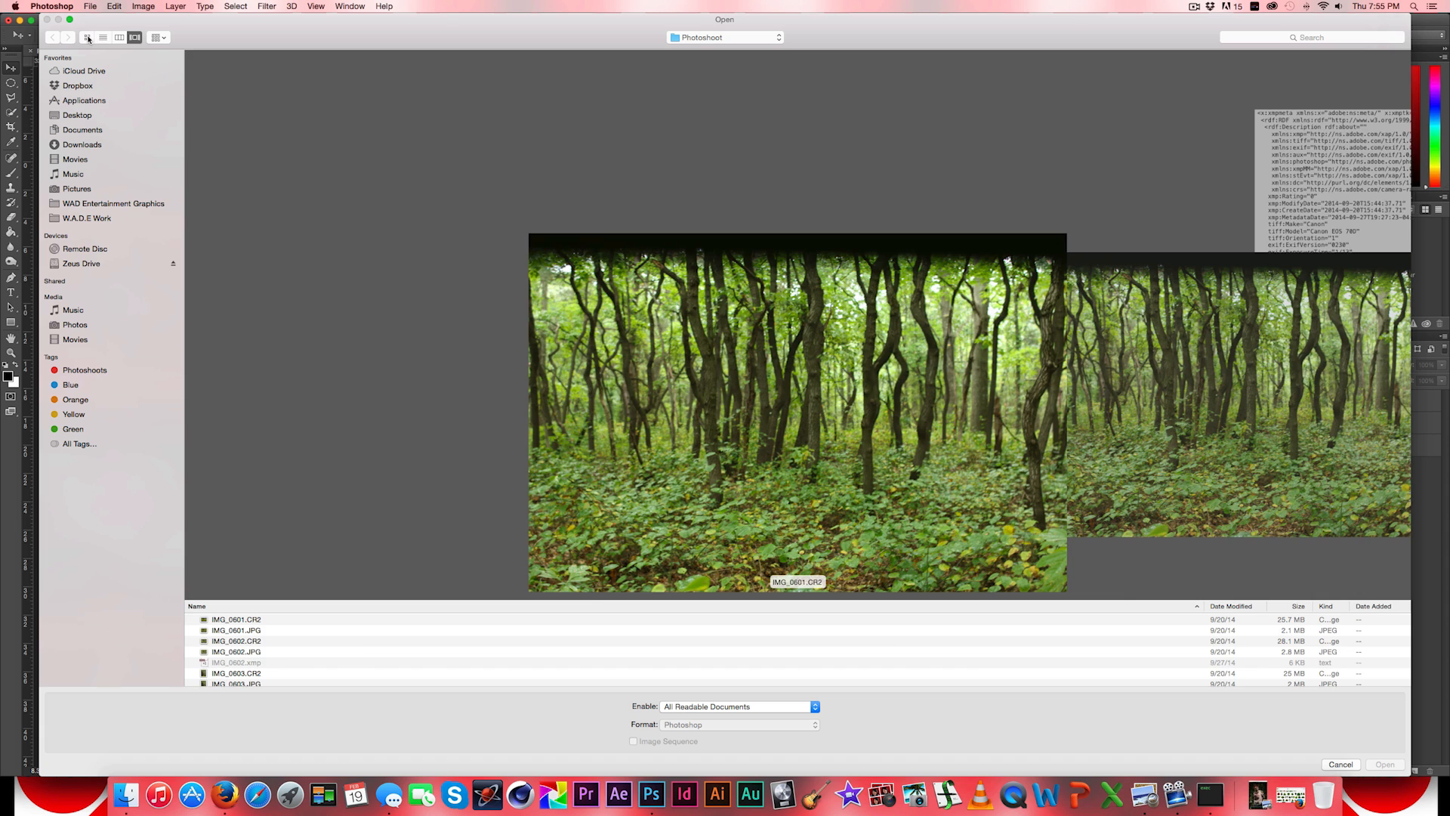
pyautogui.click(87, 37)
pyautogui.click(696, 41)
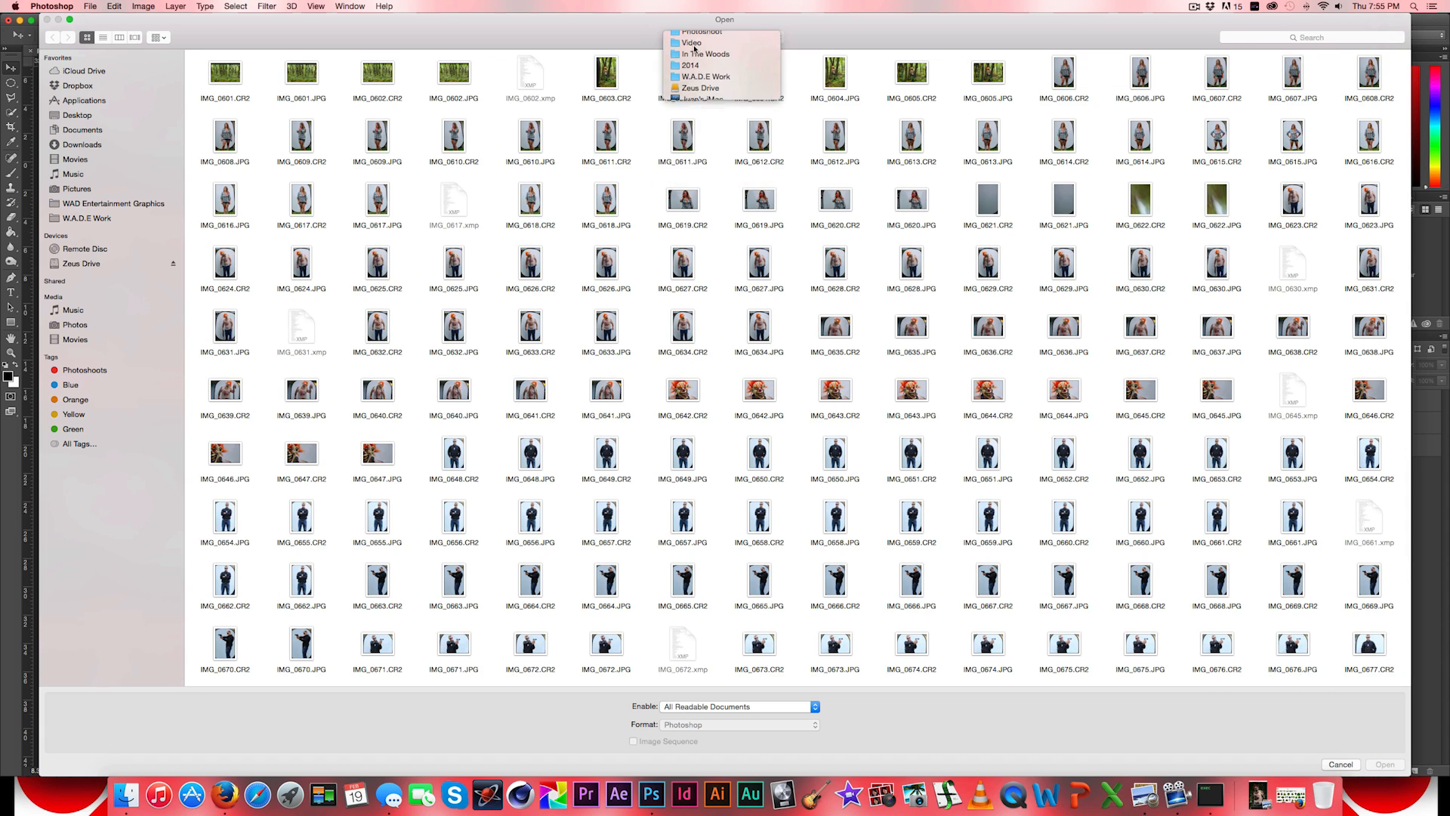
pyautogui.click(694, 49)
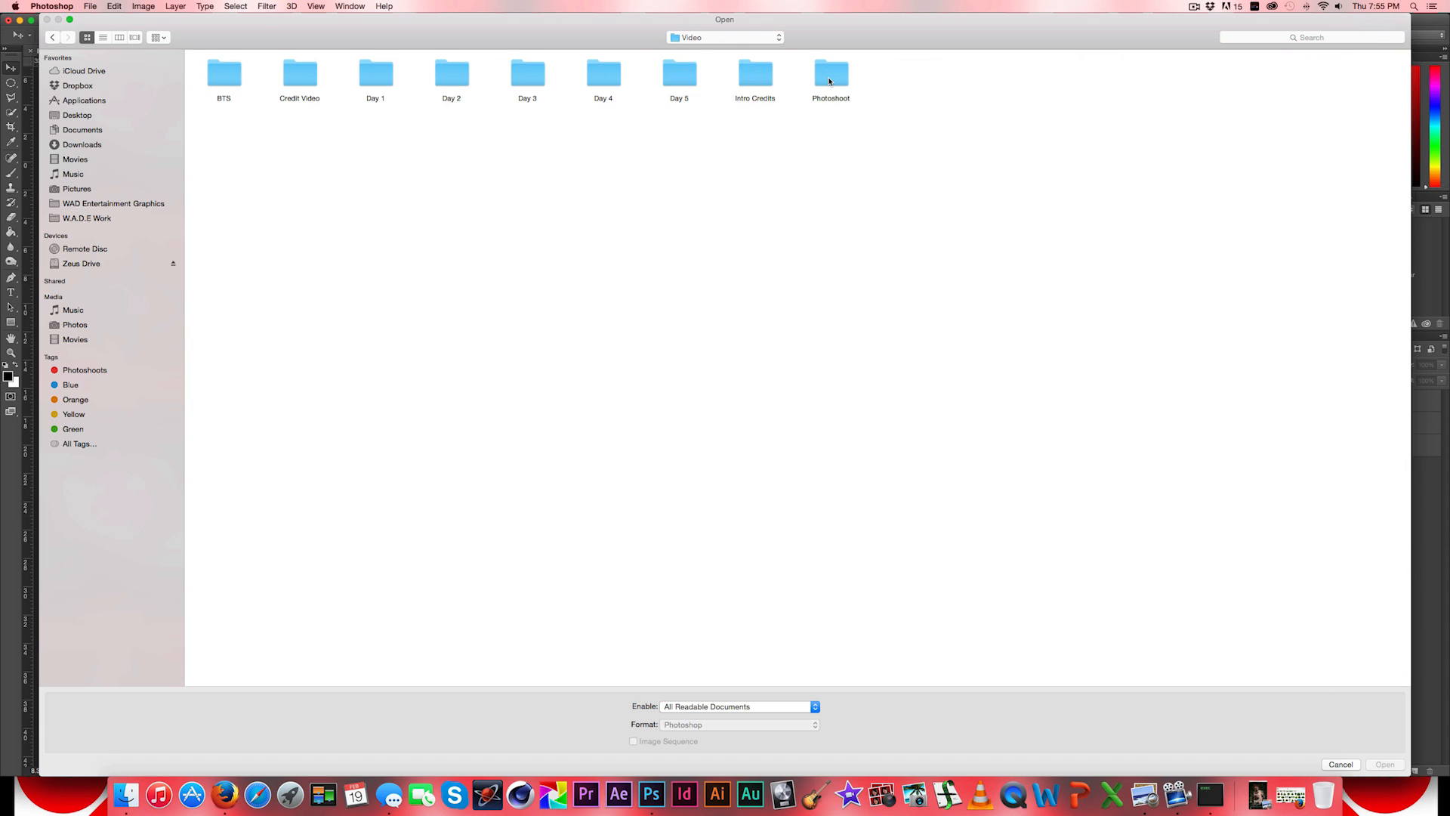
pyautogui.click(674, 39)
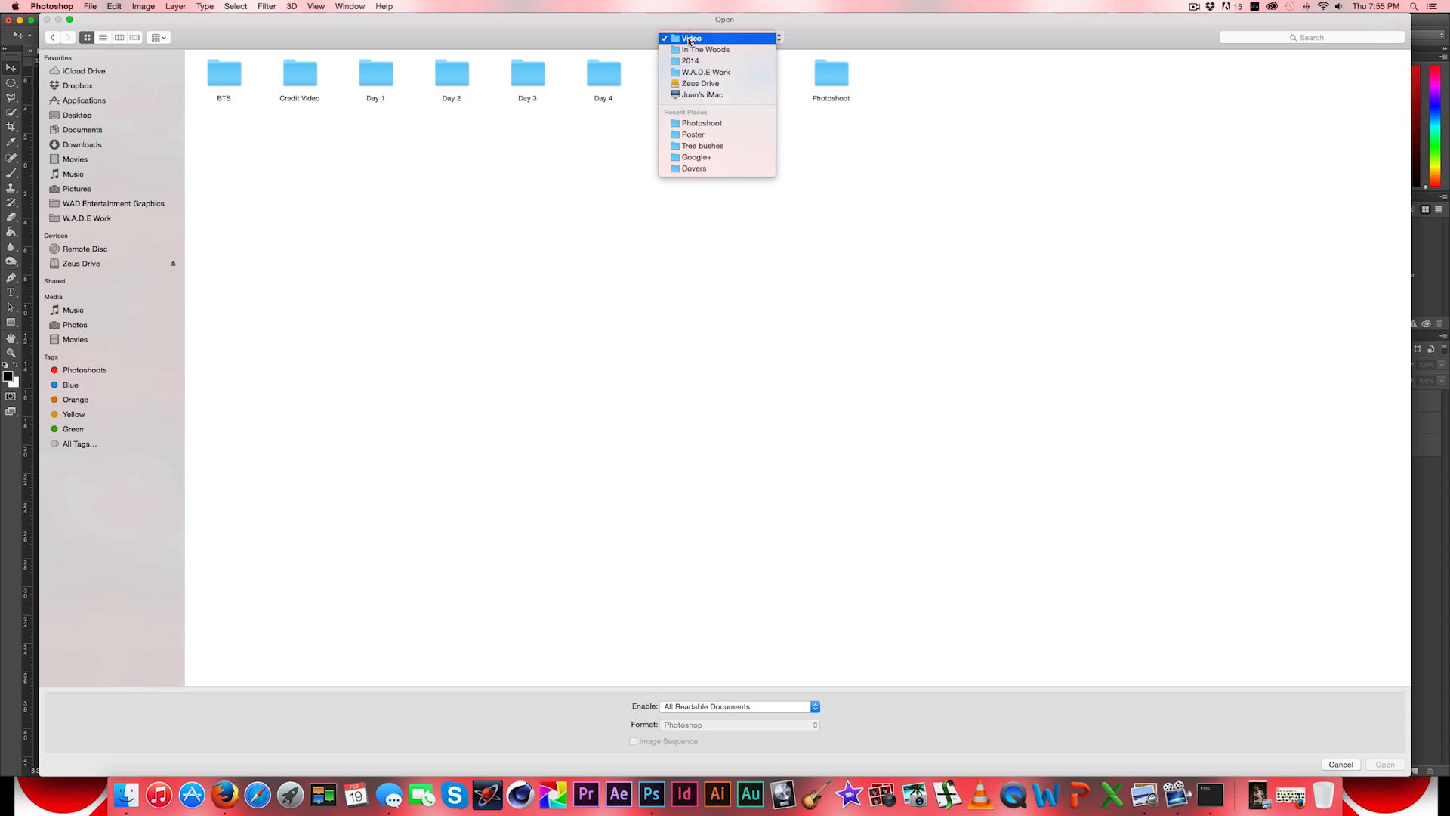
pyautogui.click(687, 50)
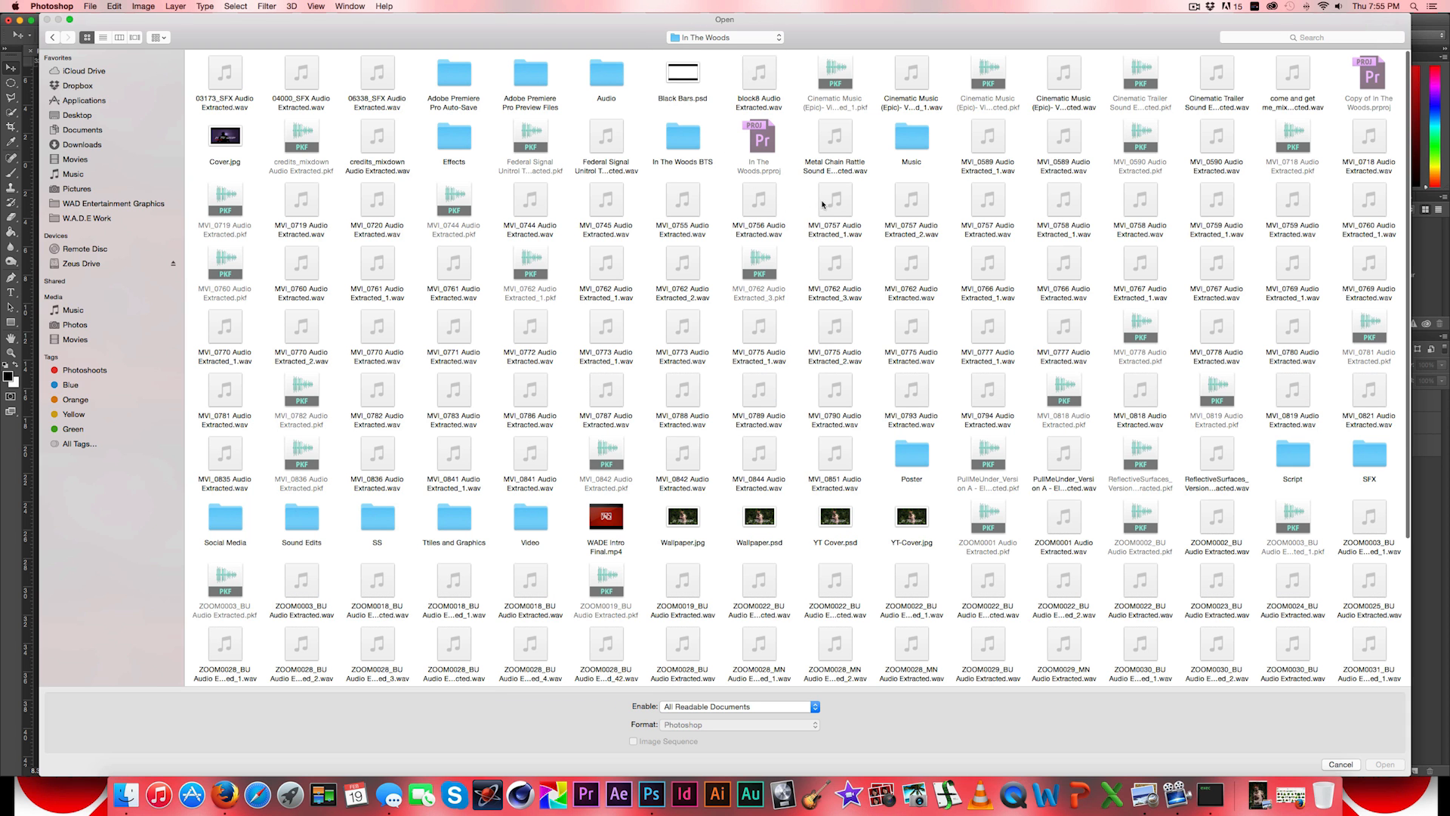
pyautogui.doubleClick(911, 457)
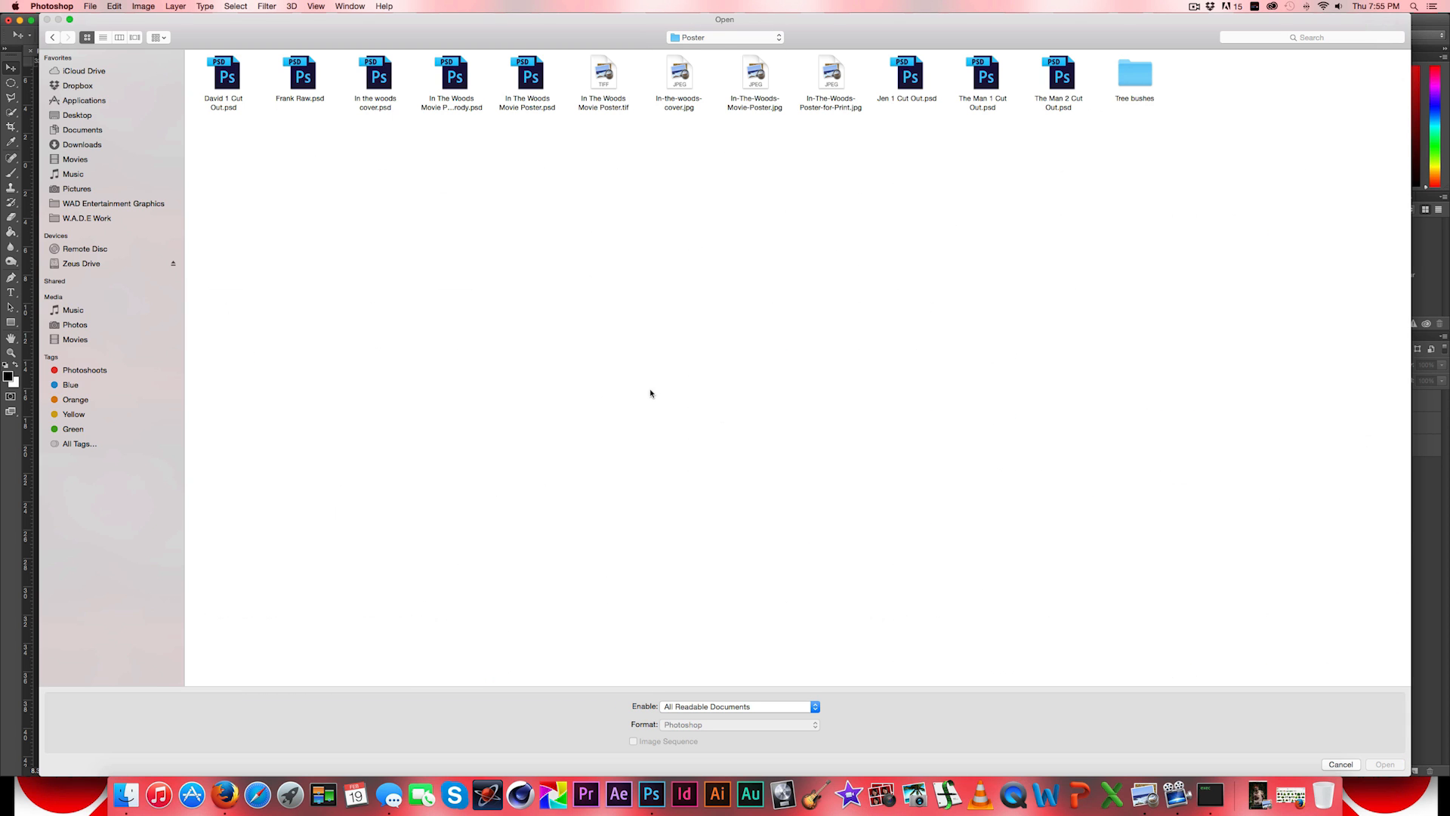
pyautogui.doubleClick(1134, 74)
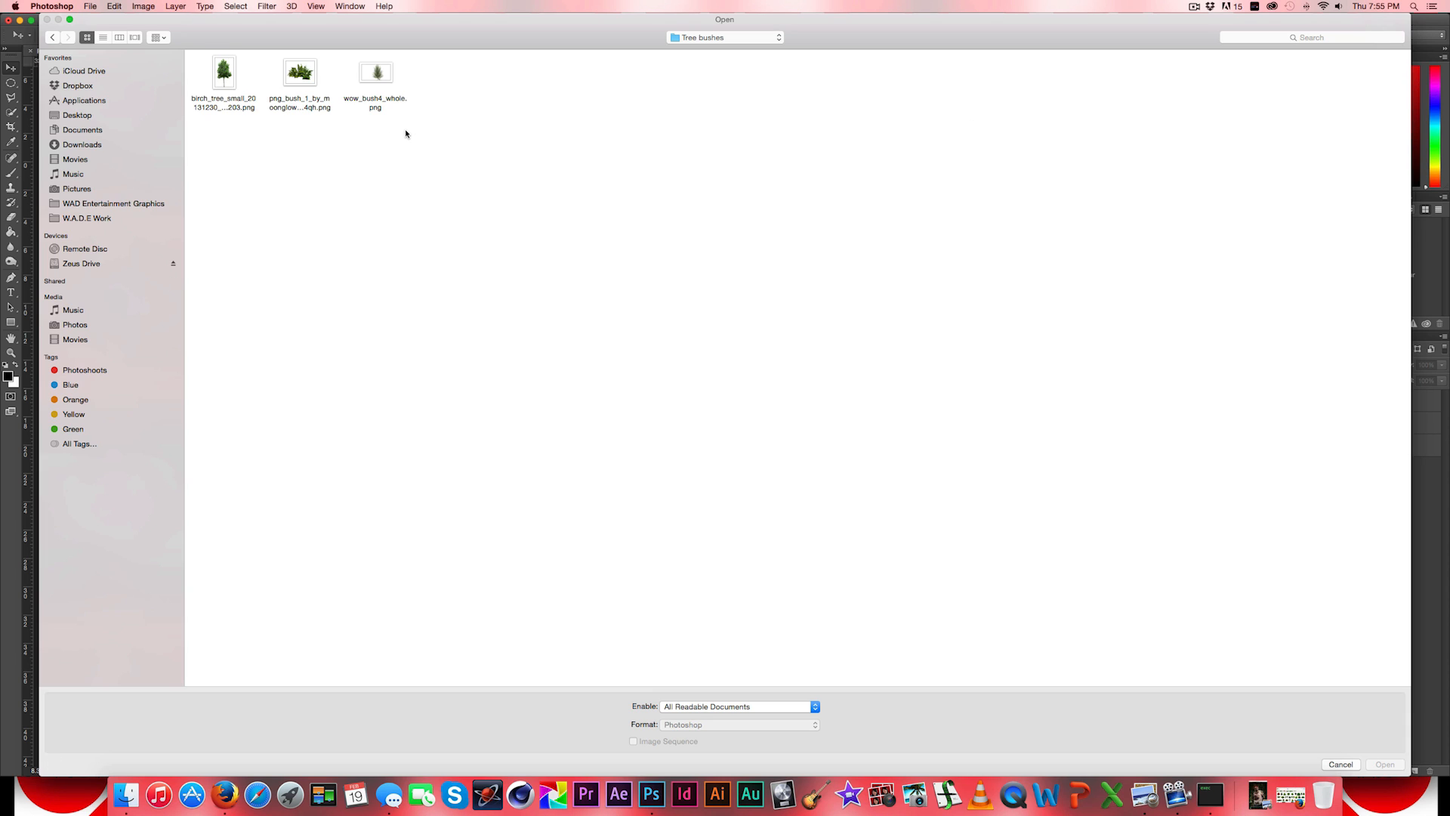
pyautogui.moveTo(388, 130); pyautogui.dragTo(188, 51)
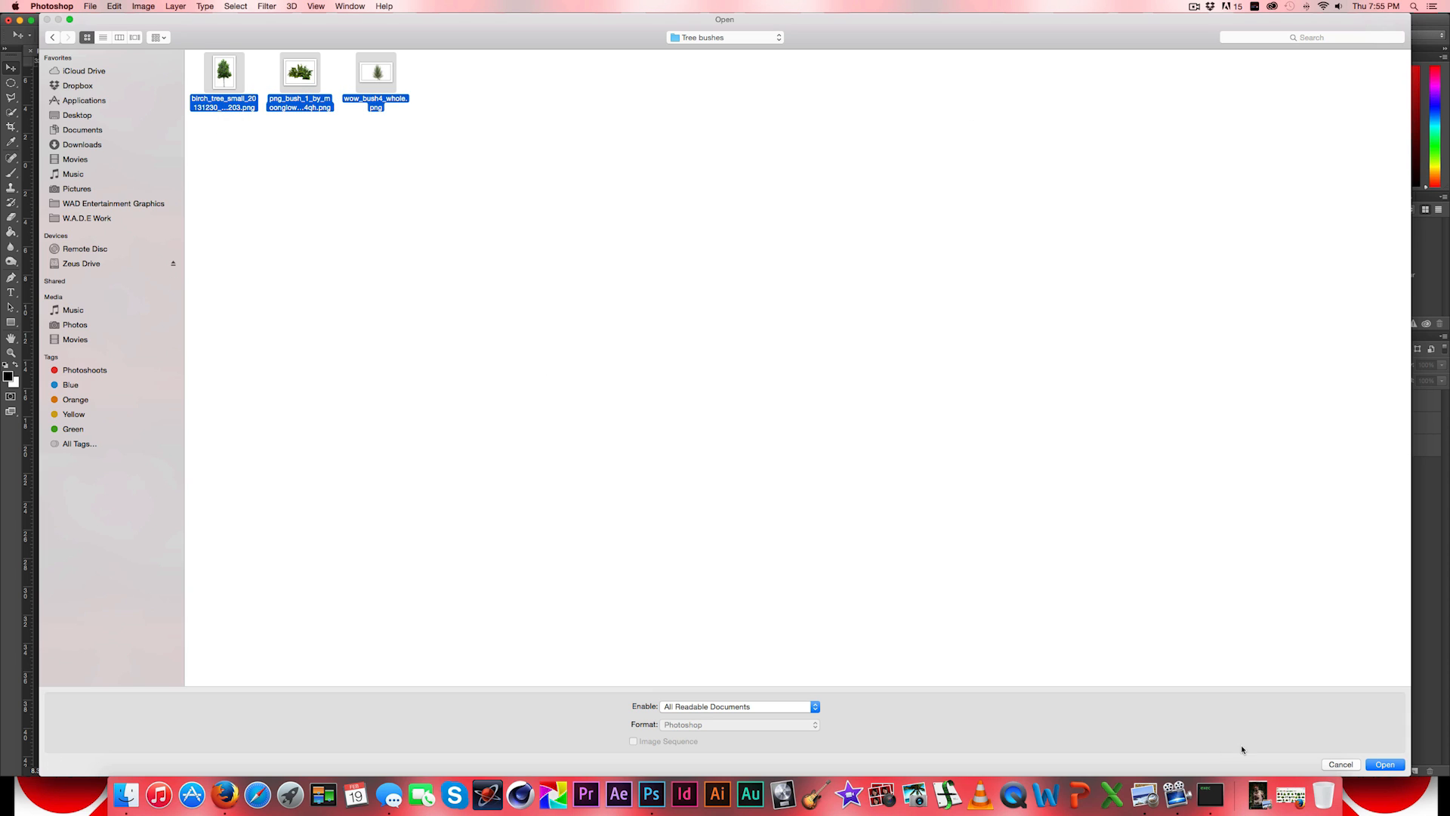
pyautogui.click(1367, 764)
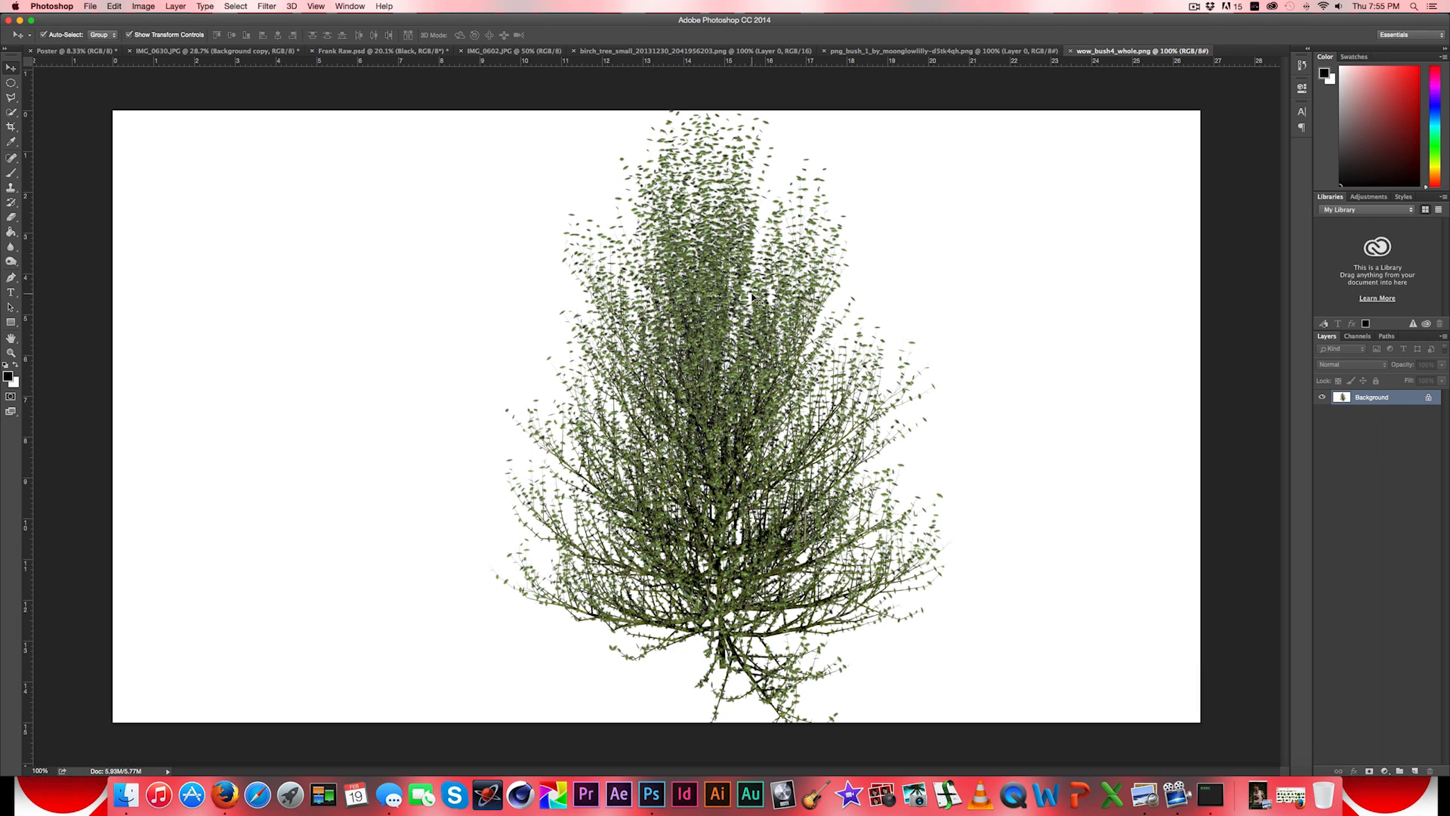
# - Examine the opened birch tree, png_bush_1 and wow_bush4_whole images, comparing their foliage and backgrounds
pyautogui.click(868, 50)
pyautogui.click(956, 53)
pyautogui.click(753, 53)
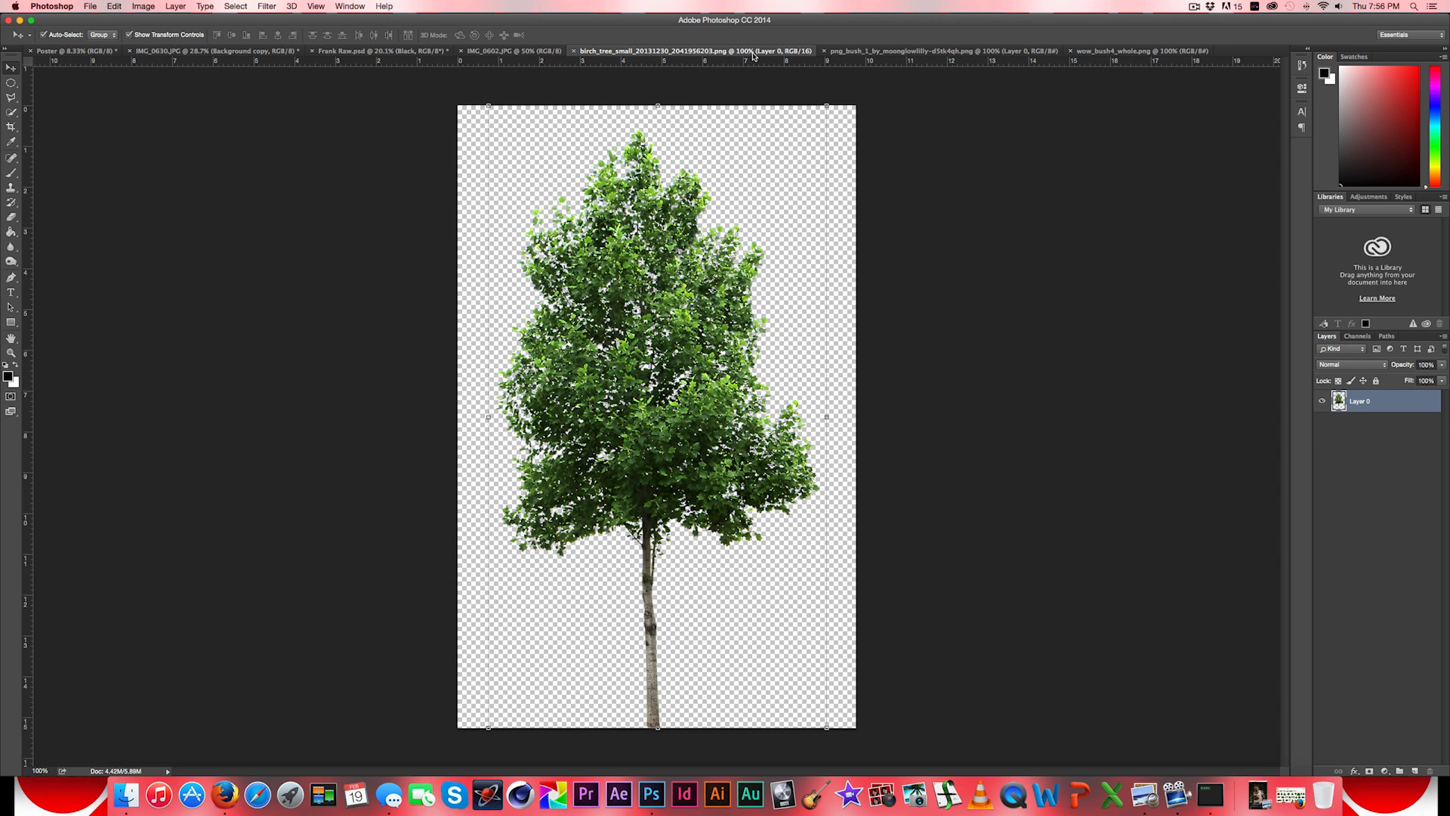
pyautogui.click(956, 51)
pyautogui.click(1142, 51)
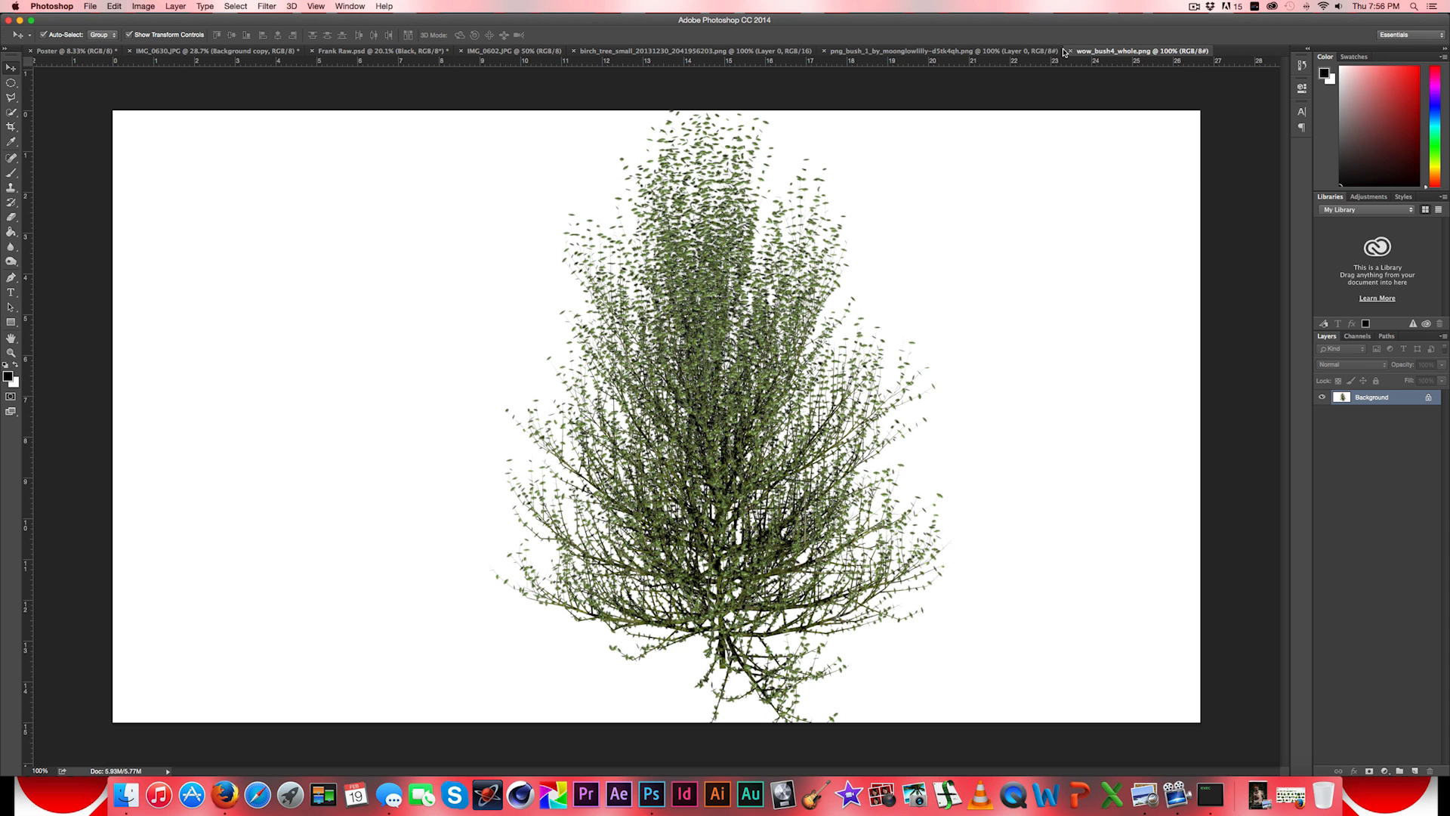
pyautogui.click(1005, 51)
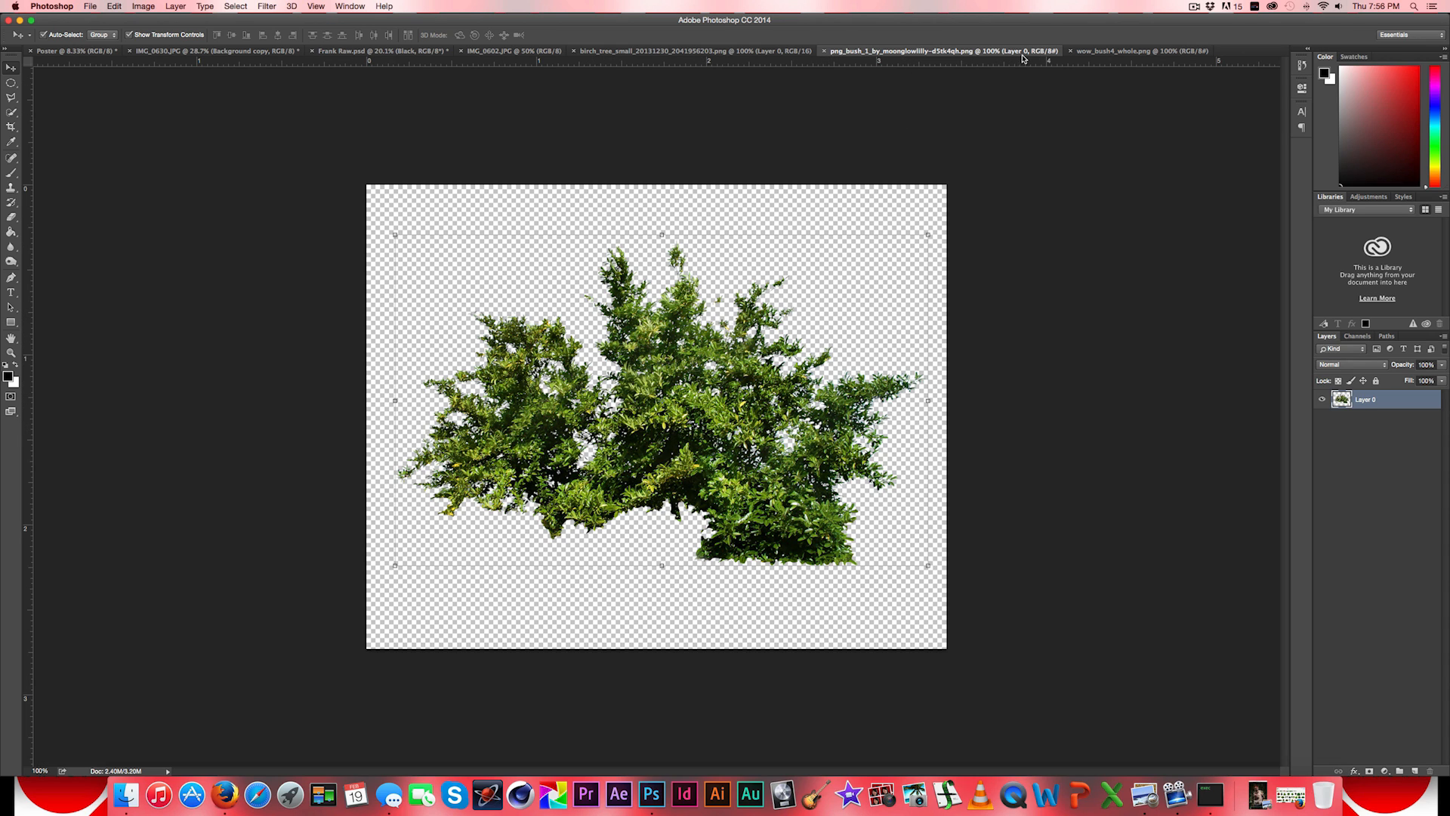
pyautogui.click(1121, 52)
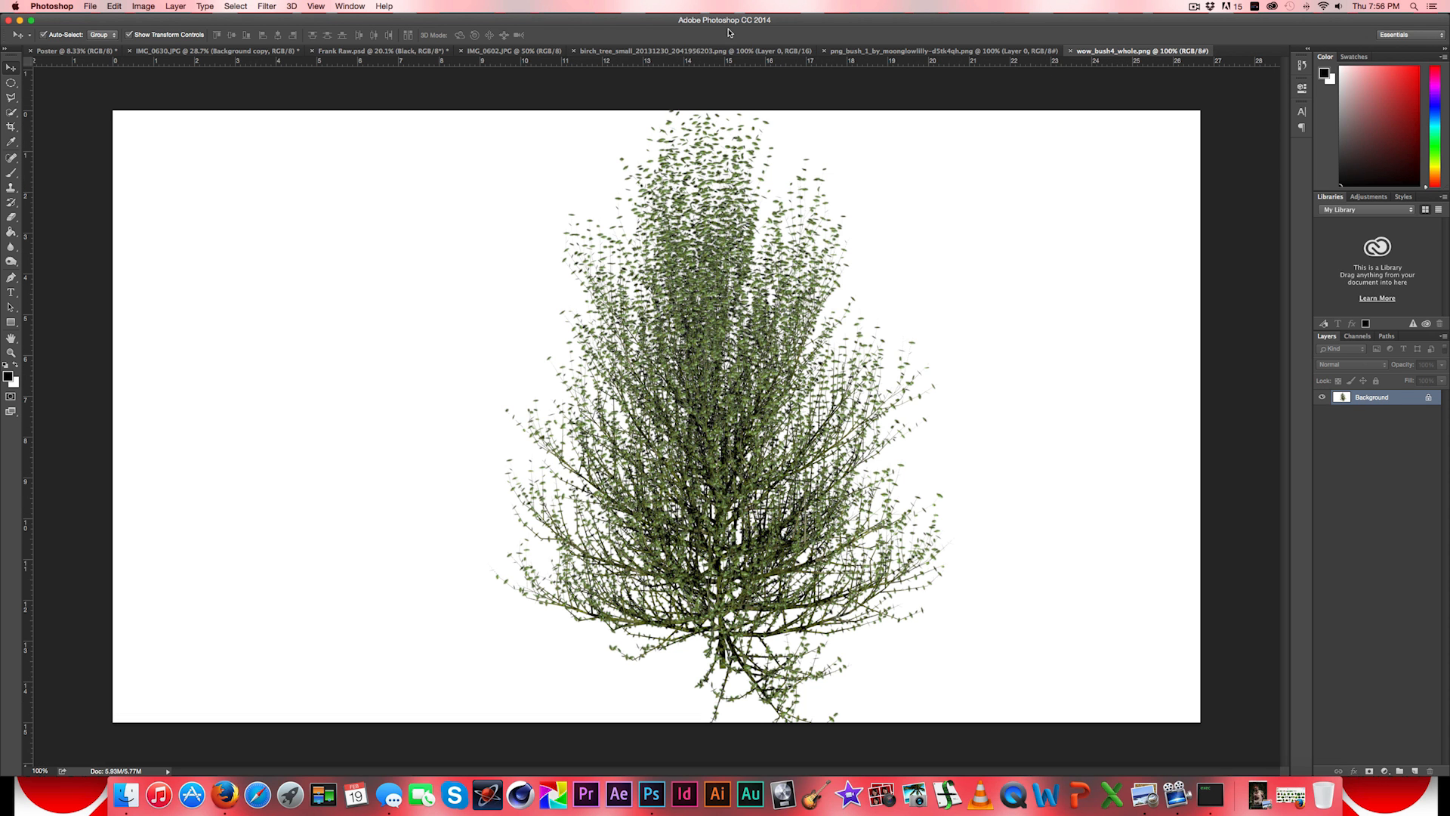
# - Copy the entire birch tree image and paste it into the Poster document
pyautogui.click(721, 51)
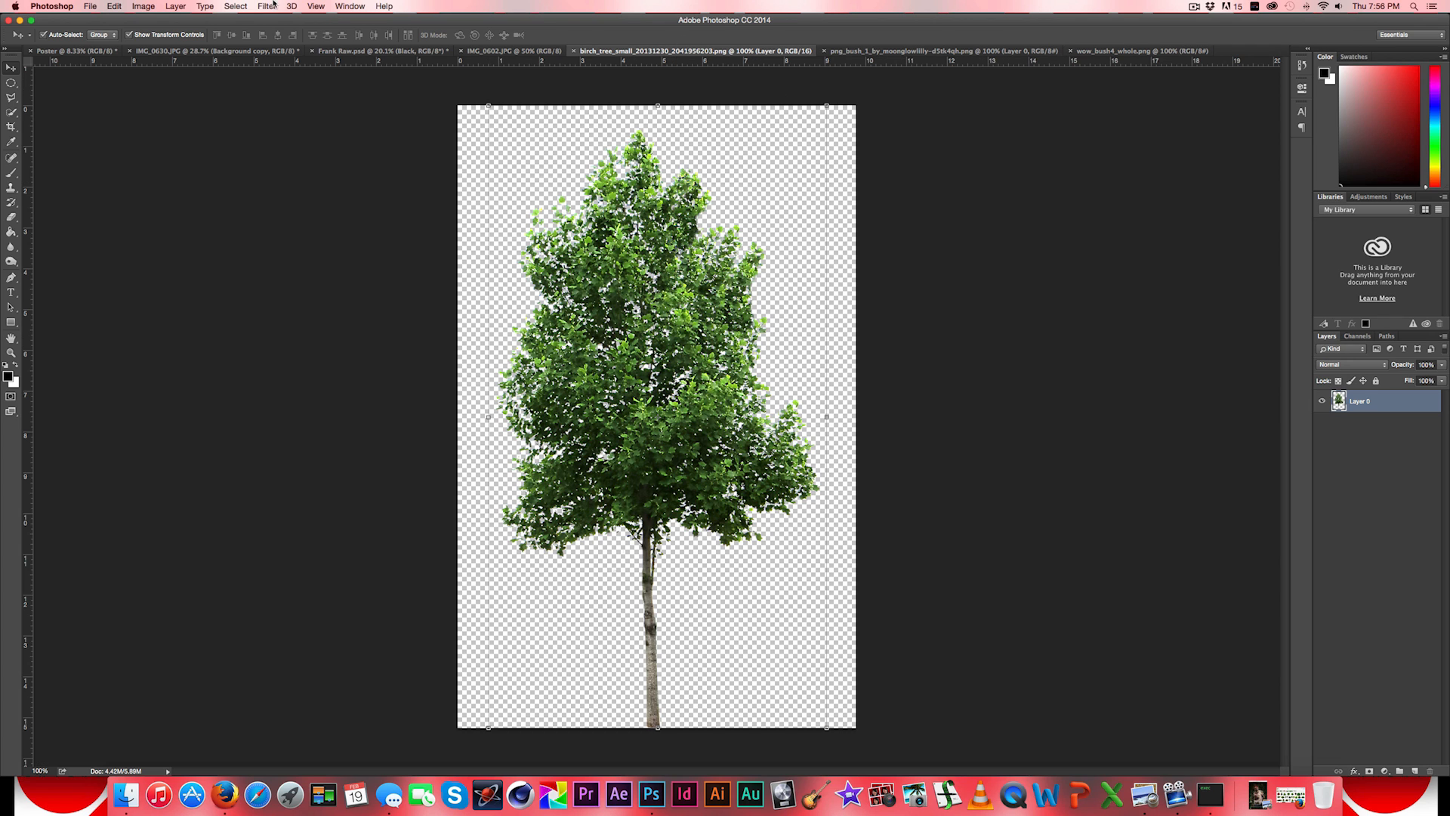
pyautogui.click(237, 6)
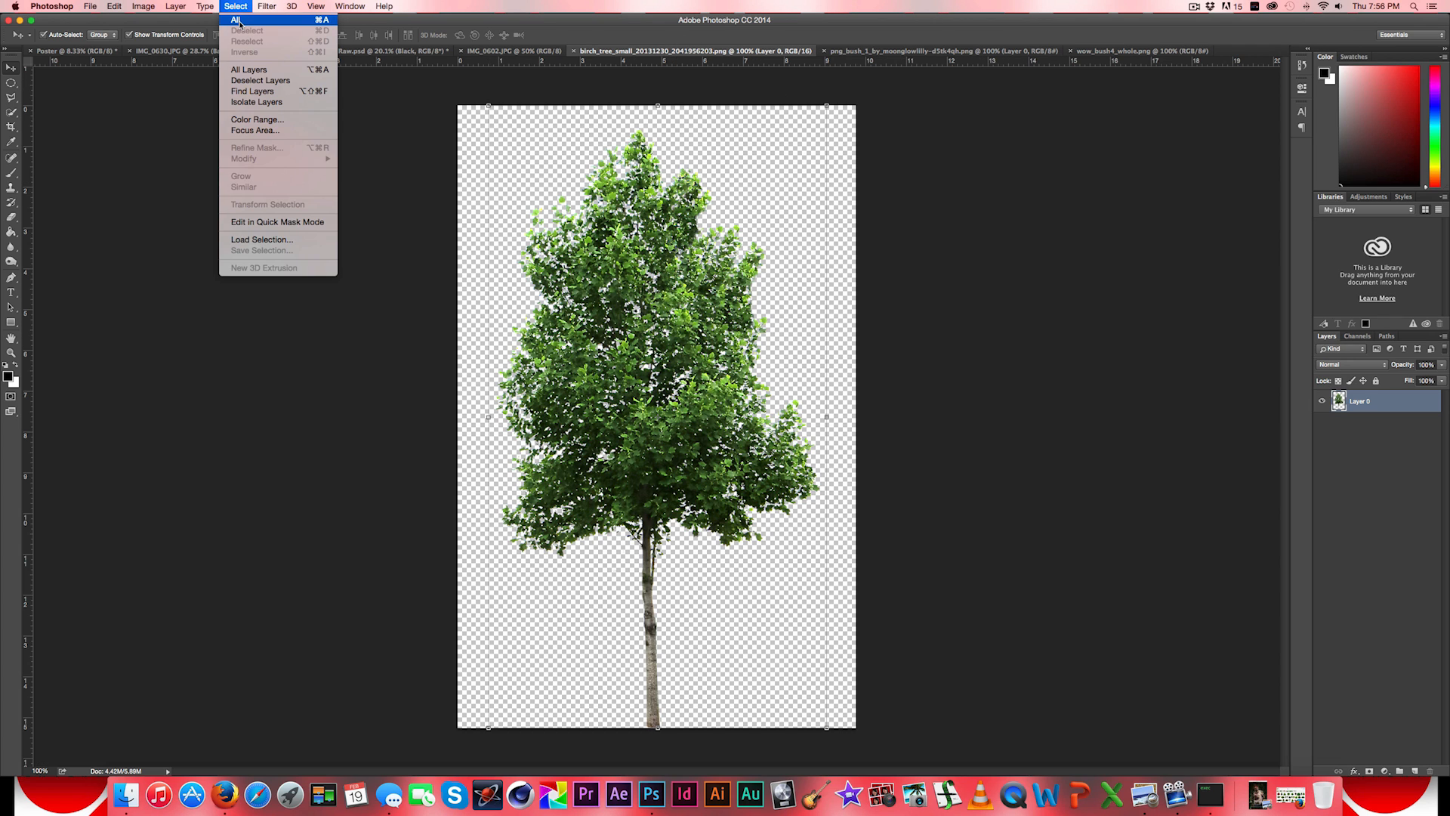
pyautogui.click(211, 26)
pyautogui.click(133, 7)
pyautogui.moveTo(114, 7)
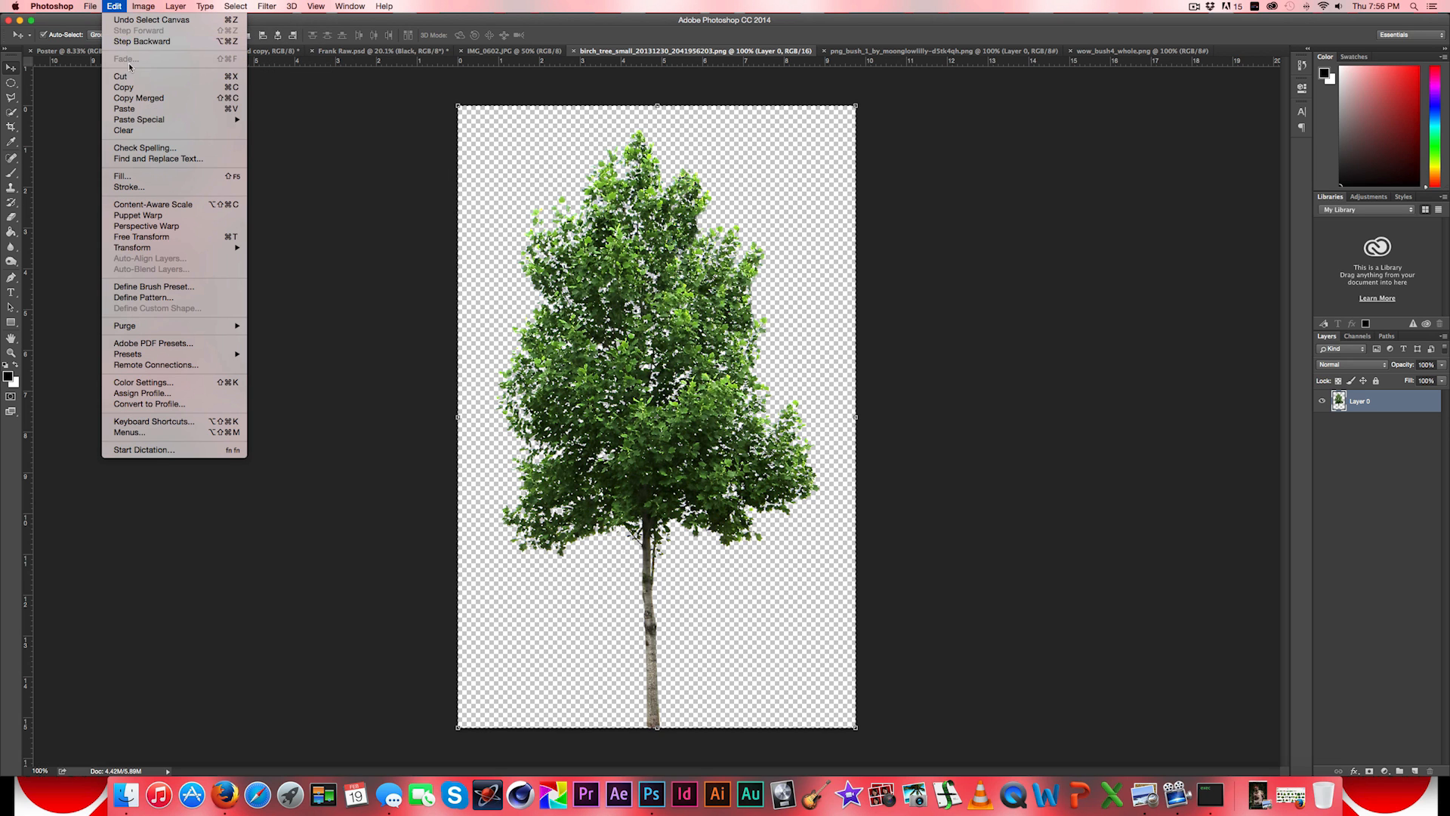
pyautogui.click(134, 87)
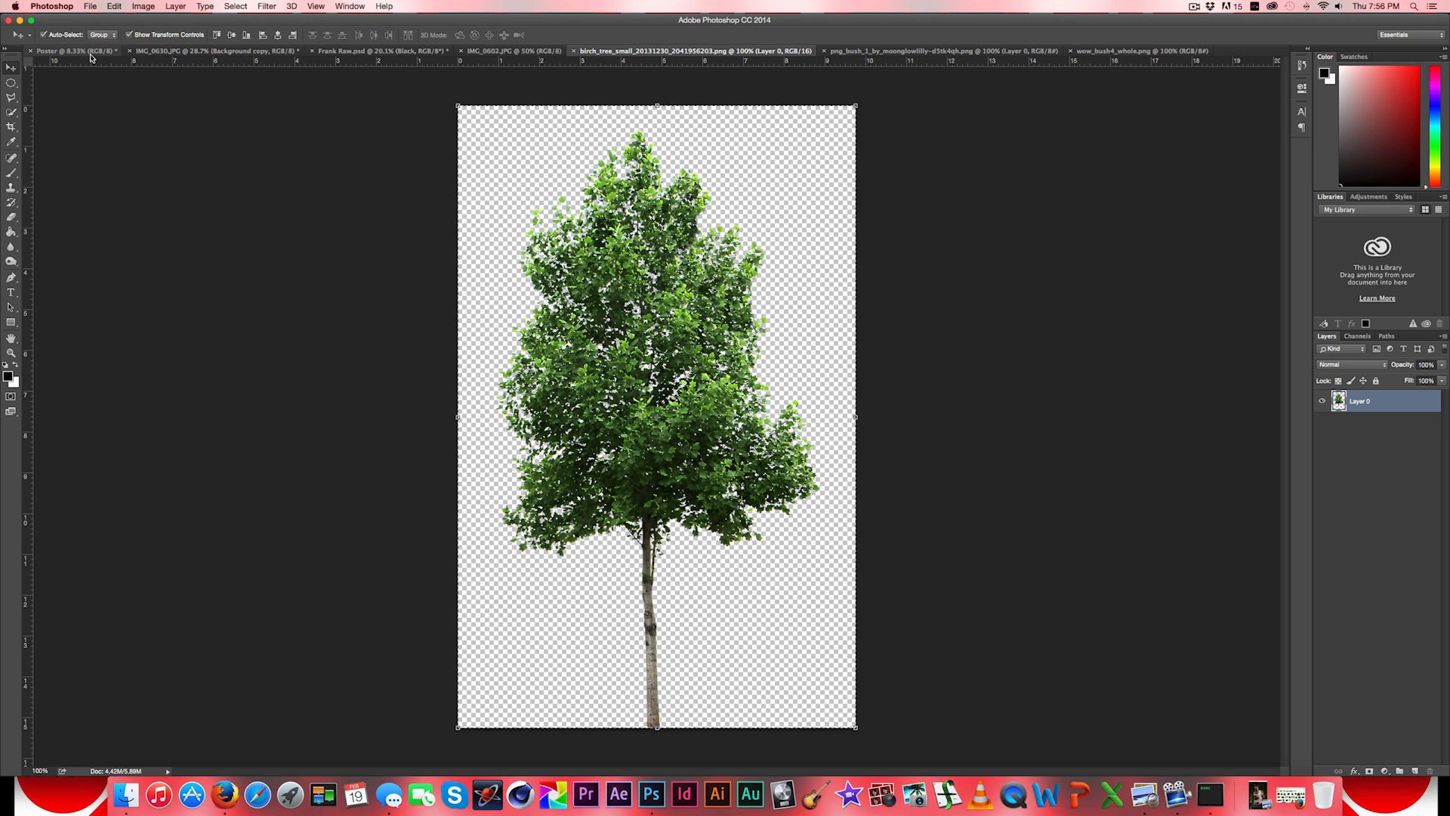
pyautogui.click(66, 51)
pyautogui.click(114, 6)
pyautogui.click(124, 110)
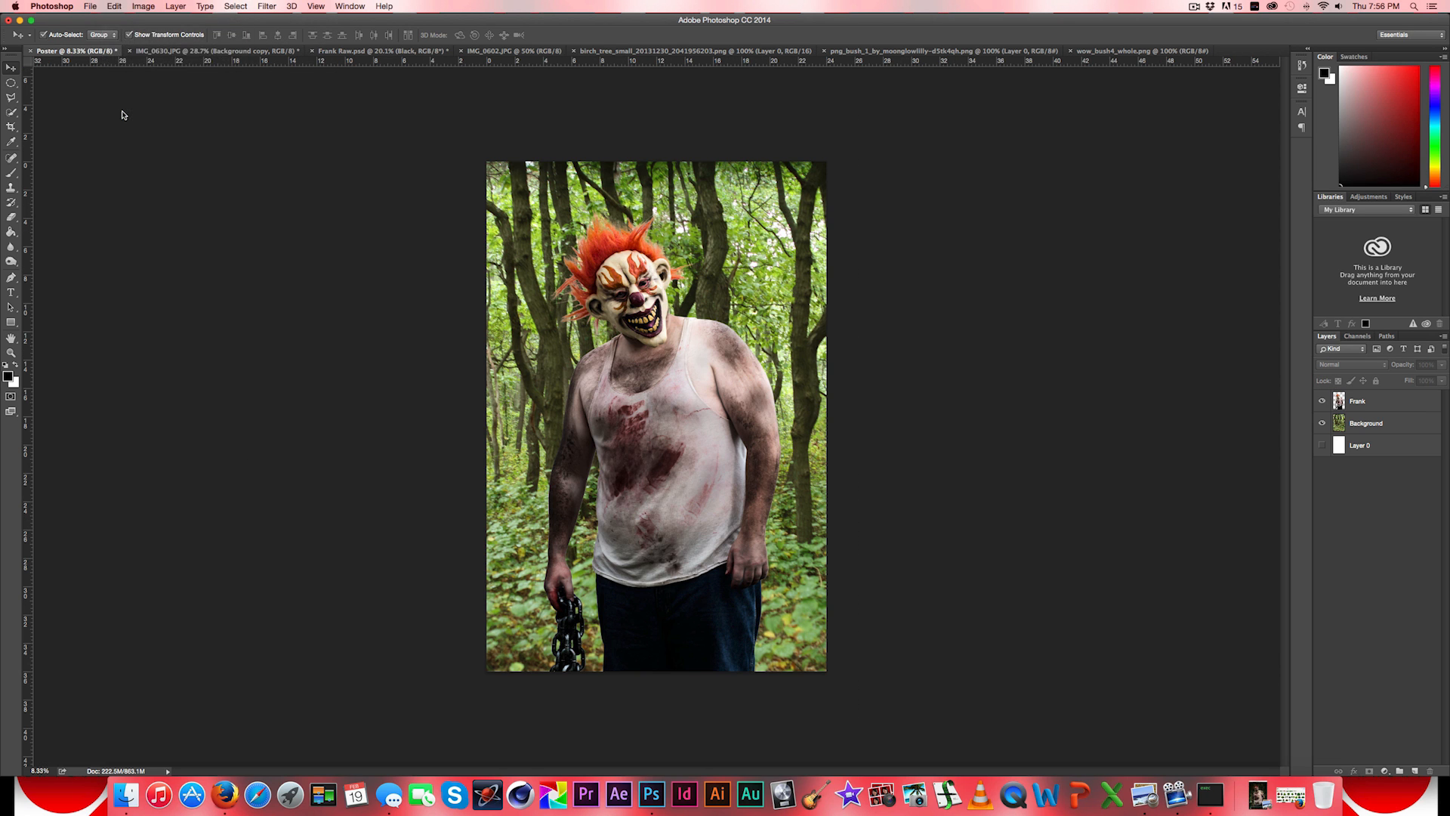
# - Enlarge the pasted tree to about 1107% and place its foliage along the poster's right edge, overlapping the man's arm
pyautogui.press('shift')
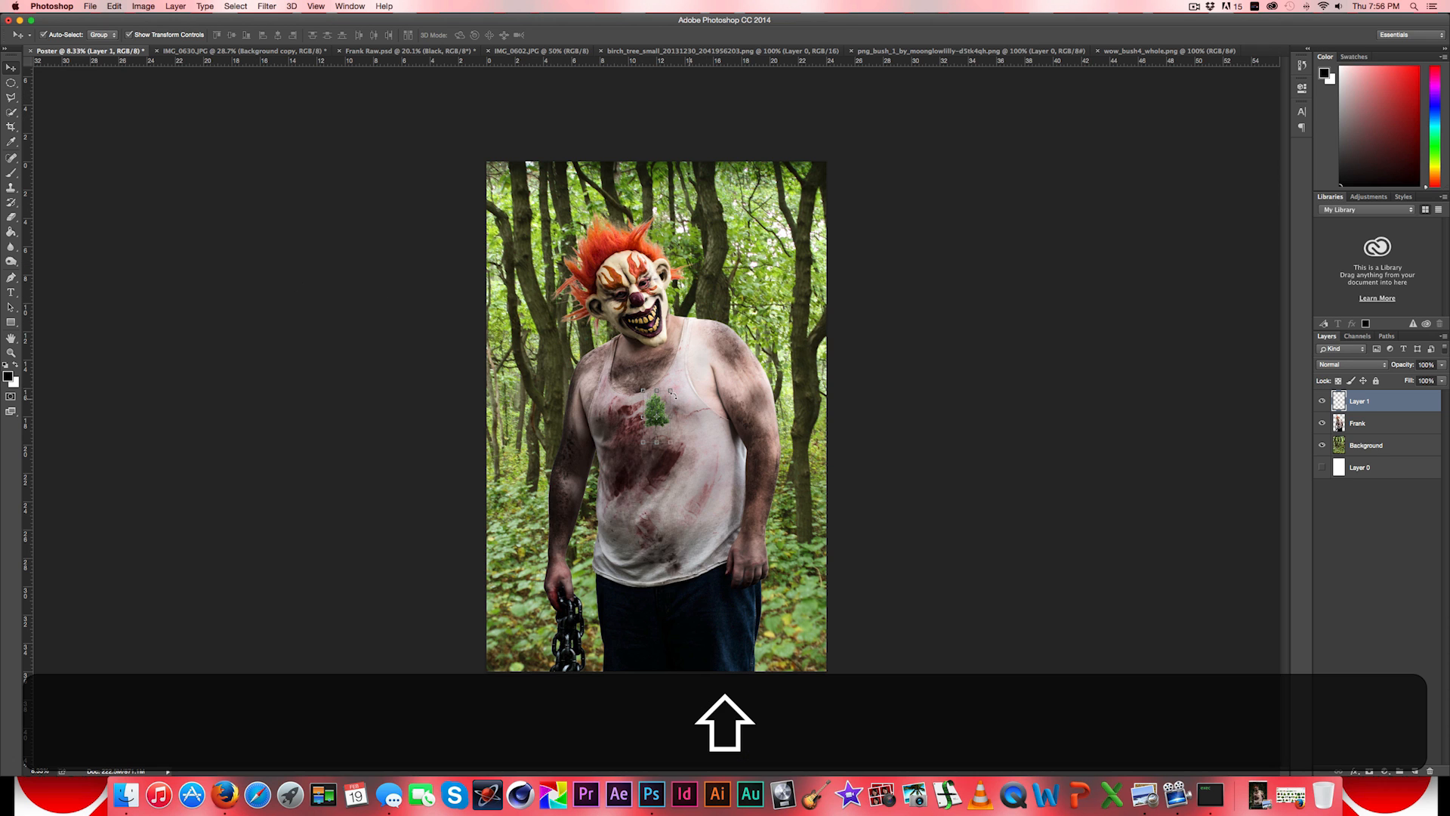
pyautogui.moveTo(669, 389); pyautogui.dragTo(759, 225)
pyautogui.moveTo(760, 437); pyautogui.dragTo(907, 719)
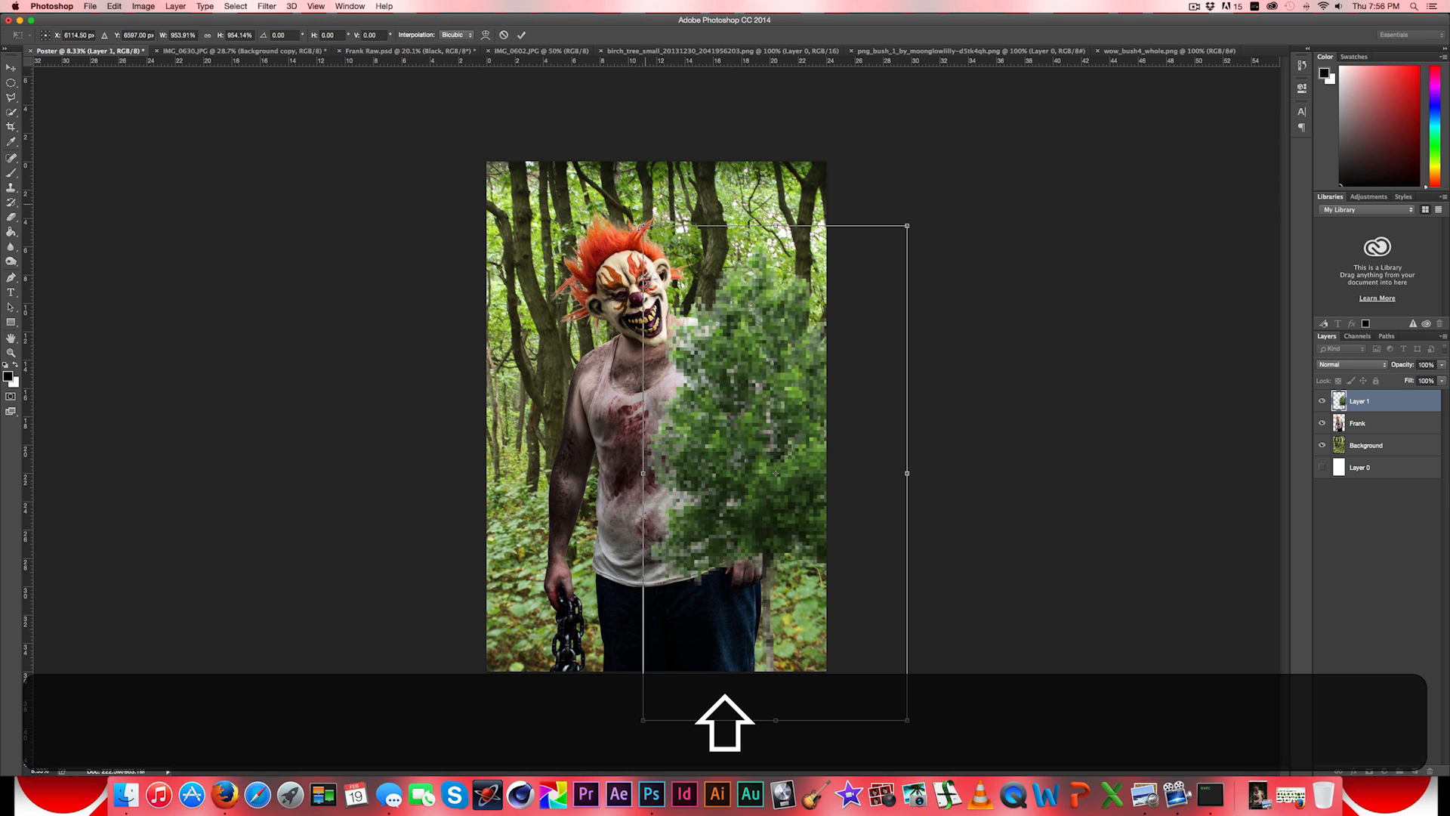
pyautogui.moveTo(643, 225); pyautogui.dragTo(602, 147)
pyautogui.moveTo(802, 379); pyautogui.dragTo(911, 448)
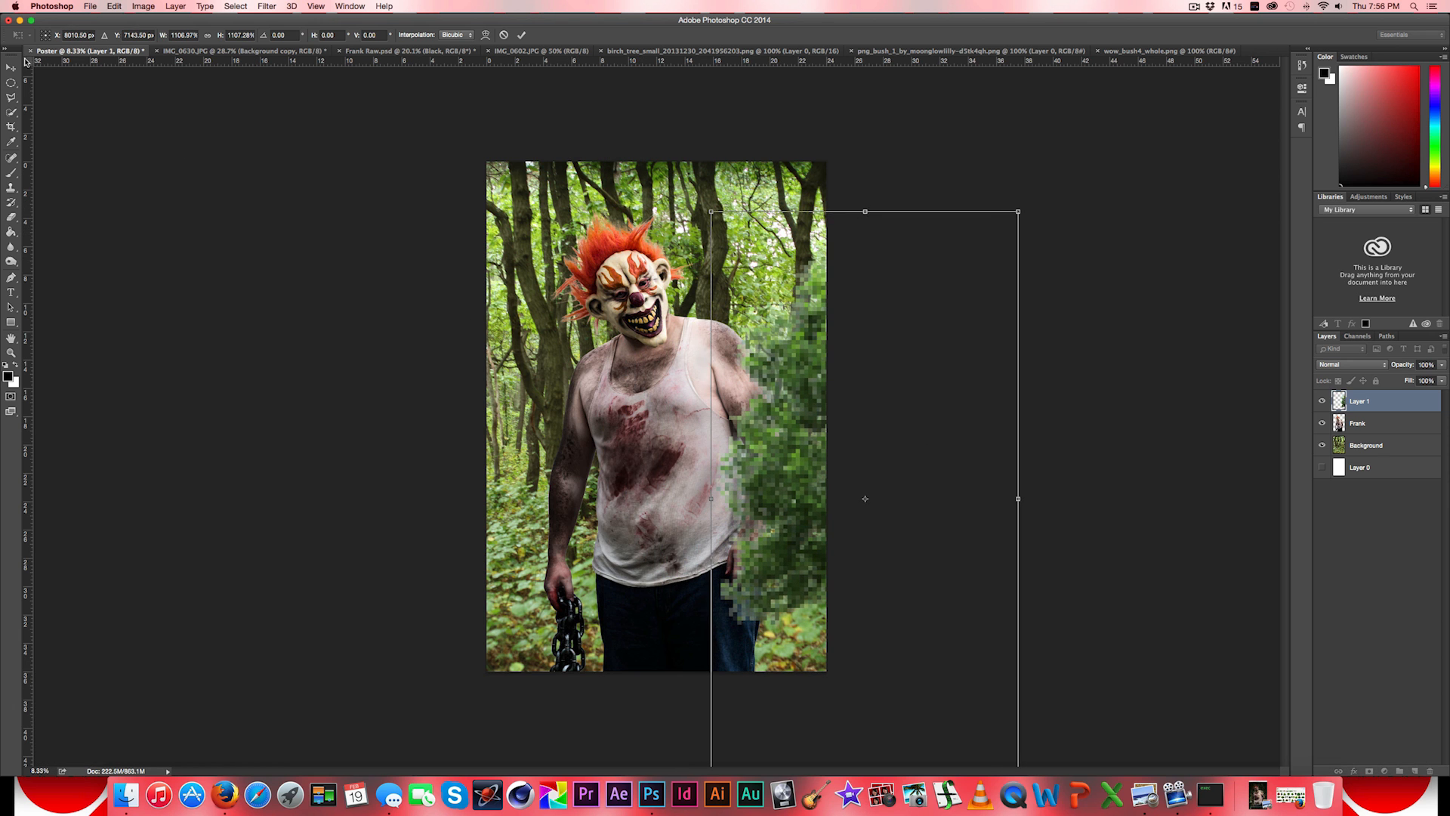
pyautogui.click(11, 67)
pyautogui.click(818, 251)
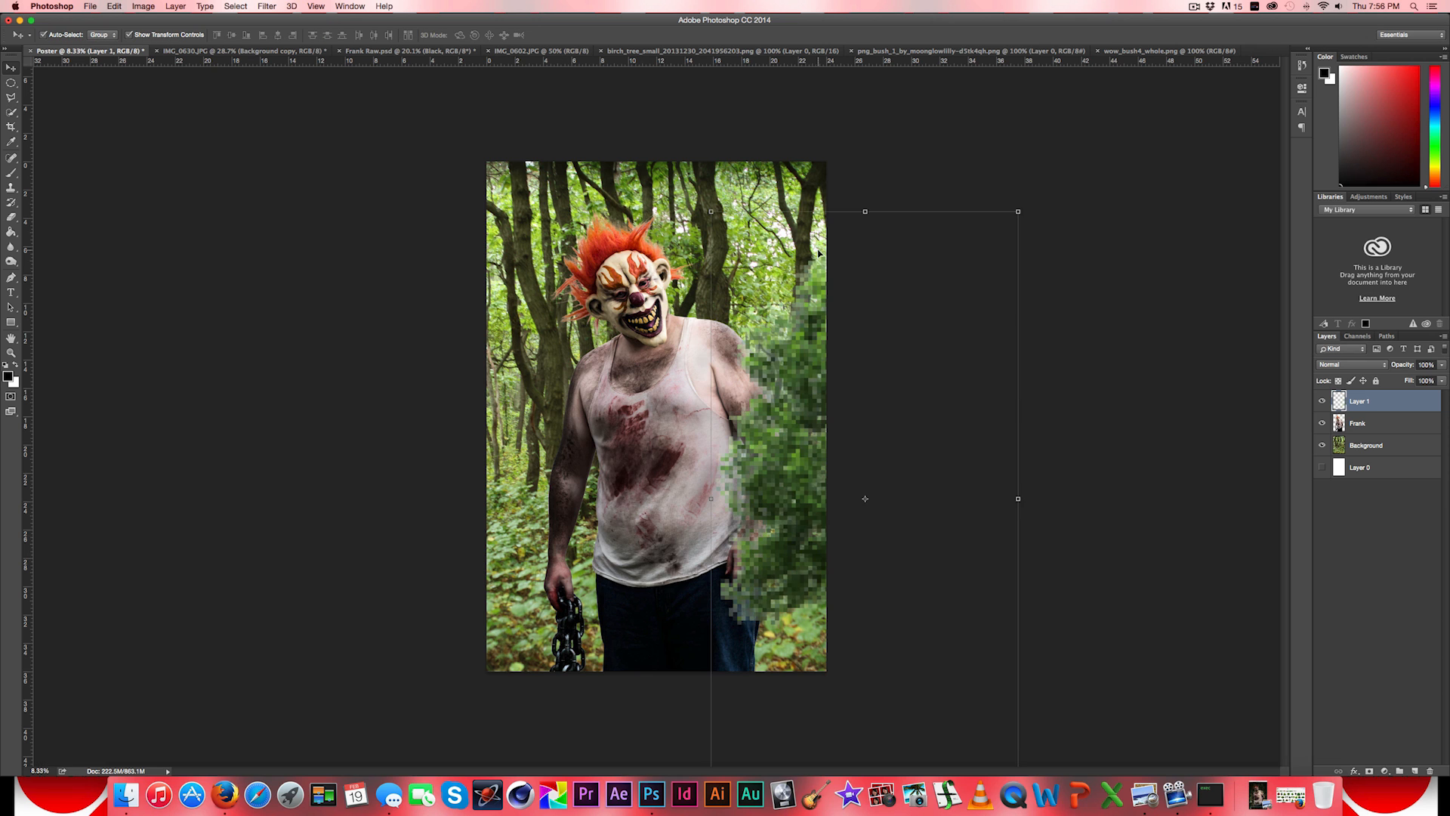
# - Enlarge the tree by another 11% or so and fine-tune its position over the man's arm at the poster's right edge
pyautogui.moveTo(709, 205); pyautogui.dragTo(676, 148)
pyautogui.moveTo(758, 285); pyautogui.dragTo(805, 311)
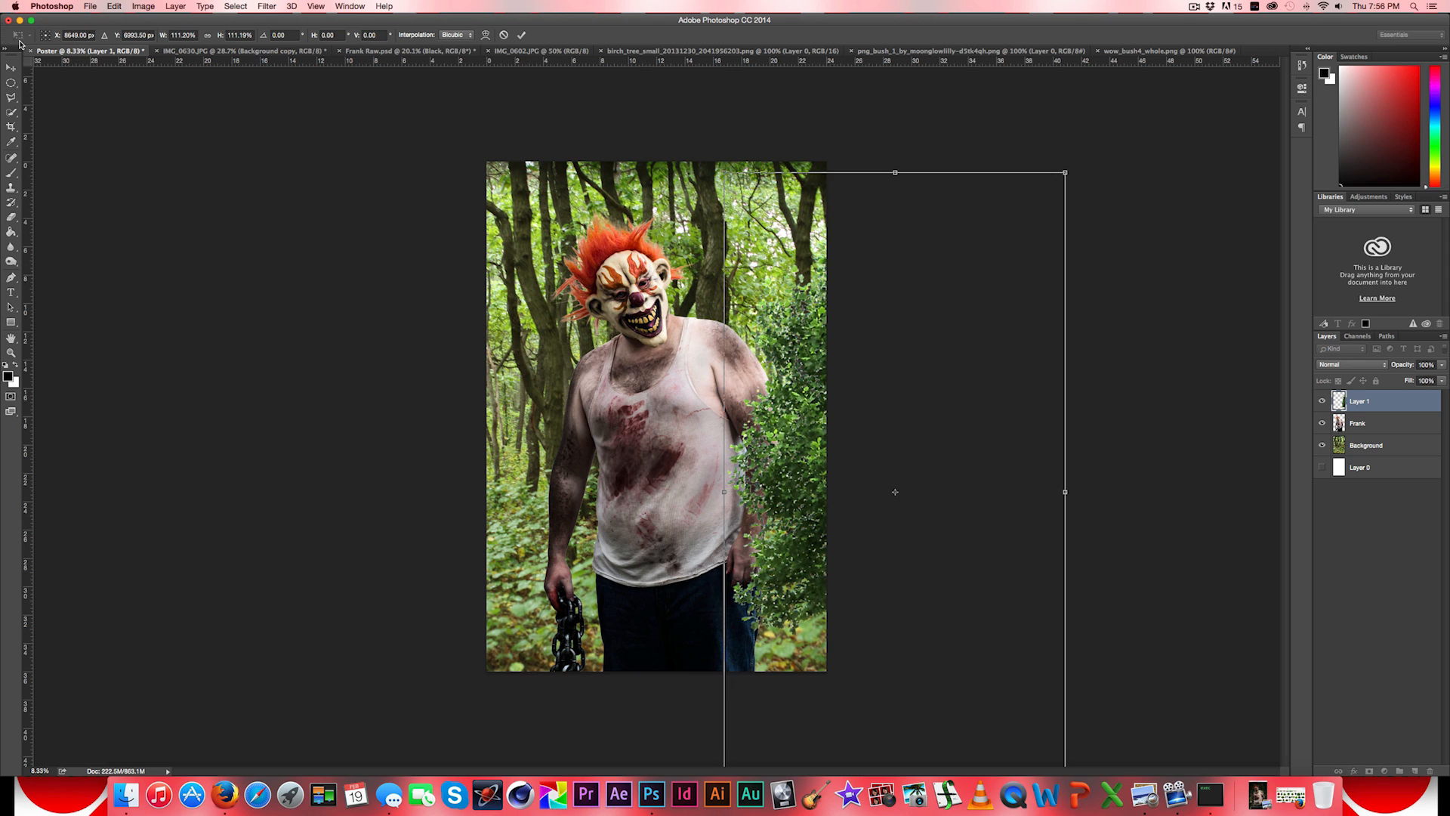
pyautogui.click(11, 66)
pyautogui.click(814, 249)
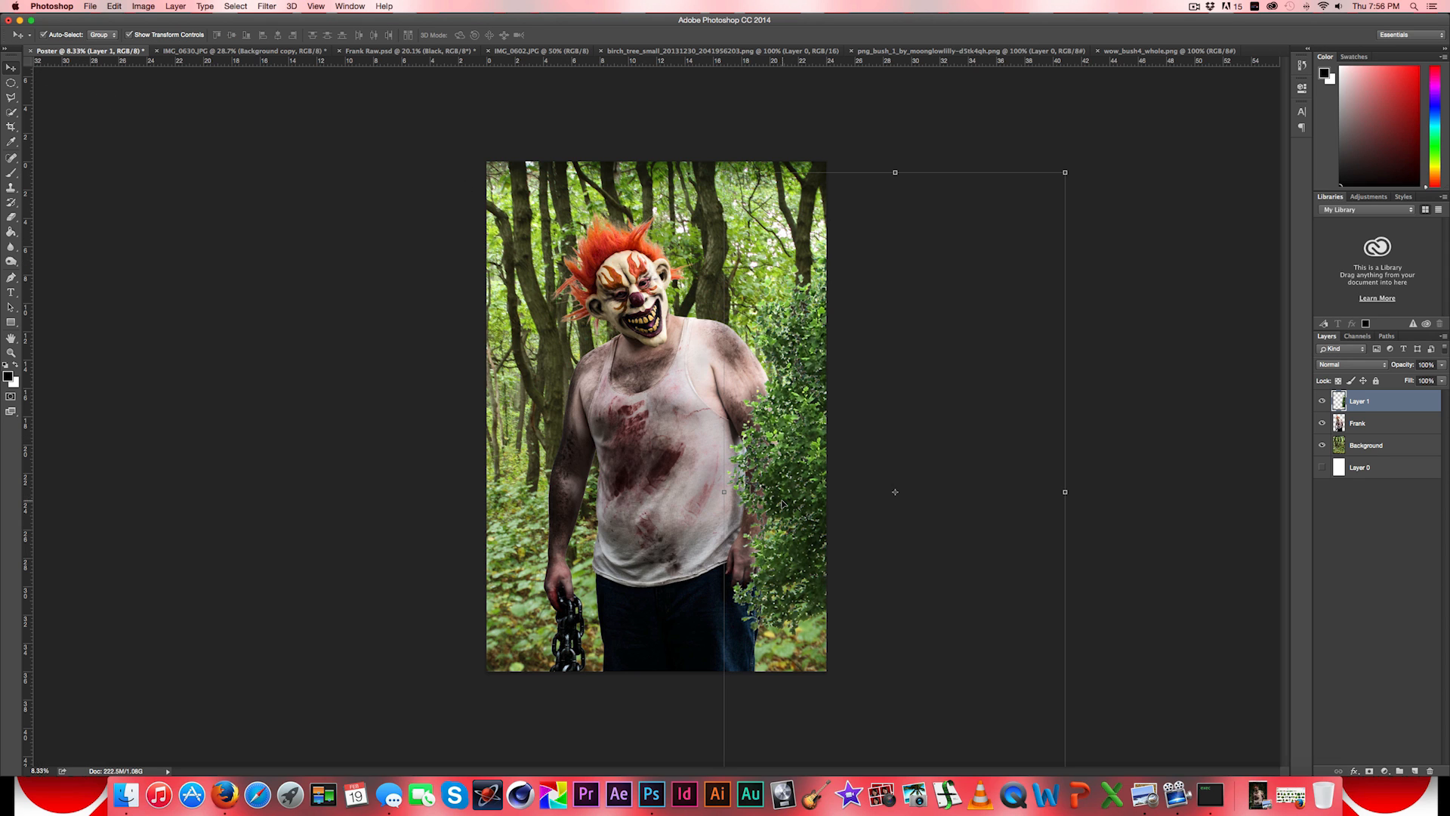
pyautogui.moveTo(798, 402)
pyautogui.mouseDown()
pyautogui.moveTo(793, 358)
pyautogui.moveTo(807, 404)
pyautogui.moveTo(794, 389)
pyautogui.mouseUp()
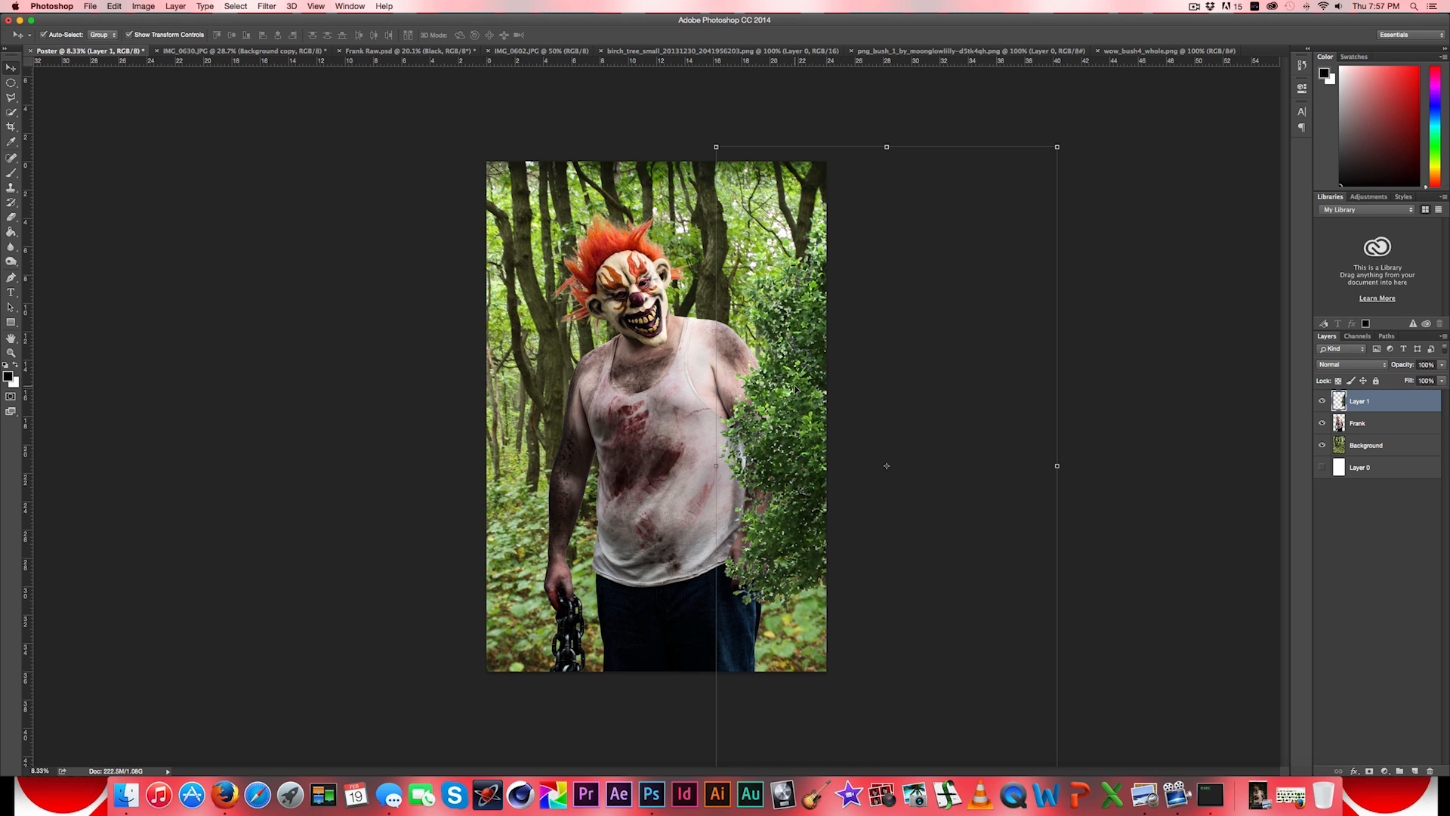
# - Copy the entire png_bush_1 image and paste it into the Poster document
pyautogui.click(955, 51)
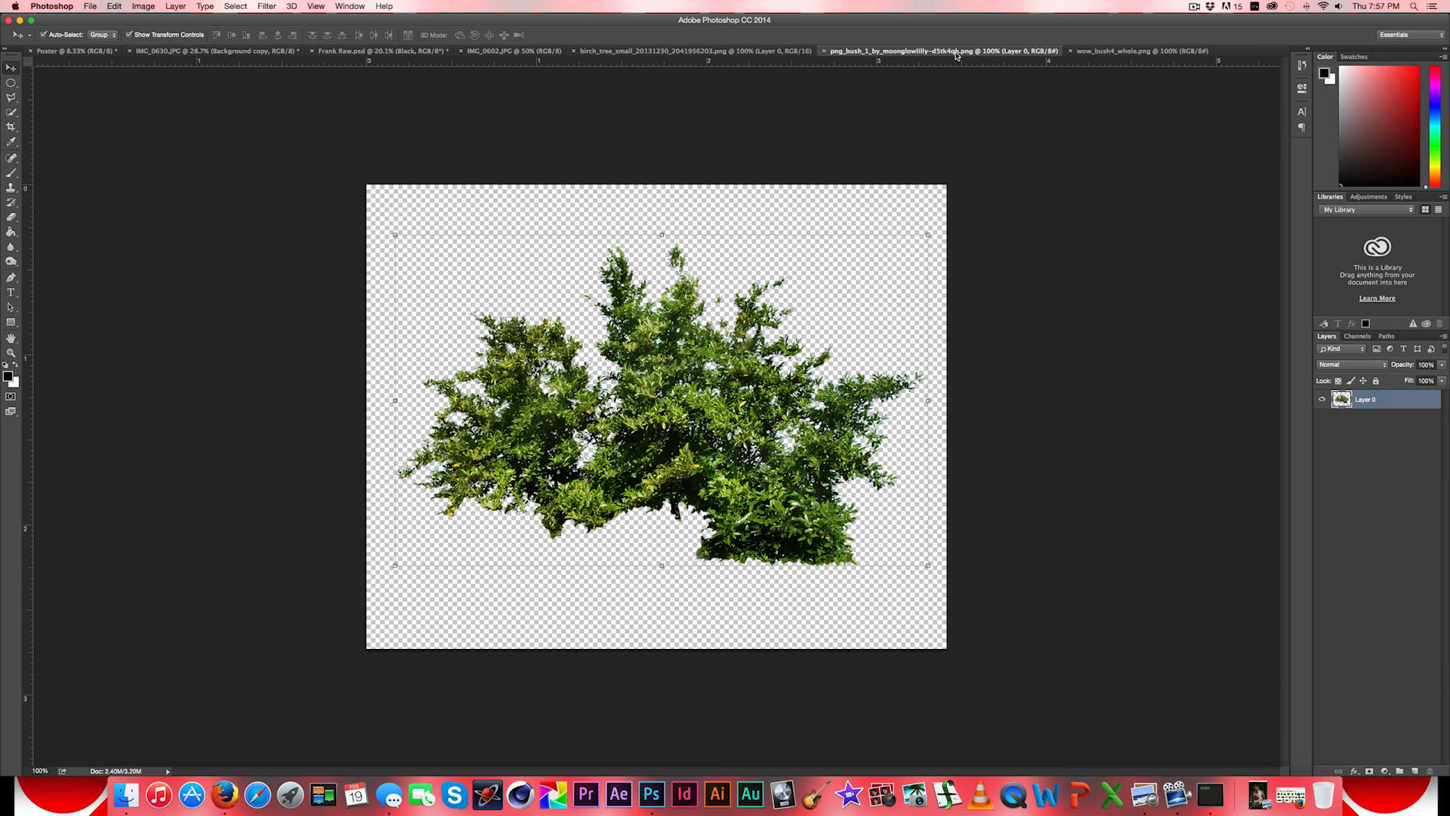
pyautogui.click(237, 6)
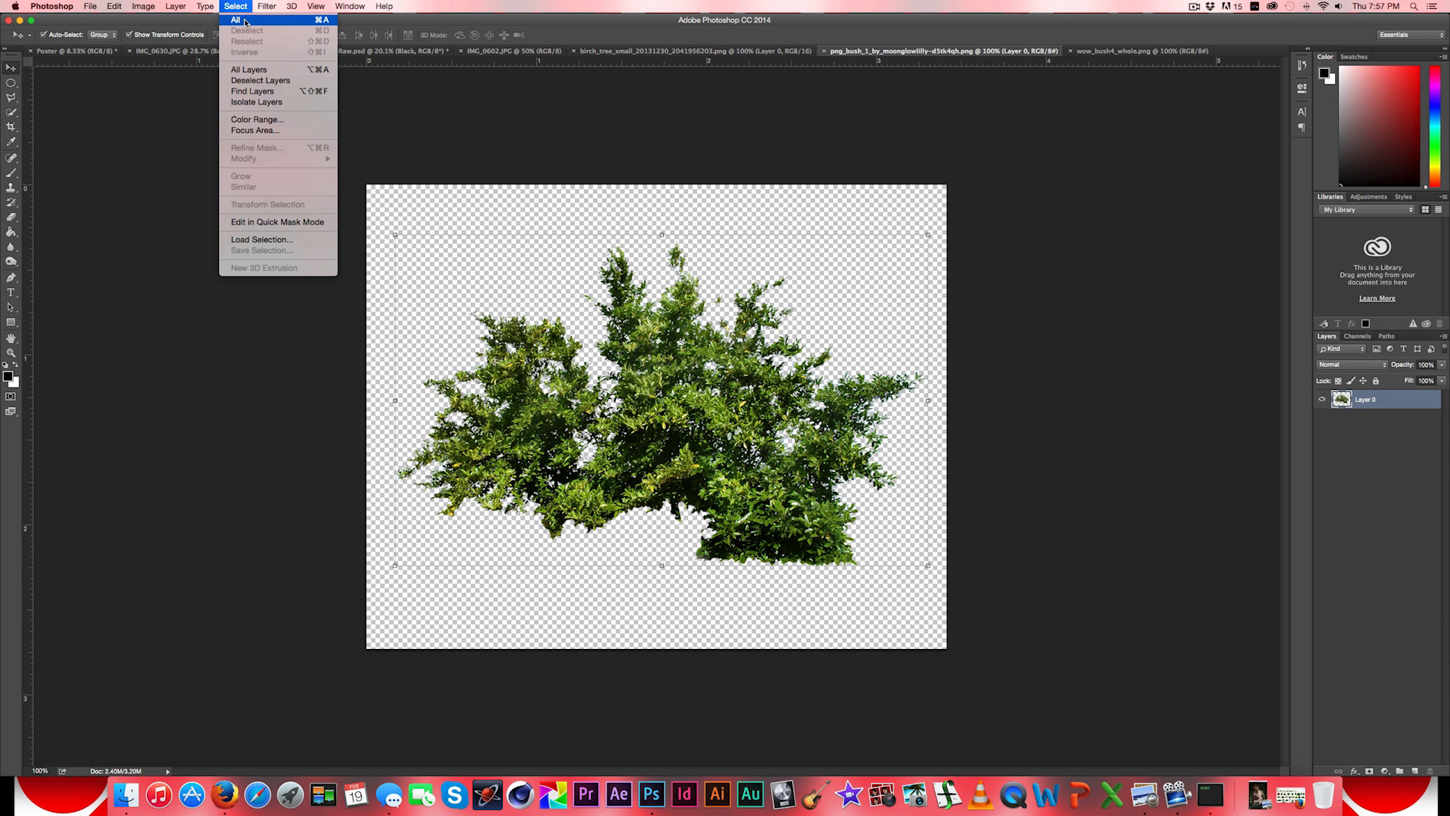
pyautogui.click(246, 23)
pyautogui.click(76, 51)
pyautogui.click(115, 6)
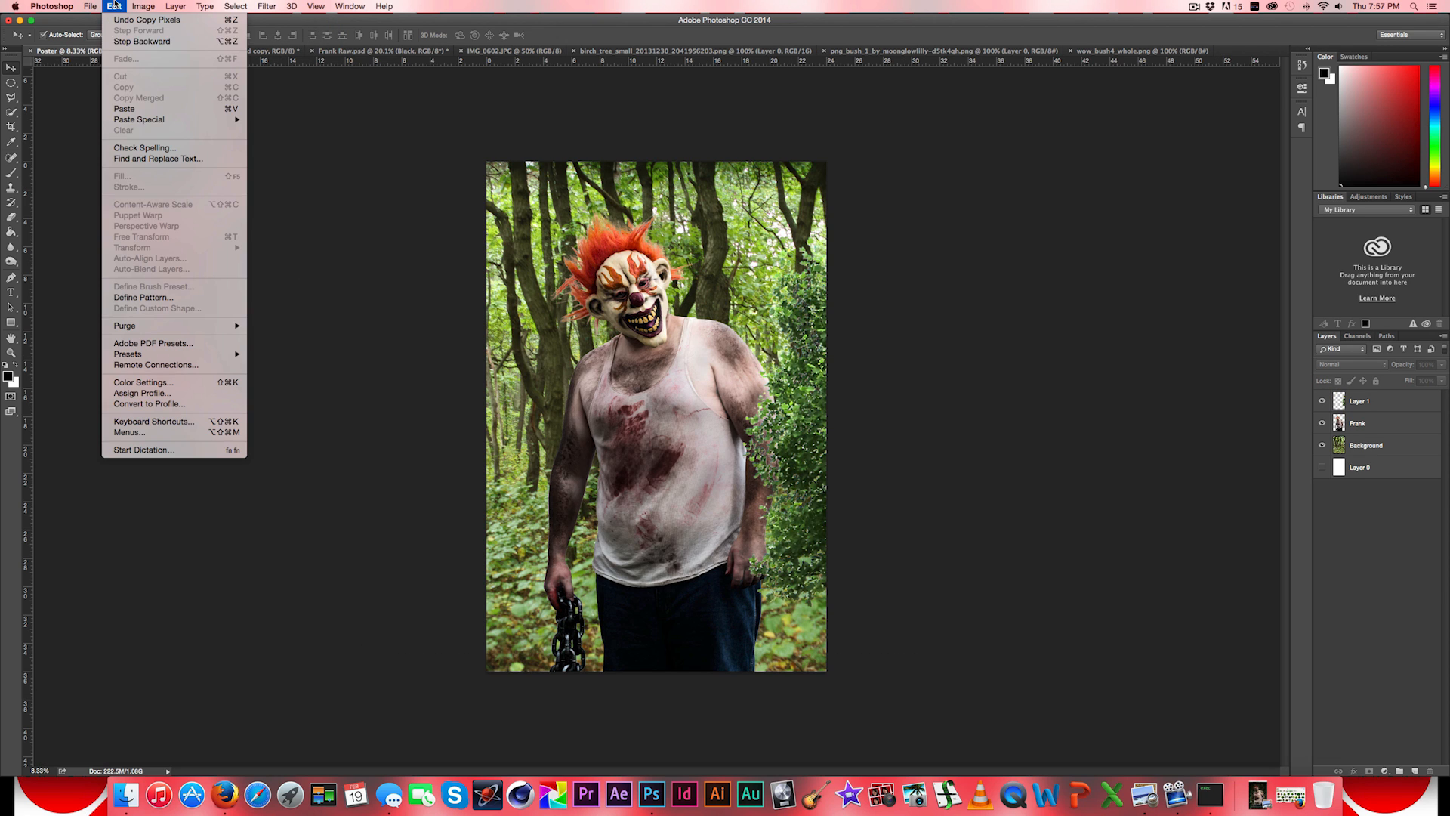
pyautogui.click(119, 106)
pyautogui.click(113, 6)
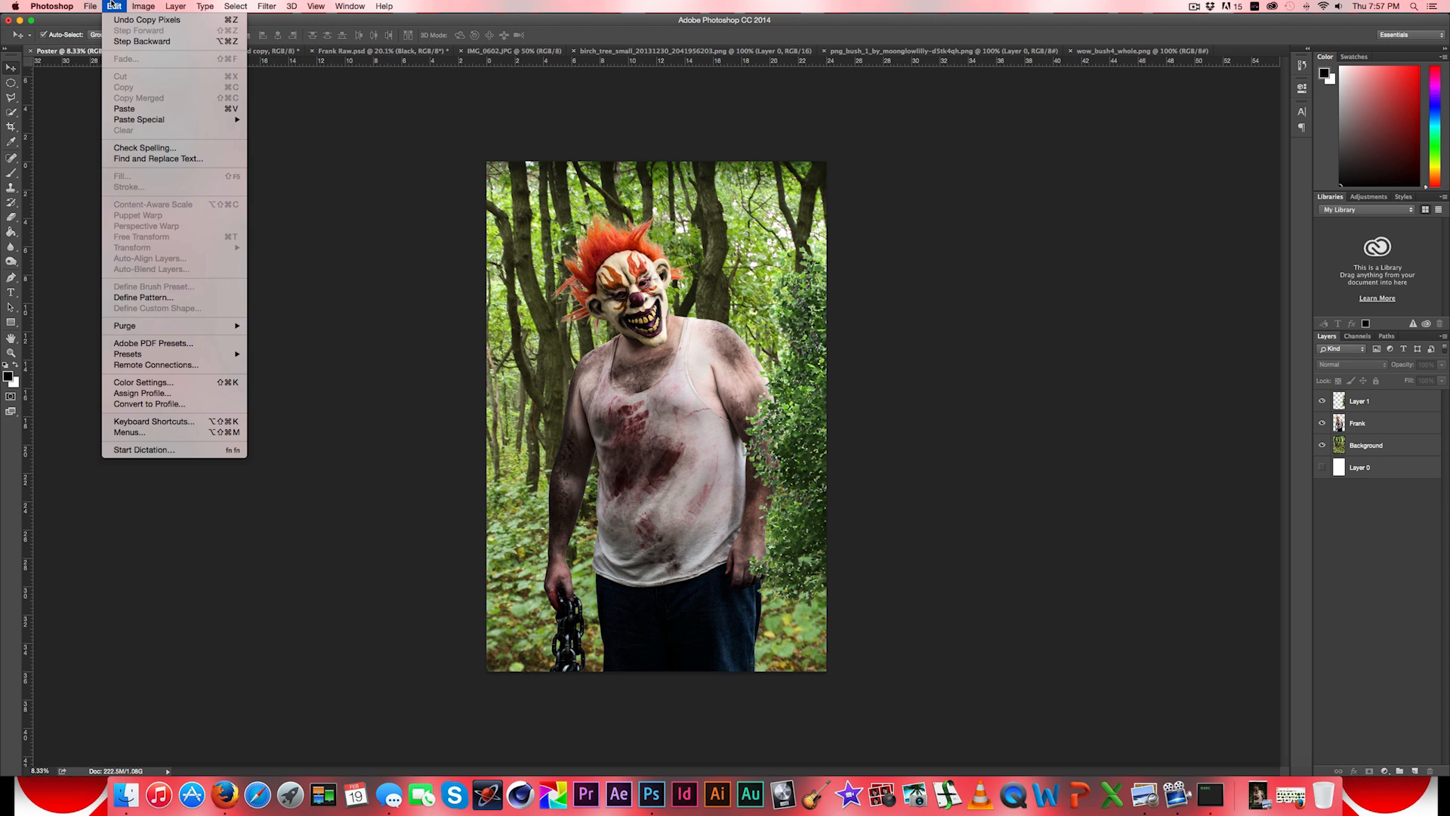
pyautogui.click(119, 107)
# - Enlarge the pasted bush to about 483.5%, rotate it about -19°, and place it in the poster's lower-right corner
pyautogui.moveTo(678, 403); pyautogui.dragTo(854, 295)
pyautogui.moveTo(770, 367); pyautogui.dragTo(770, 639)
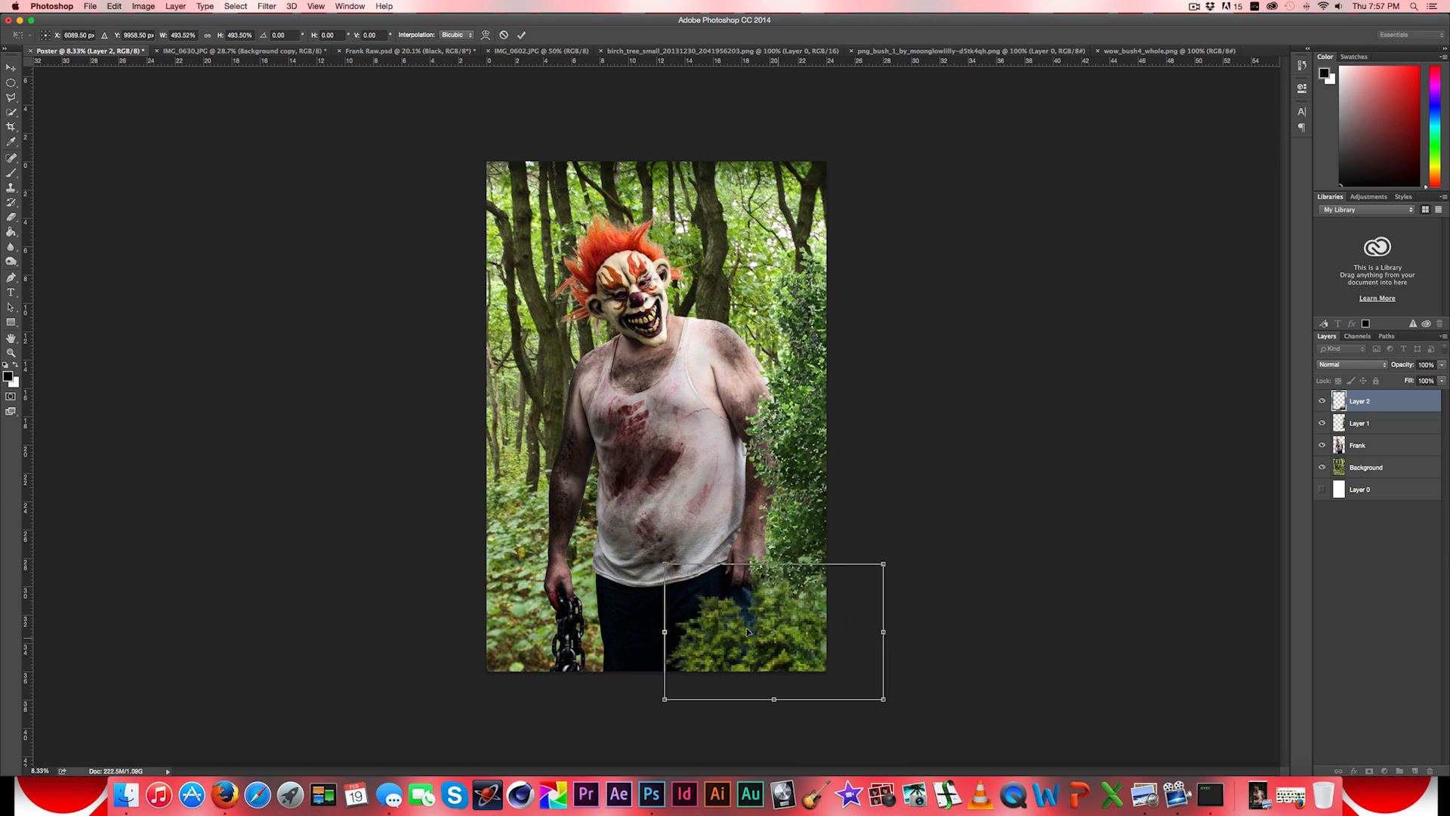
pyautogui.moveTo(650, 557); pyautogui.dragTo(636, 600)
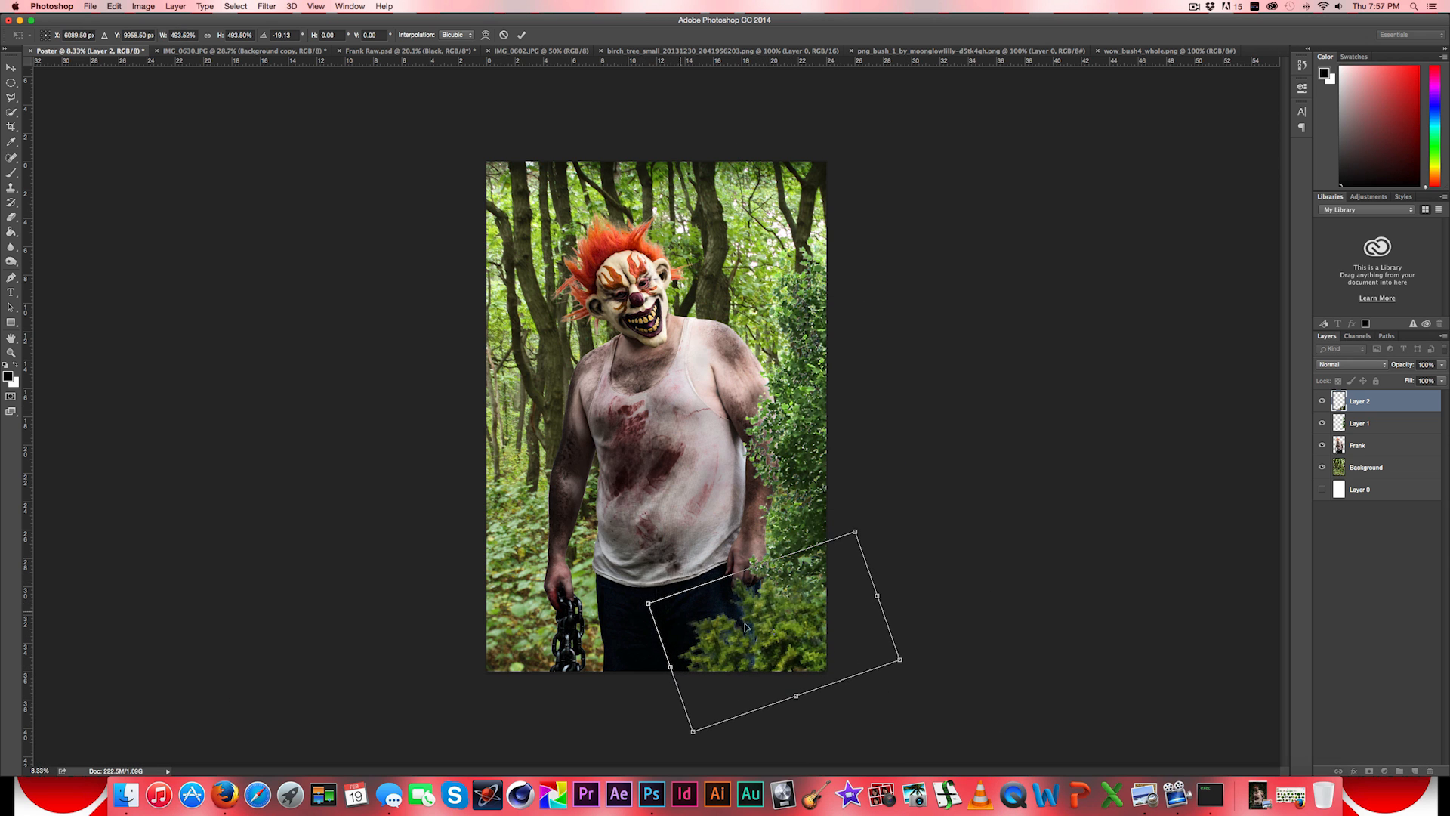
pyautogui.moveTo(810, 621); pyautogui.dragTo(812, 618)
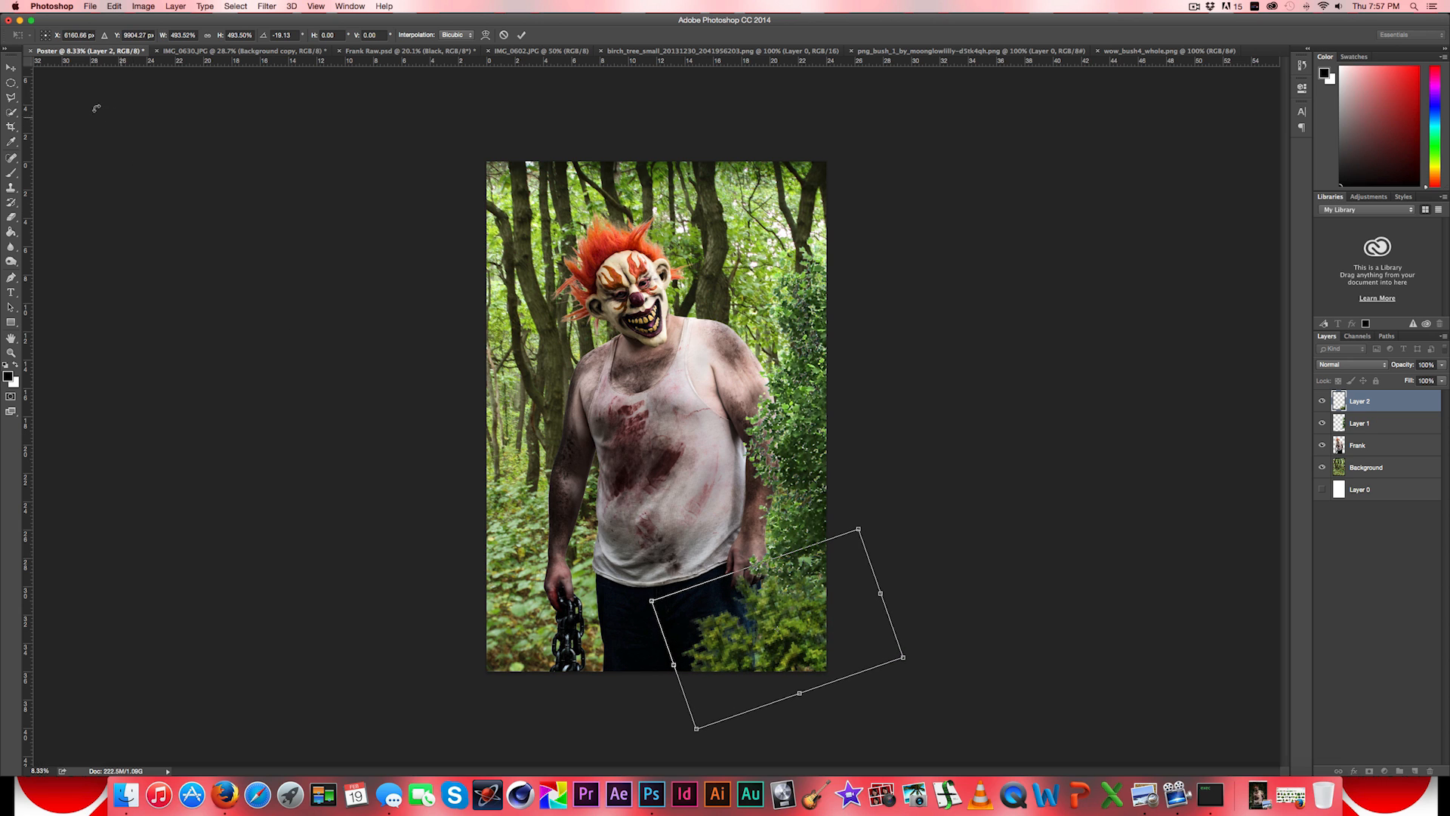
pyautogui.click(12, 71)
pyautogui.click(819, 252)
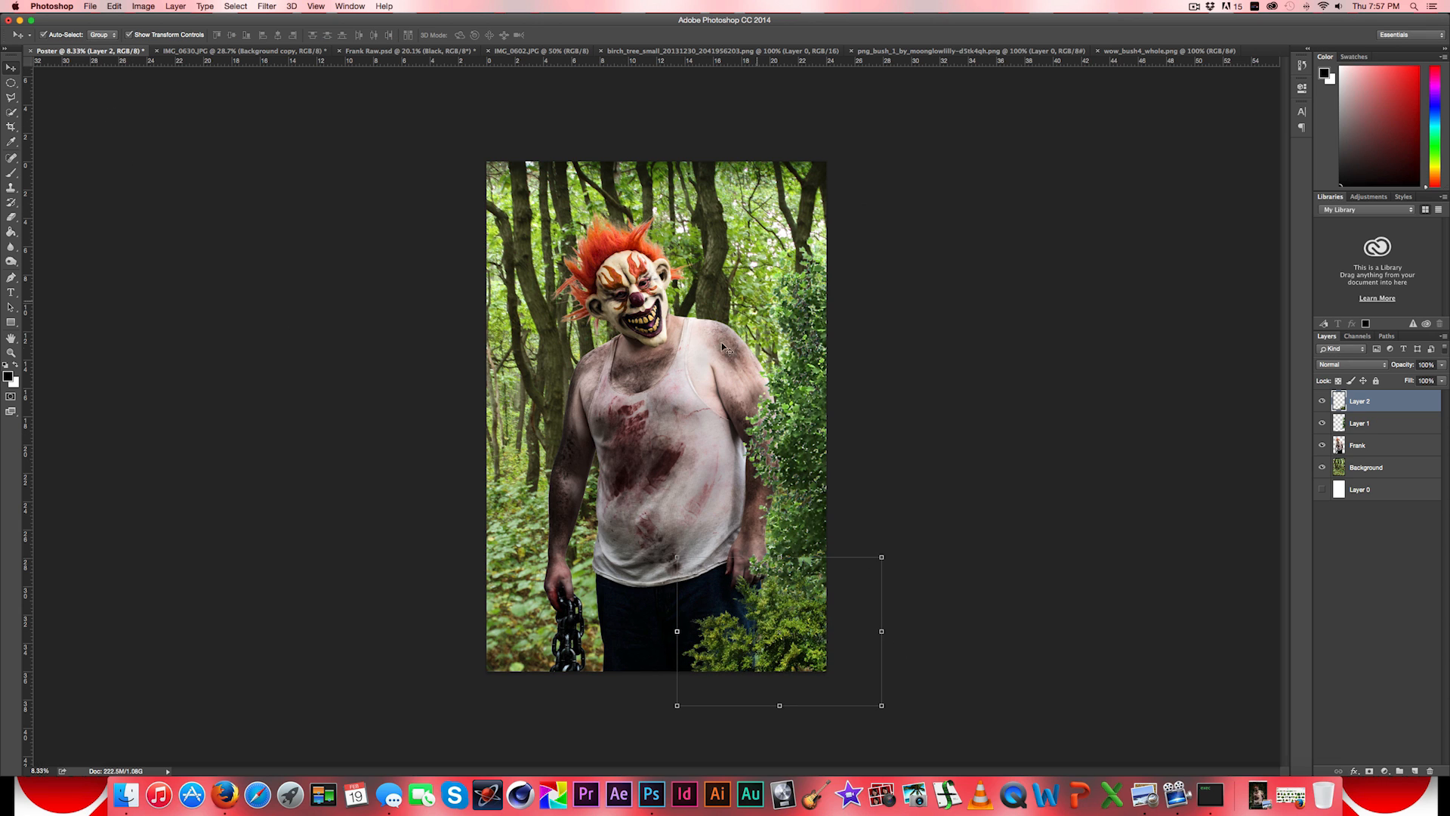
# - Duplicate the bush, rotate the copy about 32°, and tuck it into the poster's lower-left corner
pyautogui.press('alt')
pyautogui.moveTo(813, 635); pyautogui.dragTo(608, 635)
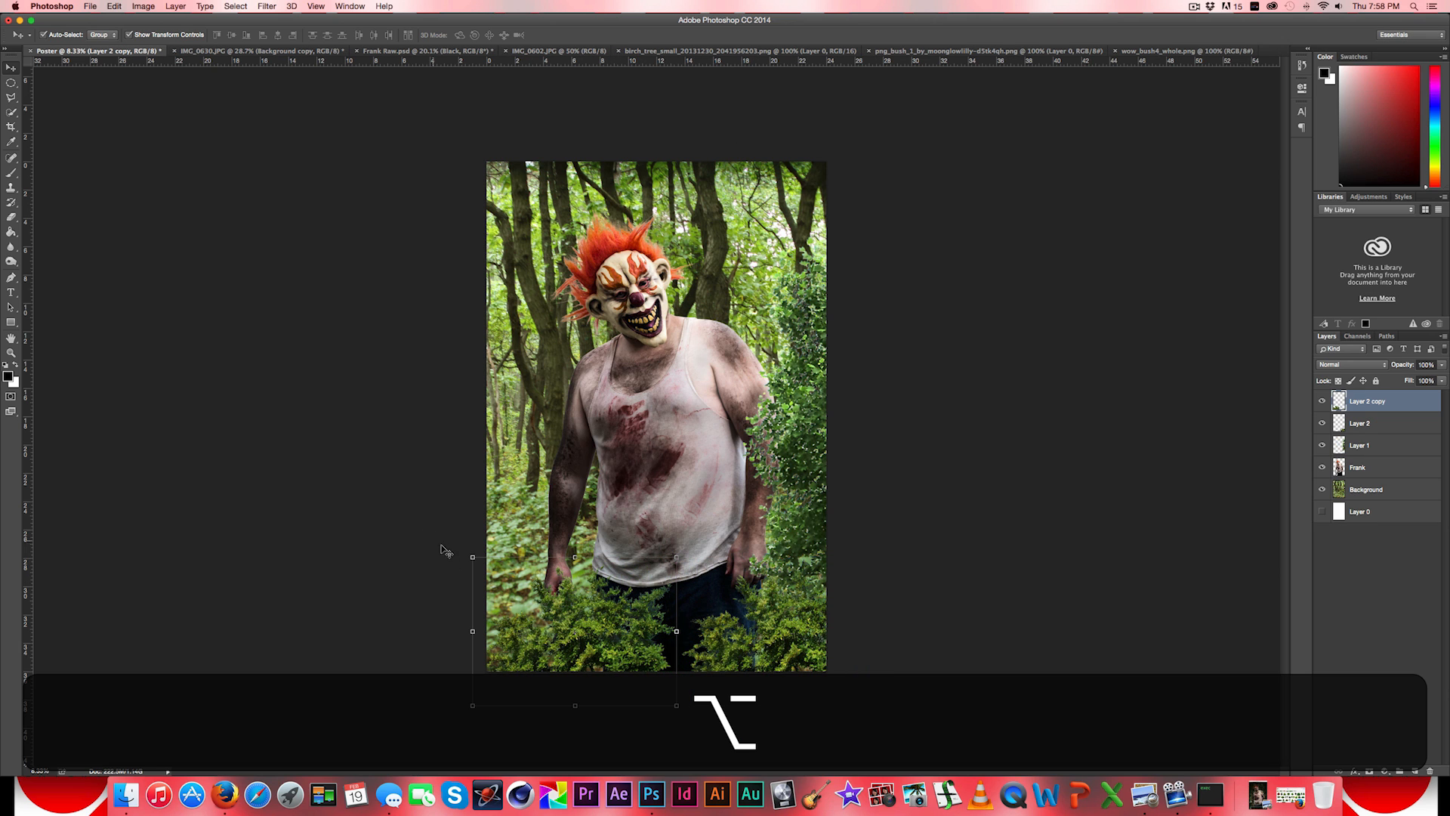
pyautogui.press('super+t')
pyautogui.moveTo(469, 550); pyautogui.dragTo(528, 511)
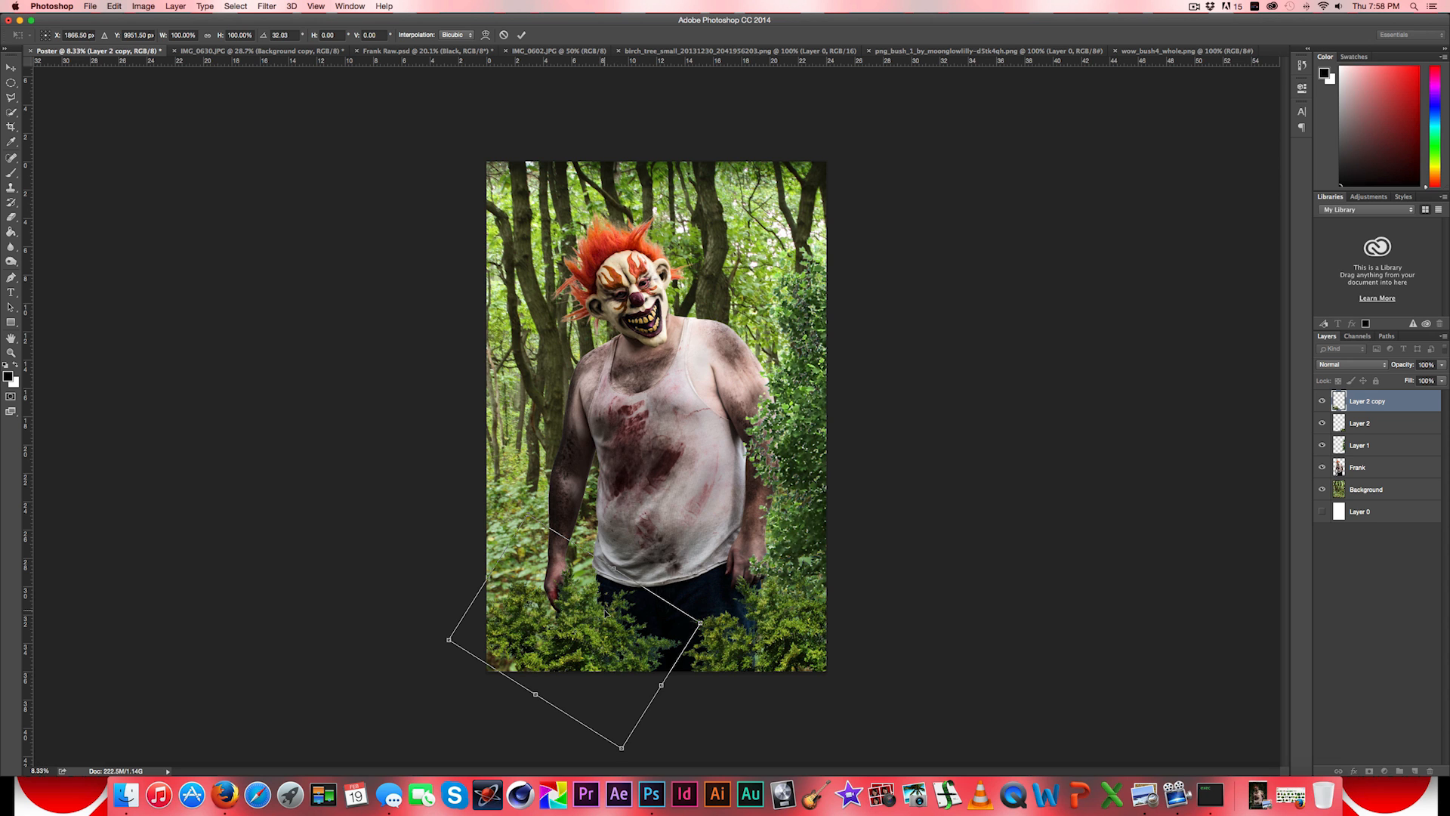
pyautogui.moveTo(614, 624); pyautogui.dragTo(542, 621)
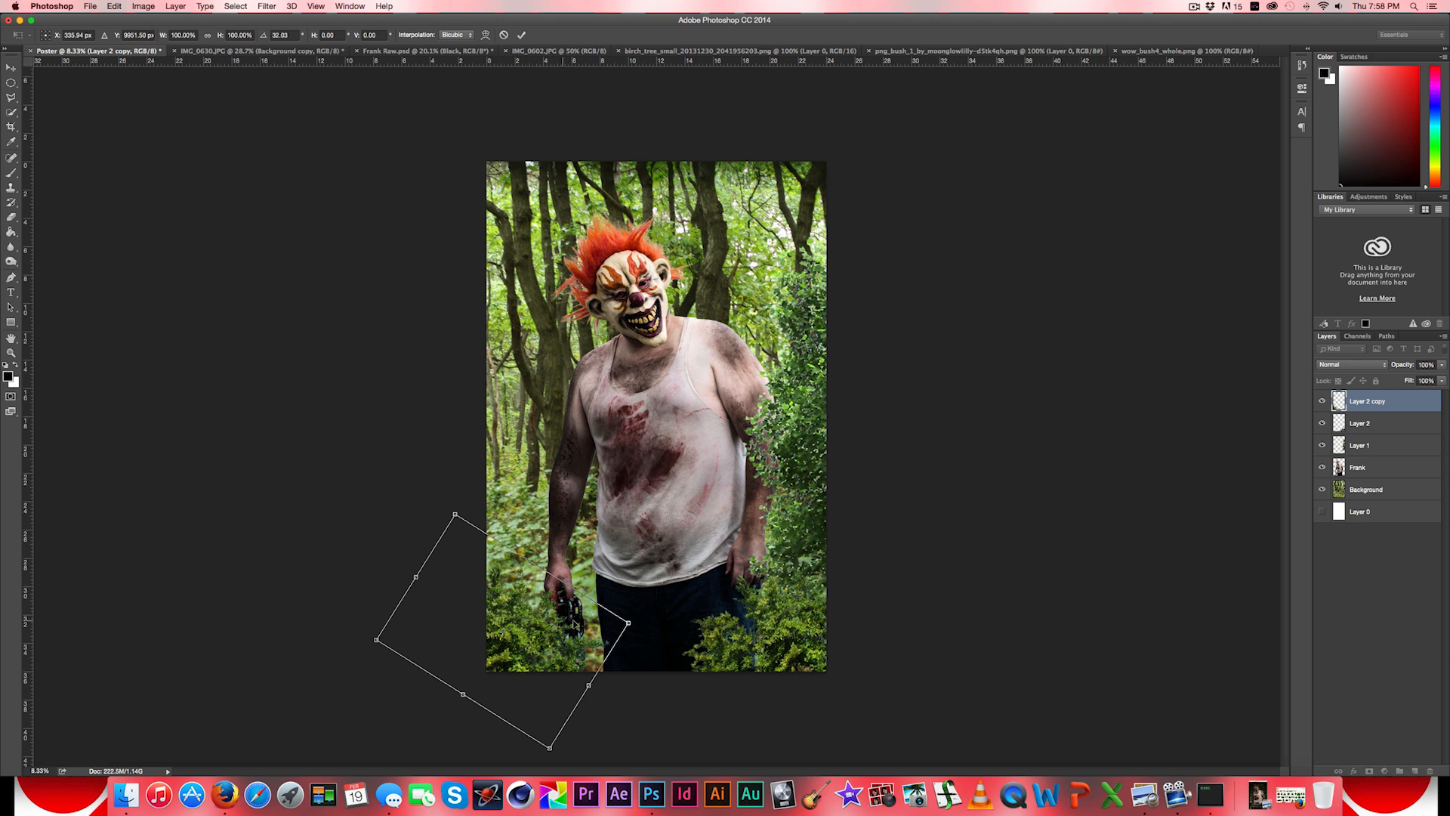
pyautogui.moveTo(554, 631); pyautogui.dragTo(517, 650)
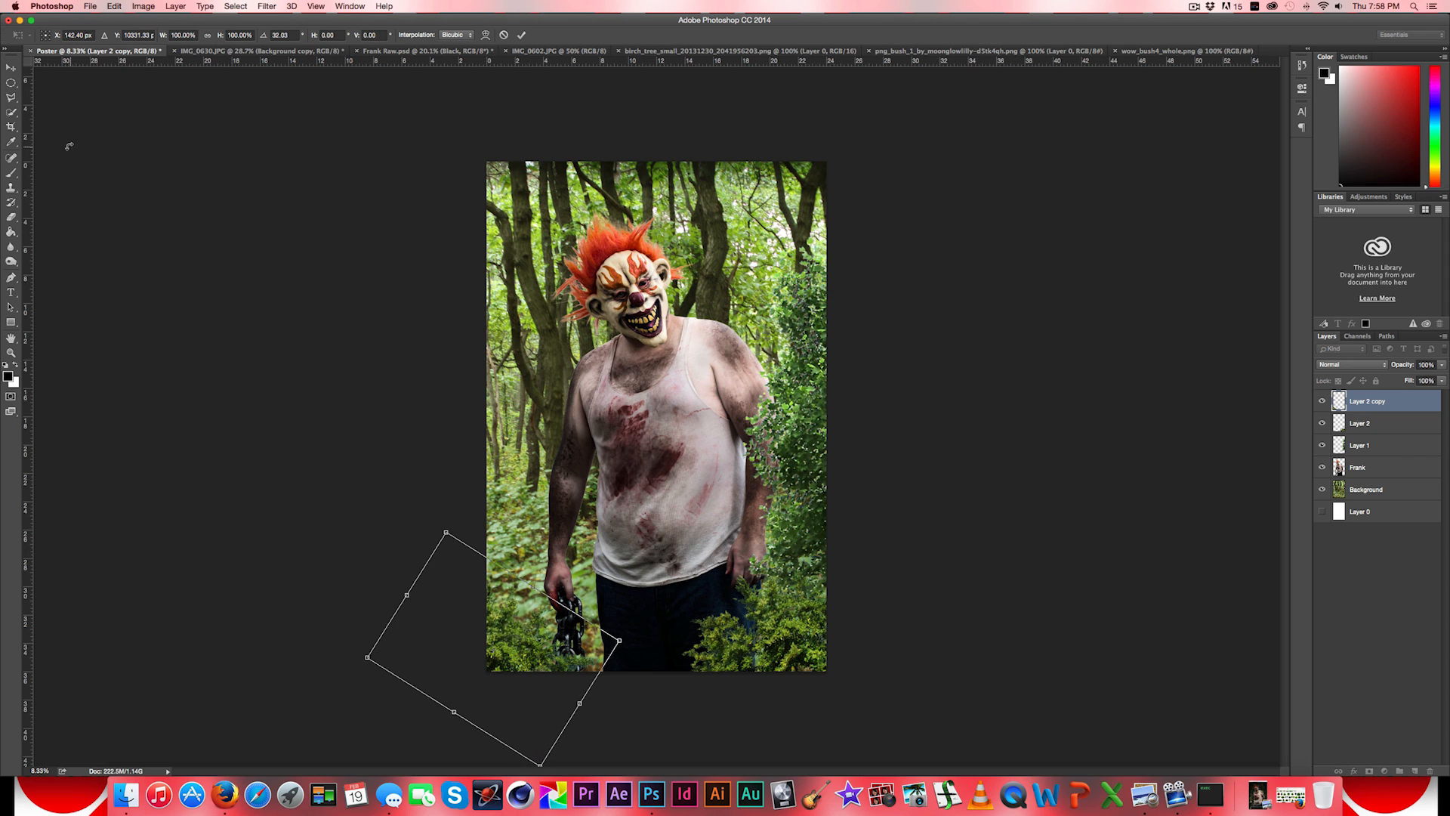
pyautogui.click(11, 71)
pyautogui.press('Return')
# - Duplicate the lower-left bush into the poster's upper-left corner, enlarge it to about 134.8%, and rotate it about 116°
pyautogui.moveTo(529, 652); pyautogui.dragTo(543, 205)
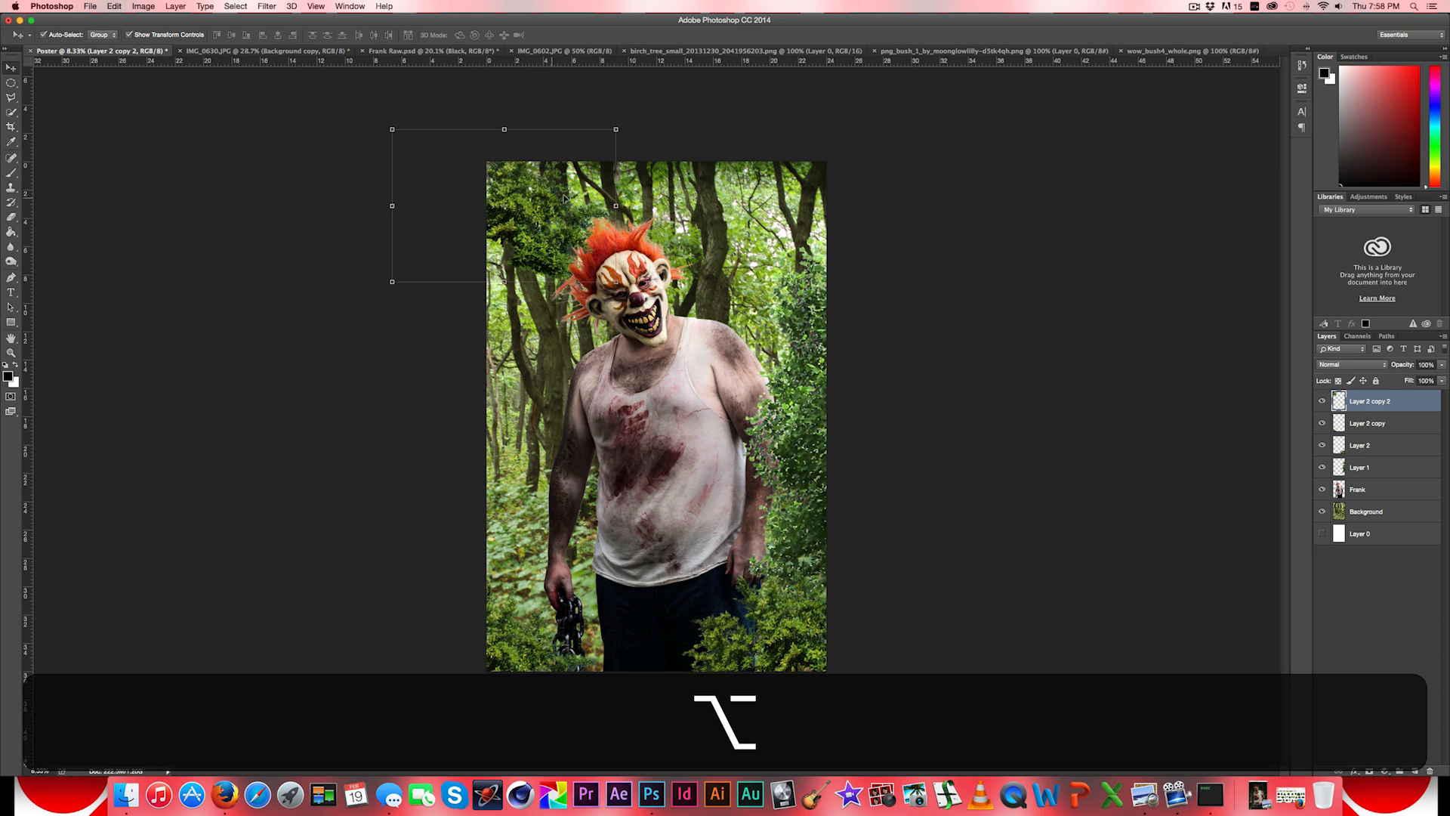
pyautogui.moveTo(616, 281); pyautogui.dragTo(647, 303)
pyautogui.moveTo(663, 122); pyautogui.dragTo(522, 224)
pyautogui.press('shift')
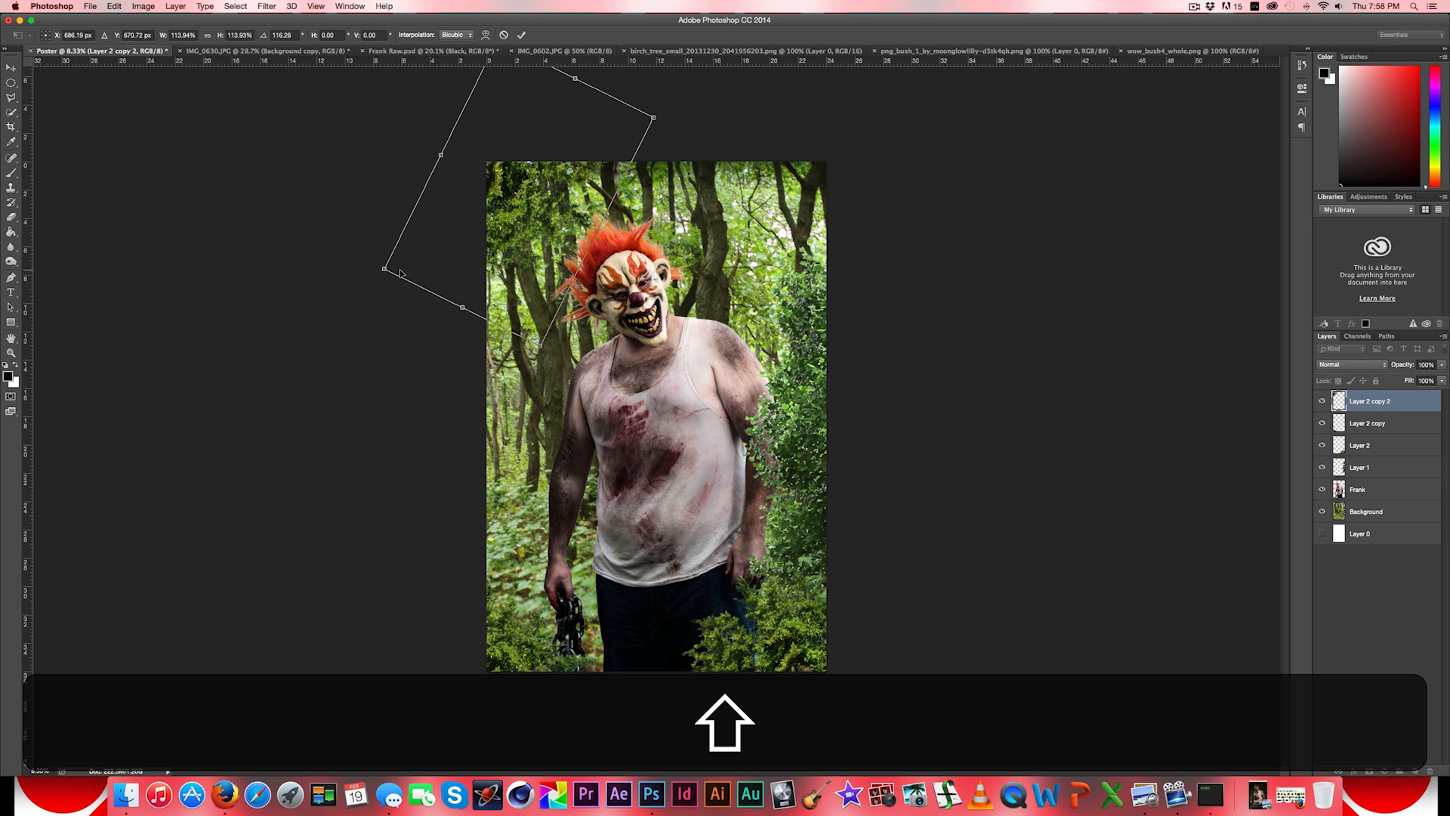
pyautogui.moveTo(382, 268); pyautogui.dragTo(438, 249)
pyautogui.moveTo(520, 212); pyautogui.dragTo(563, 201)
pyautogui.click(11, 69)
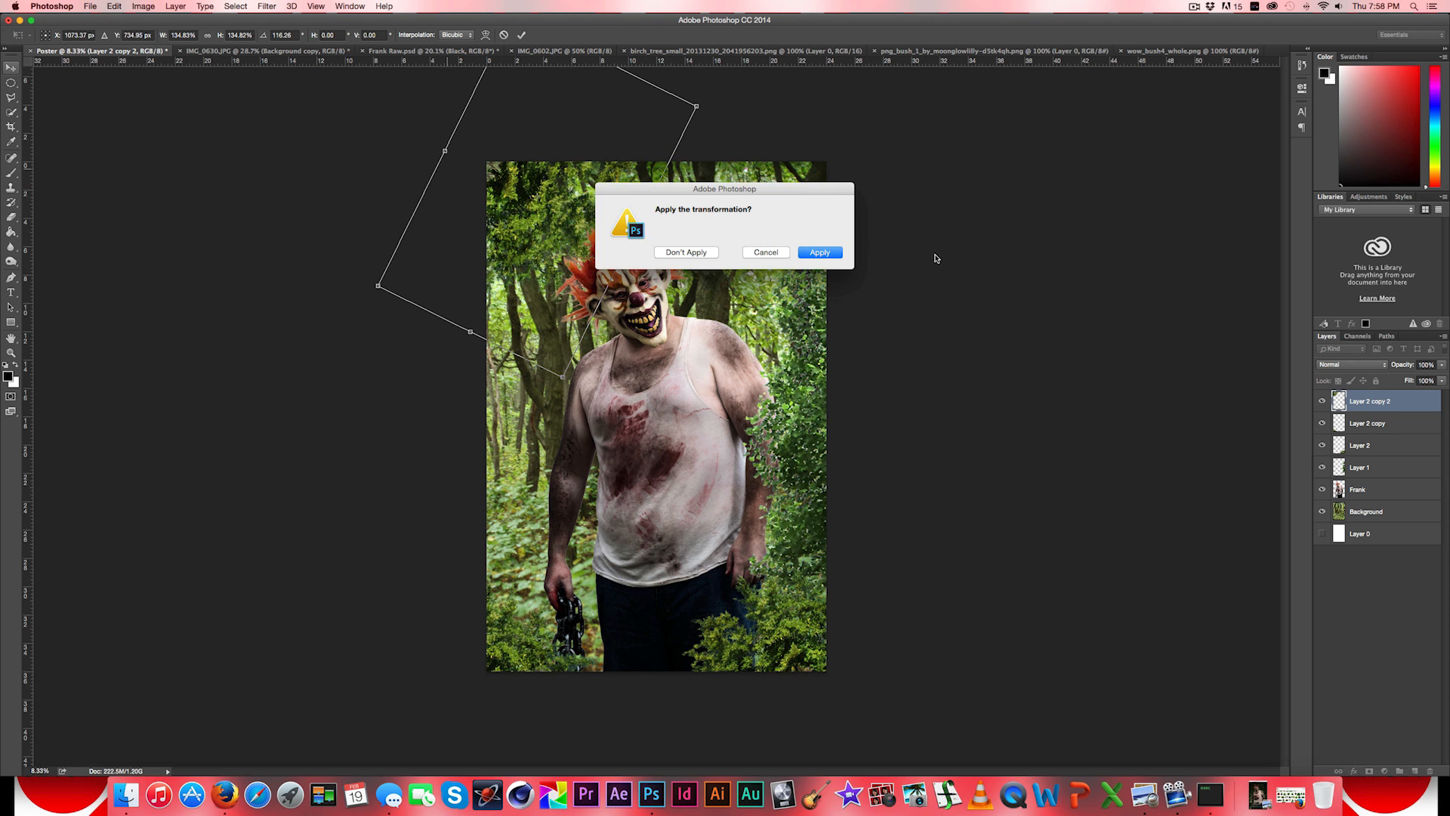
pyautogui.click(837, 253)
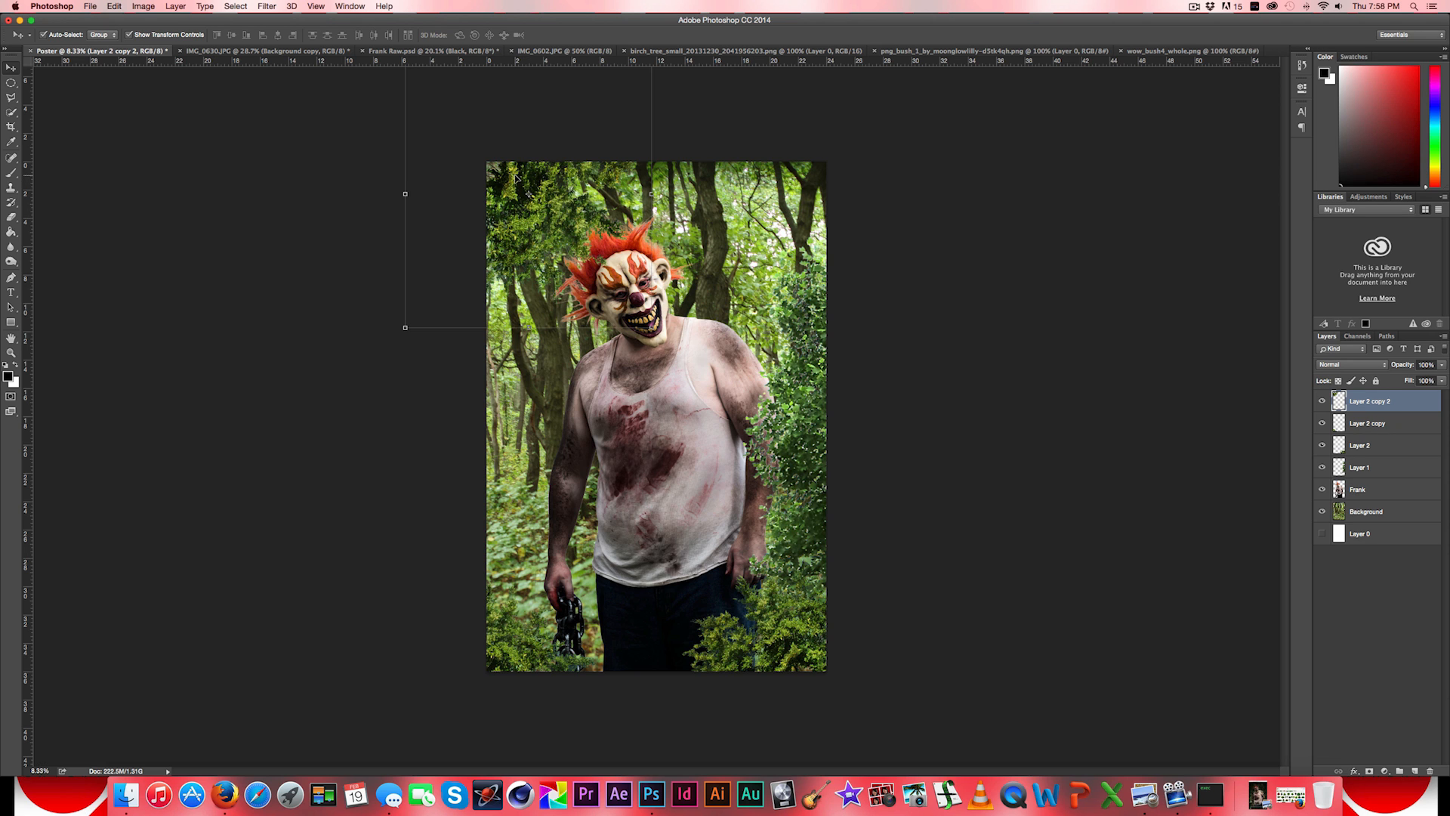
# - Duplicate the upper-left bush, enlarge the copy to about 105.8%, and move it over the poster's upper-right area
pyautogui.press('alt')
pyautogui.moveTo(516, 179); pyautogui.dragTo(914, 226)
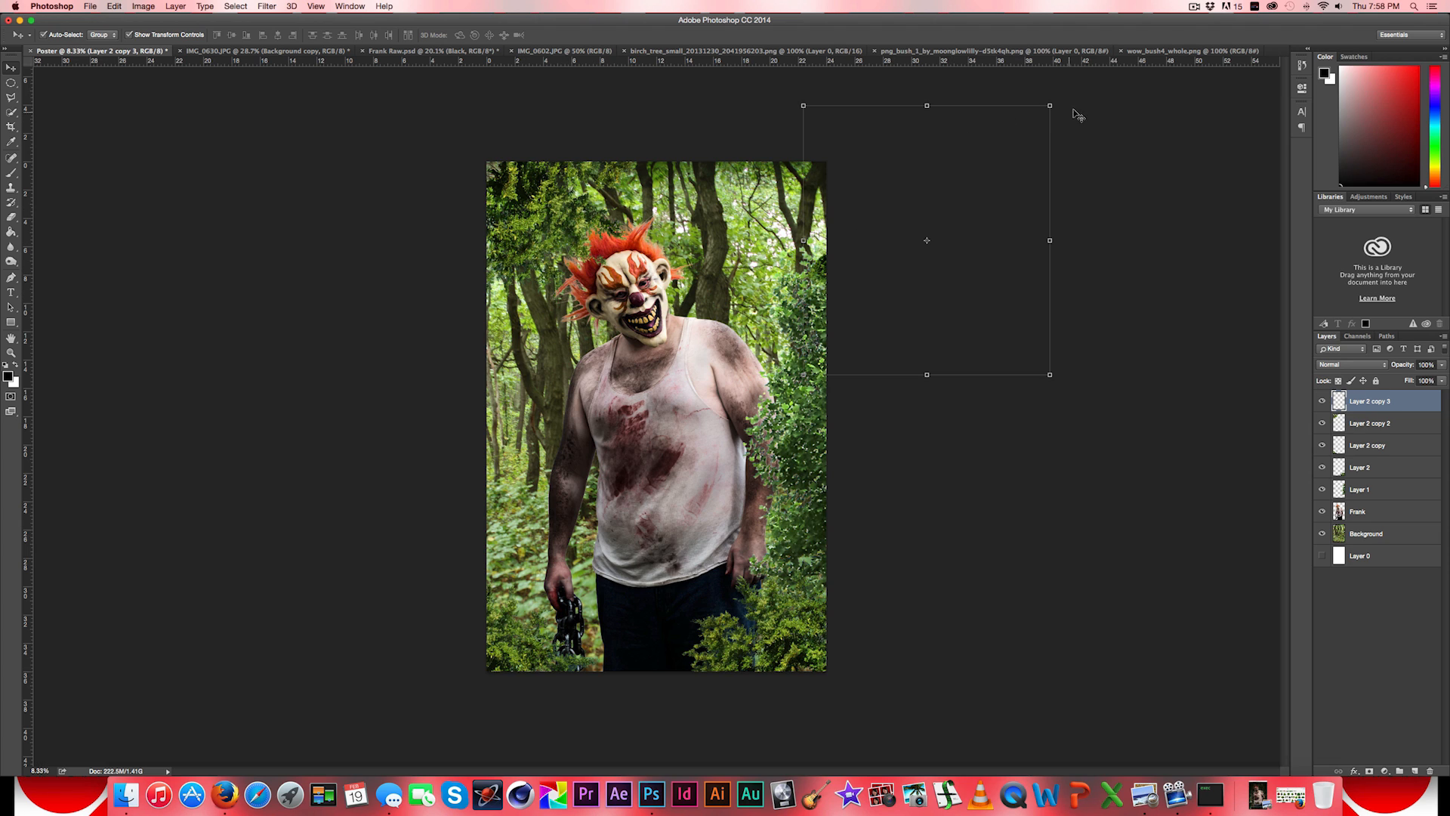
pyautogui.keyDown('shift'); pyautogui.click(958, 186); pyautogui.keyUp('shift')
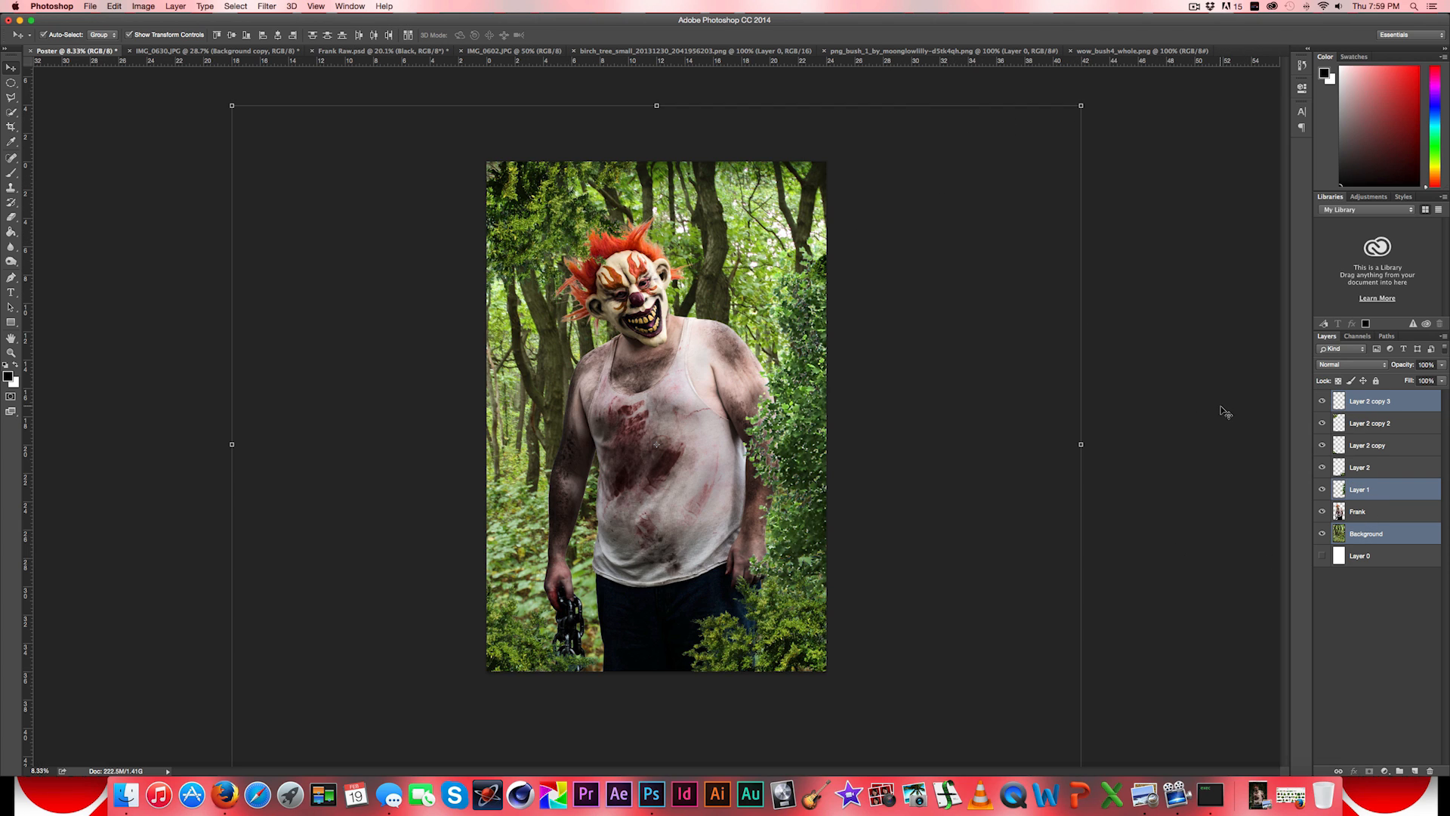
pyautogui.click(1363, 425)
pyautogui.click(1357, 404)
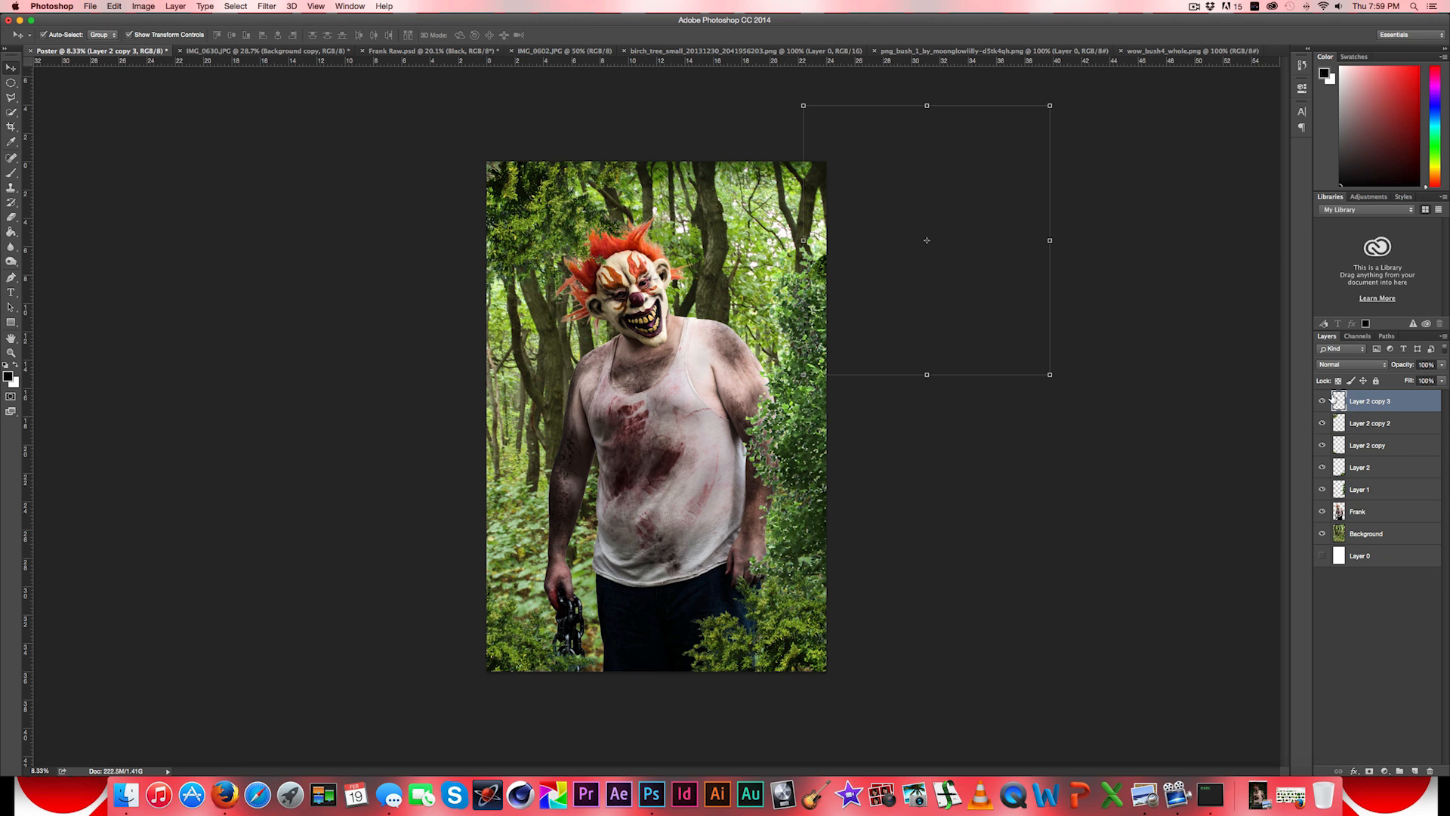
pyautogui.moveTo(803, 374); pyautogui.dragTo(789, 390)
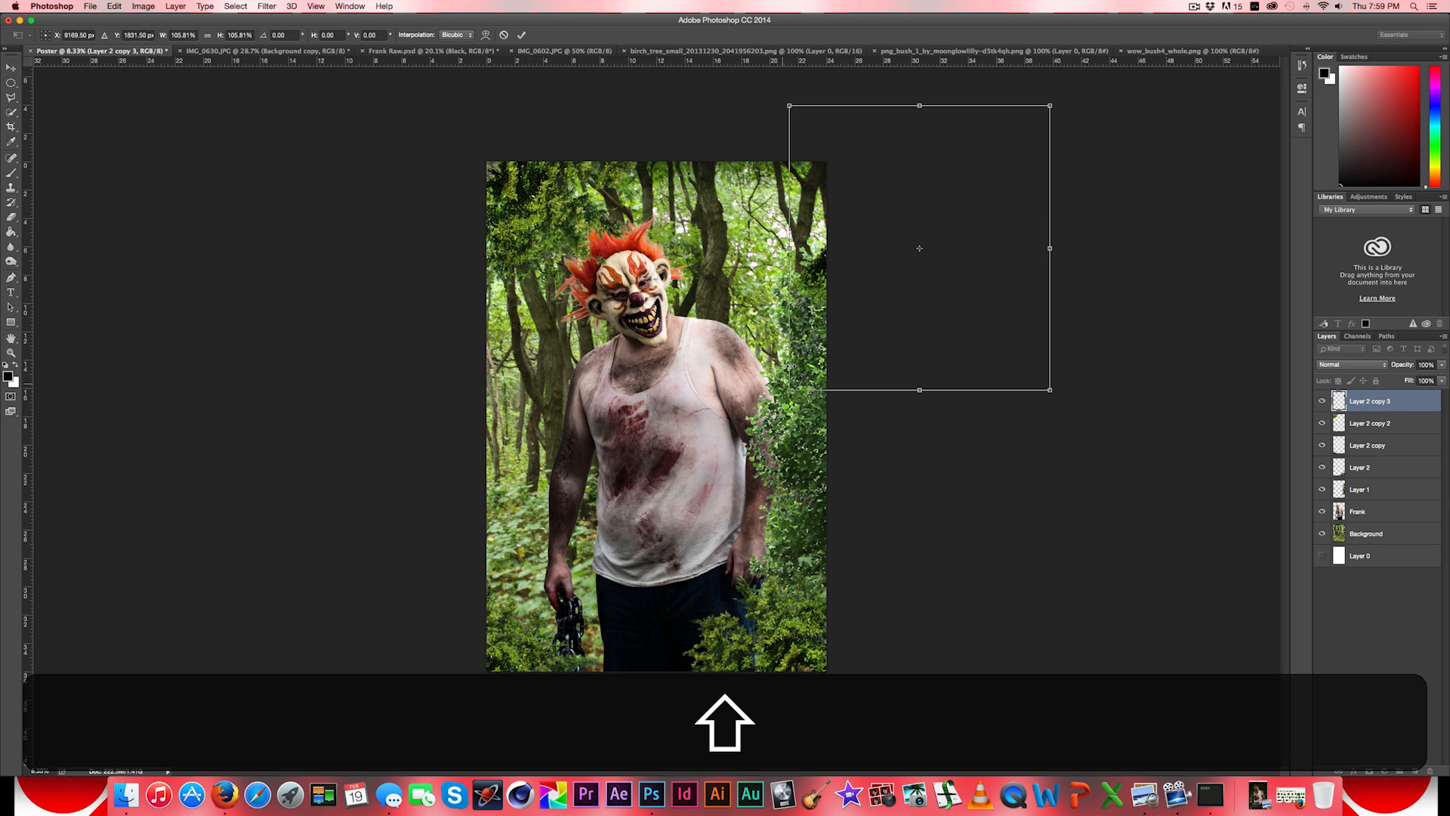
pyautogui.moveTo(817, 285); pyautogui.dragTo(698, 287)
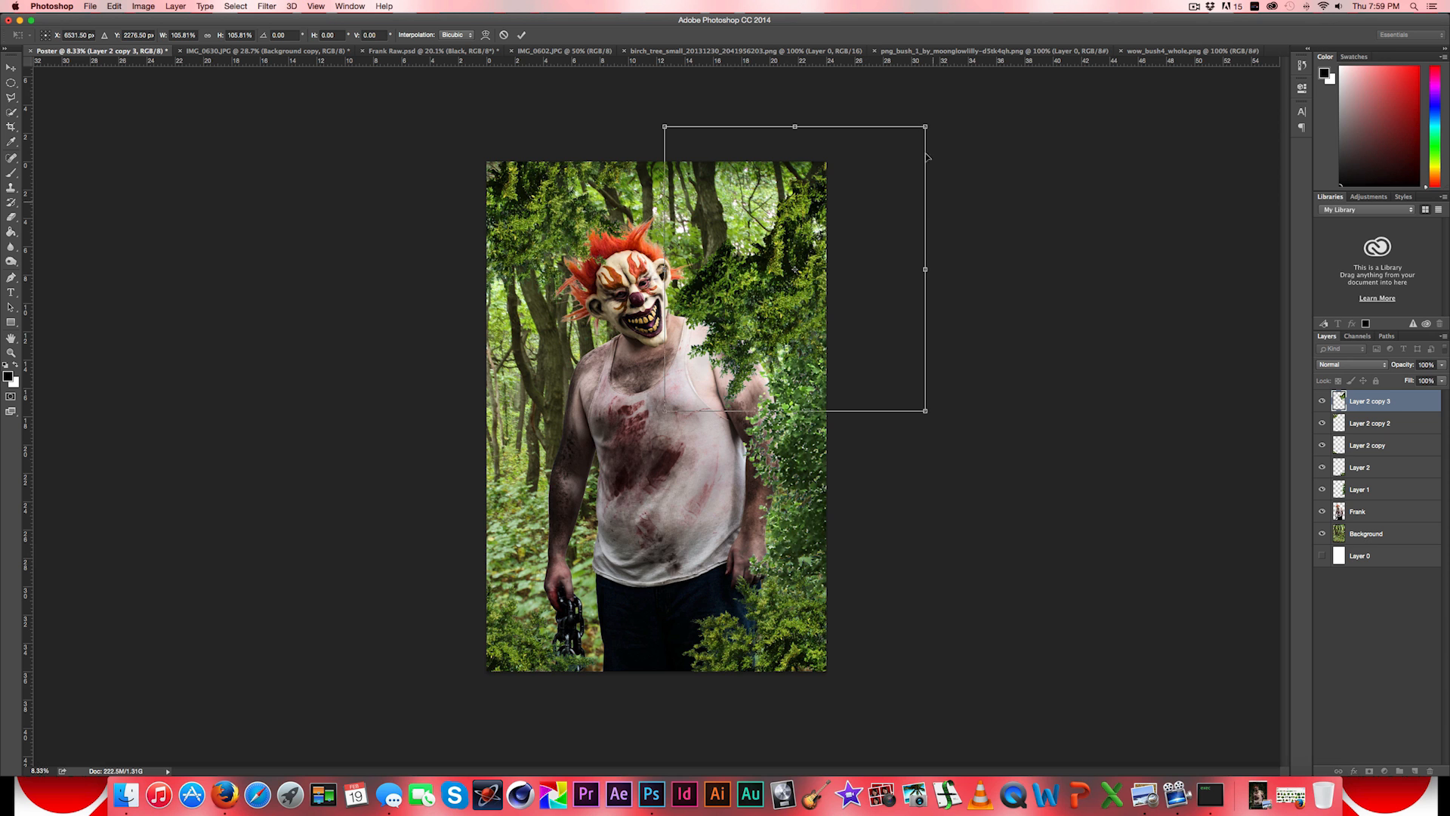
# - Rotate the upper-right bush copy to about 76.5°, enlarge it to about 120.5%, and fit it into the poster's upper-right corner
pyautogui.moveTo(938, 119); pyautogui.dragTo(921, 348)
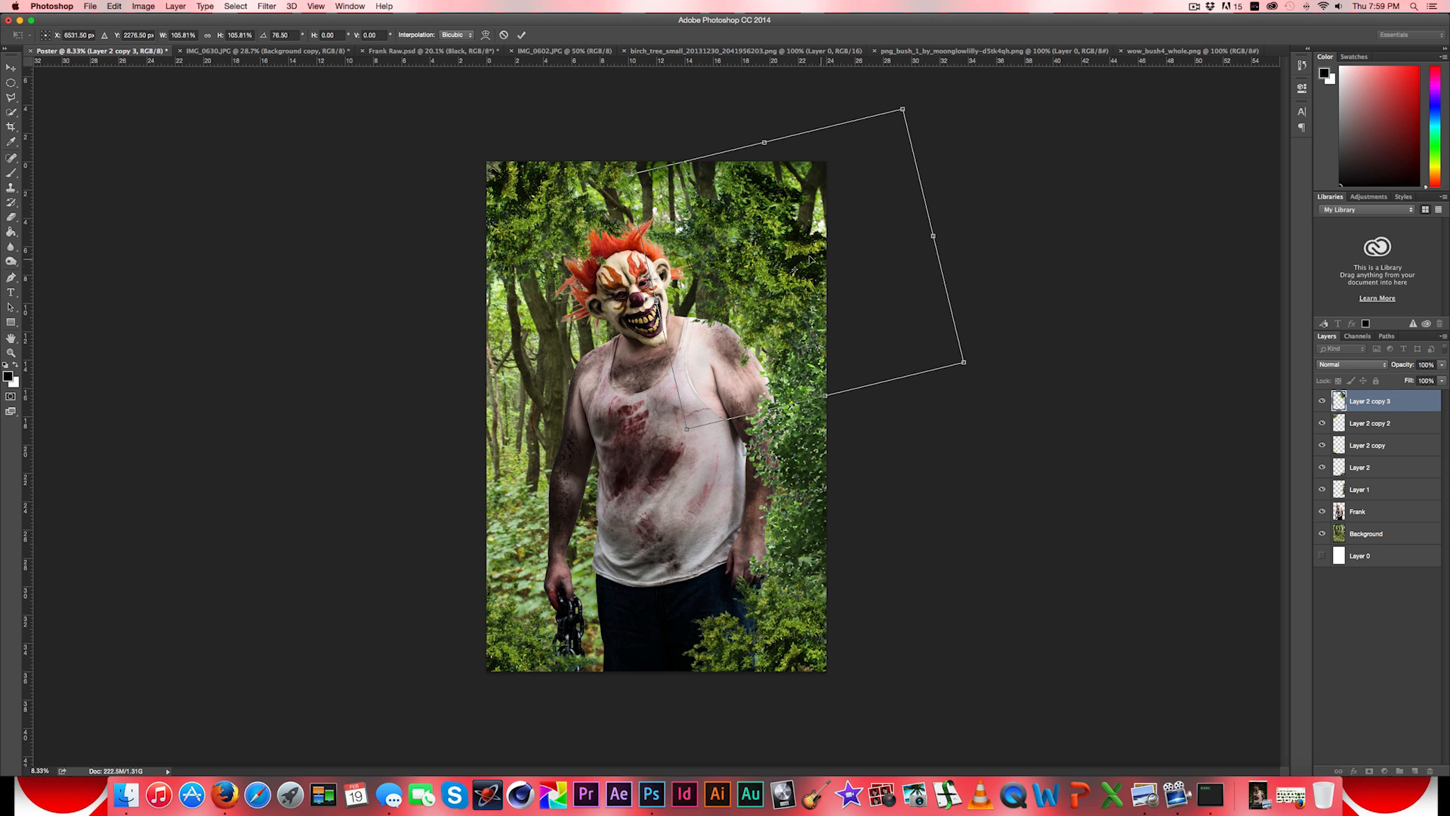
pyautogui.moveTo(785, 261); pyautogui.dragTo(792, 182)
pyautogui.press('shift')
pyautogui.moveTo(701, 352); pyautogui.dragTo(671, 397)
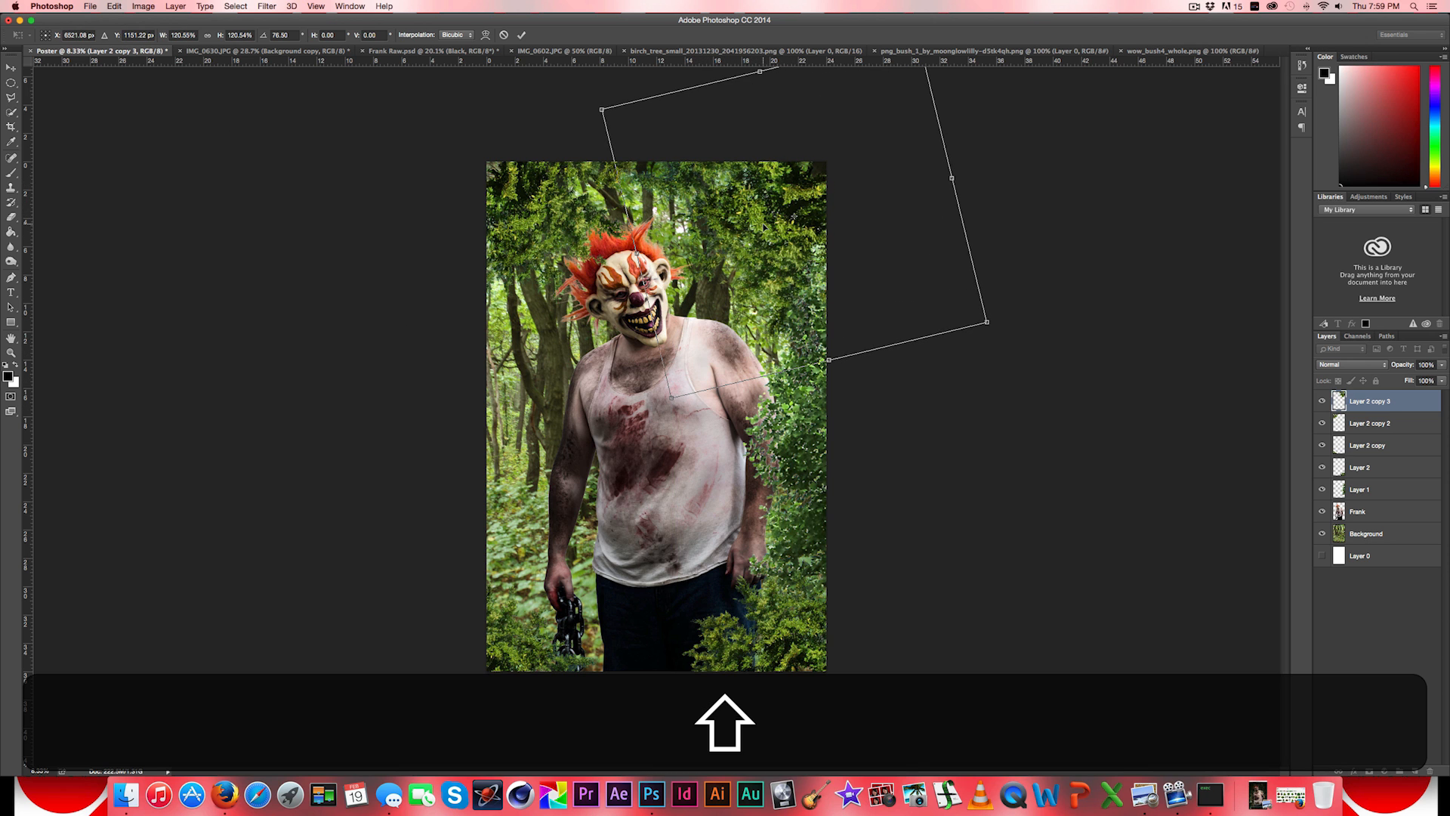
pyautogui.moveTo(764, 227); pyautogui.dragTo(777, 223)
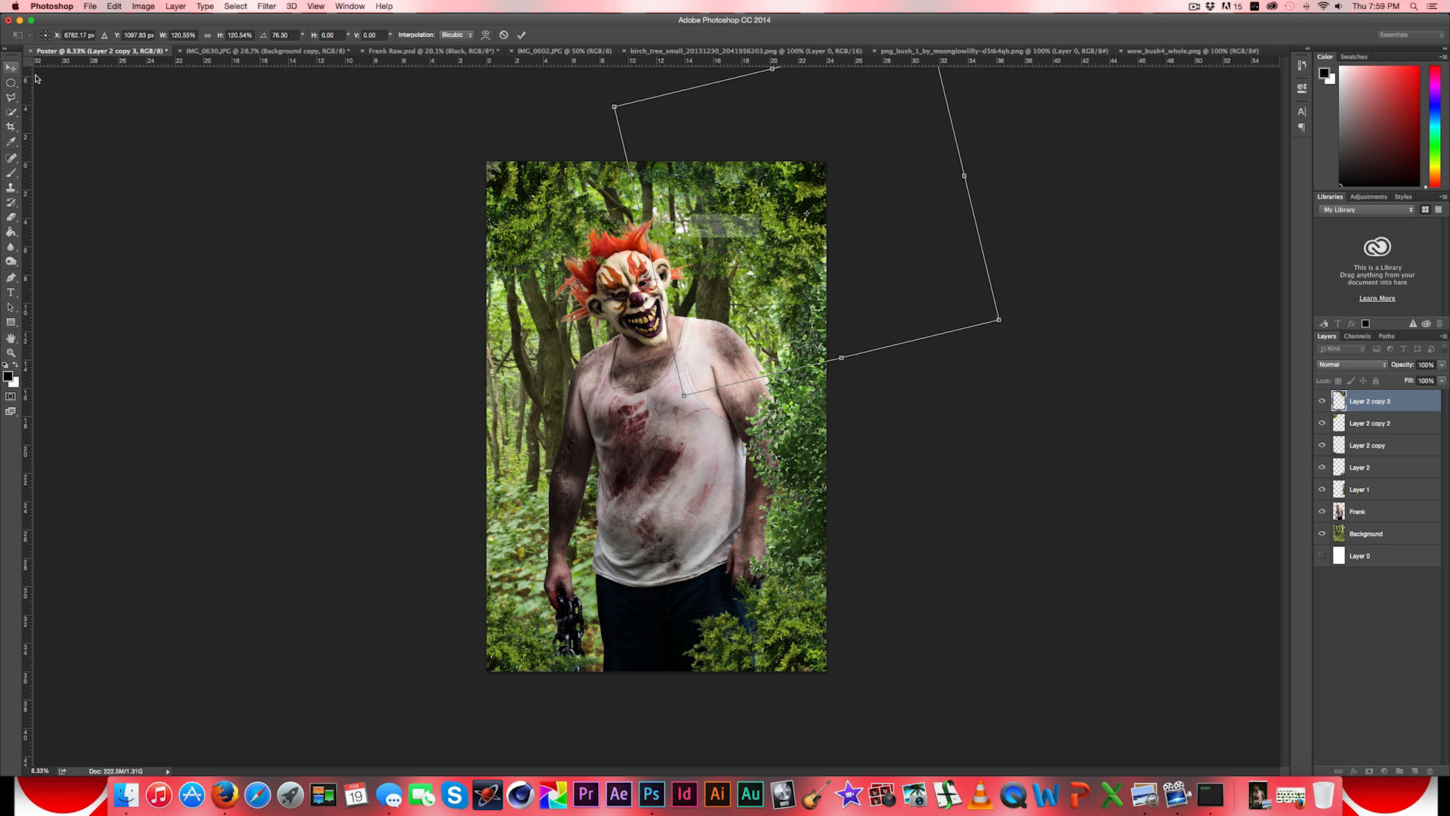
pyautogui.click(14, 68)
pyautogui.click(820, 252)
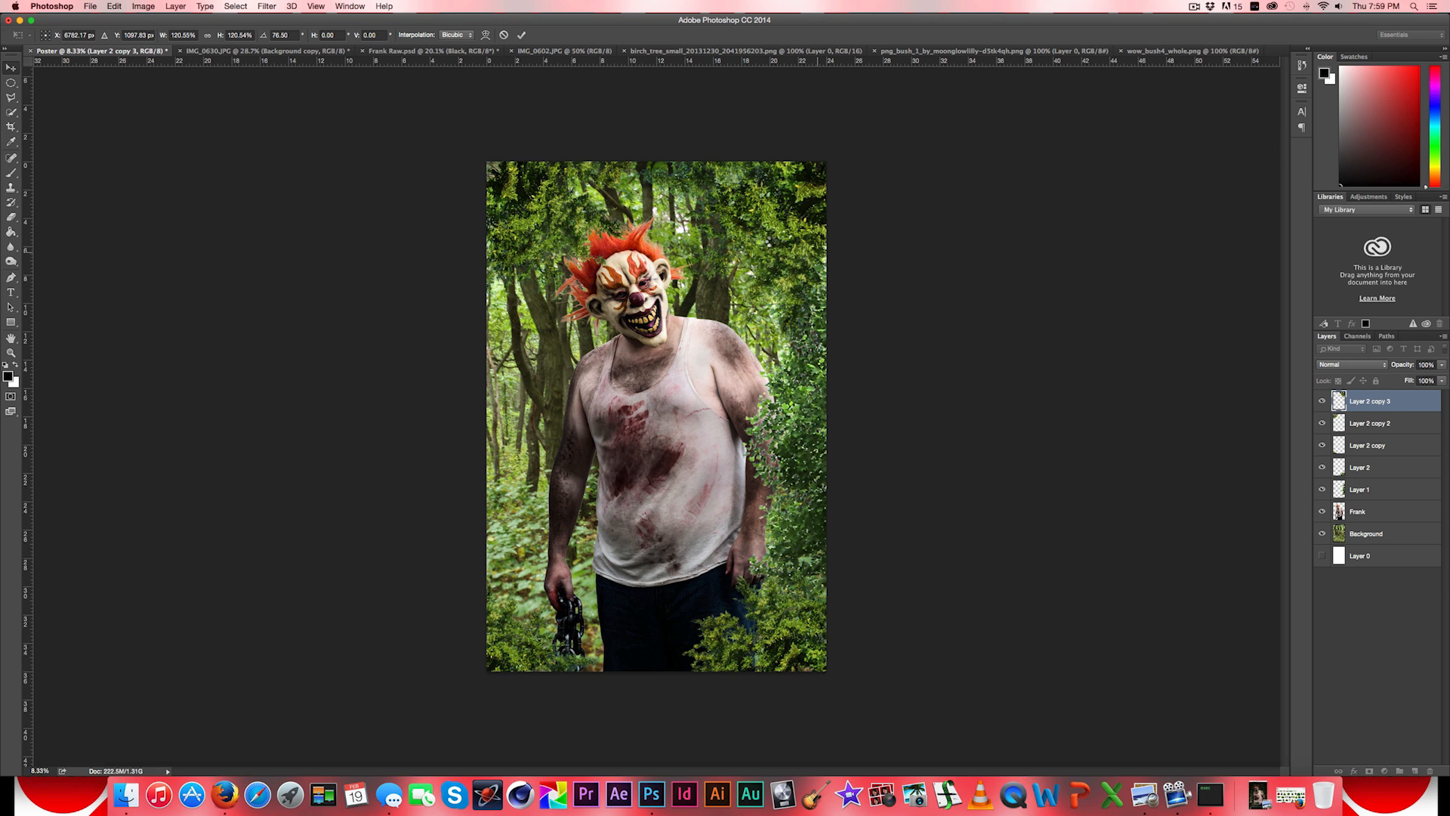
# - Duplicate the bush across the poster's top and again at the left edge, rotating the left copy about -56° beside the man's arm
pyautogui.moveTo(767, 200); pyautogui.dragTo(514, 382)
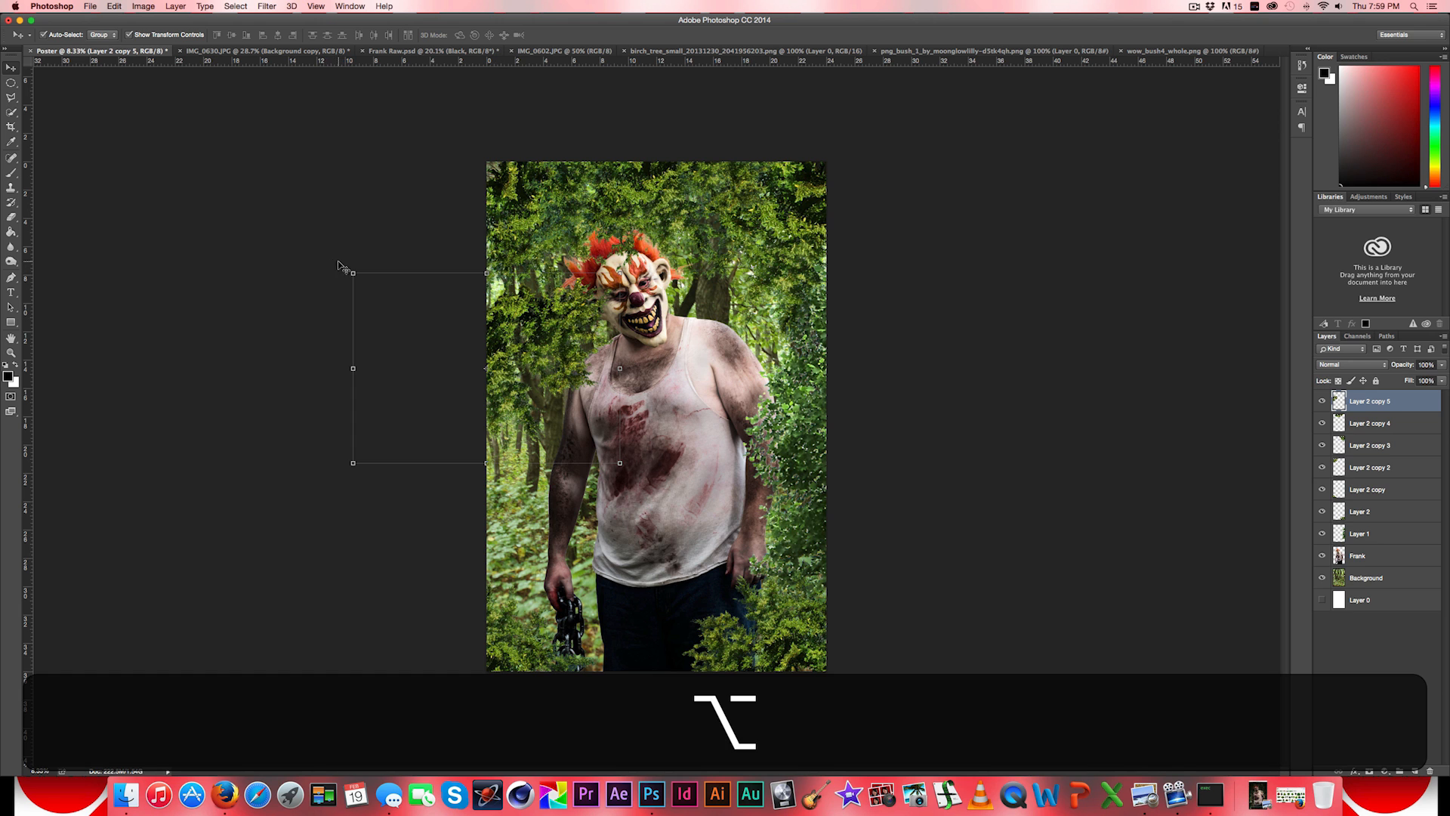
pyautogui.moveTo(333, 259); pyautogui.dragTo(391, 401)
pyautogui.moveTo(512, 353); pyautogui.dragTo(537, 512)
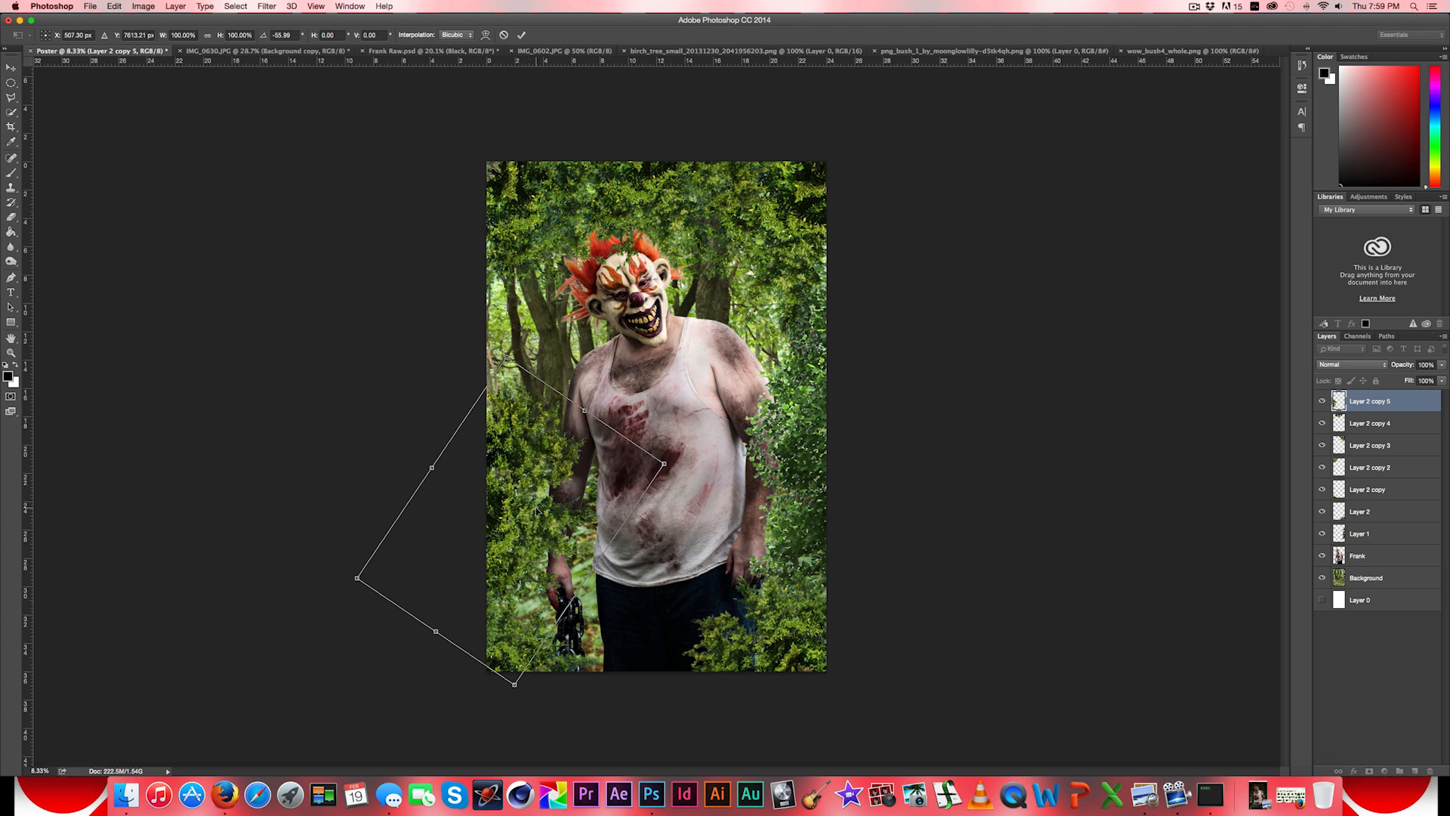
pyautogui.click(11, 67)
pyautogui.click(820, 252)
# - Duplicate the left-edge bush upward, shrink the copy to about 75.8%, and place it on the poster's left edge beside the man's head
pyautogui.press('alt')
pyautogui.moveTo(507, 386); pyautogui.dragTo(507, 228)
pyautogui.moveTo(401, 205); pyautogui.dragTo(512, 296)
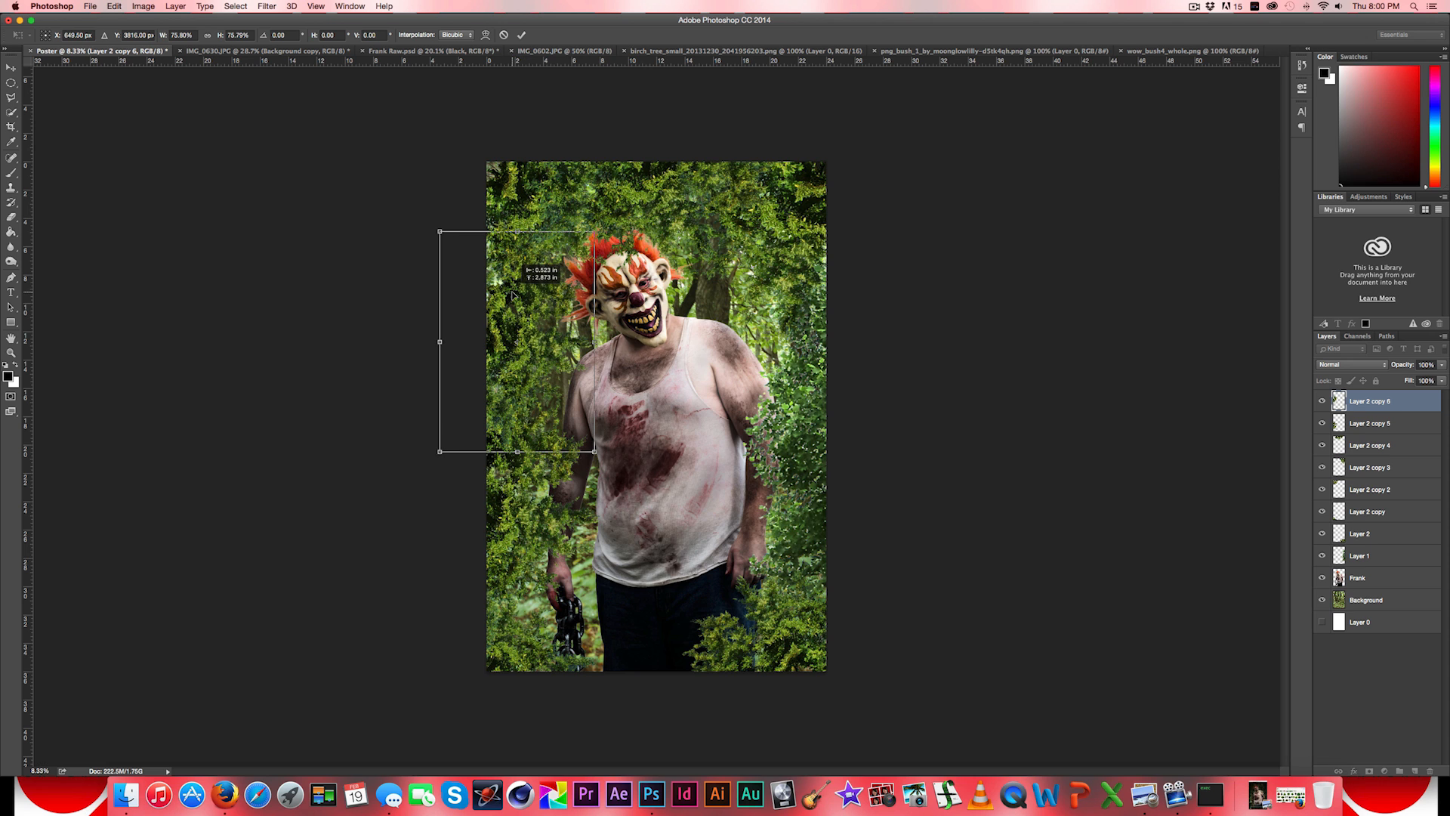
pyautogui.click(10, 67)
pyautogui.click(837, 253)
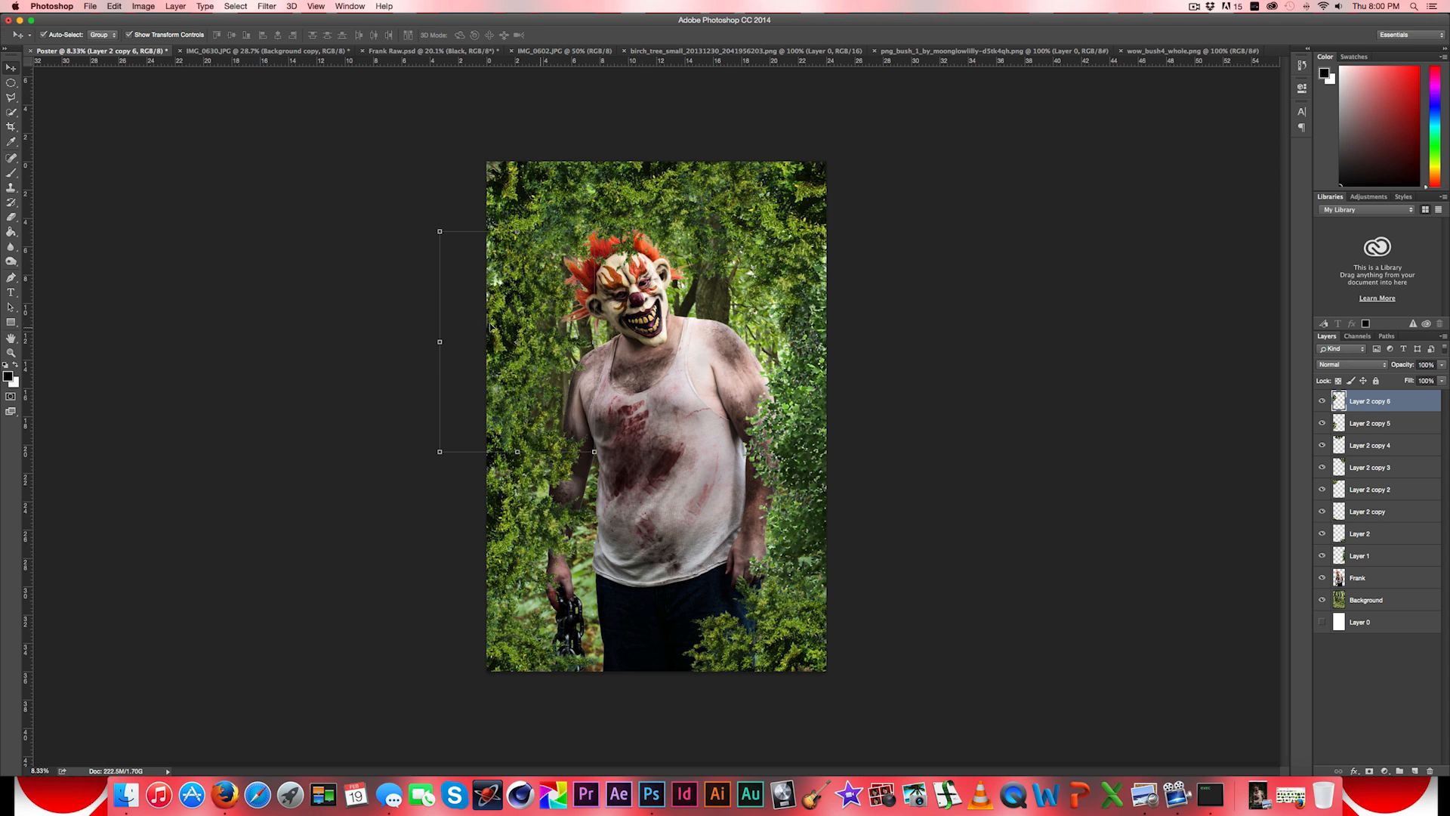
# - Duplicate the bush beside the head, rotate the copy about 122°, and place it above the man's shoulder at the poster's right side
pyautogui.moveTo(521, 308); pyautogui.dragTo(702, 286)
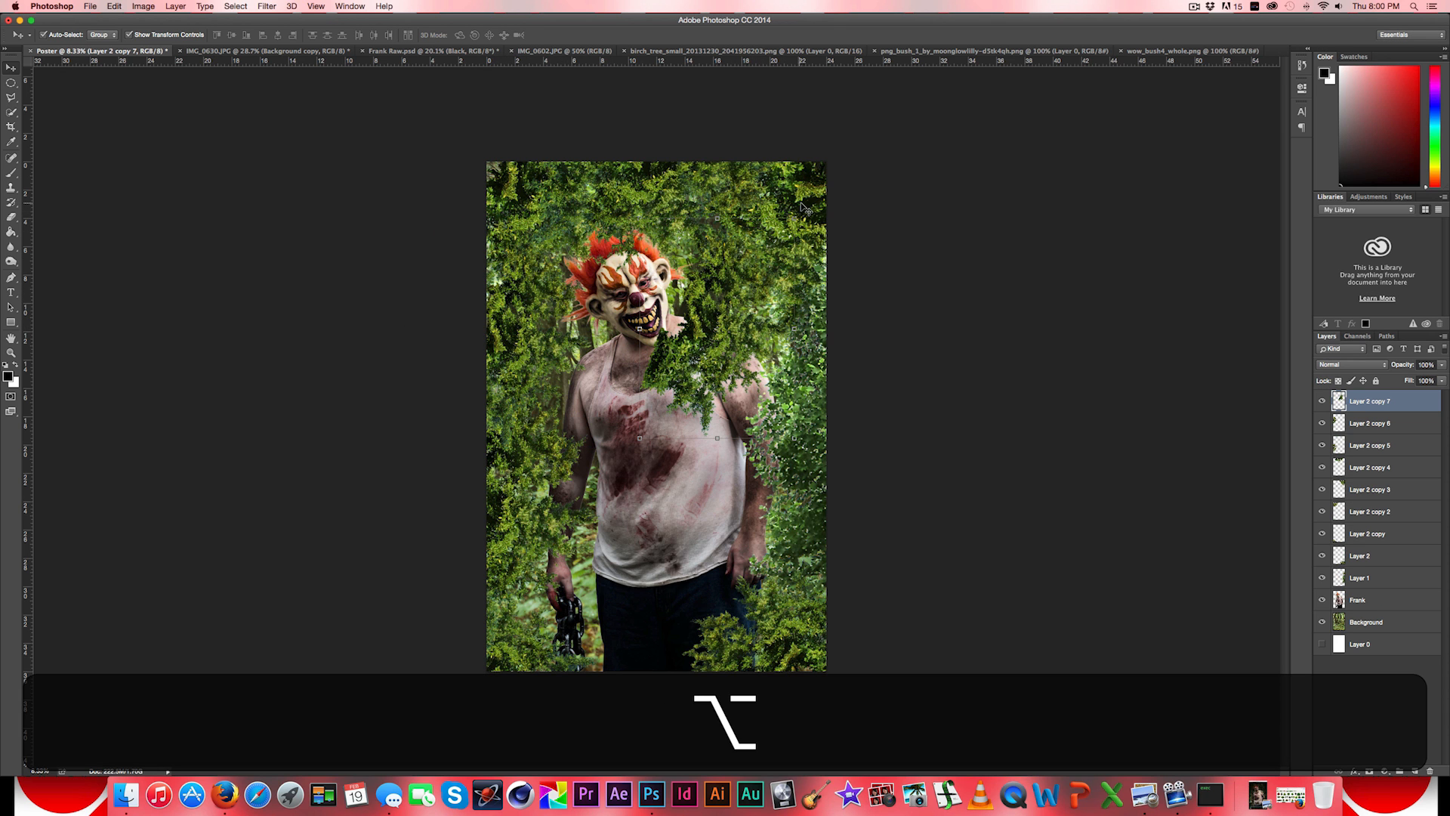
pyautogui.moveTo(805, 208); pyautogui.dragTo(770, 434)
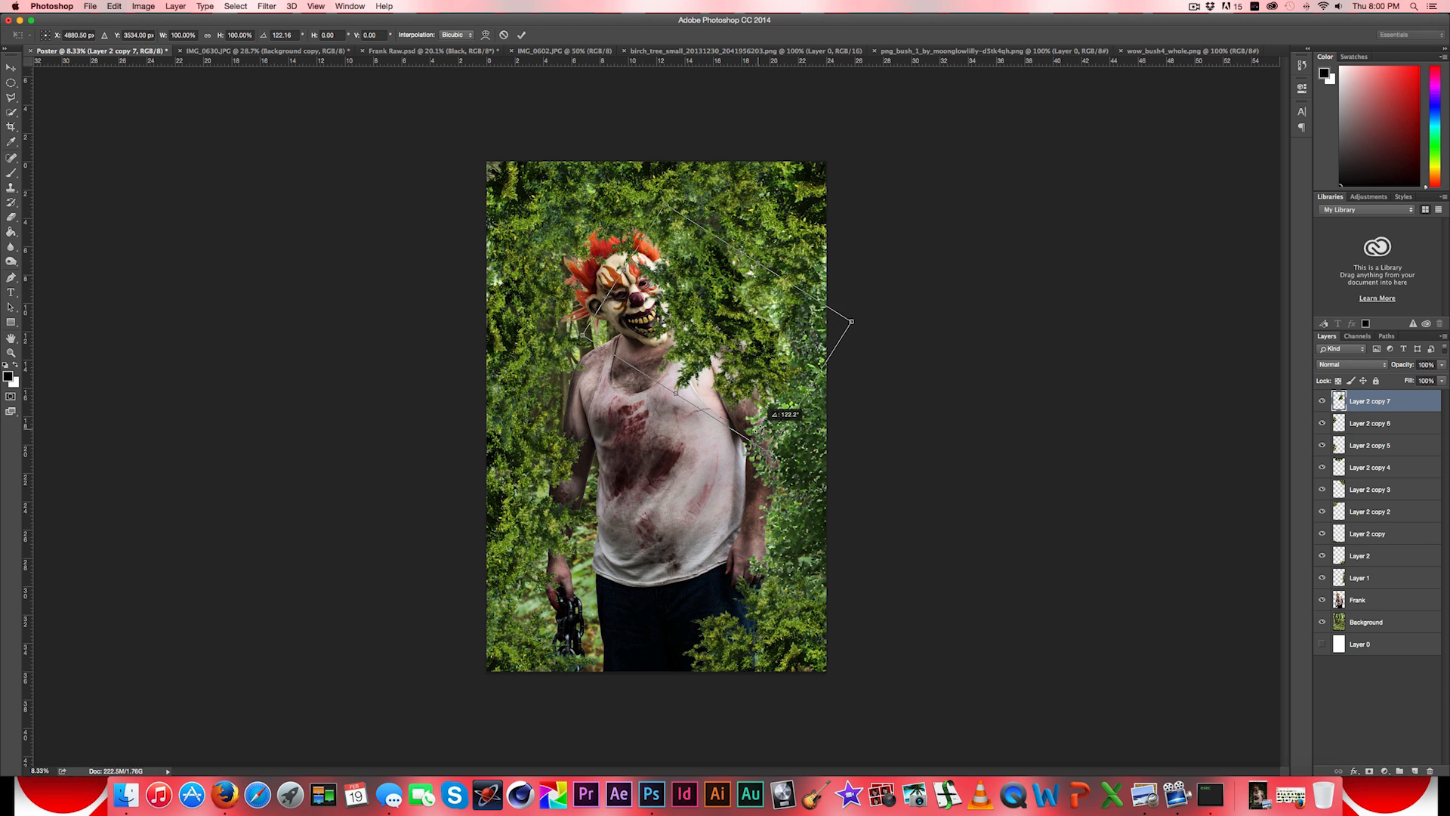
pyautogui.moveTo(725, 340); pyautogui.dragTo(752, 324)
pyautogui.click(11, 68)
pyautogui.click(820, 252)
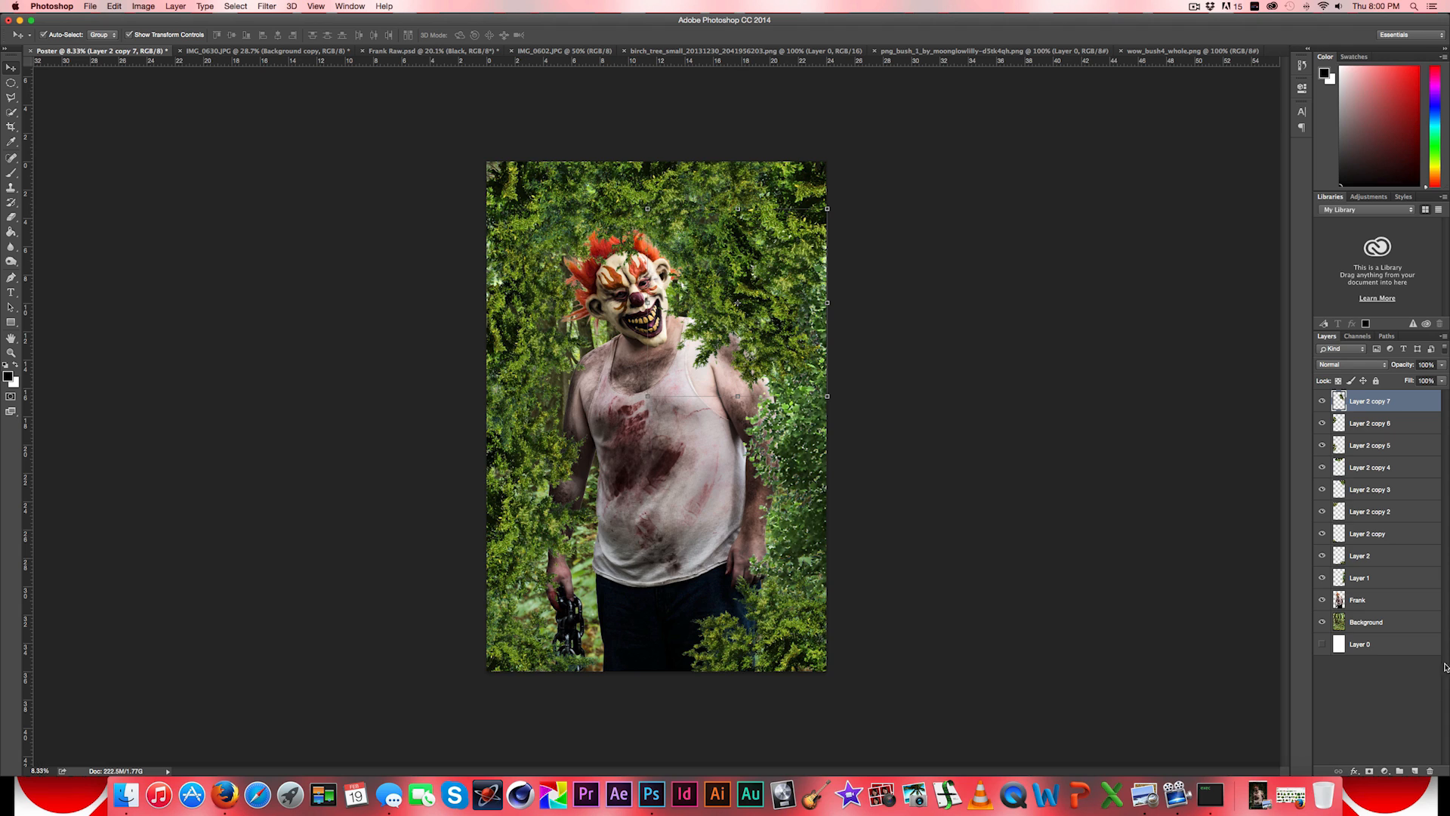
# - Add a layer mask to the Layer 2 copy 7 bush and activate the Gradient tool
pyautogui.click(1369, 771)
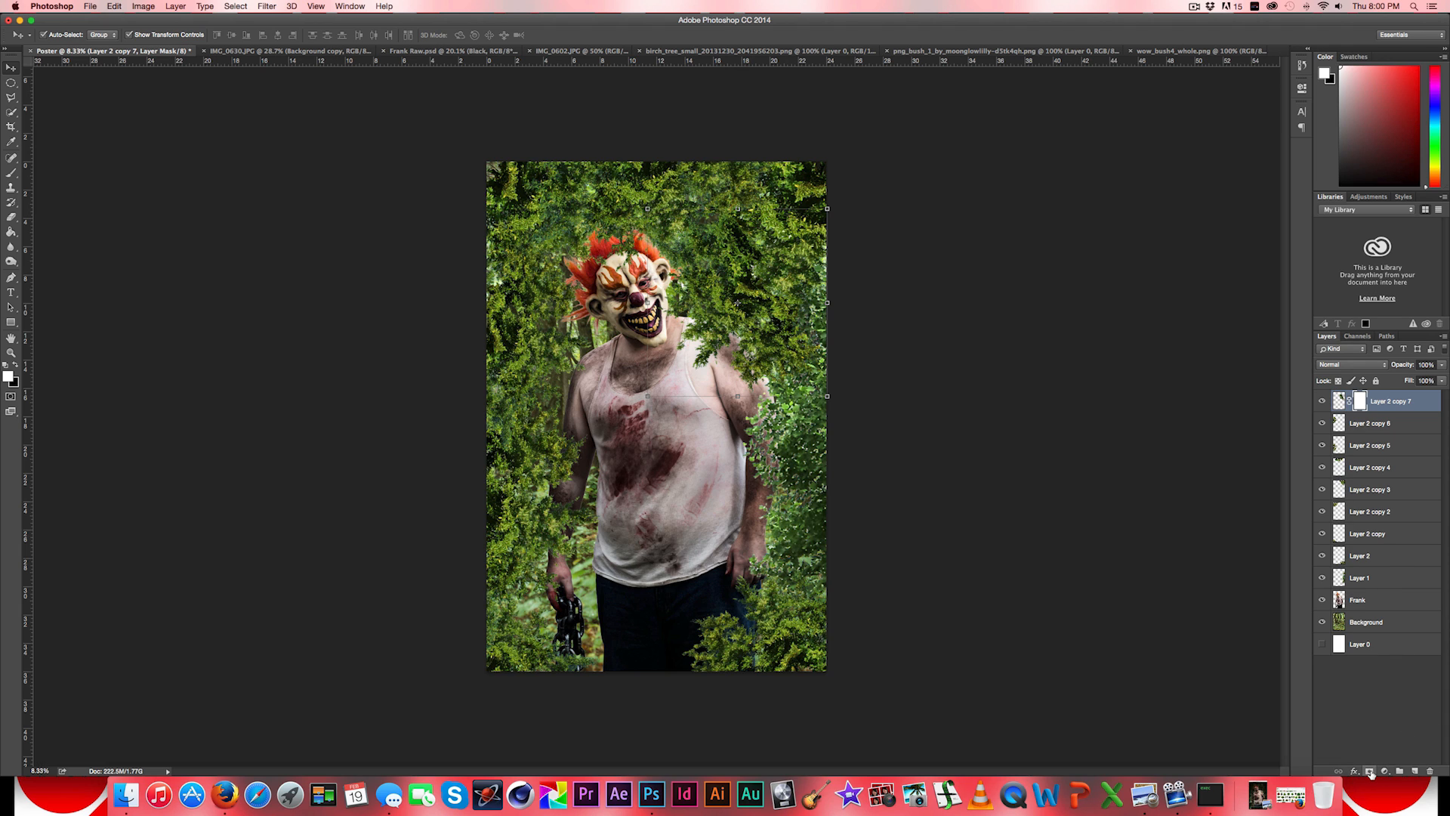
pyautogui.click(11, 217)
pyautogui.click(10, 232)
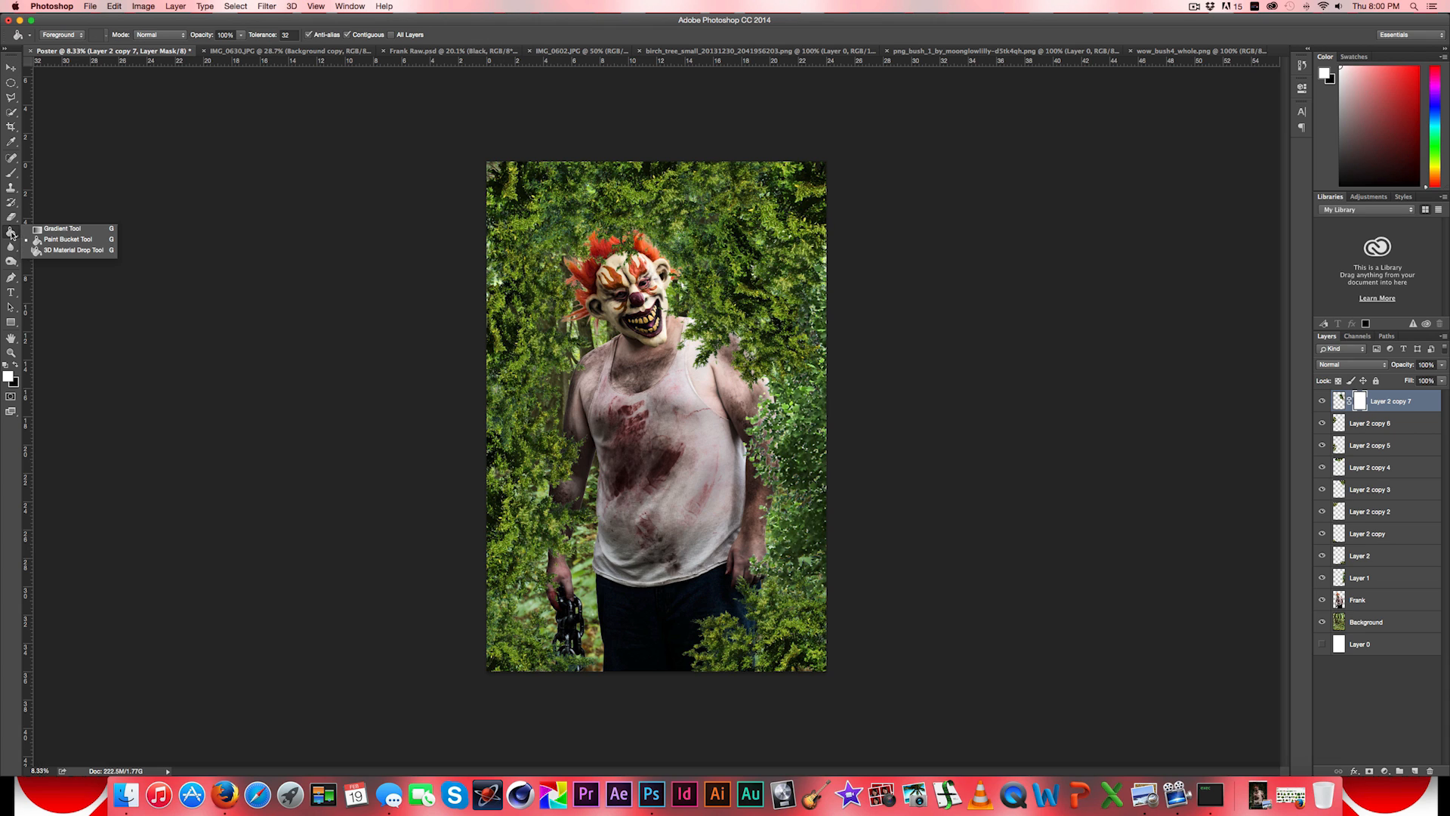
pyautogui.click(47, 229)
# - Set the gradient to the Foreground to Transparent preset with its starting colour stop changed to black (000000)
pyautogui.click(51, 36)
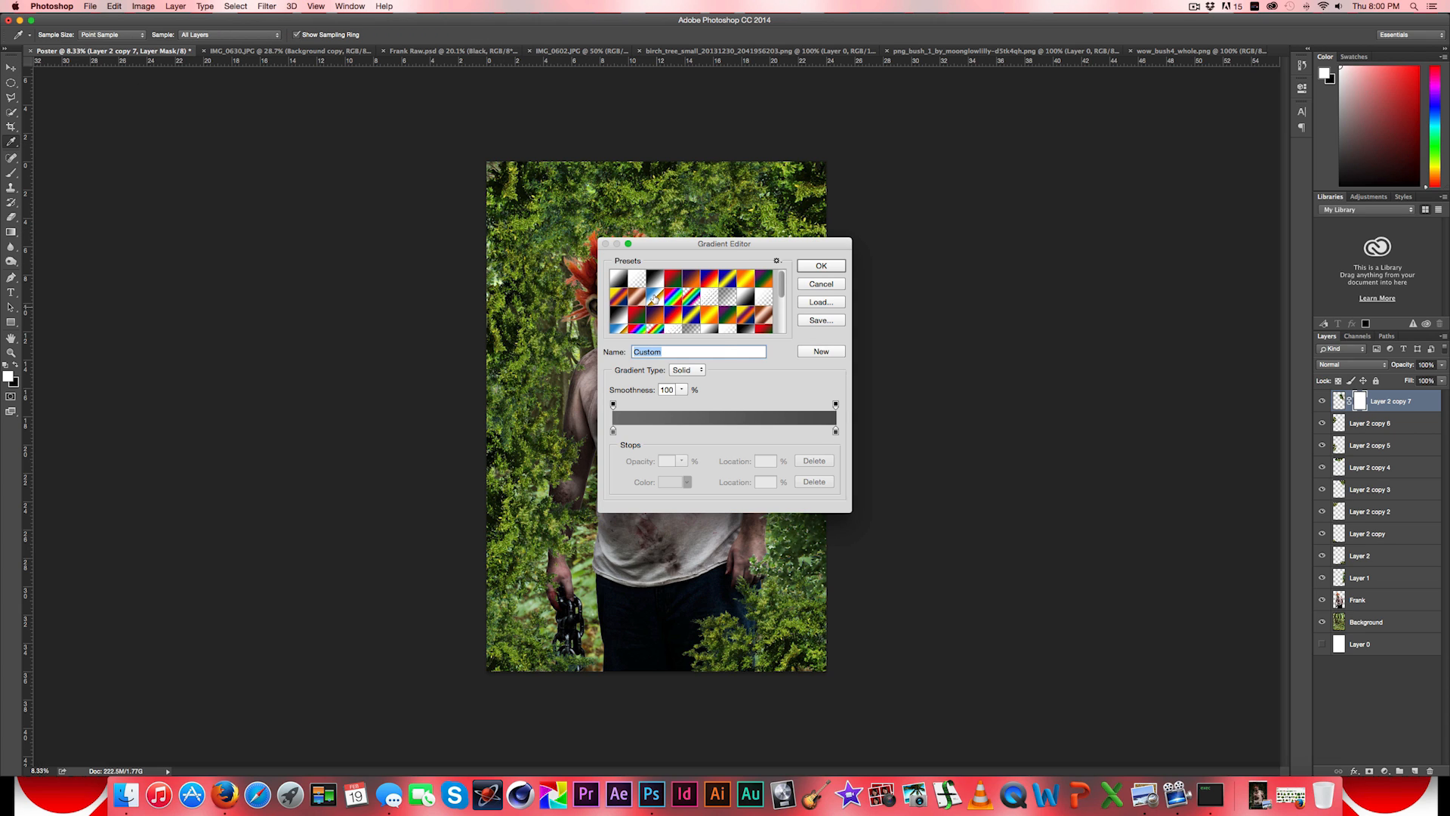
pyautogui.click(652, 314)
pyautogui.click(613, 430)
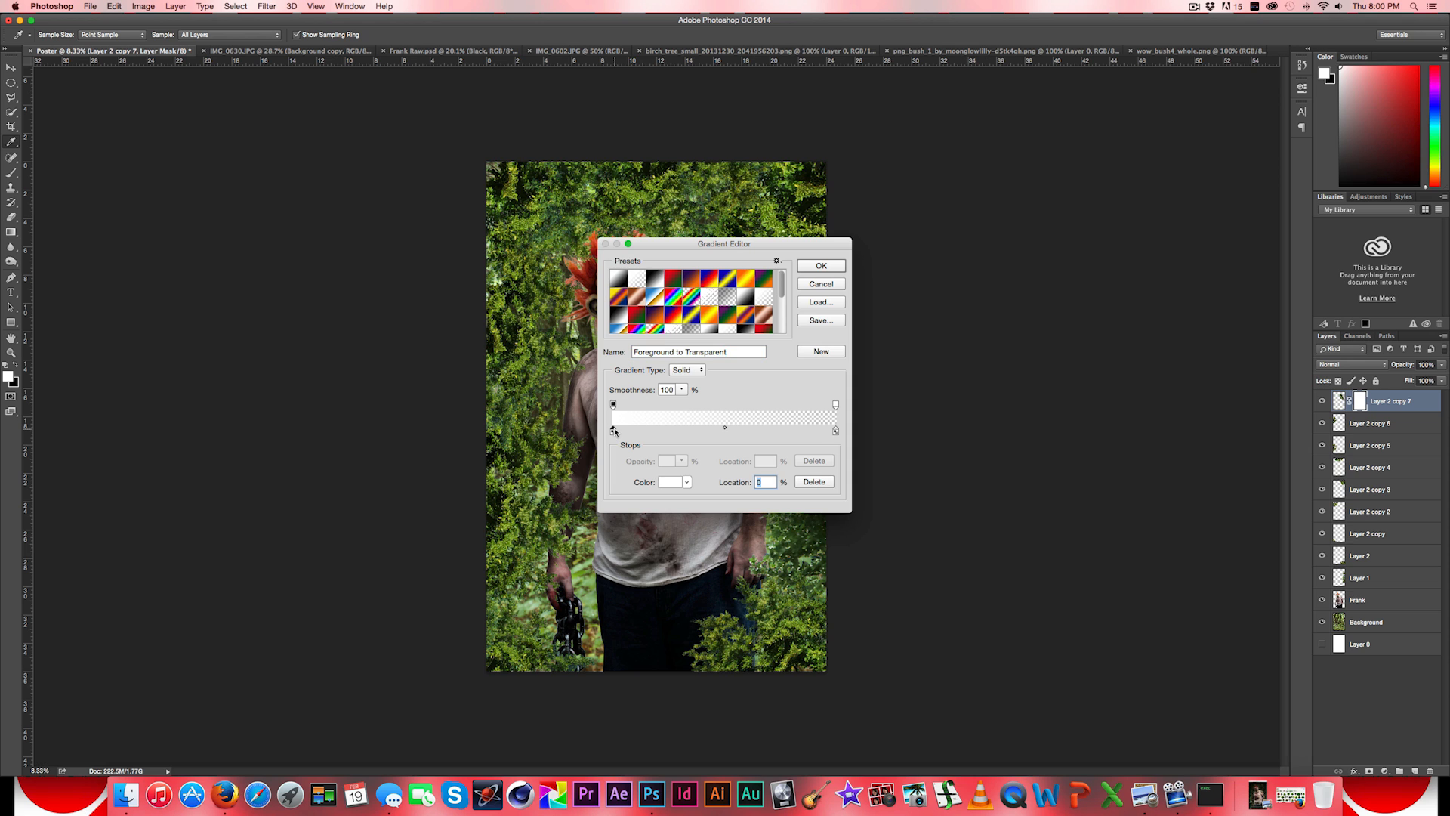
pyautogui.click(669, 484)
pyautogui.moveTo(634, 325); pyautogui.dragTo(555, 381)
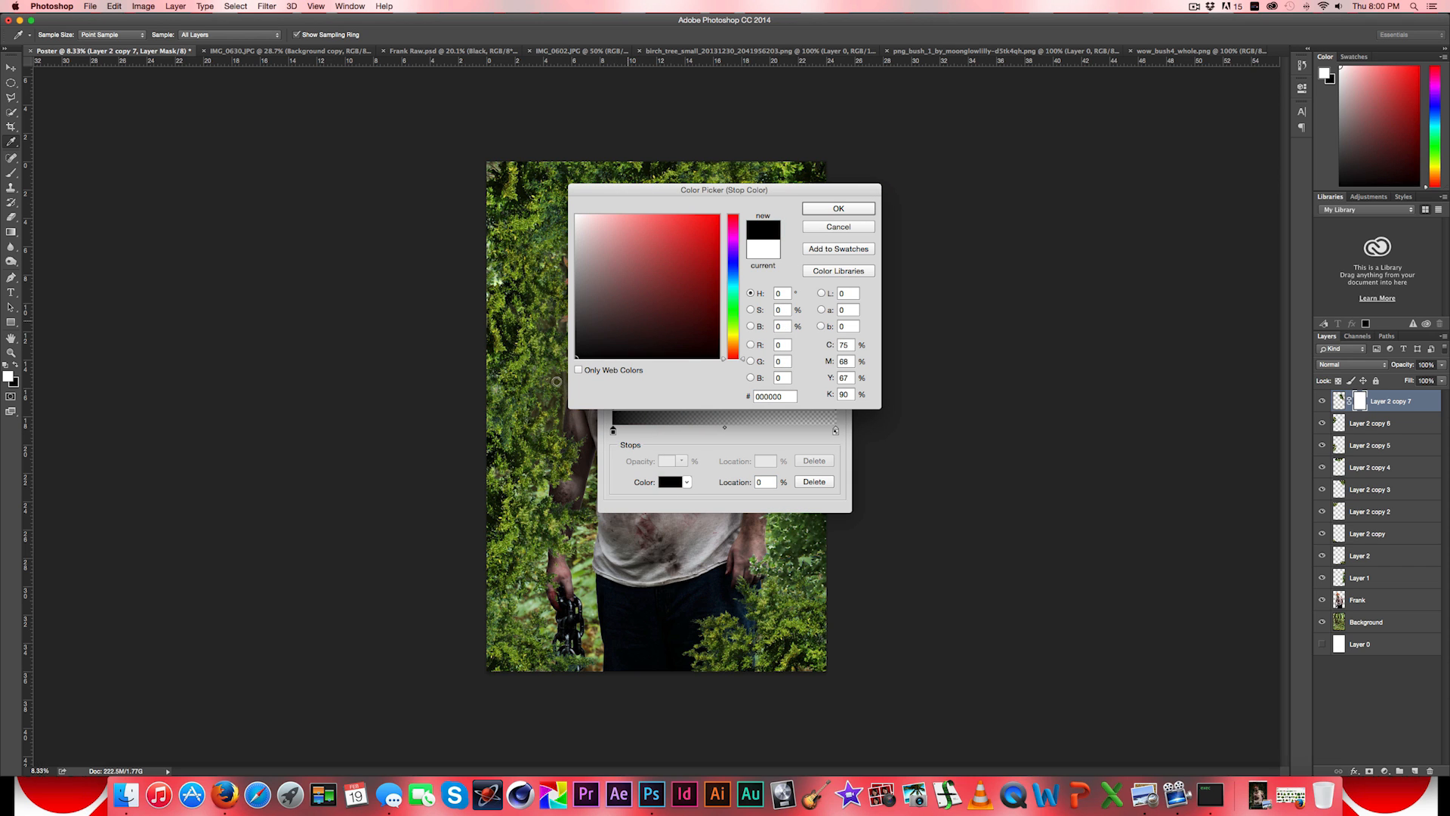
pyautogui.click(815, 208)
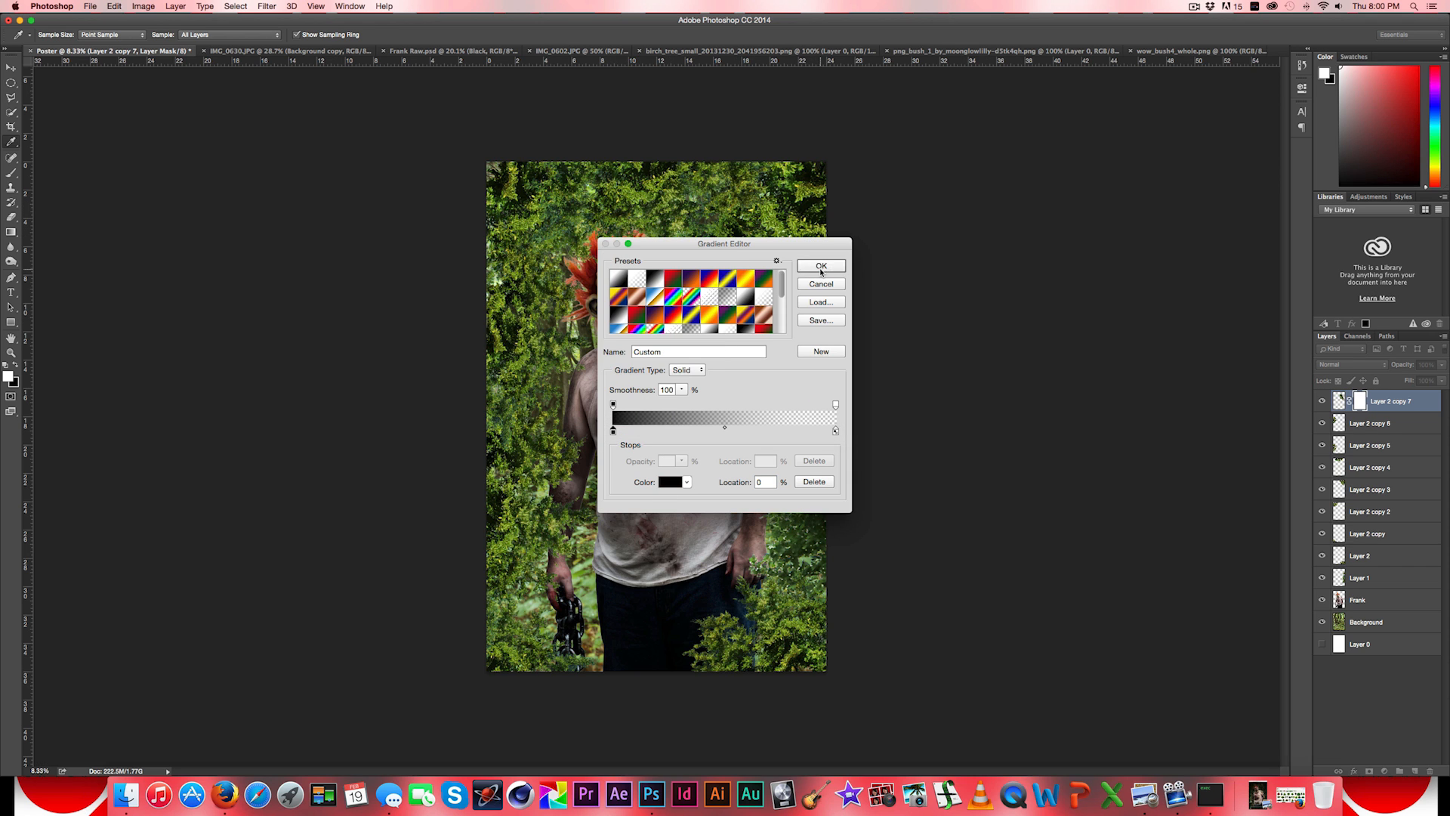
pyautogui.click(820, 268)
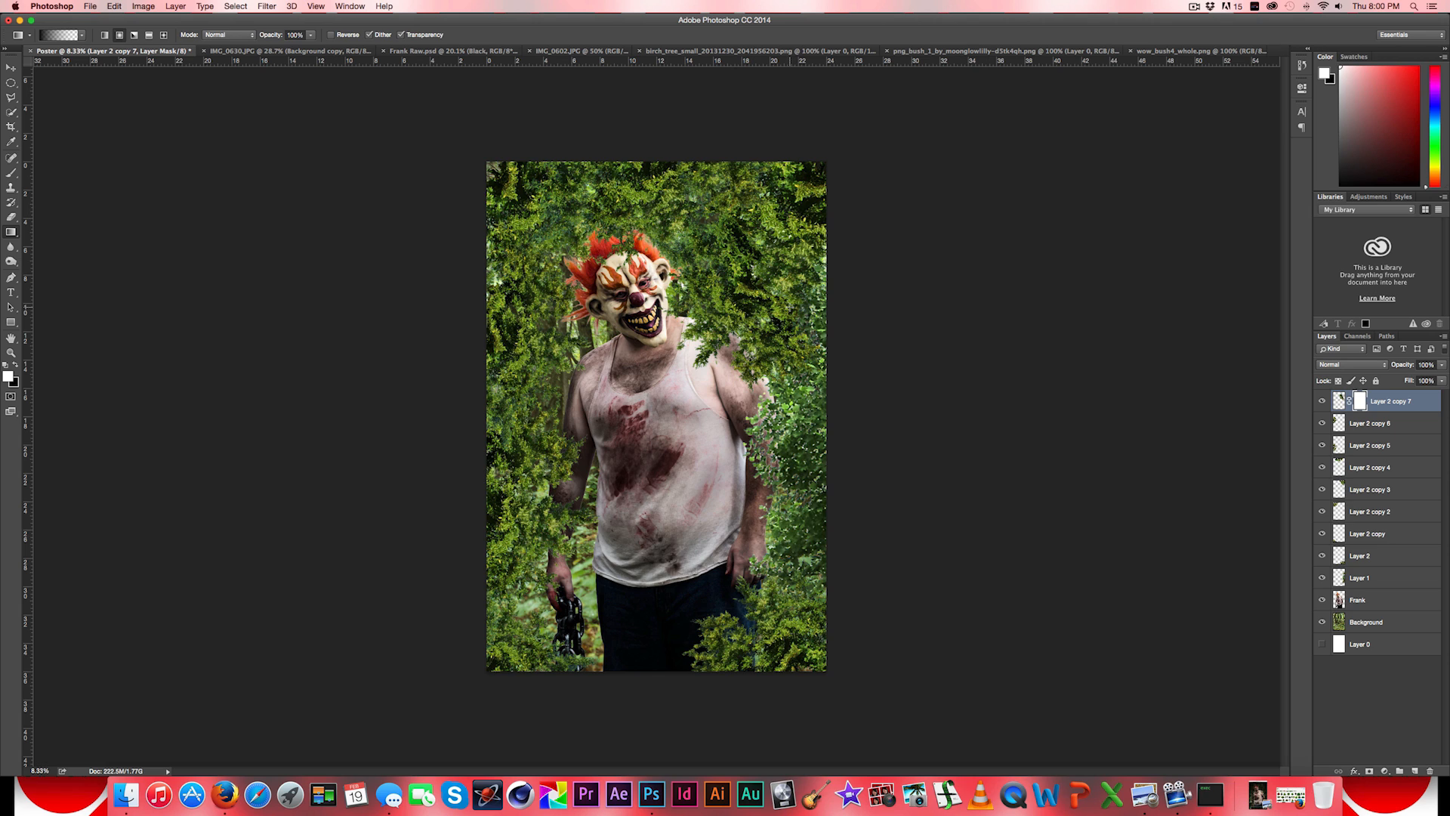
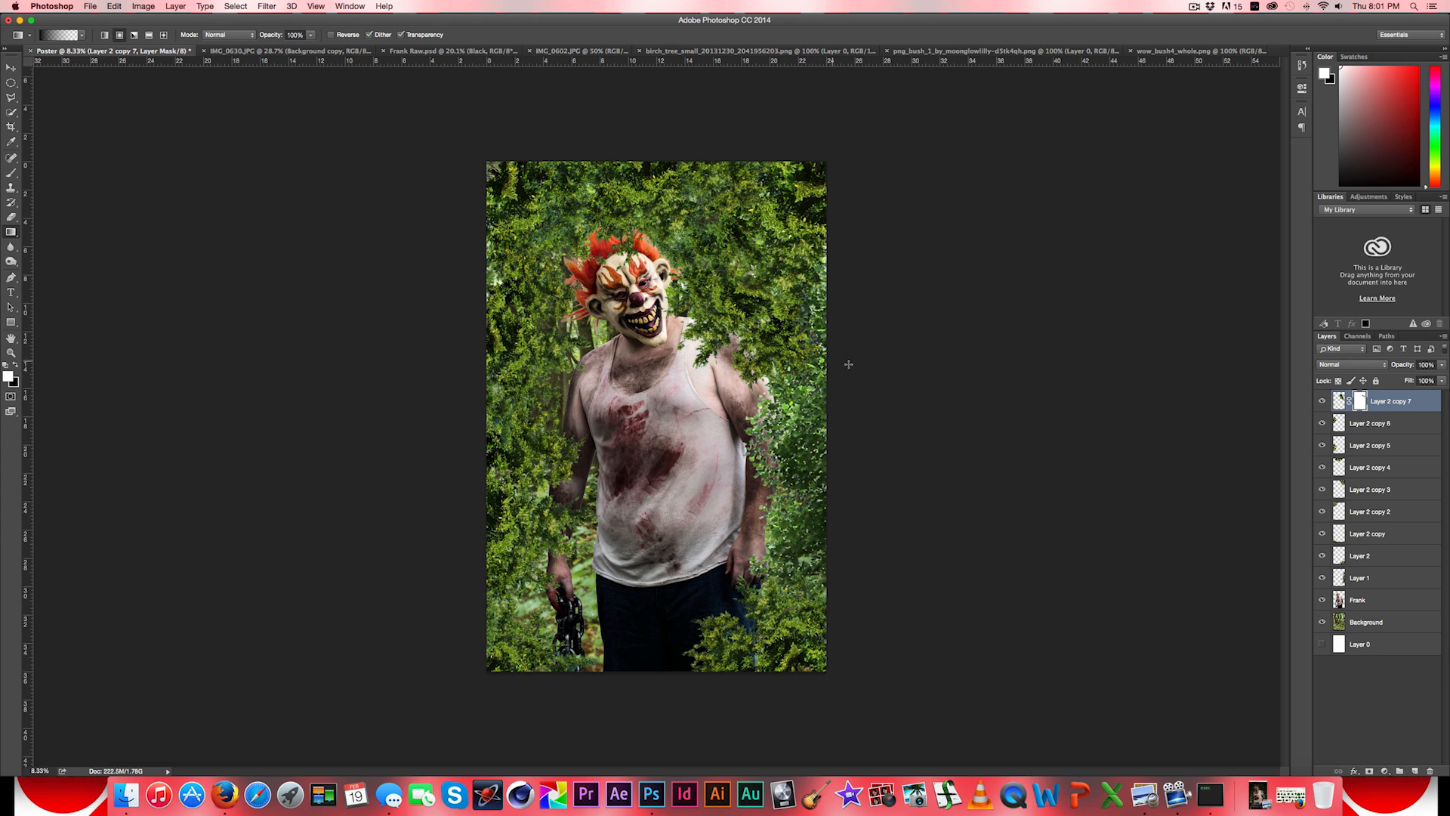
# - Move the Layer 2 copy 7 bush slightly up and toward the man's head, uncovering more of his shoulder
pyautogui.click(10, 67)
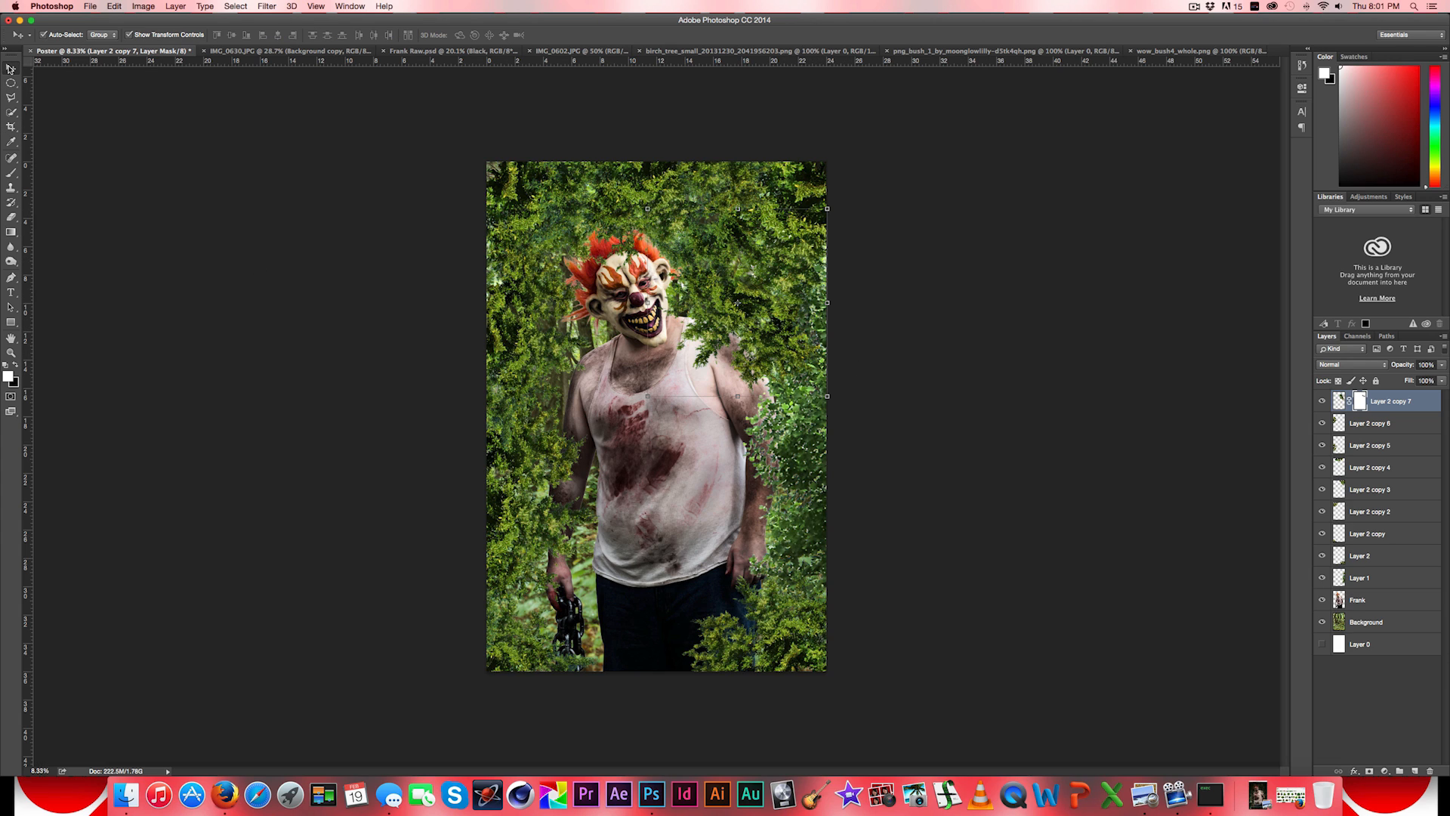
pyautogui.moveTo(776, 317); pyautogui.dragTo(769, 306)
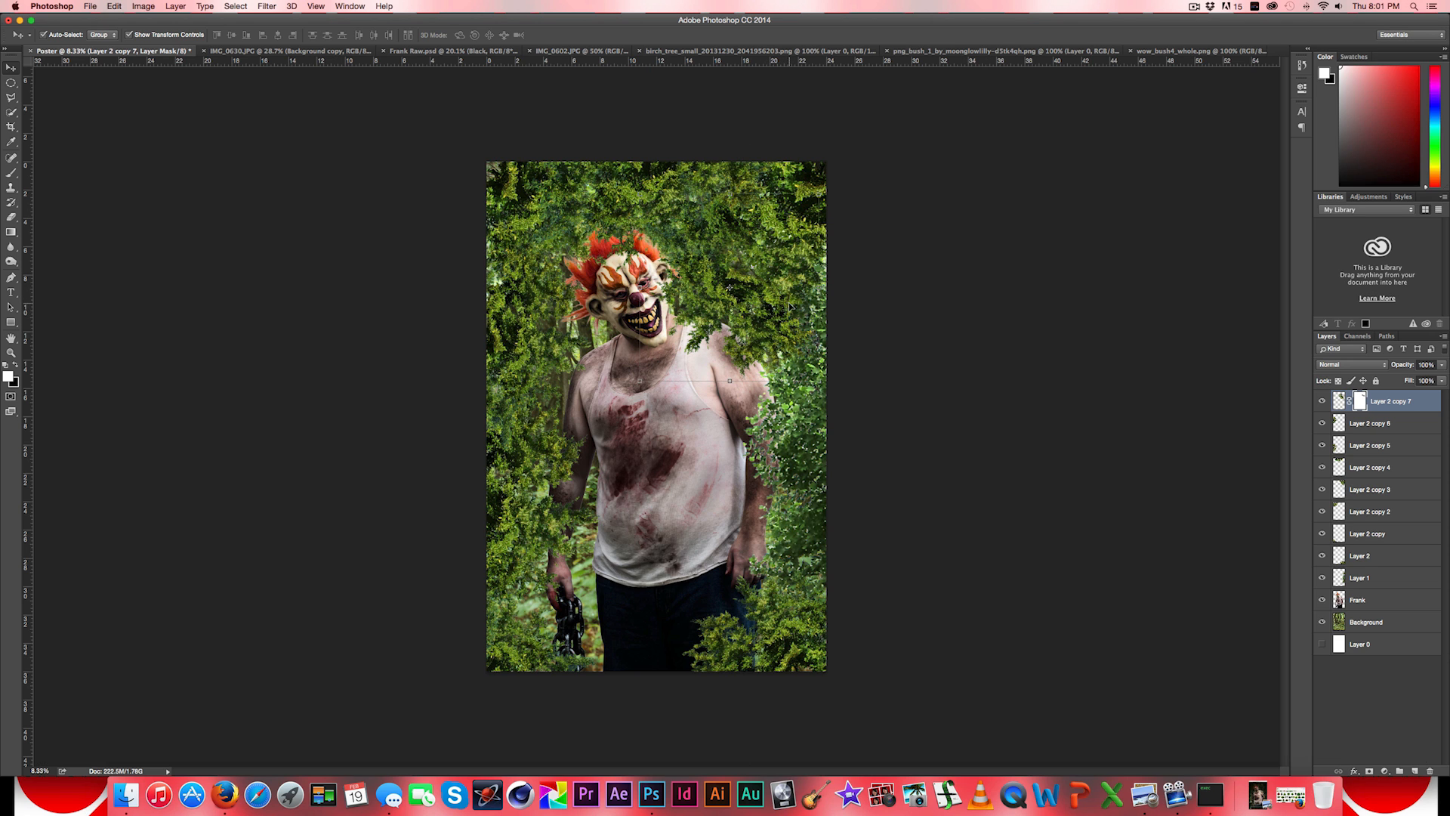
pyautogui.press('alt')
pyautogui.press('alt+super+z')
pyautogui.press('alt+super+z')
pyautogui.press('alt+super+z')
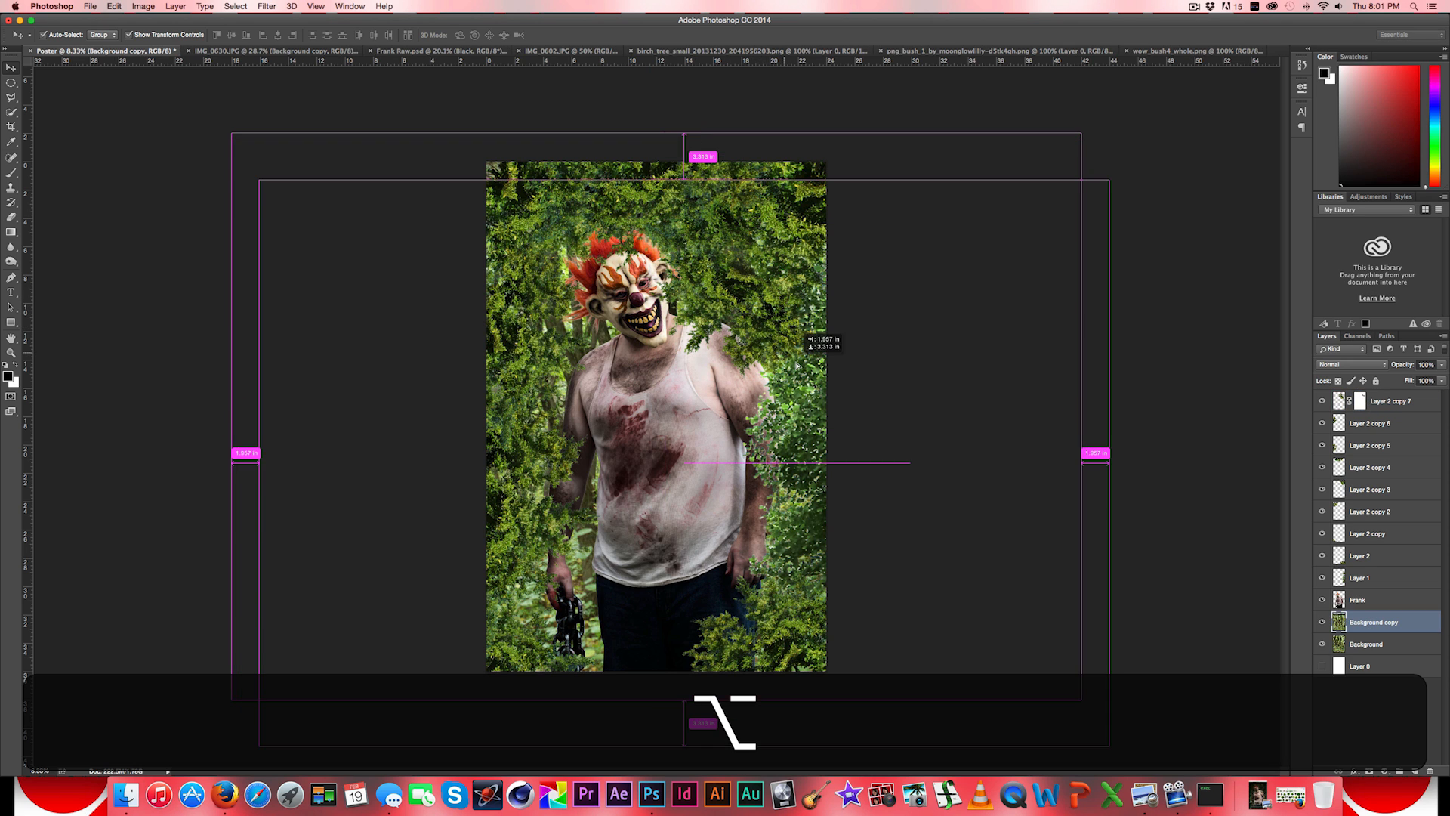
pyautogui.press('alt+super+z')
pyautogui.click(757, 319)
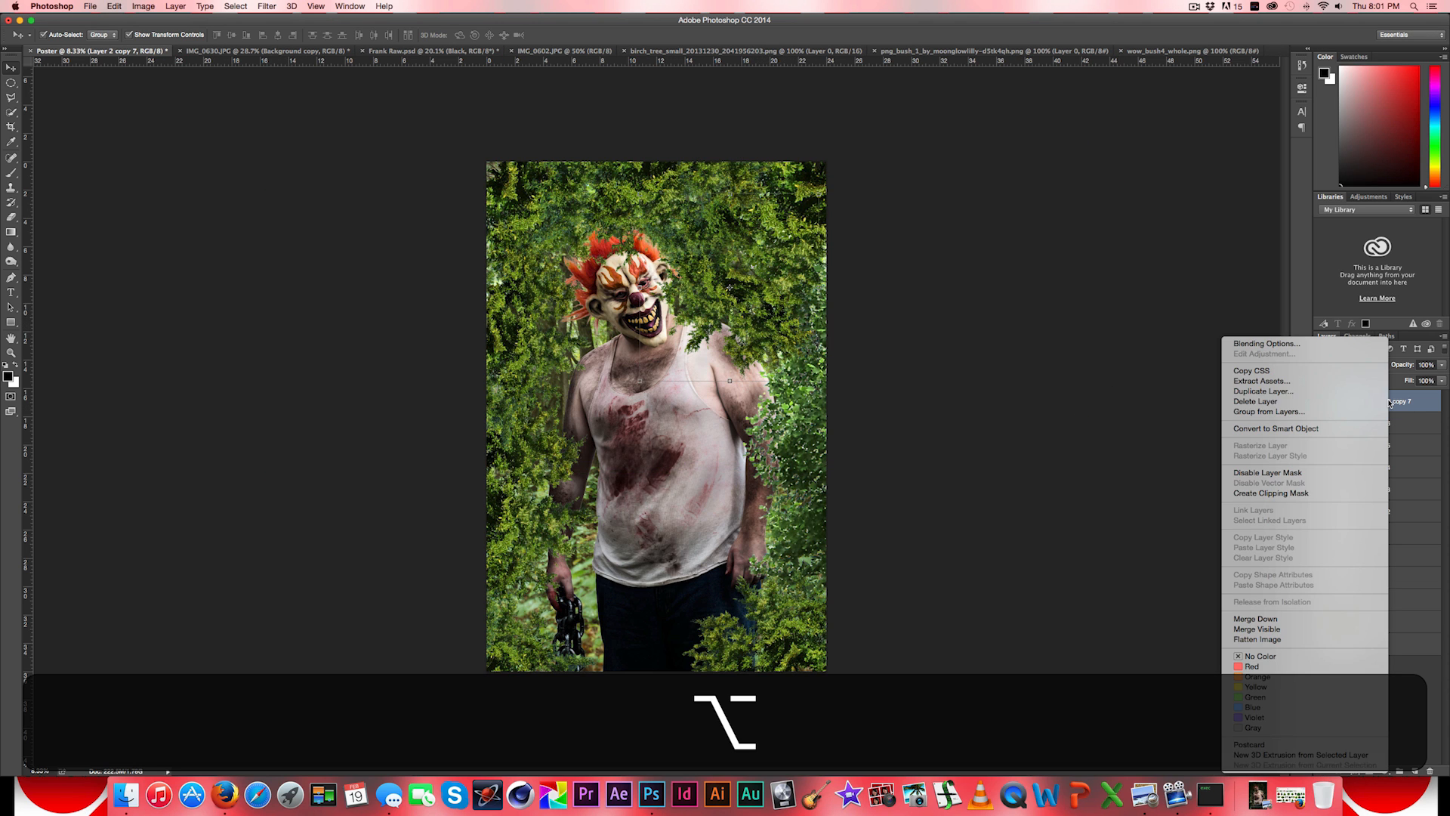
pyautogui.rightClick(1393, 404)
pyautogui.click(533, 194)
# - Duplicate the Layer 2 copy 2 bush, rotate the copy about 111°, and place it at the poster's right edge beside the man's arm
pyautogui.click(526, 198)
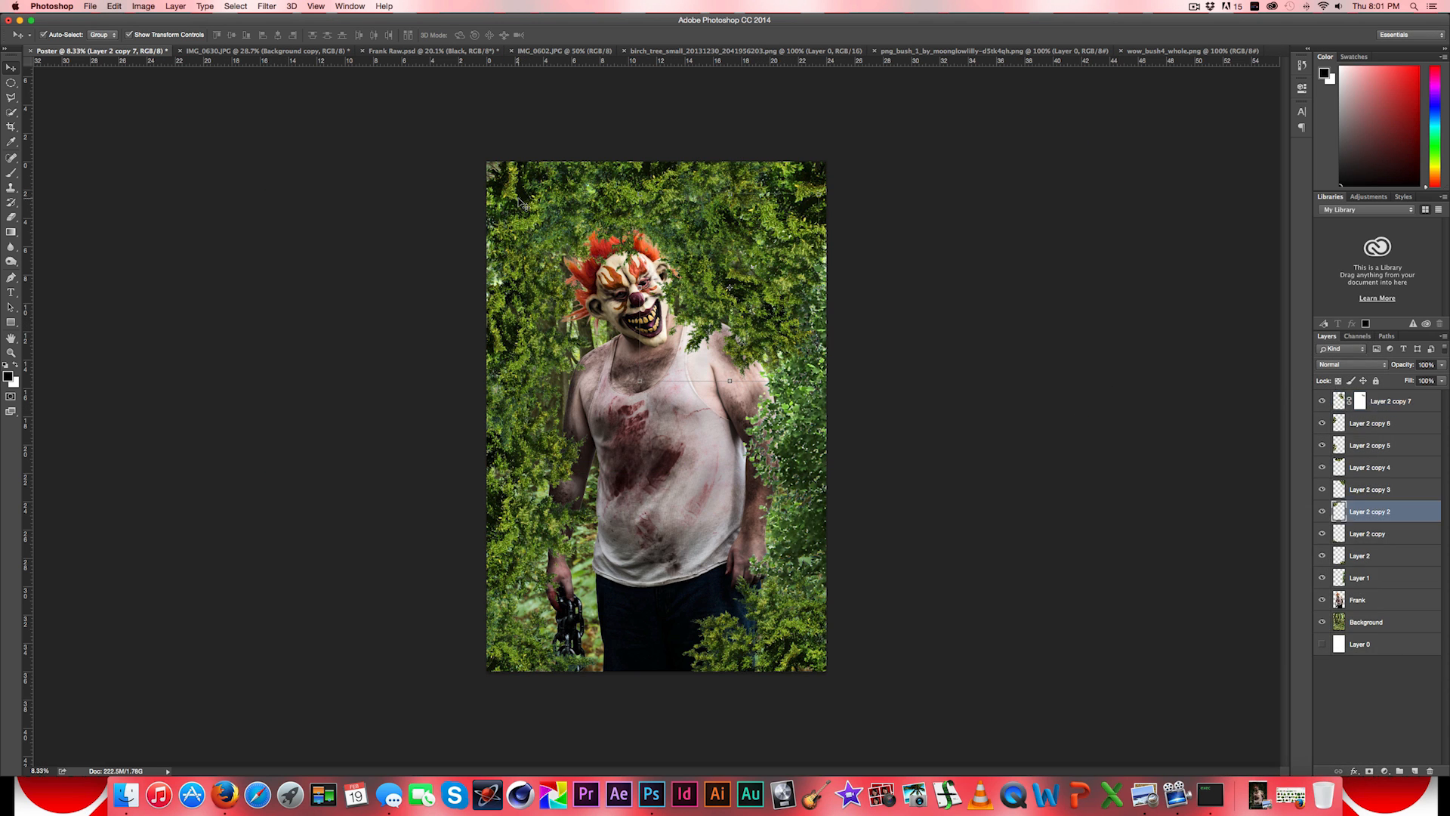
pyautogui.moveTo(520, 215); pyautogui.dragTo(860, 475)
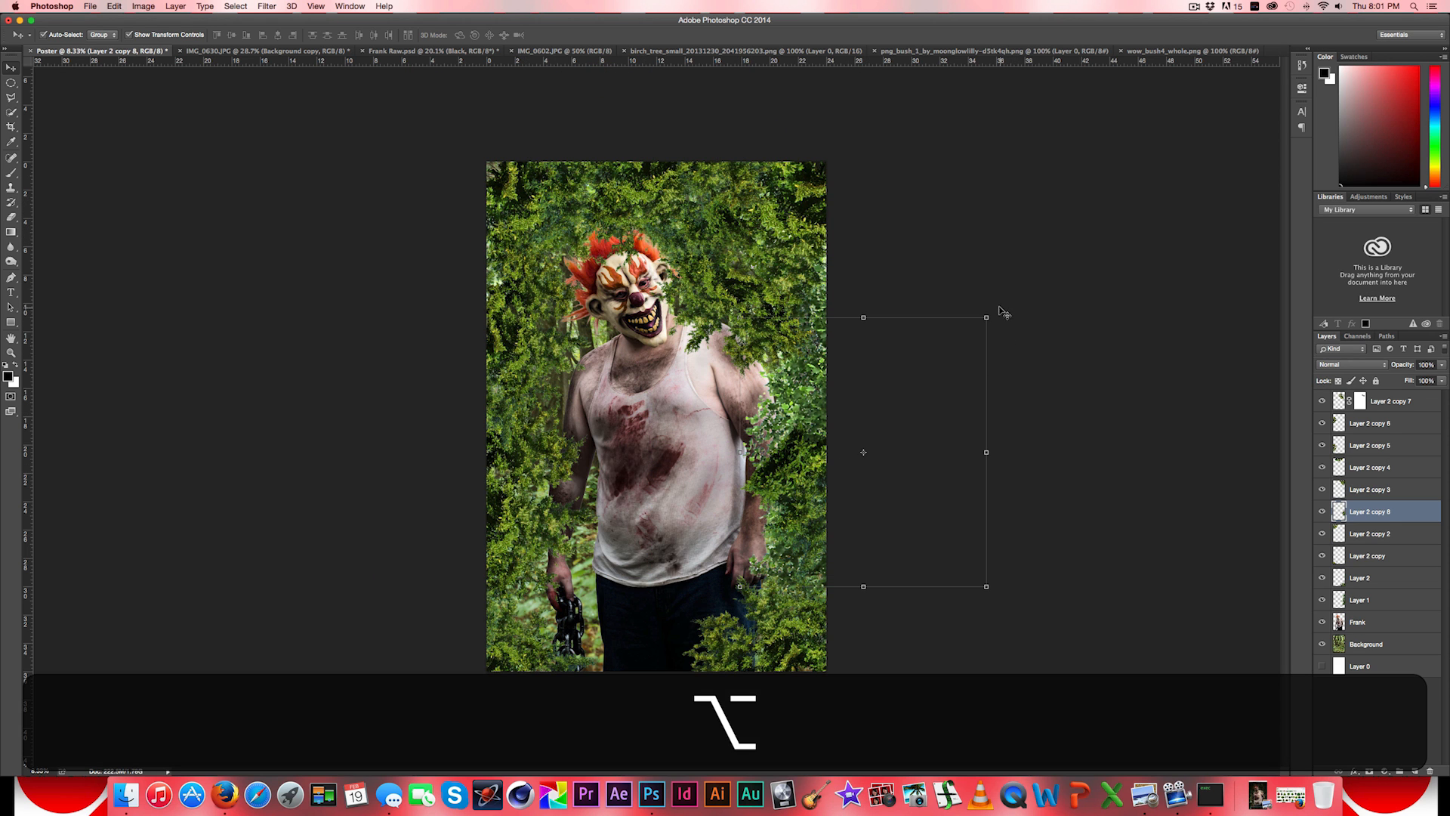
pyautogui.moveTo(993, 308); pyautogui.dragTo(902, 577)
pyautogui.moveTo(797, 476); pyautogui.dragTo(768, 484)
pyautogui.click(11, 69)
pyautogui.click(818, 252)
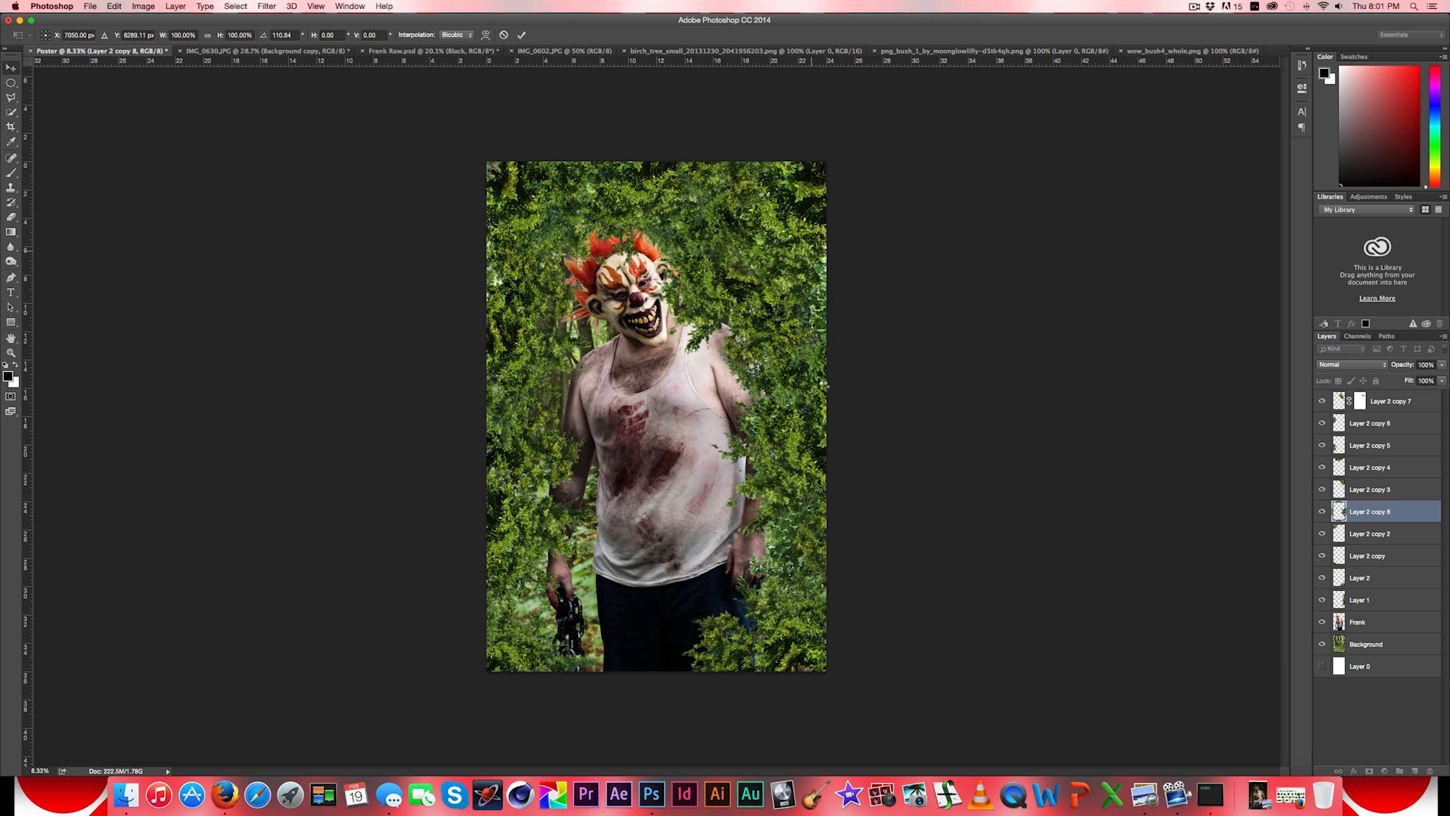
# - Duplicate the right-edge bush, rotate the copy about 88°, shrink it, and place it along the poster's bottom edge over the man's legs
pyautogui.moveTo(783, 406); pyautogui.dragTo(711, 514)
pyautogui.moveTo(867, 429); pyautogui.dragTo(904, 705)
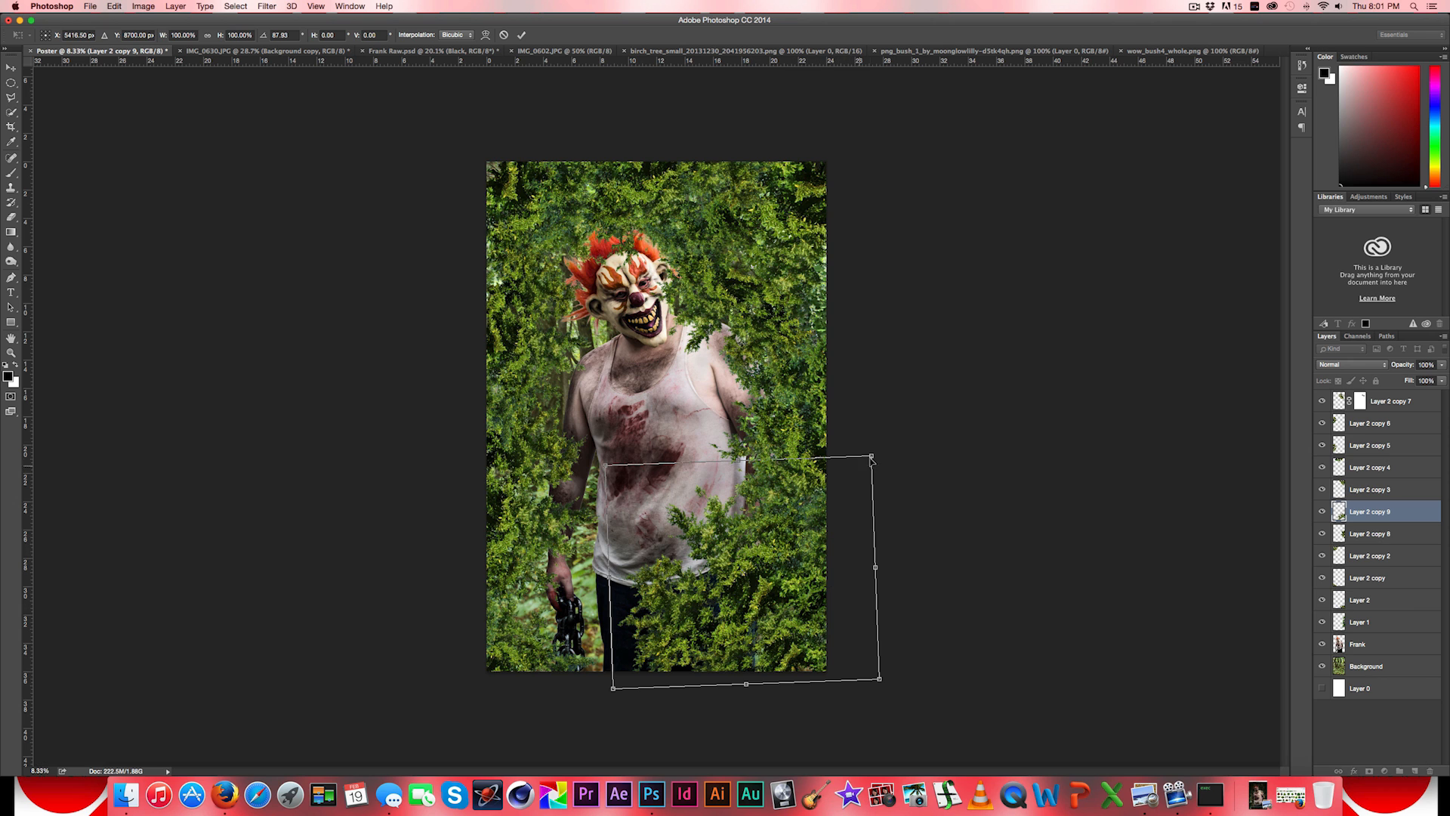
pyautogui.moveTo(872, 458); pyautogui.dragTo(792, 530)
pyautogui.moveTo(744, 576); pyautogui.dragTo(669, 645)
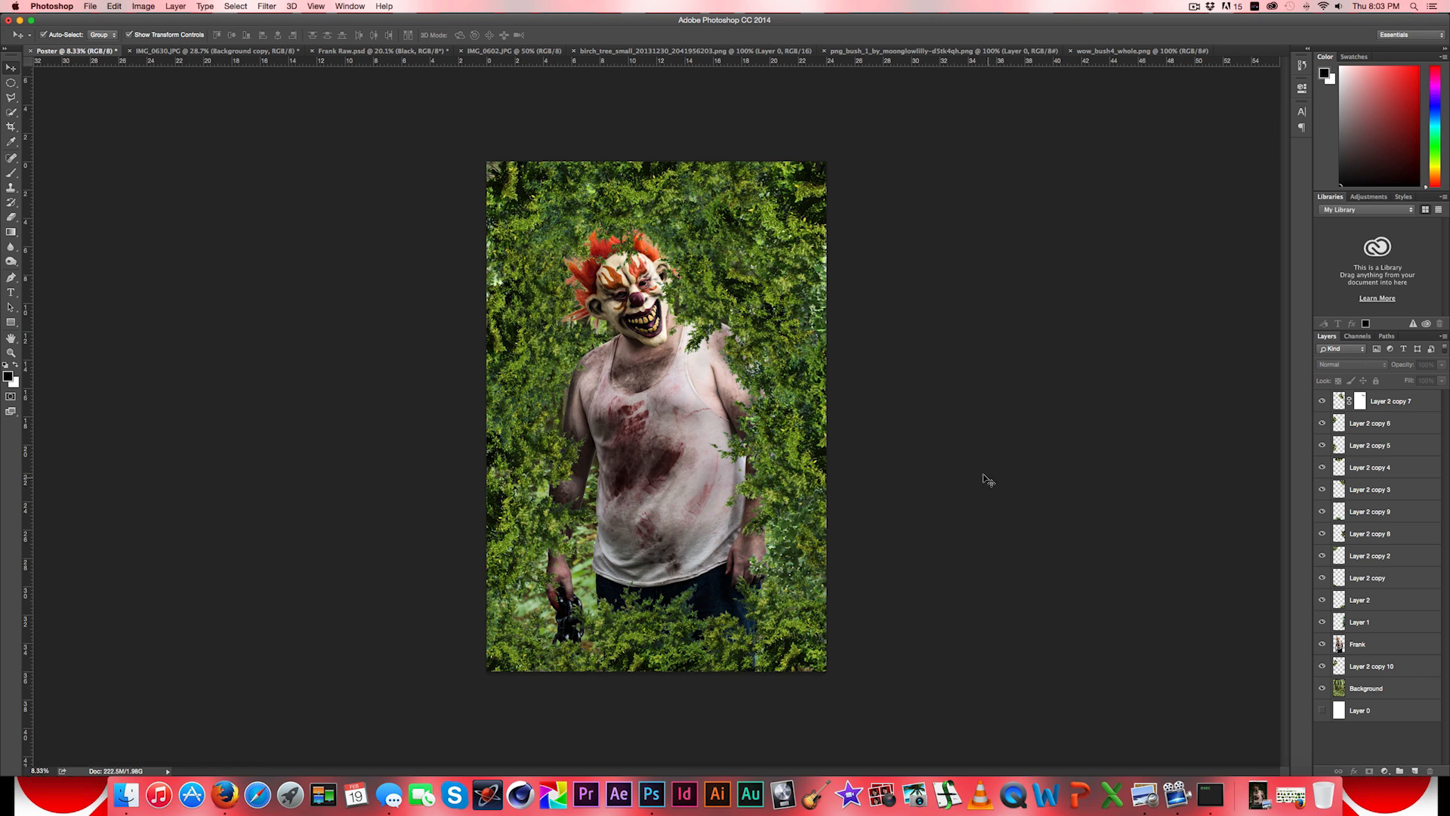
# - Remove the white background around the bush in wow_bush4_whole.png and the white patch among its lowest branches with the Magic Eraser
pyautogui.click(739, 53)
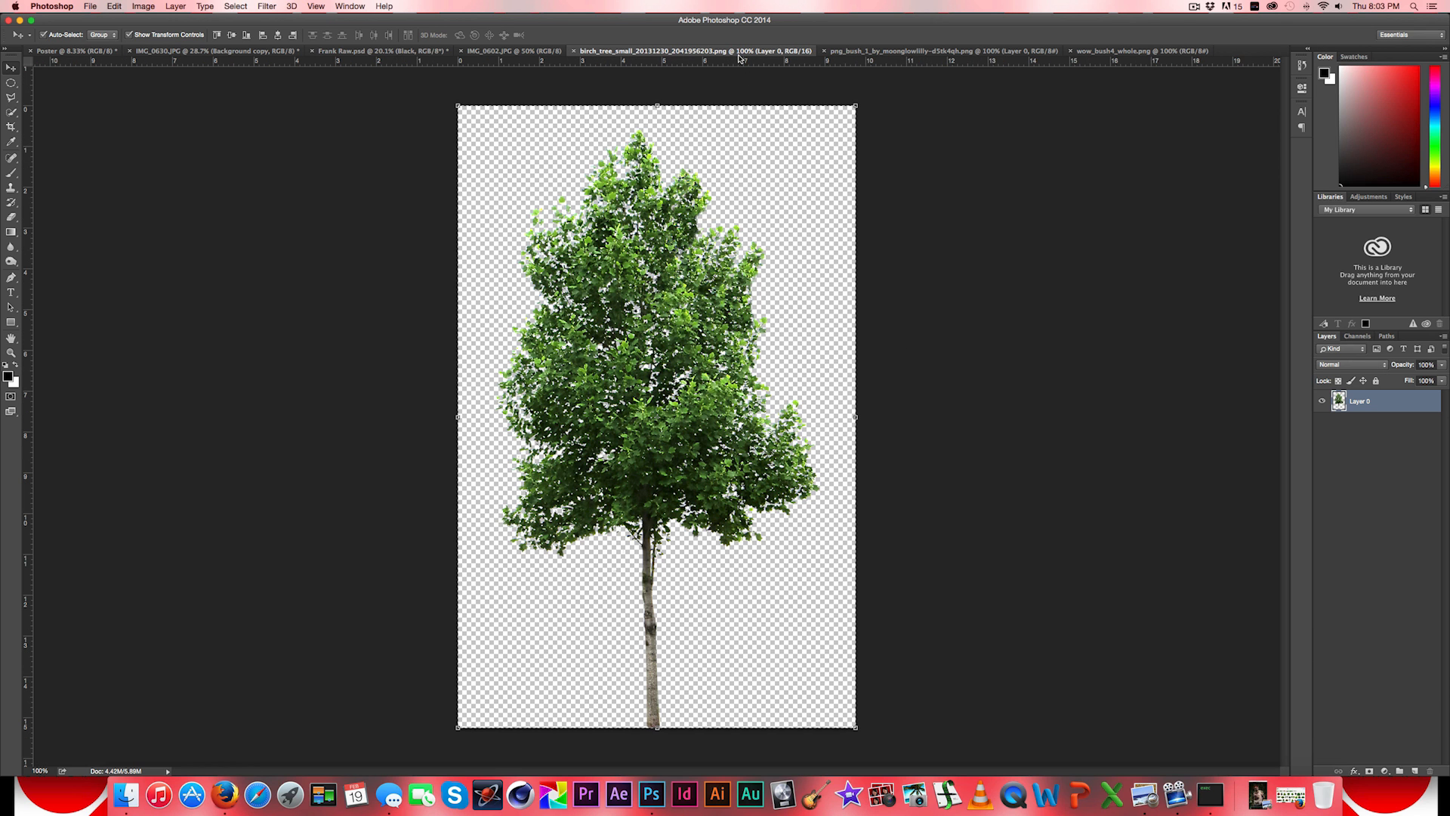
pyautogui.click(944, 52)
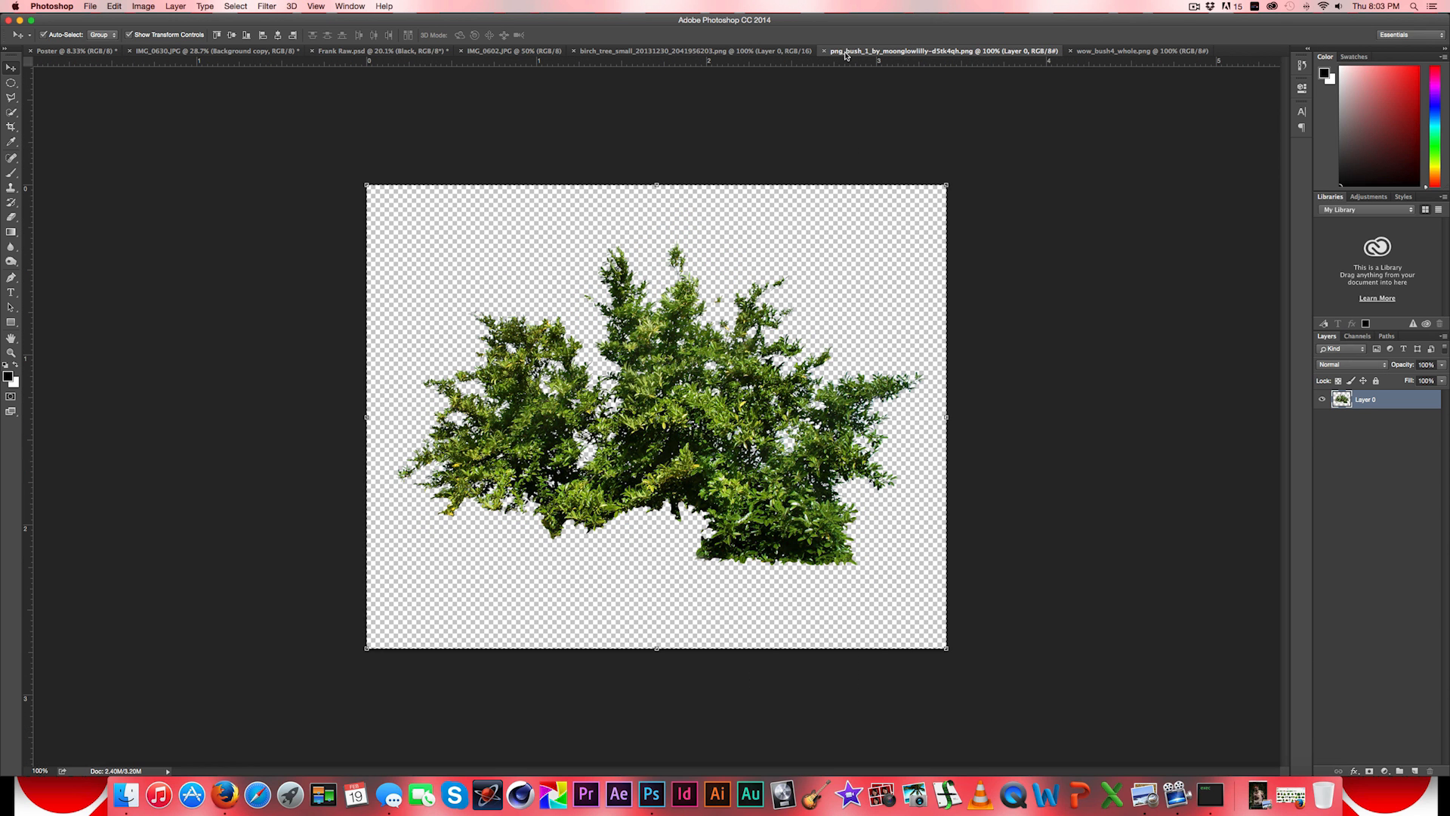
pyautogui.click(1101, 52)
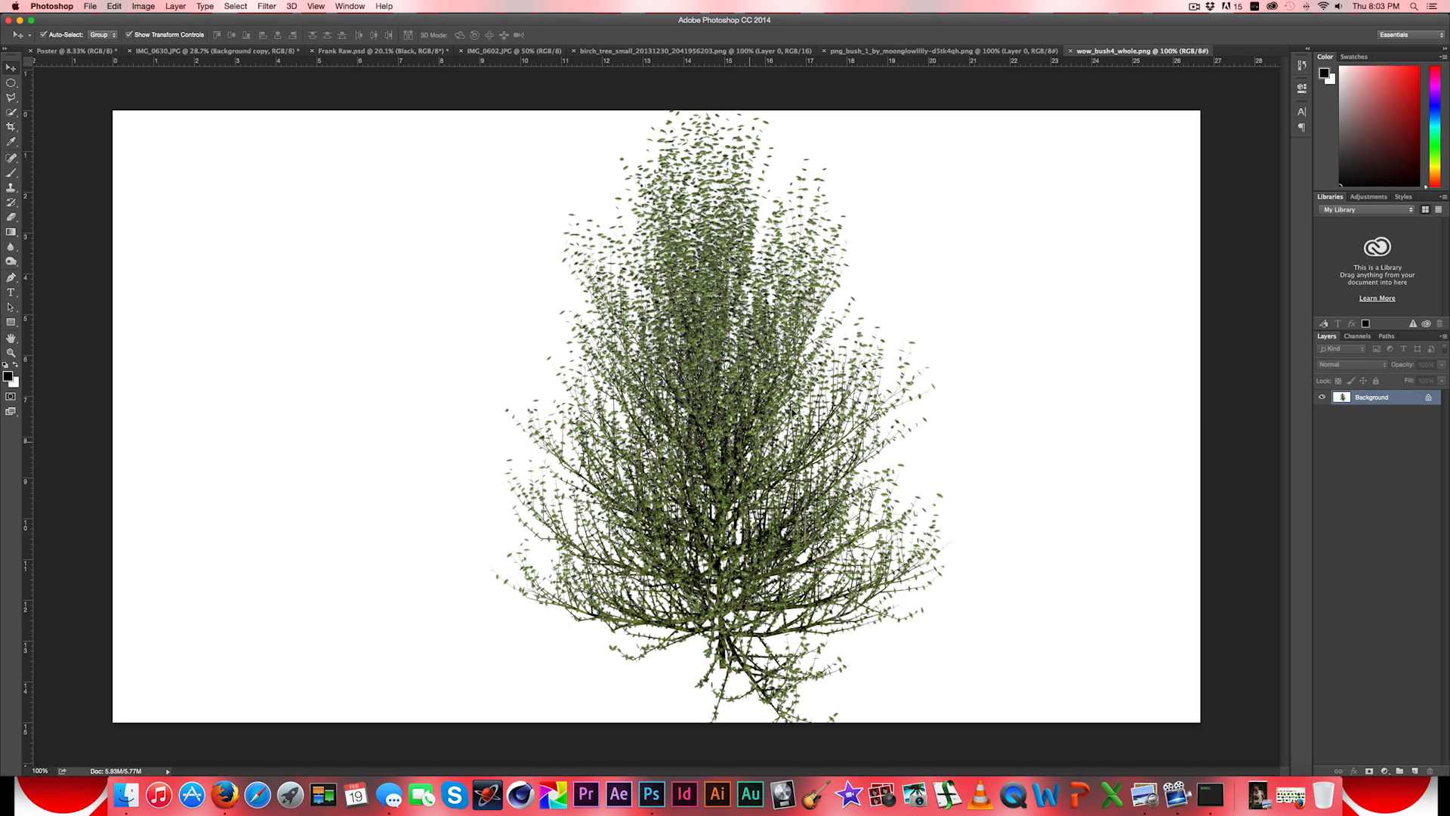
pyautogui.click(12, 217)
pyautogui.click(68, 235)
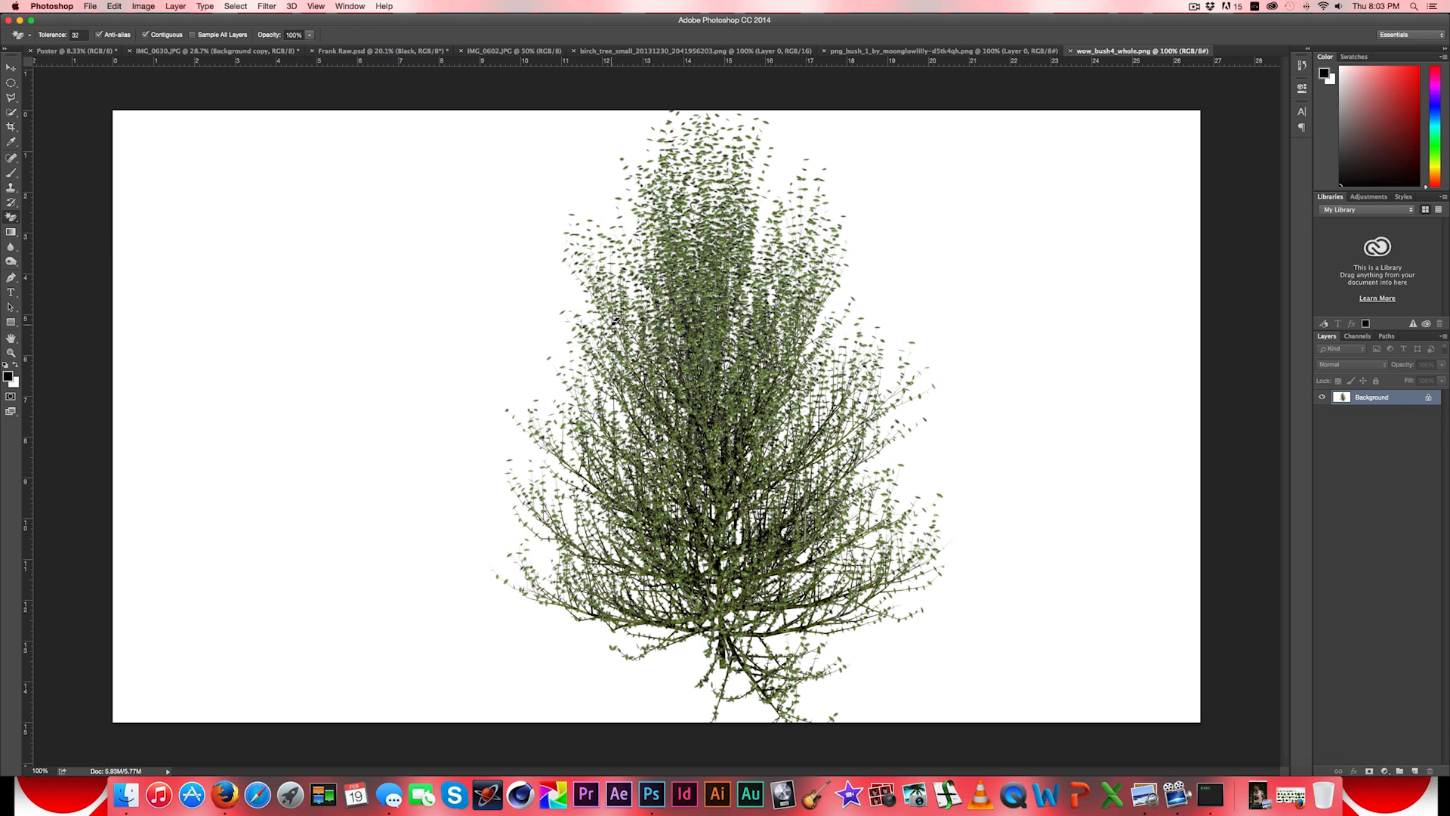
pyautogui.click(497, 313)
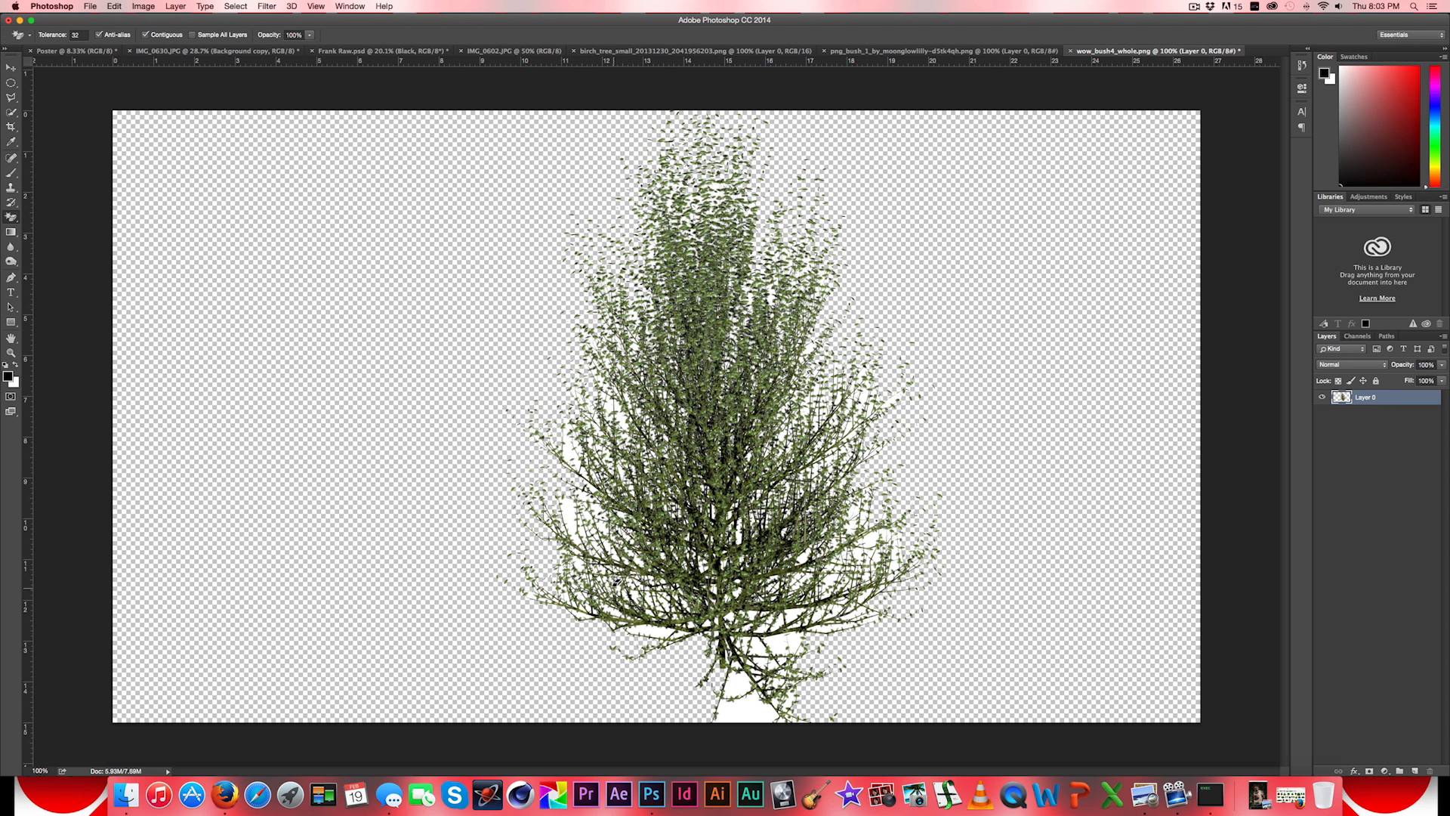
pyautogui.click(737, 709)
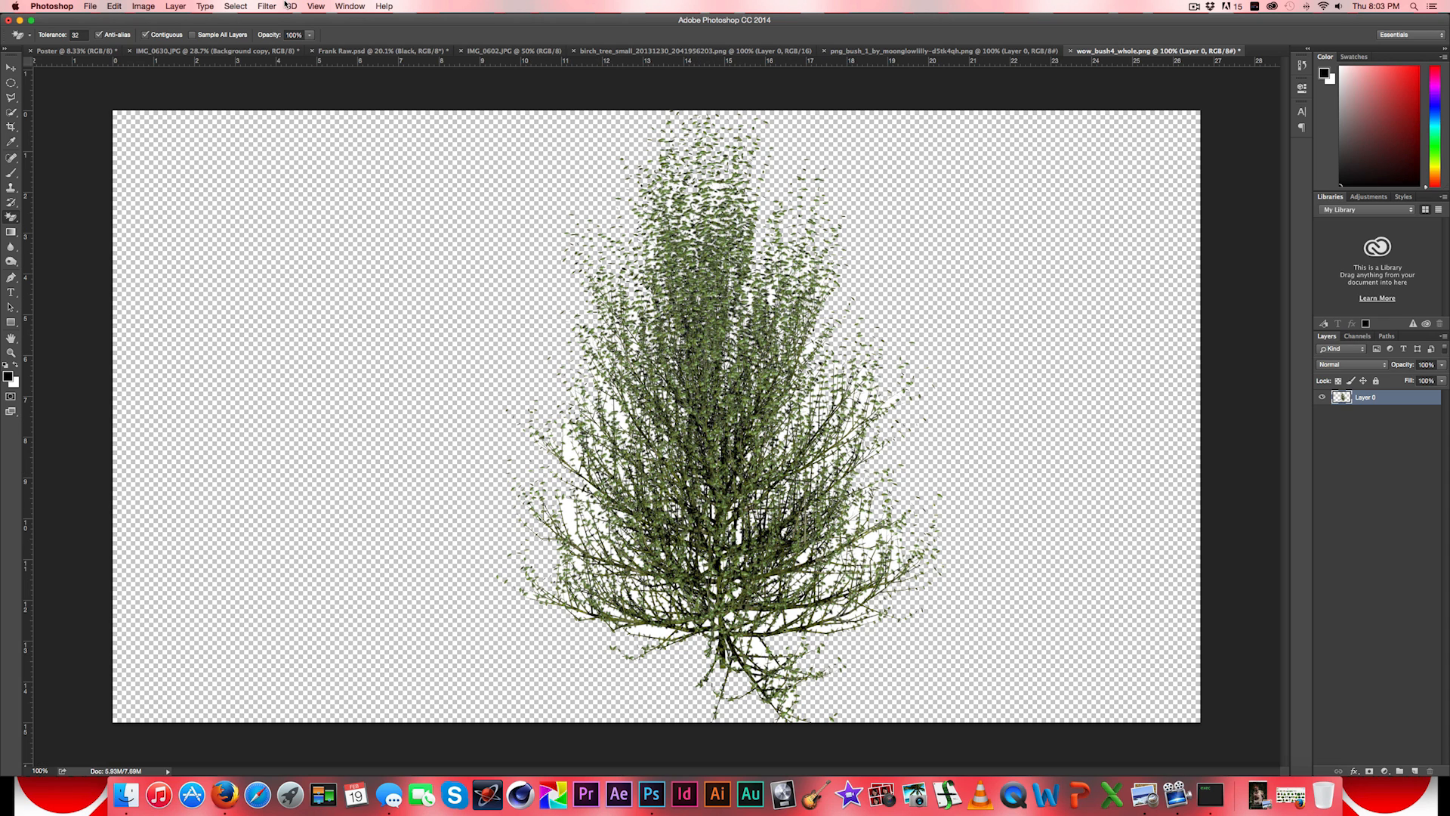
# - Copy the entire wow_bush4_whole.png canvas with Copy Merged and paste the bush into the Poster document
pyautogui.click(235, 7)
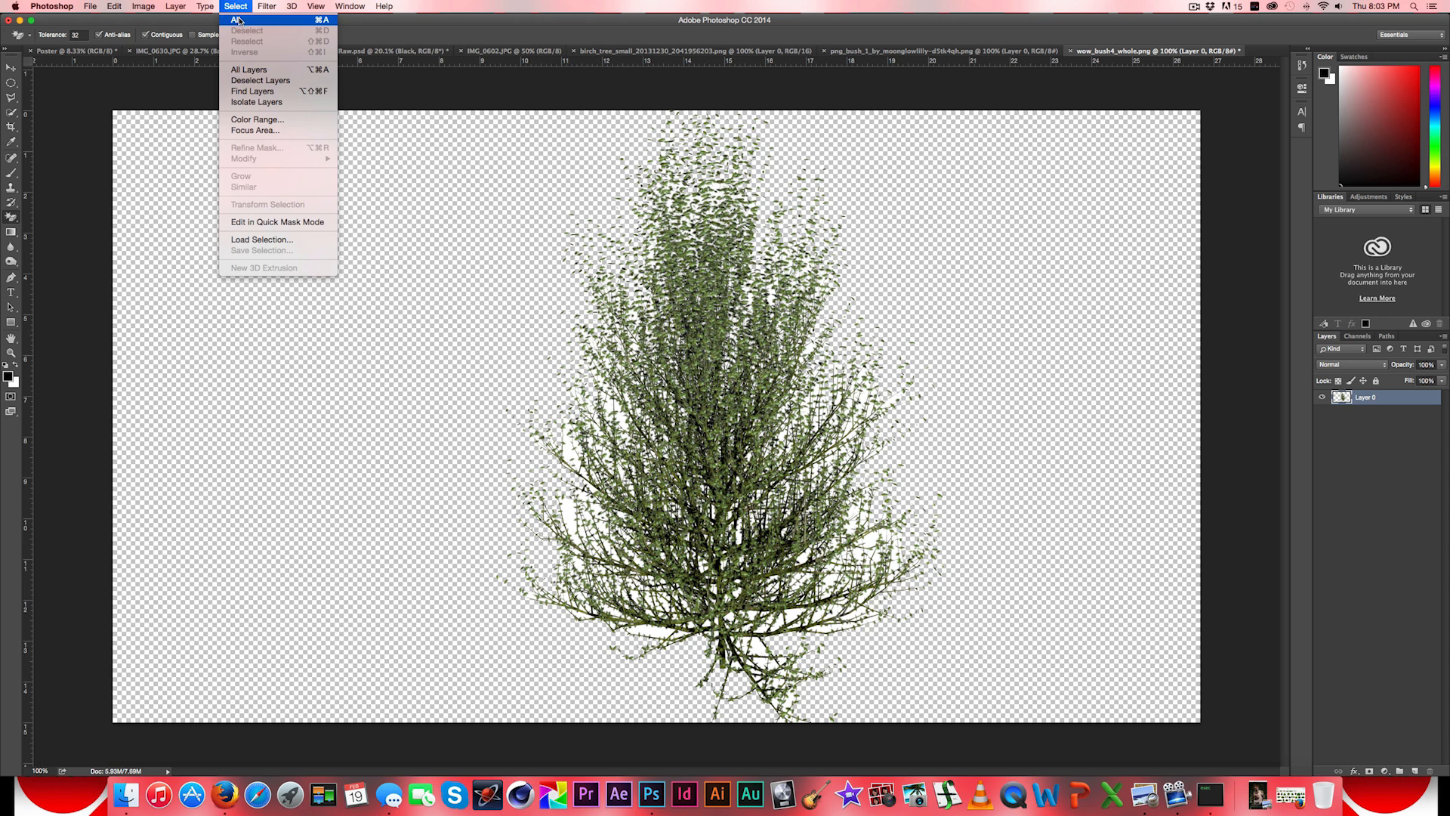
pyautogui.click(236, 20)
pyautogui.click(114, 6)
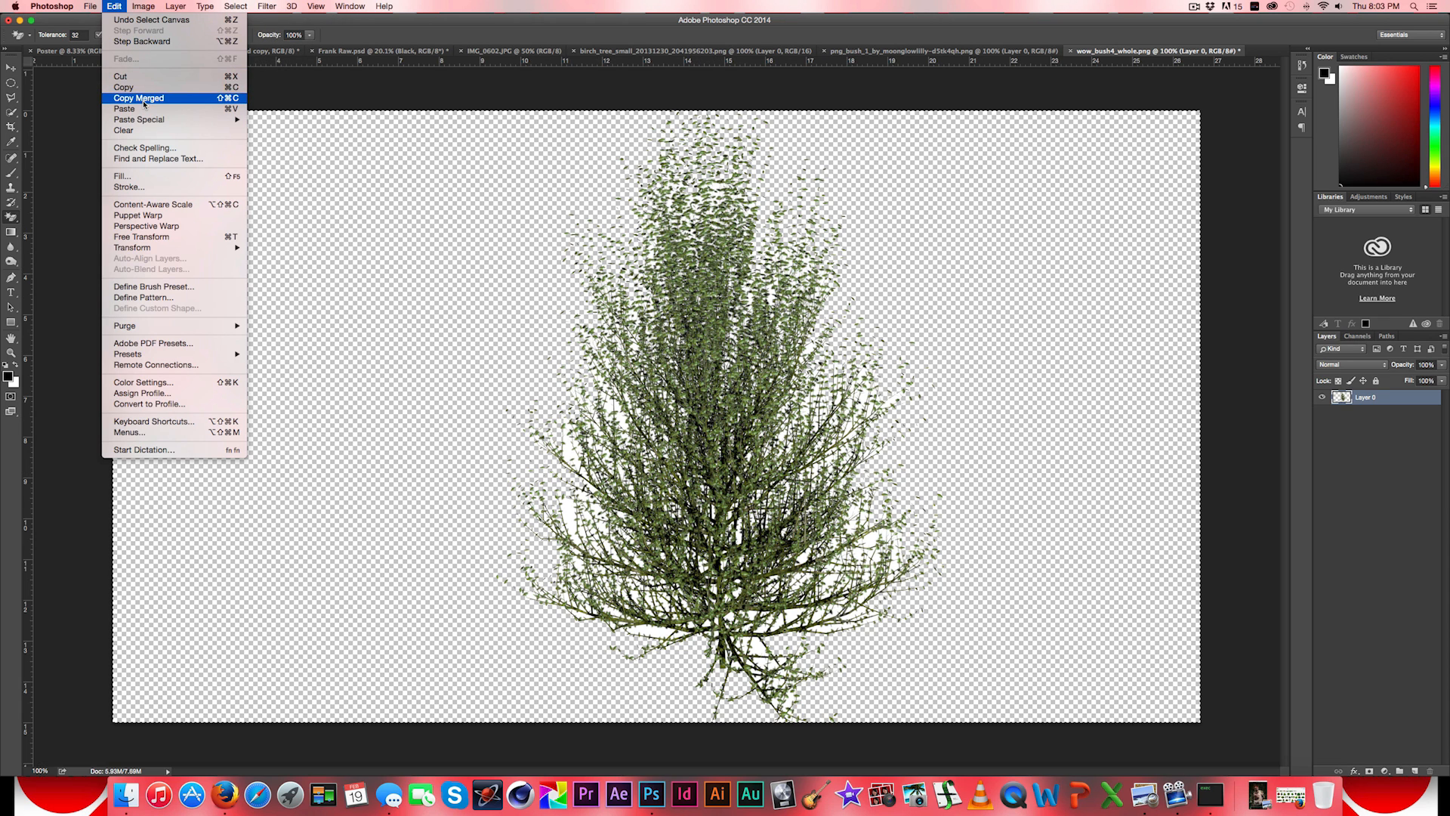
pyautogui.click(140, 98)
pyautogui.click(67, 50)
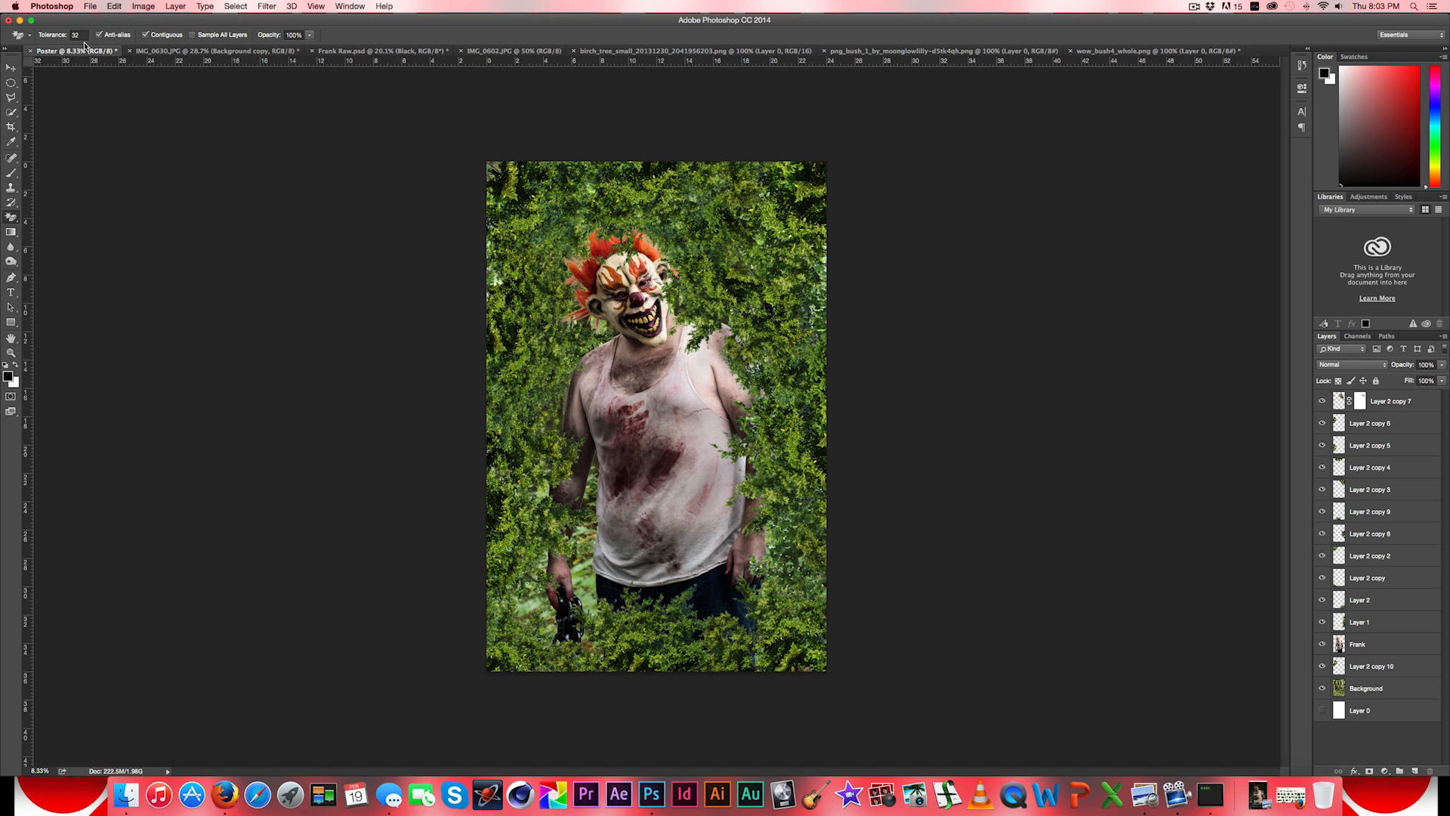
pyautogui.click(114, 6)
pyautogui.click(124, 108)
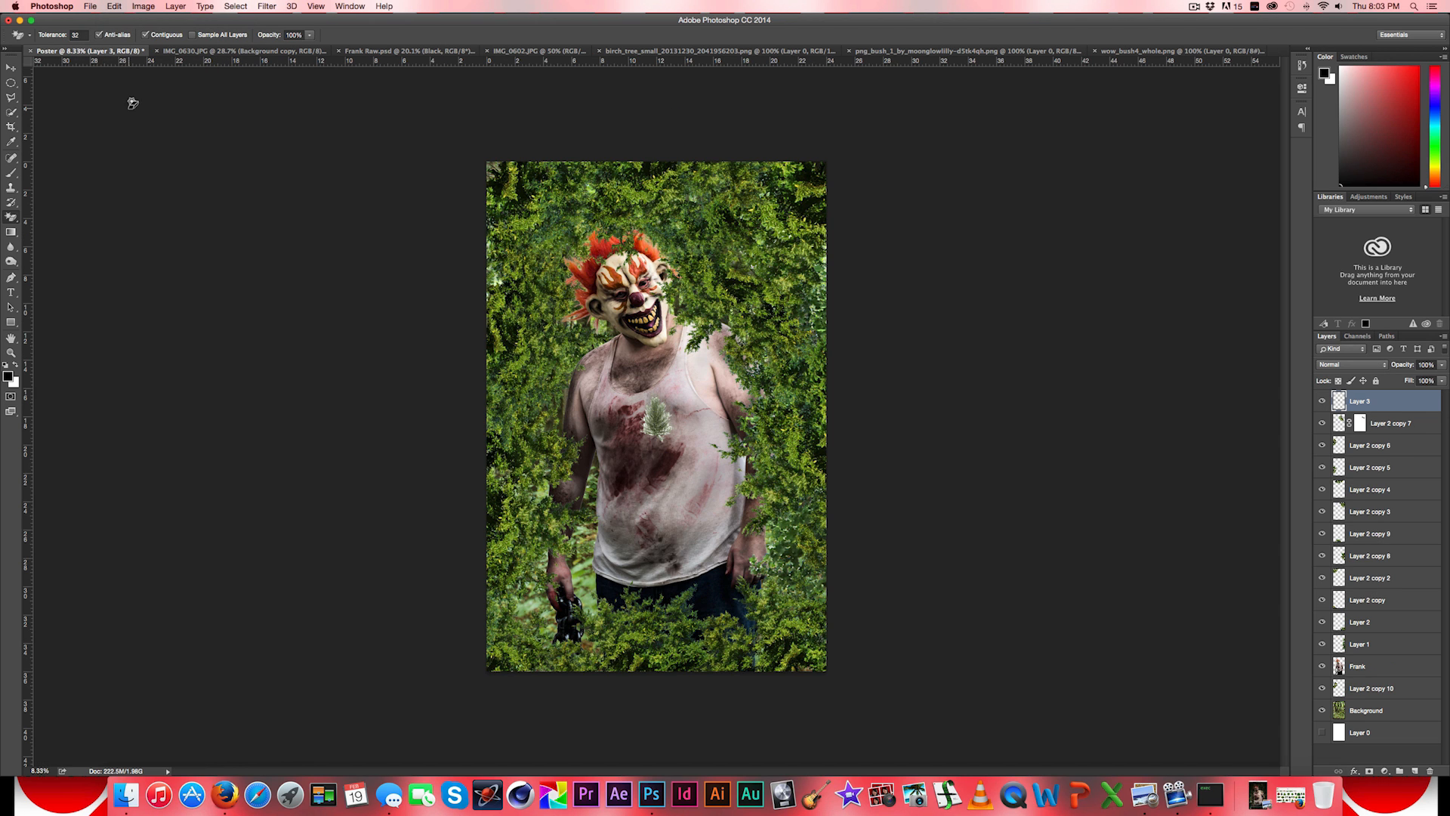
# - Enlarge the pasted bush to about 386.5% and place it in the poster's lower-right area, over the man's leg
pyautogui.click(11, 67)
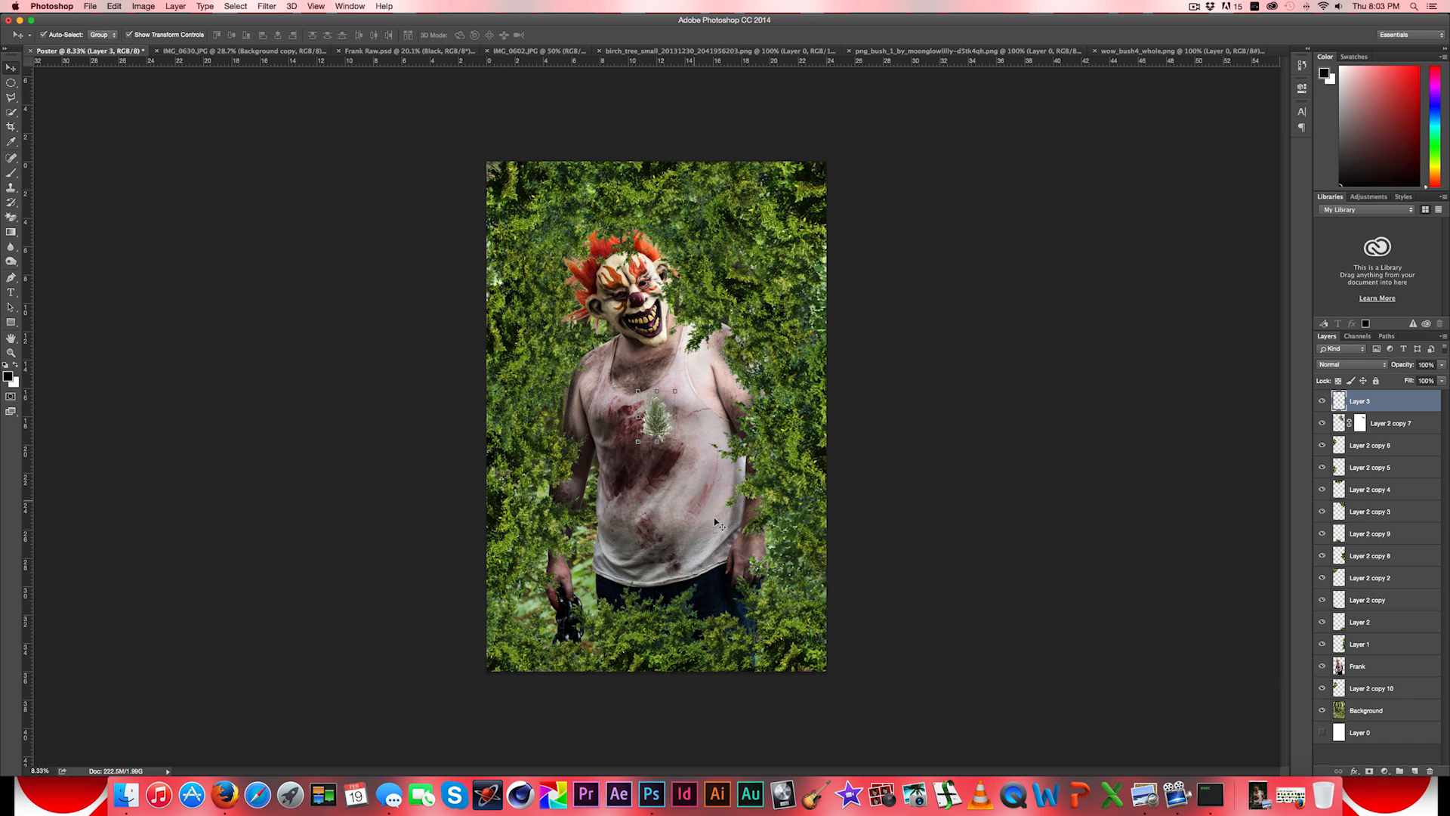
pyautogui.moveTo(674, 441); pyautogui.dragTo(783, 586)
pyautogui.moveTo(752, 523); pyautogui.dragTo(785, 626)
pyautogui.click(10, 68)
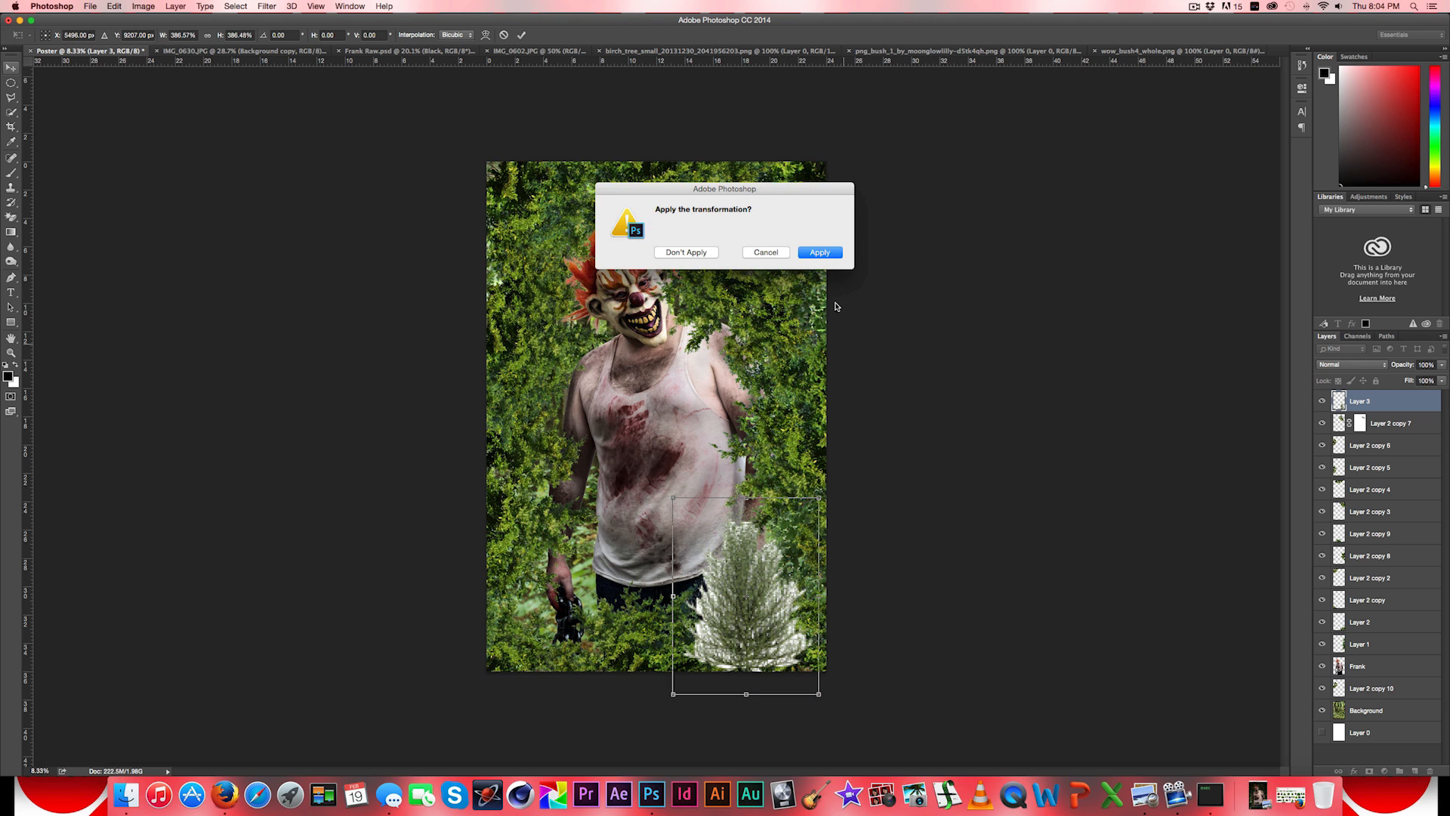
pyautogui.click(820, 252)
# - Set the Layer 3 bush to Multiply blending, enlarge it further, and lower it over the bottom-right foliage
pyautogui.click(1352, 364)
pyautogui.click(1338, 296)
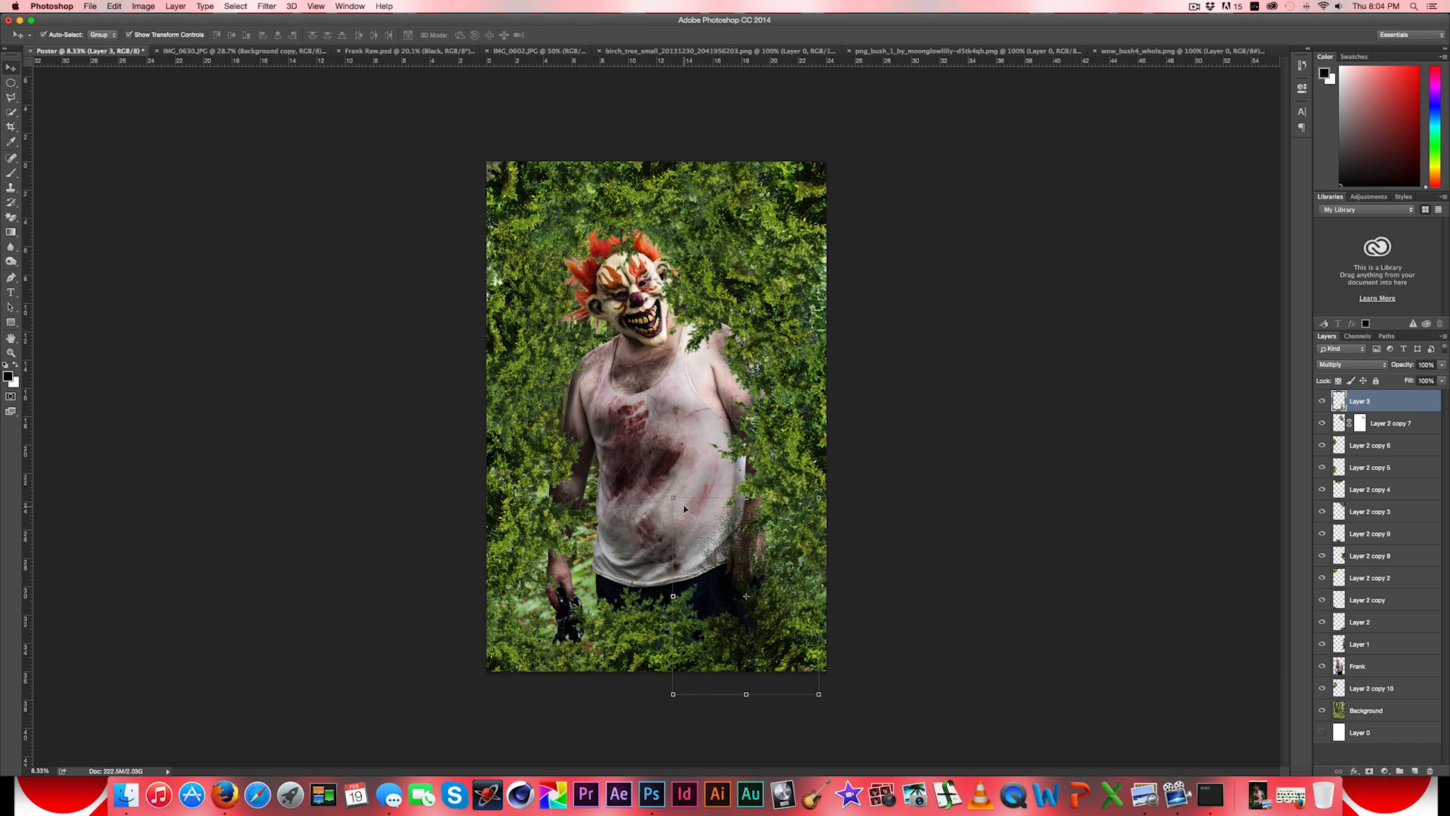
pyautogui.press('shift')
pyautogui.moveTo(673, 497); pyautogui.dragTo(617, 453)
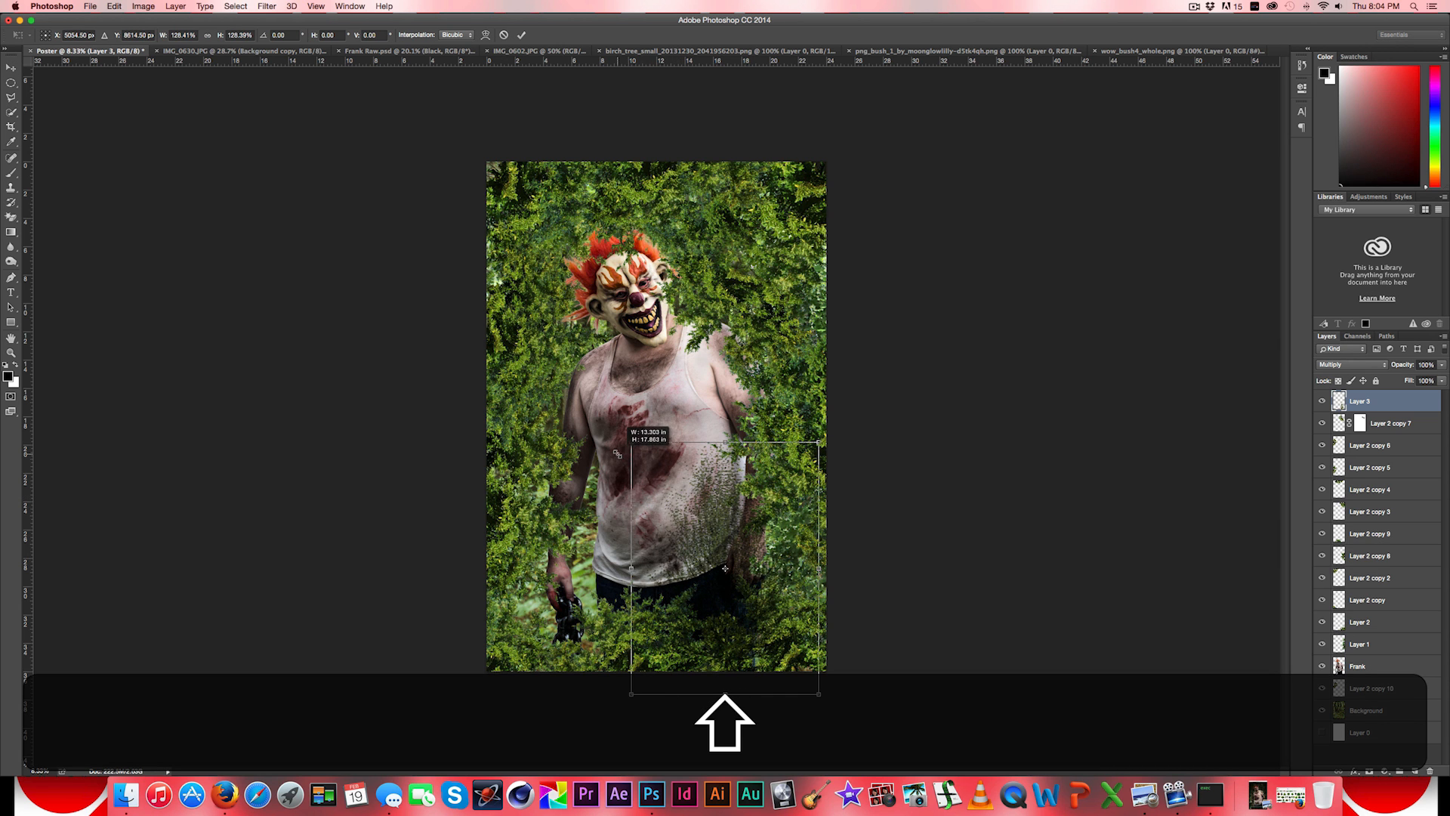
pyautogui.moveTo(708, 520); pyautogui.dragTo(705, 616)
pyautogui.moveTo(640, 530)
pyautogui.mouseDown()
pyautogui.moveTo(699, 598)
pyautogui.moveTo(664, 543)
pyautogui.mouseUp()
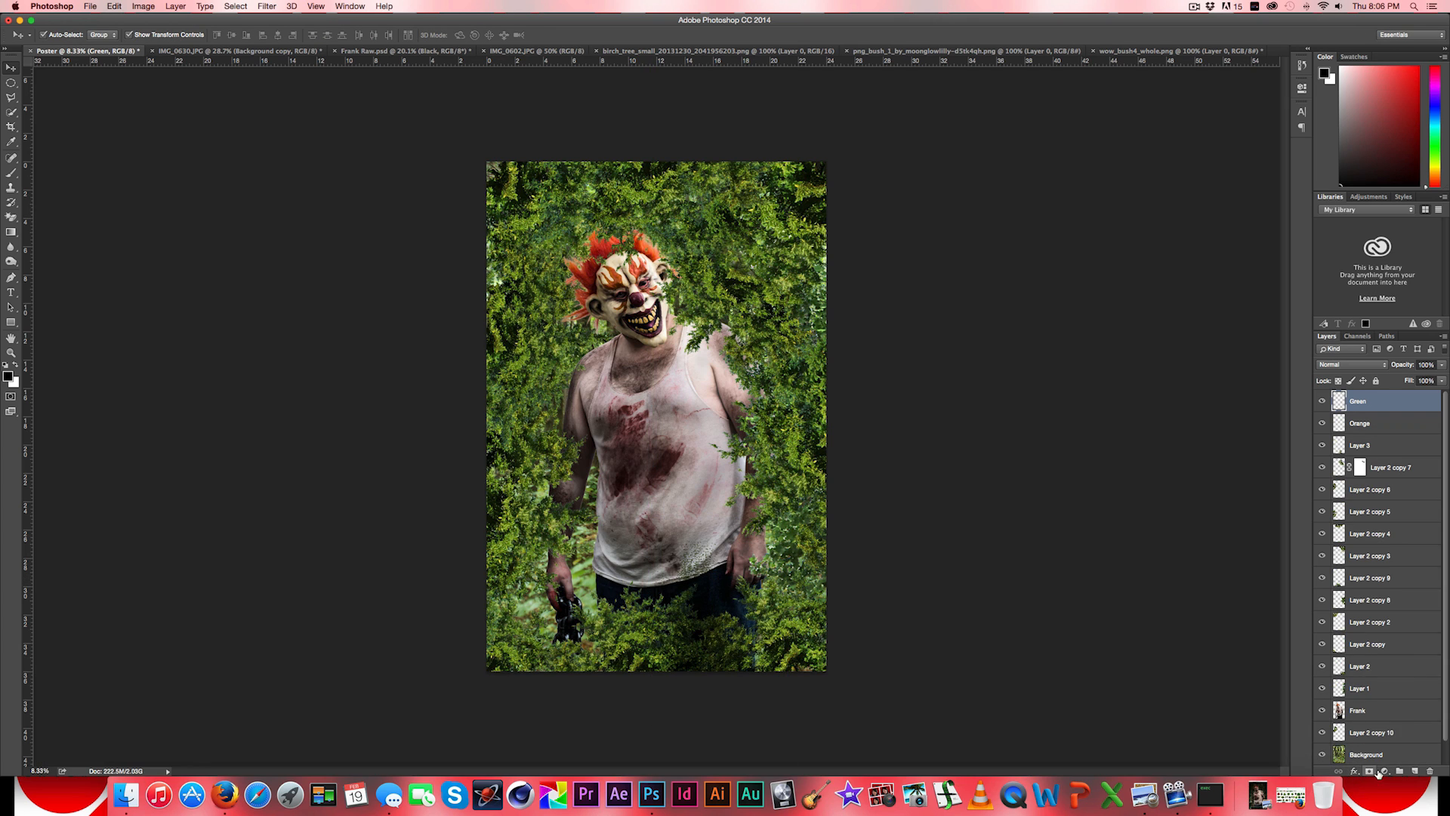
# - Add a Photo Filter adjustment above the Green layer and set its colour to dark green (005111)
pyautogui.click(1382, 771)
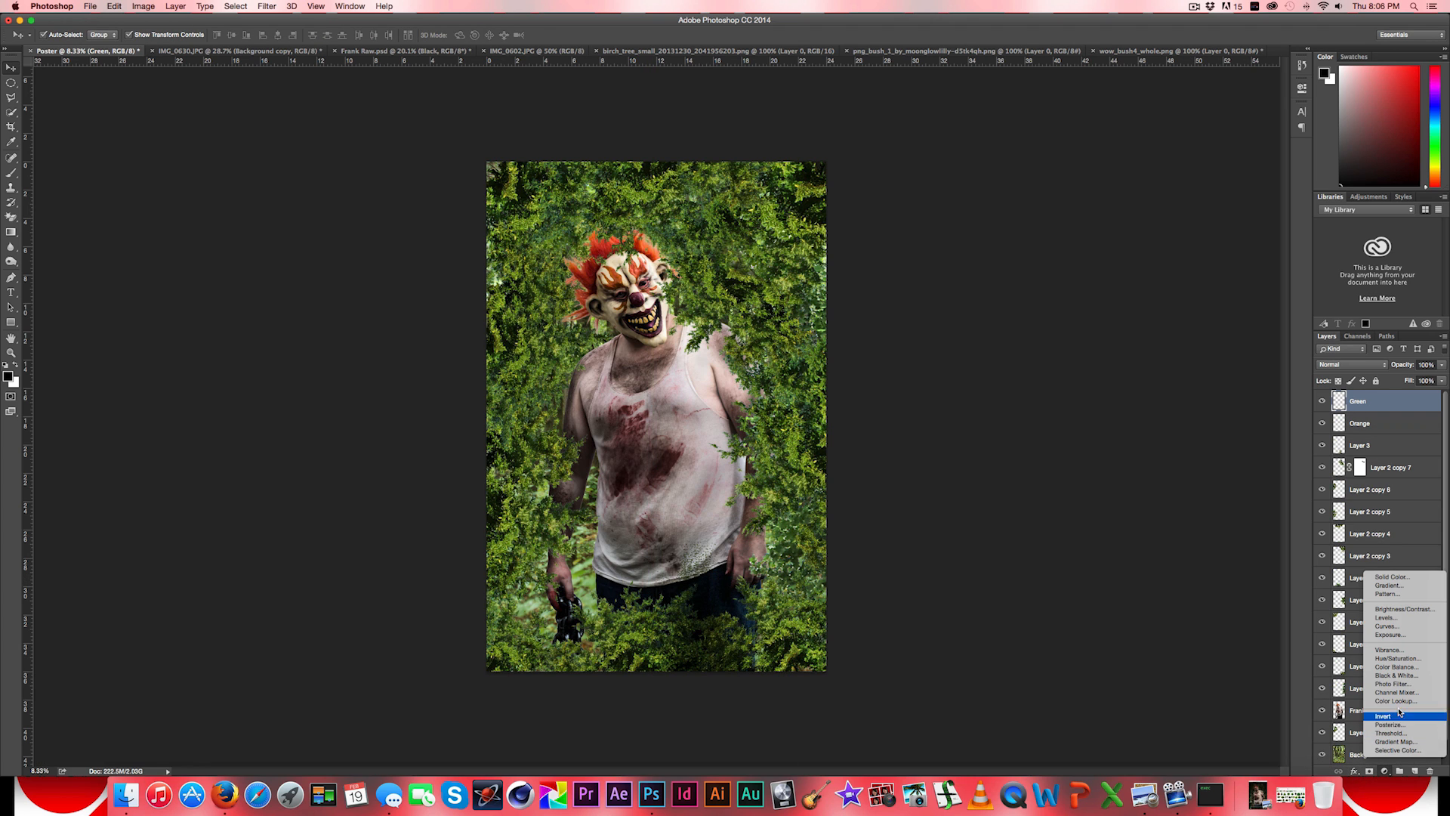
pyautogui.click(1392, 684)
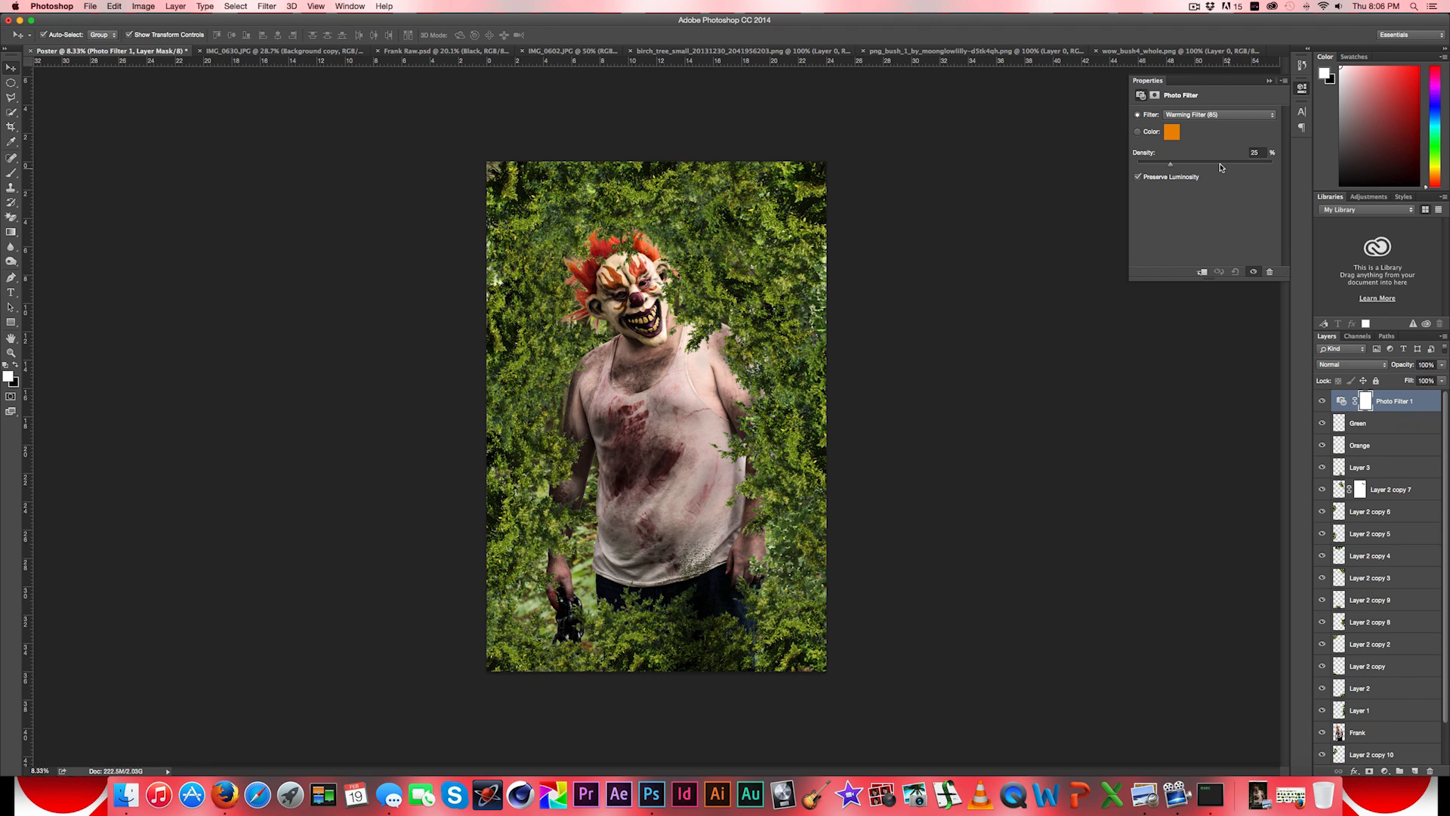
pyautogui.click(1170, 132)
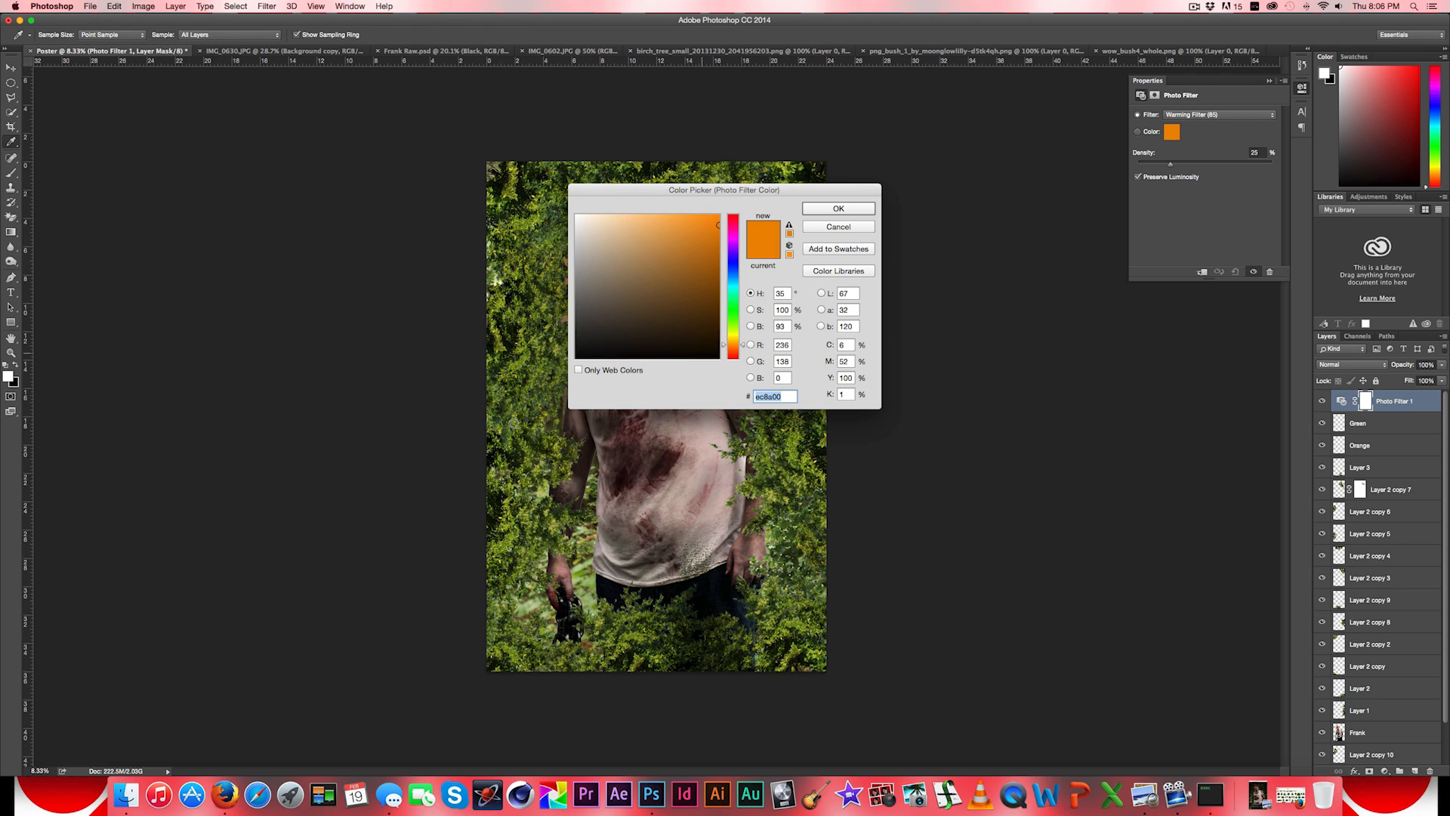
pyautogui.moveTo(734, 321); pyautogui.dragTo(734, 305)
pyautogui.click(706, 293)
pyautogui.click(712, 288)
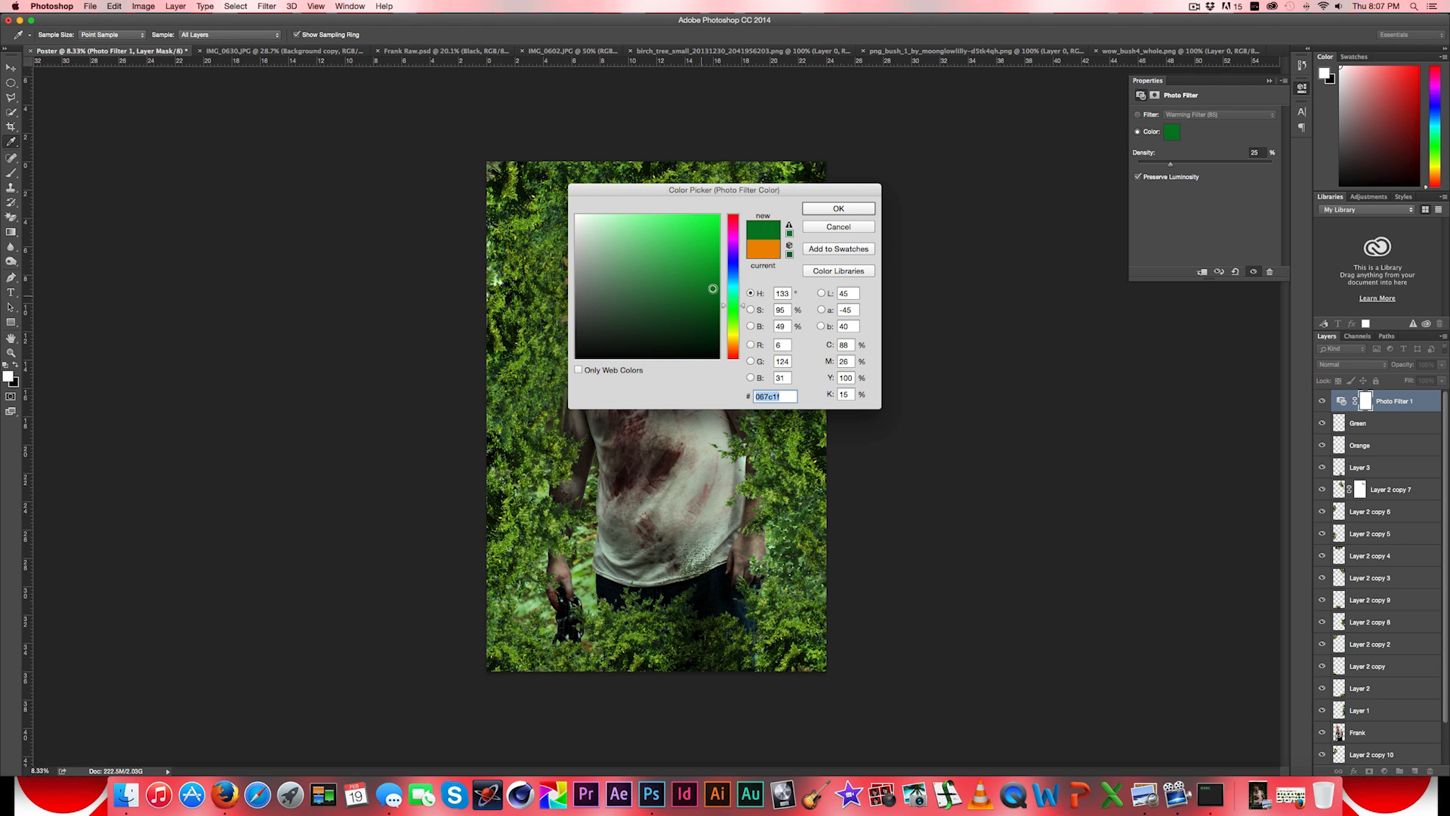
pyautogui.moveTo(712, 288)
pyautogui.mouseDown()
pyautogui.moveTo(736, 288)
pyautogui.moveTo(738, 307)
pyautogui.mouseUp()
pyautogui.moveTo(740, 194); pyautogui.dragTo(972, 335)
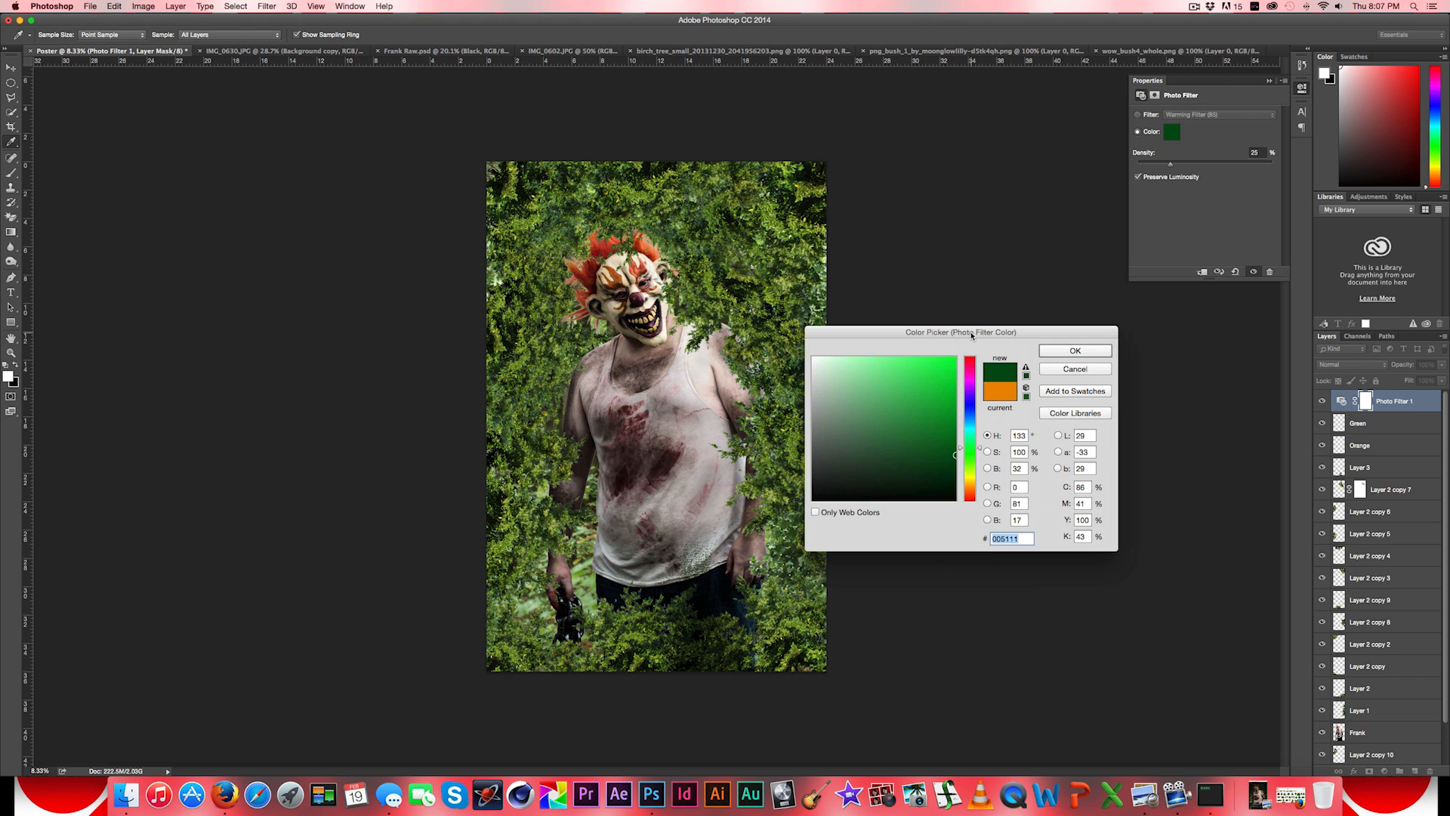
pyautogui.click(1062, 351)
# - Set the green photo filter's density to 30%
pyautogui.moveTo(1264, 152); pyautogui.dragTo(1105, 150)
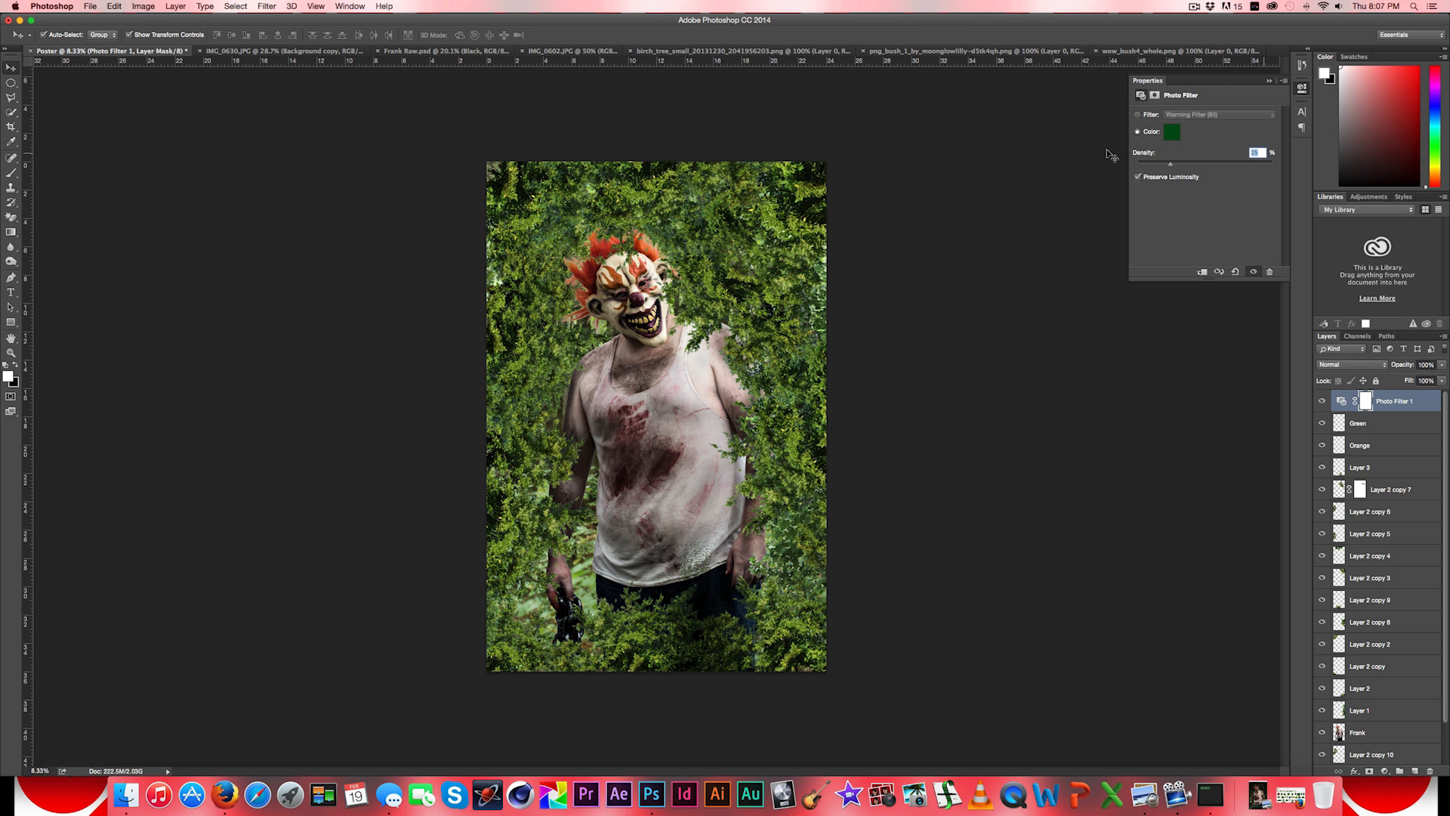
pyautogui.write('30')
pyautogui.press('Return')
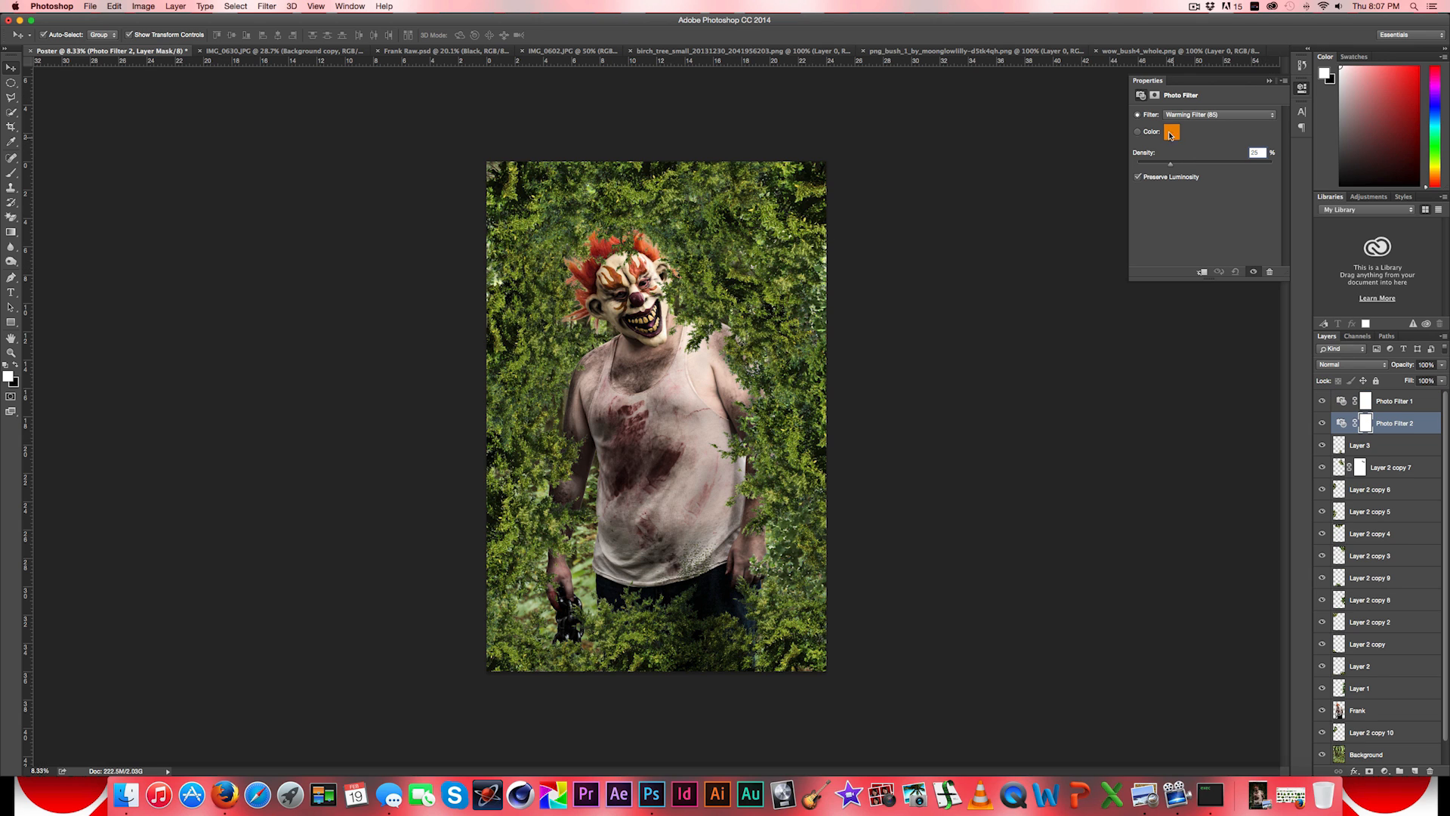
# - Use the orange colour ec8a00 for Photo Filter 2 and set its density to 40%
pyautogui.click(1171, 133)
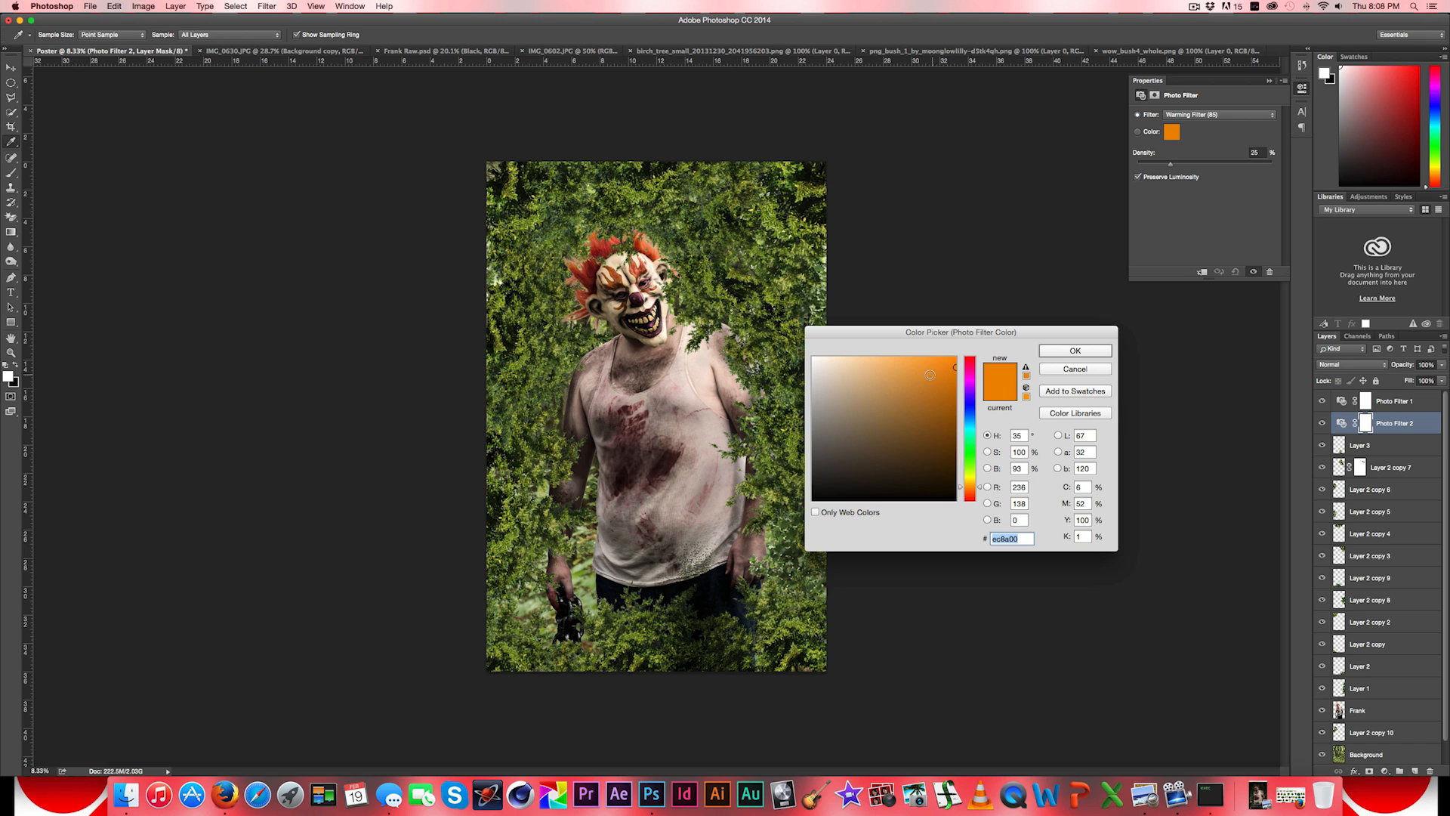
pyautogui.click(1058, 355)
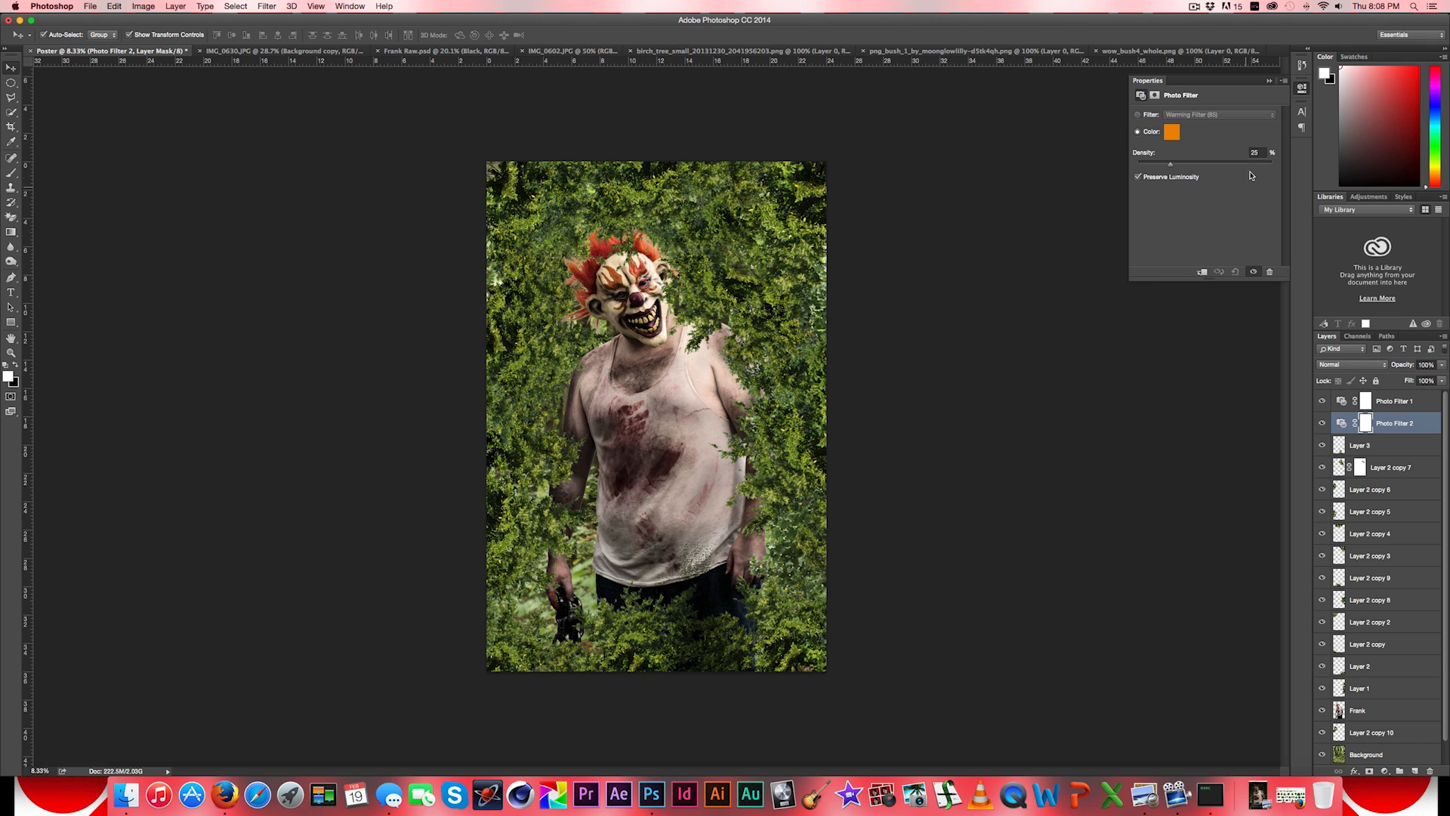
pyautogui.click(1257, 152)
pyautogui.write('40')
pyautogui.click(1269, 81)
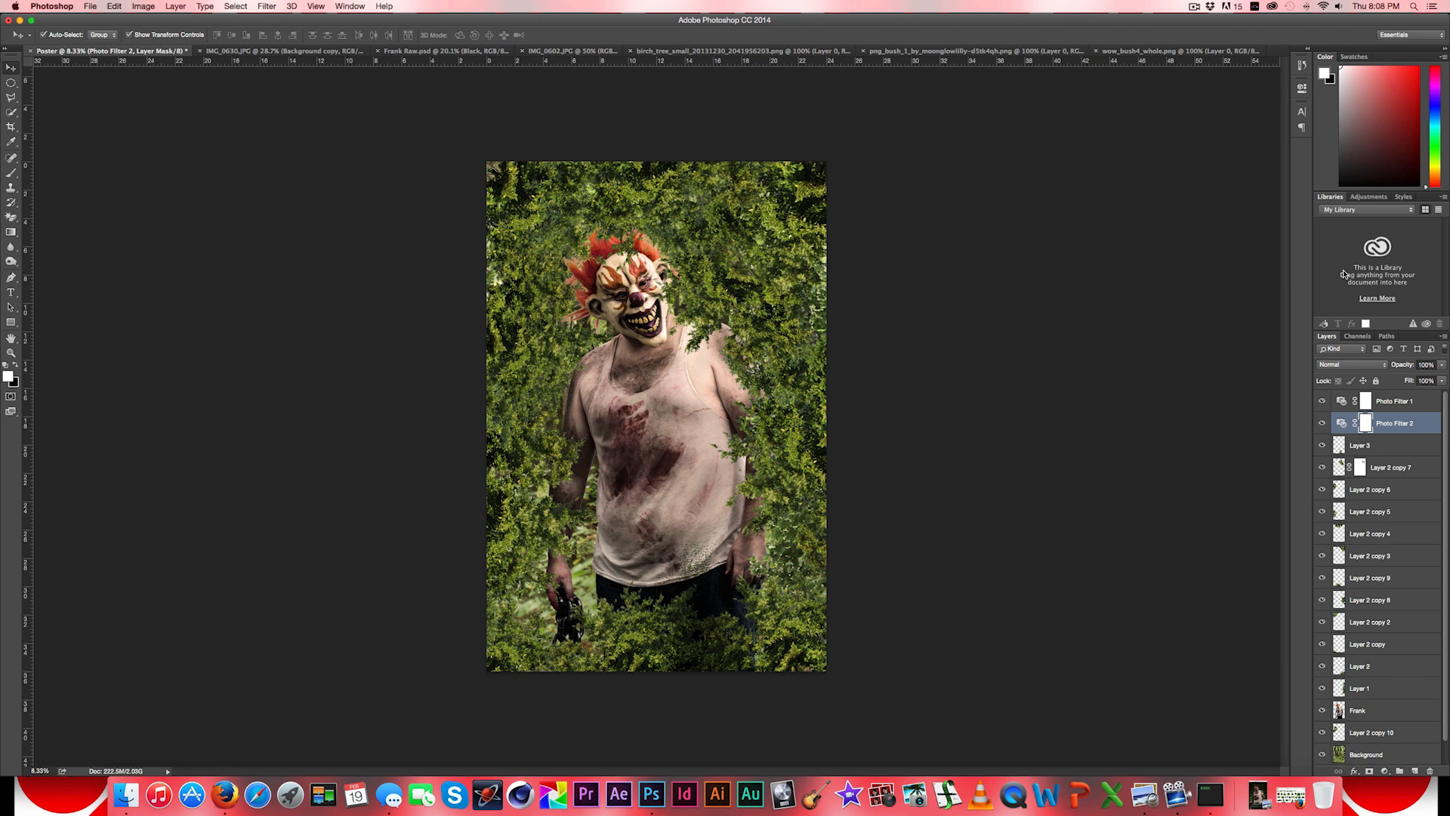
# - Rename the Photo Filter 2 adjustment layer as Orange
pyautogui.doubleClick(1393, 424)
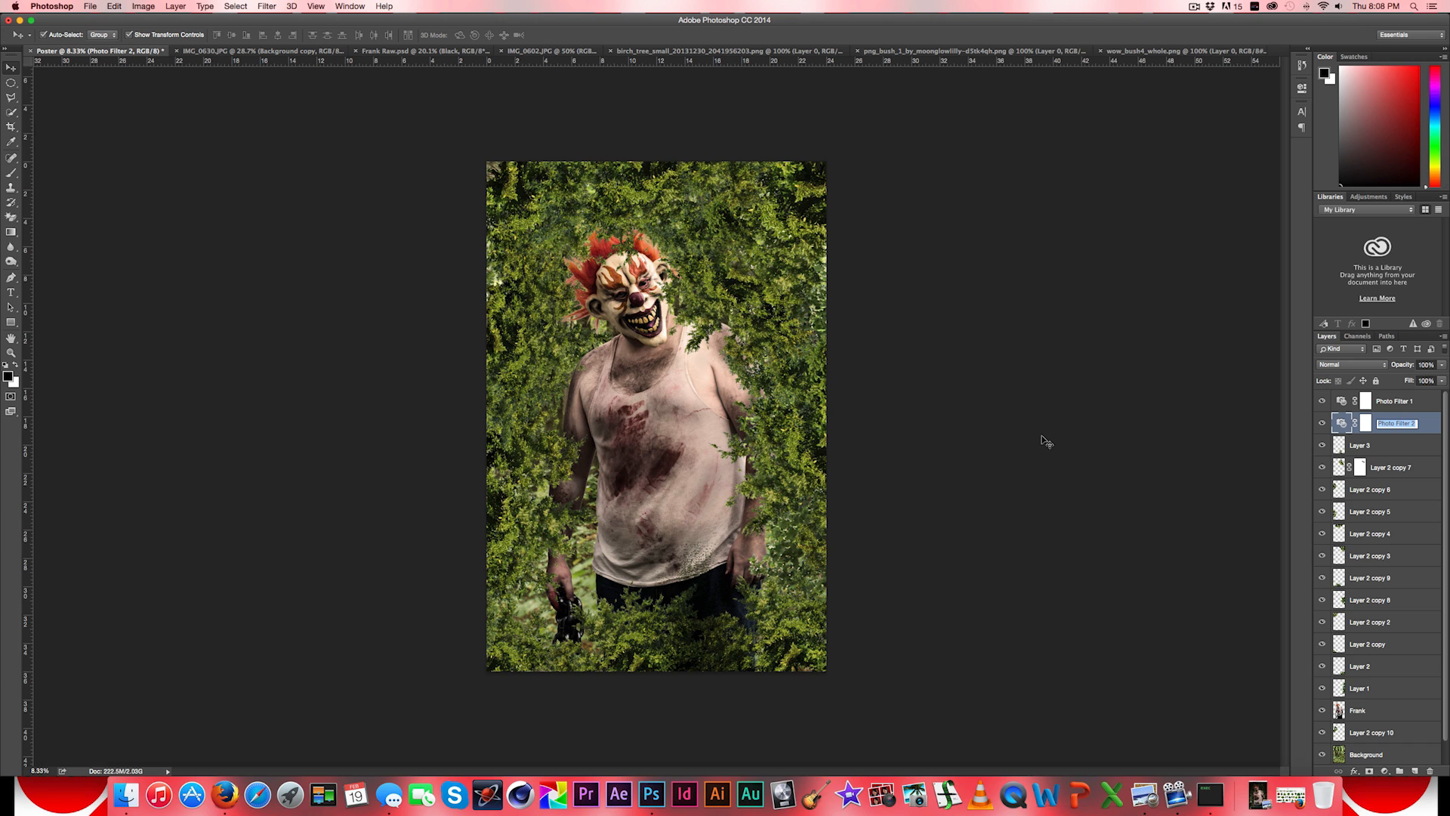
pyautogui.write('Orange')
pyautogui.press('Return')
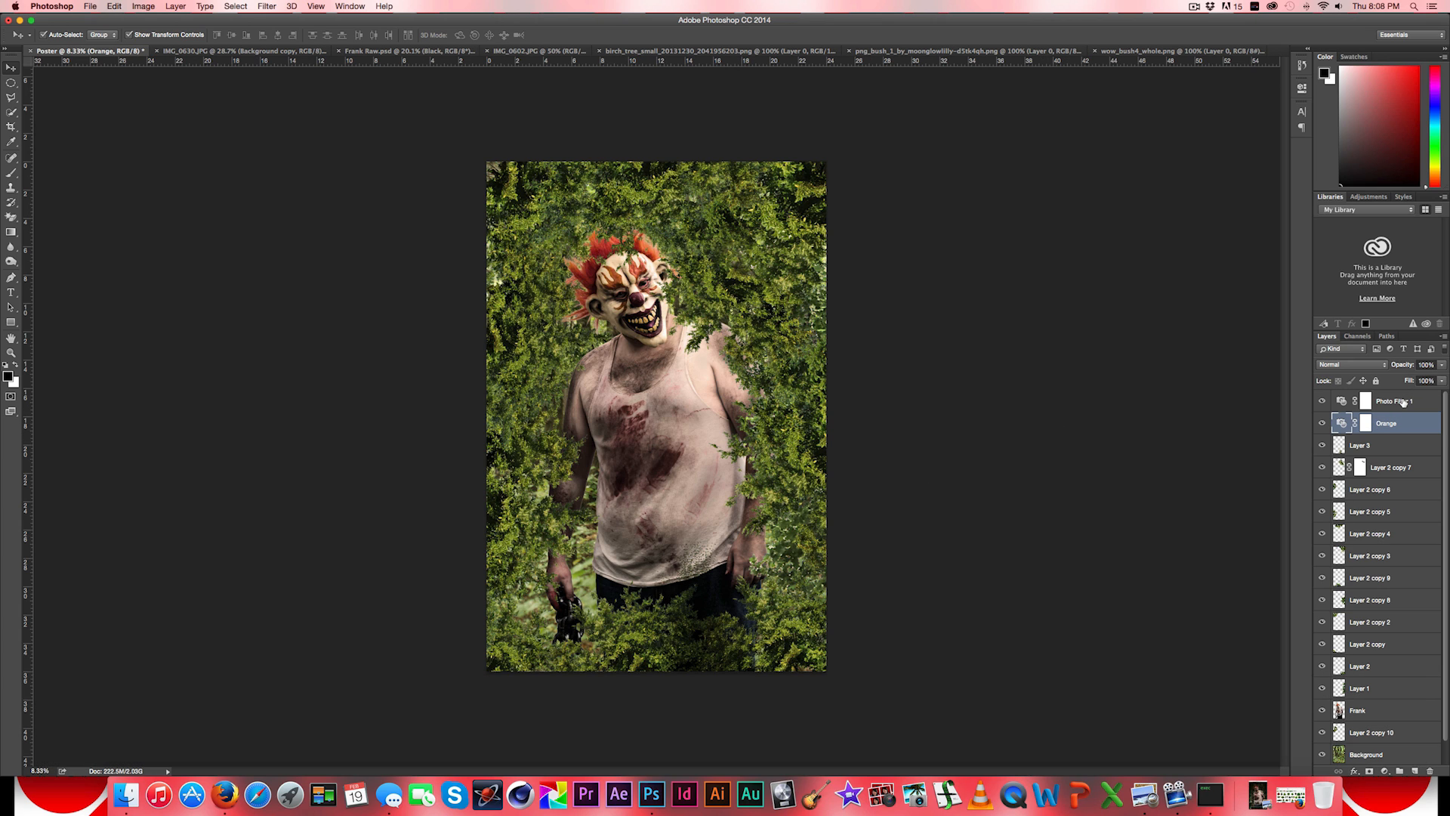
# - Rename the Photo Filter 1 adjustment layer as green
pyautogui.doubleClick(1418, 406)
pyautogui.write('ghr')
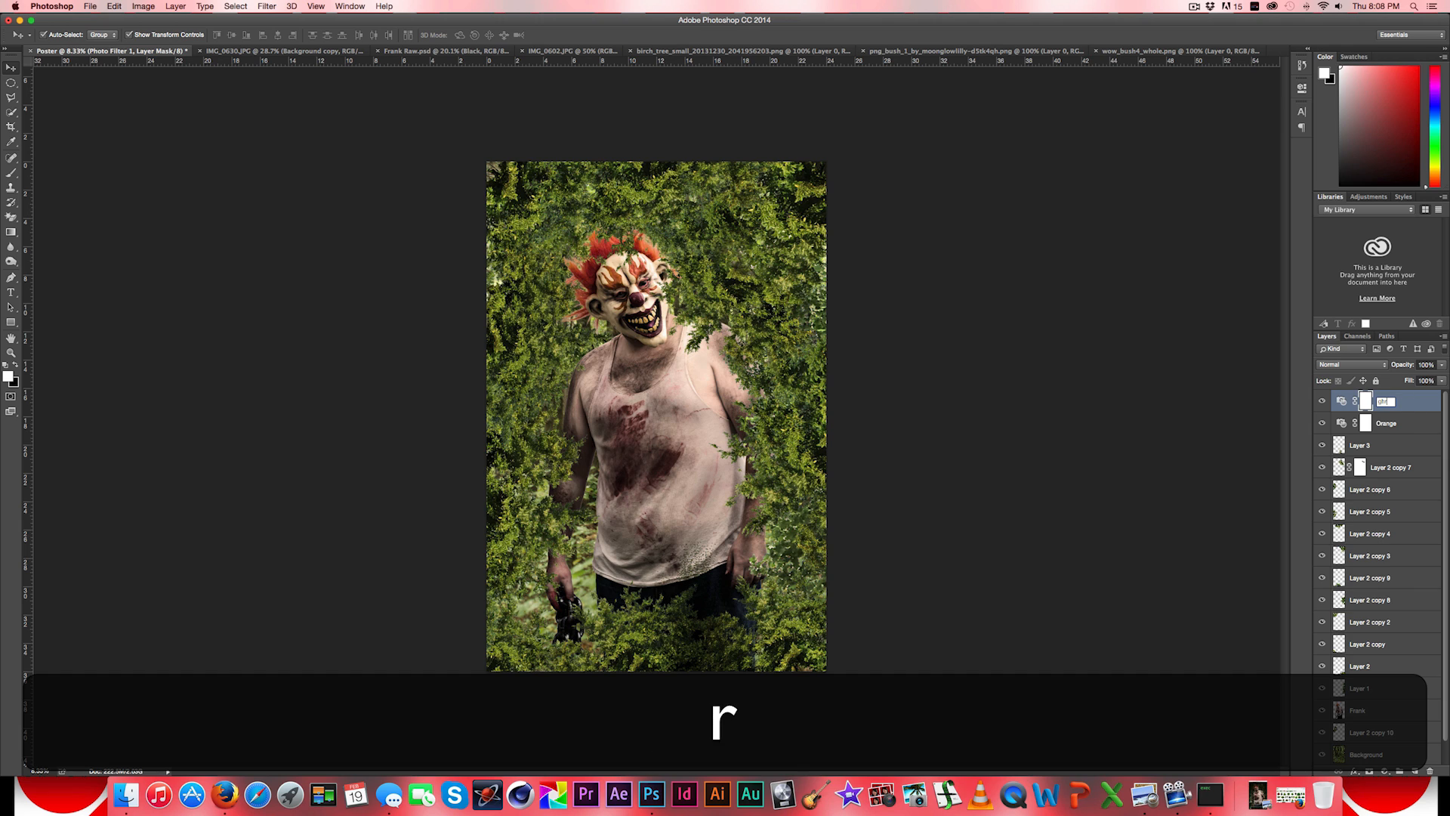
pyautogui.press('BackSpace')
pyautogui.press('BackSpace')
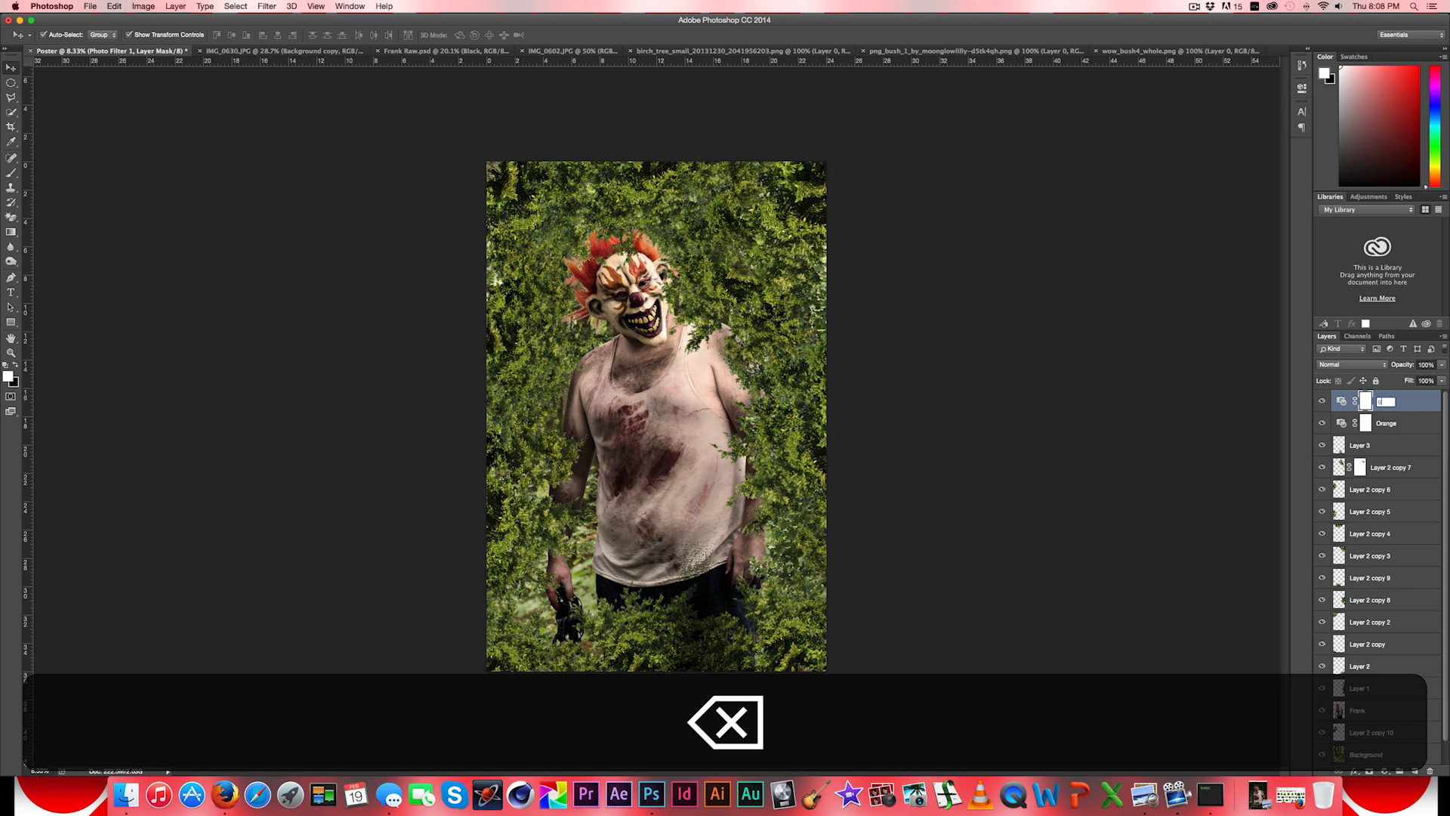
pyautogui.write('reen')
pyautogui.press('Return')
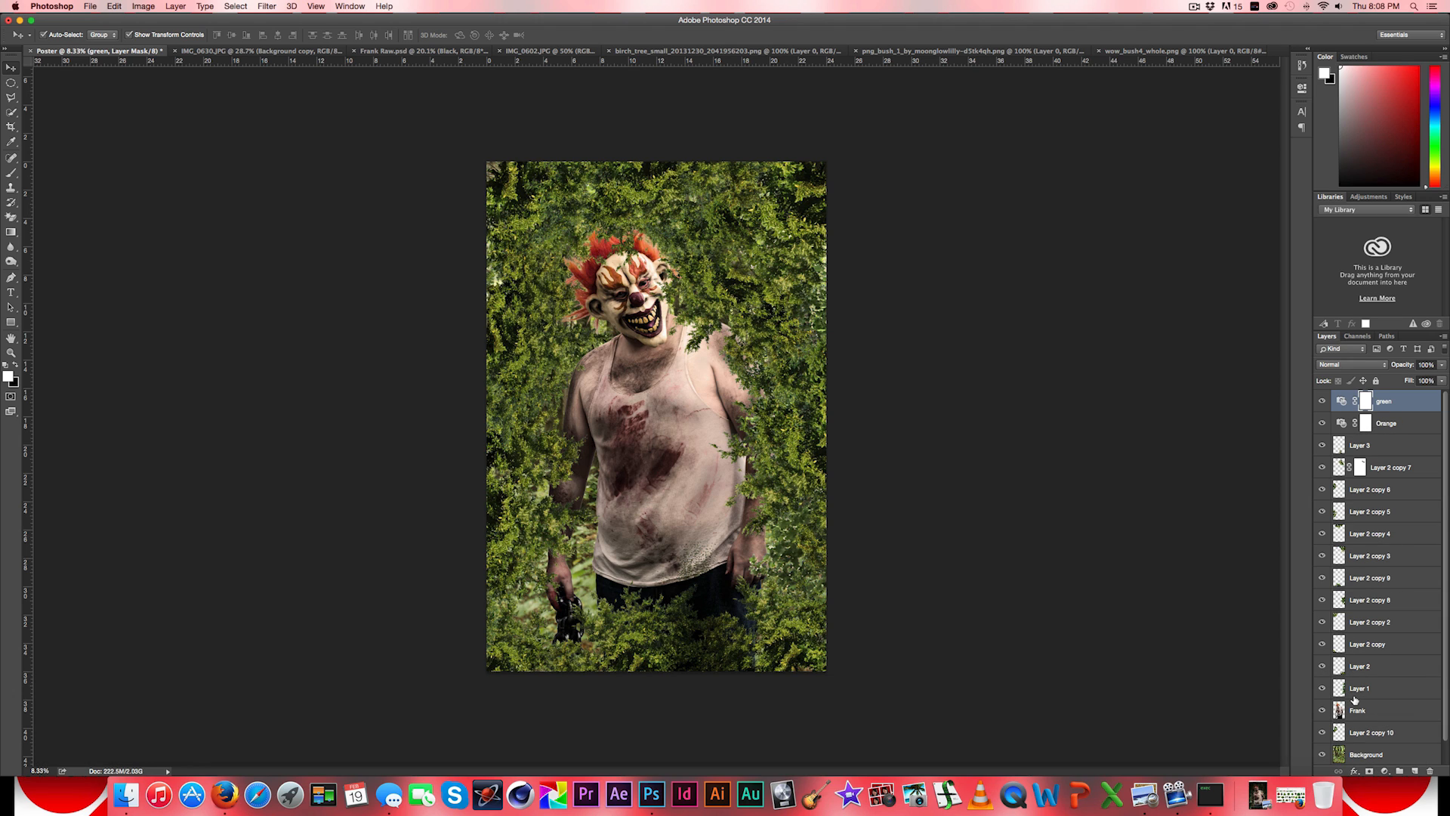
pyautogui.scroll(-1, 1365, 708)
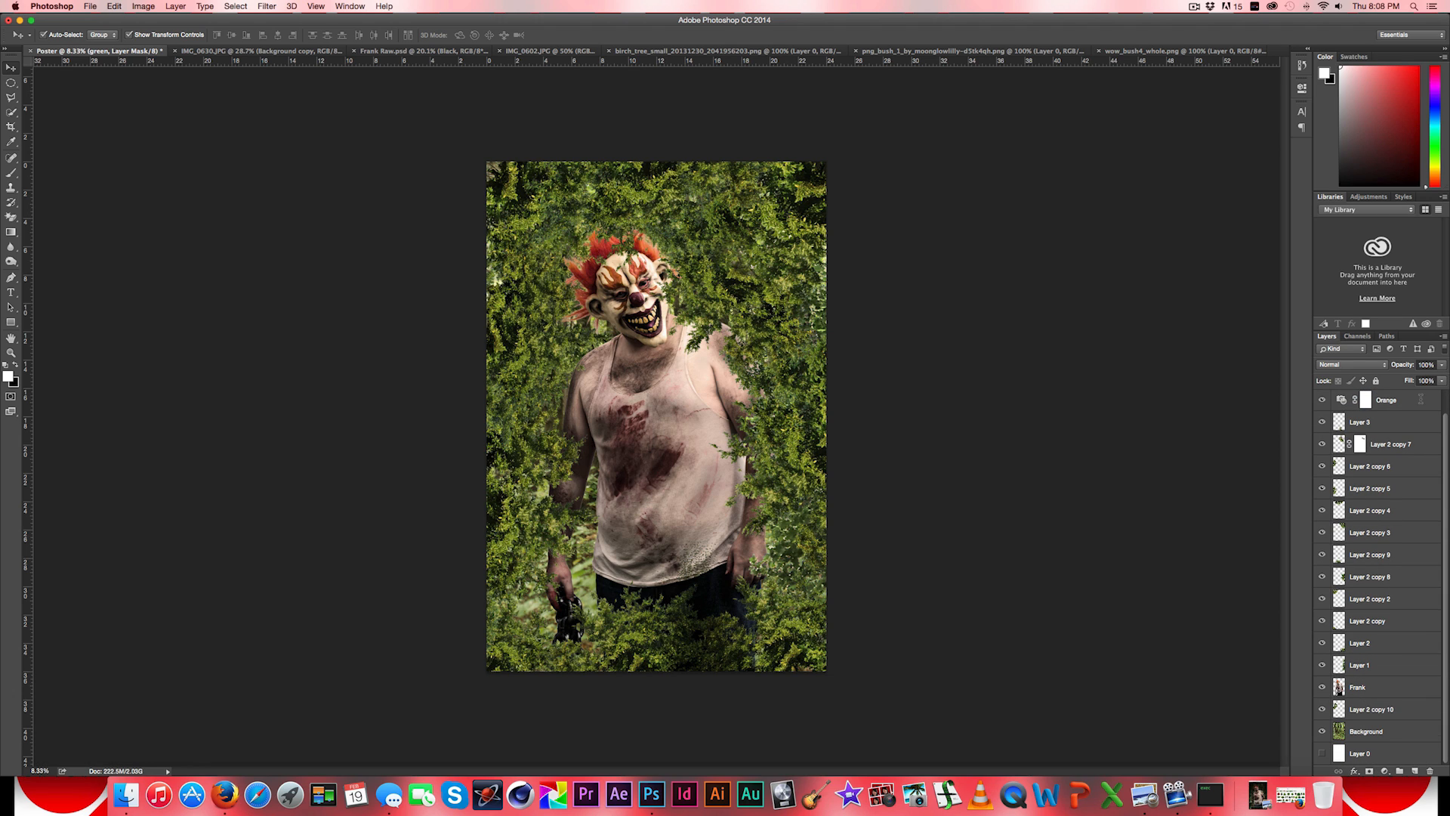
pyautogui.scroll(1, 1421, 398)
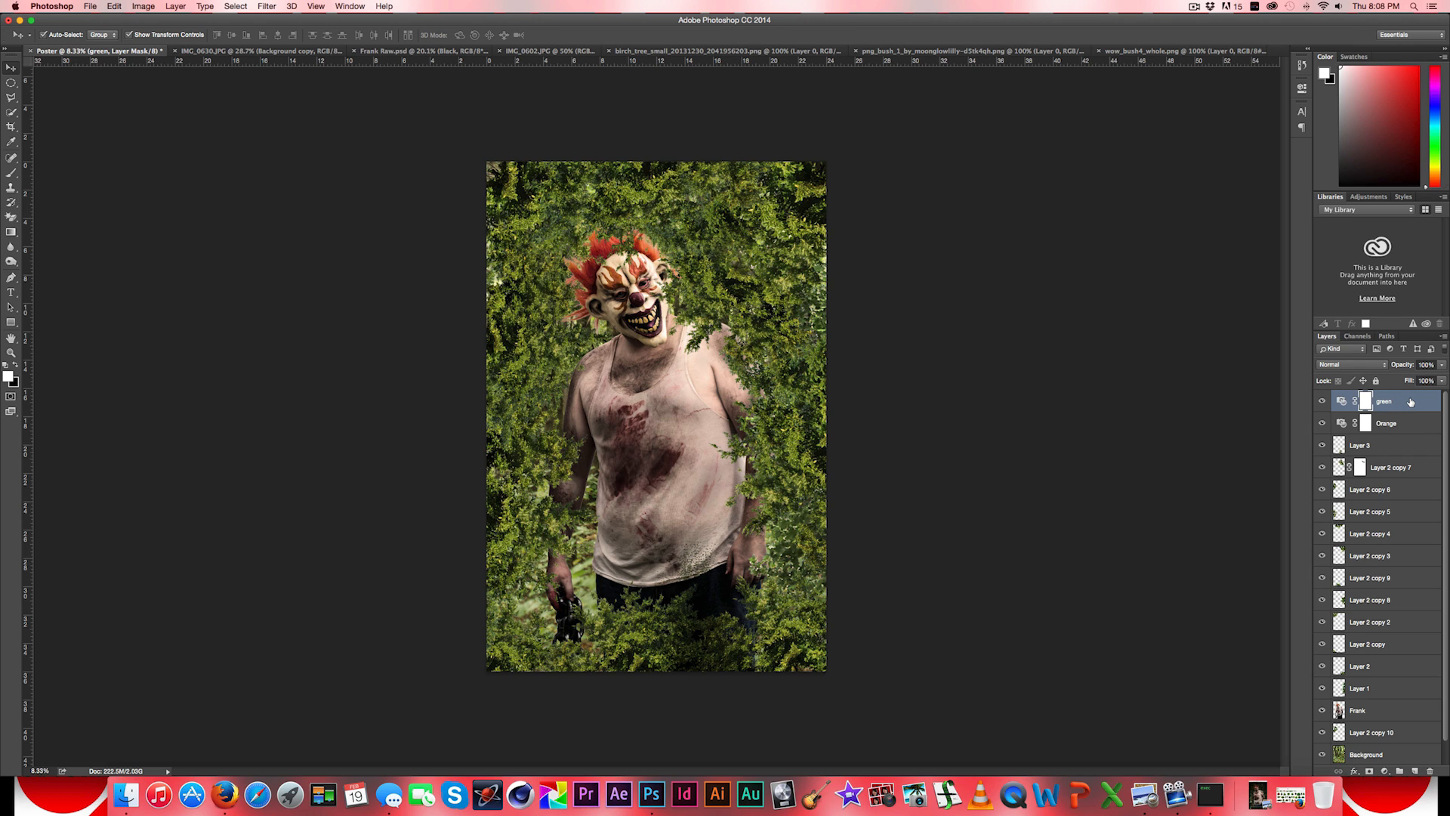
pyautogui.scroll(-1, 1382, 699)
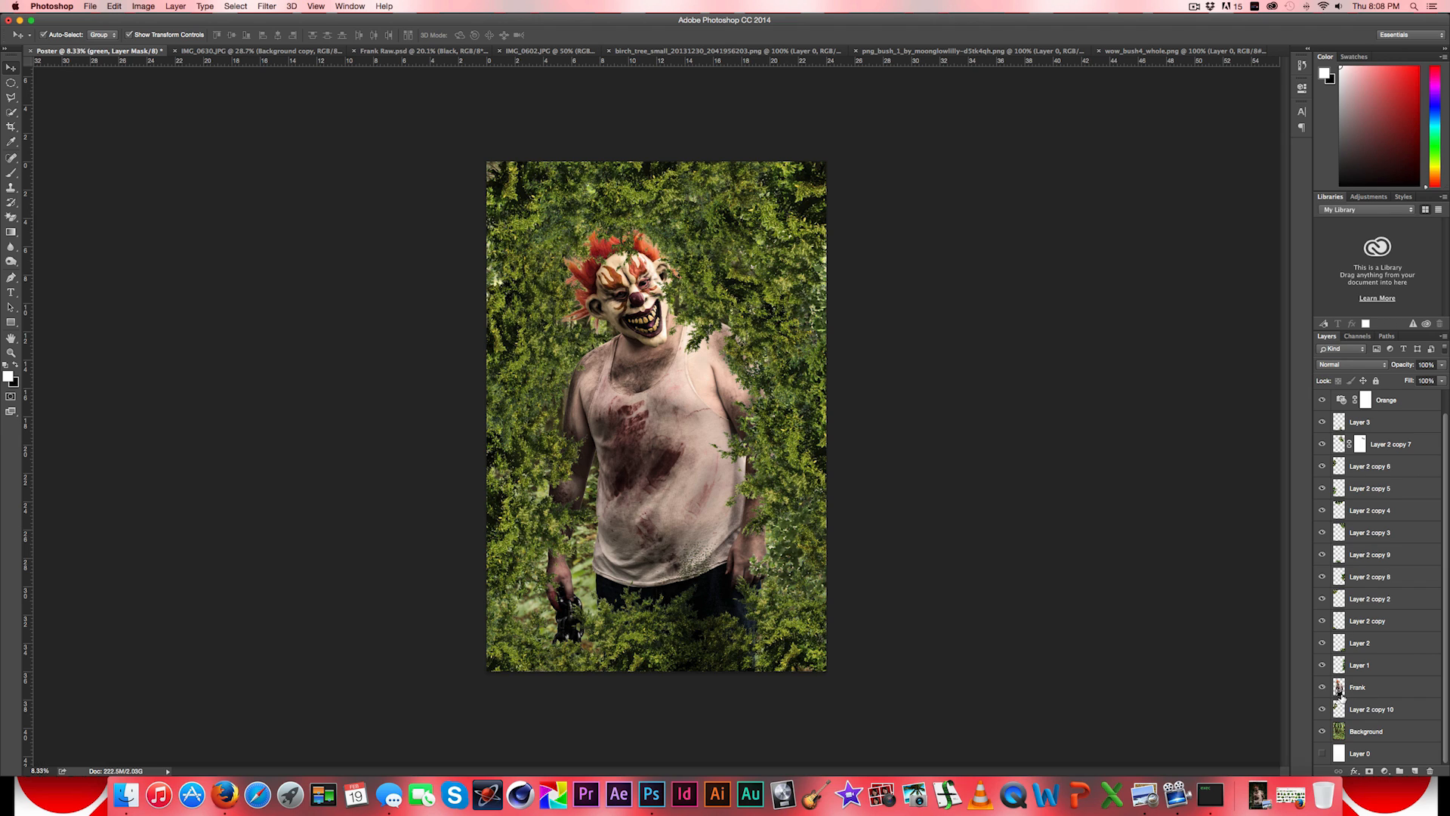
pyautogui.scroll(1, 1384, 457)
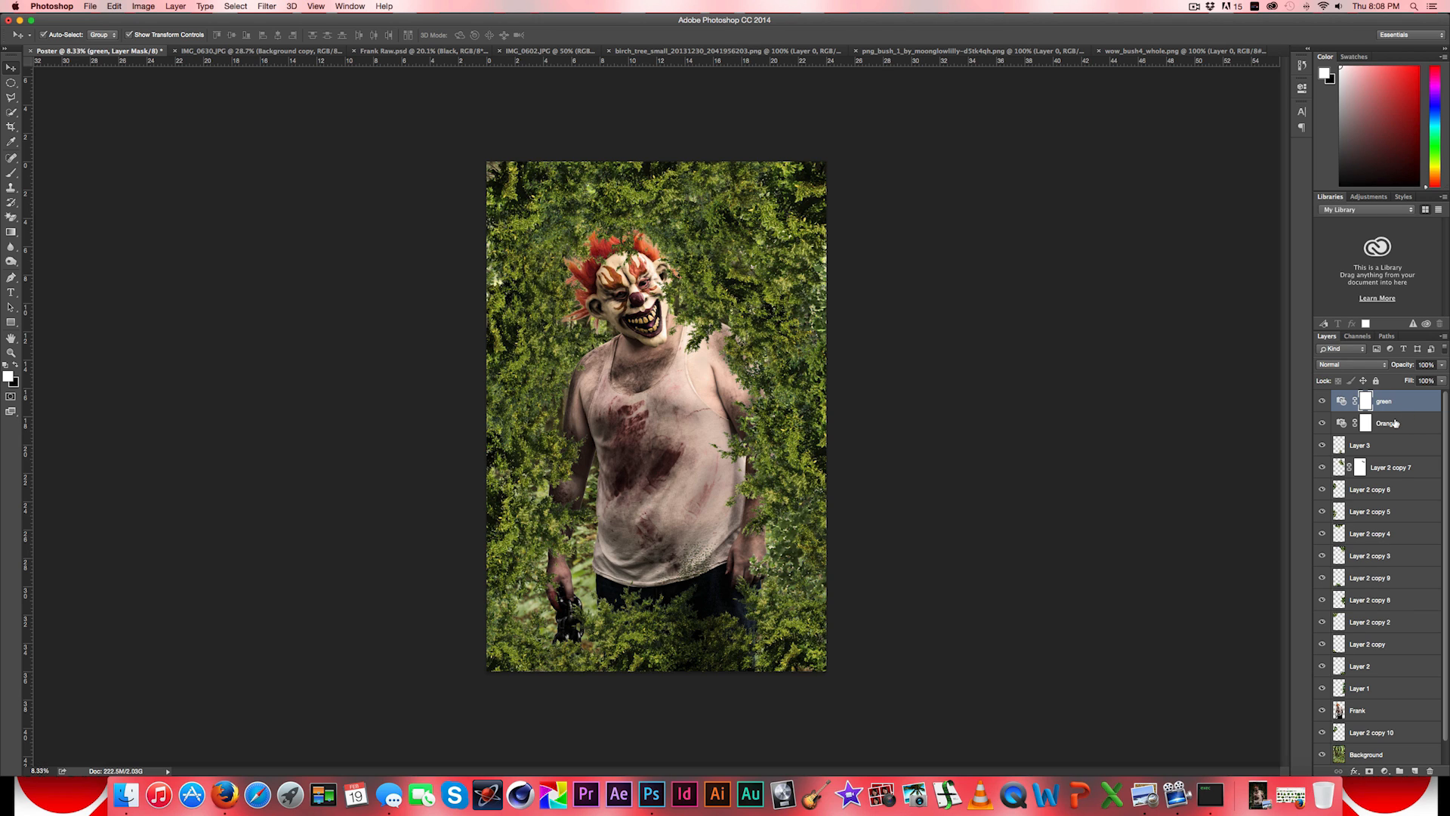
# - Add a new layer above the green filter and name it Black mask
pyautogui.click(1416, 772)
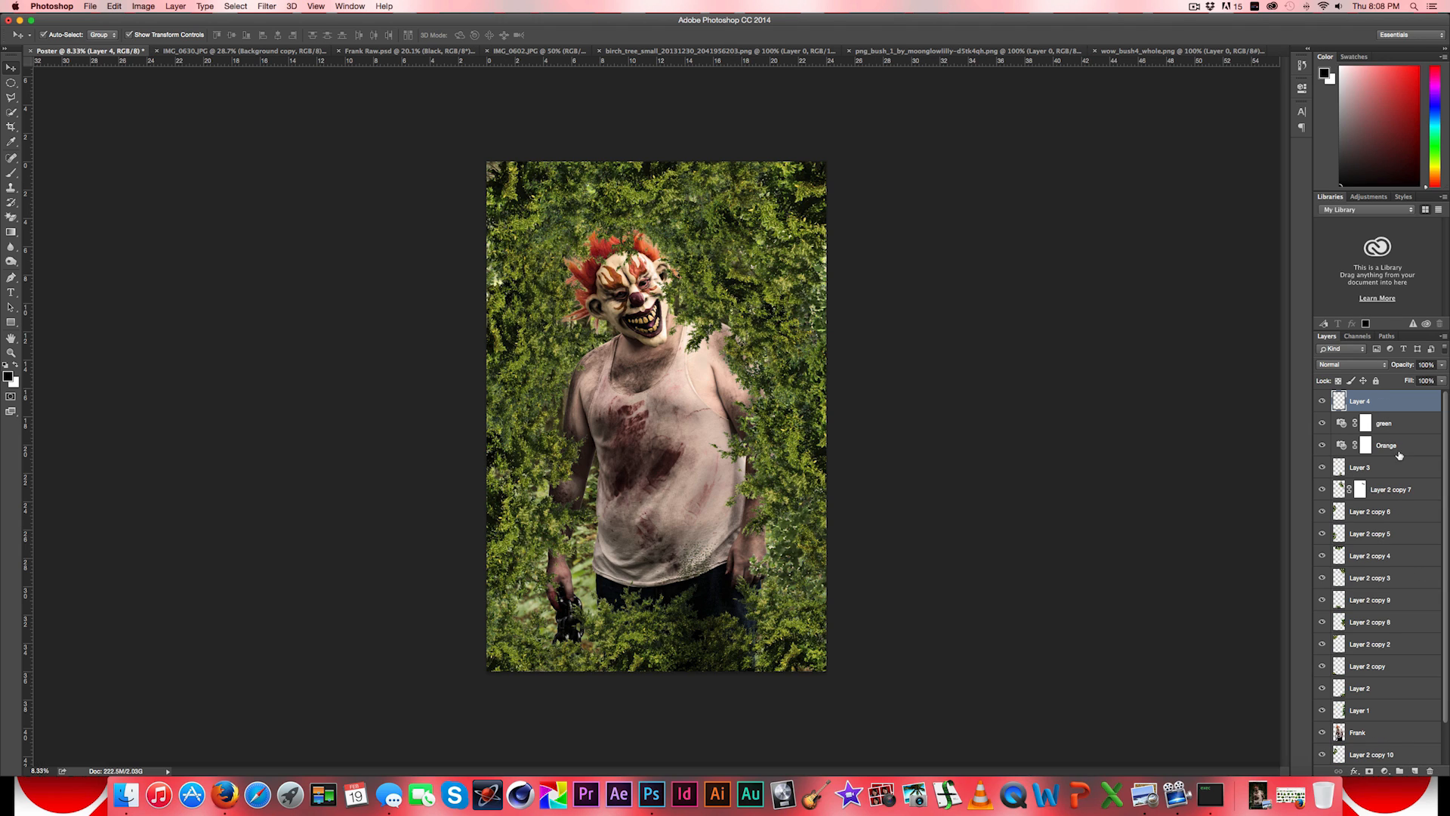
pyautogui.doubleClick(1361, 401)
pyautogui.press('shift')
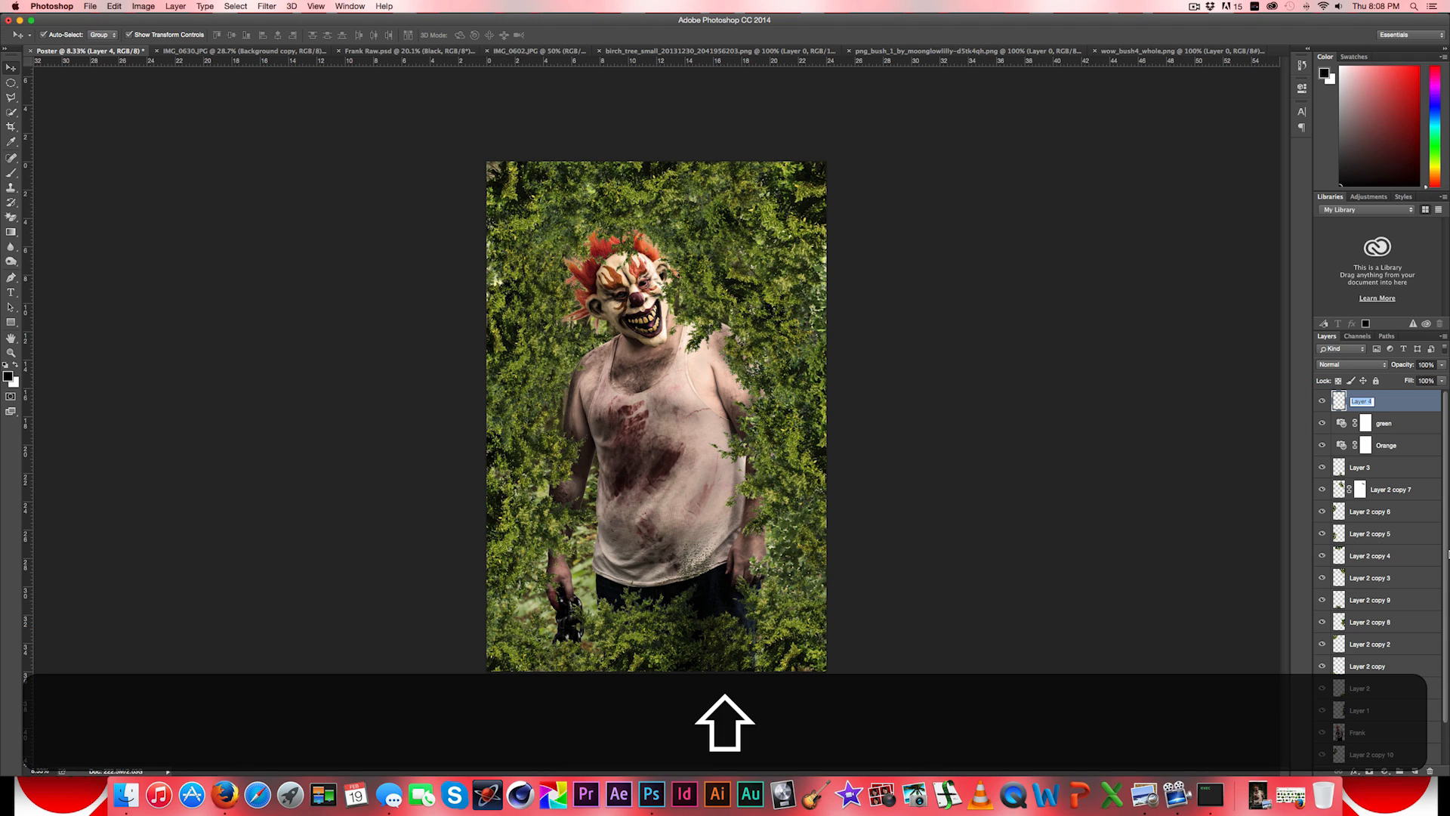
pyautogui.write('B')
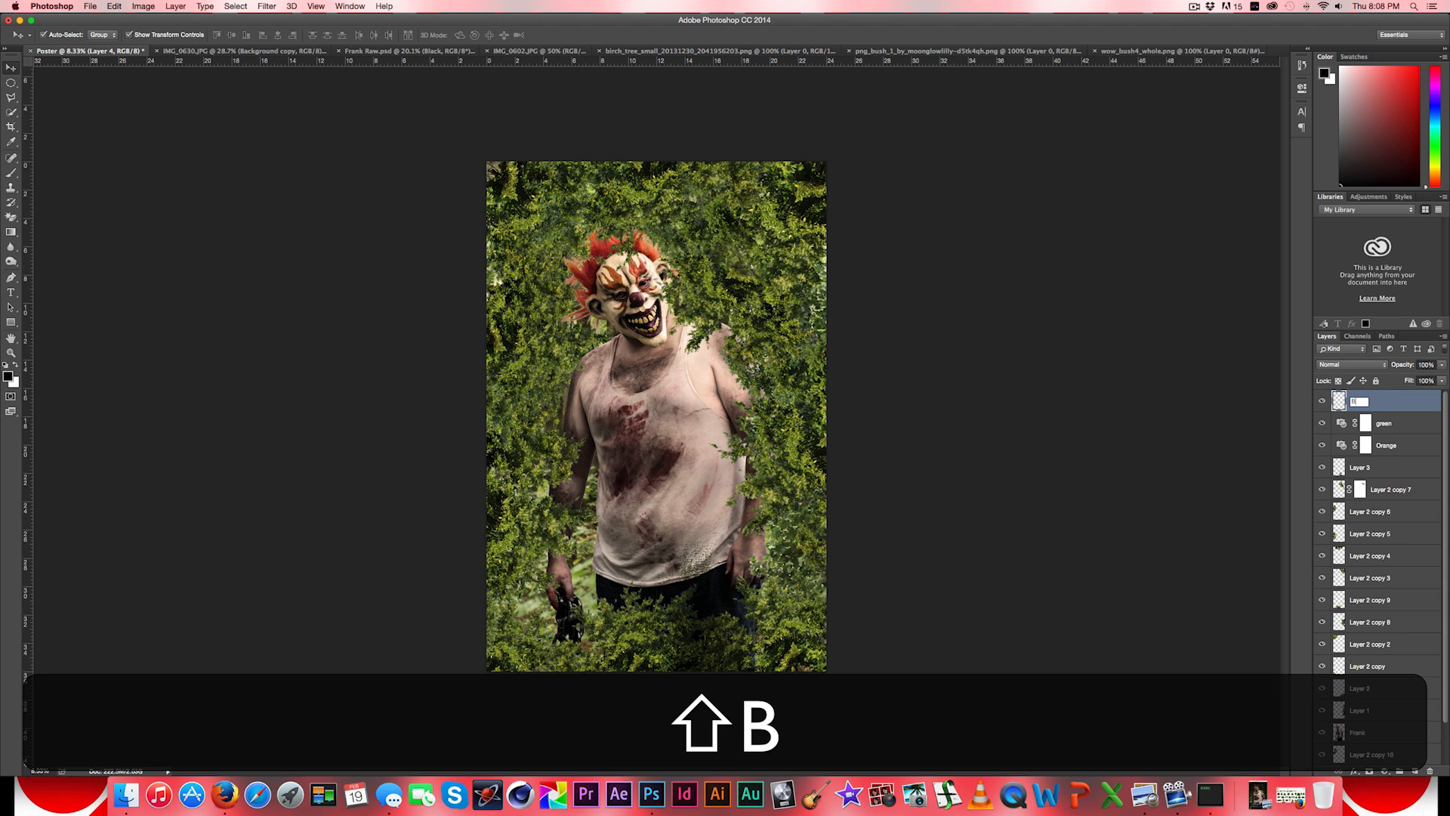
pyautogui.write('lack mask')
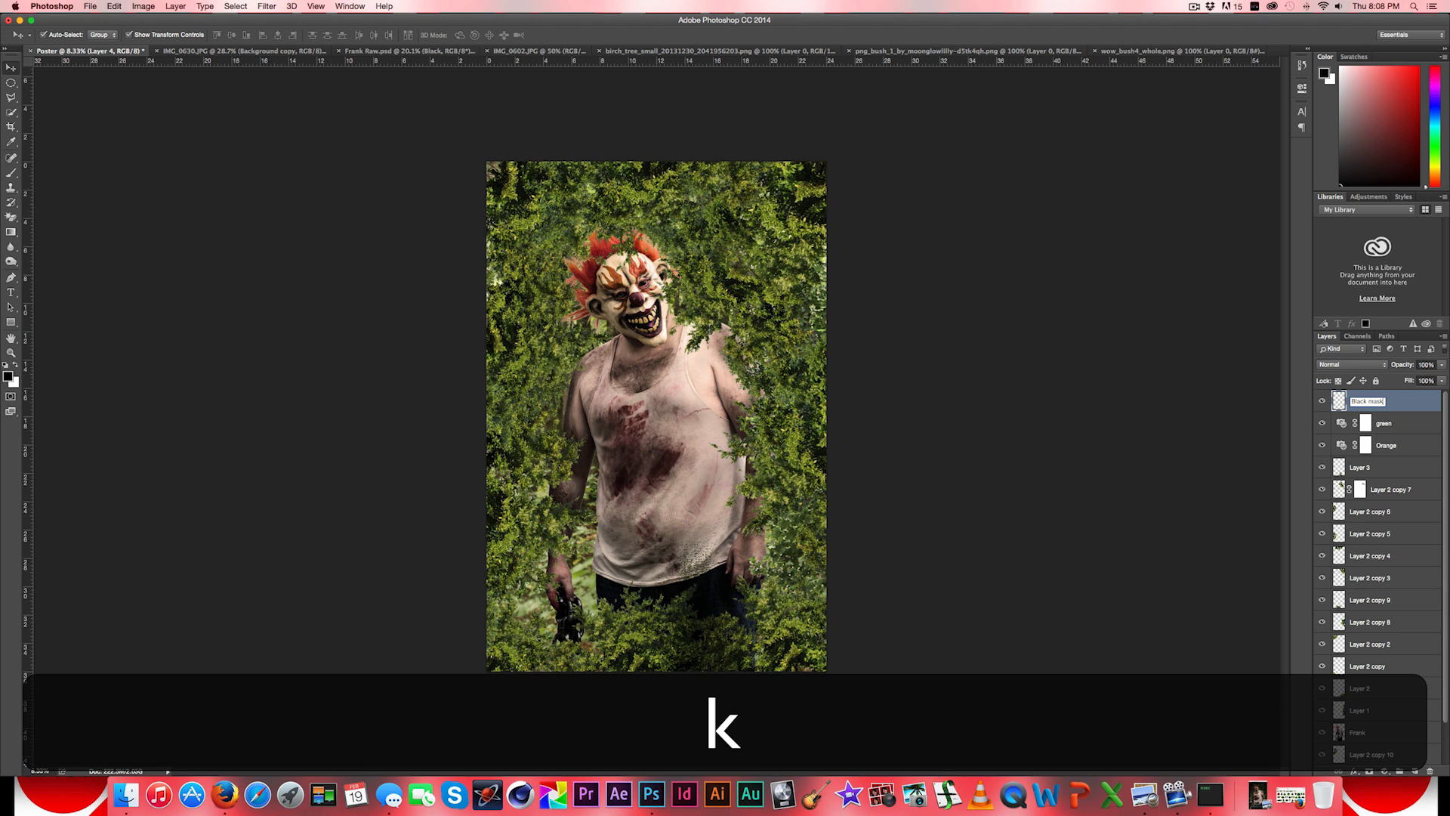
pyautogui.press('Return')
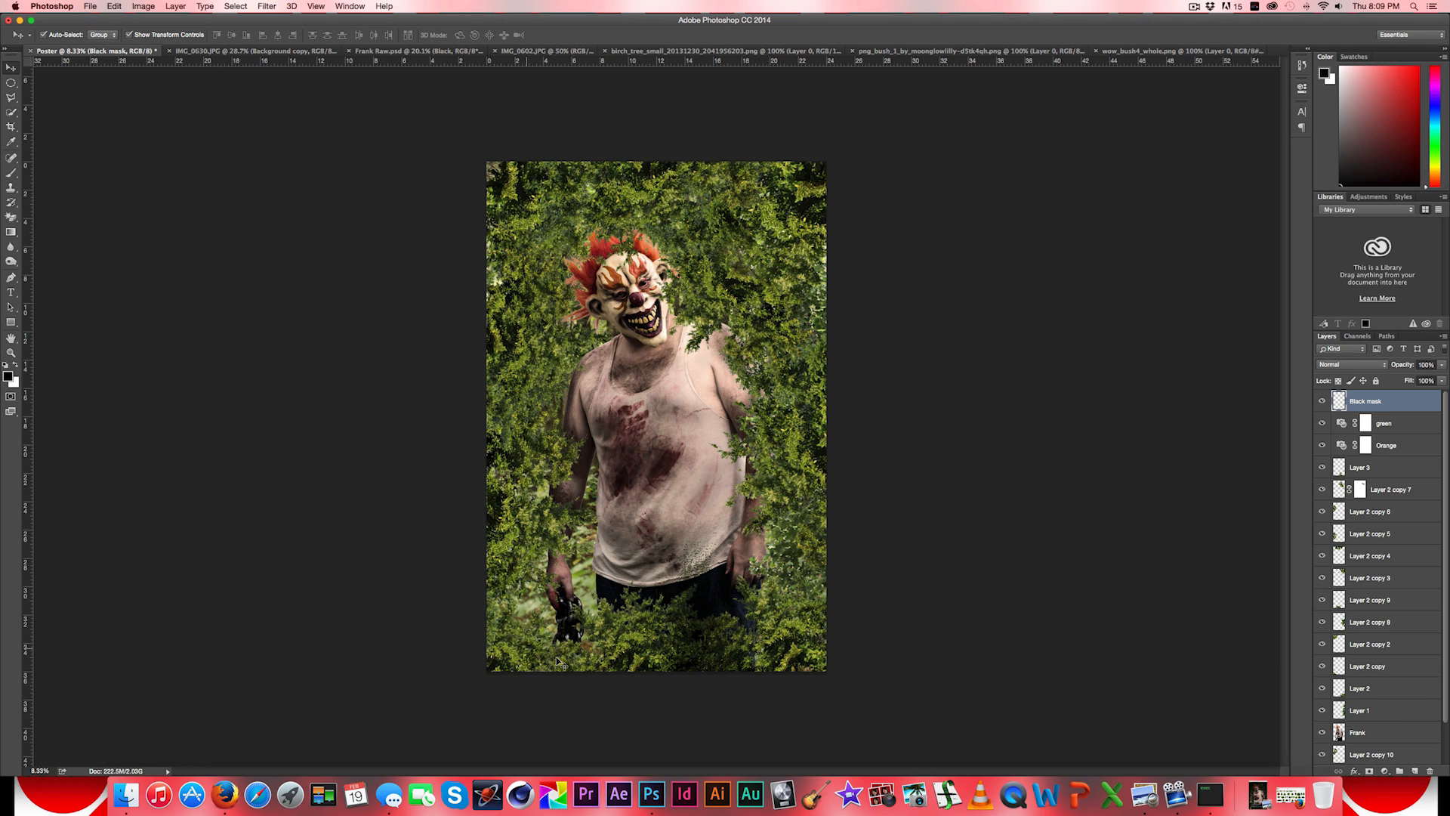
# - Set up the Gradient tool with a custom gradient running from transparent to fully opaque black
pyautogui.click(11, 232)
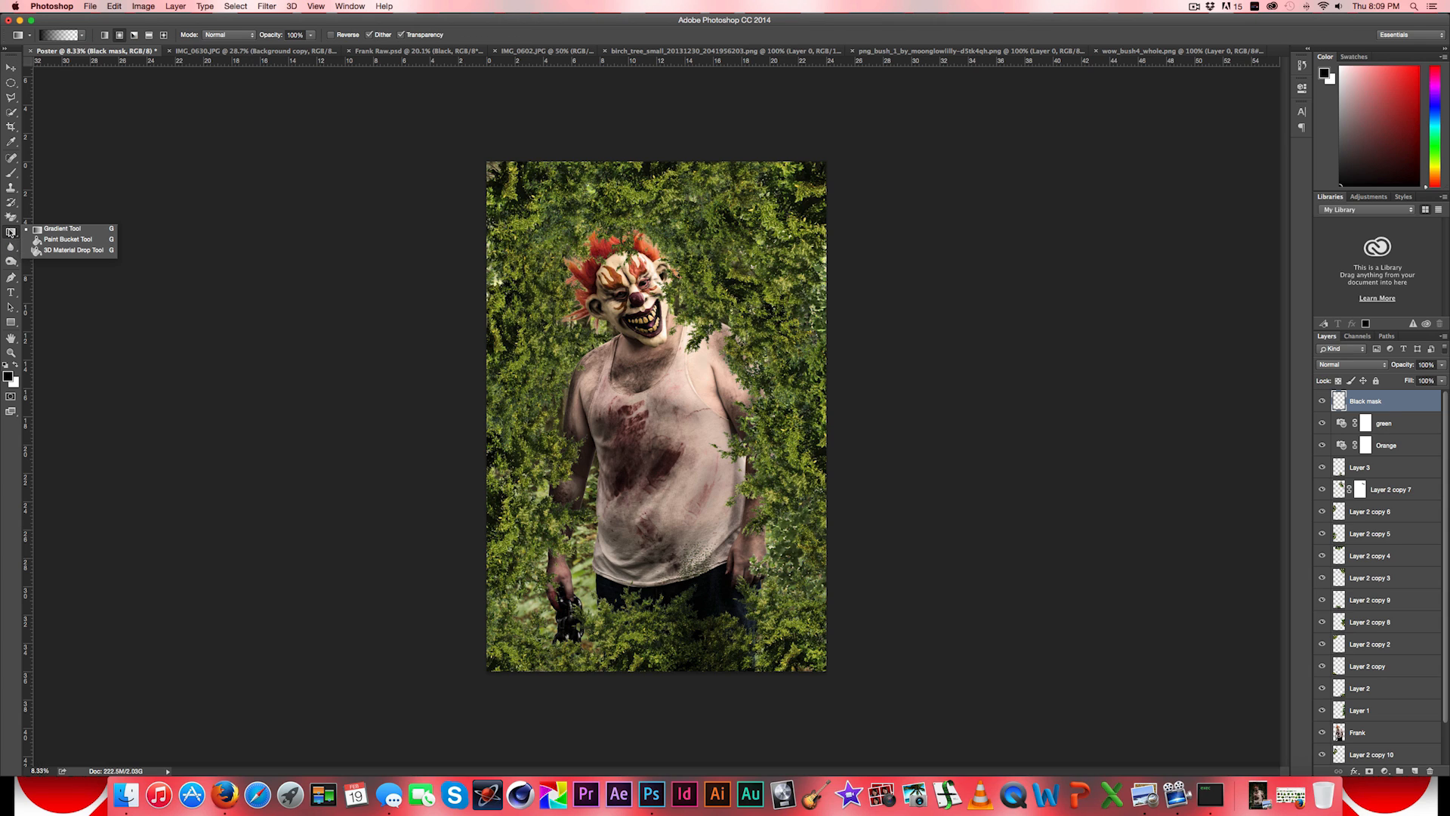
pyautogui.click(61, 229)
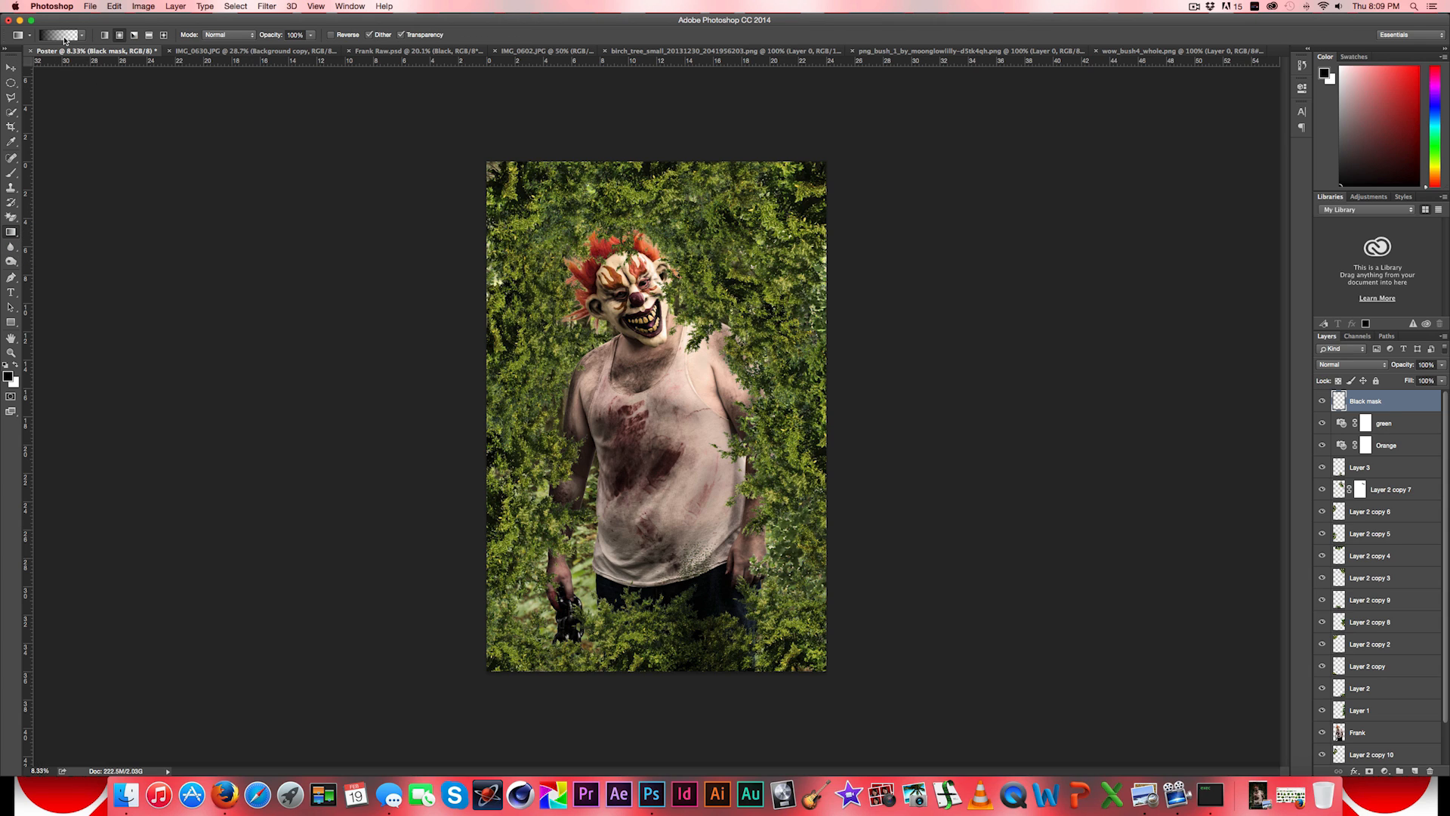
pyautogui.click(64, 38)
pyautogui.moveTo(615, 432); pyautogui.dragTo(655, 436)
pyautogui.click(743, 433)
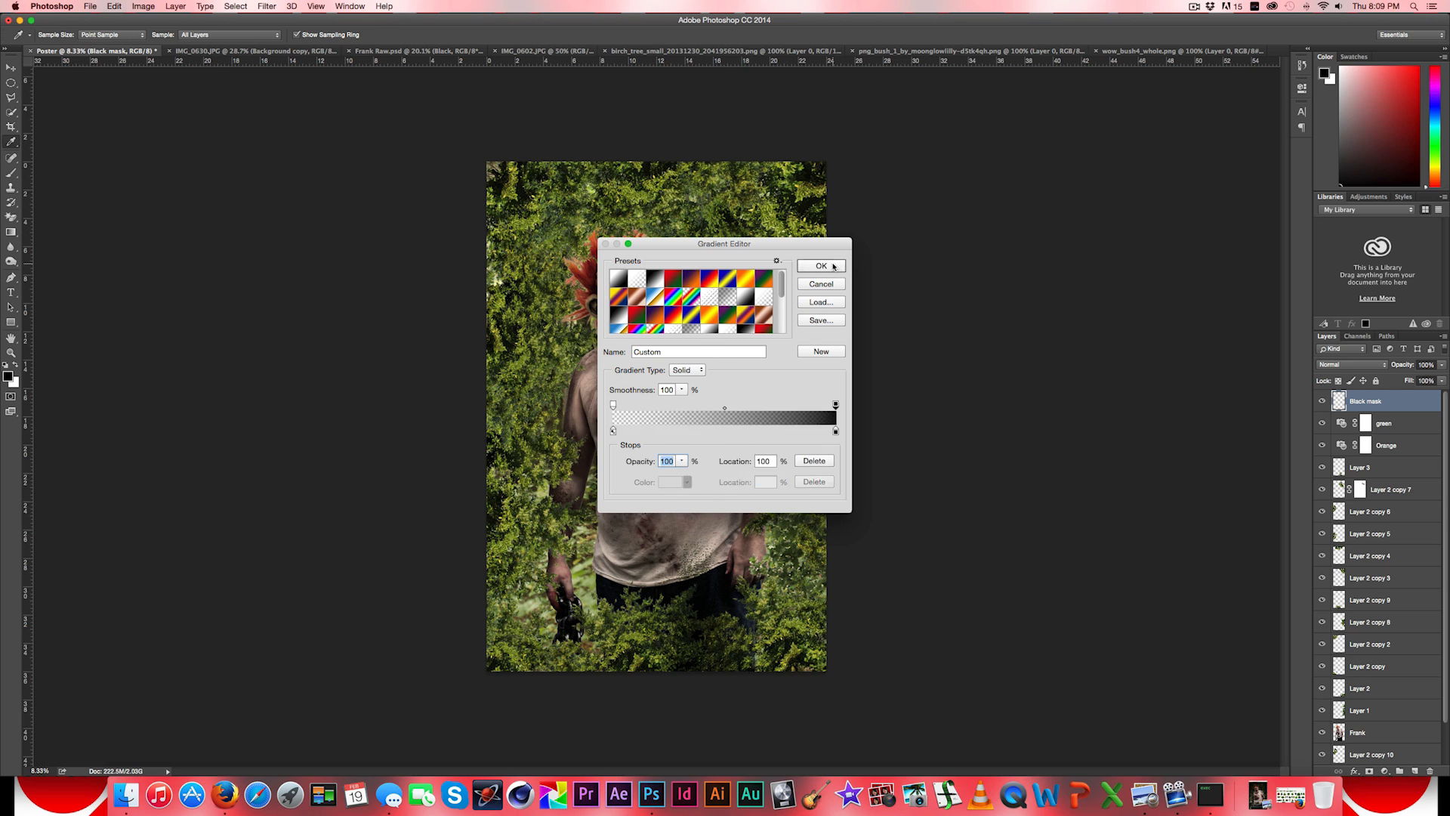
pyautogui.click(821, 266)
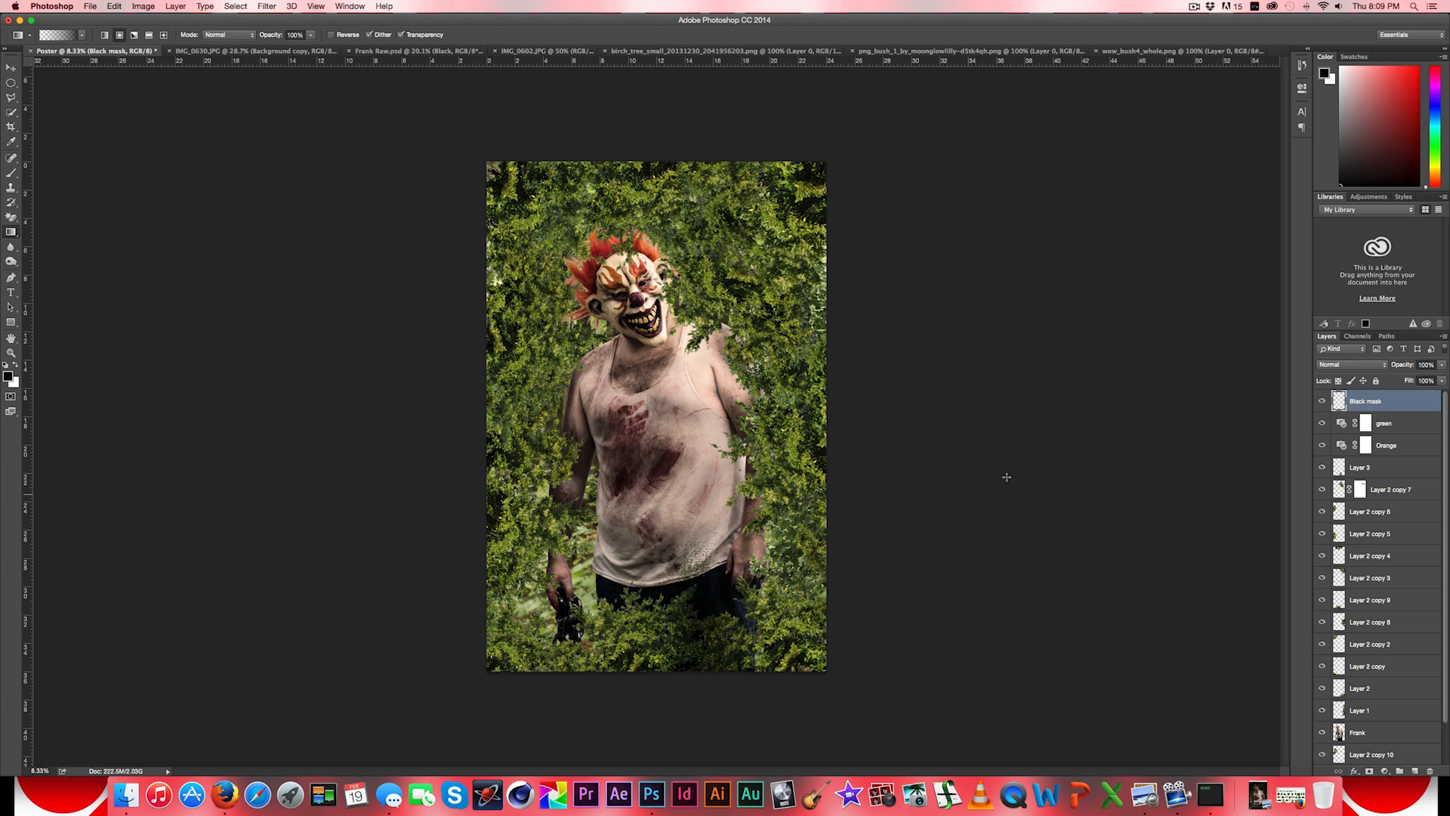
# - Place centre guides on the poster and draw a radial gradient on Black mask from their crossing to just past the right edge
pyautogui.scroll(-2, 1447, 527)
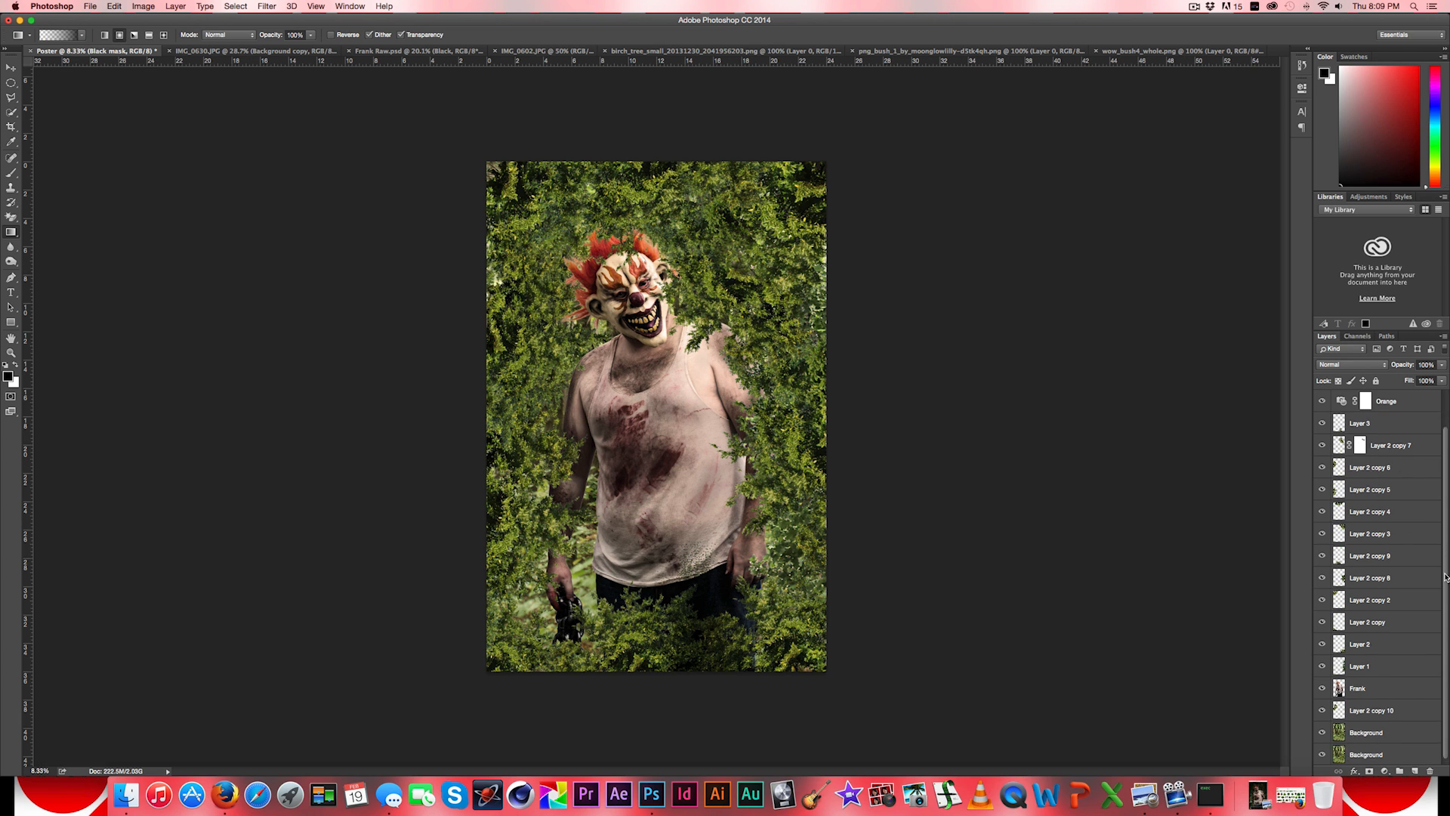
pyautogui.click(1375, 756)
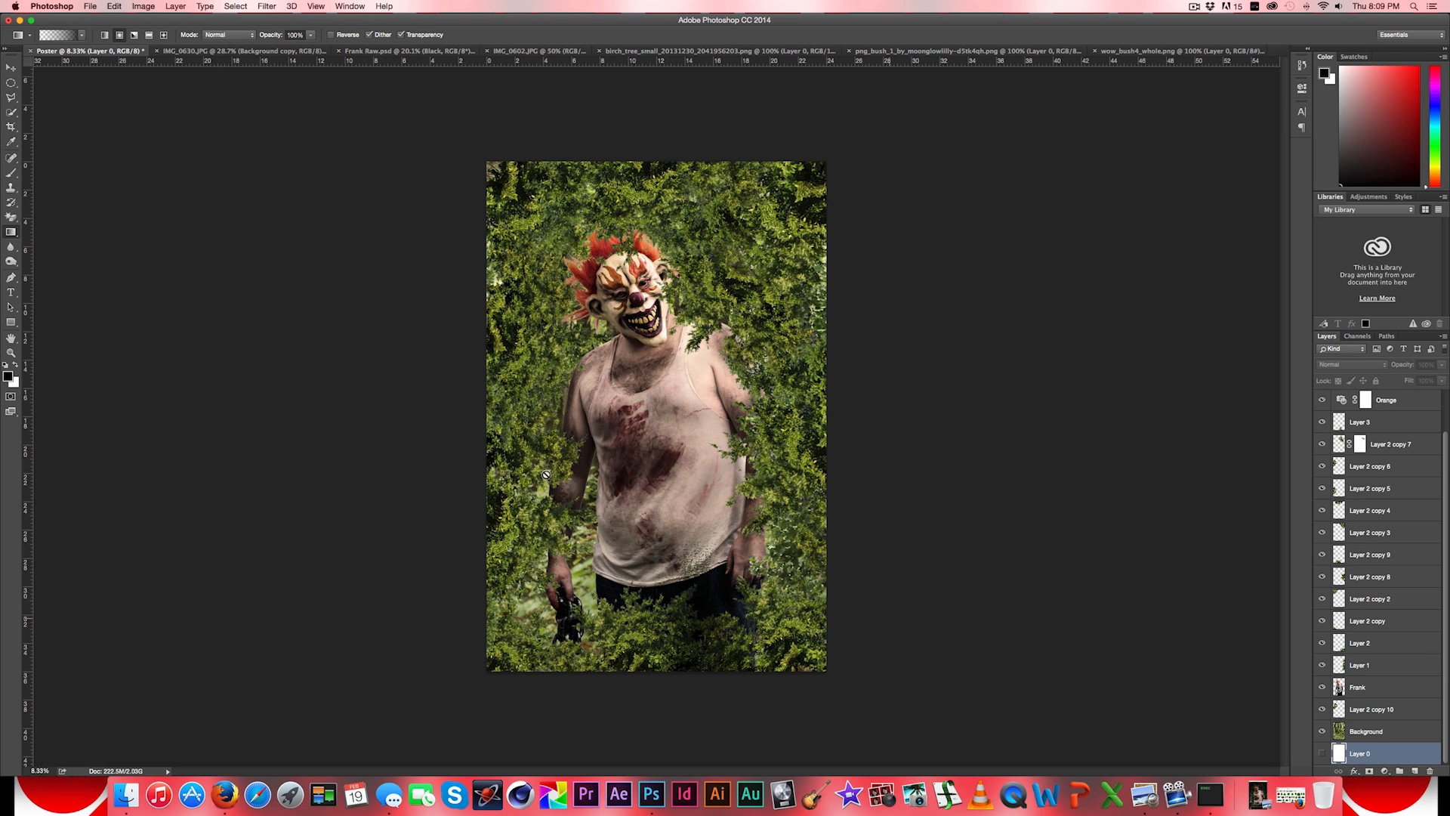
pyautogui.click(11, 68)
pyautogui.moveTo(28, 98); pyautogui.dragTo(428, 194)
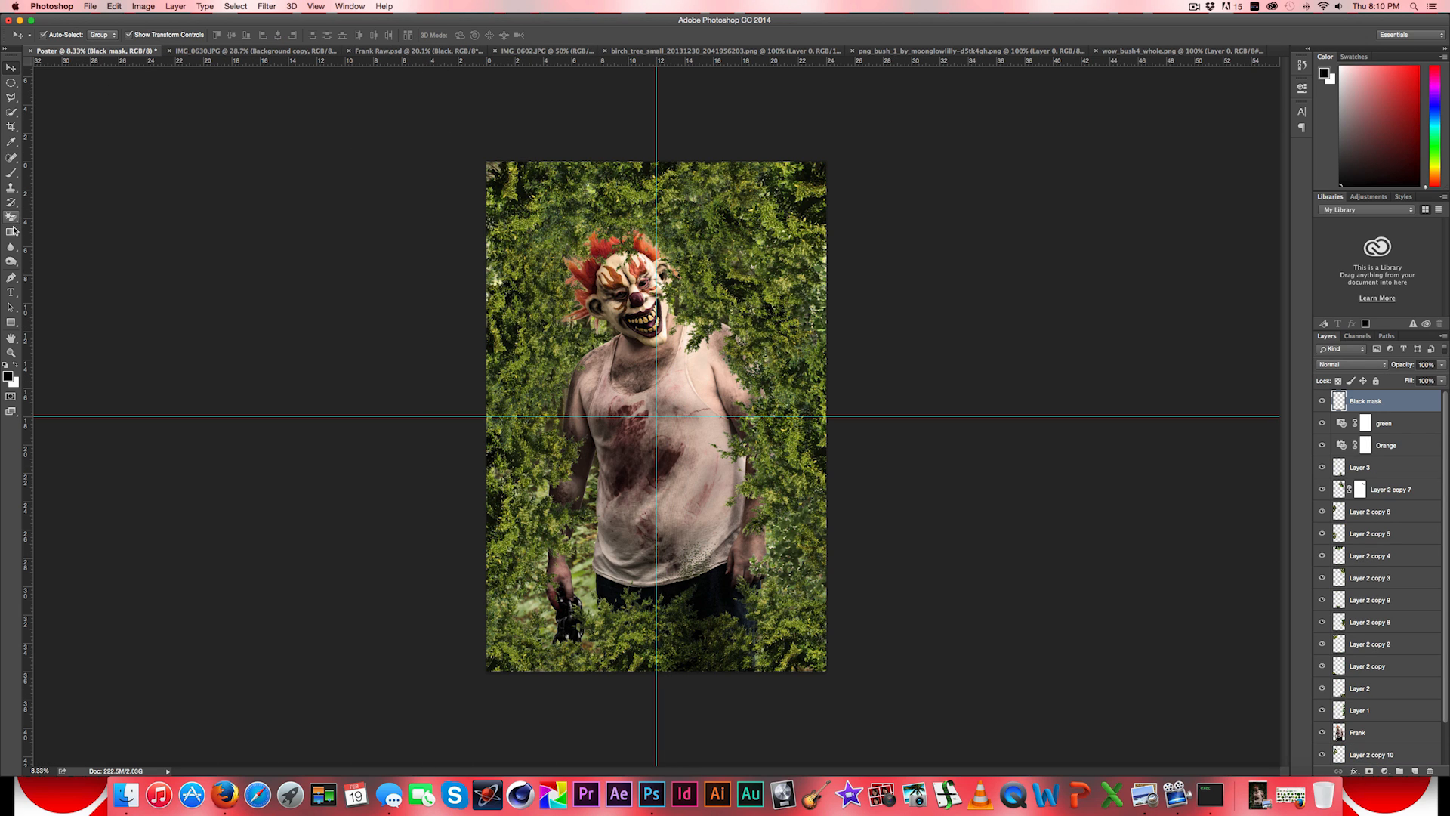
pyautogui.click(14, 233)
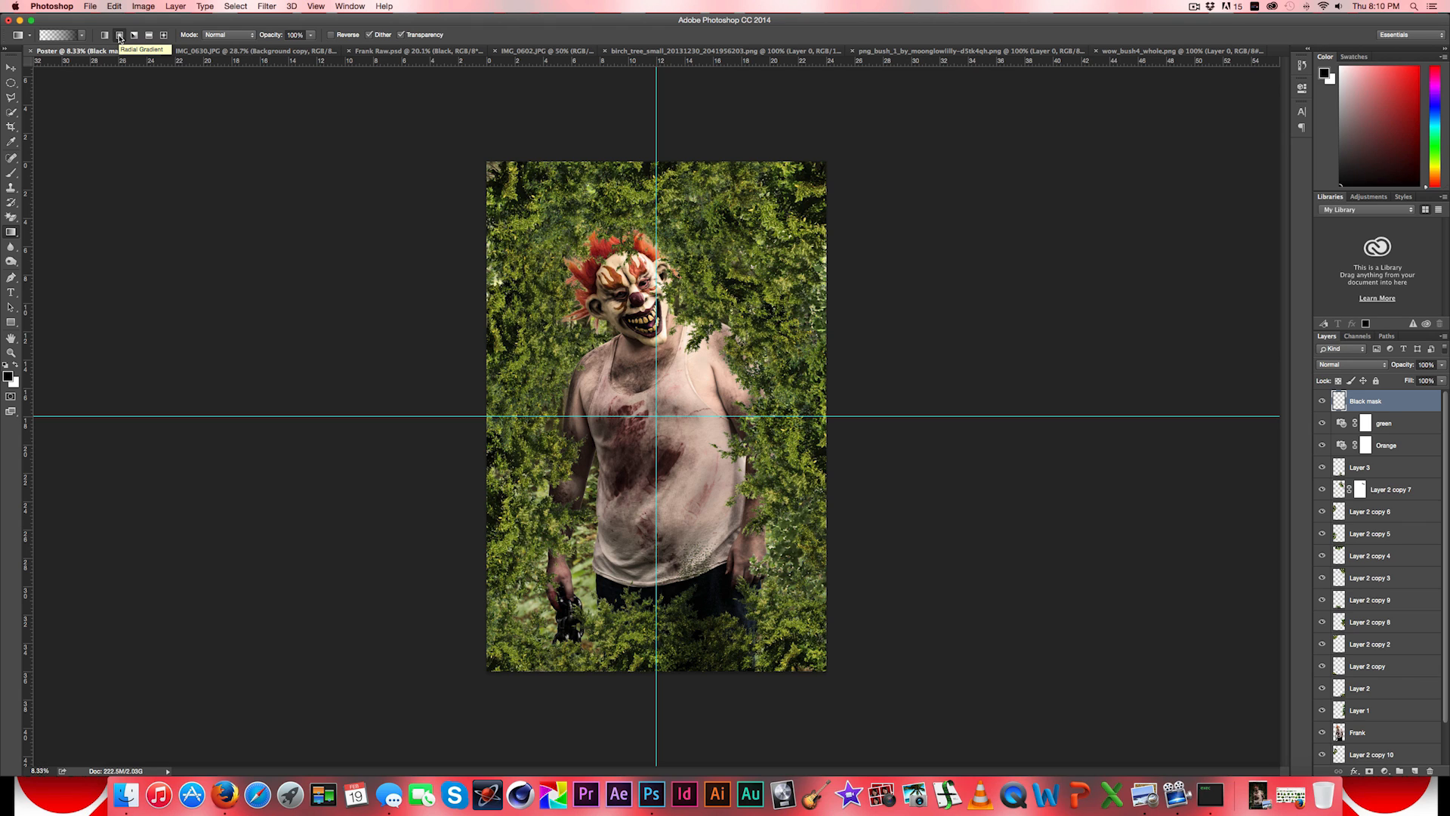
pyautogui.moveTo(655, 415); pyautogui.dragTo(850, 415)
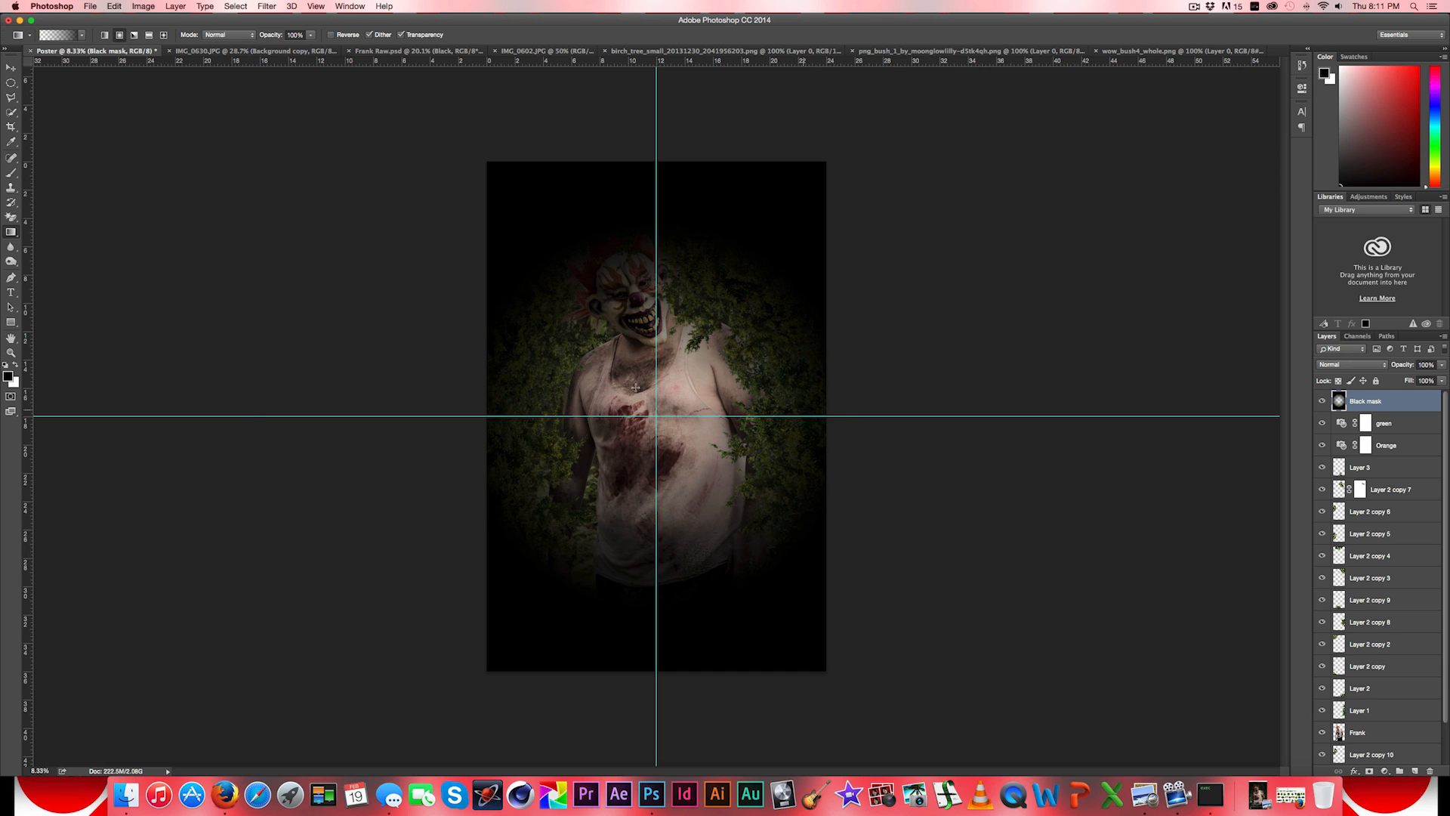
# - Scale the Black mask vignette proportionally to about 154%, keep it centred on the guides, and apply the transform
pyautogui.click(11, 68)
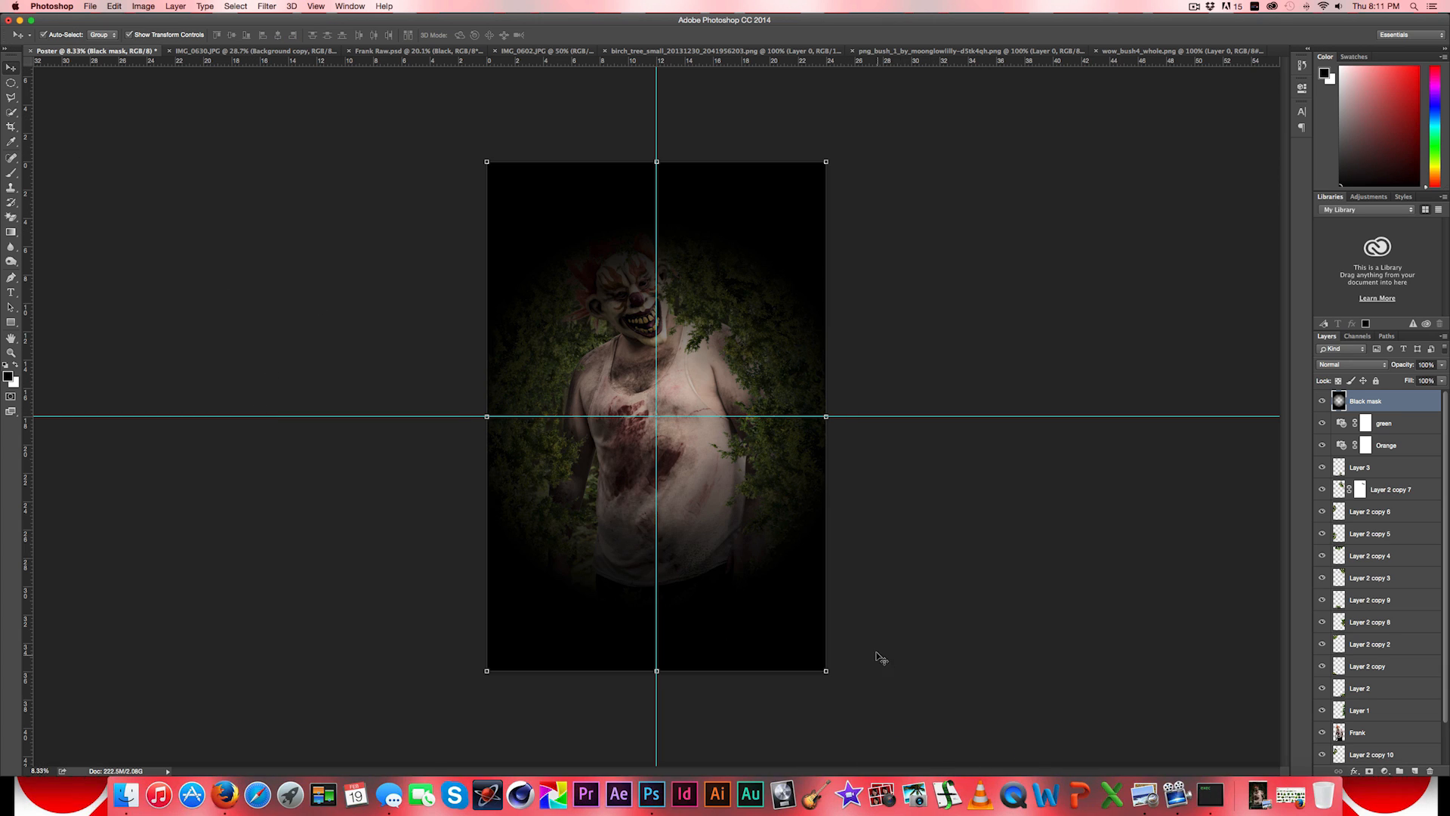
pyautogui.moveTo(826, 671); pyautogui.dragTo(1033, 792)
pyautogui.moveTo(897, 674); pyautogui.dragTo(839, 591)
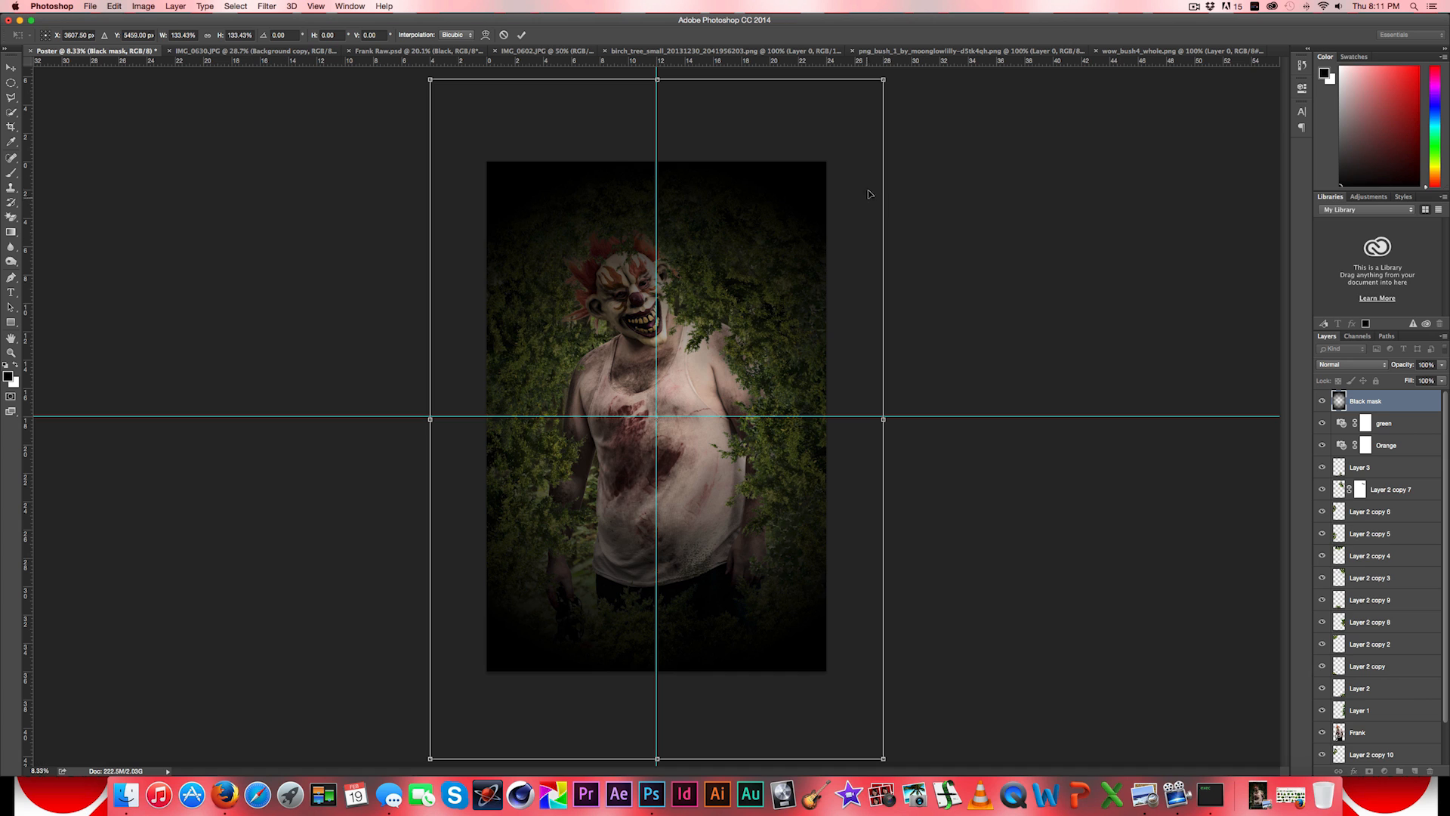
pyautogui.press('alt')
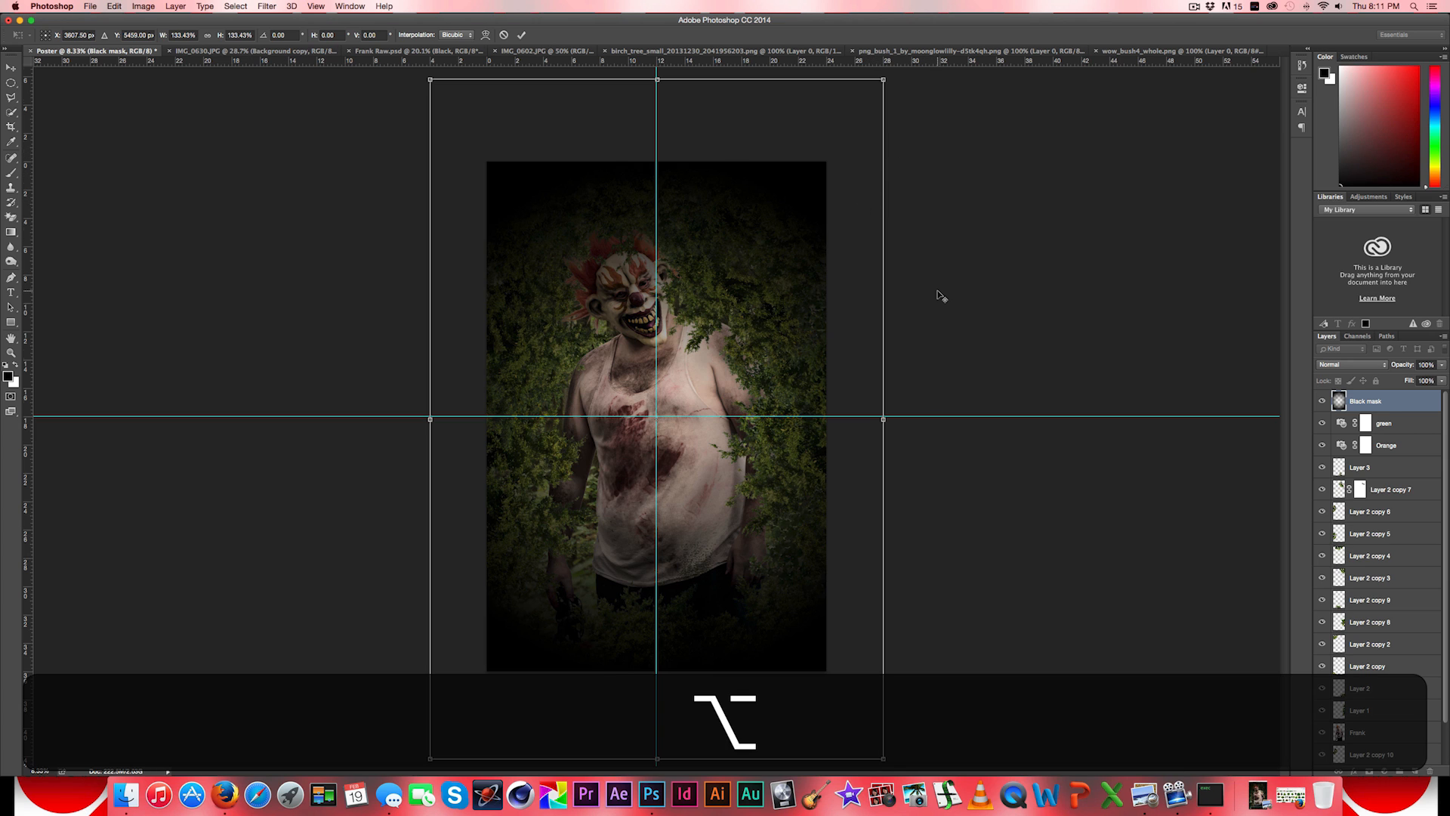
pyautogui.scroll(-3, 940, 296)
pyautogui.press('shift')
pyautogui.moveTo(792, 215); pyautogui.dragTo(762, 239)
pyautogui.moveTo(805, 638); pyautogui.dragTo(786, 606)
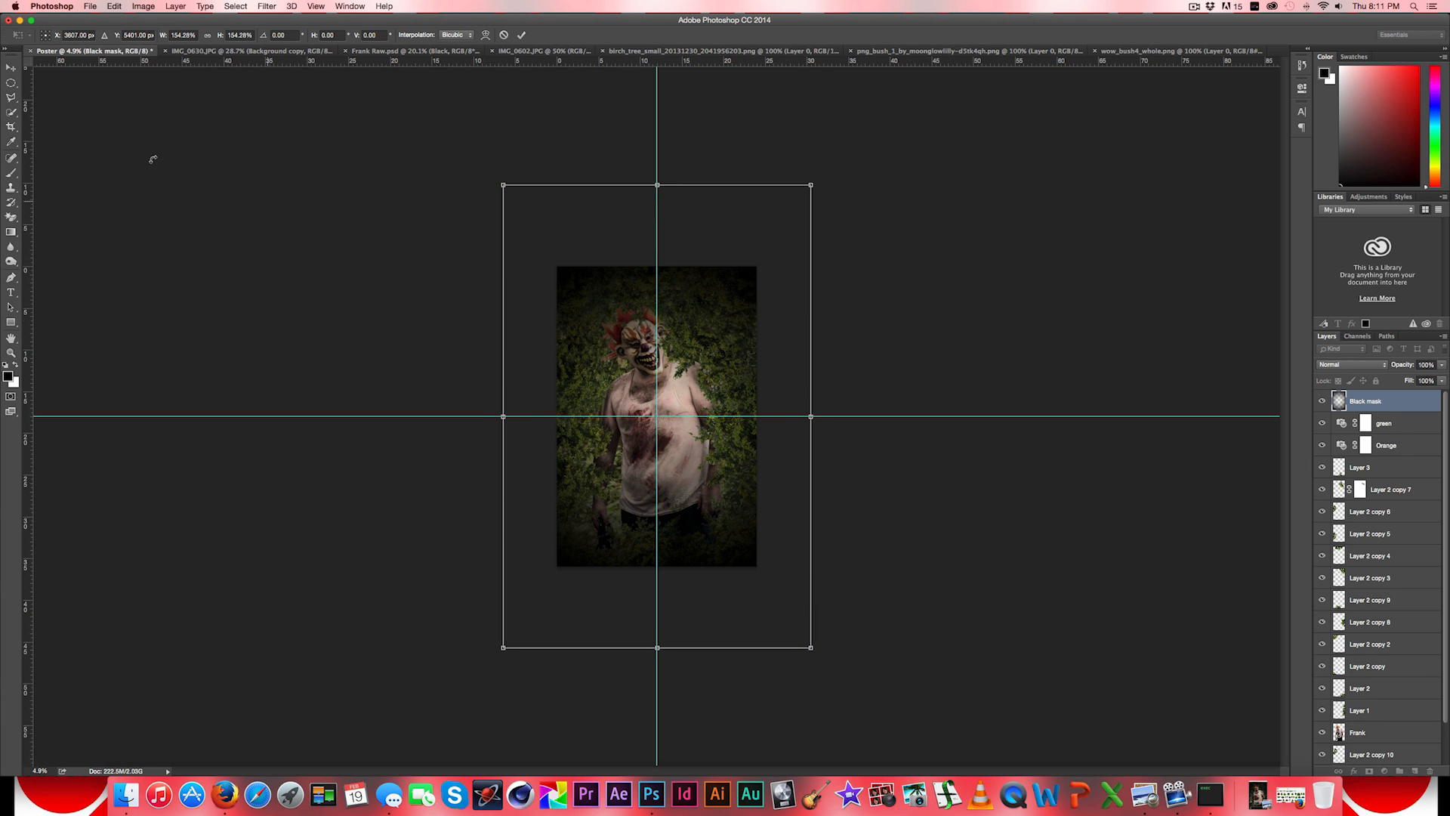
pyautogui.click(18, 70)
pyautogui.click(801, 251)
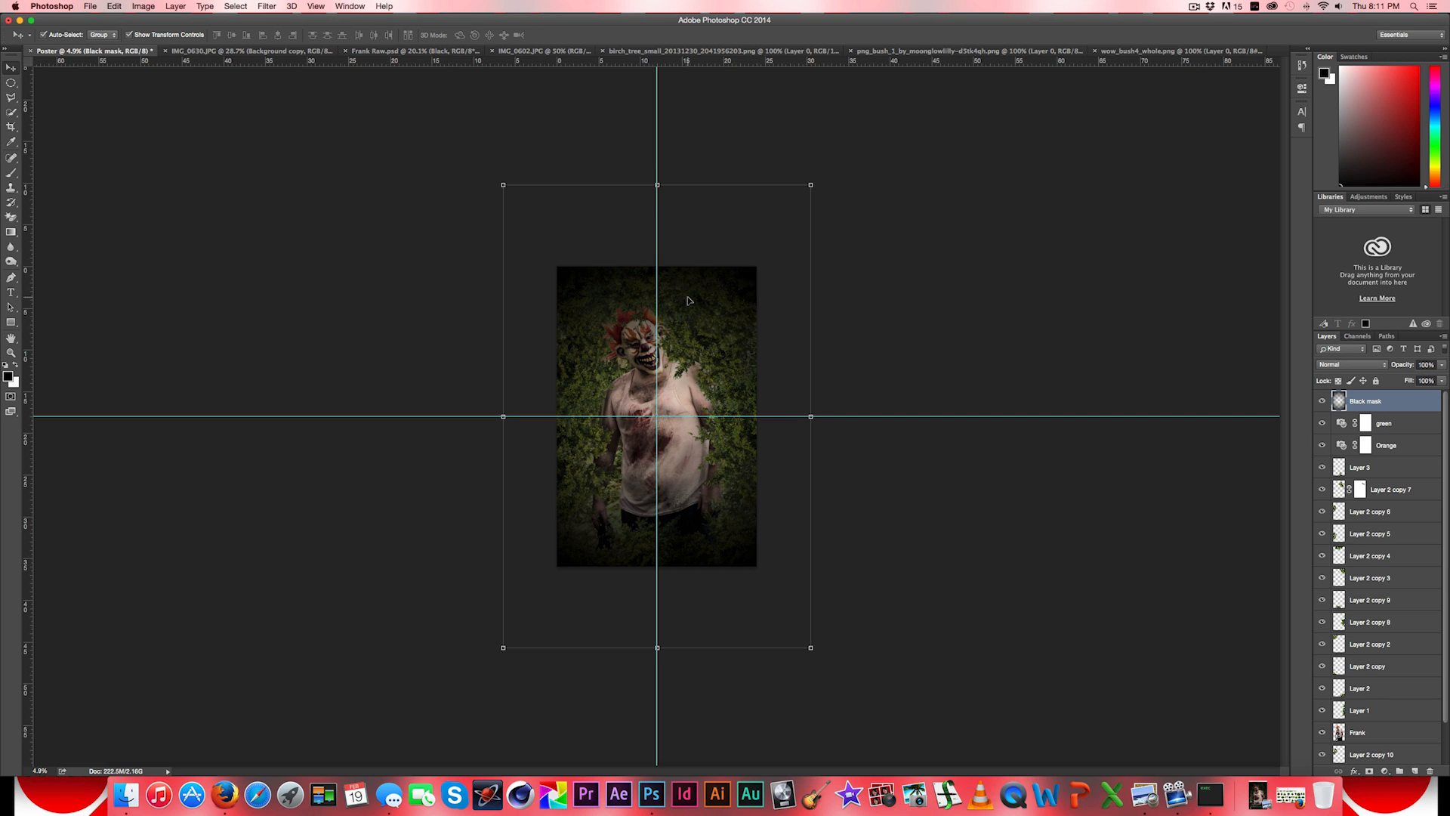
# - Lower the Black mask layer's opacity to about 76% and move both guides off the poster
pyautogui.moveTo(1441, 364); pyautogui.dragTo(1430, 377)
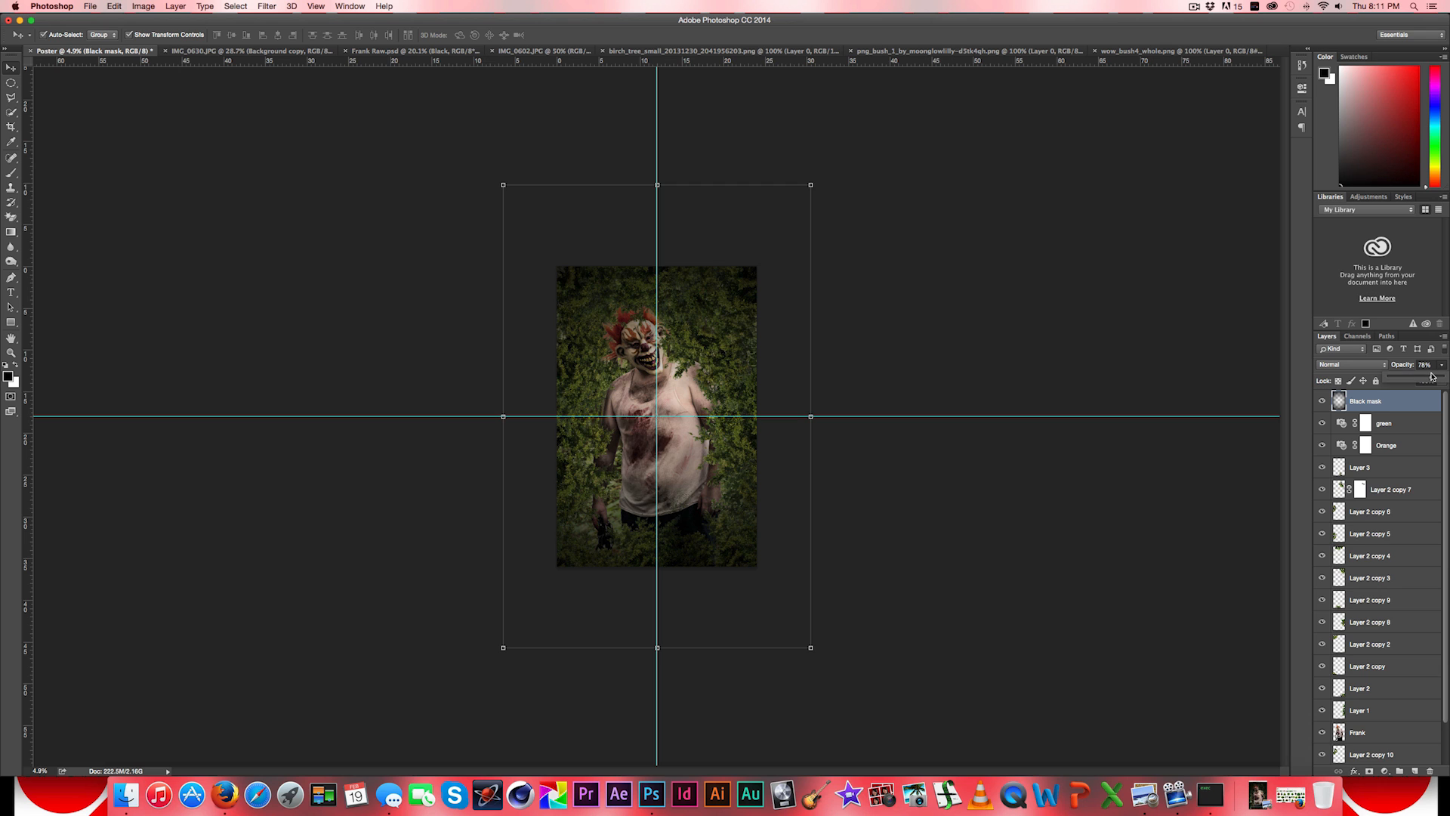
pyautogui.click(1257, 372)
pyautogui.scroll(5, 720, 642)
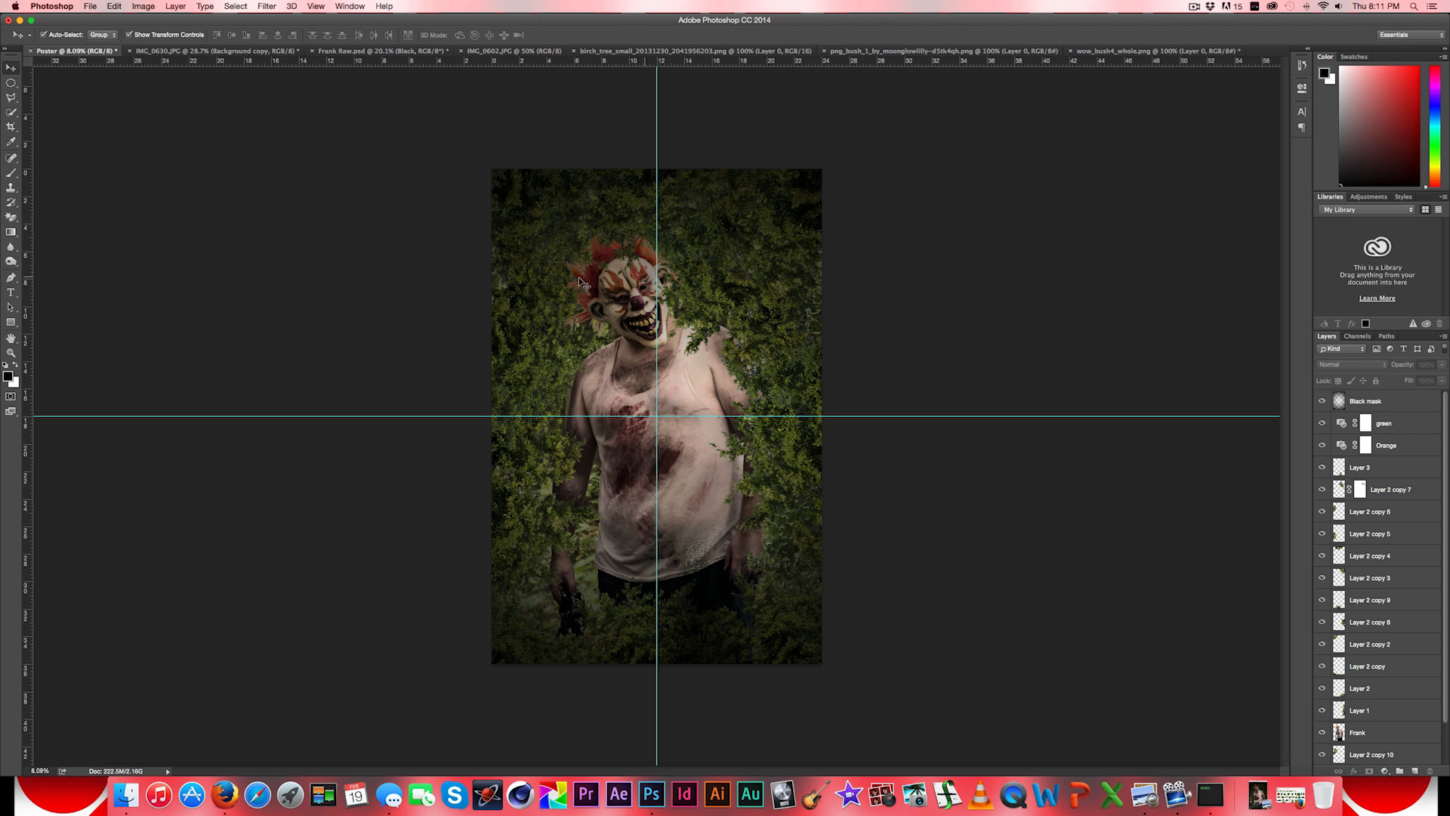
pyautogui.press('super+z')
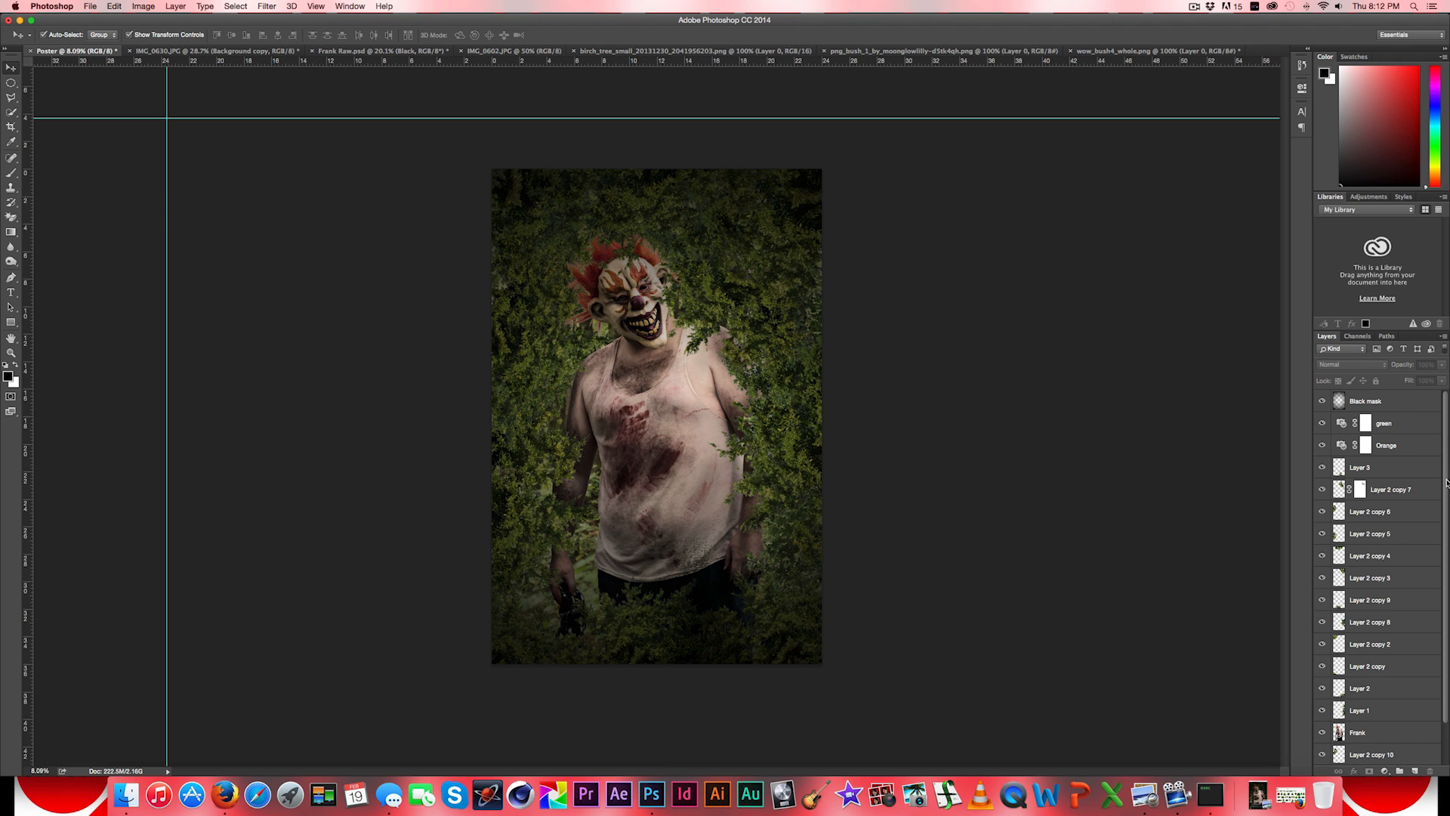
pyautogui.moveTo(1446, 479); pyautogui.dragTo(1446, 582)
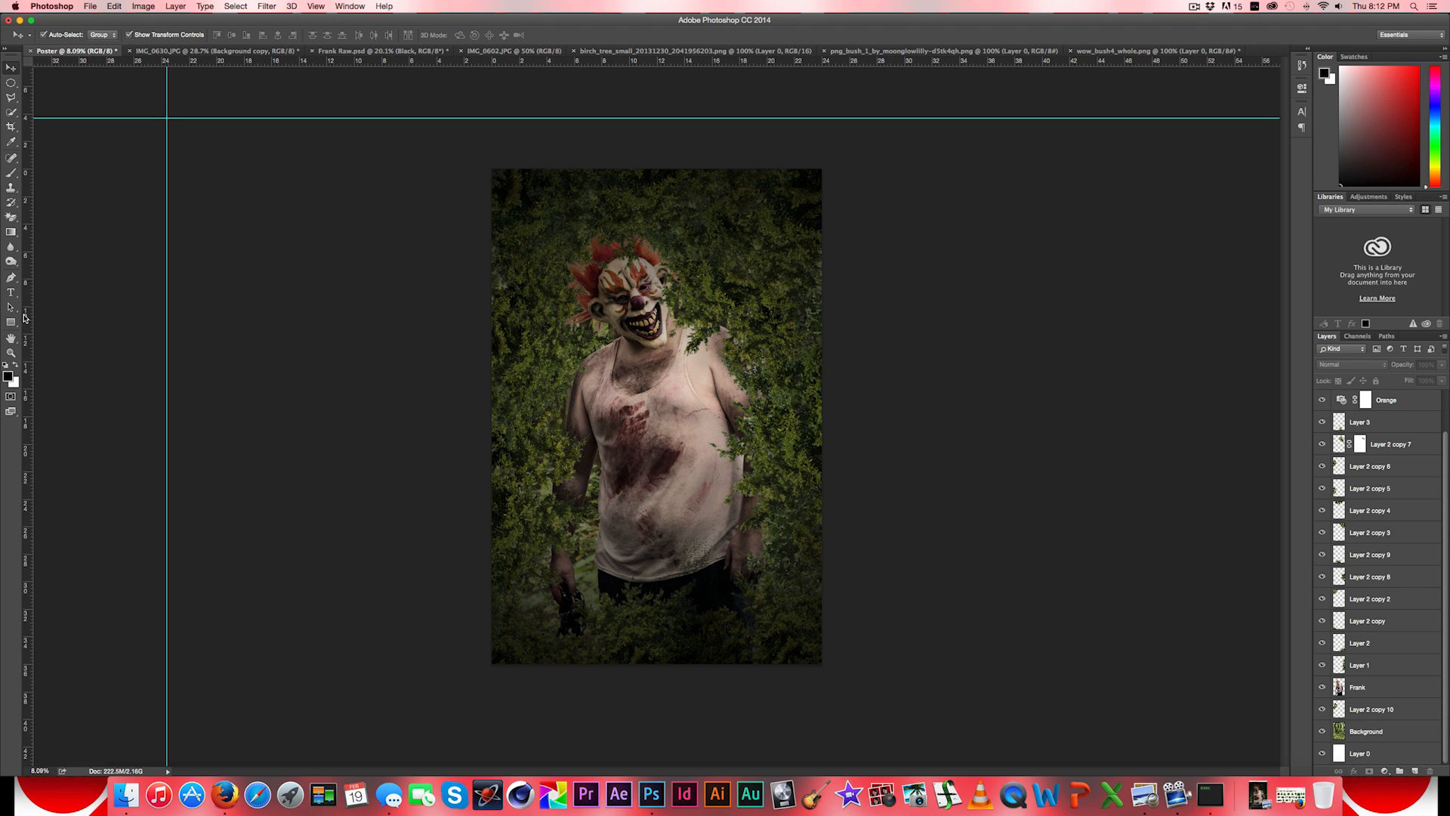
# - Add the title "In the woods" over the man's lower torso in True Lies Regular at 100 pt
pyautogui.click(10, 293)
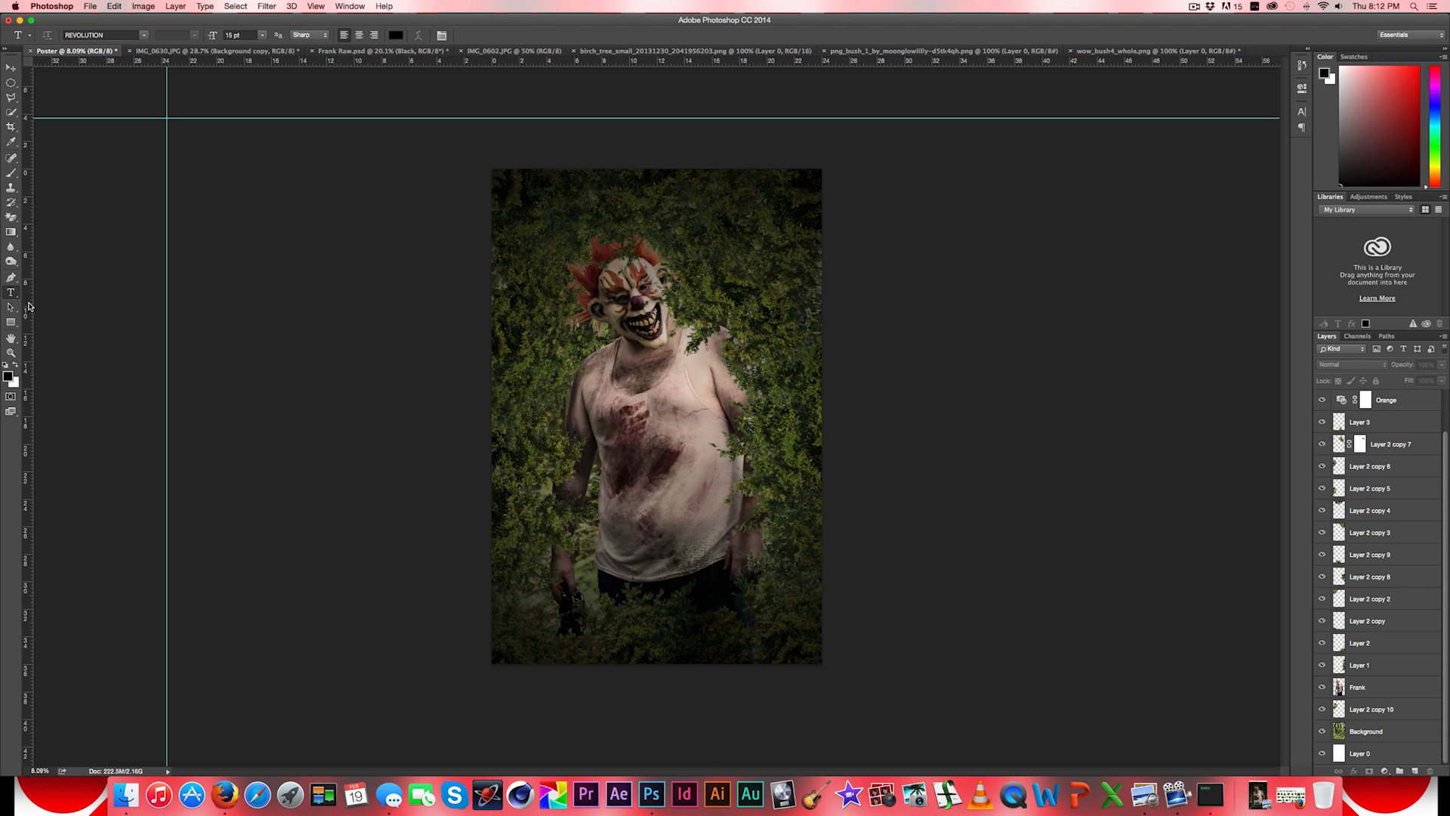
pyautogui.click(576, 509)
pyautogui.click(247, 36)
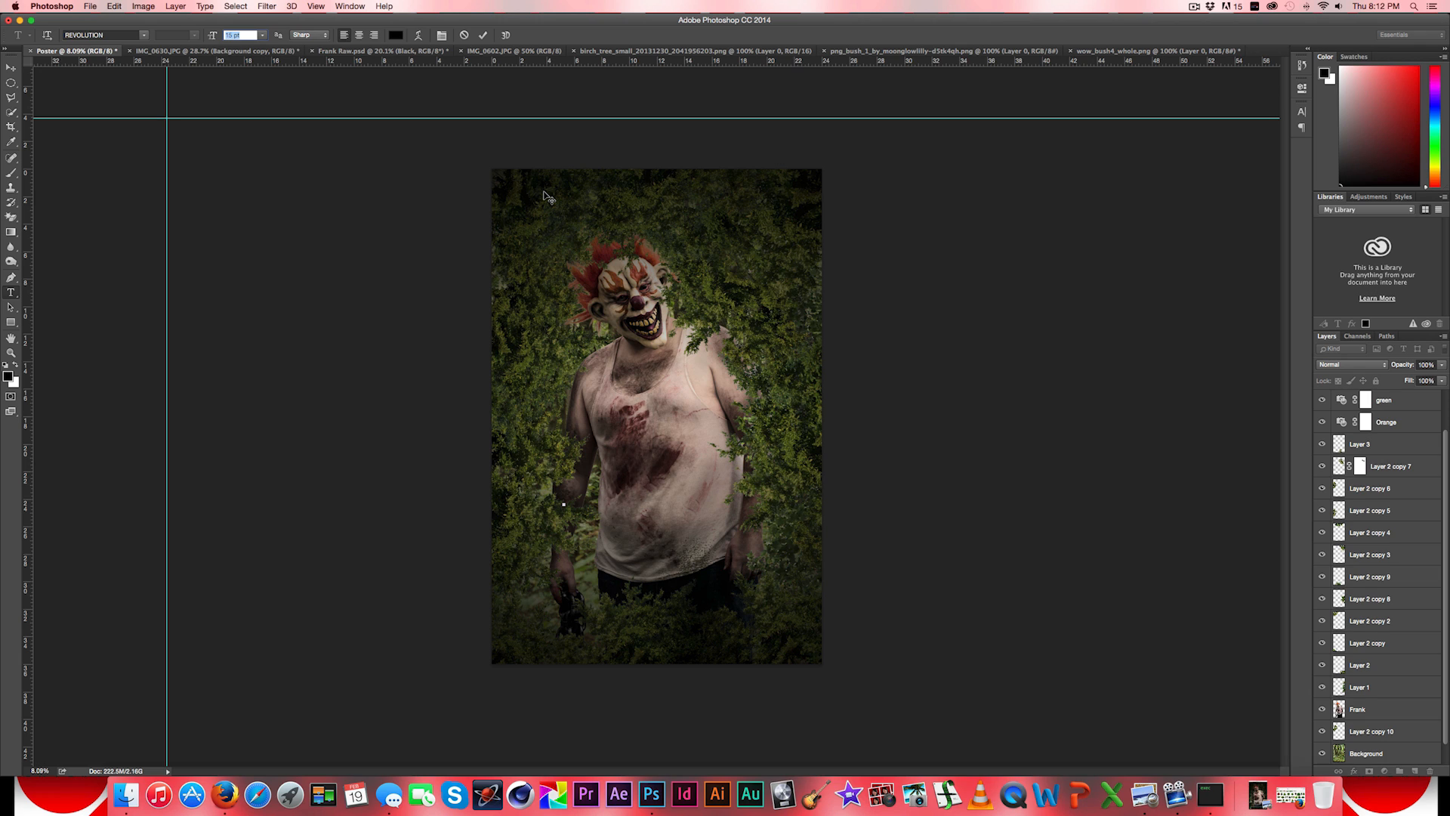
pyautogui.write('100')
pyautogui.press('Return')
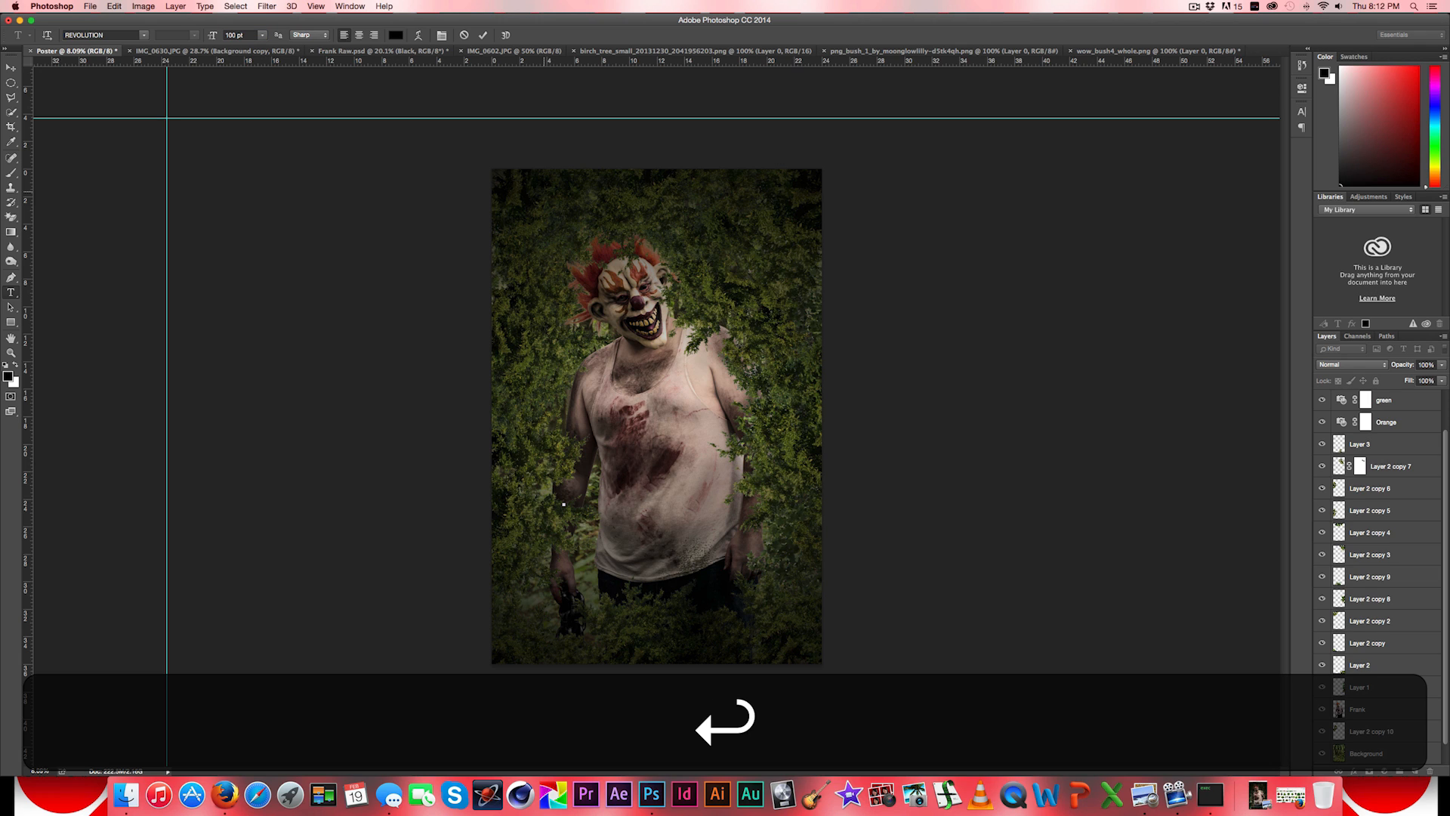
pyautogui.click(144, 36)
pyautogui.scroll(-3, 256, 201)
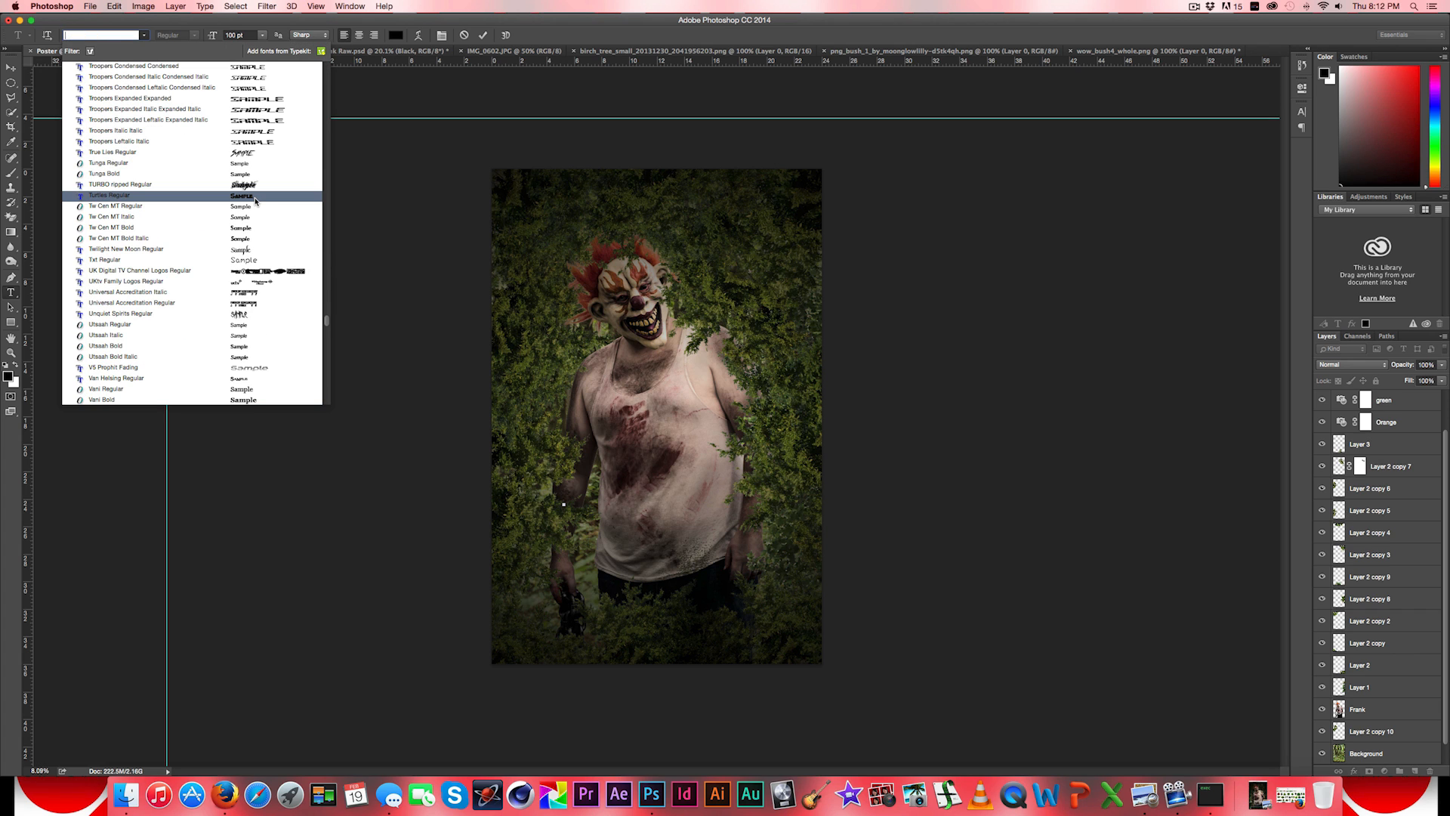
pyautogui.click(260, 153)
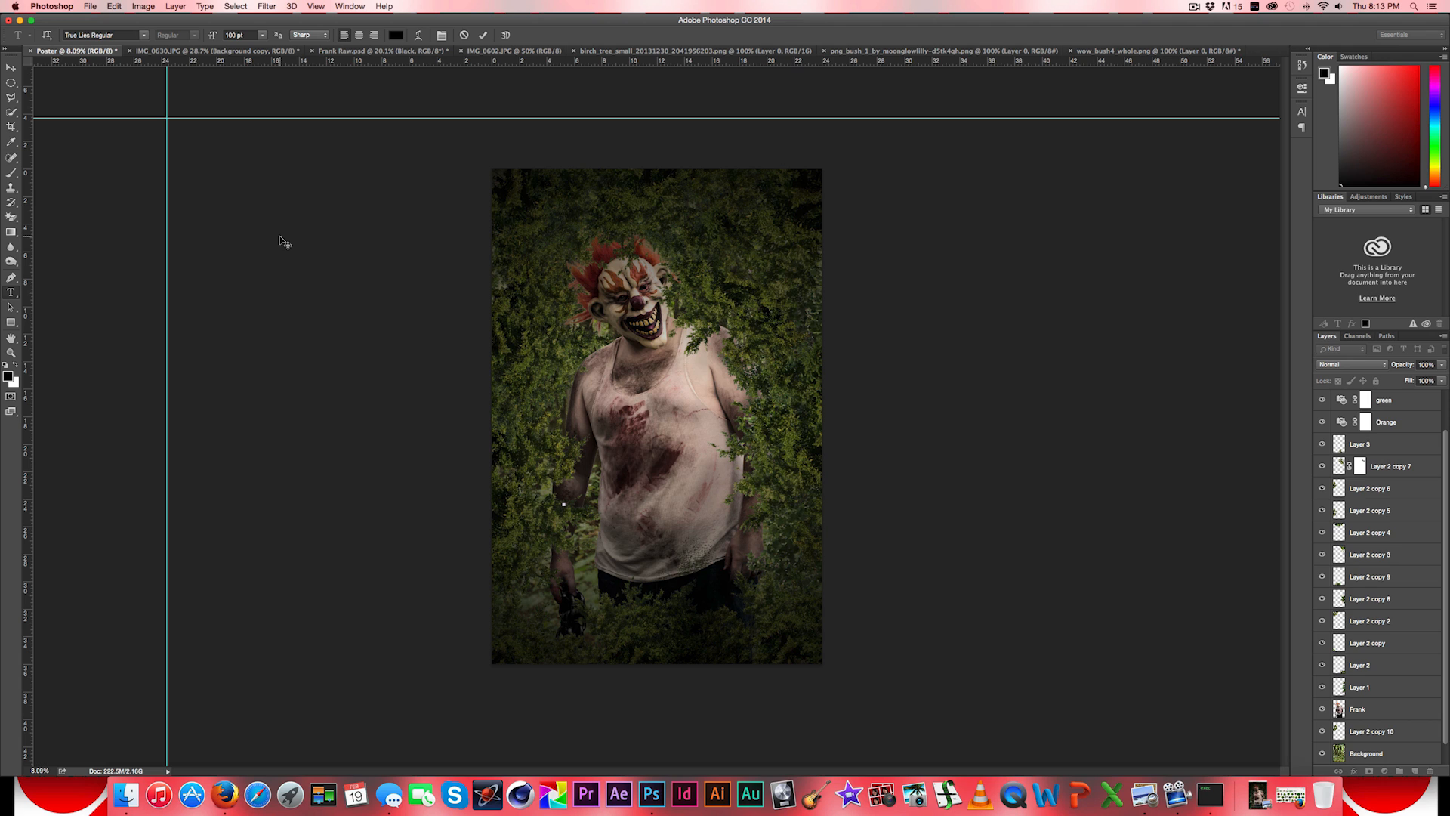
pyautogui.write('IN')
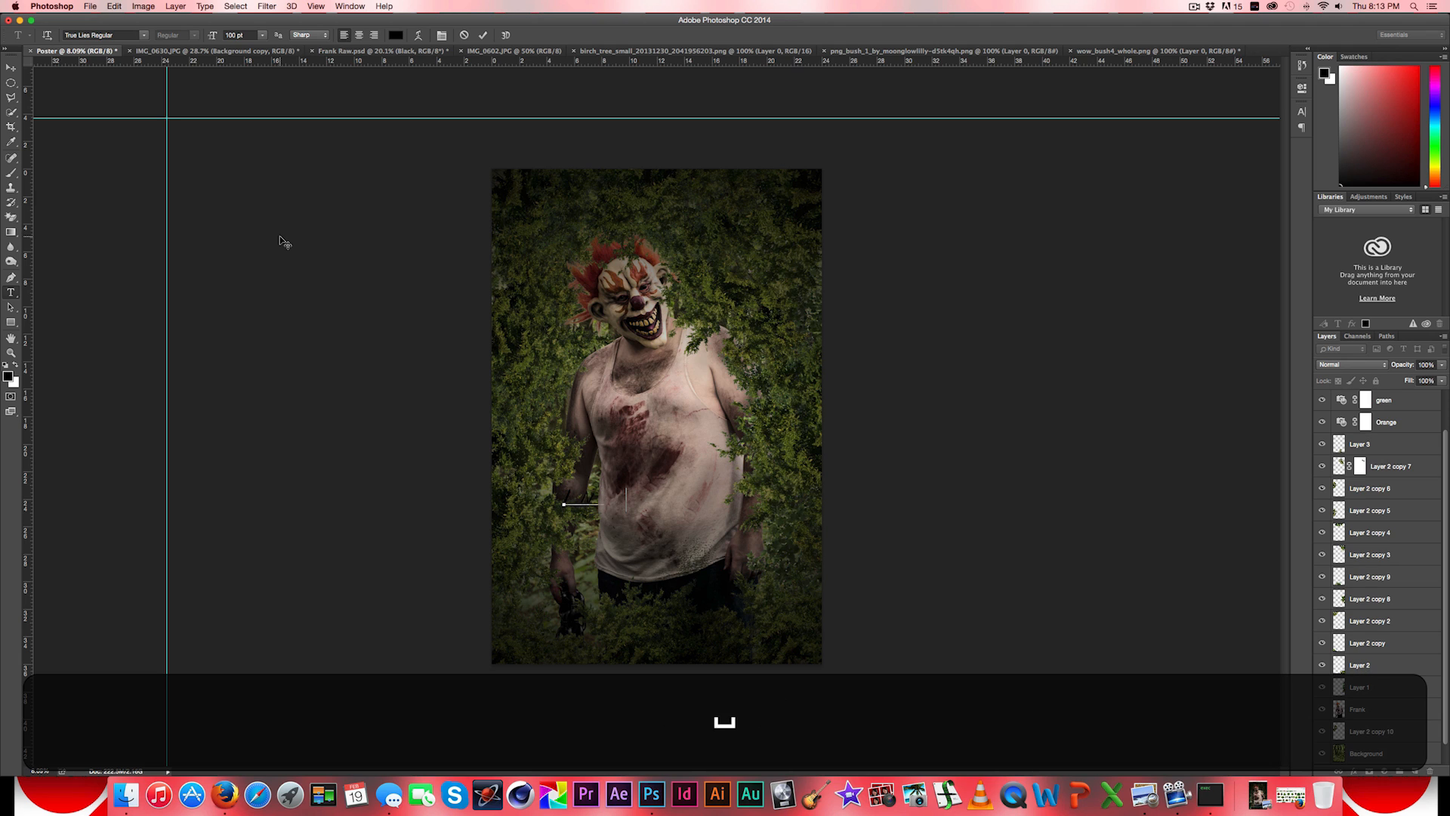
pyautogui.write('n The ')
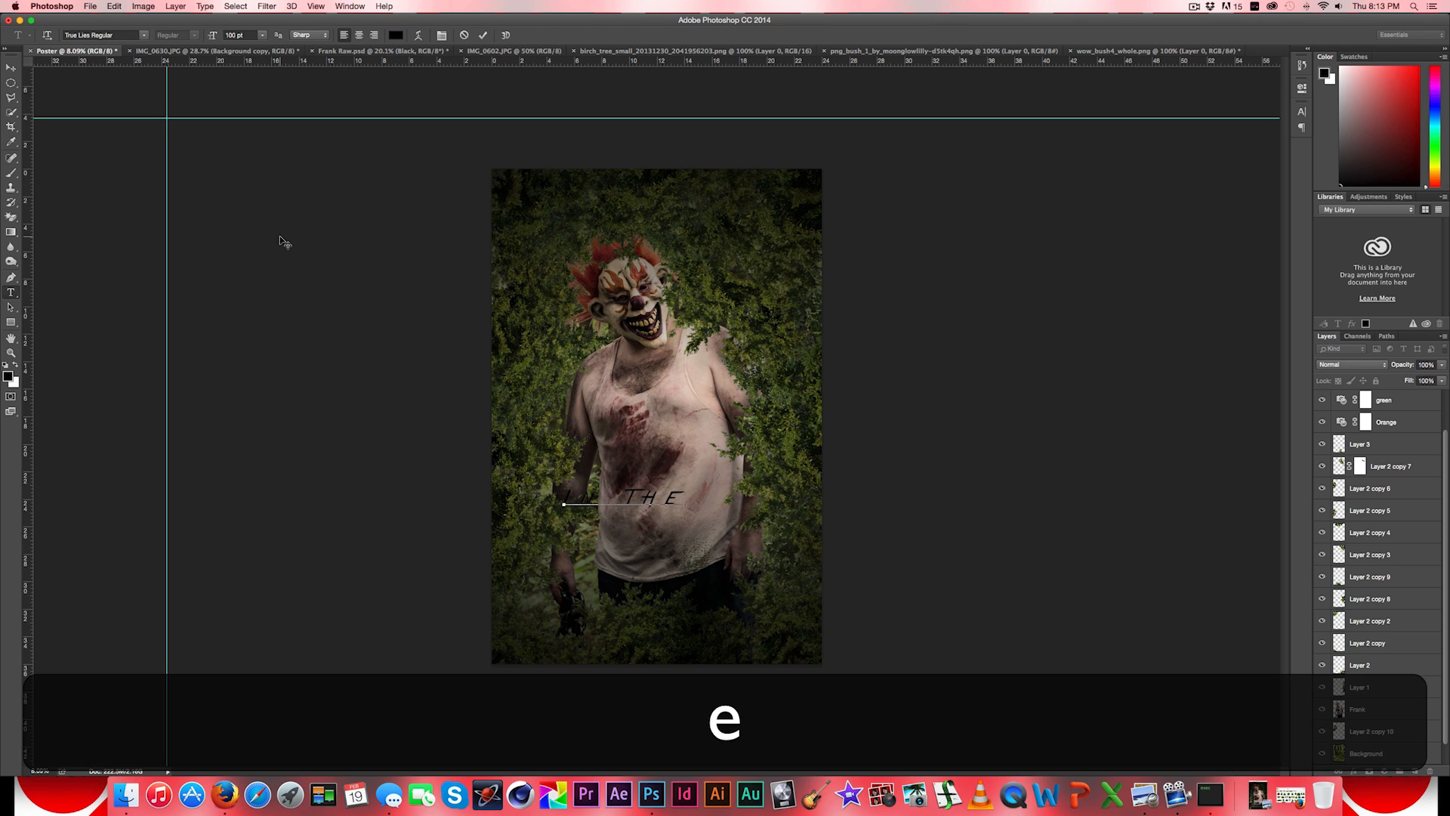
pyautogui.write('woods')
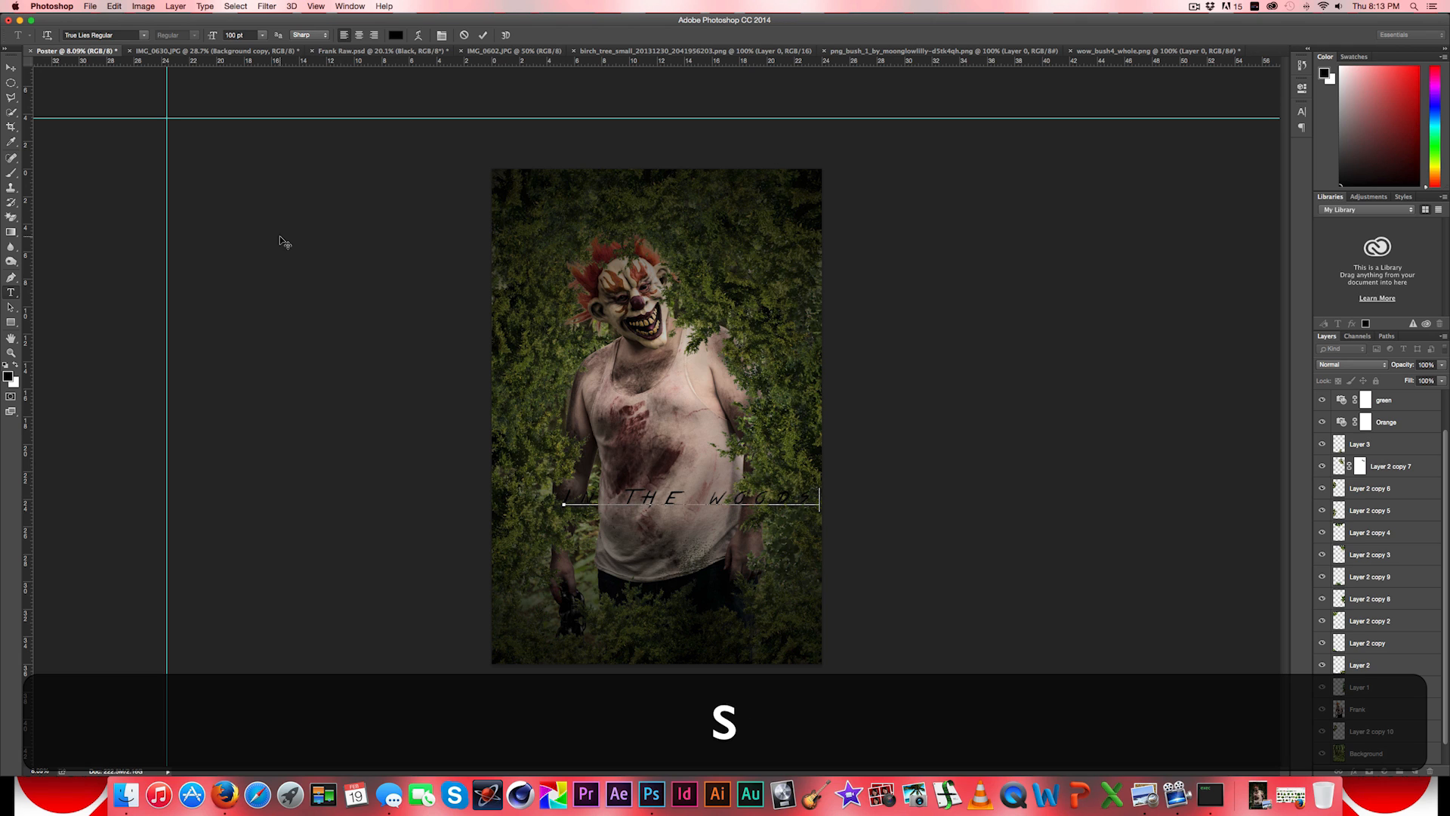
# - Select the whole "In the woods" title and set its text colour to white
pyautogui.moveTo(819, 494); pyautogui.dragTo(441, 477)
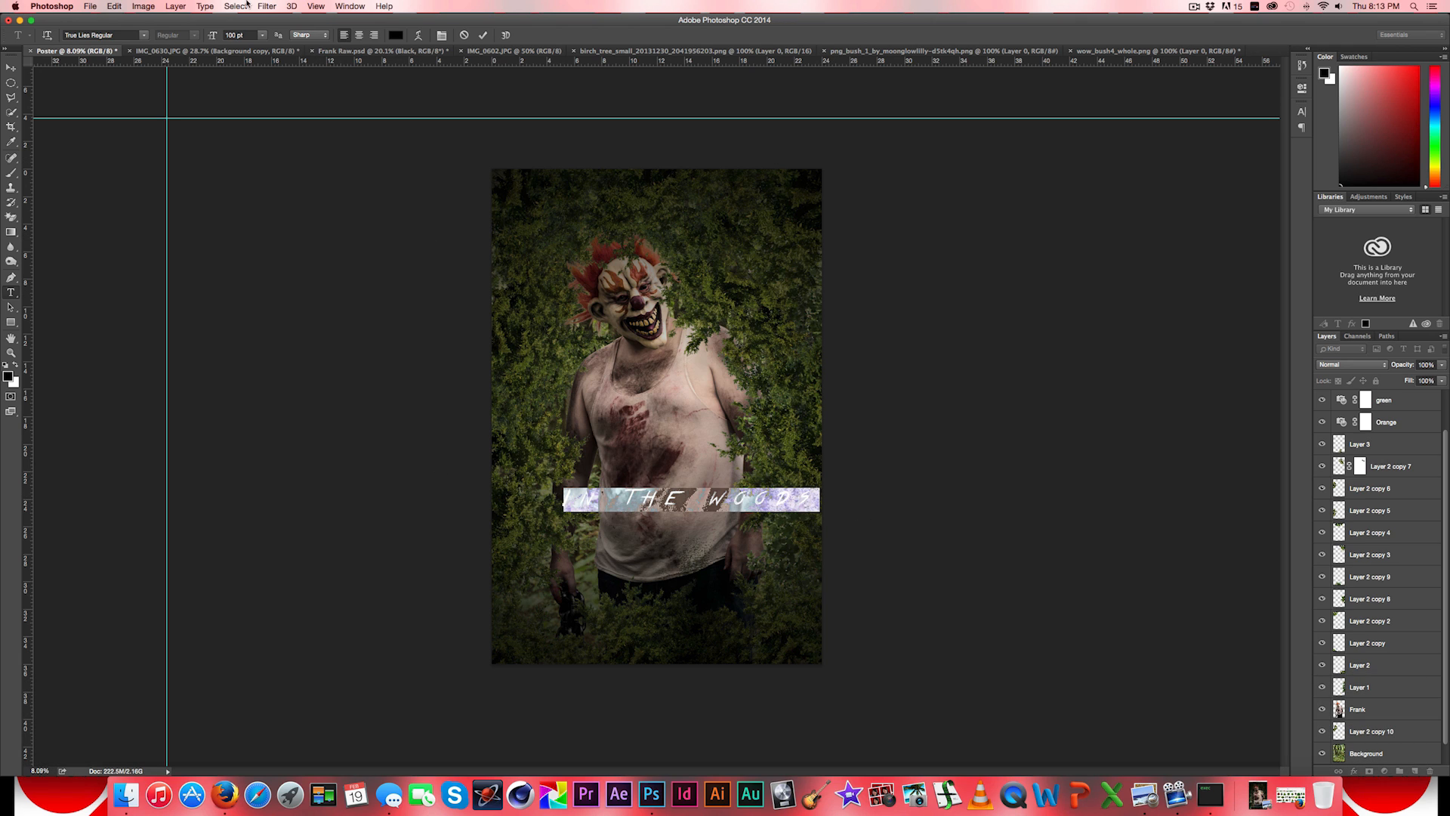
pyautogui.click(397, 36)
pyautogui.moveTo(854, 413); pyautogui.dragTo(699, 256)
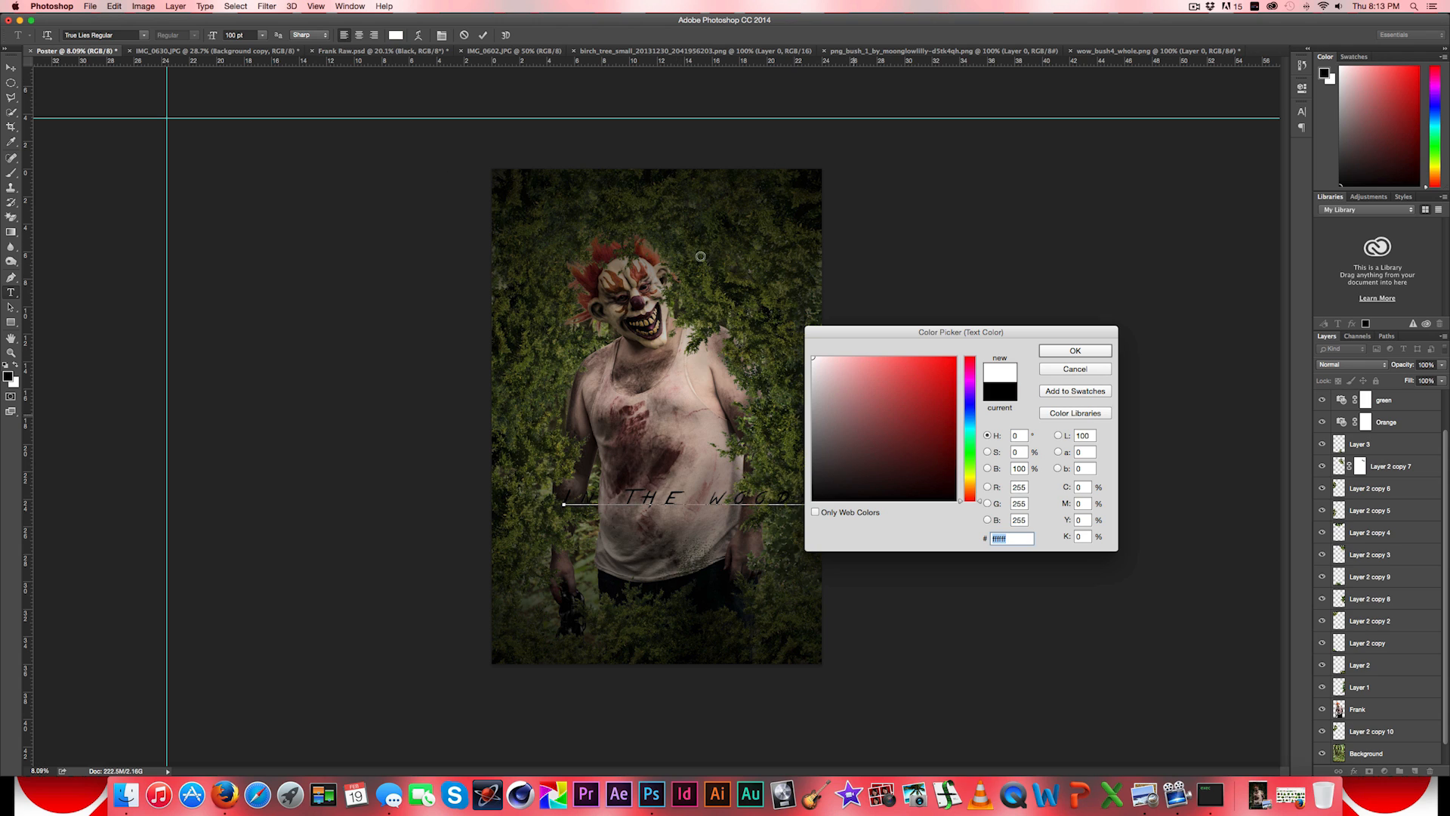
pyautogui.click(1056, 351)
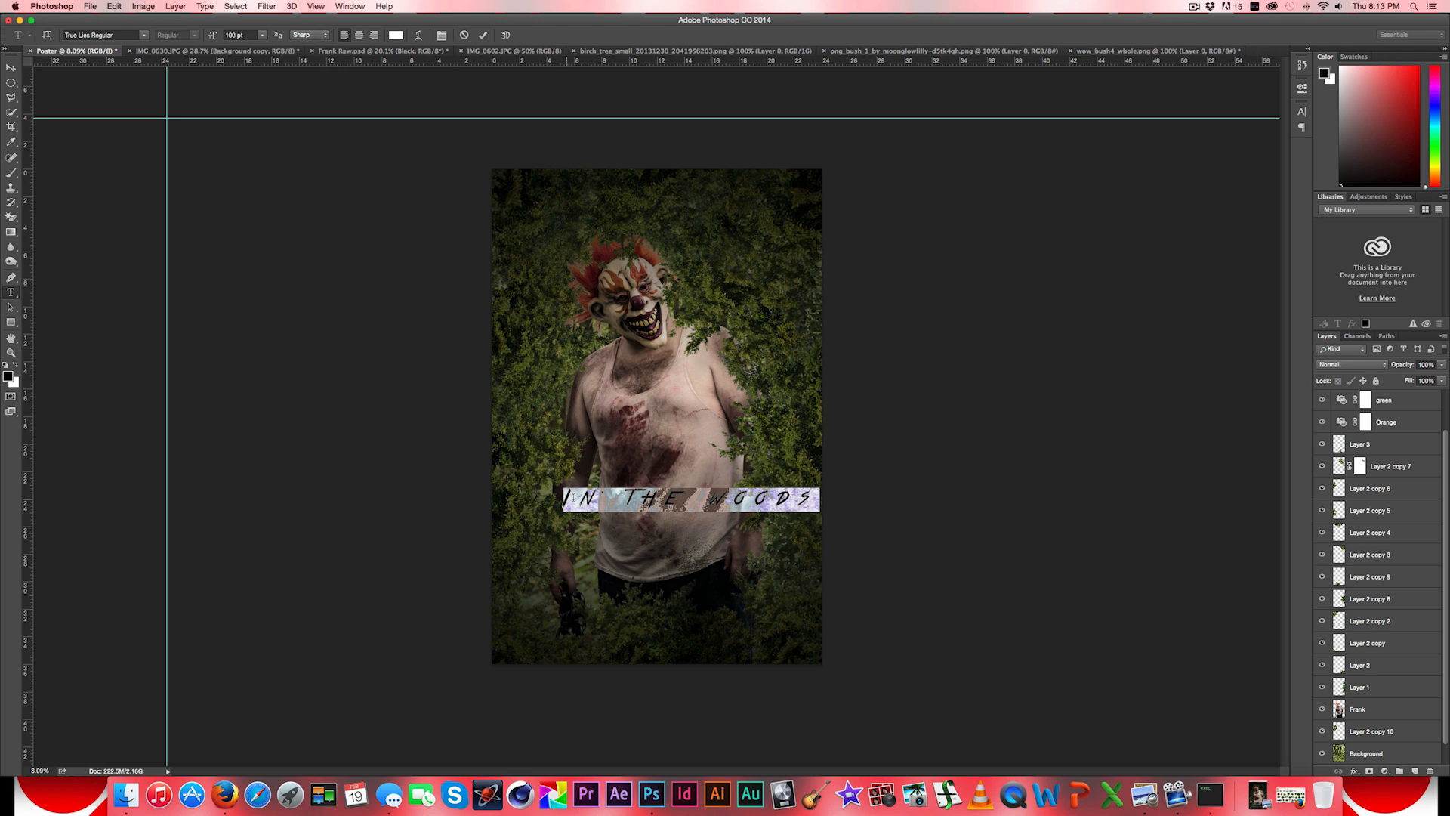
# - Set the title's tracking to 0 and its font size to 250 pt, and finish editing the text
pyautogui.click(1302, 113)
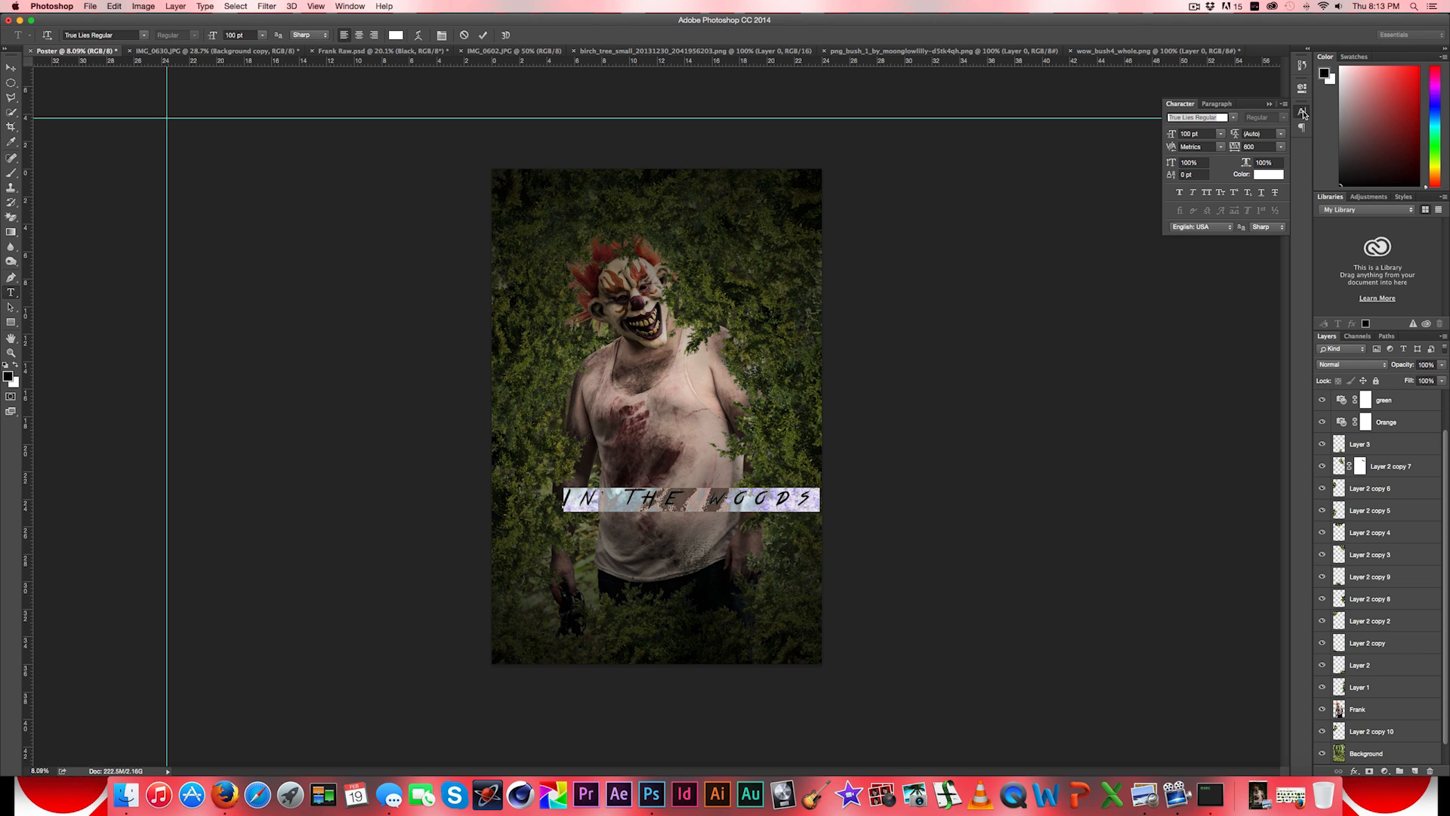
pyautogui.click(1280, 146)
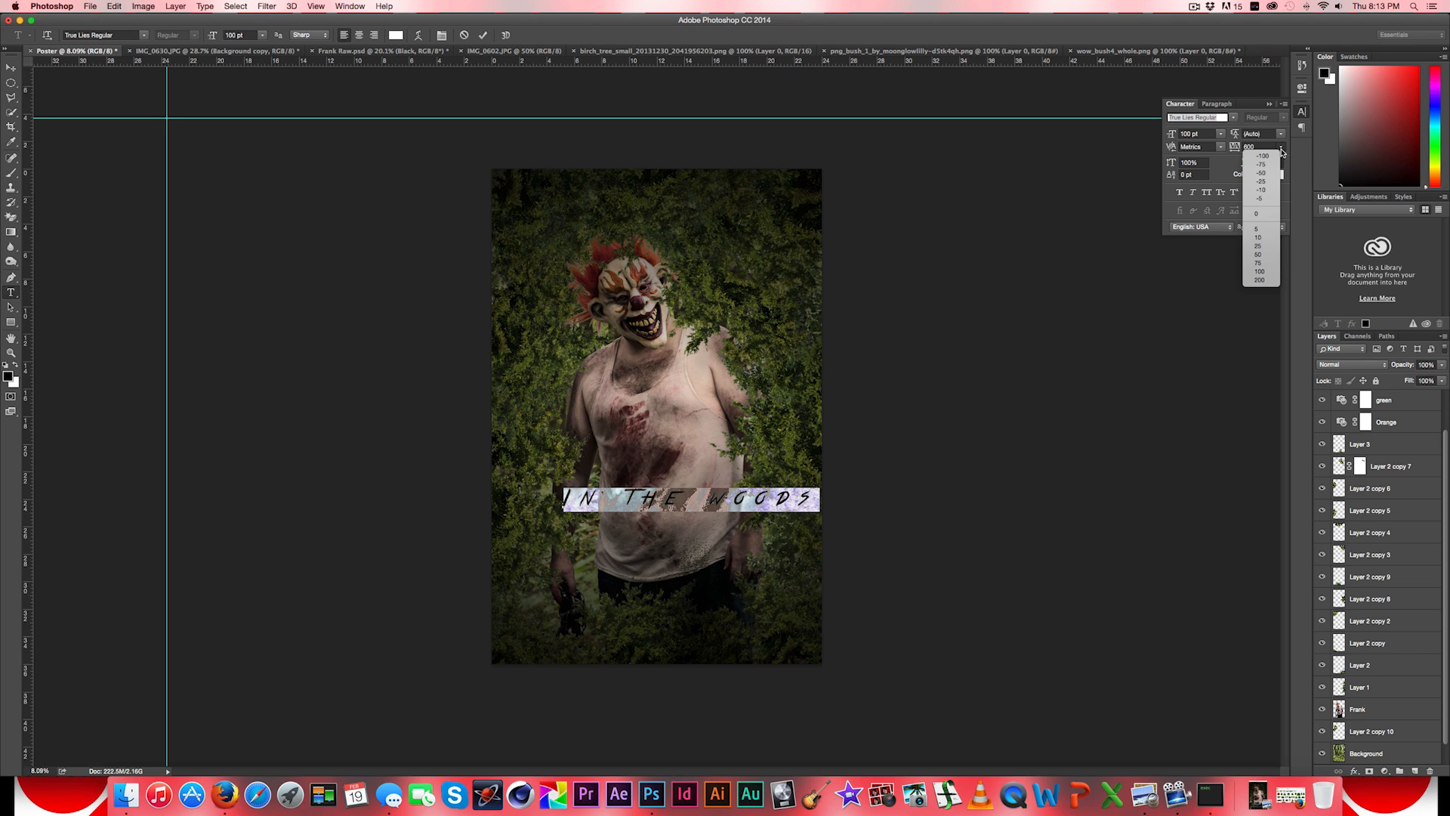
pyautogui.click(1267, 215)
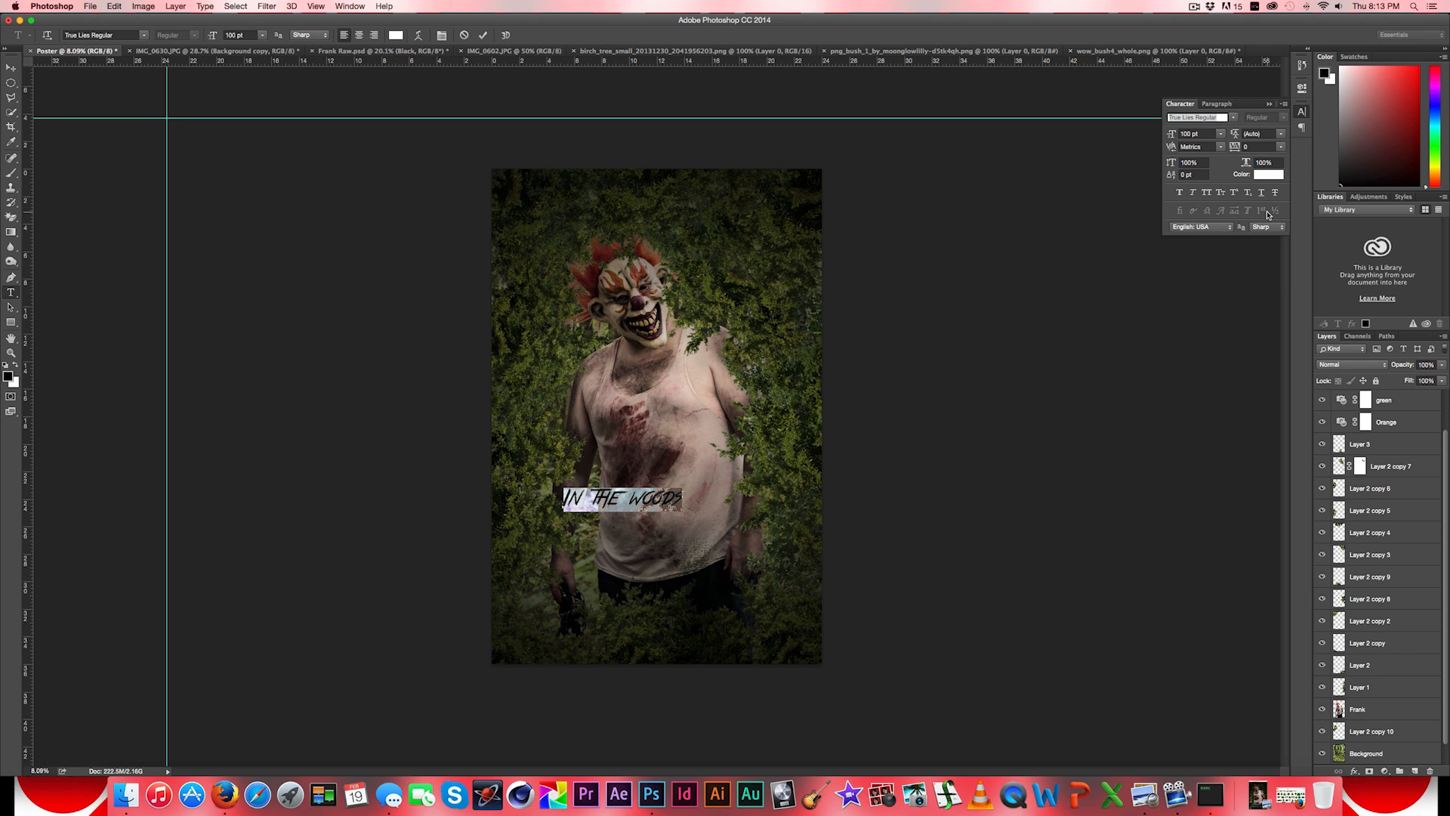
pyautogui.click(1270, 104)
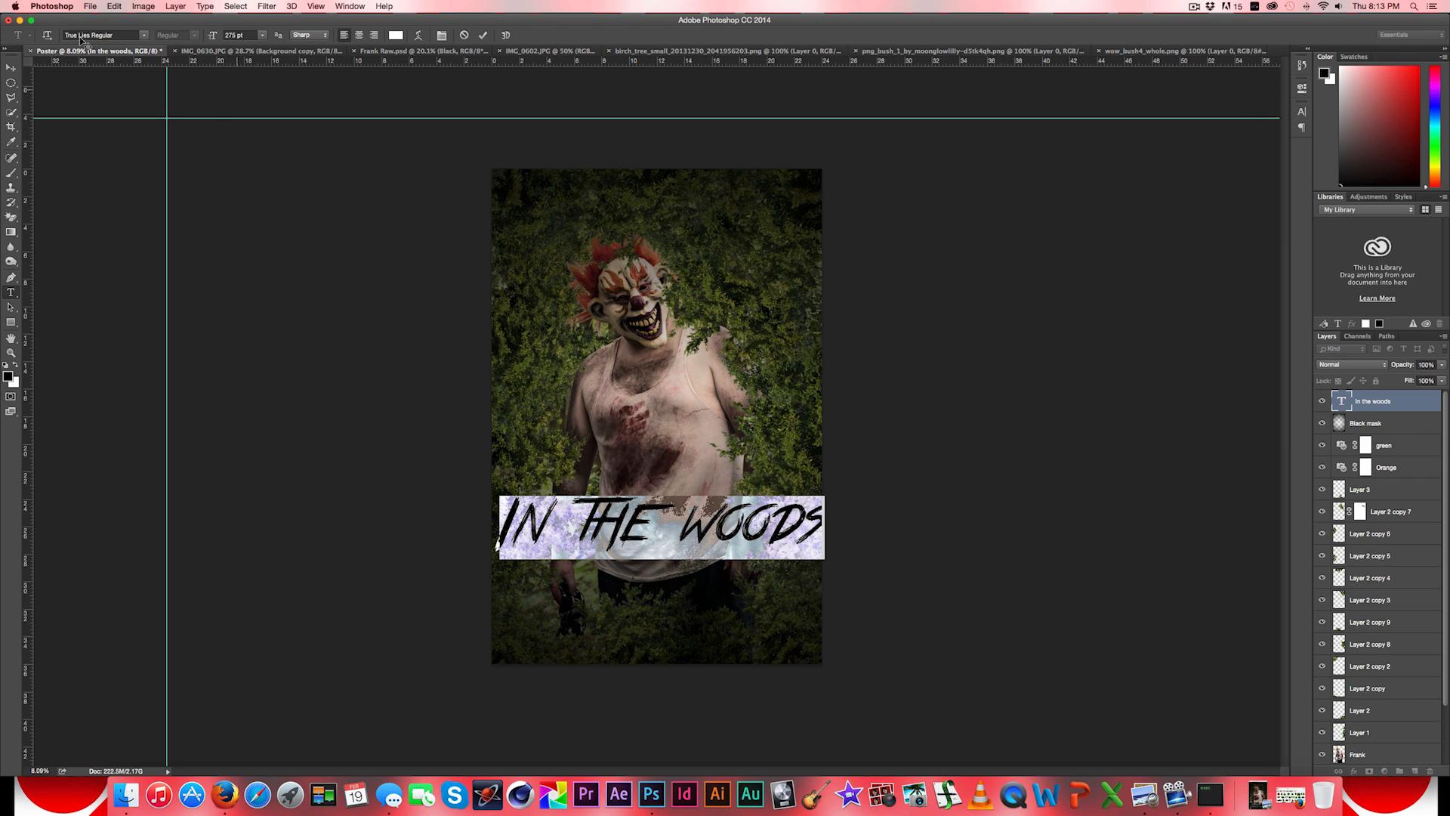
pyautogui.click(240, 34)
pyautogui.write('250')
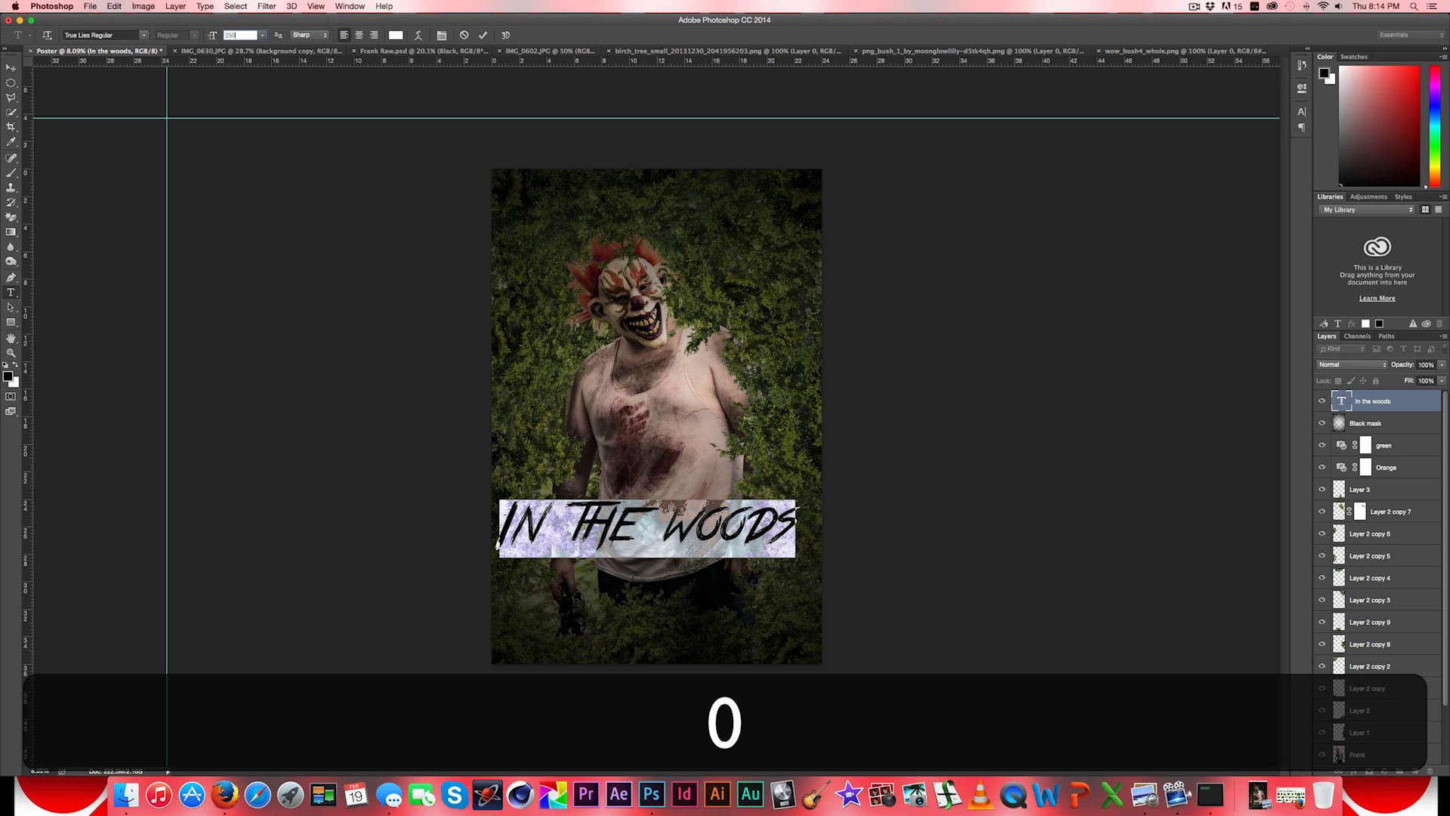
pyautogui.click(11, 68)
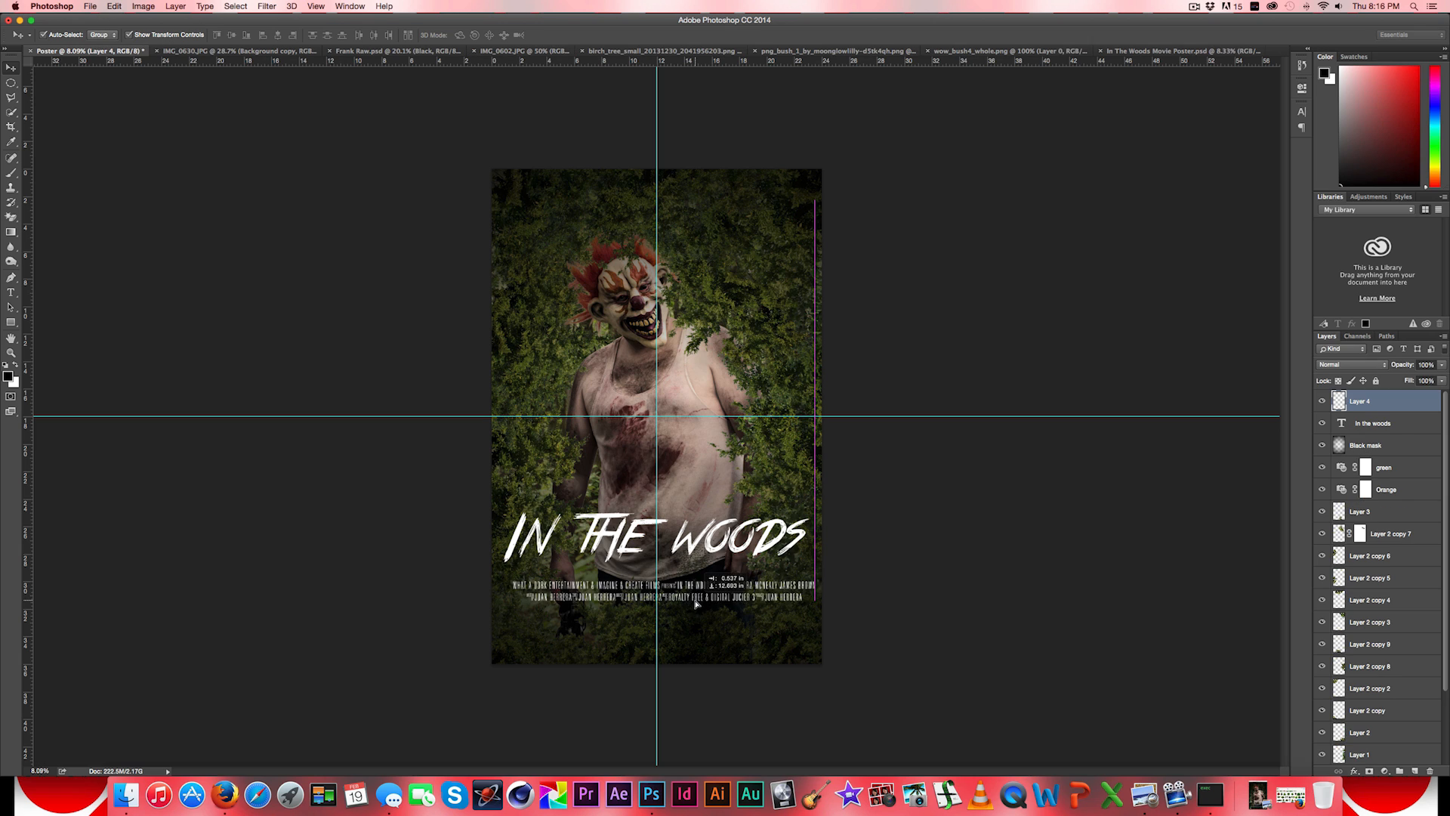
# - Position the credits block on Layer 4 below the title, shifting it slightly left and down to centre it on the vertical guide
pyautogui.moveTo(699, 603); pyautogui.dragTo(695, 613)
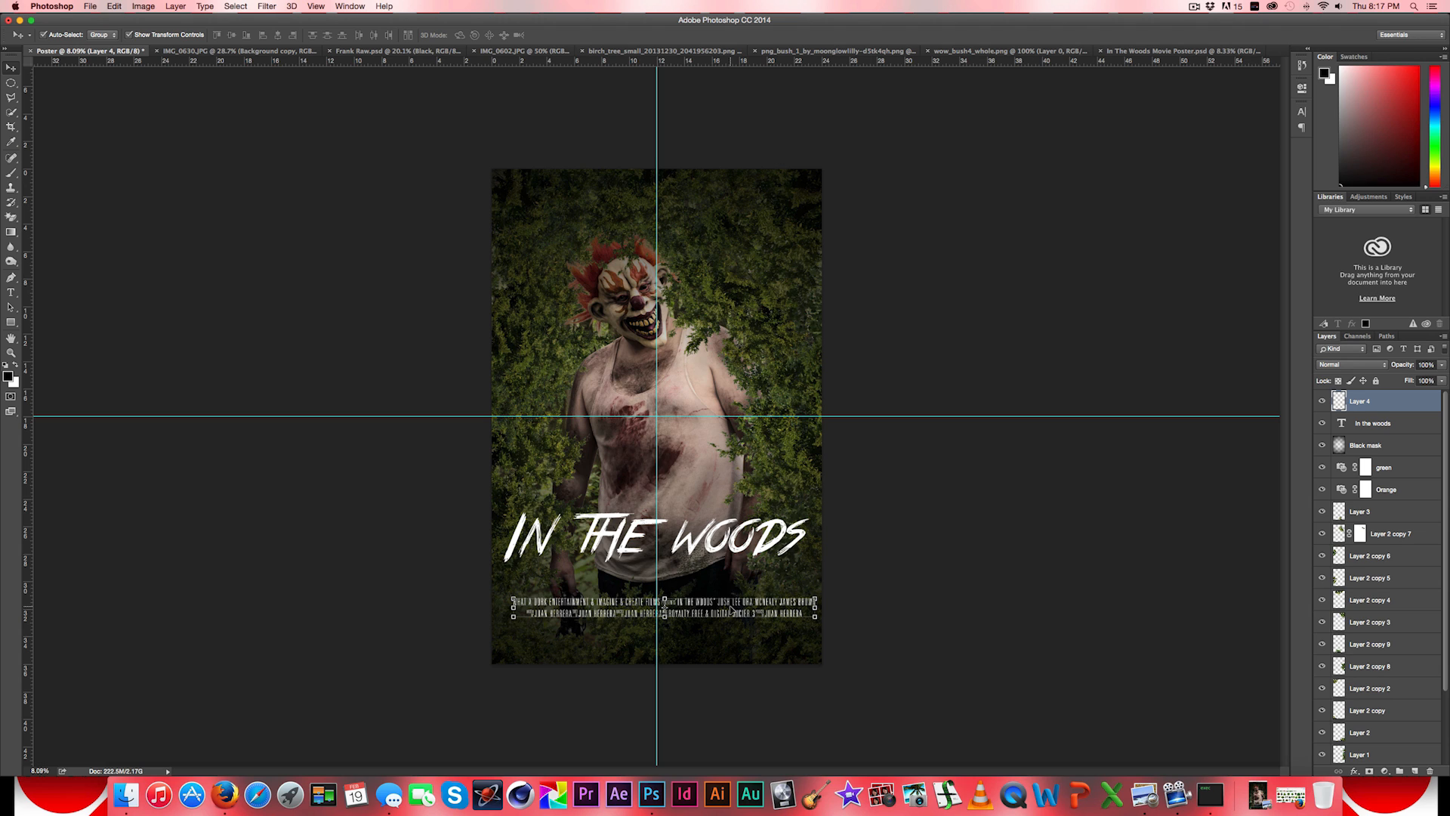
pyautogui.moveTo(731, 609); pyautogui.dragTo(727, 610)
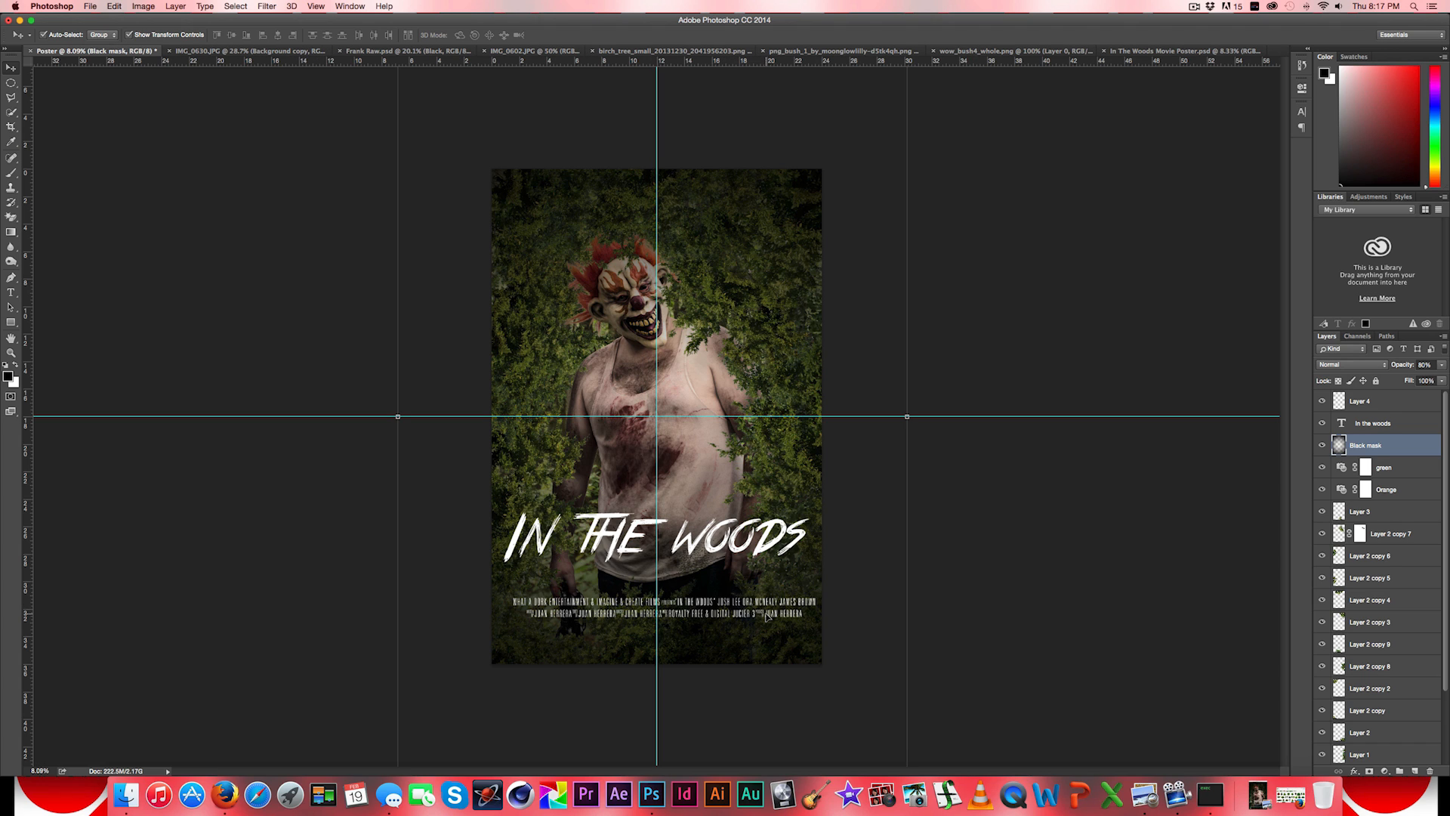
pyautogui.click(1393, 404)
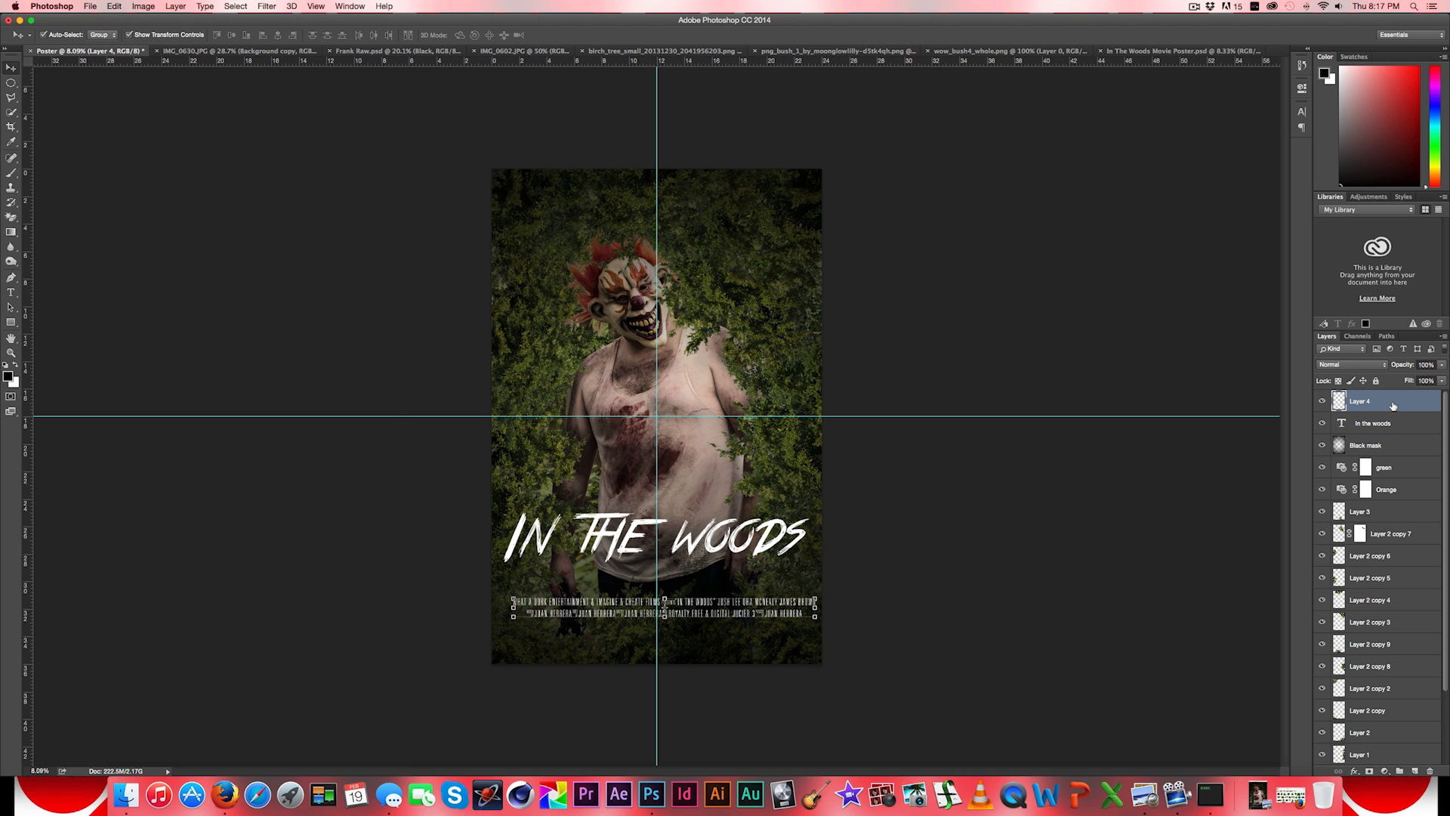
pyautogui.press('Left')
pyautogui.press('Left')
pyautogui.press('Left')
pyautogui.press('Left')
pyautogui.press('Left')
pyautogui.press('Left')
pyautogui.press('Left')
pyautogui.press('Left')
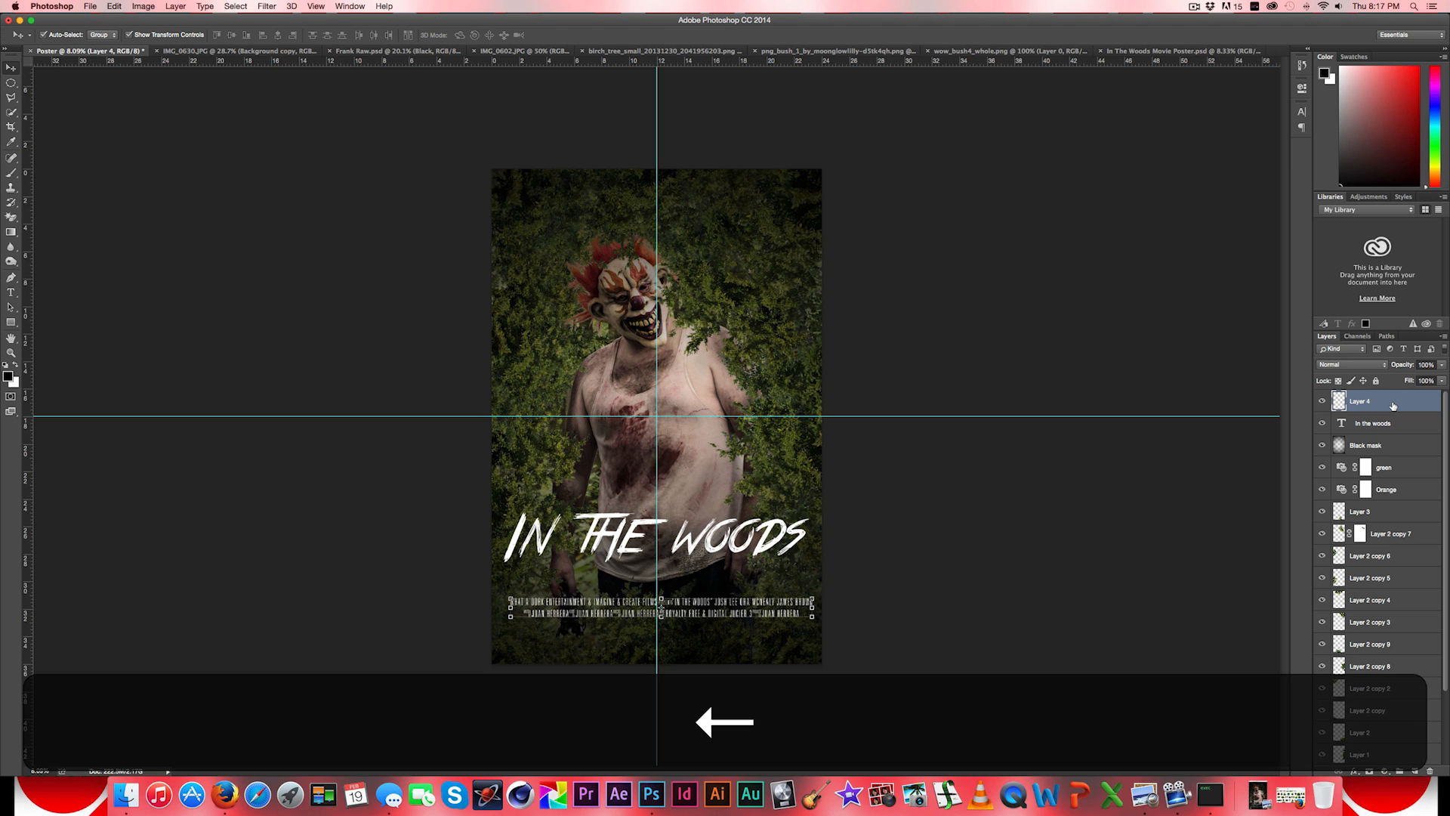
pyautogui.press('Left')
pyautogui.press('Down')
pyautogui.press('Down')
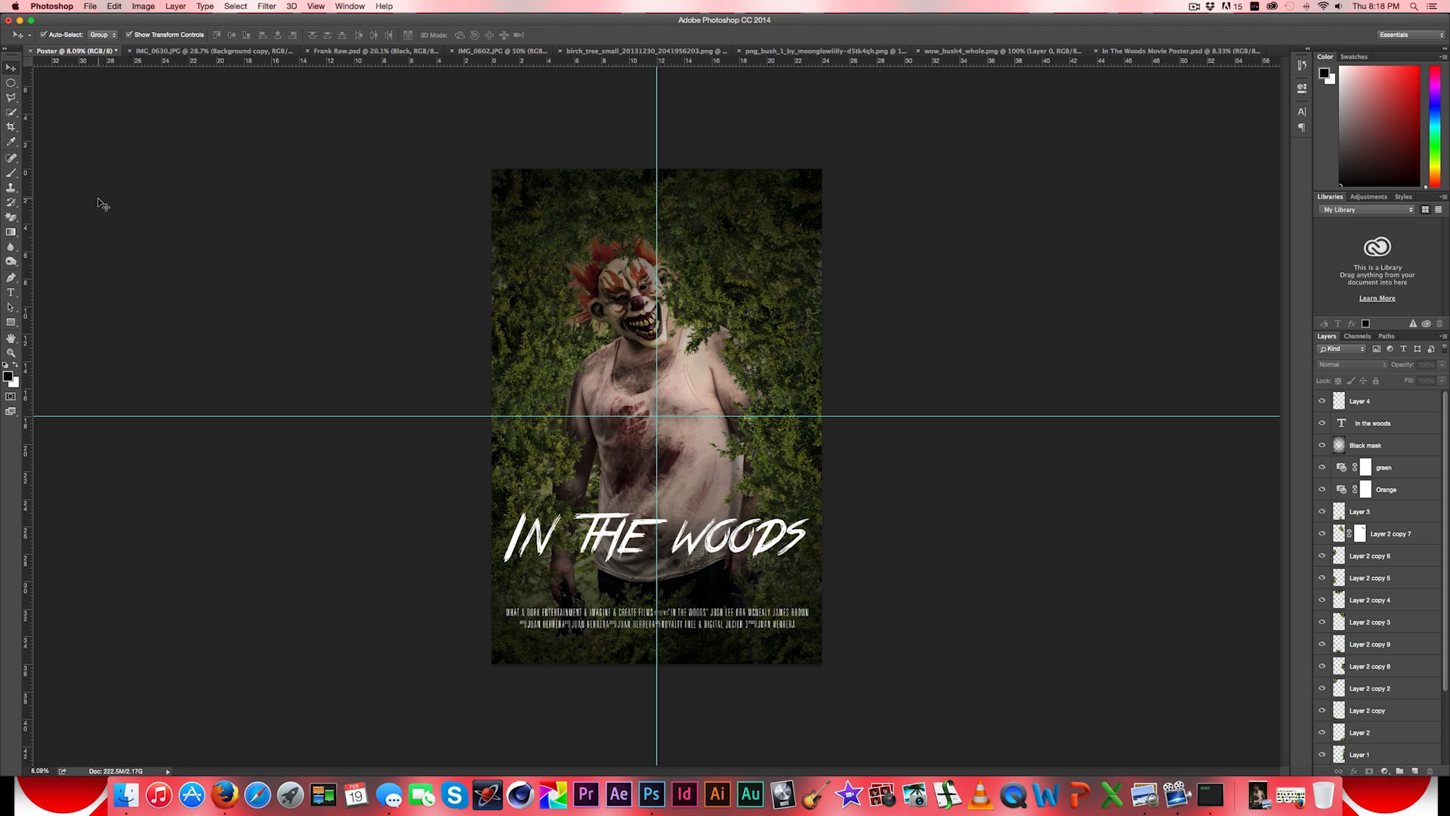
# - Browse the brush presets available for the Brush tool
pyautogui.click(12, 175)
pyautogui.click(58, 36)
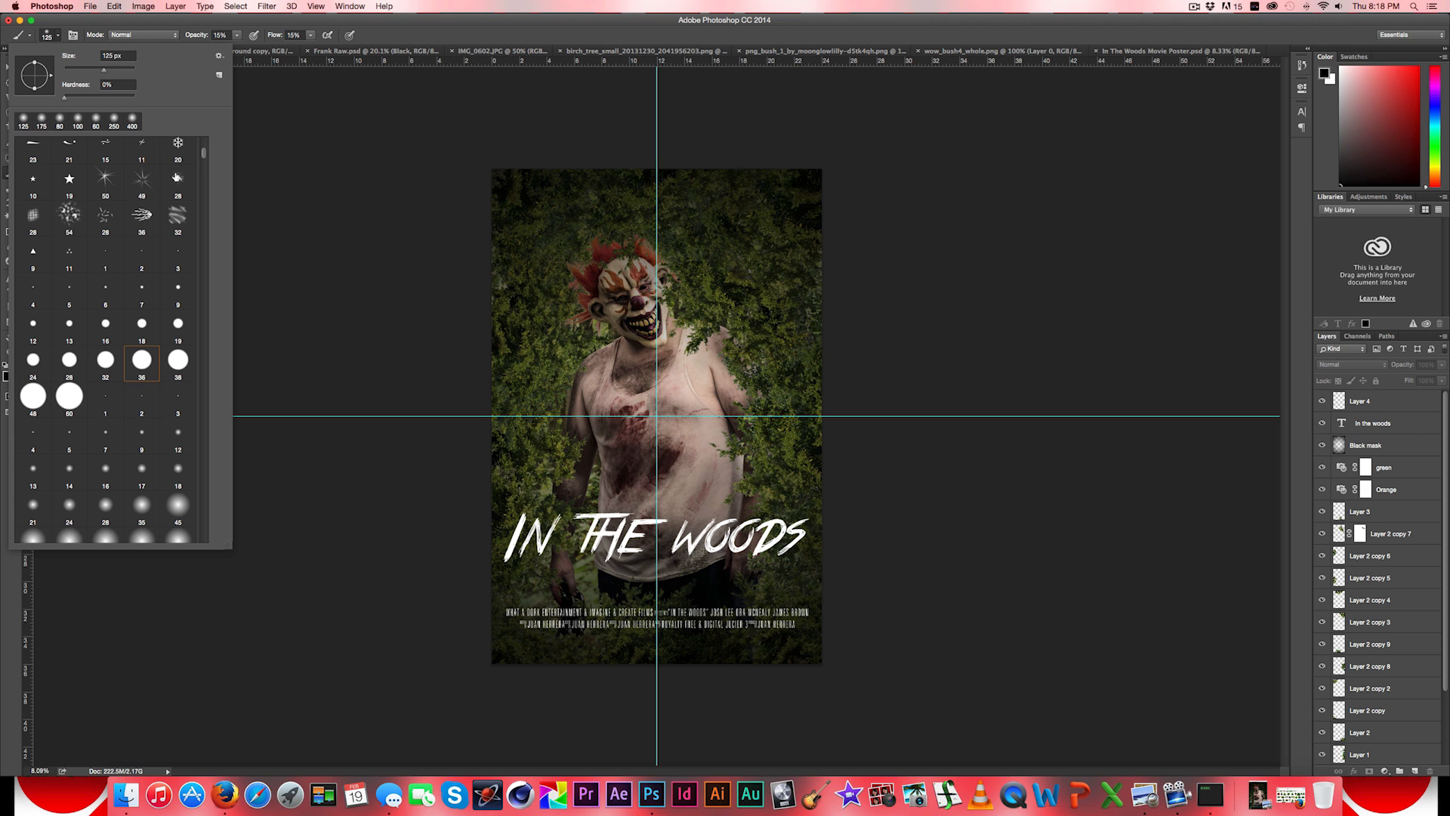
pyautogui.scroll(-5, 203, 156)
# - Move the Layer 4 credits block up to leave a clear gap above the two company logos, and deselect the layer
pyautogui.click(1391, 496)
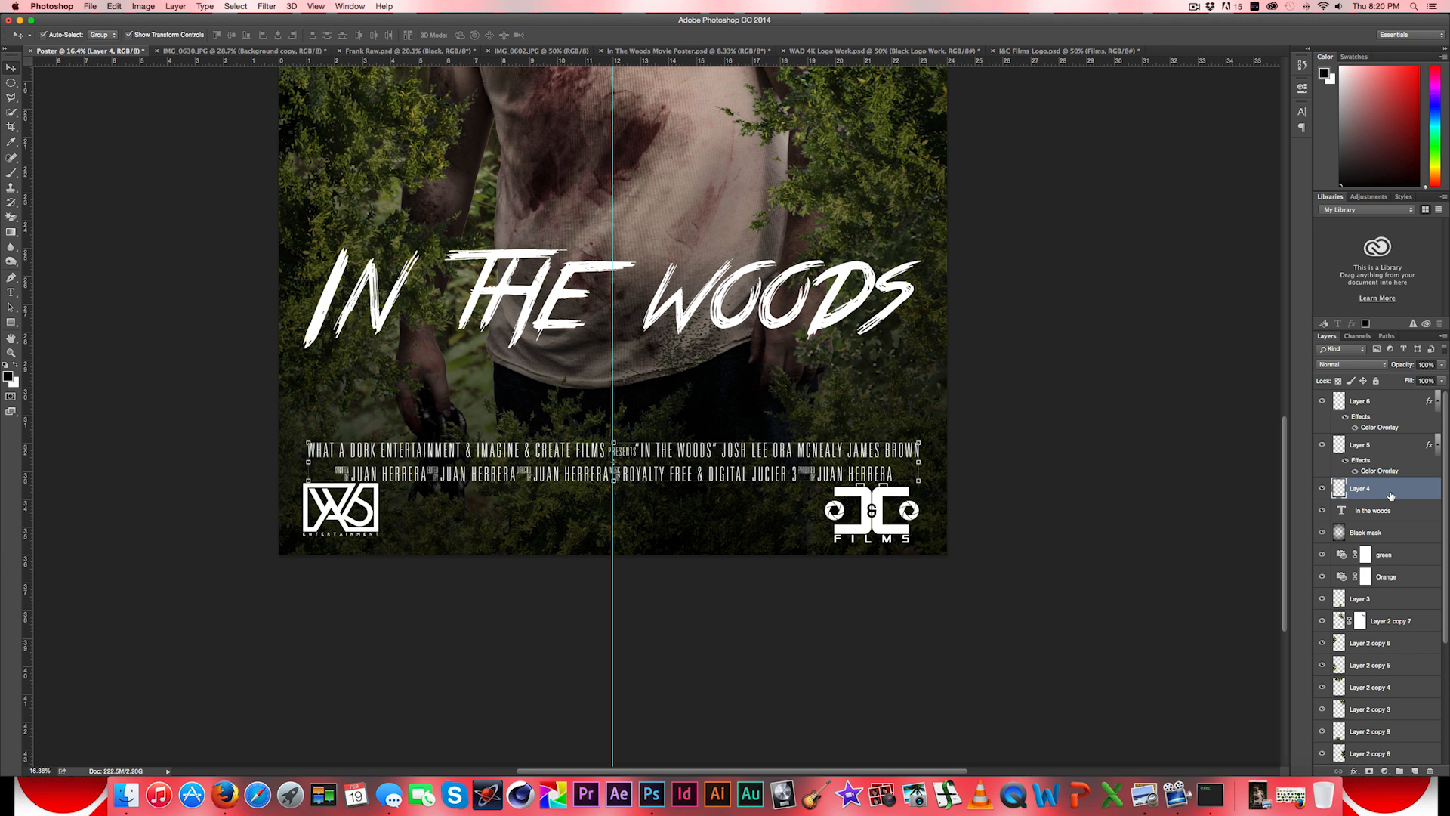
pyautogui.press('Up')
pyautogui.press('Up')
pyautogui.press('Up')
pyautogui.press('Up')
pyautogui.press('Up')
pyautogui.press('Up')
pyautogui.press('Up')
pyautogui.press('Up')
pyautogui.press('Up')
pyautogui.press('Up')
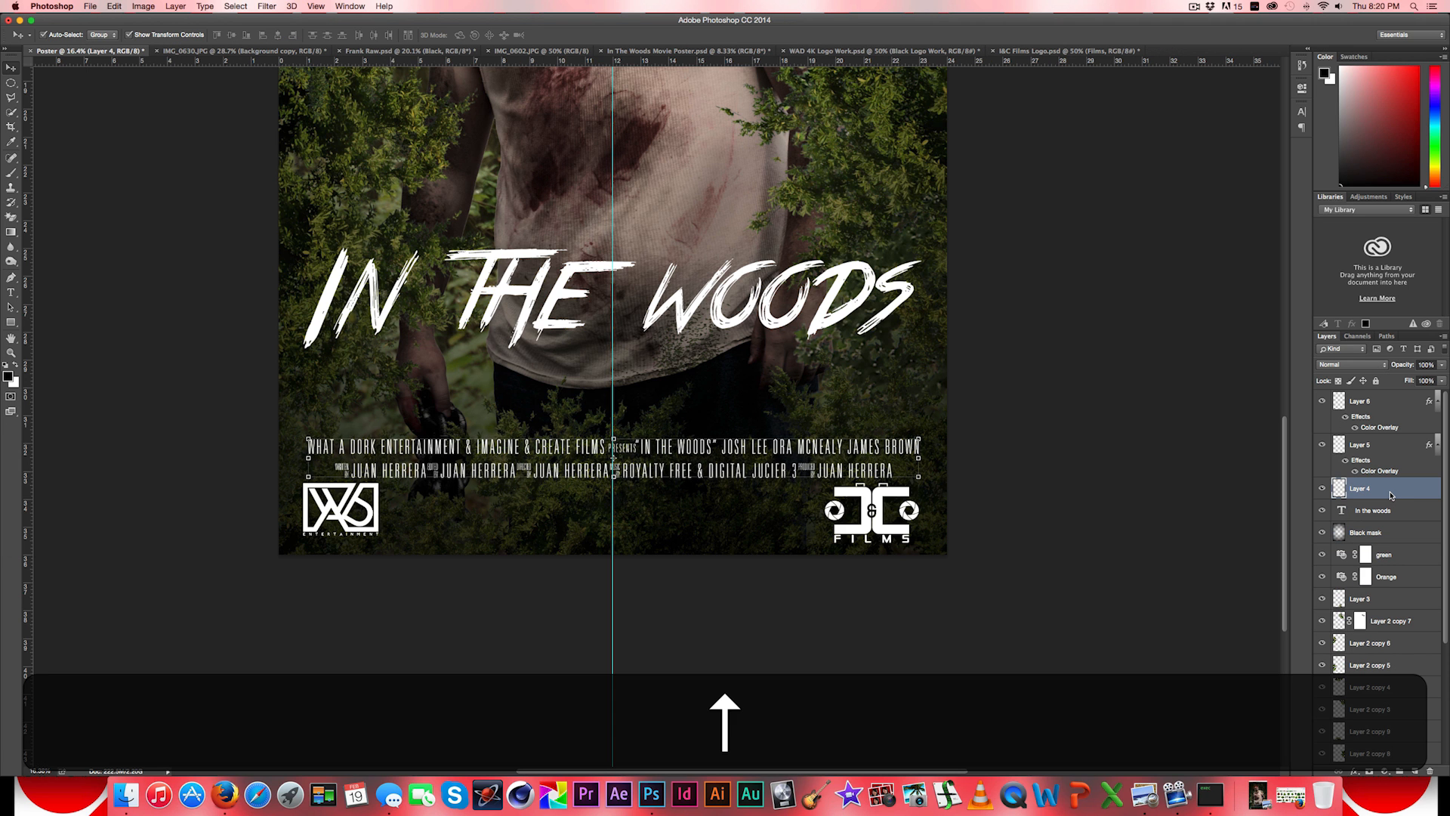
pyautogui.press('Up')
pyautogui.press('Up')
pyautogui.press('Up')
pyautogui.press('Up')
pyautogui.press('Up')
pyautogui.press('Up')
pyautogui.press('Up')
pyautogui.press('Up')
pyautogui.press('Up')
pyautogui.press('Up')
pyautogui.press('Up')
pyautogui.press('Up')
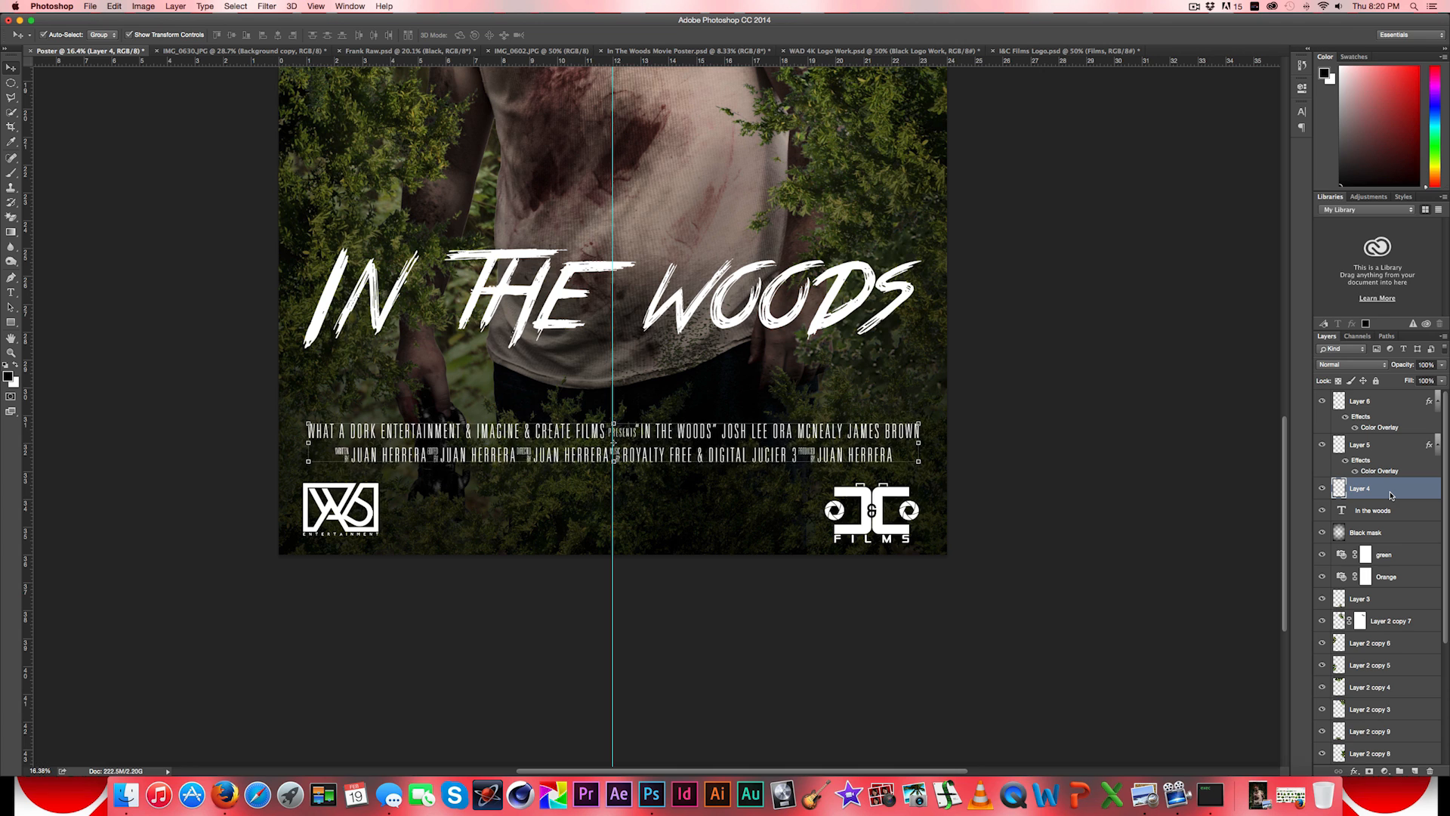
pyautogui.press('Up')
pyautogui.press('Up')
pyautogui.press('Up')
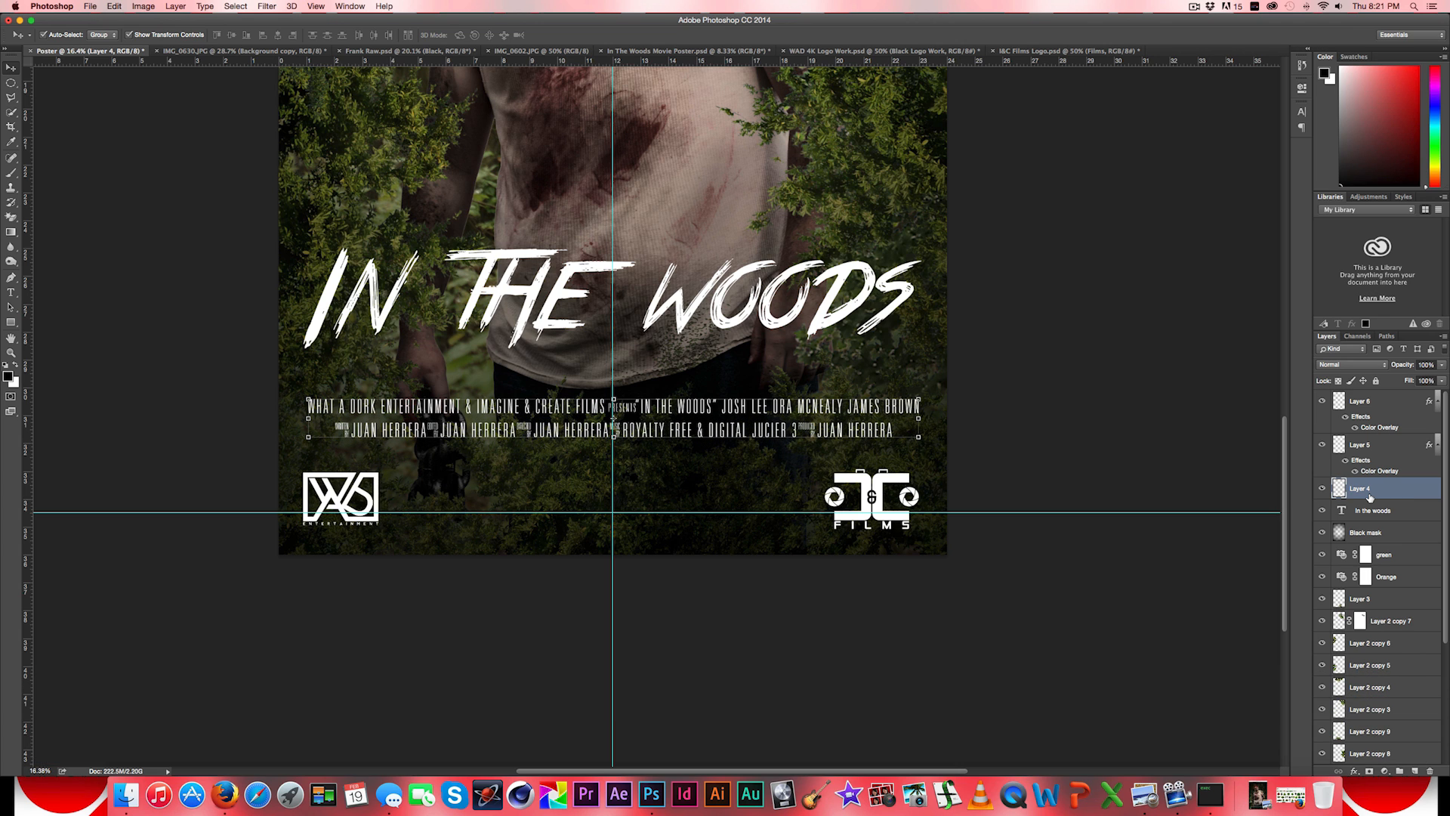
pyautogui.click(175, 305)
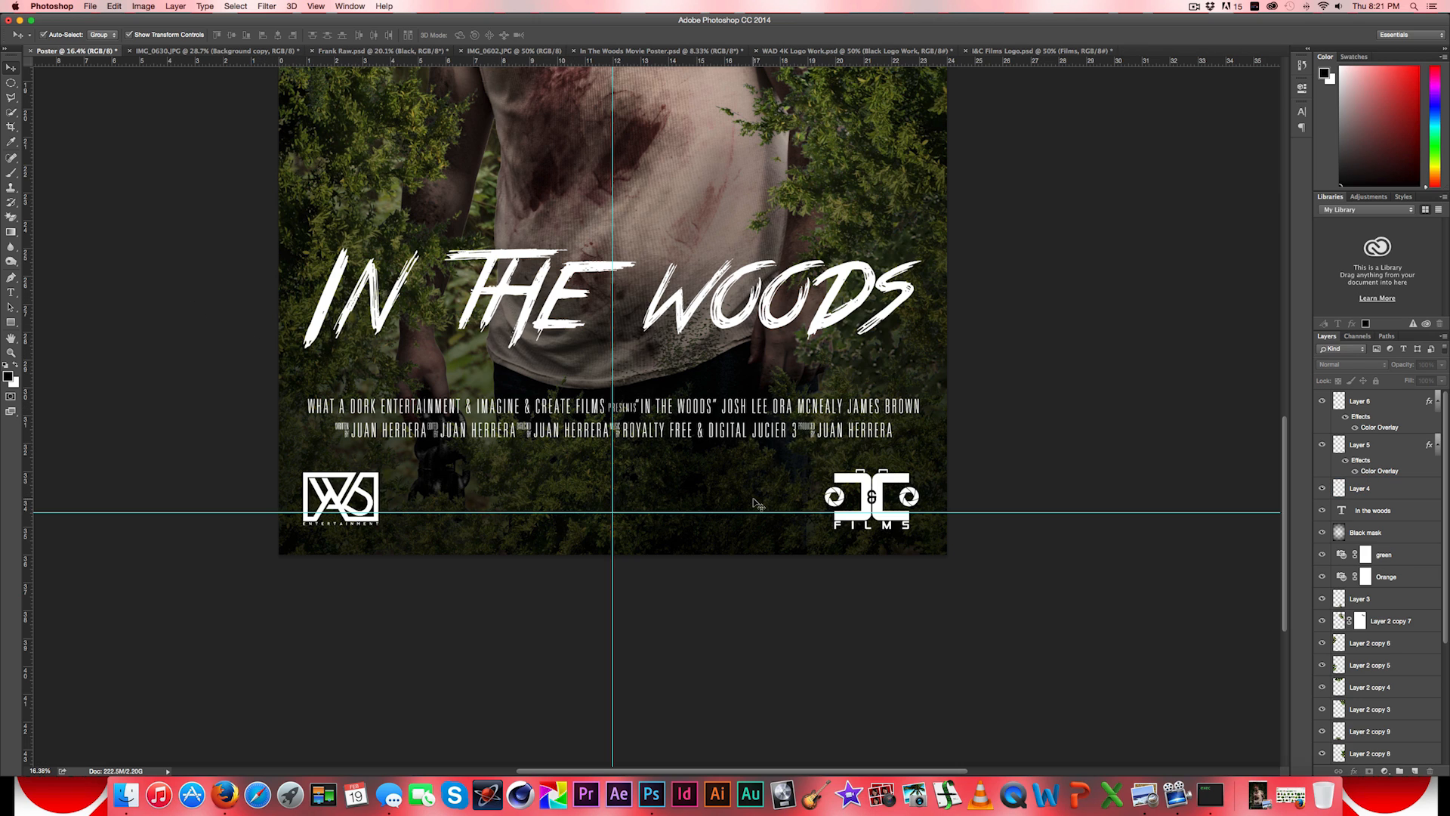